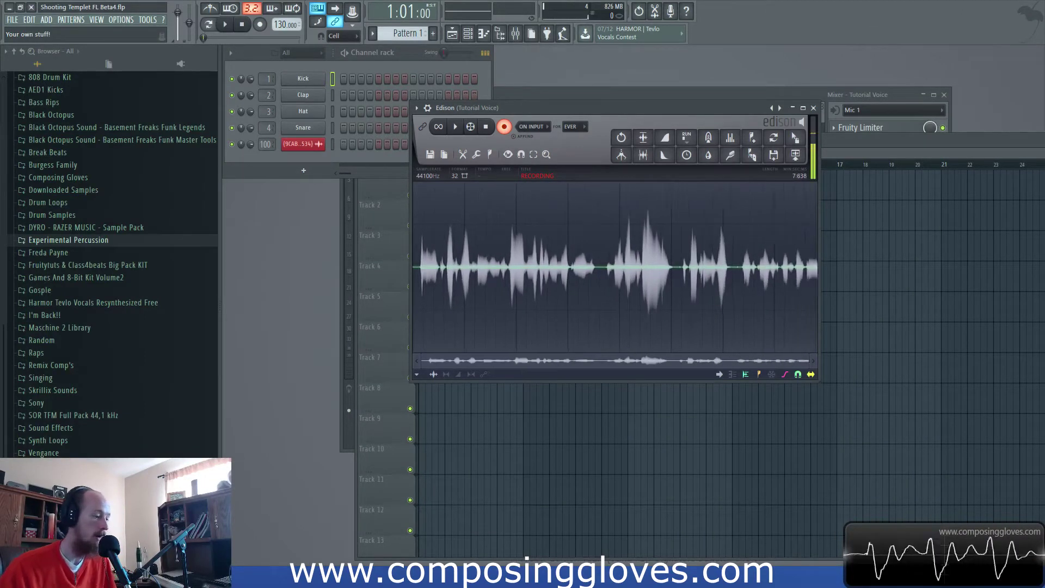
mouse_move(220, 577)
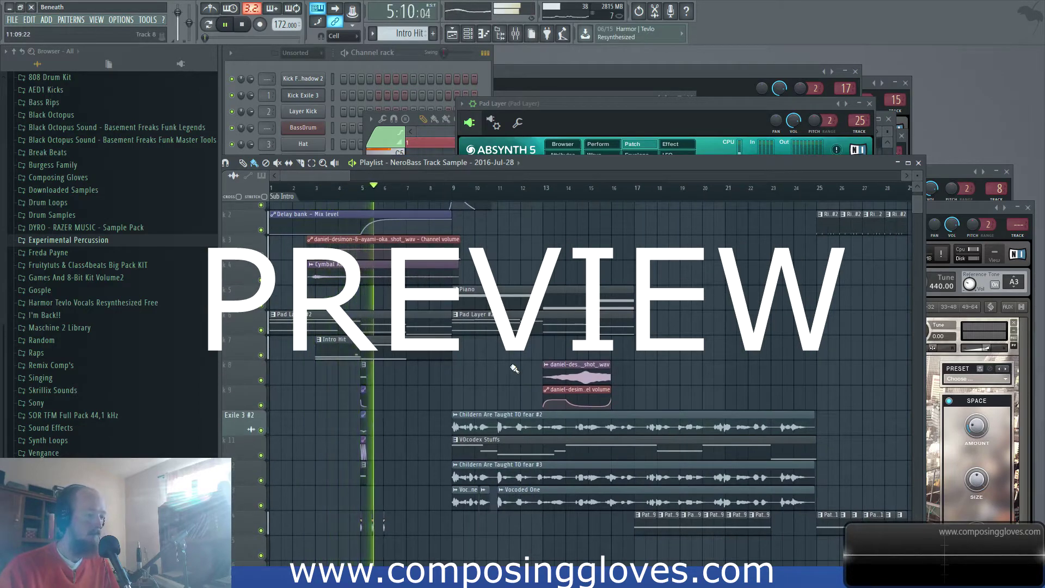
drag(523, 363, 460, 403)
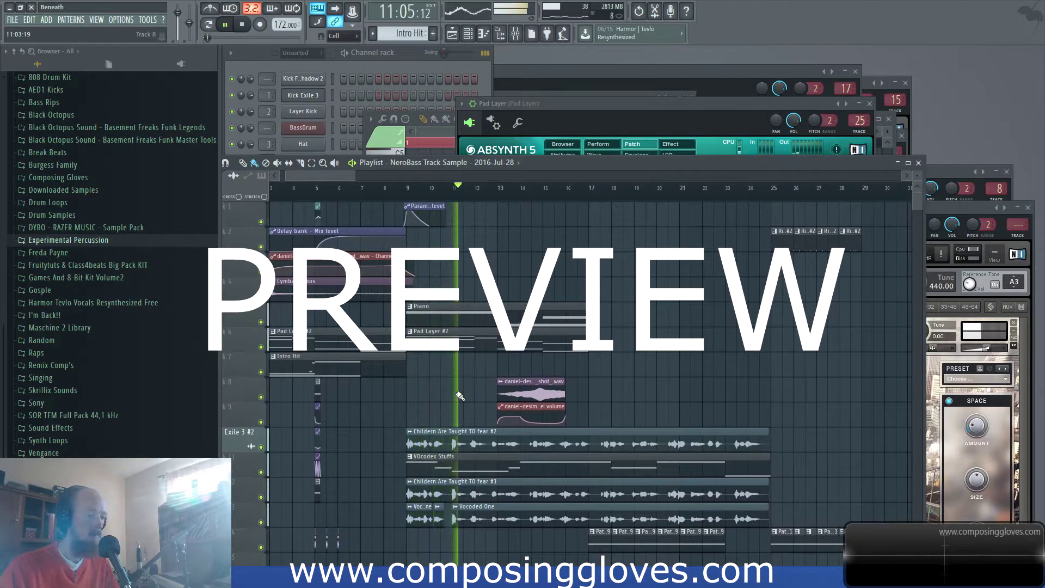
drag(455, 392, 396, 384)
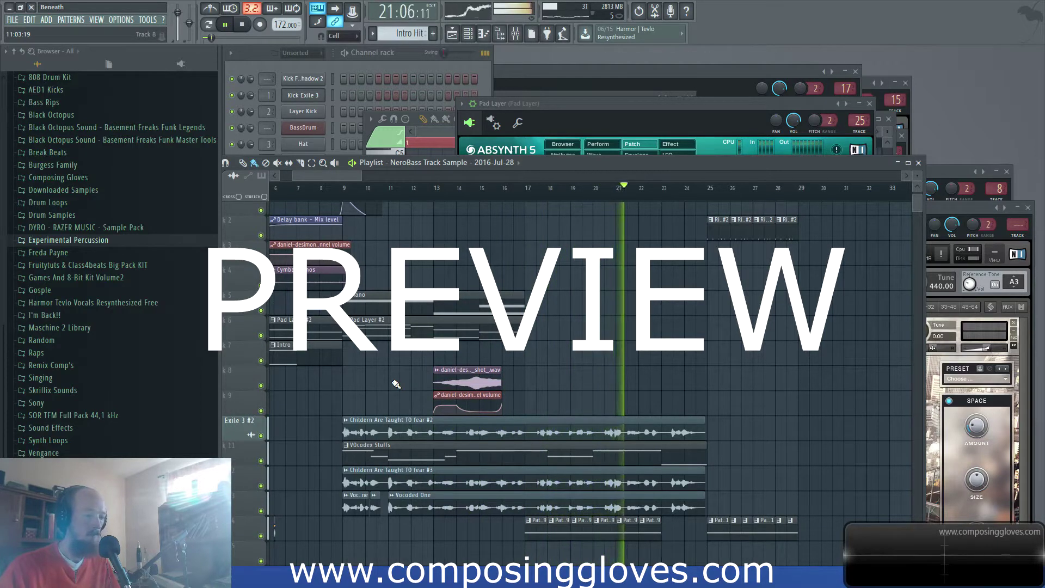
drag(587, 367, 516, 352)
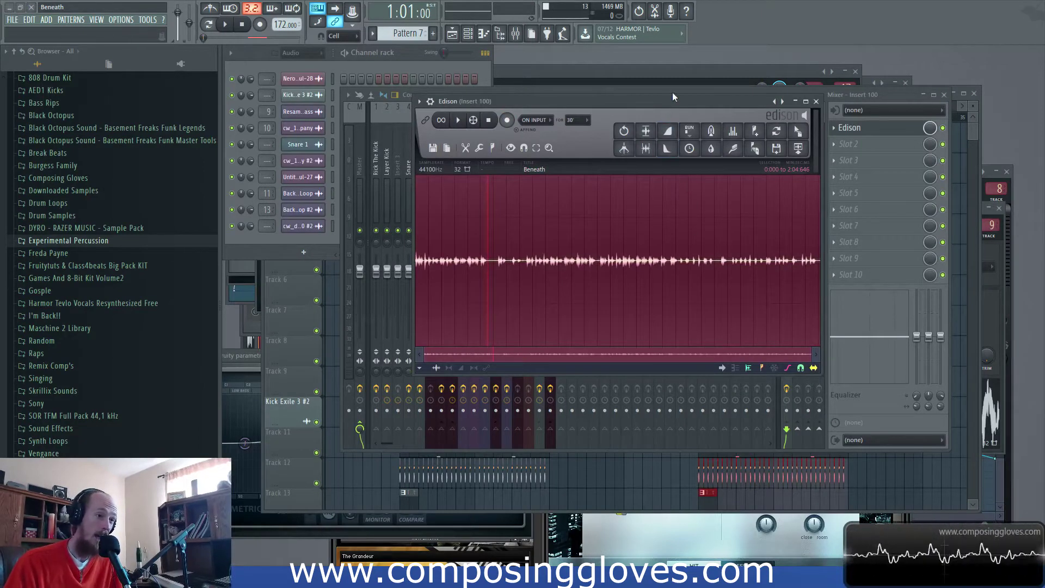
Move the Edison window aside, bring the playlist forward and play back the selected section starting at bar 21
drag(677, 102, 670, 103)
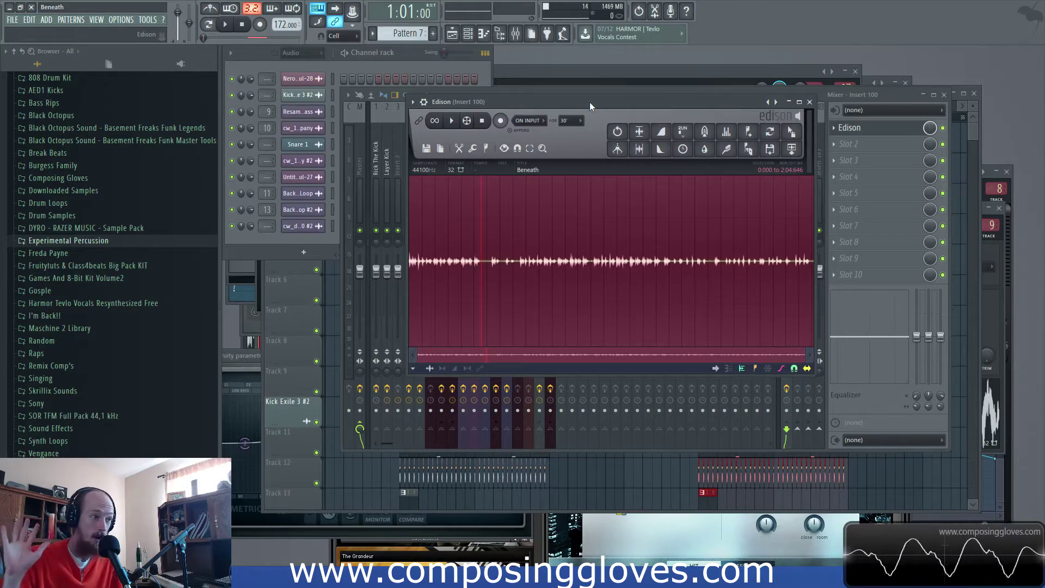
drag(531, 110, 463, 138)
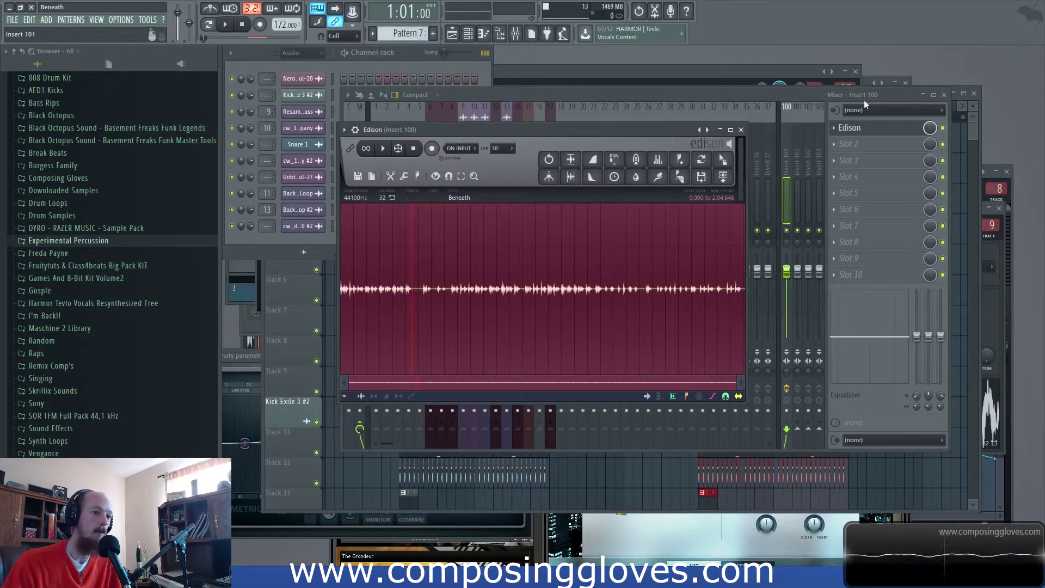
click(970, 136)
key(space)
key(space)
scroll(366, 217, up, 1)
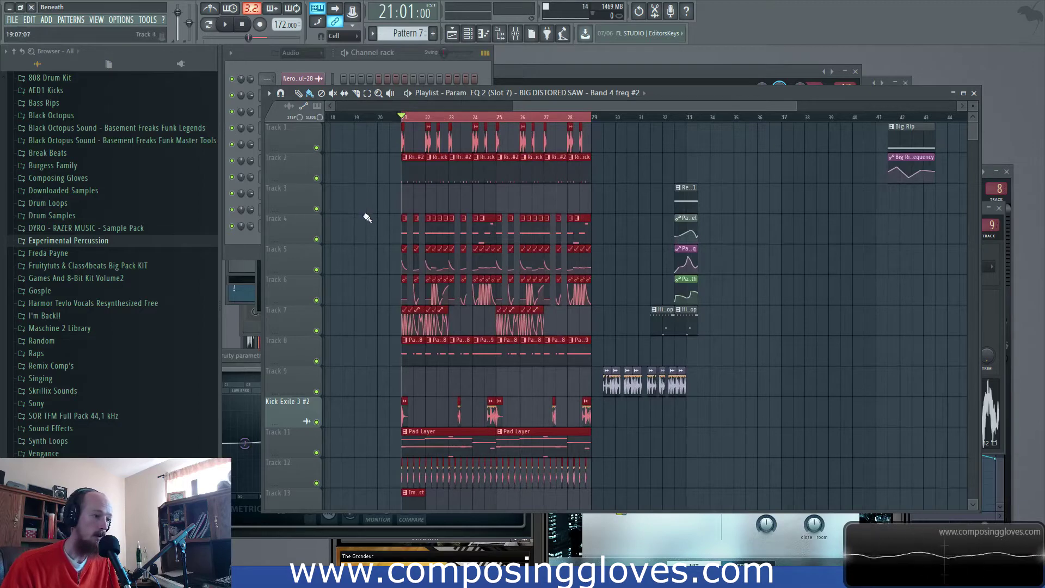
scroll(369, 215, up, 3)
key(space)
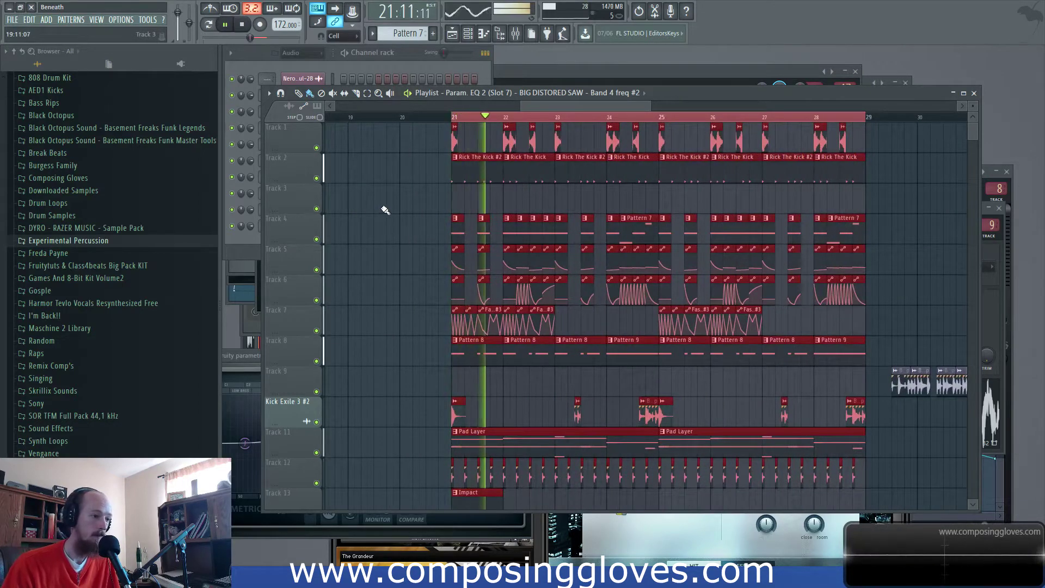
key(space)
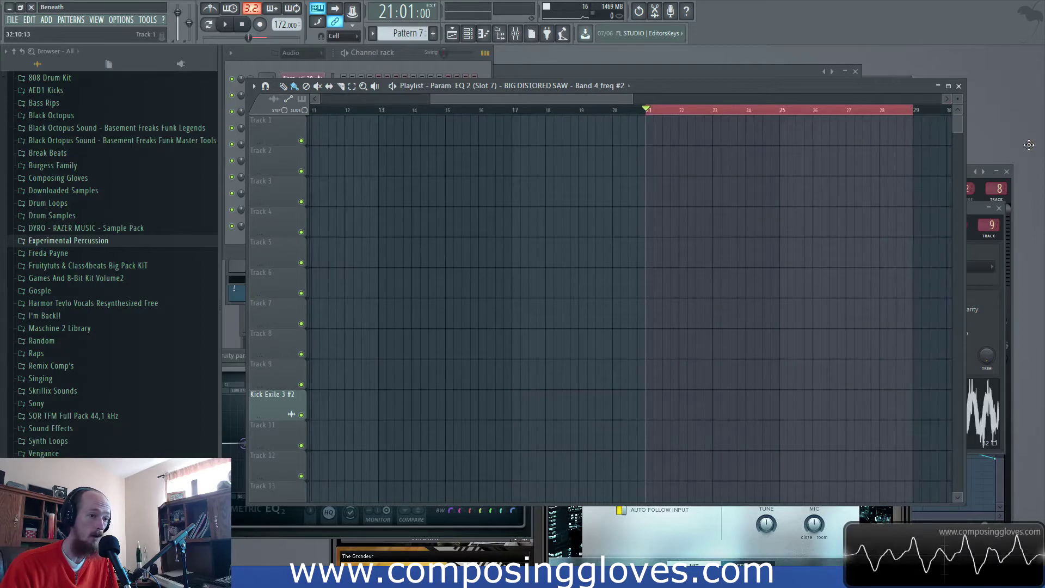
Shift the selected playlist clips later so the arrangement begins at bar 29, and clear the time selection
drag(1029, 145, 878, 160)
scroll(566, 136, down, 3)
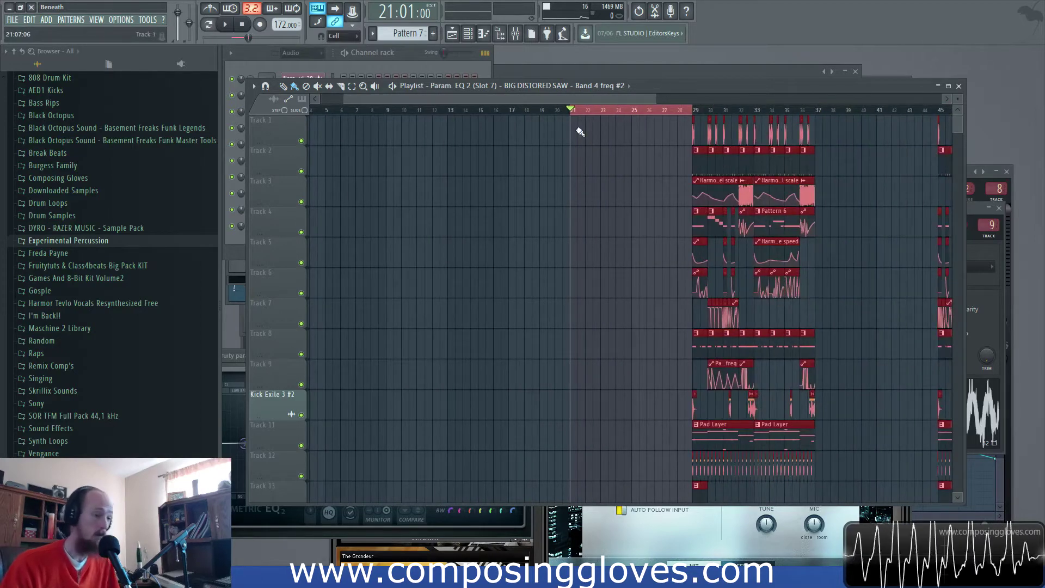
ctrl+click(562, 111)
Select bars 1 to 5 in the playlist, add a time marker named "Sub Intro" at bar 1, and clear the selection
drag(564, 100, 305, 120)
scroll(323, 114, up, 4)
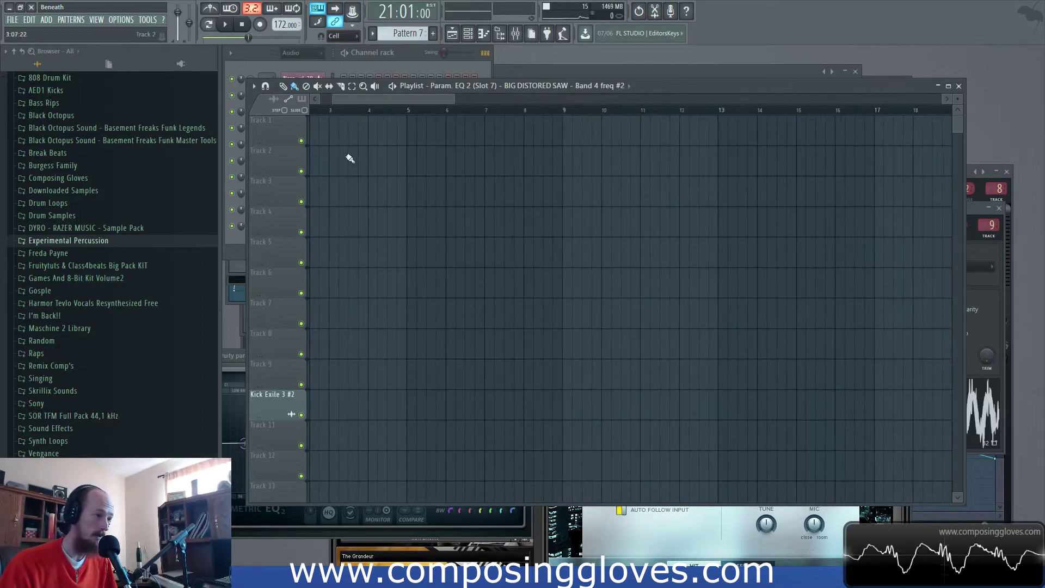
drag(470, 112, 201, 143)
key(alt+t)
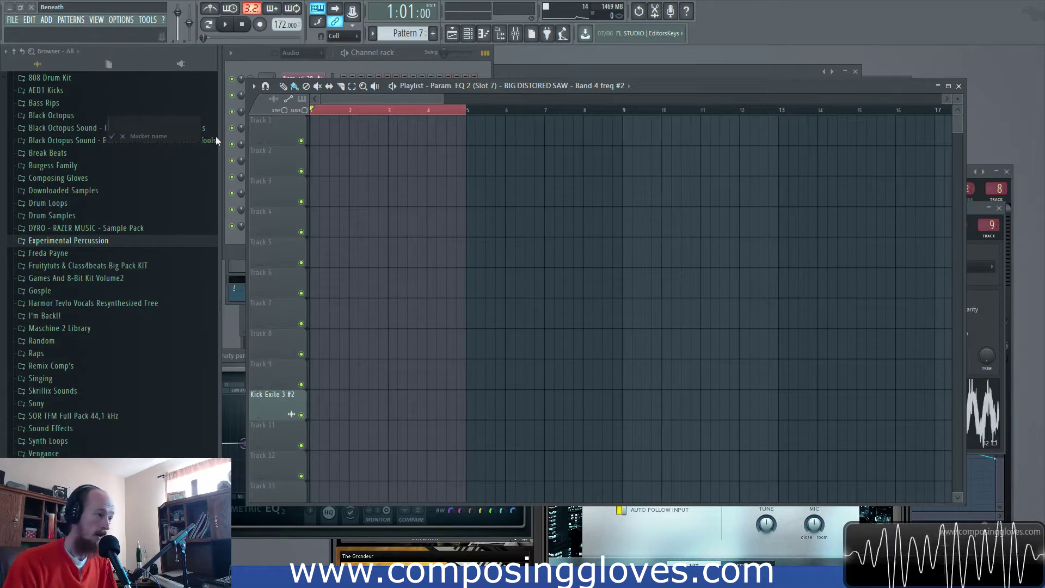
text(Sub)
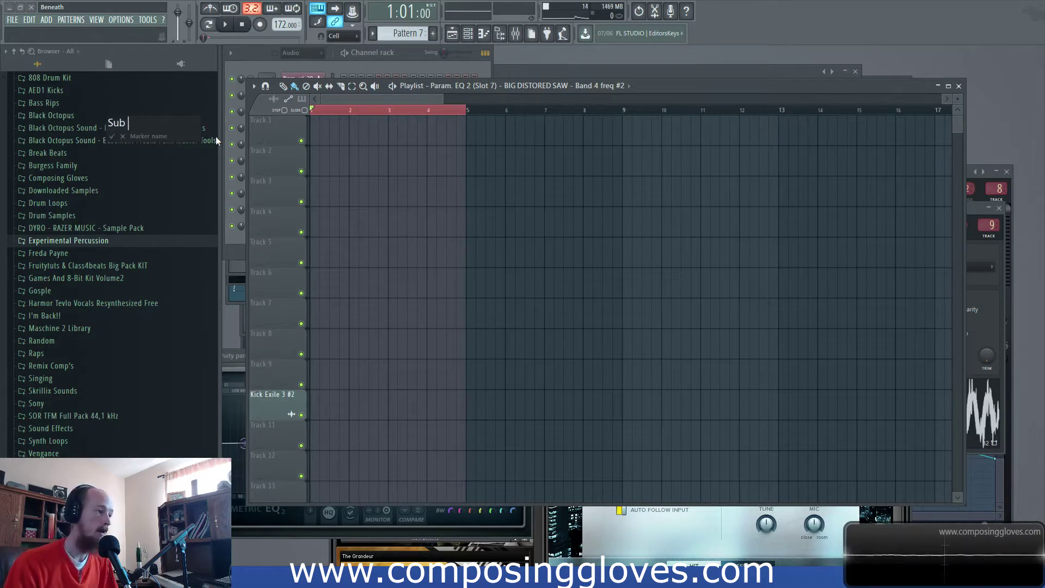
key(Return)
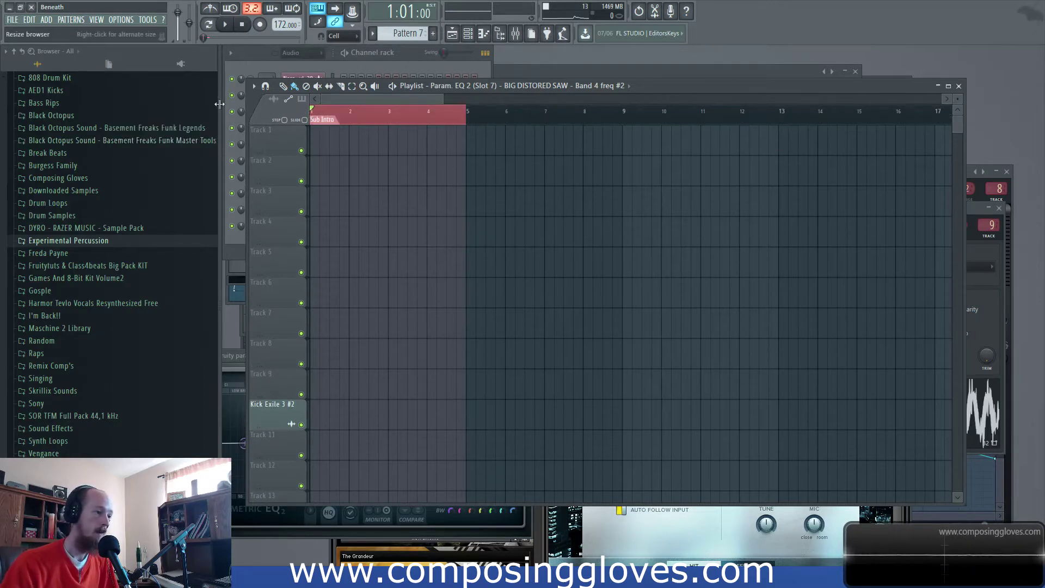
click(436, 119)
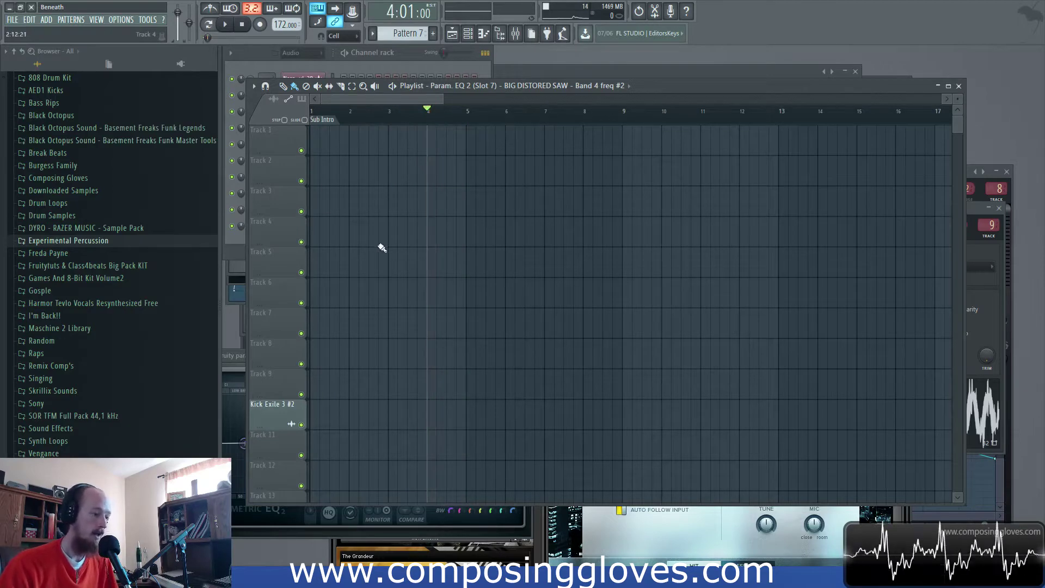
Rearrange the playlist and the Insert 100 Edison window lower in the workspace so the mixer is uncovered
mouse_move(645, 89)
mouse_down()
mouse_move(678, 80)
mouse_move(661, 81)
mouse_up()
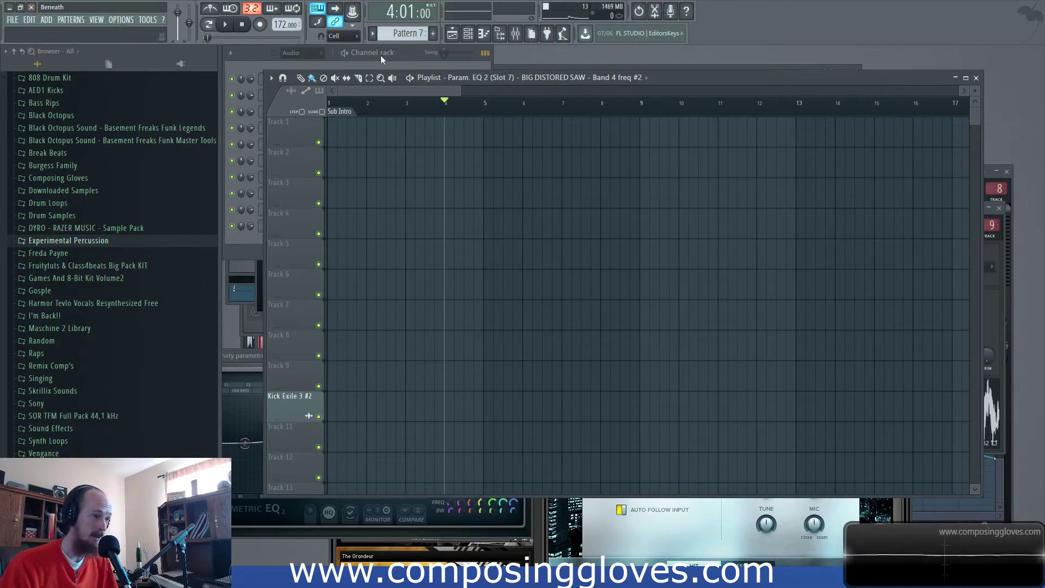
drag(713, 78, 672, 263)
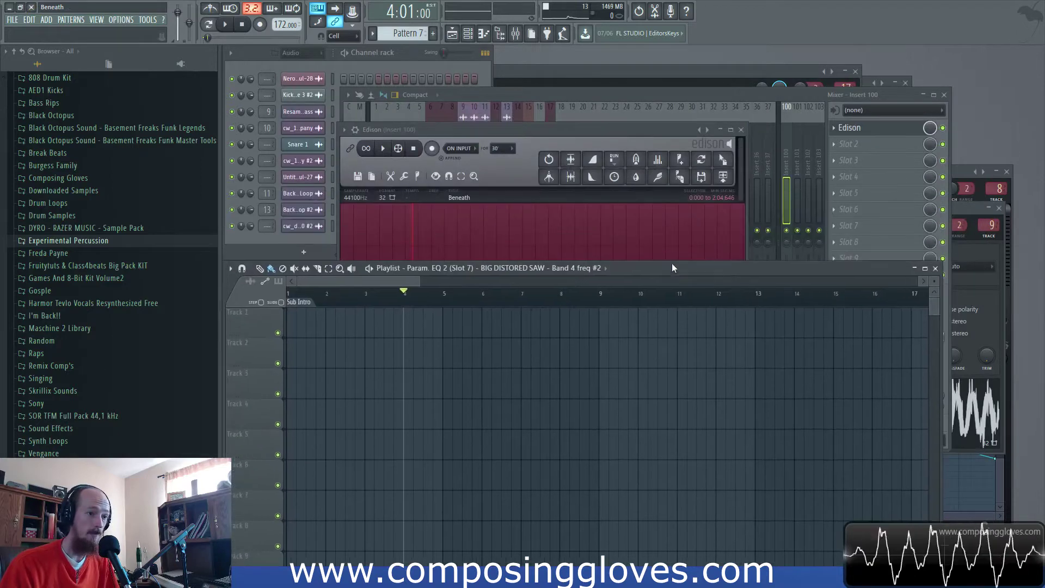
click(606, 129)
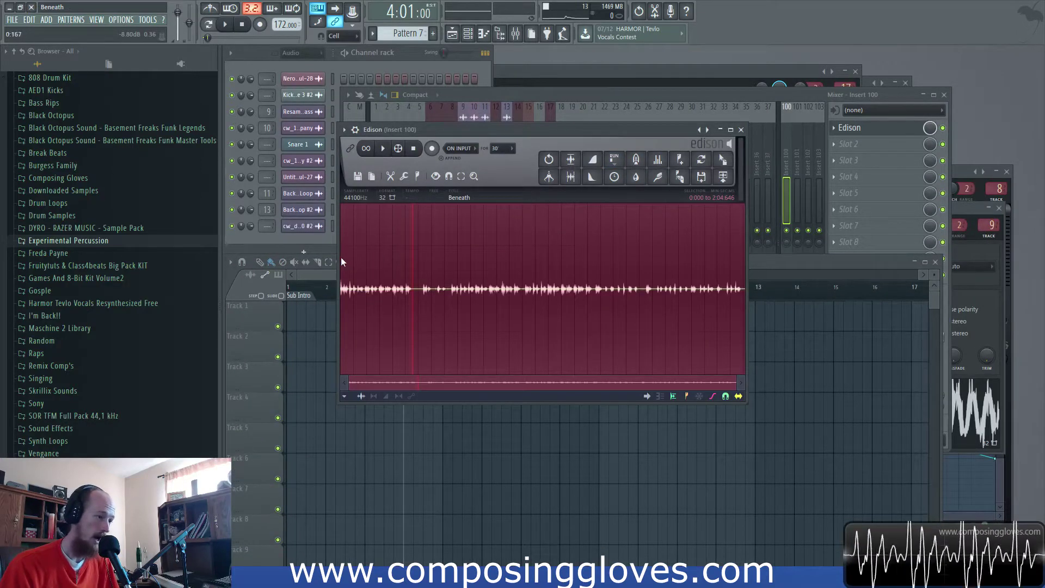
drag(661, 125, 460, 246)
Open the Master track's Fruity NoteBook 2 and place its window over the left part of the mixer
click(358, 151)
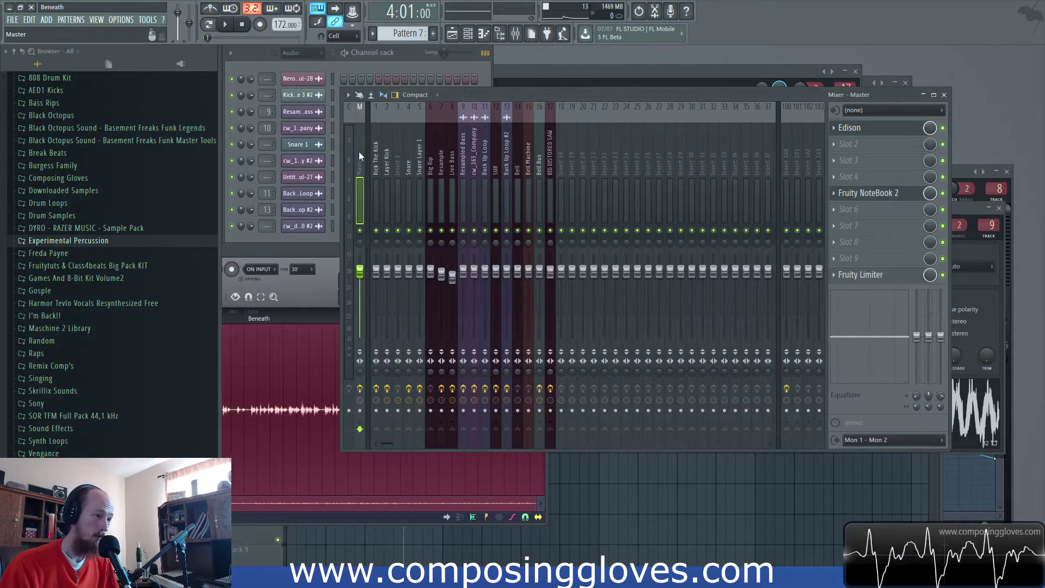
click(871, 193)
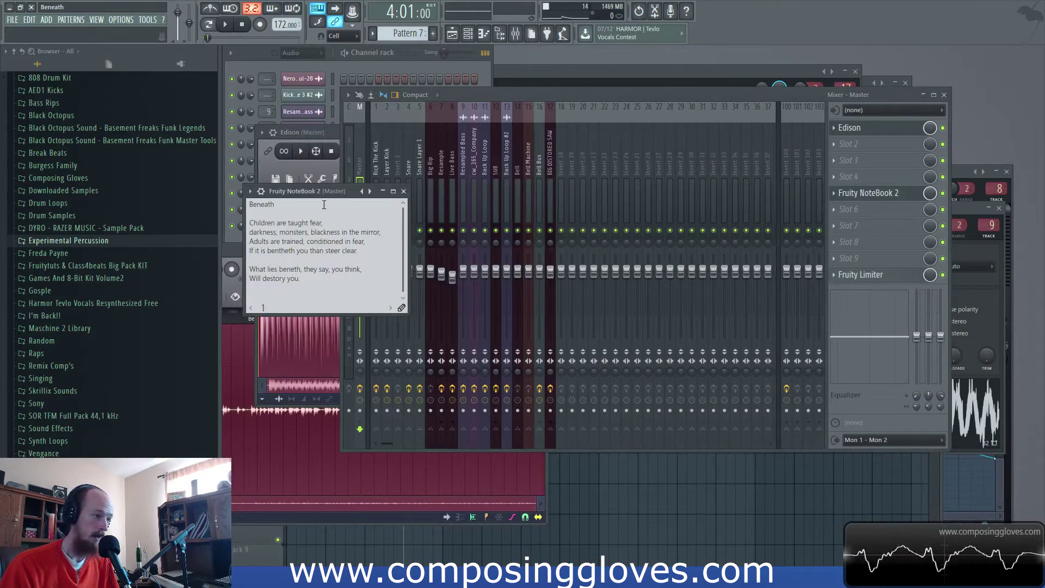
drag(315, 191, 359, 128)
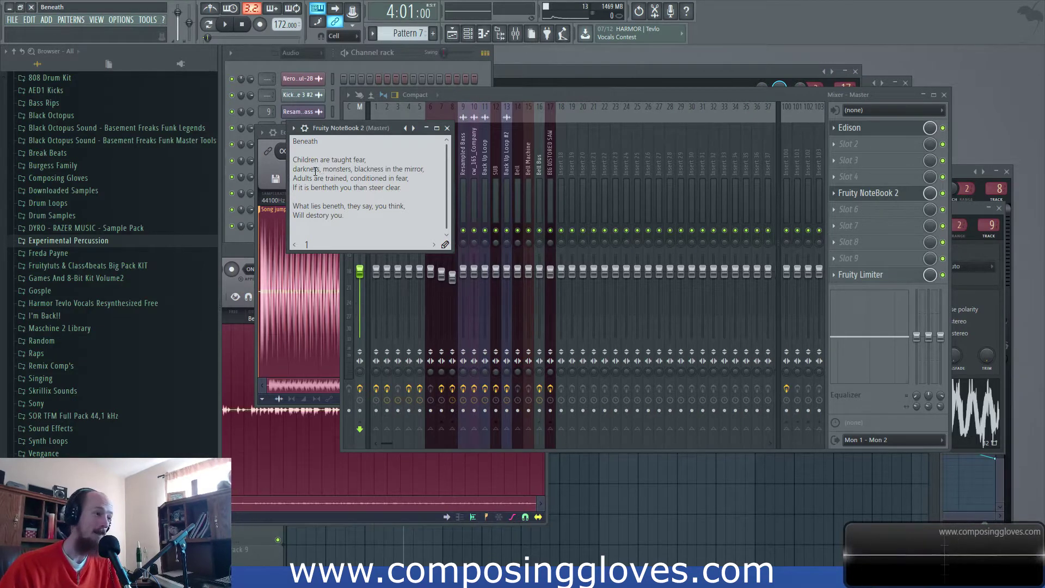
Read through the "Beneath" lyrics, examining the lines on children's fear, darkness and blackness in the mirror
drag(369, 160, 305, 161)
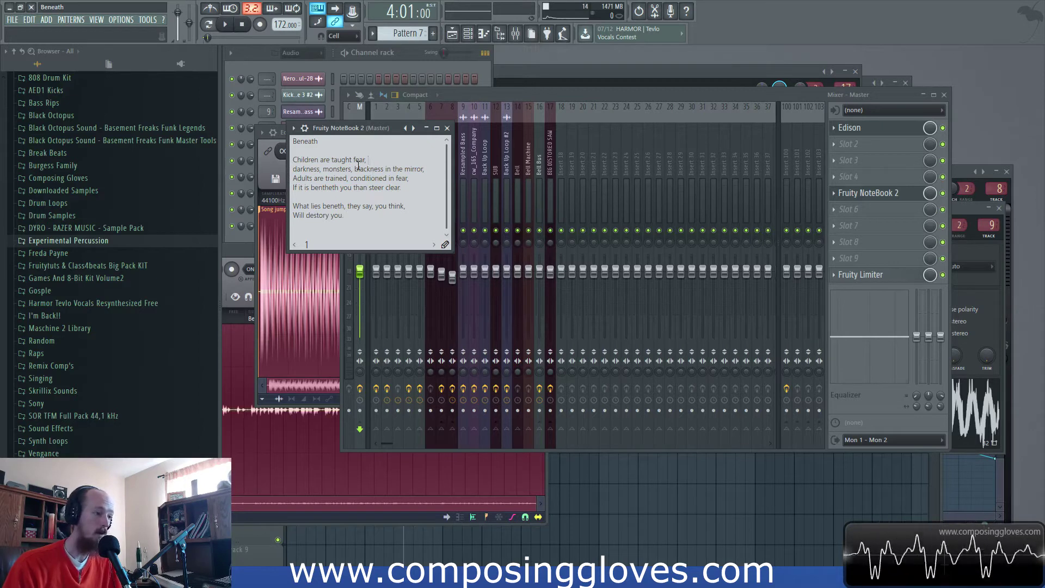
click(394, 180)
drag(363, 169, 358, 180)
click(347, 188)
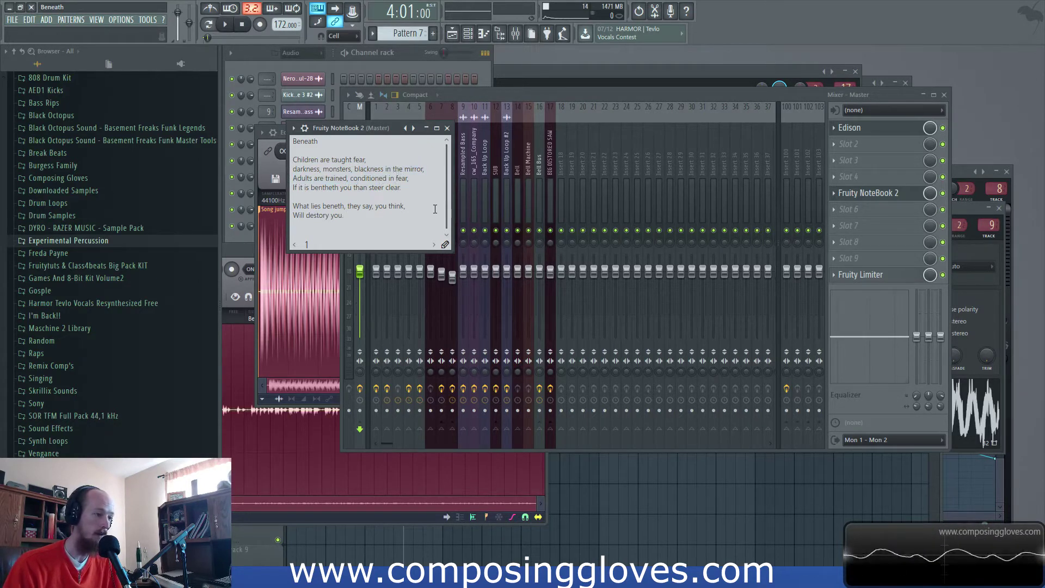
drag(354, 163, 431, 171)
click(351, 171)
click(409, 168)
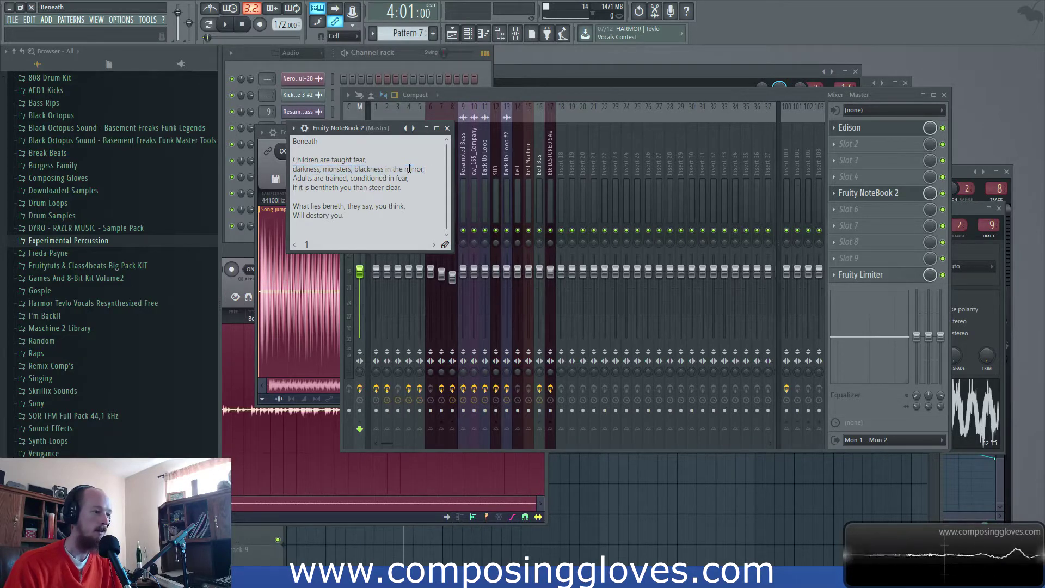
mouse_move(355, 170)
mouse_down()
mouse_move(425, 171)
mouse_move(355, 171)
mouse_up()
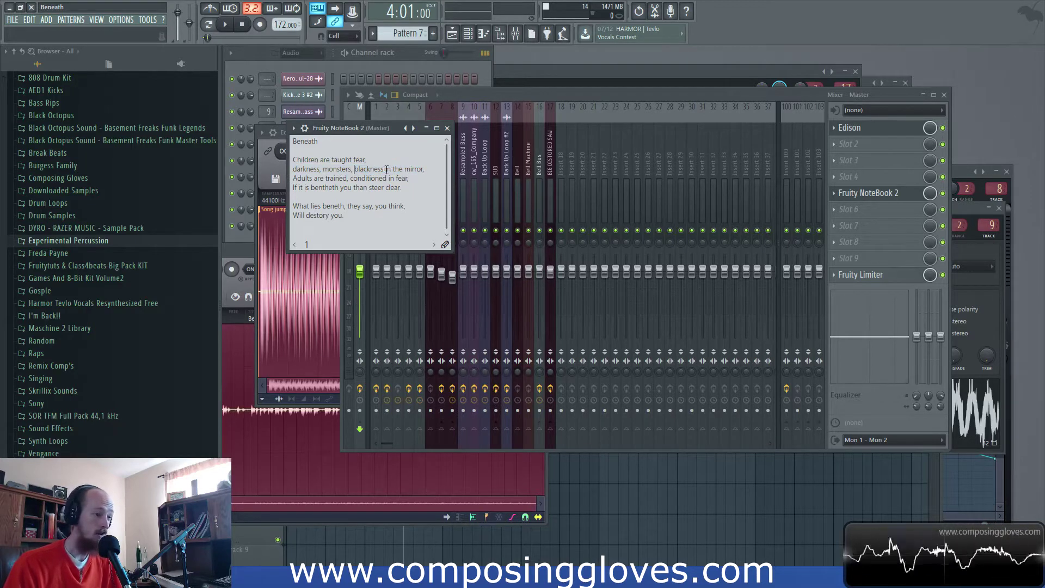
Highlight the lyric phrases one after another, from "fear" through "steer clear" to the closing "Will destory you", to examine their wording
drag(354, 160, 373, 159)
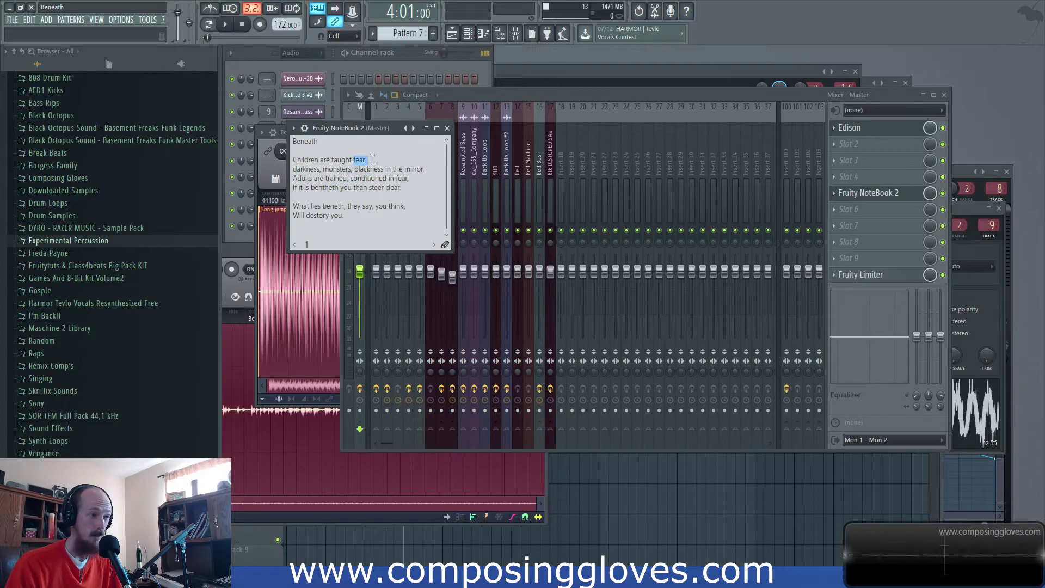
click(391, 154)
drag(354, 171, 426, 169)
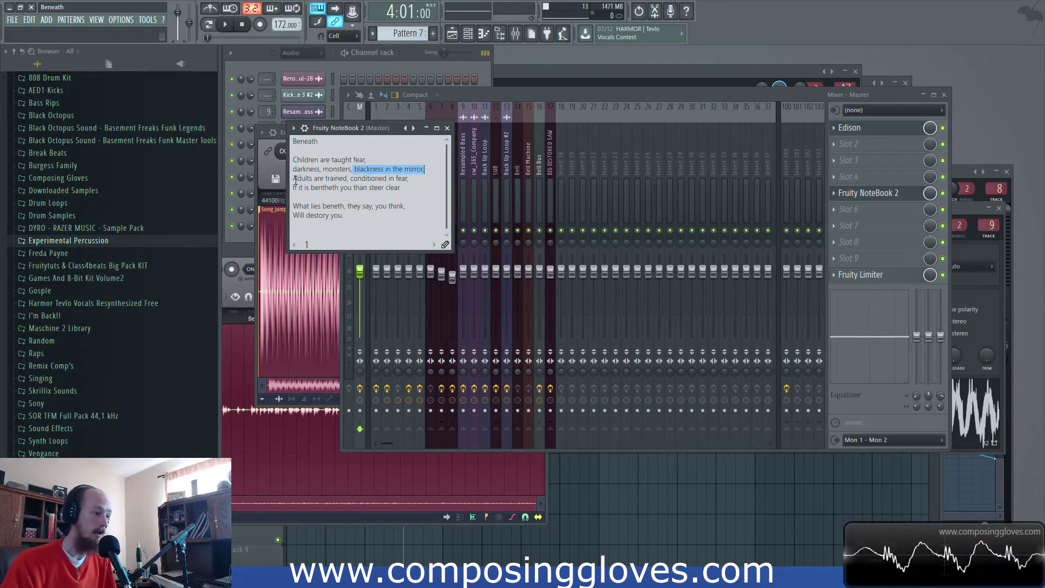
drag(293, 179, 347, 178)
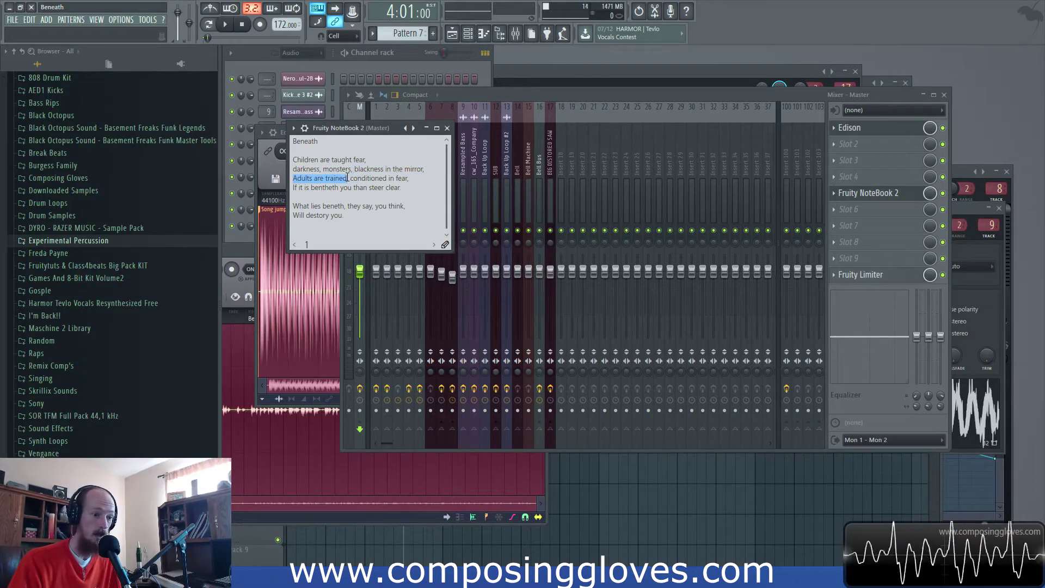
drag(348, 178, 409, 179)
click(363, 178)
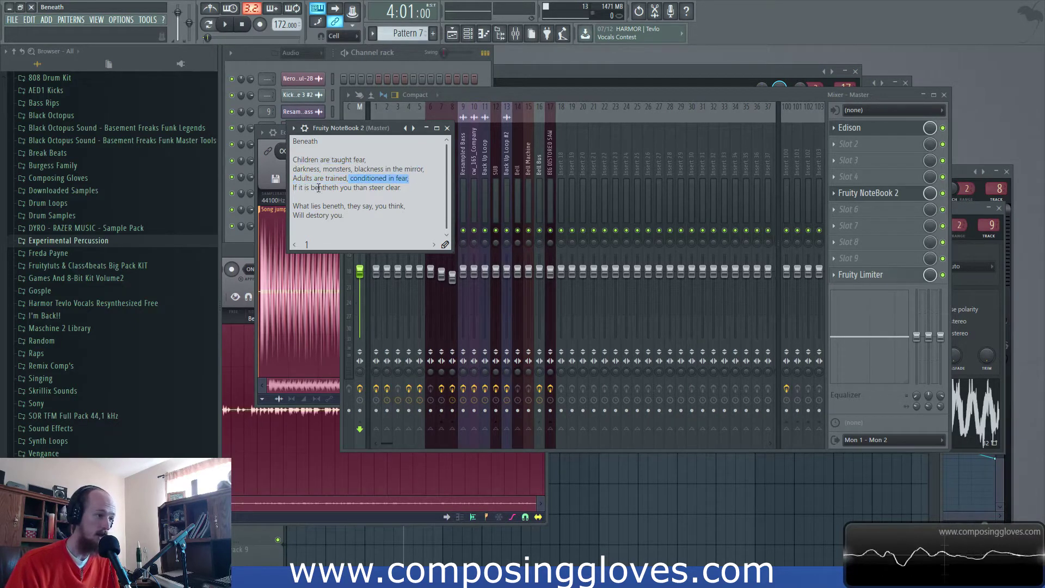
drag(294, 187, 404, 193)
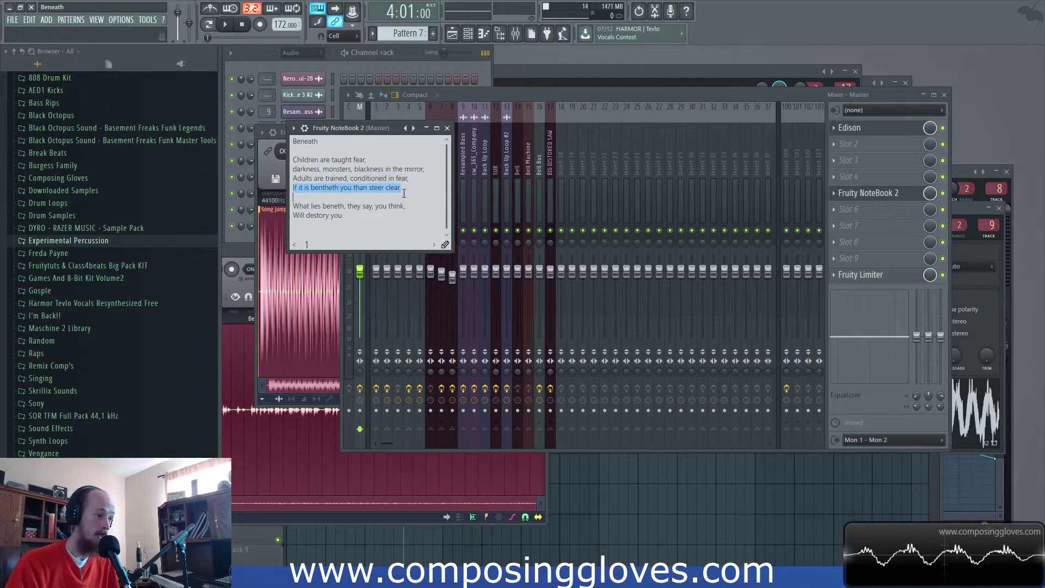
click(407, 188)
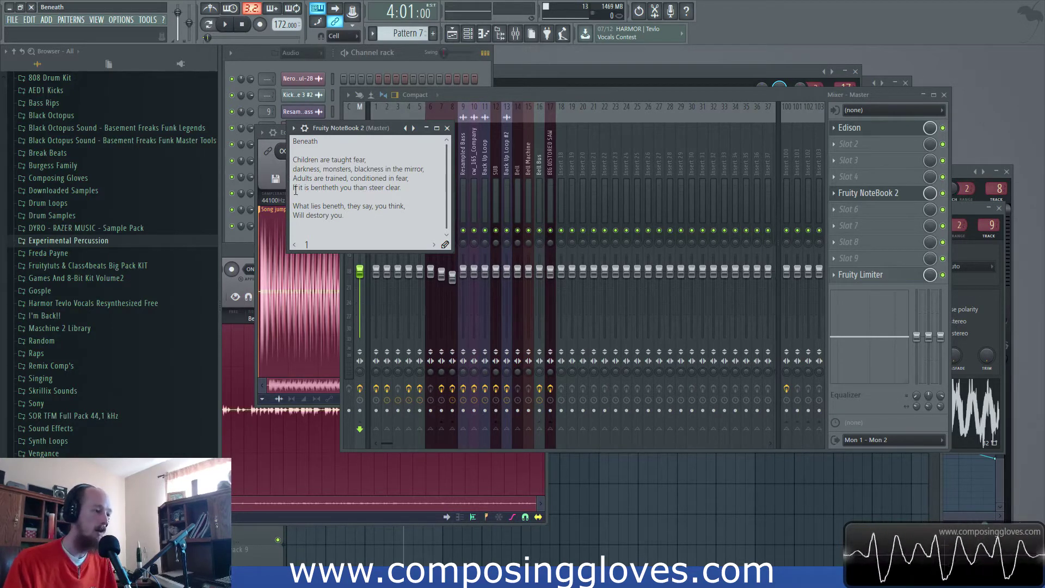
drag(300, 188, 436, 191)
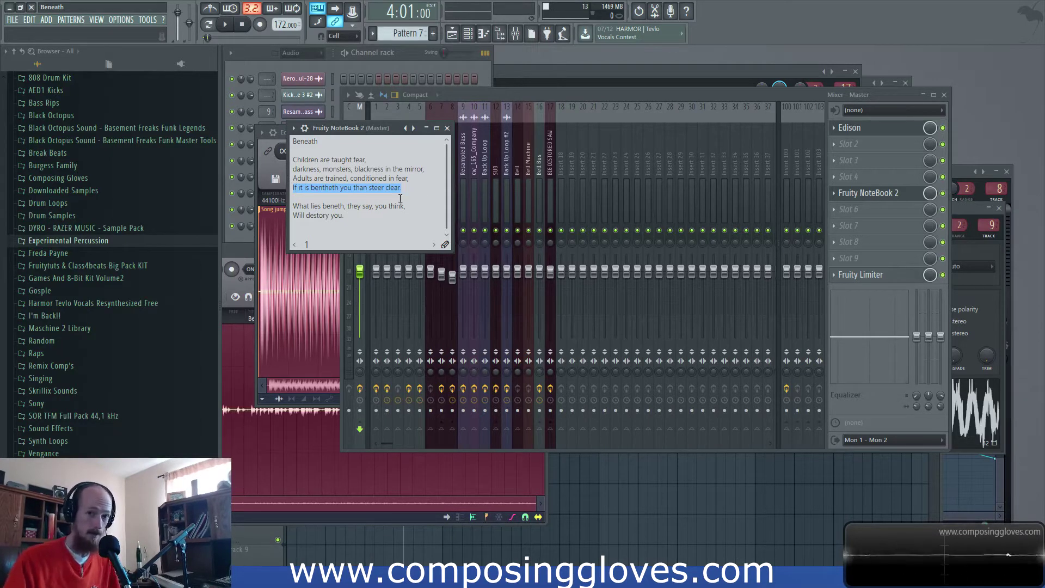
drag(346, 216, 282, 218)
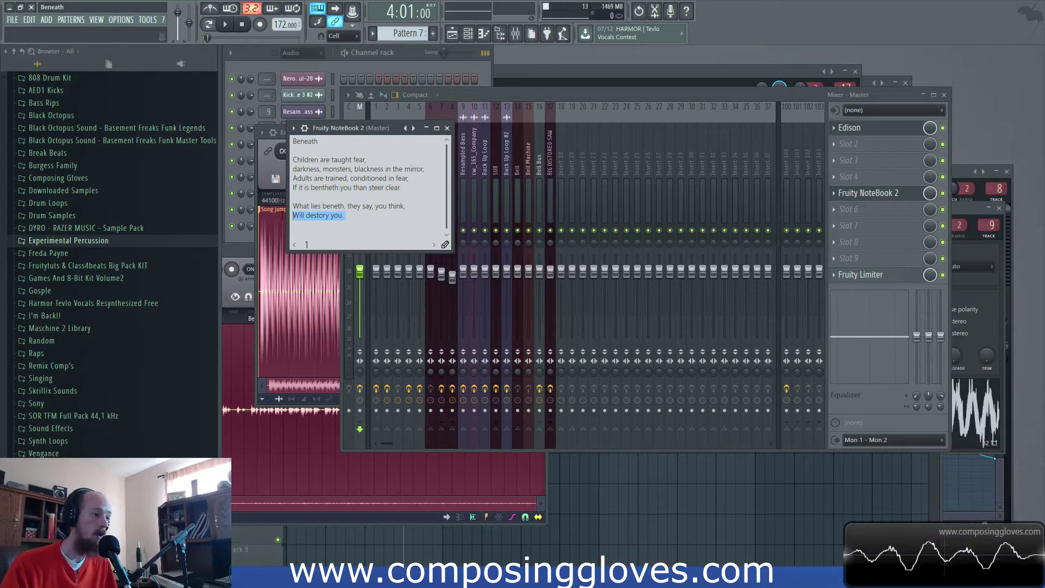
click(405, 214)
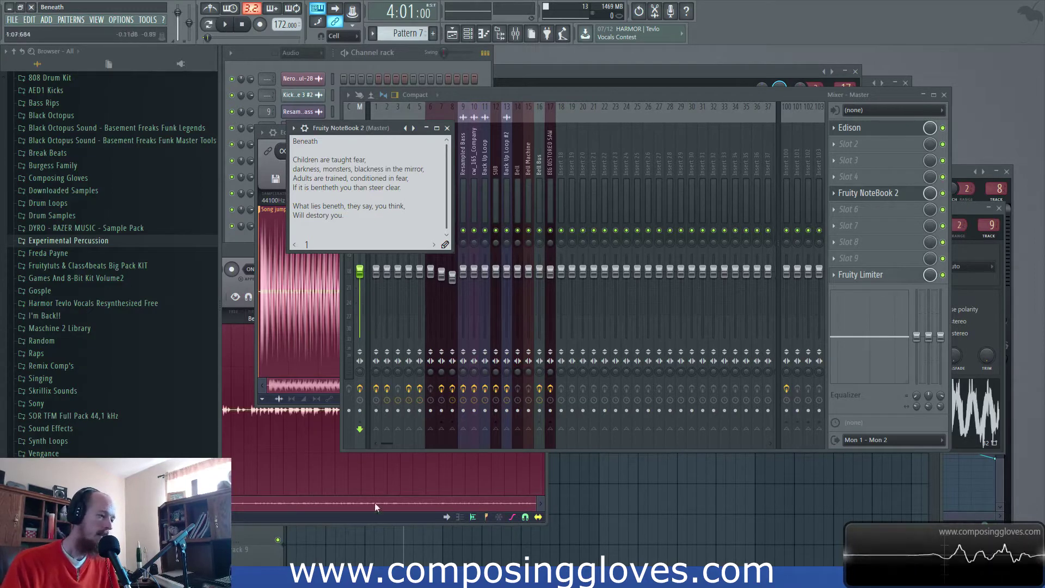
Bring the Insert 100 Edison window with the "Beneath" recording to the front and move it beside the lyrics
click(404, 518)
drag(344, 251, 527, 162)
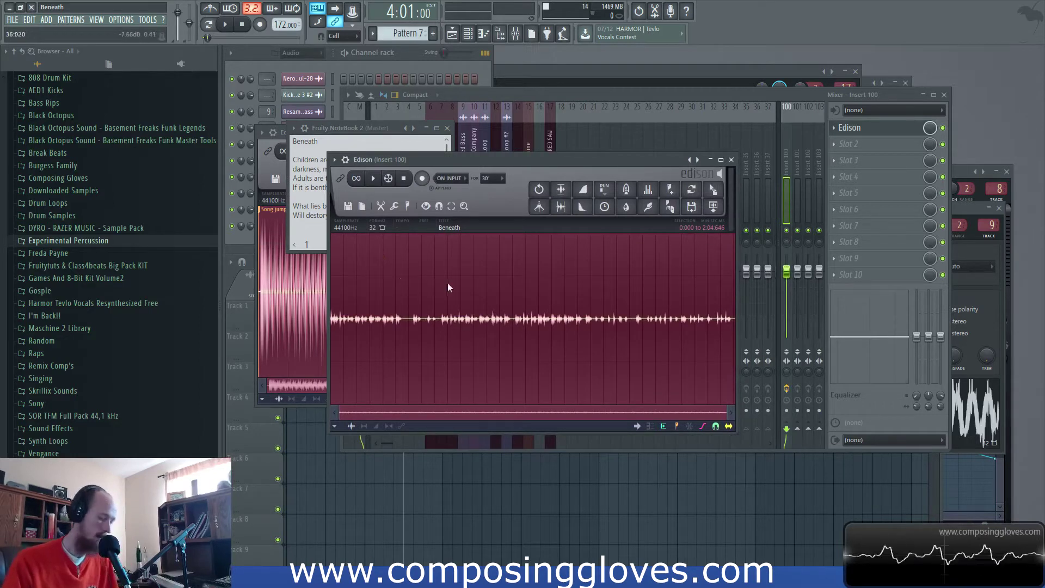
Find the NeroBass Track Sample - 2016-Jul-28 channel and place its audio at the start of Track 1 in the playlist
click(355, 63)
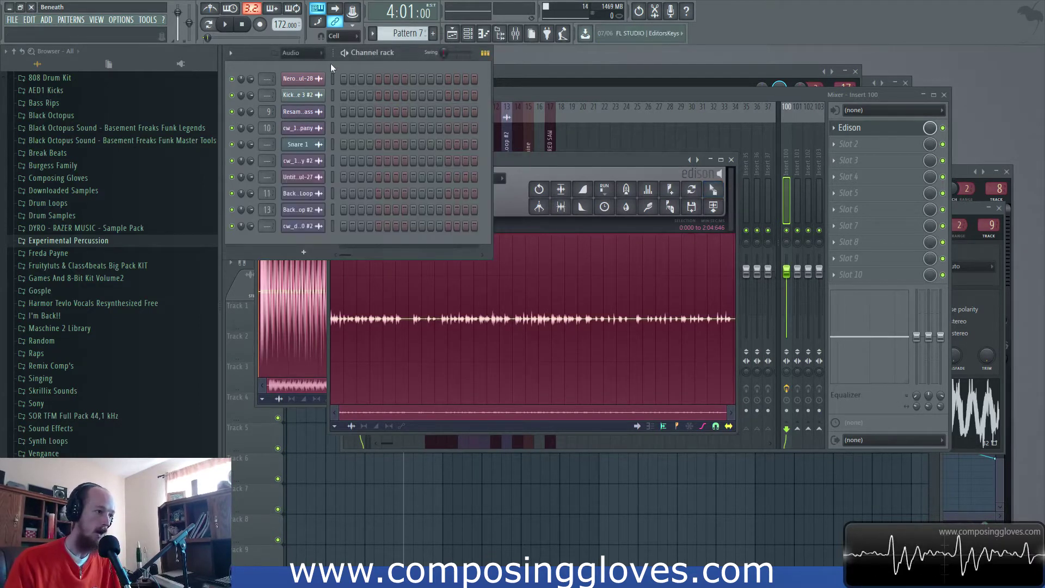
click(306, 227)
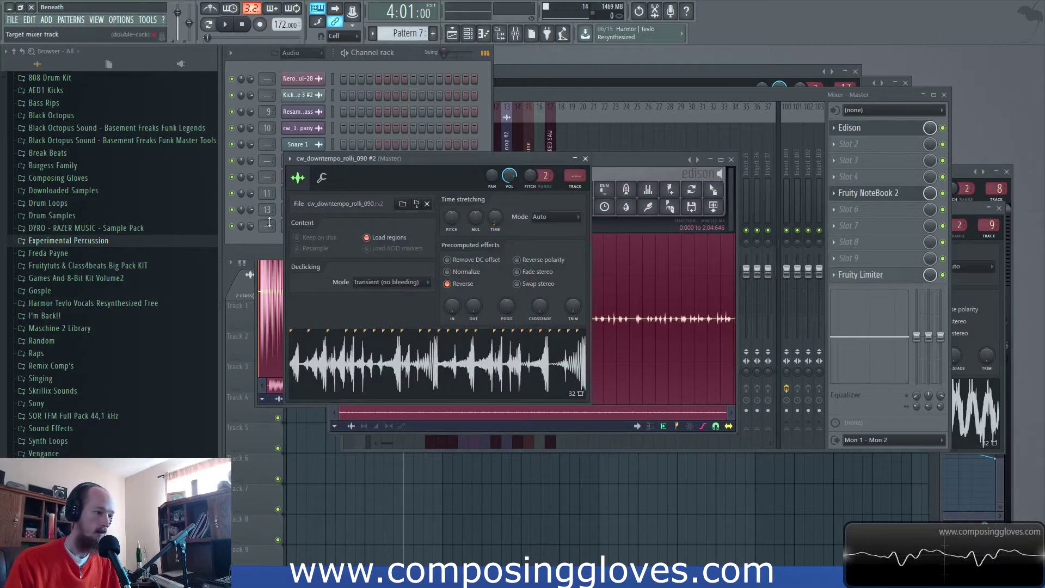
click(270, 240)
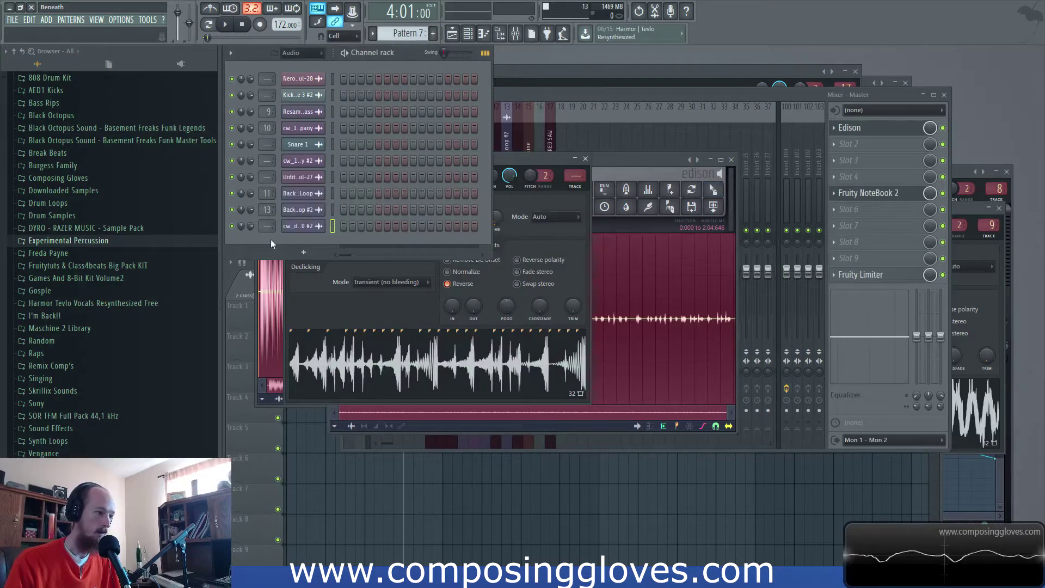
click(302, 161)
drag(334, 118, 589, 108)
click(302, 80)
click(296, 96)
click(299, 80)
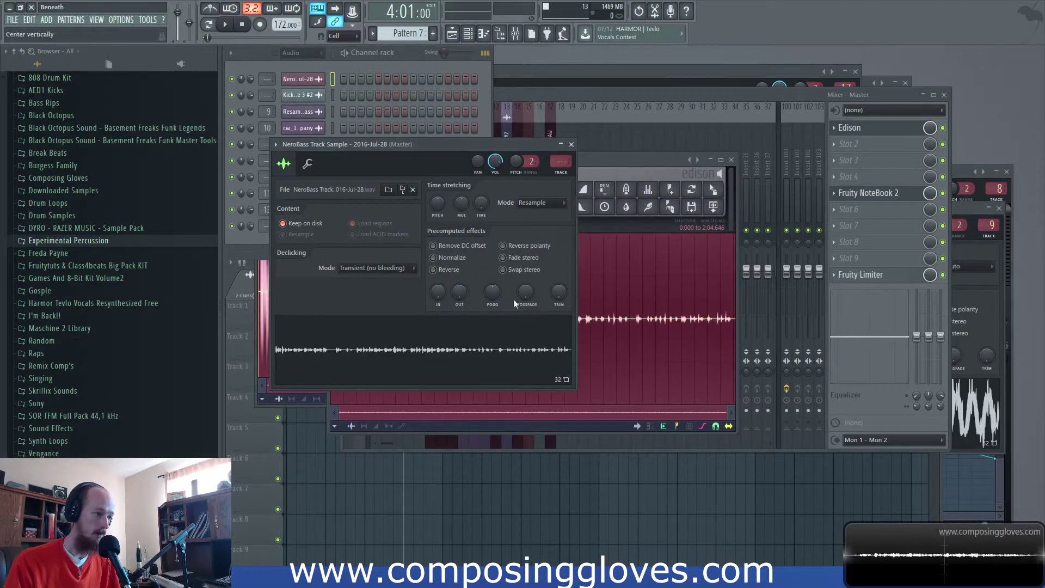
drag(375, 367, 321, 250)
drag(391, 277, 747, 275)
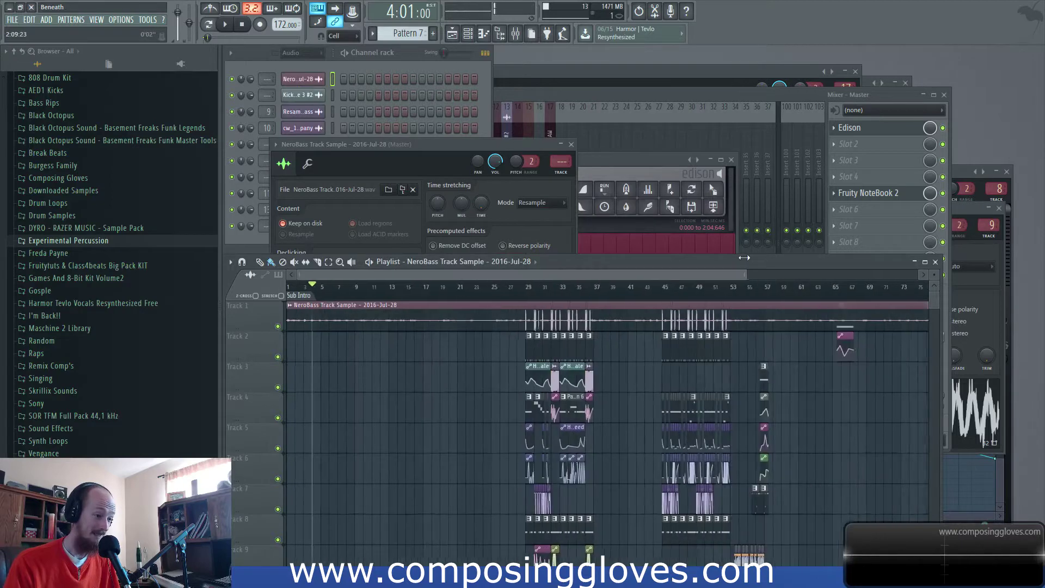
Normalize the NeroBass Track Sample audio in its channel settings and close them
click(248, 23)
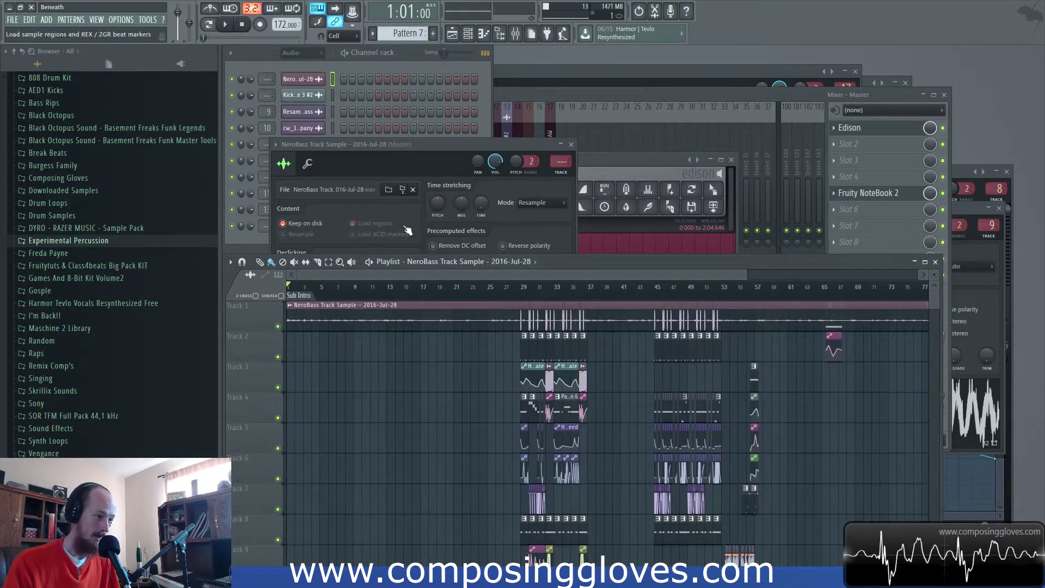
double_click(434, 312)
click(447, 260)
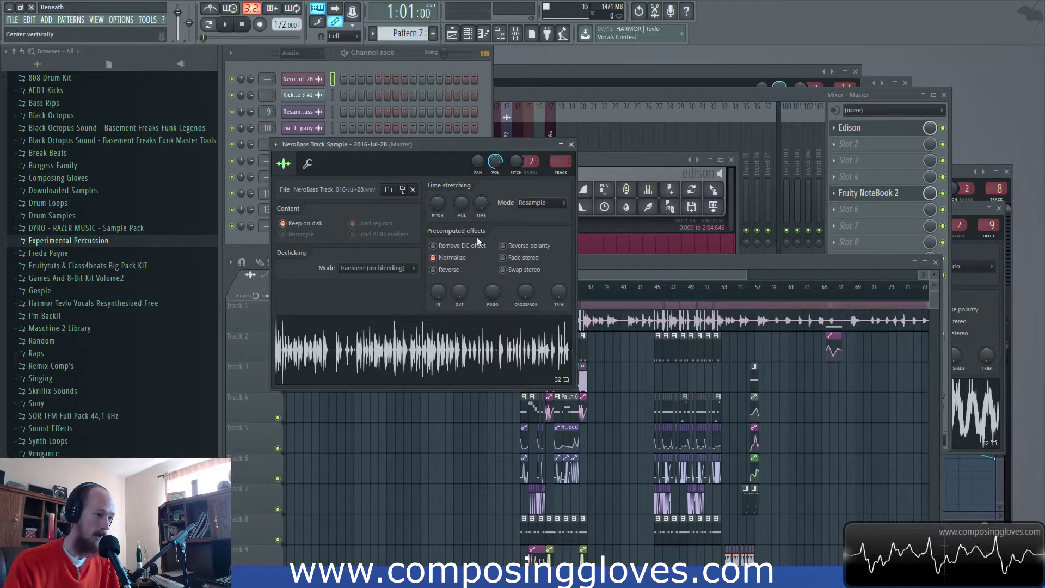
click(571, 144)
Move the NeroBass Track Sample clip along Track 1 to bar 87 and set the playback position at its start
scroll(392, 365, up, 2)
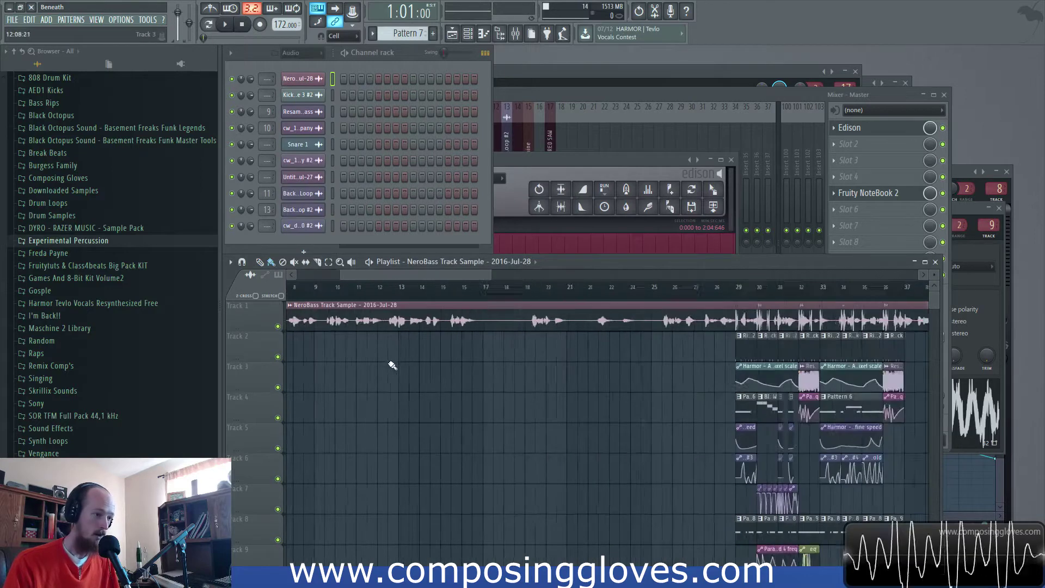
scroll(404, 349, down, 3)
drag(353, 321, 806, 332)
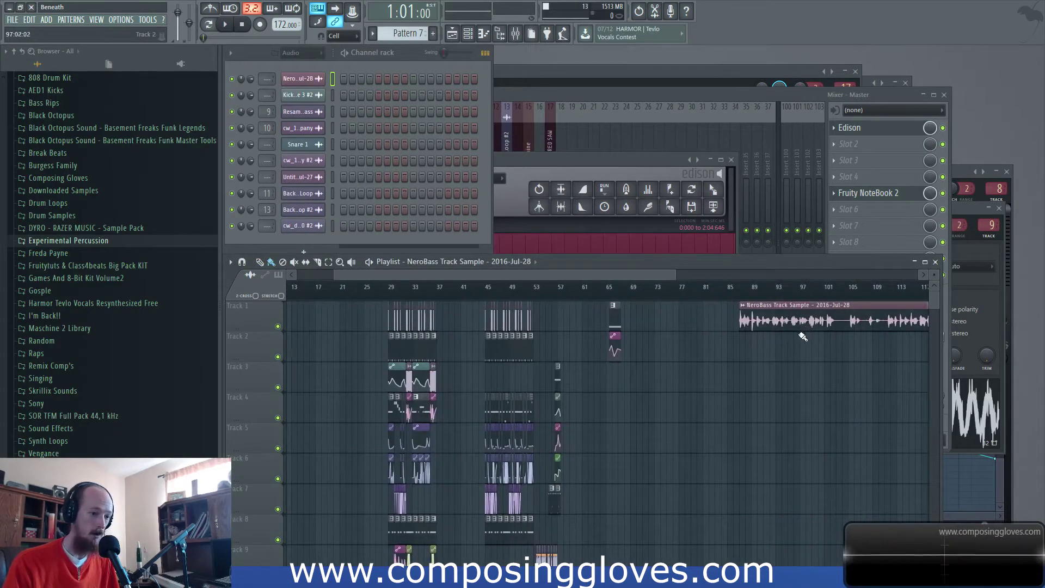
scroll(800, 329, up, 6)
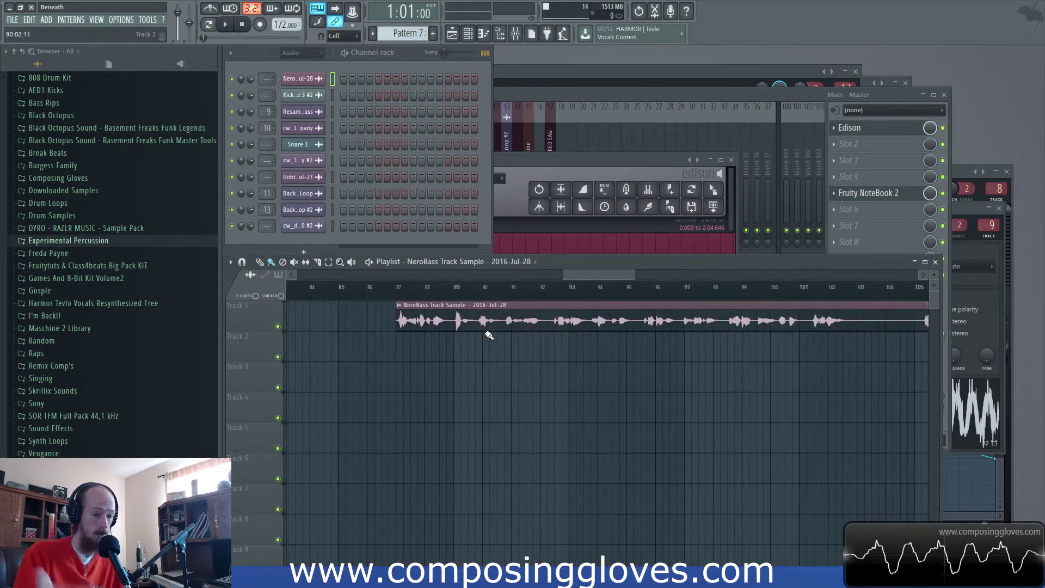
scroll(469, 326, down, 4)
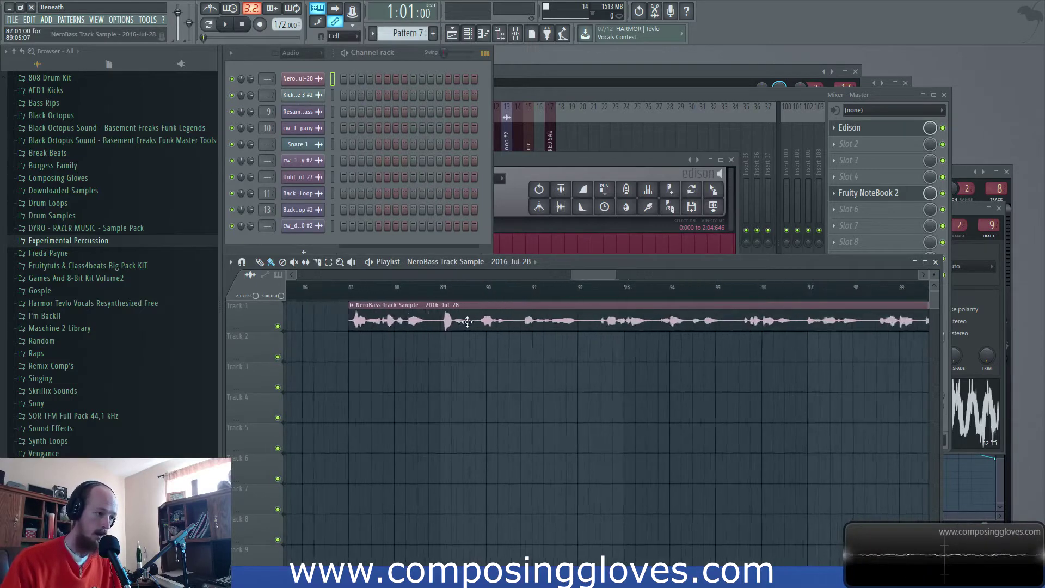
scroll(469, 323, down, 3)
click(455, 287)
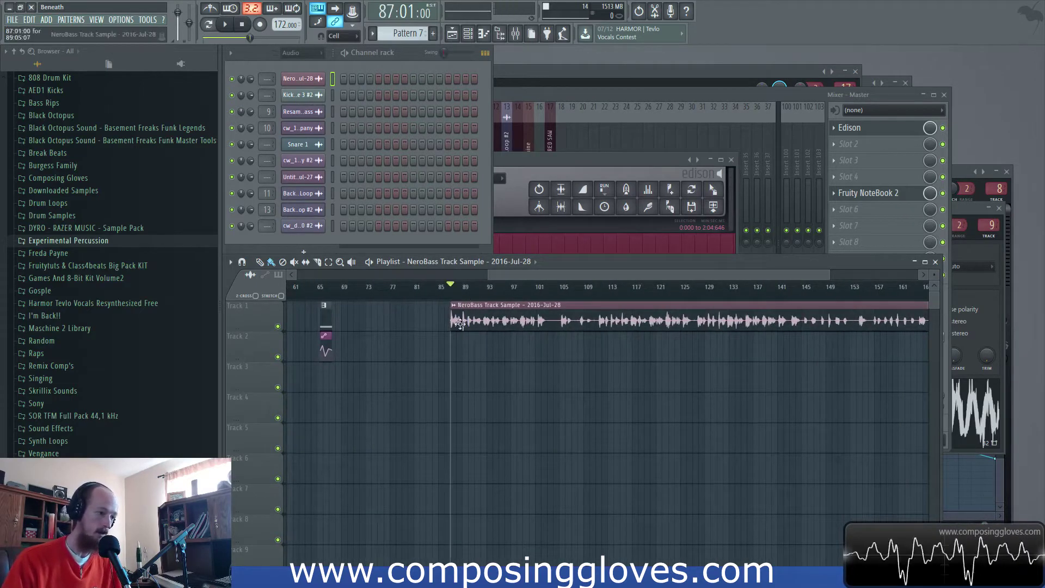
Examine the waveform of the NeroBass Track Sample clip and its position relative to the rest of the arrangement
scroll(490, 327, up, 5)
scroll(466, 368, down, 5)
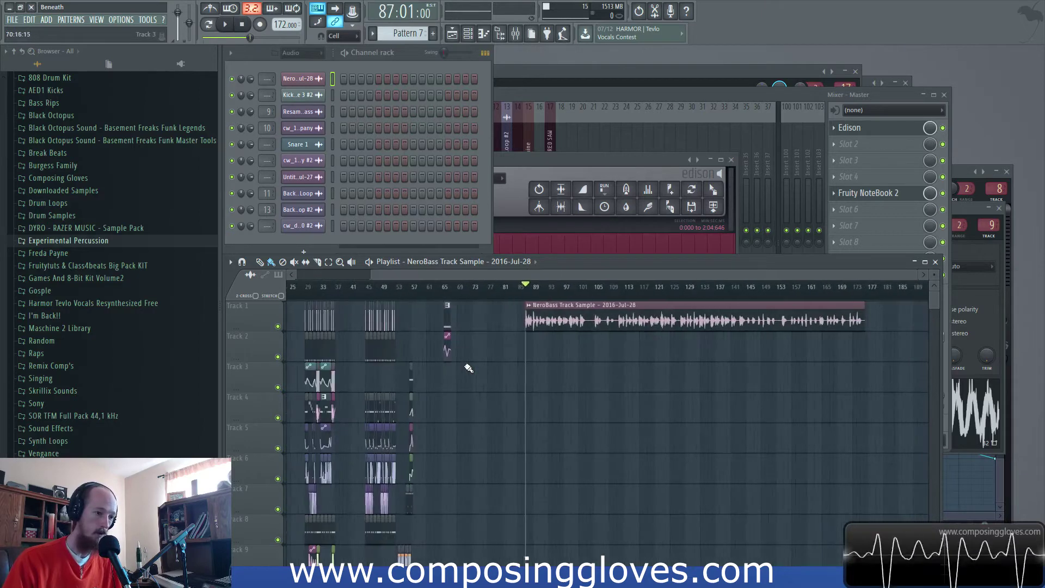
scroll(646, 357, up, 6)
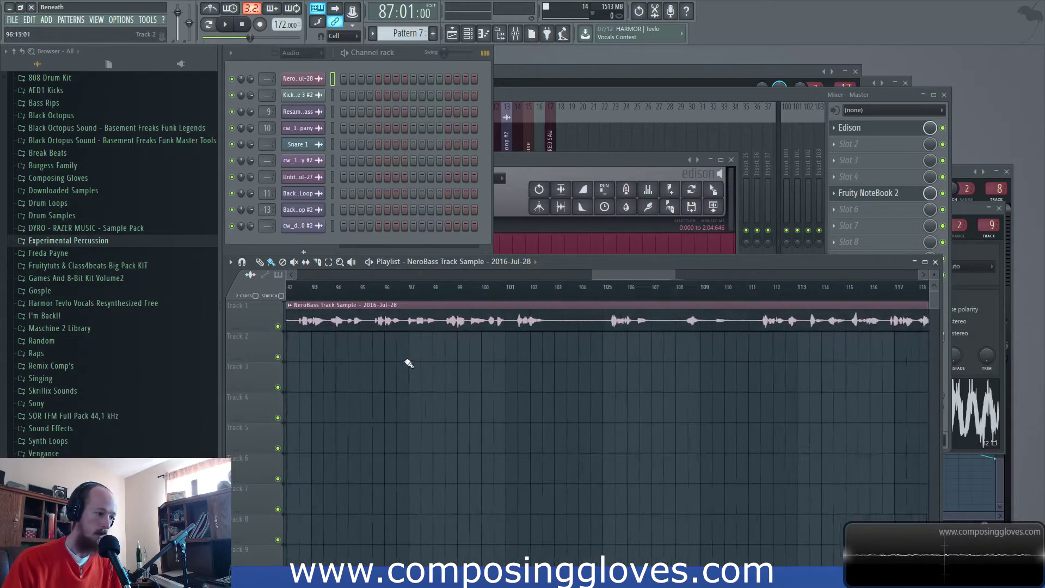
scroll(412, 361, down, 3)
scroll(390, 359, up, 3)
scroll(460, 414, left, 3)
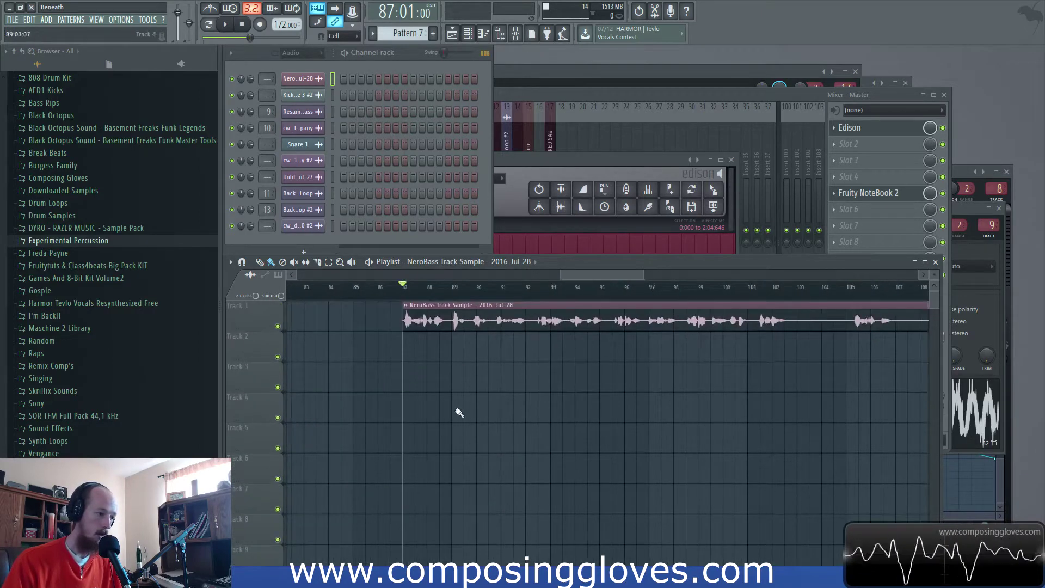
scroll(544, 403, down, 2)
scroll(544, 402, up, 3)
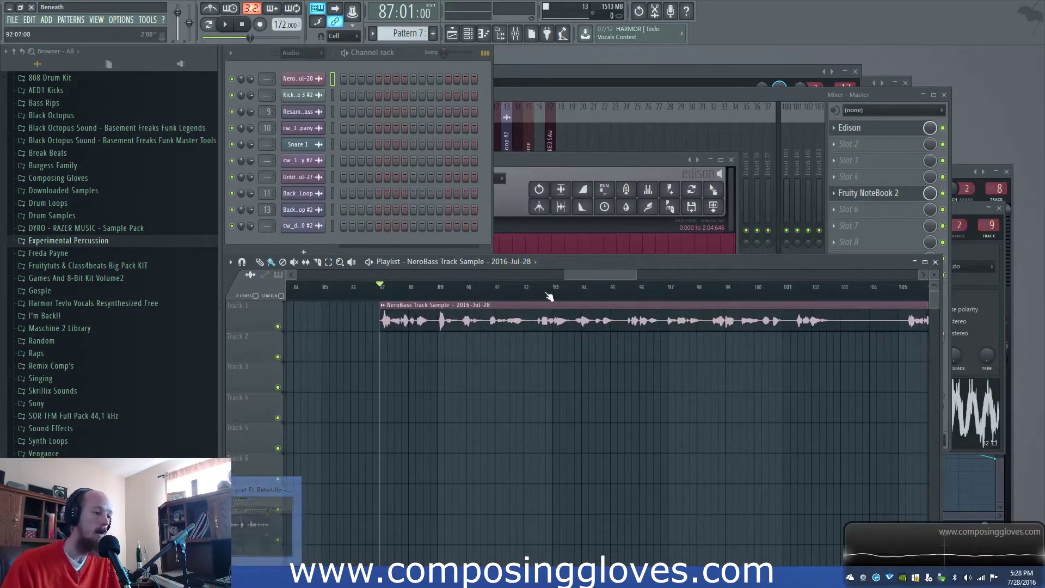
Move the playlist window up over the mixer and audition the NeroBass Track Sample clip from bar 87
drag(592, 276, 640, 90)
scroll(495, 272, down, 3)
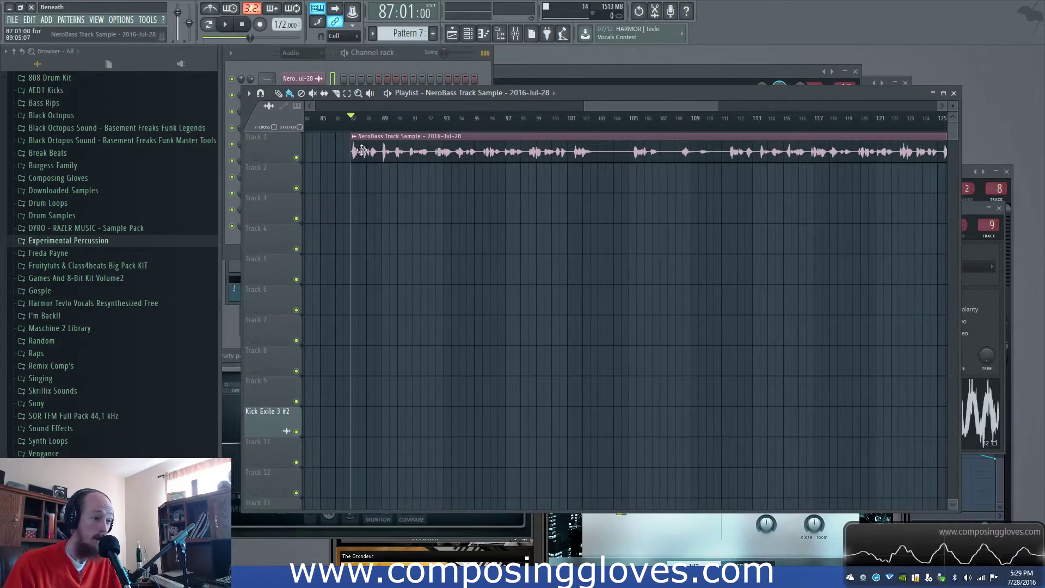
key(space)
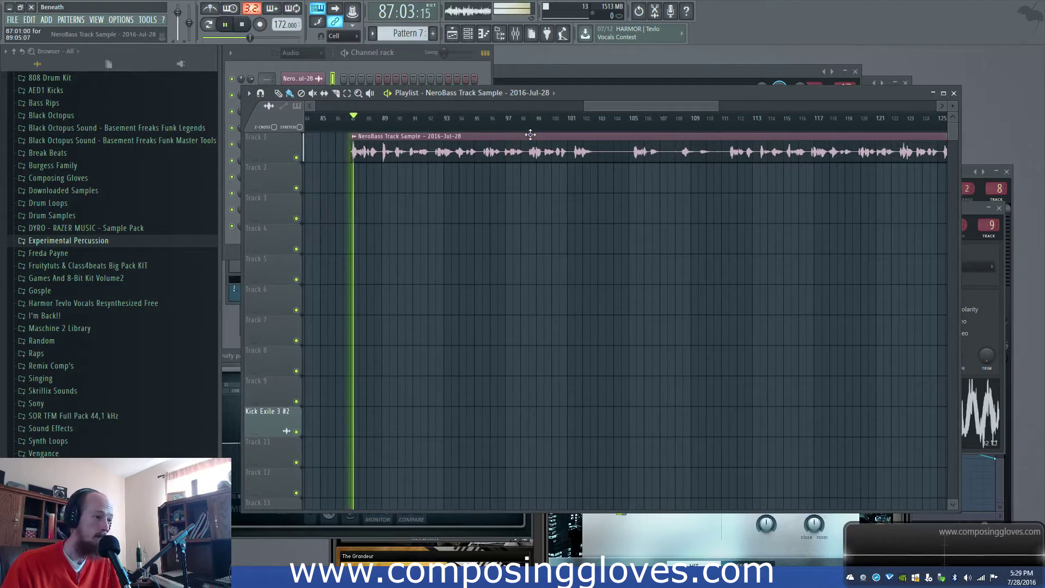
double_click(407, 146)
key(space)
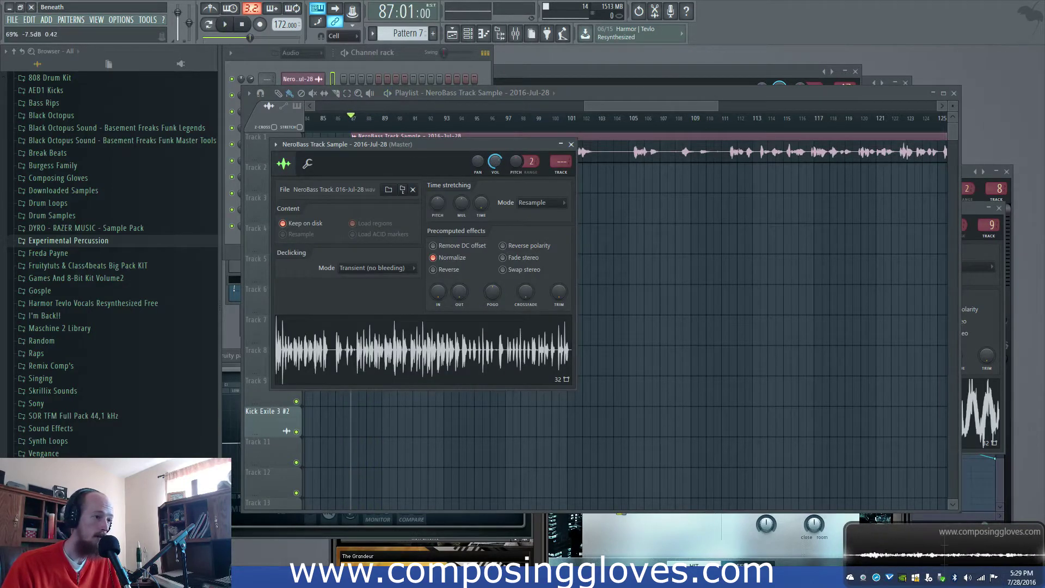
Check the channel settings of the NeroBass Track Sample clip and return to its start in the playlist
drag(647, 106, 589, 111)
double_click(724, 149)
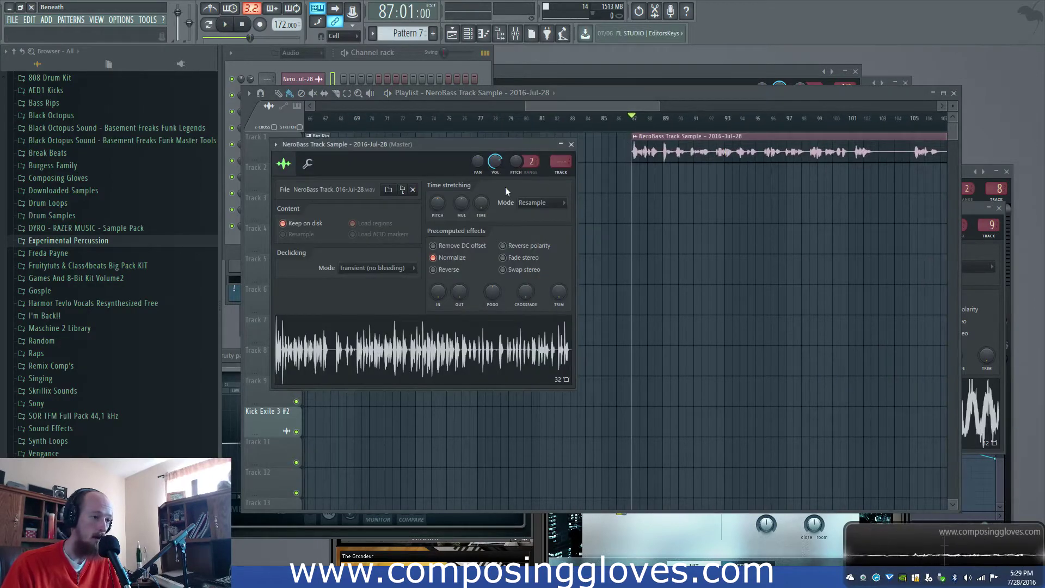
click(597, 108)
double_click(673, 149)
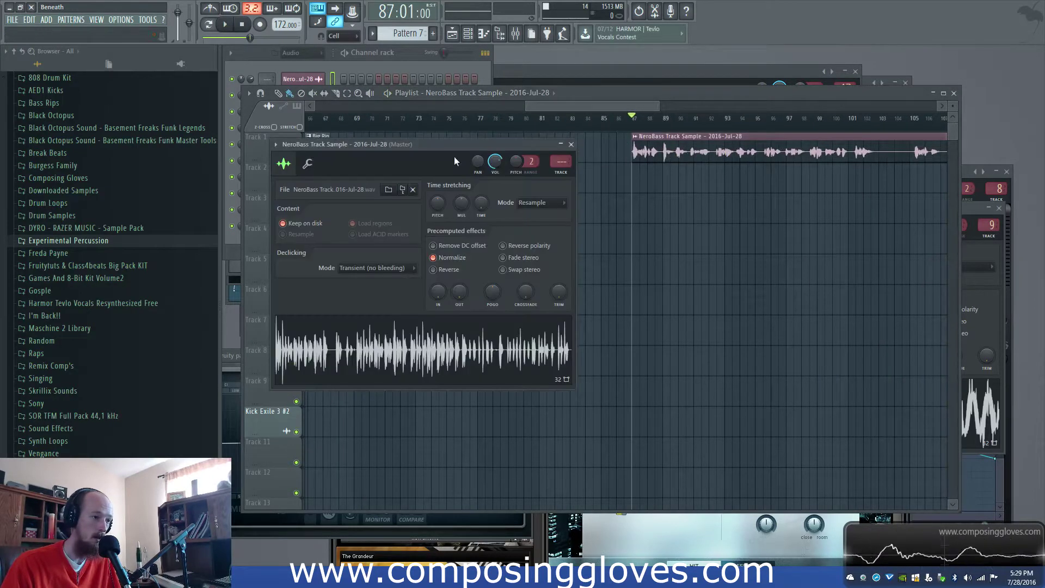
key(Escape)
drag(549, 103, 600, 101)
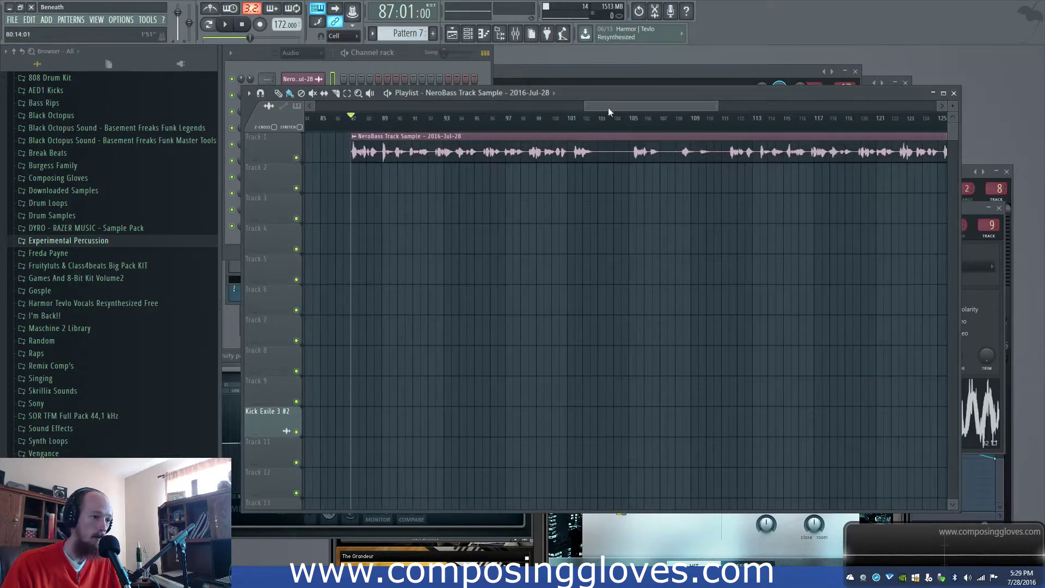
Audition the NeroBass Track Sample clip from bar 111
click(725, 125)
key(space)
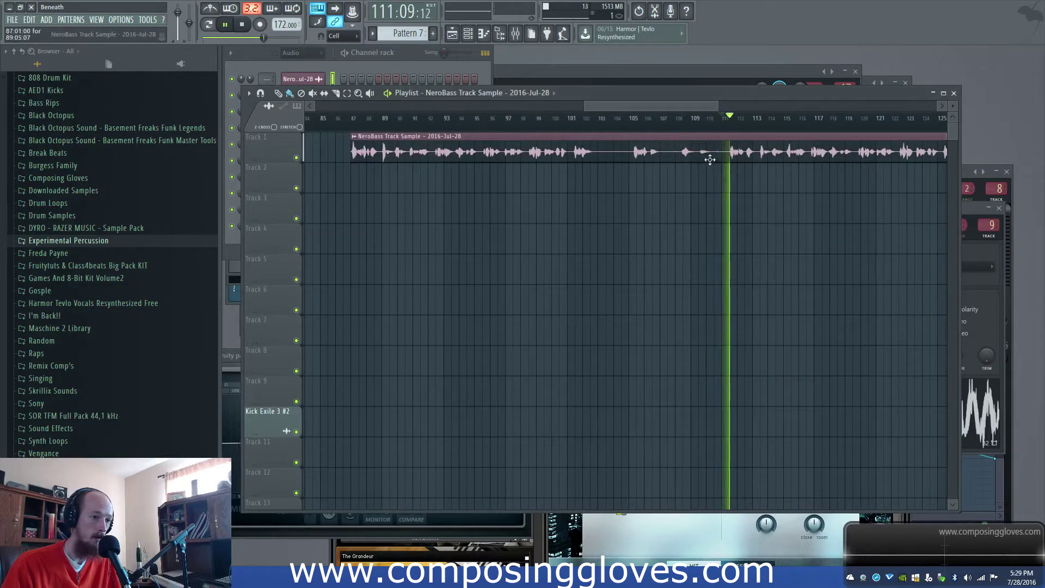
key(space)
Audition the further part of the vocal recording from bar 146 and again from bar 148
scroll(729, 159, right, 4)
click(451, 118)
scroll(760, 170, right, 4)
click(490, 117)
key(space)
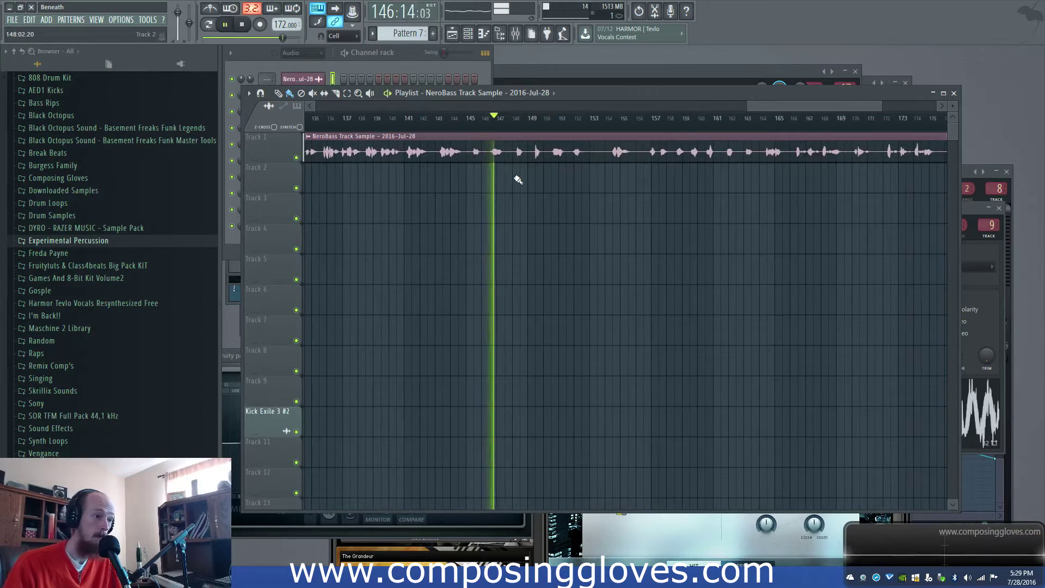
key(space)
click(513, 118)
key(space)
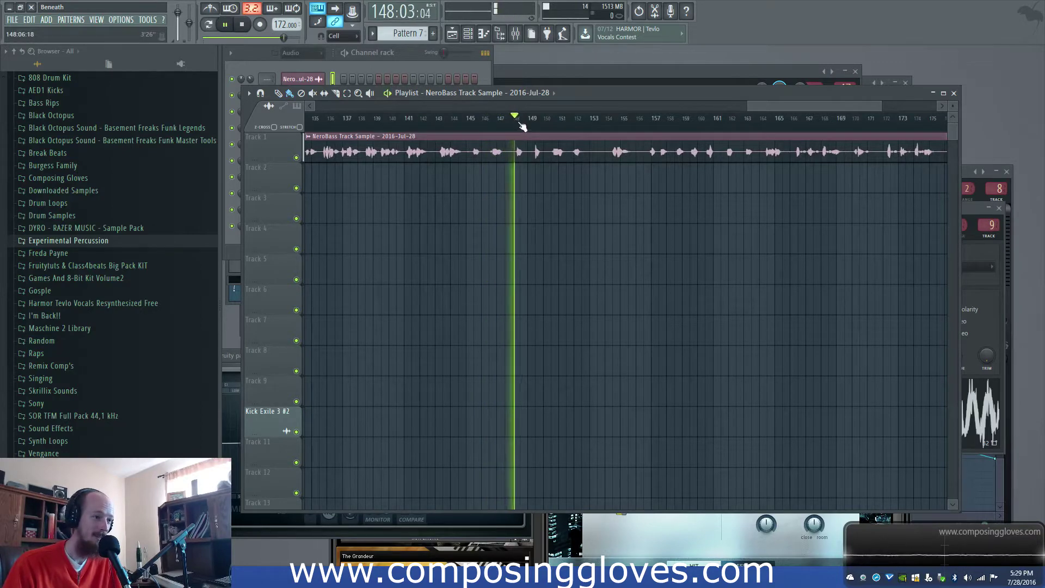
key(space)
Return to the beginning of the arrangement and briefly play back the drop from bar 29
drag(772, 108, 711, 111)
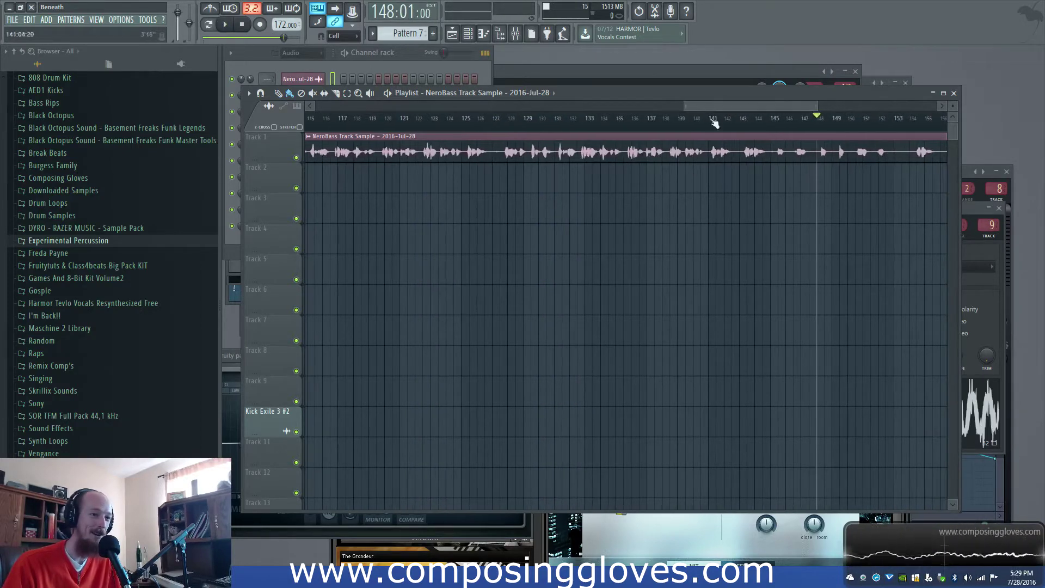
scroll(703, 170, down, 5)
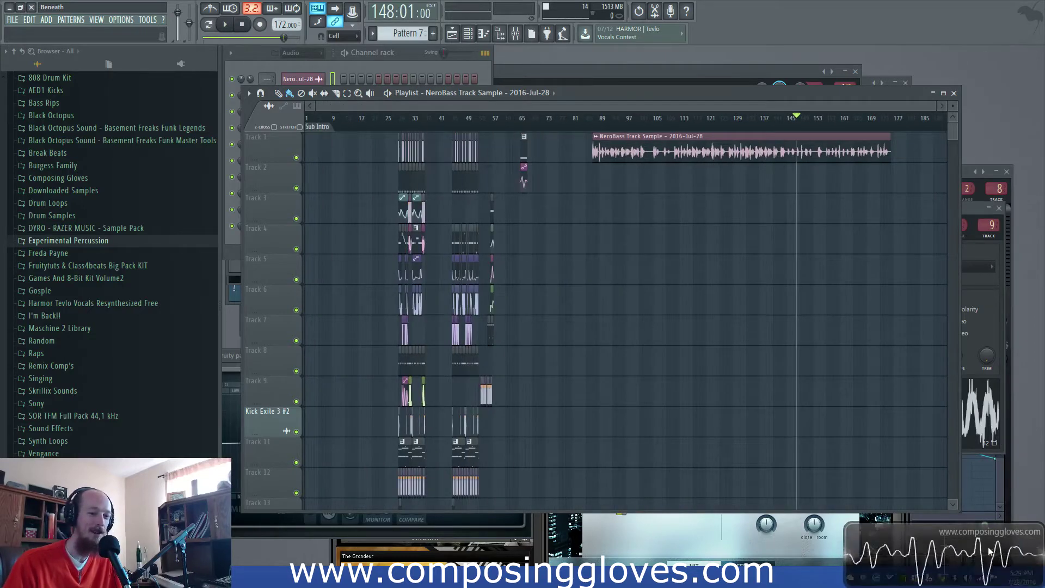
scroll(513, 118, up, 4)
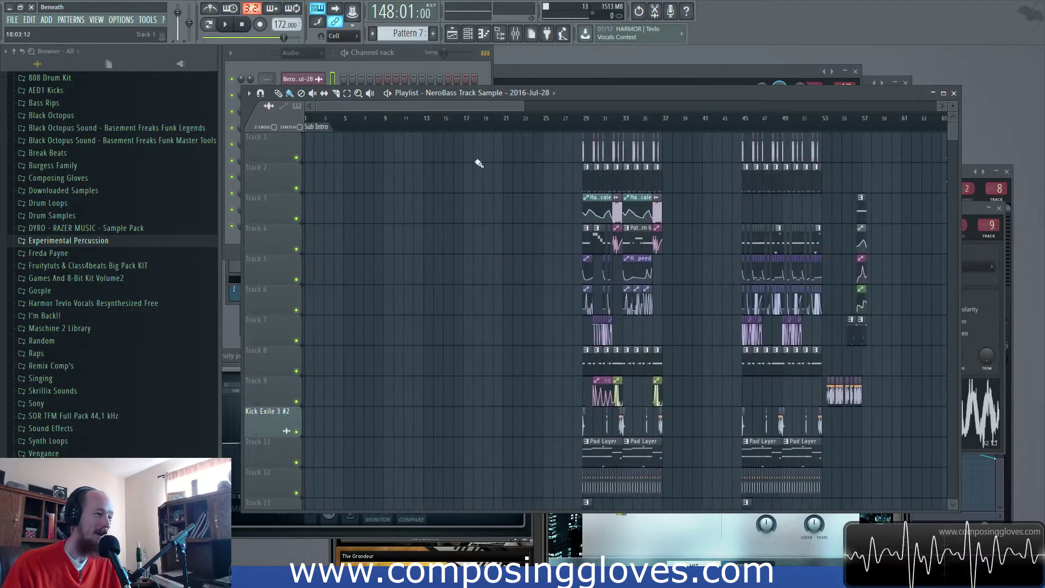
click(322, 120)
click(588, 118)
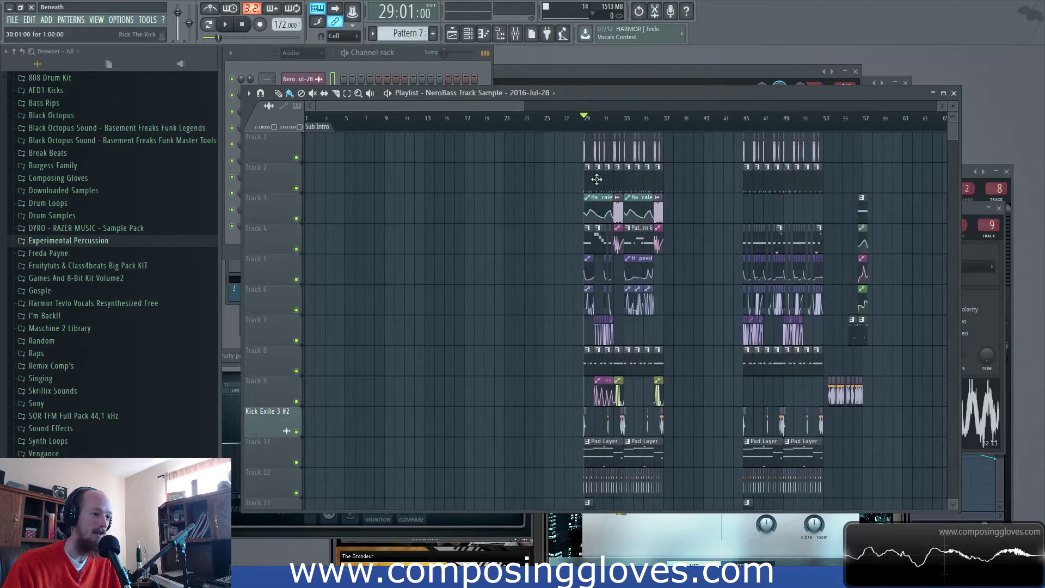
key(space)
key(space)
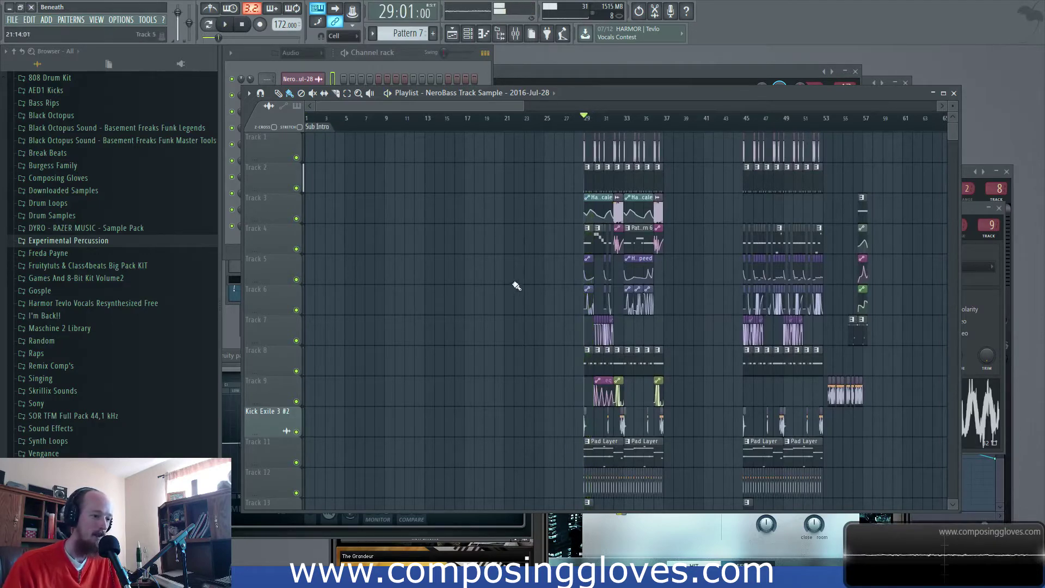
Copy the Pad Layer clip from bar 29 to bar 1 on Track 6 and make the copy a unique pattern
scroll(518, 283, down, 2)
drag(604, 275, 228, 262)
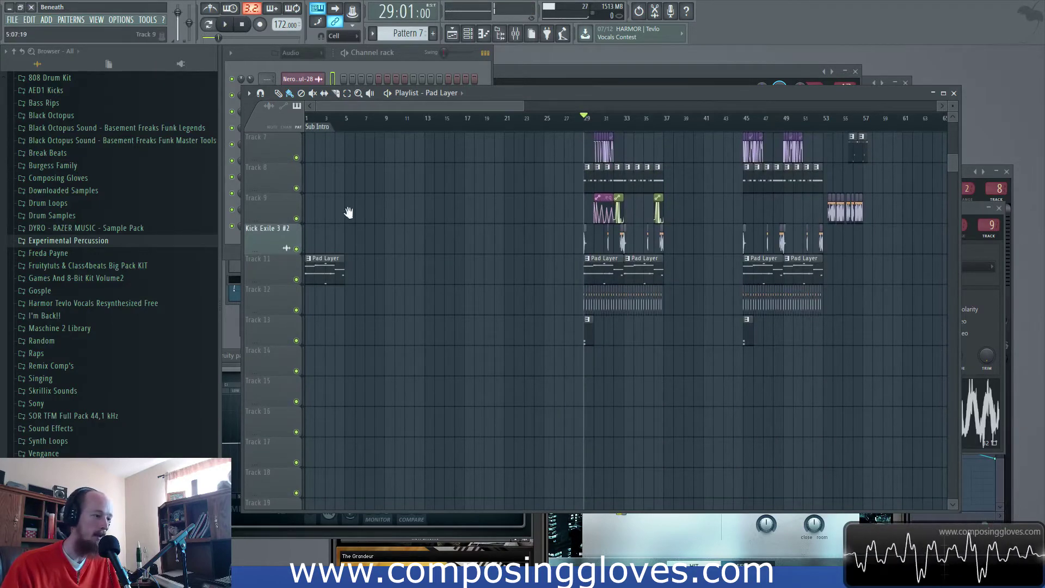
scroll(348, 212, up, 2)
scroll(380, 294, up, 4)
drag(385, 336, 313, 169)
right_click(311, 167)
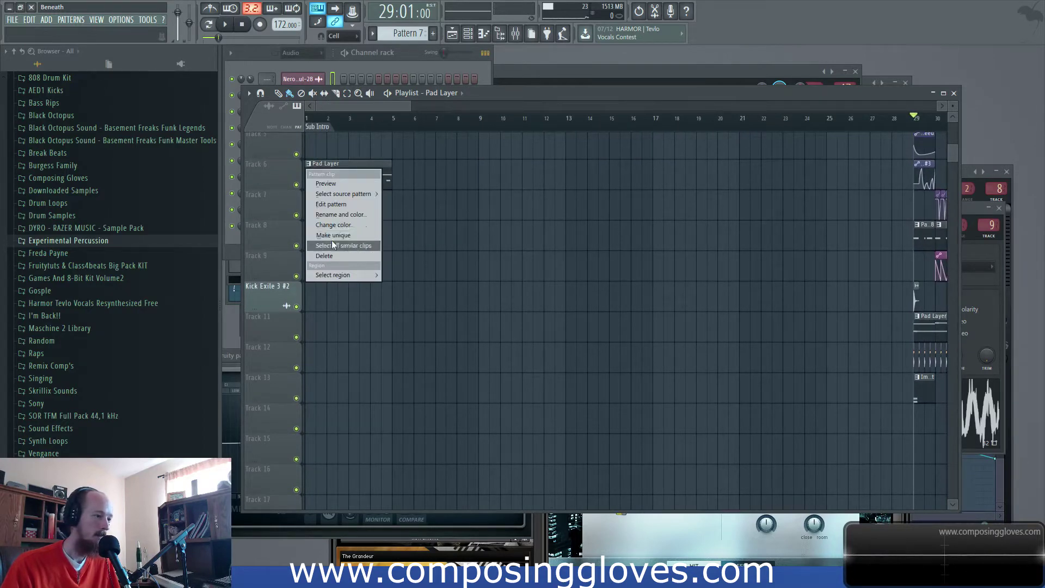
click(332, 235)
Clear the Bell Machine and Bell notes from the Pad Layer #2 pattern
click(249, 68)
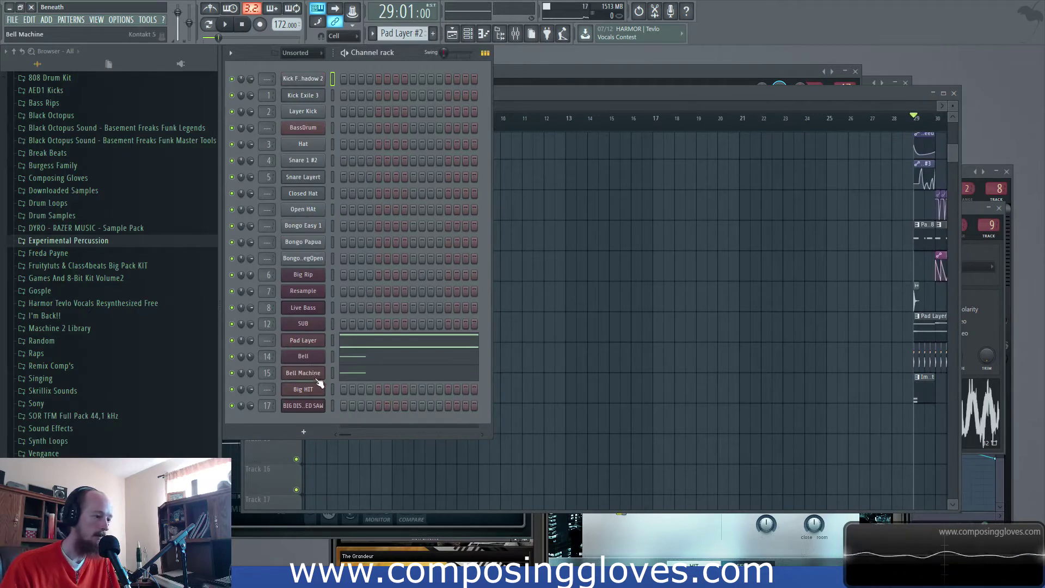
right_click(298, 376)
click(440, 374)
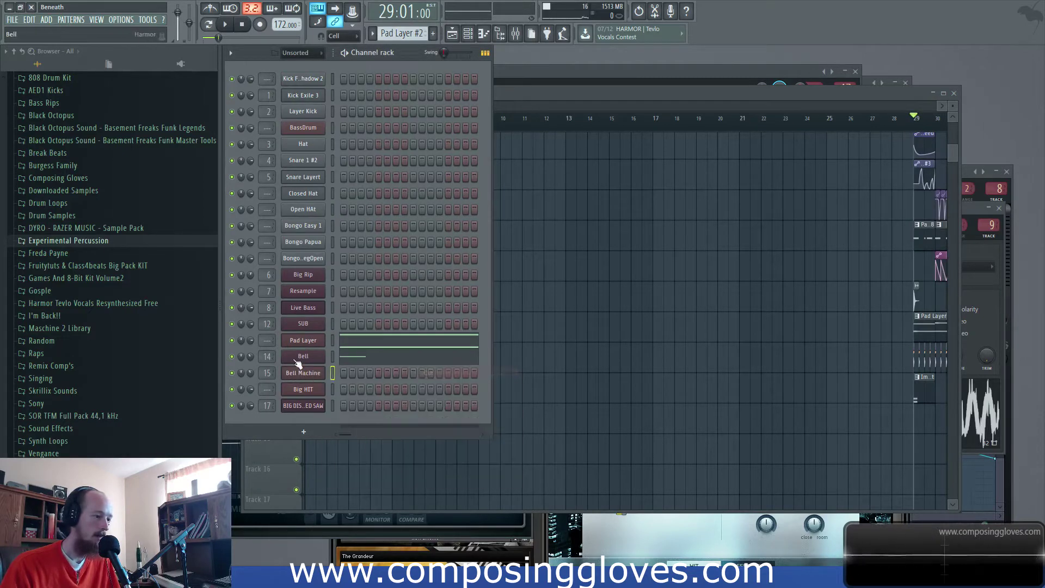
right_click(298, 359)
click(396, 356)
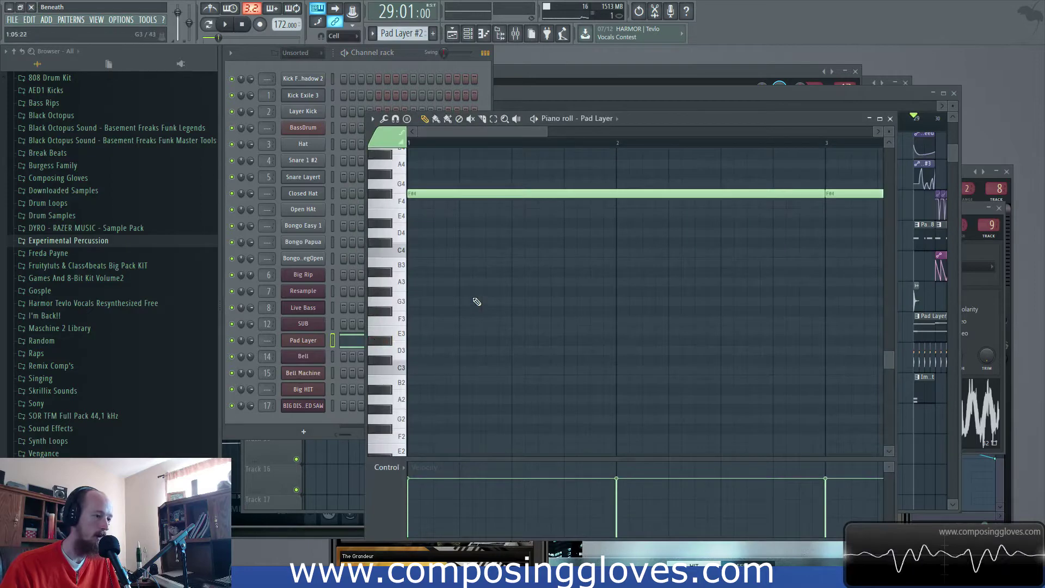
Review the Pad Layer notes of the Pad Layer #2 pattern and play them back from the start
scroll(460, 305, up, 1)
scroll(457, 315, down, 4)
drag(434, 219, 447, 364)
ctrl+click(454, 286)
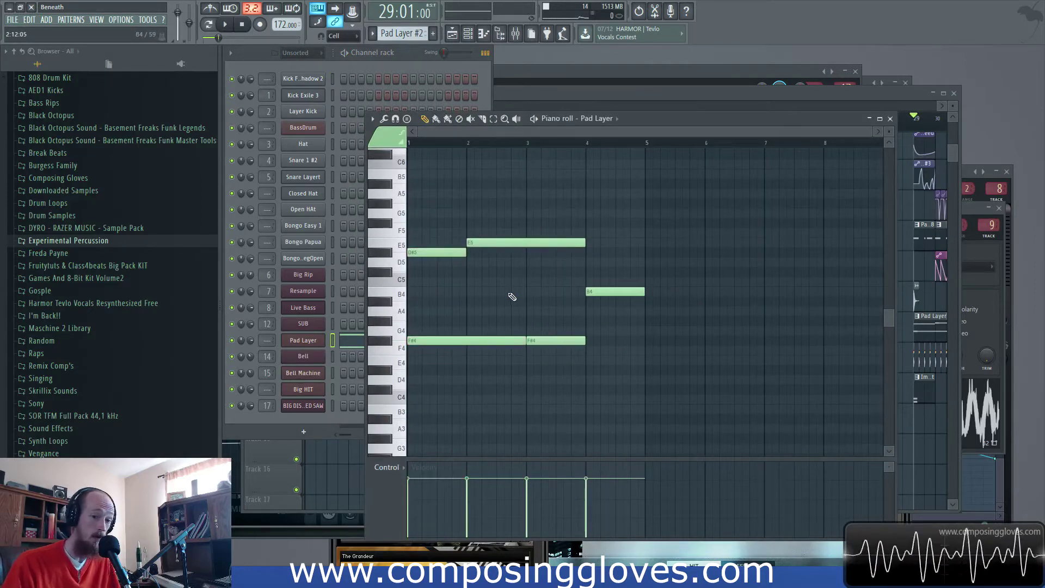
scroll(492, 312, up, 2)
drag(572, 311, 729, 333)
click(242, 24)
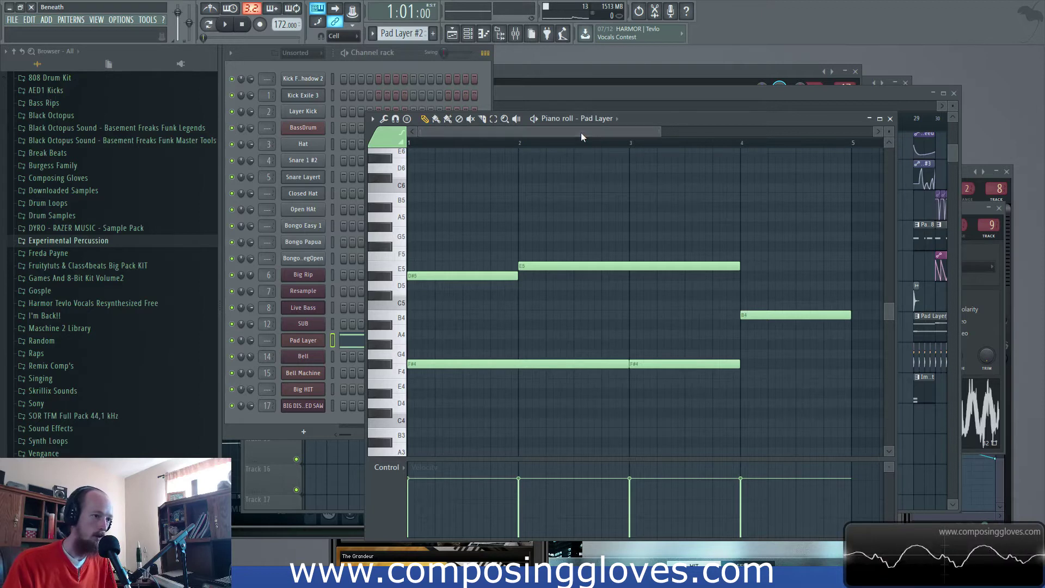
click(226, 25)
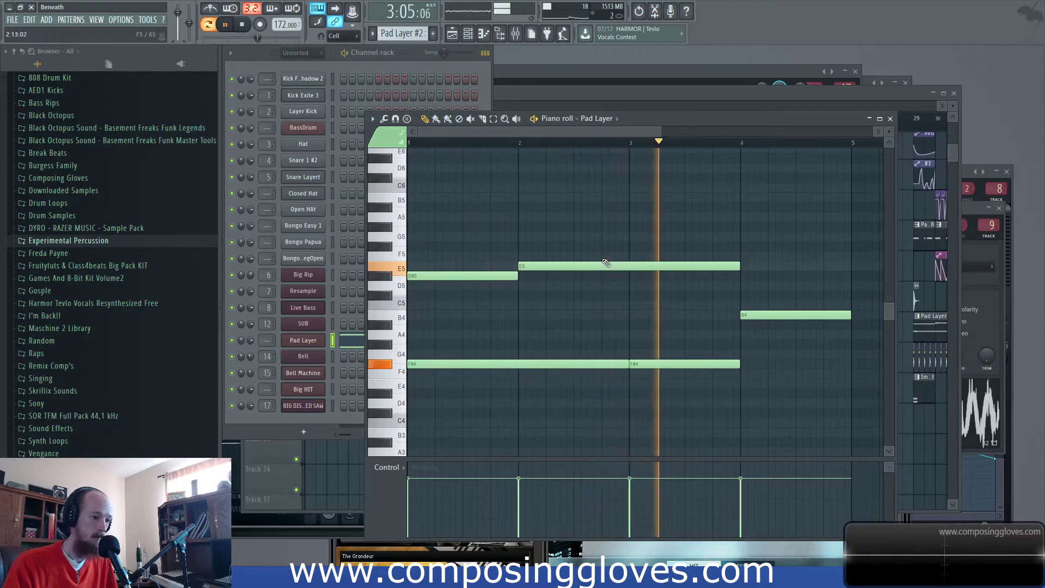
key(F5)
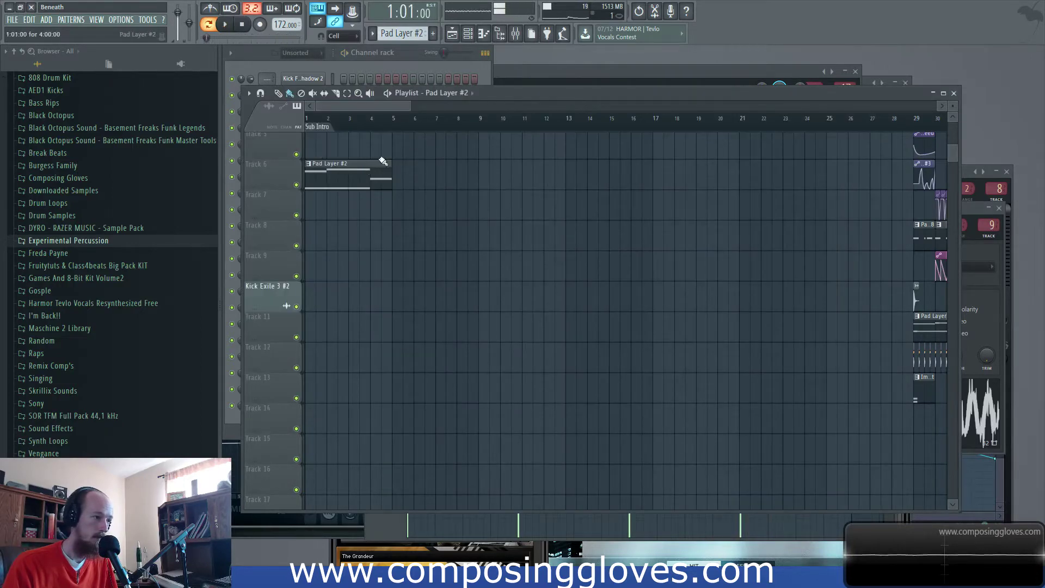
key(space)
Create a new empty pattern named Piano
key(F6)
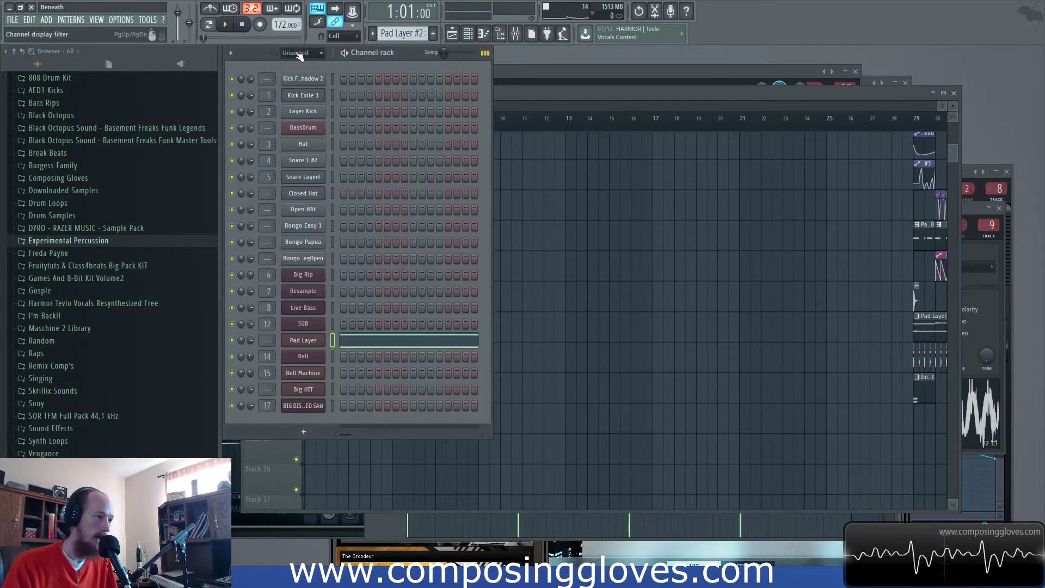
click(433, 33)
text(Piano)
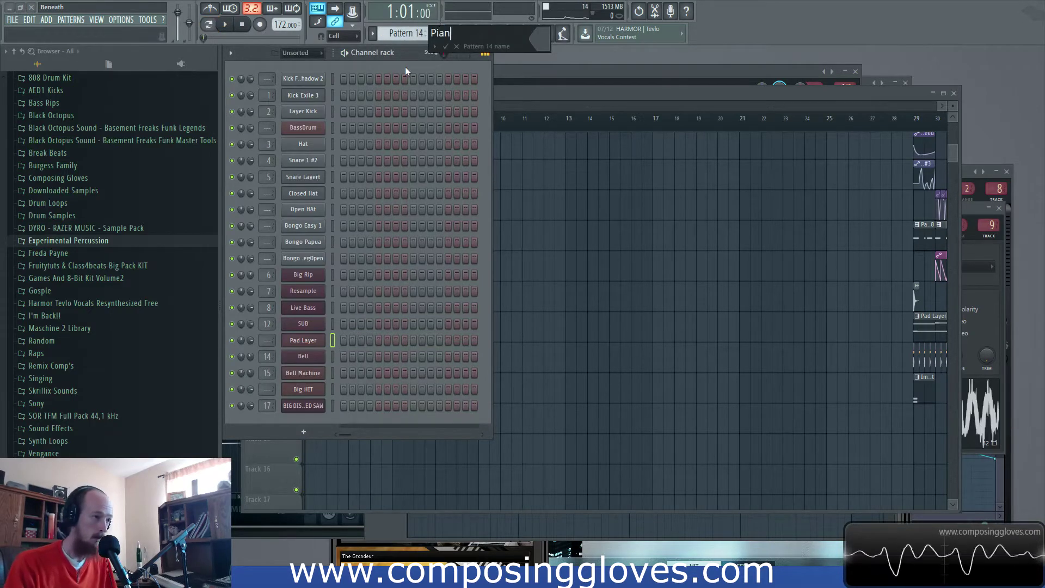
key(Return)
key(F5)
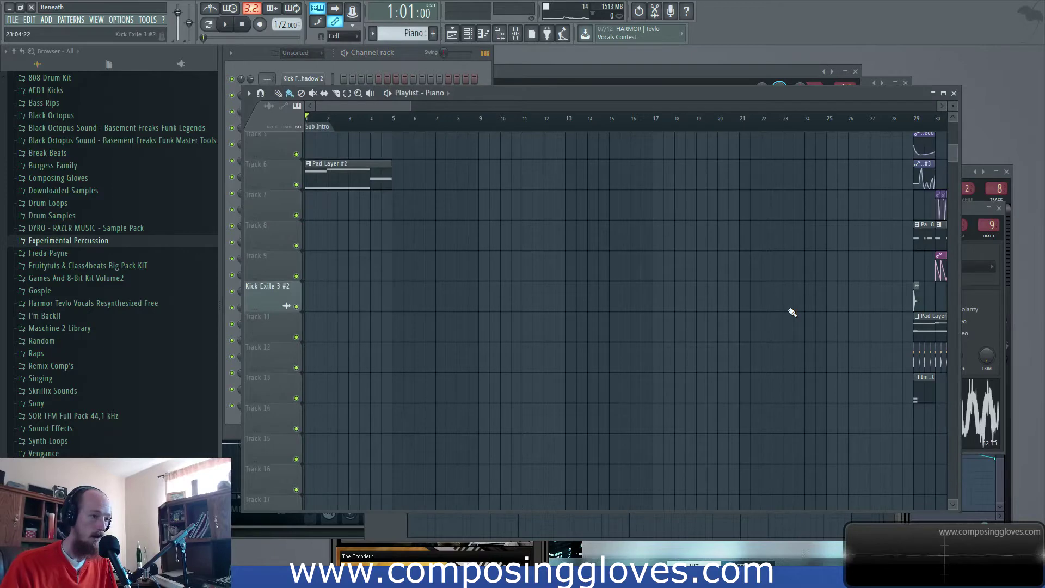
drag(789, 311, 437, 247)
scroll(694, 282, up, 3)
scroll(390, 254, down, 3)
drag(529, 253, 926, 414)
scroll(373, 205, down, 4)
scroll(331, 183, up, 4)
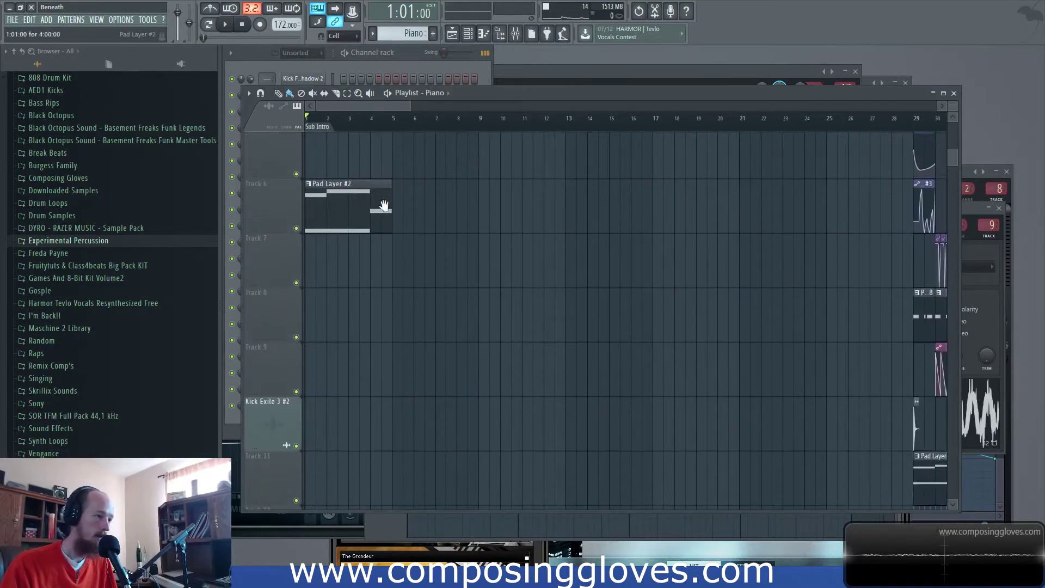
drag(331, 186, 333, 287)
Add a Kontakt 5 channel and load The Giant piano instrument from its library
click(246, 68)
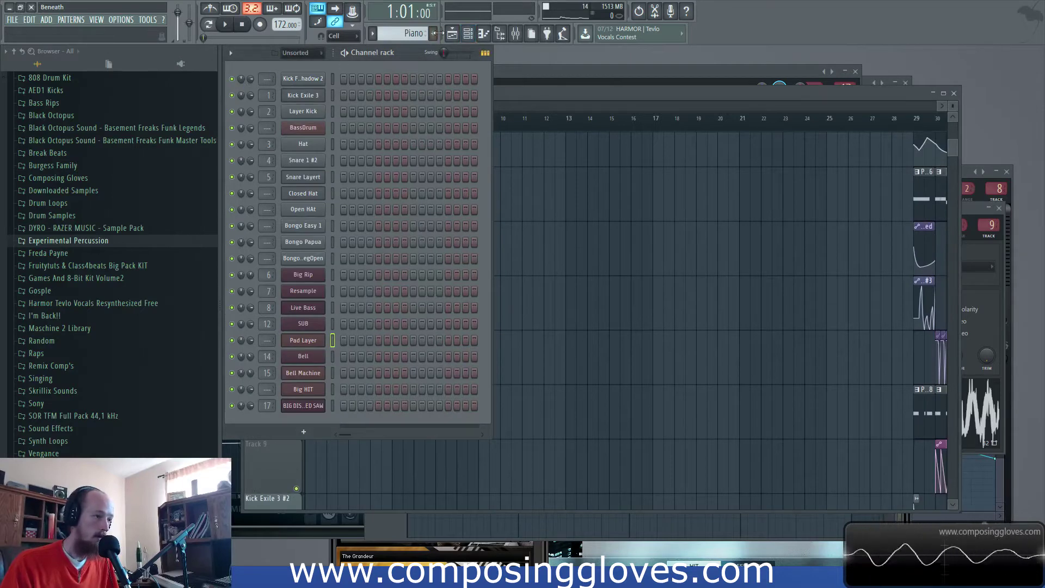
click(301, 432)
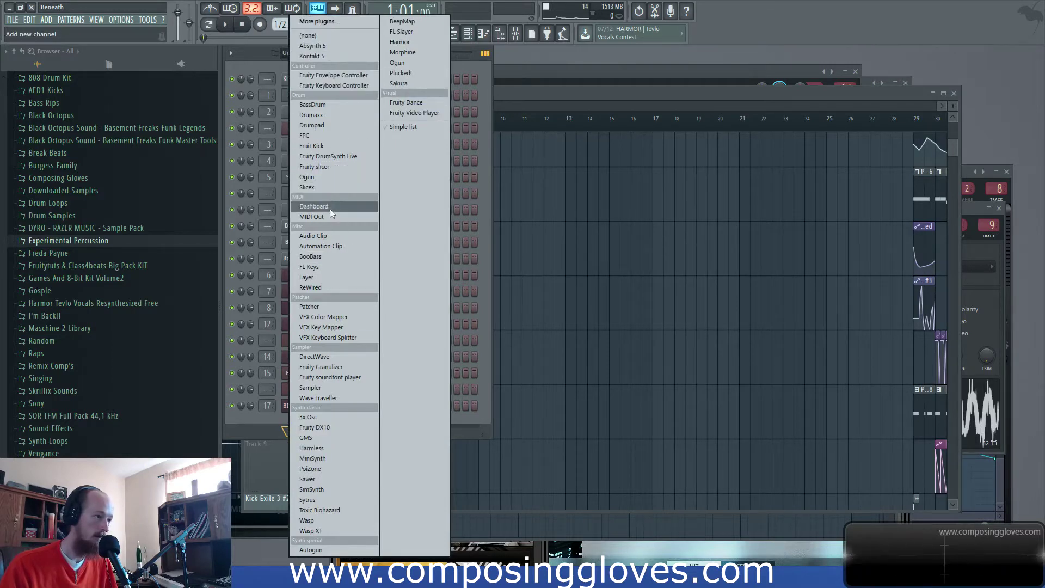
click(345, 55)
drag(516, 150, 529, 55)
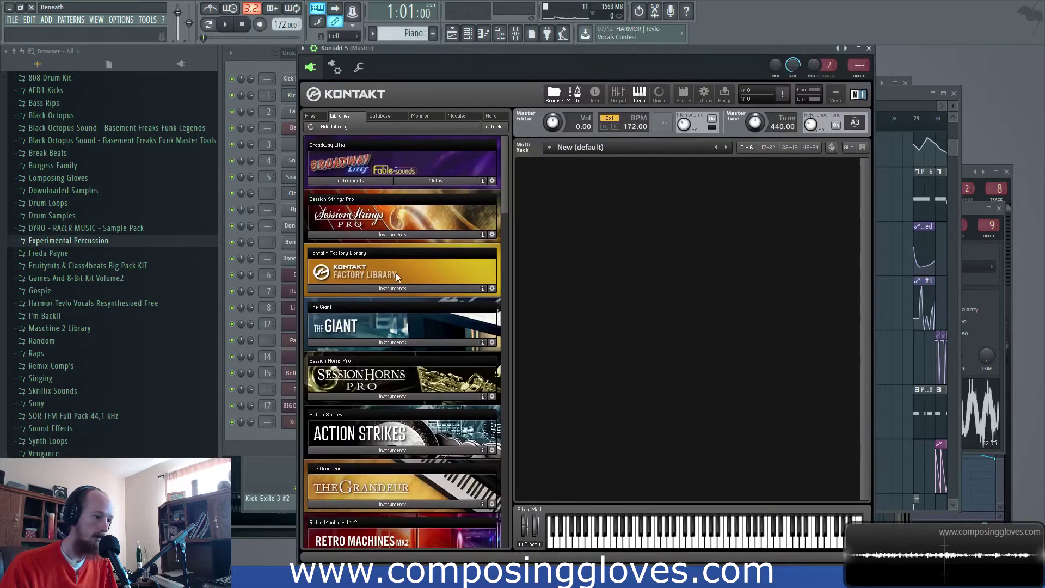
scroll(430, 294, down, 1)
scroll(472, 253, up, 1)
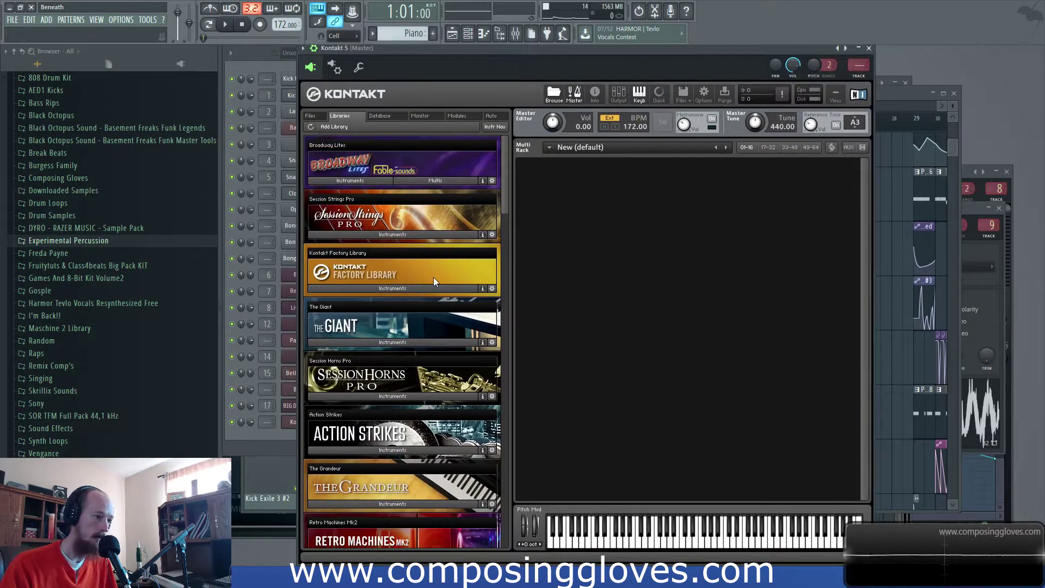
click(376, 342)
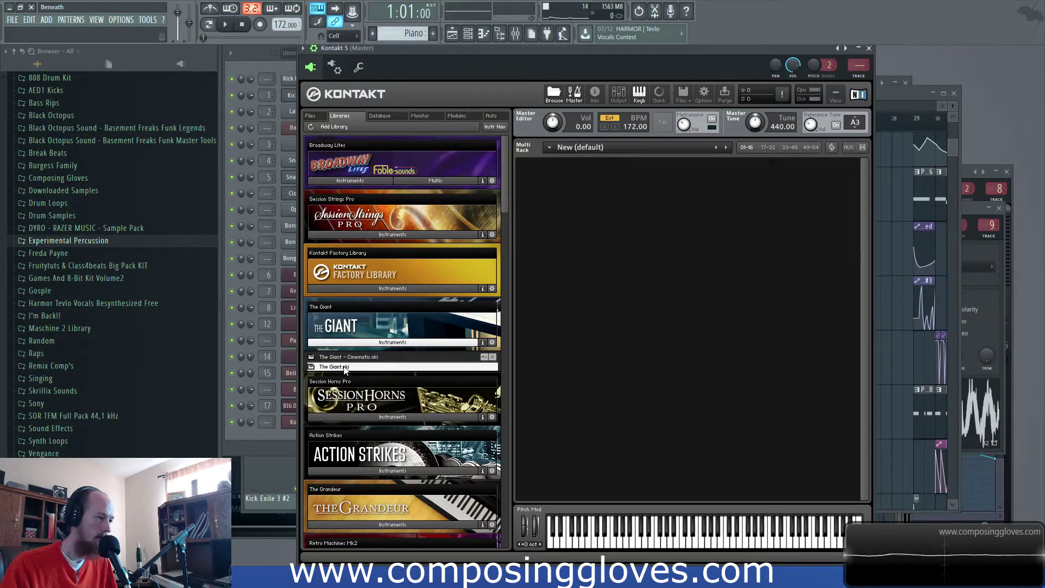
double_click(344, 367)
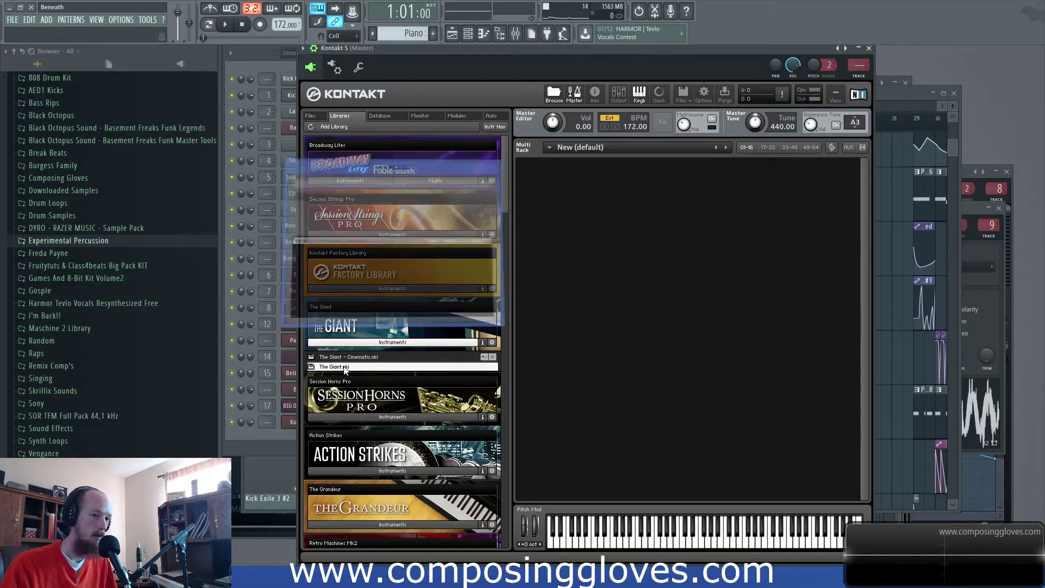
click(903, 98)
drag(863, 214, 458, 275)
drag(762, 267, 575, 276)
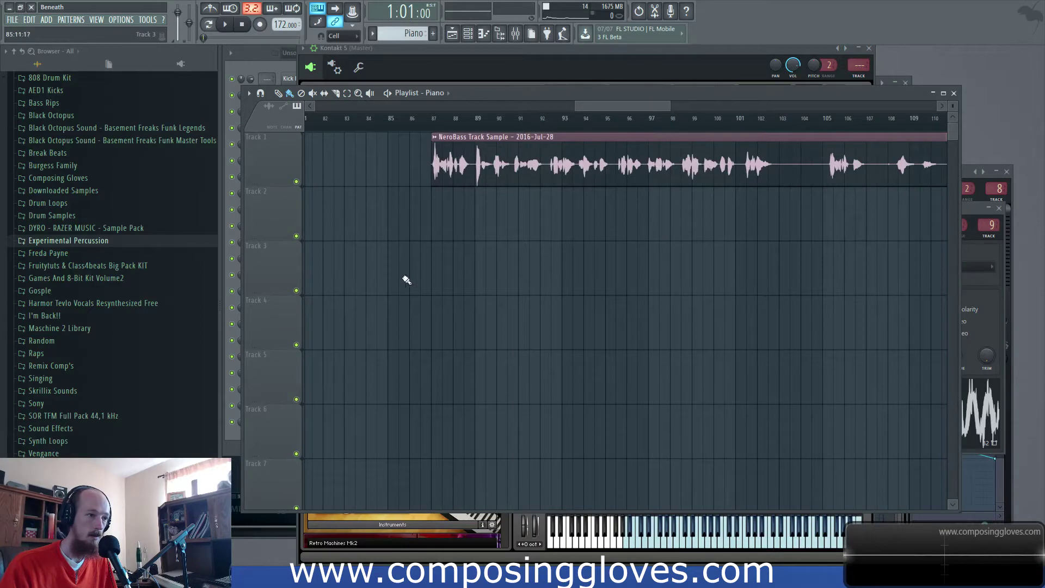
scroll(409, 280, left, 10)
scroll(275, 229, left, 4)
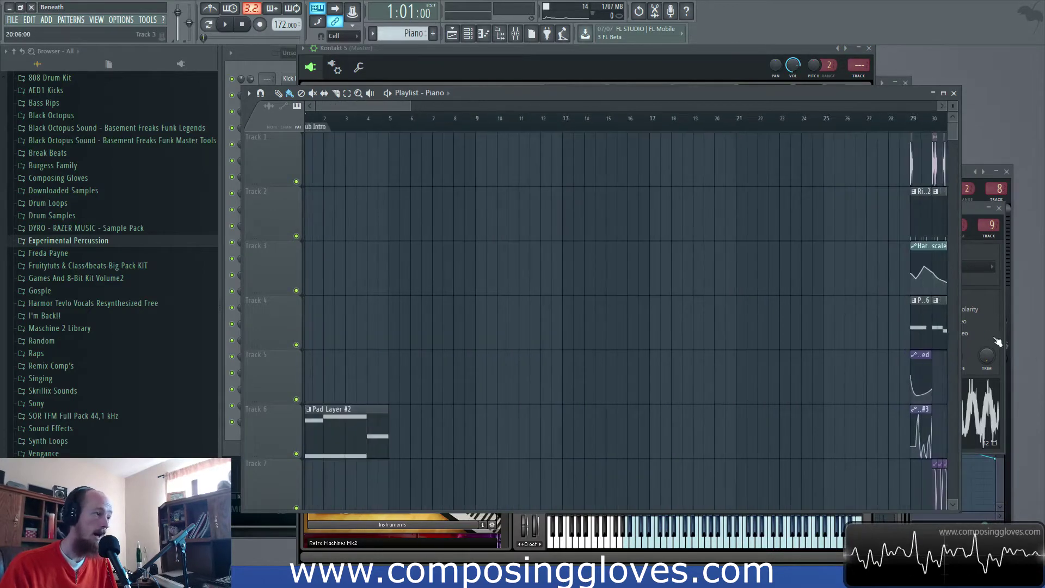
Rename the new Kontakt 5 channel as Piano
click(237, 76)
right_click(321, 424)
click(354, 429)
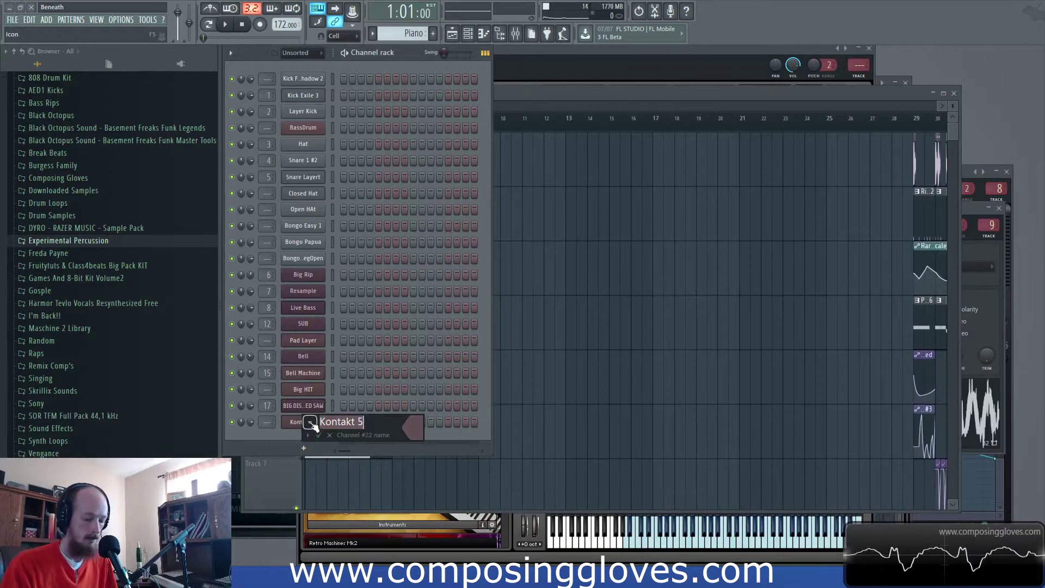
text(Piano)
key(Return)
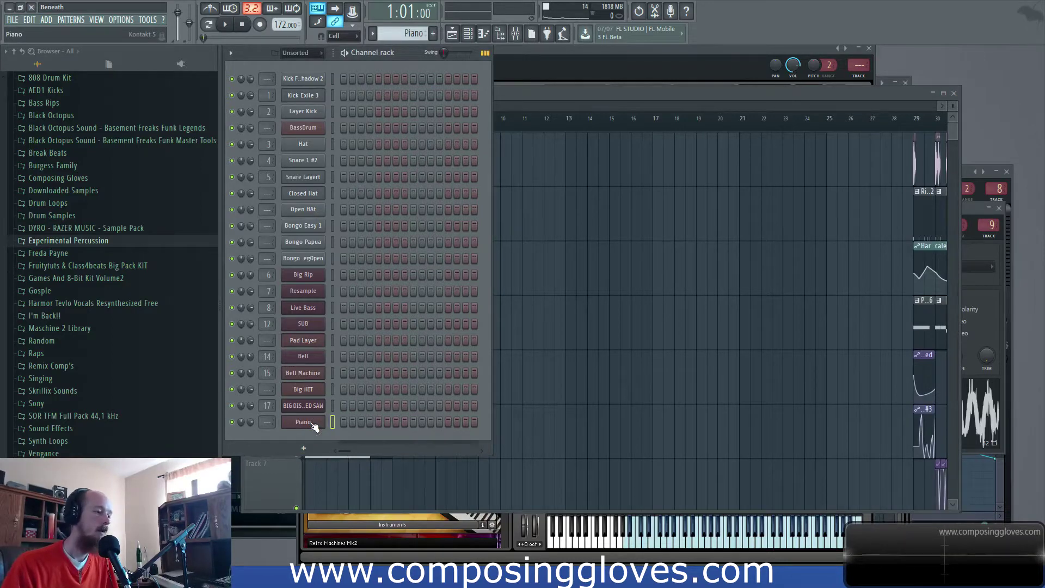
Draw an F#2 note from bar 1 to bar 4 in the Piano channel's piano roll and raise its velocity to 100%
right_click(309, 421)
click(345, 422)
scroll(436, 373, down, 2)
mouse_move(413, 364)
mouse_down()
mouse_move(380, 454)
mouse_move(341, 306)
mouse_move(339, 326)
mouse_up()
drag(423, 328, 731, 343)
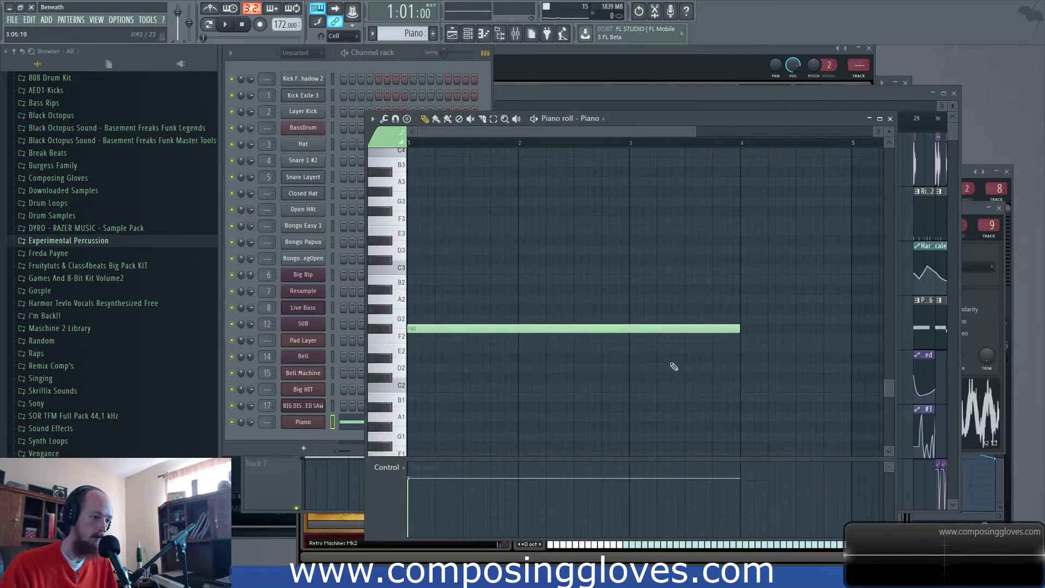
drag(411, 484, 413, 451)
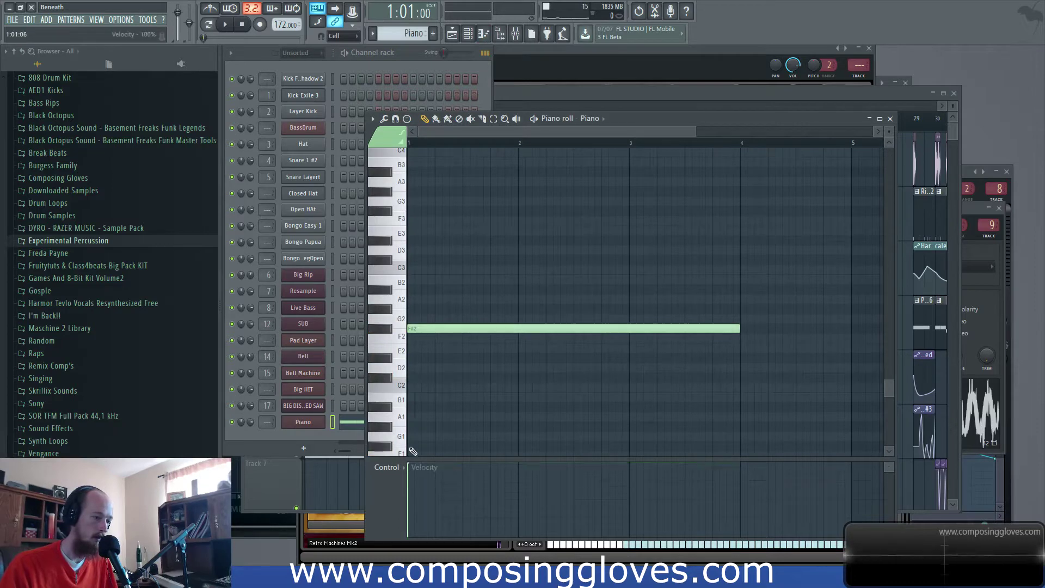
Play back the piano note and slightly raise the instrument volume of The Giant in Kontakt
click(315, 427)
key(space)
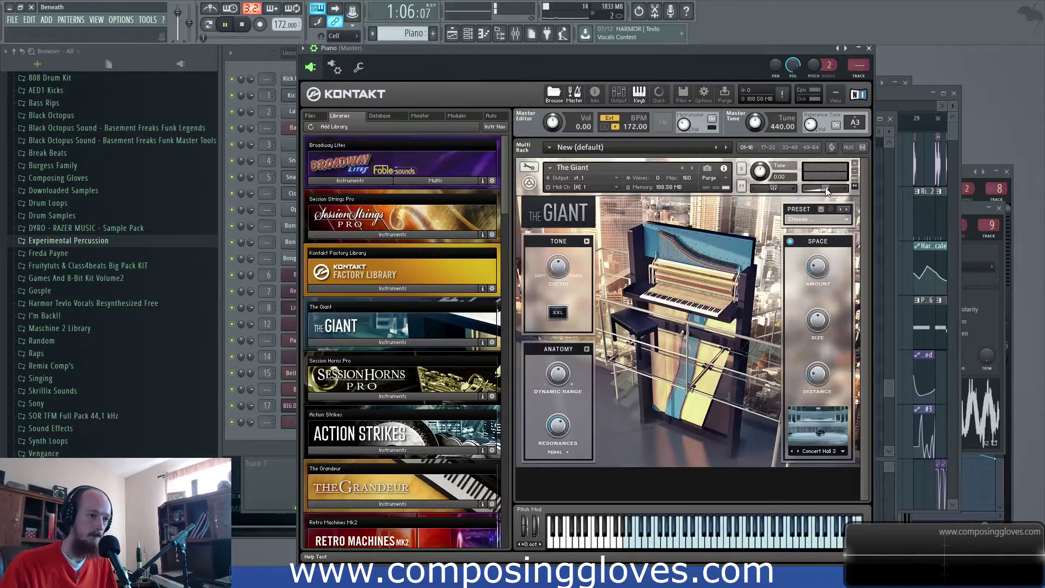
key(space)
drag(825, 188, 828, 188)
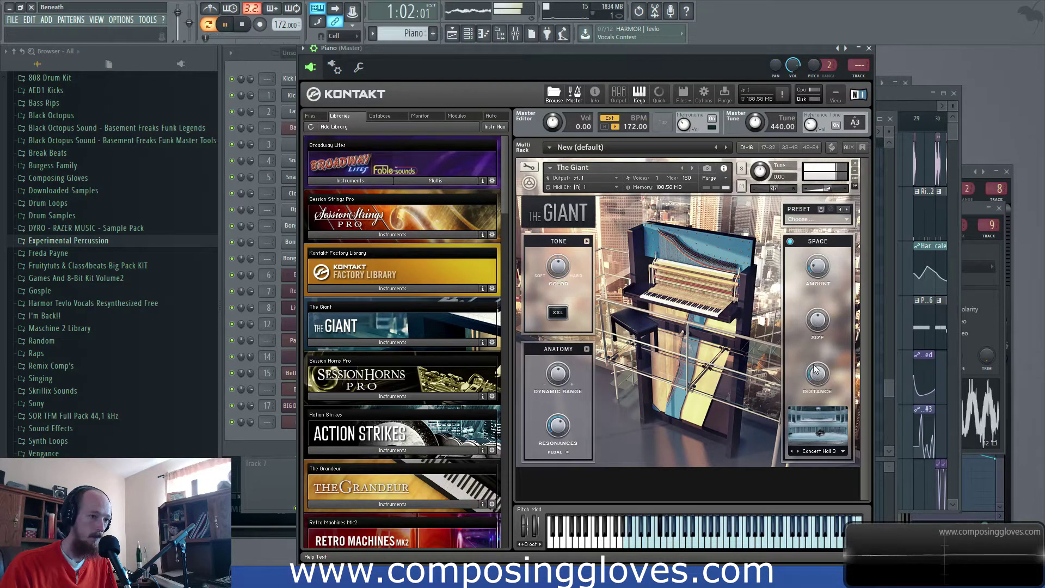
key(space)
click(260, 444)
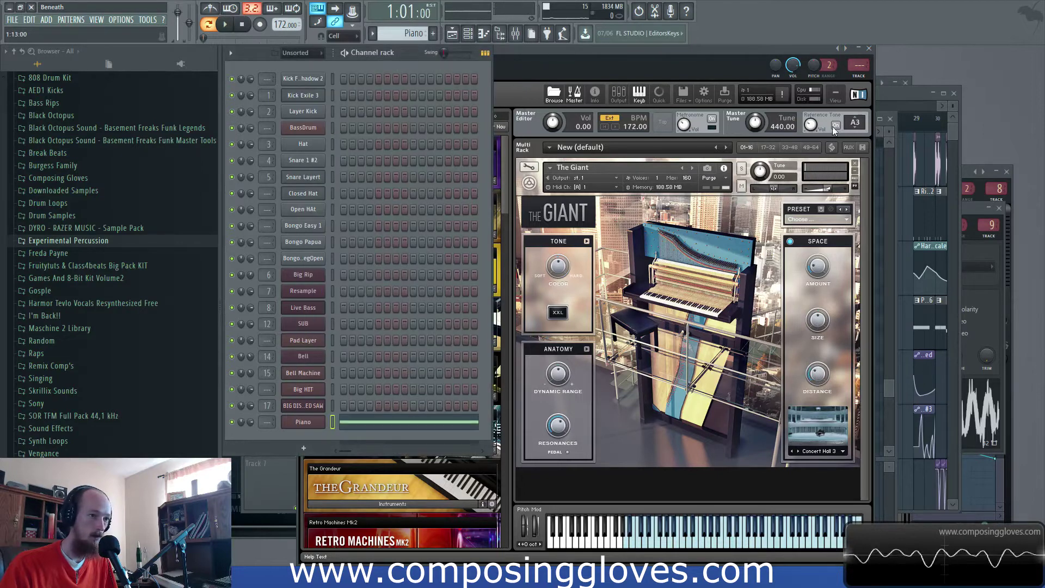
click(896, 97)
drag(837, 126, 823, 128)
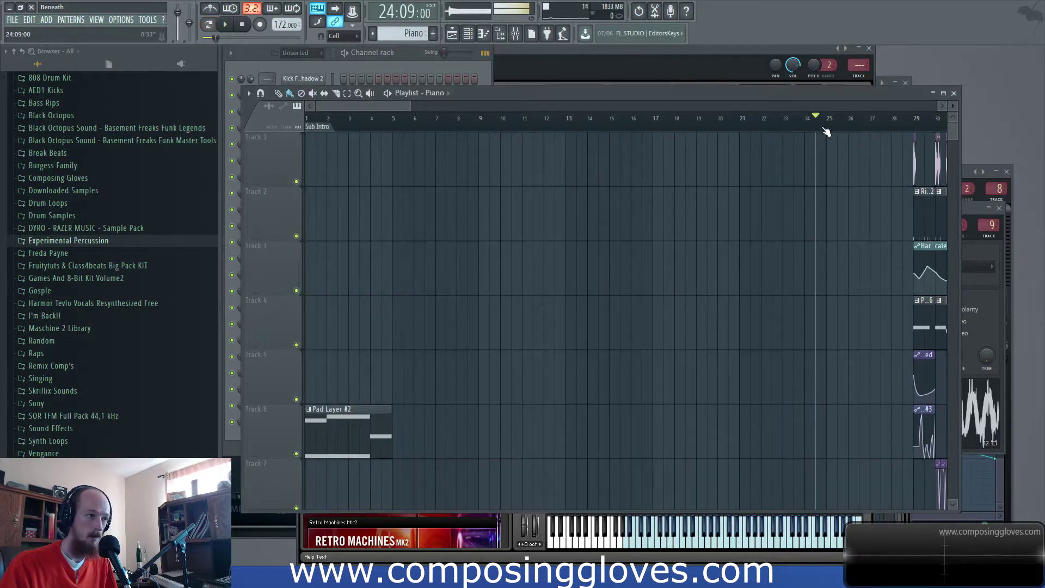
scroll(827, 133, down, 2)
click(757, 121)
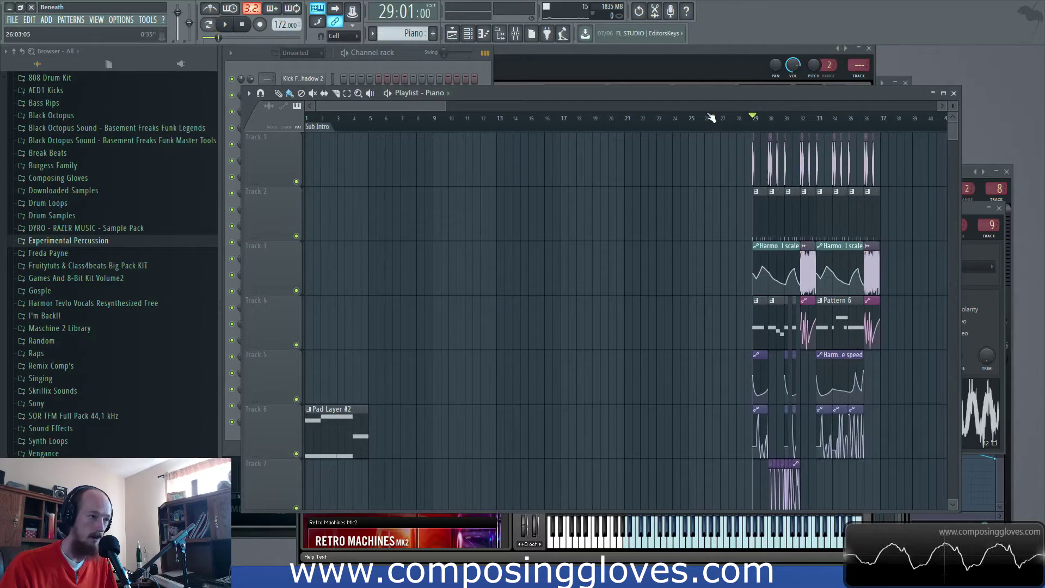
mouse_move(710, 118)
mouse_down()
mouse_move(646, 133)
mouse_move(331, 133)
mouse_up()
Move the Piano instrument window out of the way, then place the Piano pattern at bar 1 on Track 5 and audition it
click(234, 443)
click(296, 421)
click(296, 422)
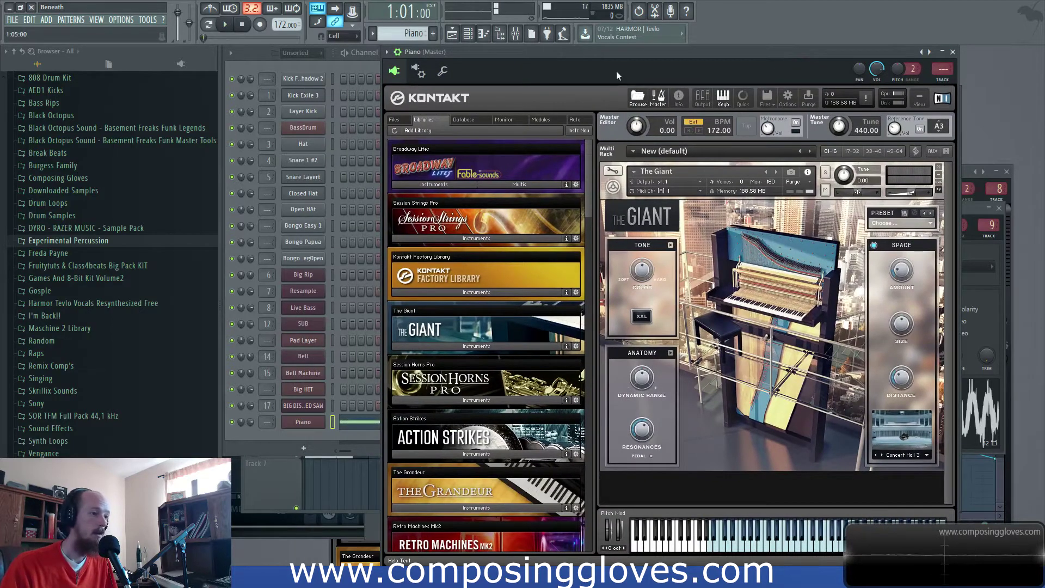
drag(616, 45, 691, 199)
drag(601, 92, 597, 98)
drag(320, 378, 316, 381)
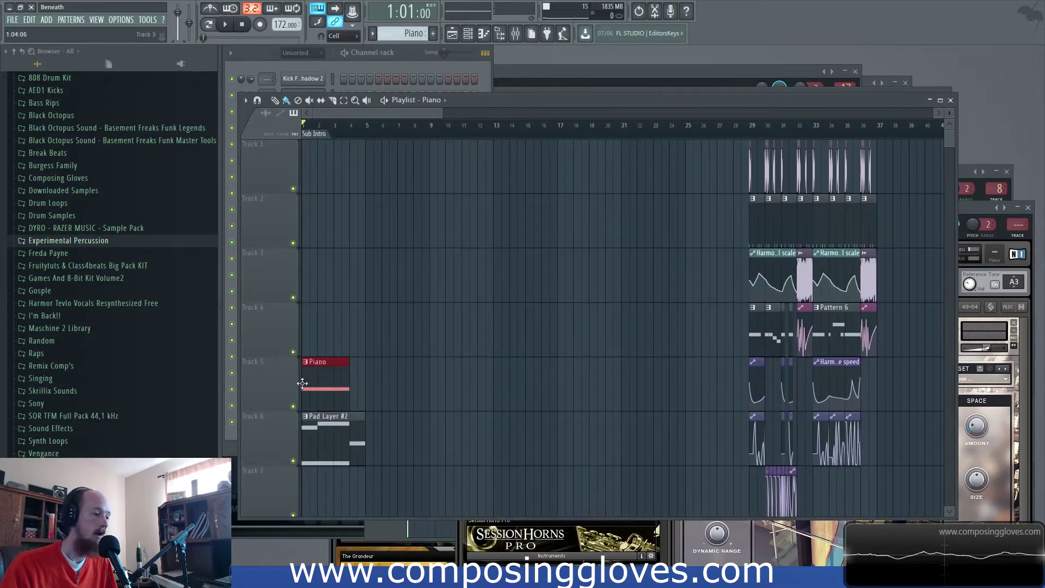
scroll(321, 332, up, 5)
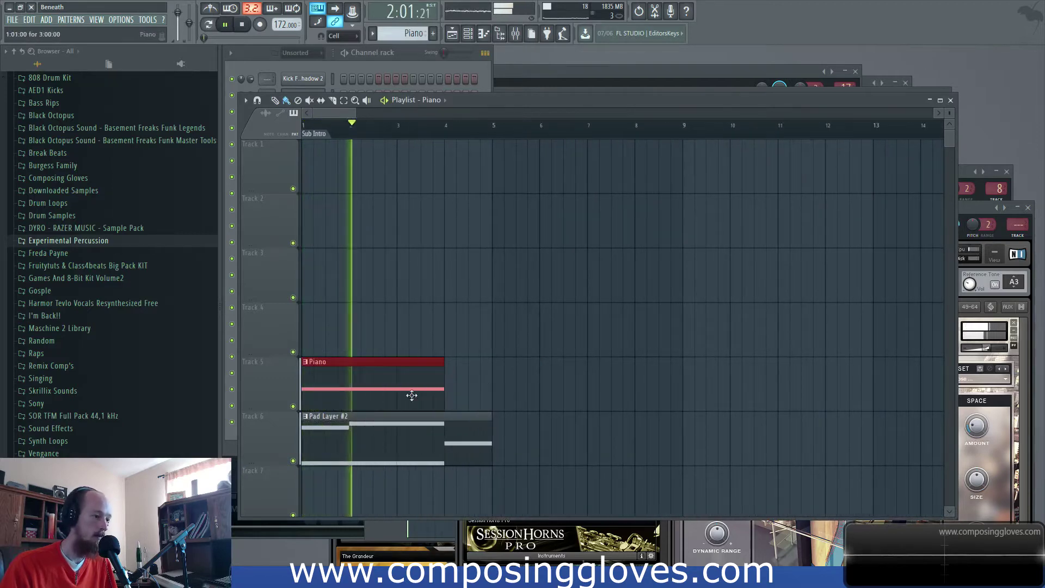
Audition lower keys around G1 against the F#2 note in the Piano pattern's piano roll
double_click(361, 378)
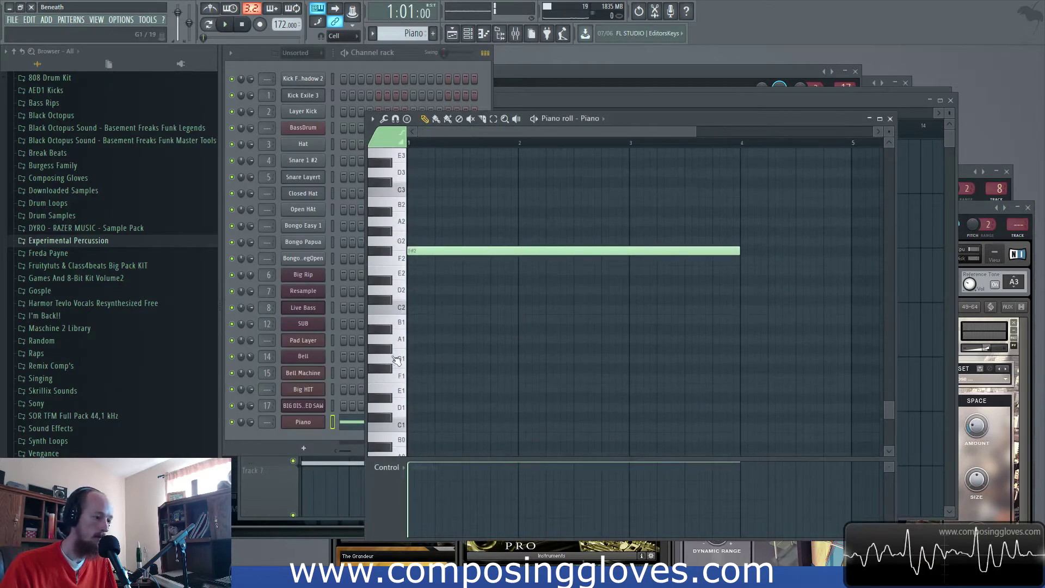
click(413, 368)
right_click(438, 368)
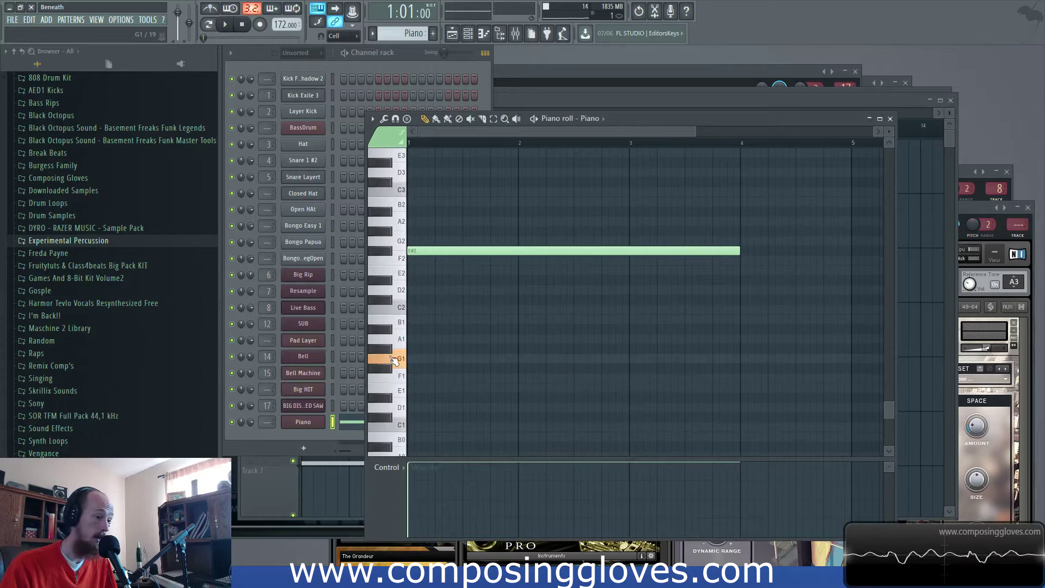
drag(451, 206, 497, 304)
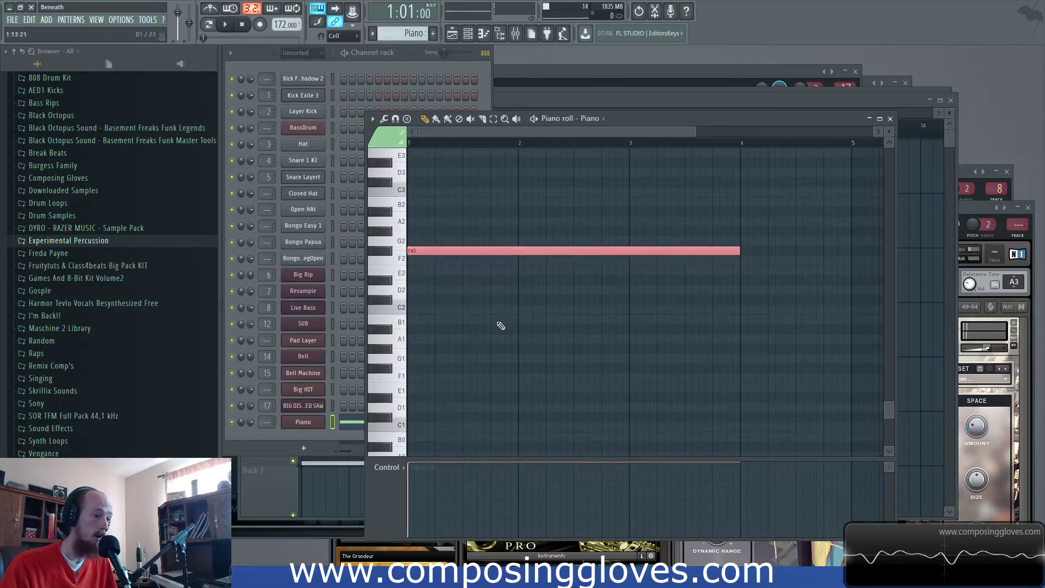
scroll(497, 291, up, 3)
Play back the Piano and Pad Layer #2 clips together from bar 1 in the playlist
click(586, 100)
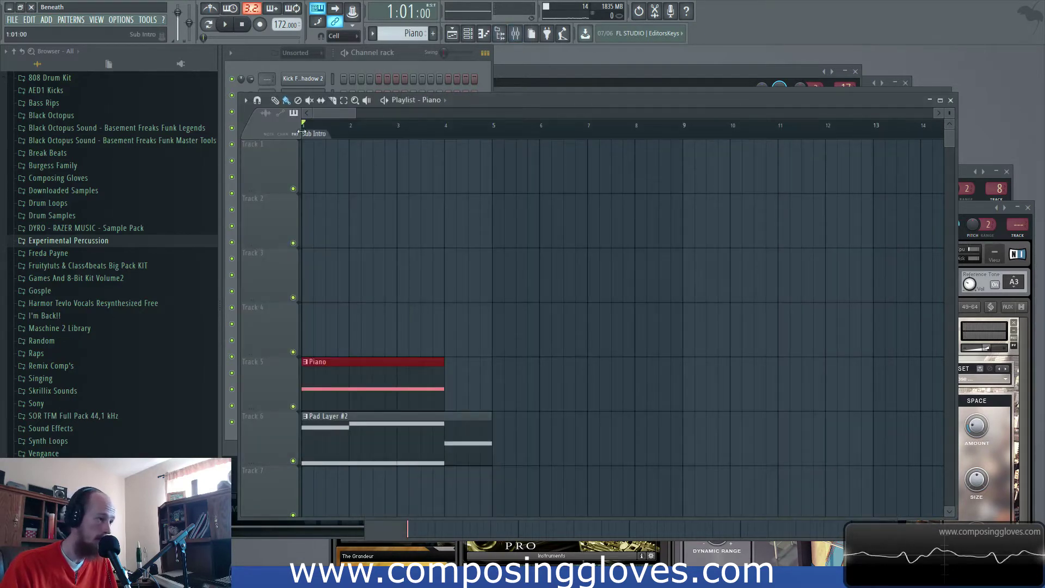
key(space)
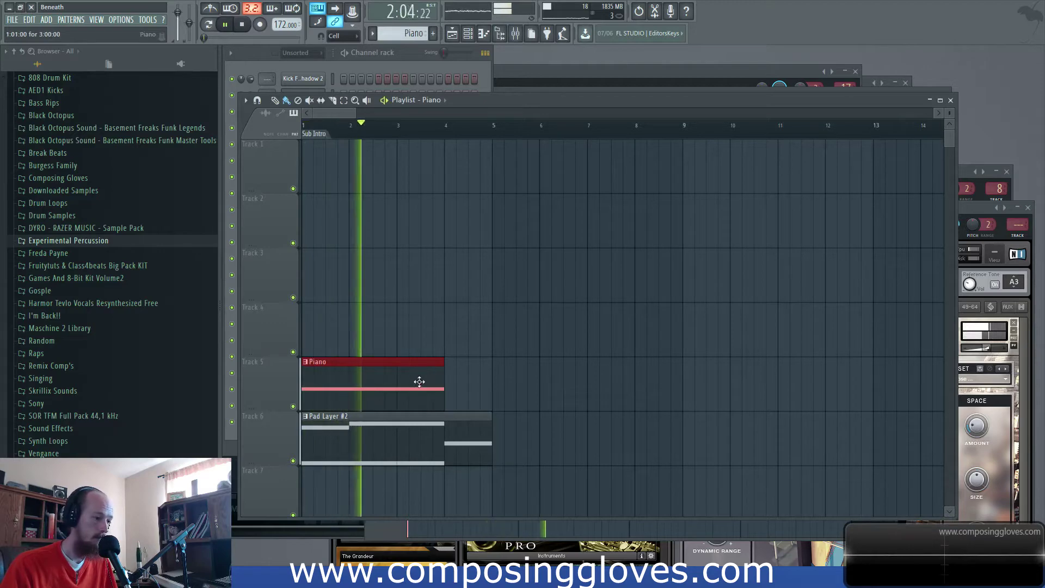
key(space)
Extend the Piano clip on Track 5 to bar 5 and lengthen its F#2 note to end there too
drag(445, 386, 490, 387)
double_click(489, 386)
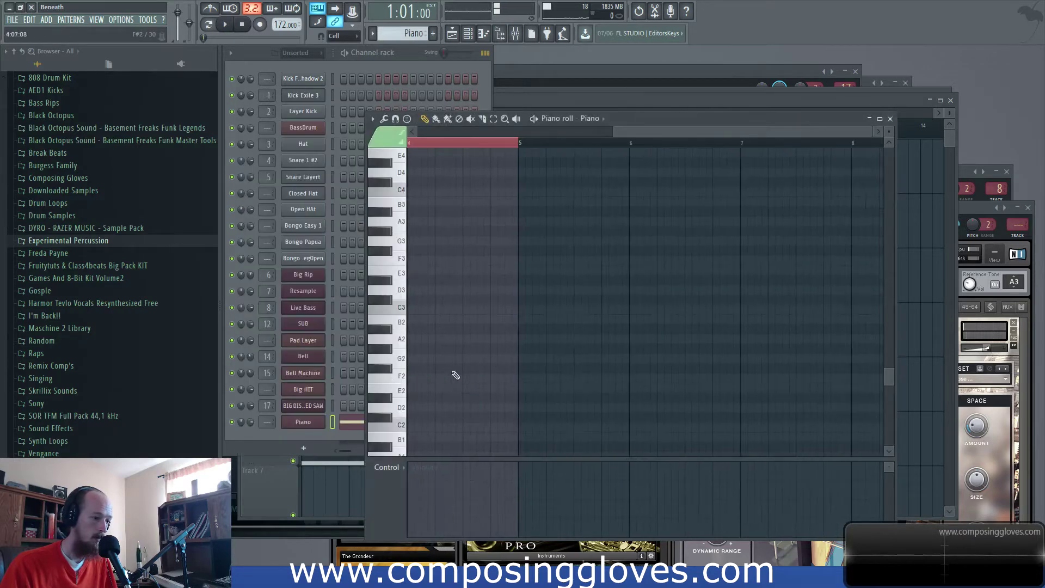
drag(662, 402, 777, 400)
drag(726, 325, 418, 204)
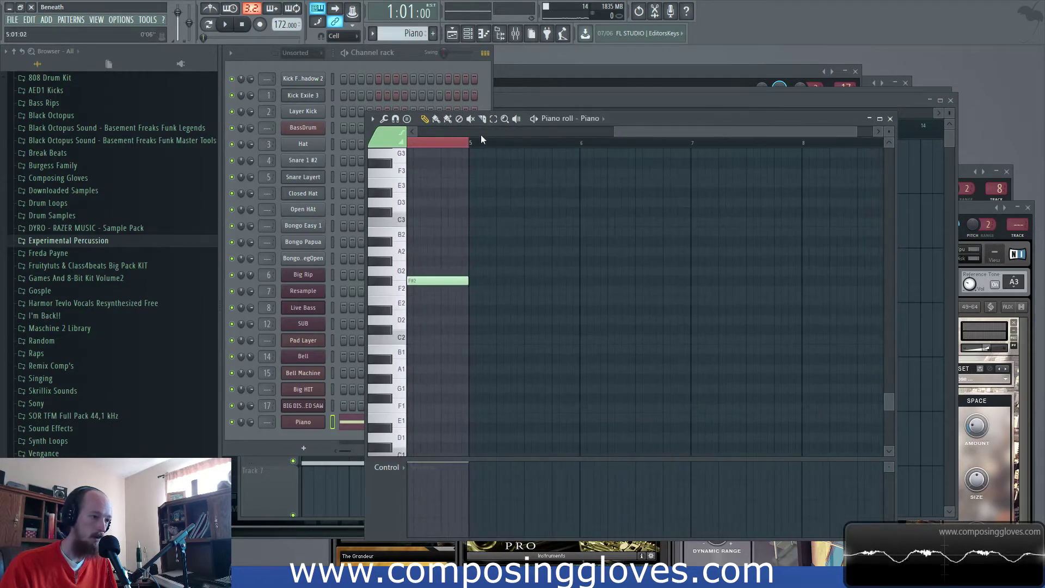
Add a C#2 note from bar 5 to bar 9 after the F#2 note in the Piano pattern
drag(479, 146, 762, 194)
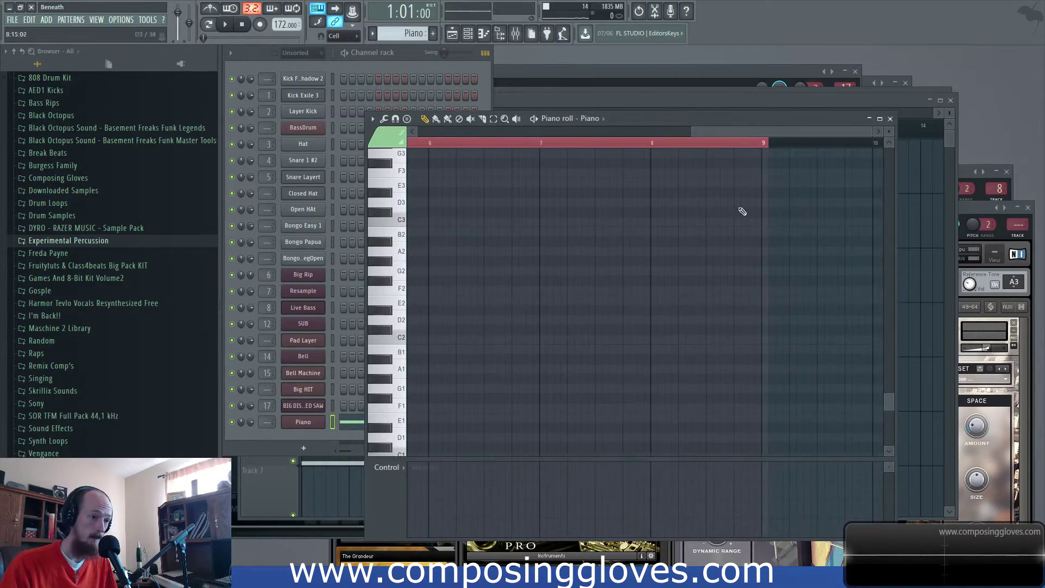
drag(523, 286, 802, 298)
scroll(801, 297, down, 3)
click(436, 292)
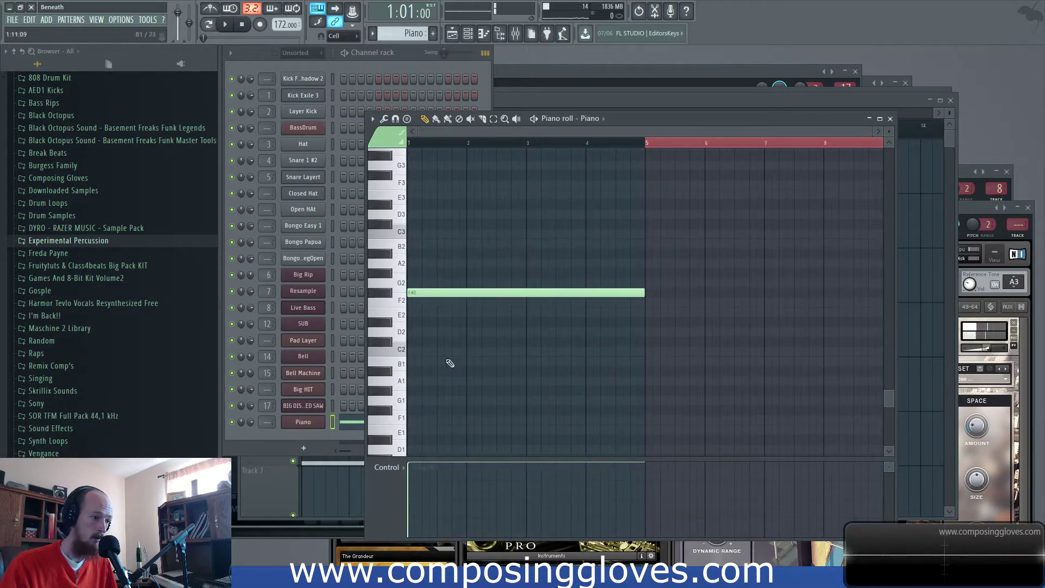
click(675, 347)
scroll(506, 310, right, 3)
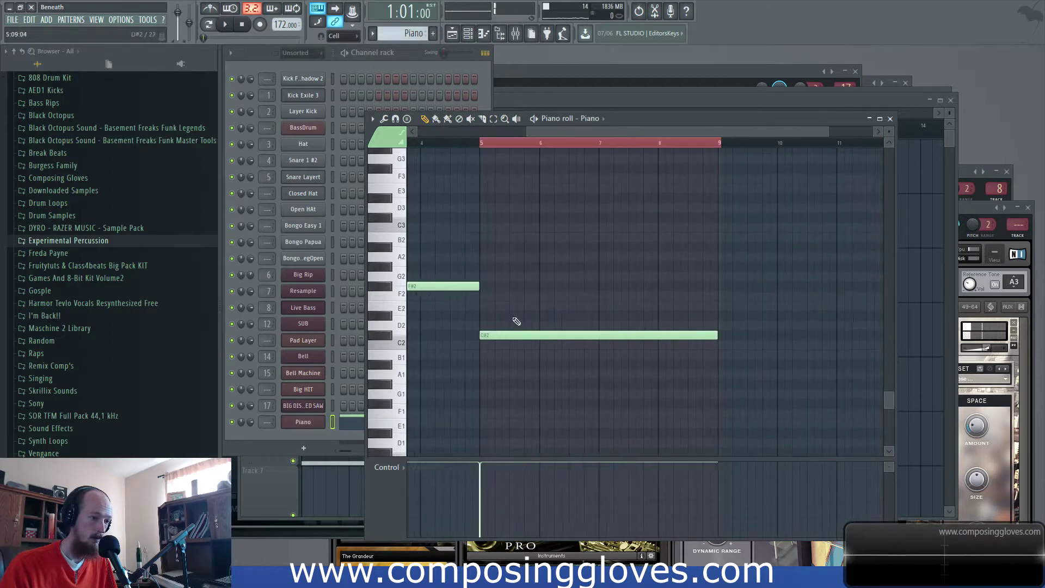
Add an E2 note from bar 7 to bar 9, keeping the C#2 note sustained underneath to bar 9
drag(713, 332, 550, 332)
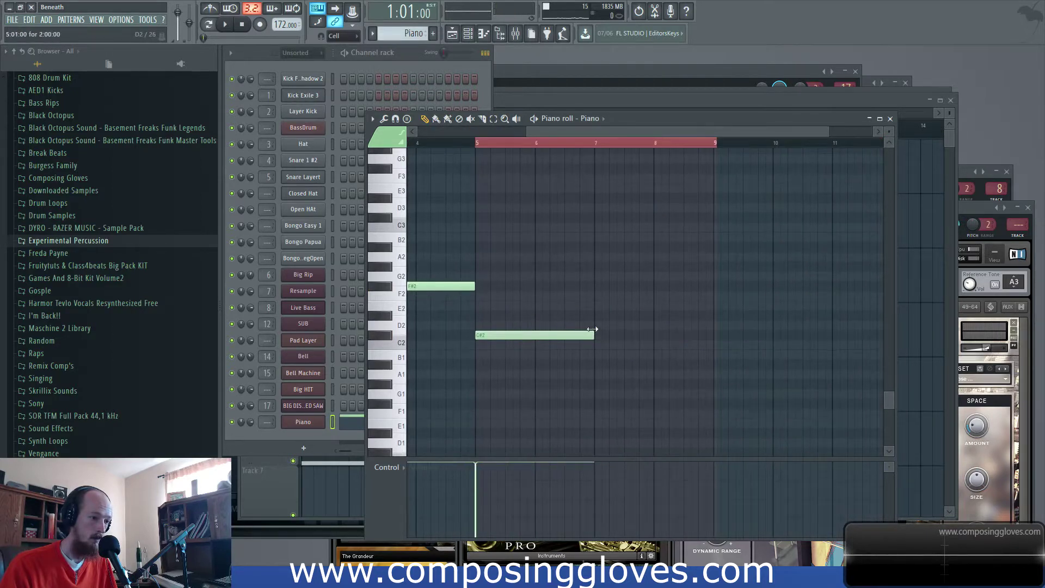
click(597, 305)
drag(593, 337, 711, 342)
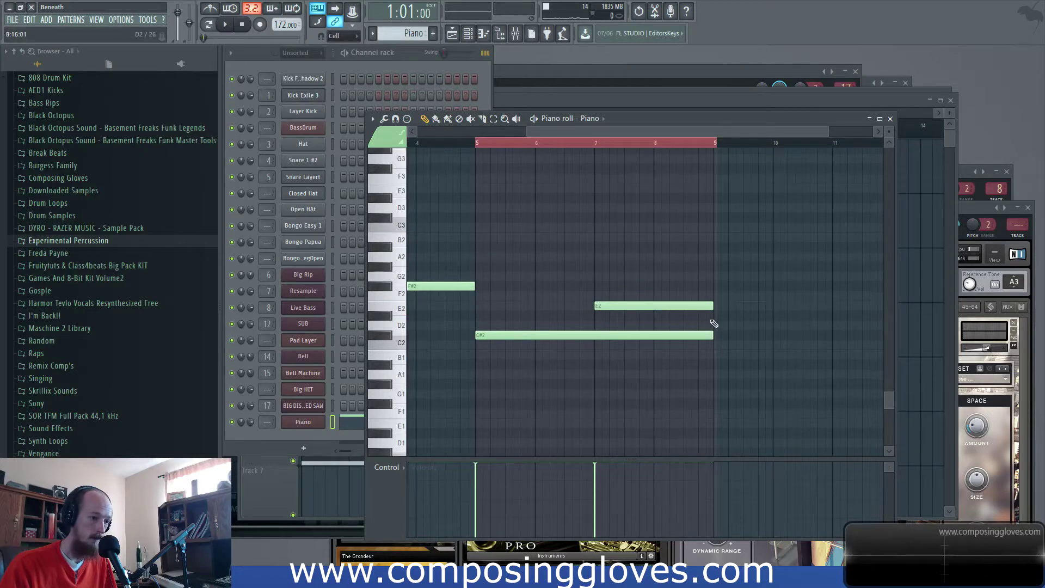
Return to the playlist and audition bowed cymbal one-shots from the Cymbals folder of the Experimental Percussion samples
click(585, 101)
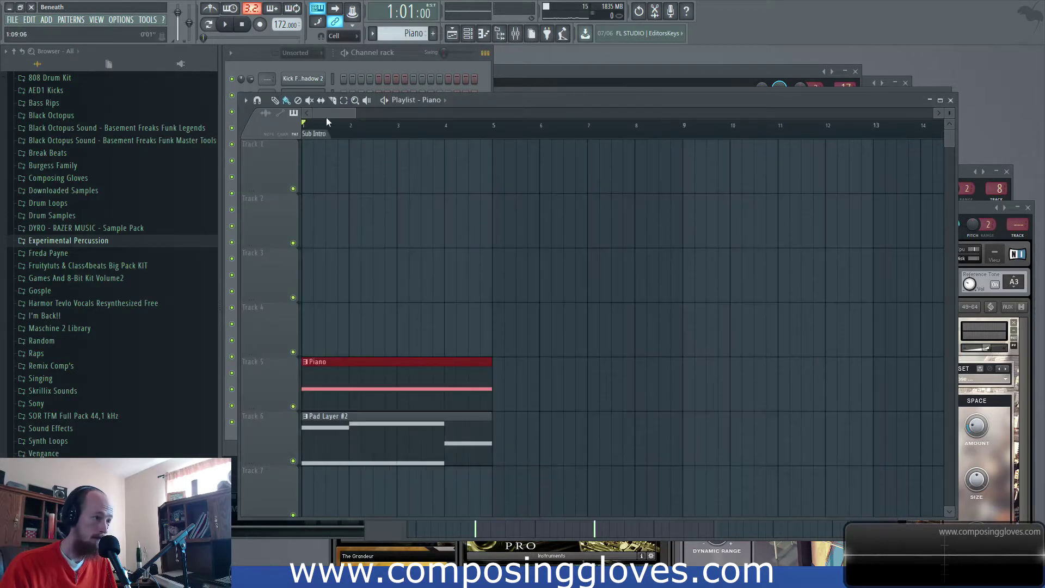
scroll(370, 353, up, 2)
scroll(326, 289, down, 3)
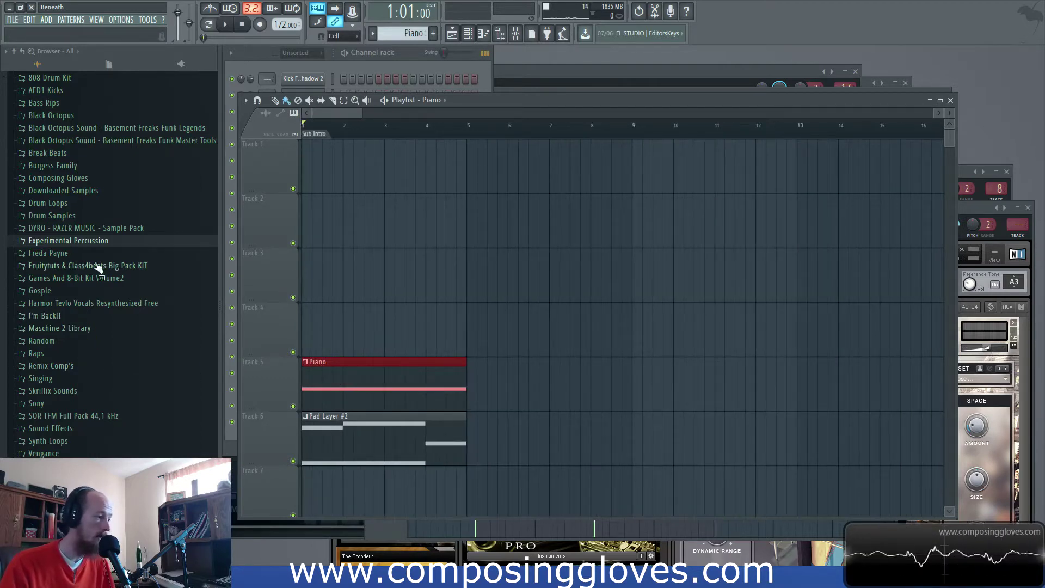
click(70, 241)
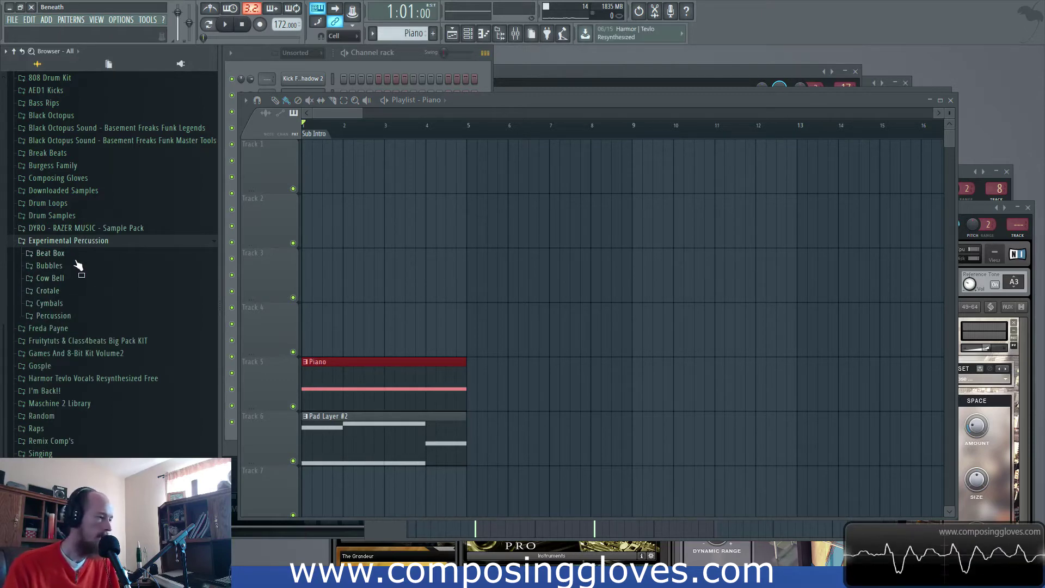
click(55, 253)
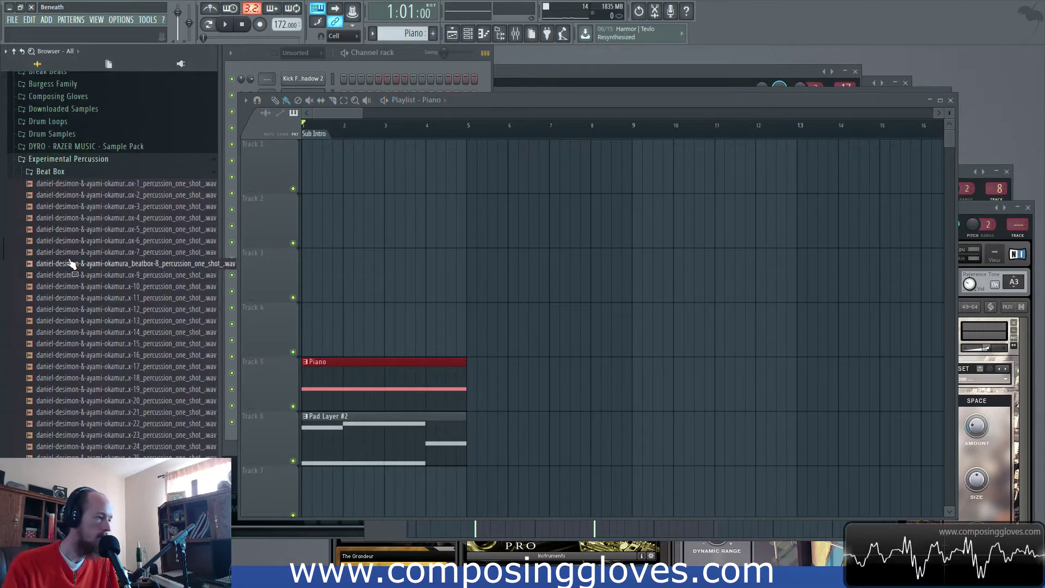
click(60, 174)
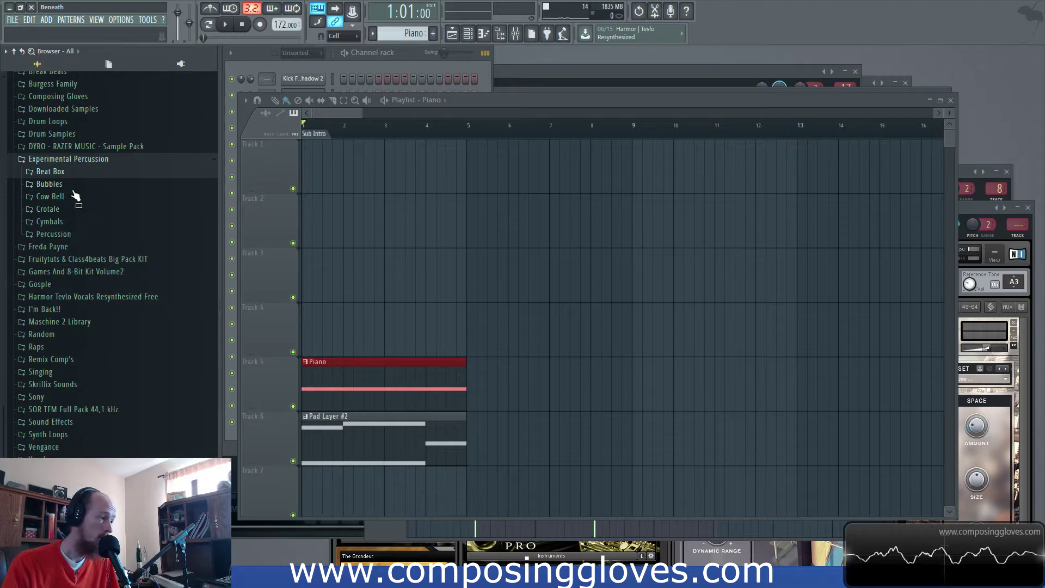
click(78, 224)
scroll(162, 296, down, 4)
click(159, 246)
click(149, 327)
click(159, 360)
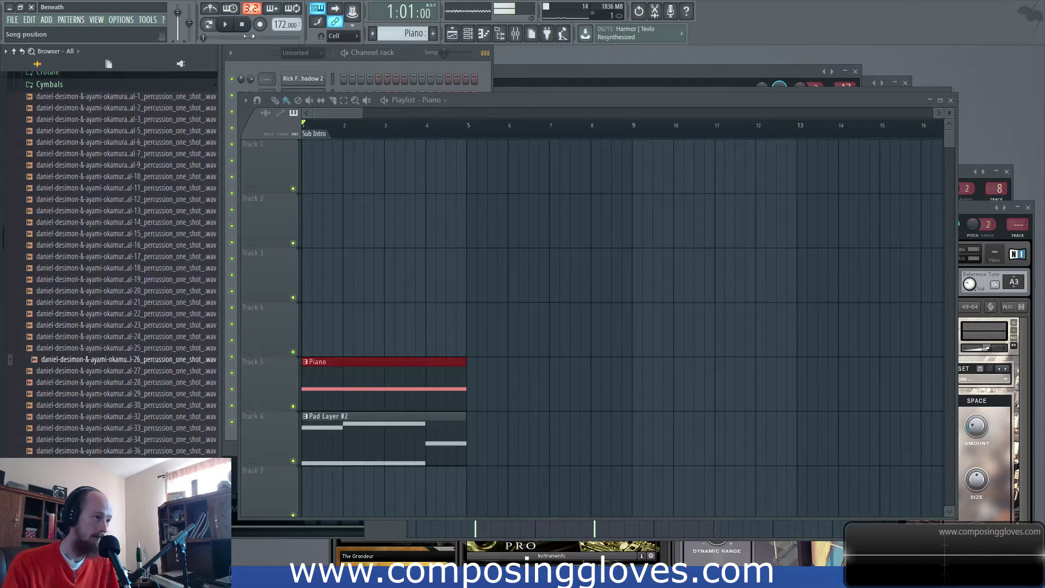
Place the bowed-cymbal-24 sample on Track 4, trim it to its final hit starting at bar 1, and play it back
drag(126, 336, 358, 330)
mouse_move(736, 339)
mouse_down()
mouse_move(714, 342)
mouse_move(746, 339)
mouse_up()
drag(303, 342, 195, 310)
key(space)
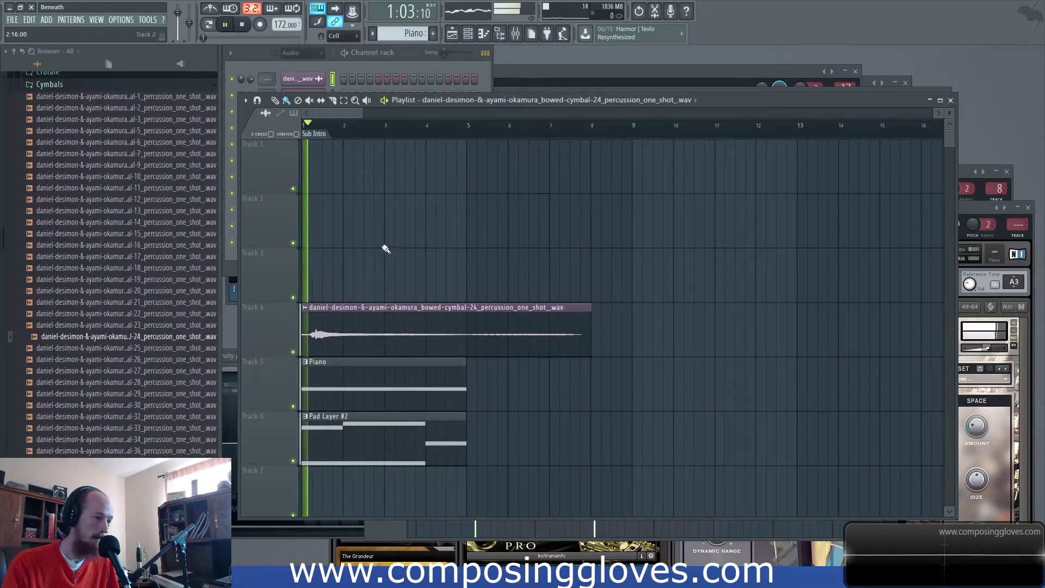
Move the cymbal clip on Track 4 to start just before bar 3 and play it against the Piano and pad
drag(338, 337, 413, 338)
key(space)
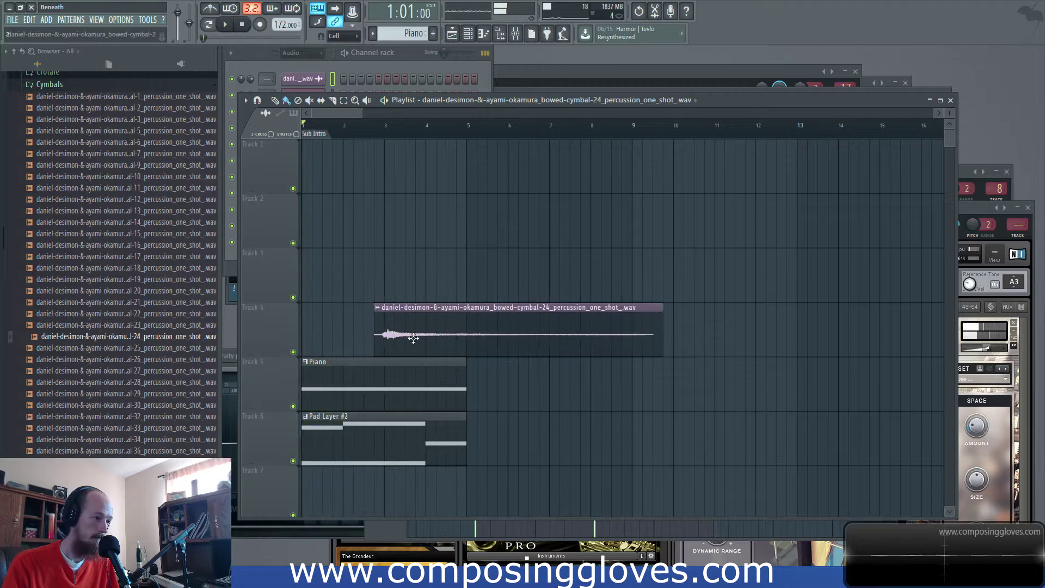
key(space)
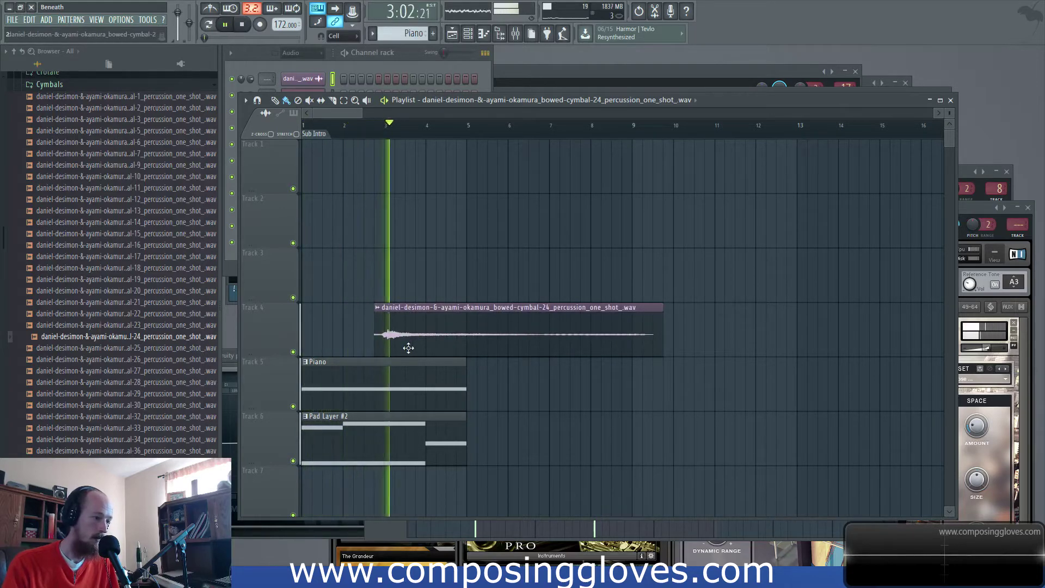
scroll(602, 349, up, 2)
drag(471, 339, 571, 337)
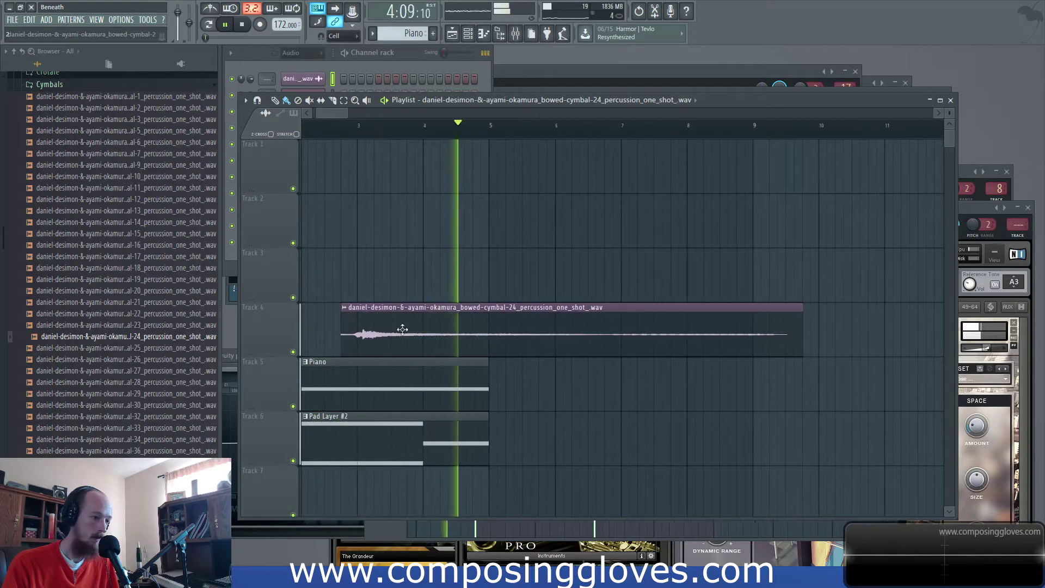
key(space)
Trim the cymbal clip's end to just past bar 9, then solo Track 4 with the clip's span selected for playback
drag(802, 344, 777, 343)
right_click(293, 352)
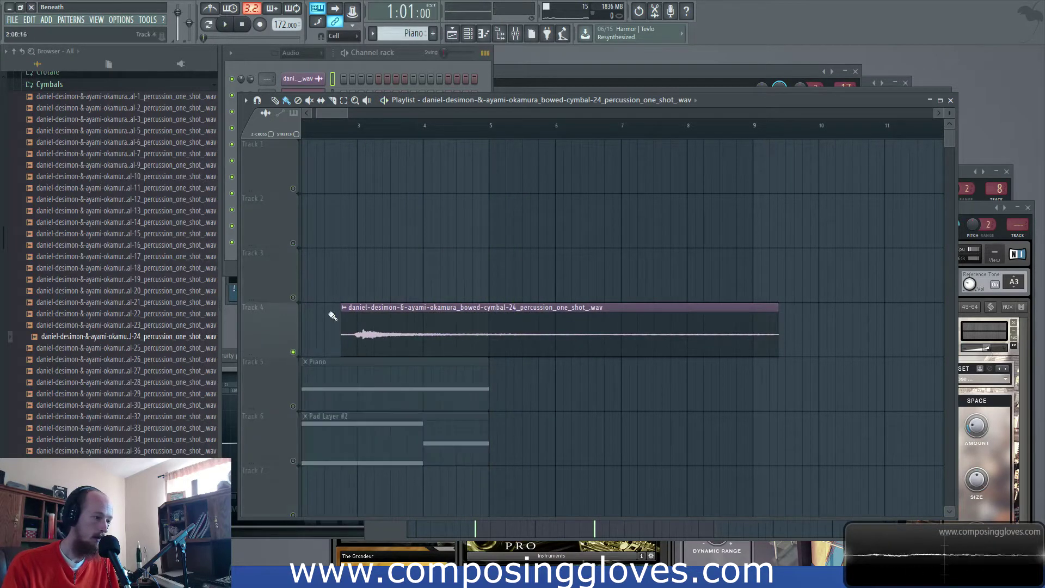
drag(355, 143, 768, 179)
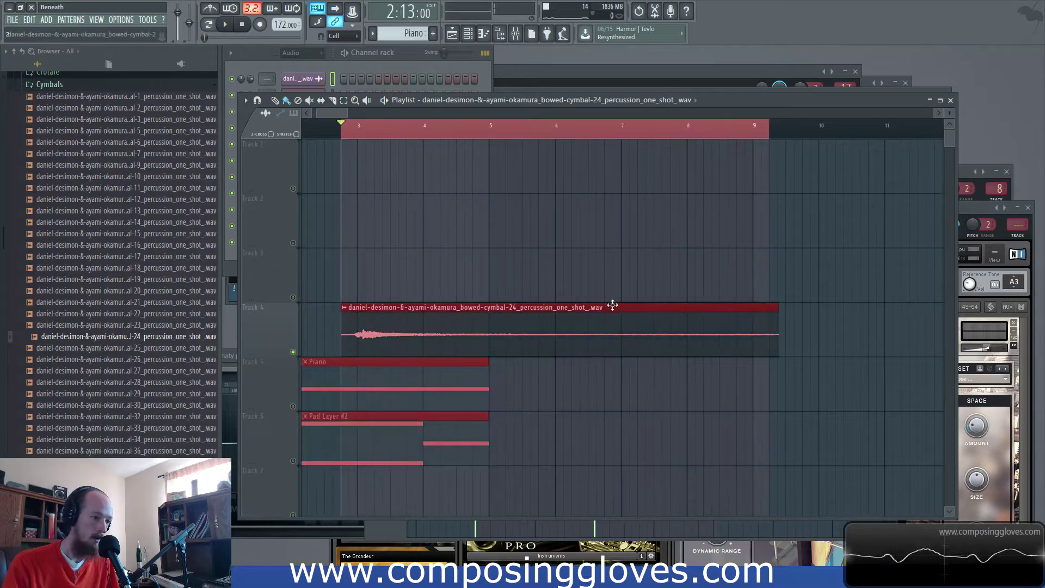
Create an automation clip for the cymbal sample's channel volume and place it on Track 3 above the cymbal clip
double_click(532, 322)
right_click(527, 194)
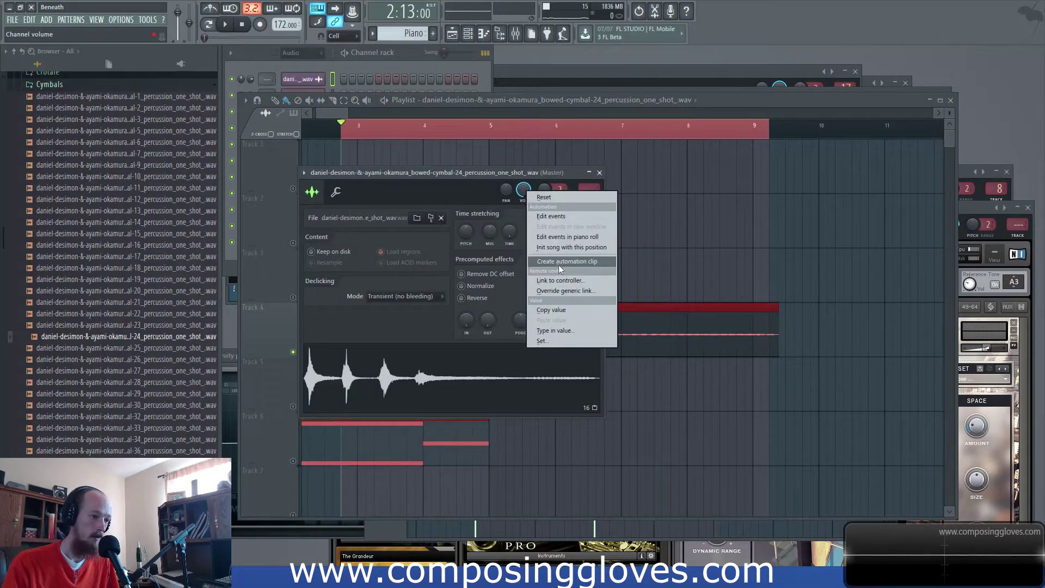
click(559, 264)
drag(374, 146, 364, 273)
scroll(385, 217, left, 4)
click(422, 272)
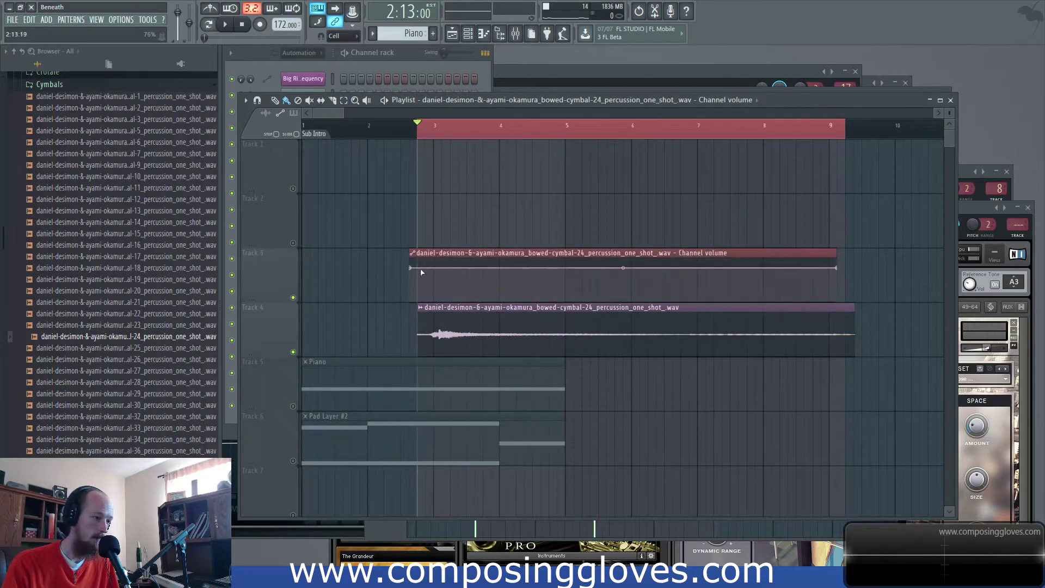
Shape the volume automation to rise from zero by bar 3, swell again after bar 4, and fade to zero at the cymbal clip's end
drag(412, 268, 430, 335)
right_click(434, 285)
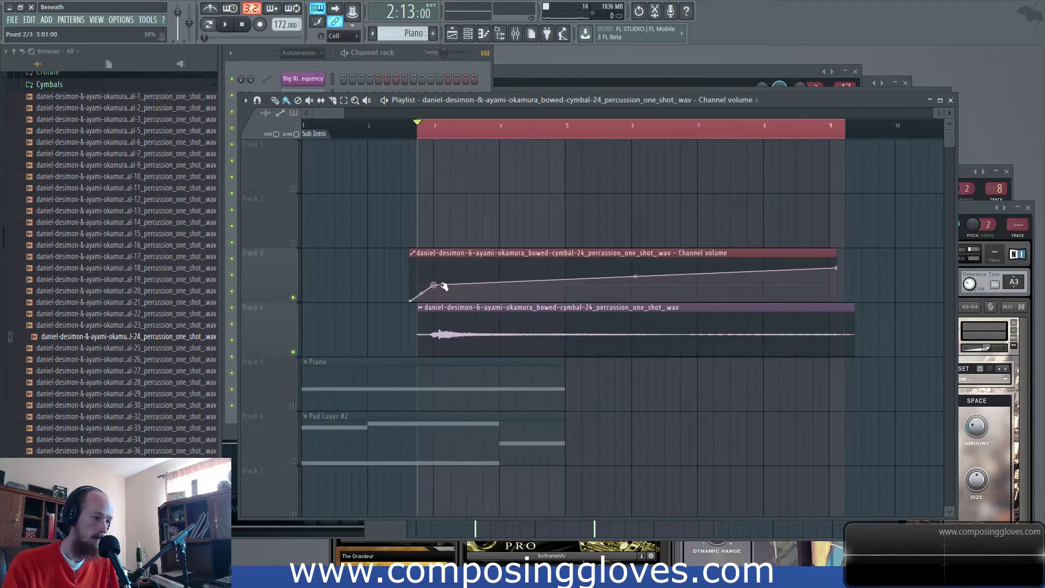
key(space)
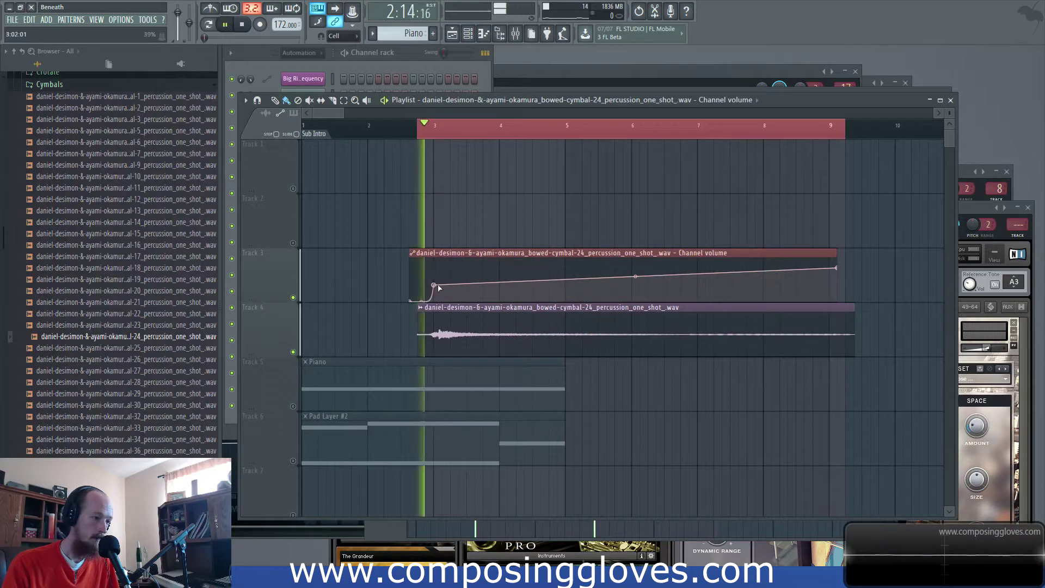
right_click(540, 274)
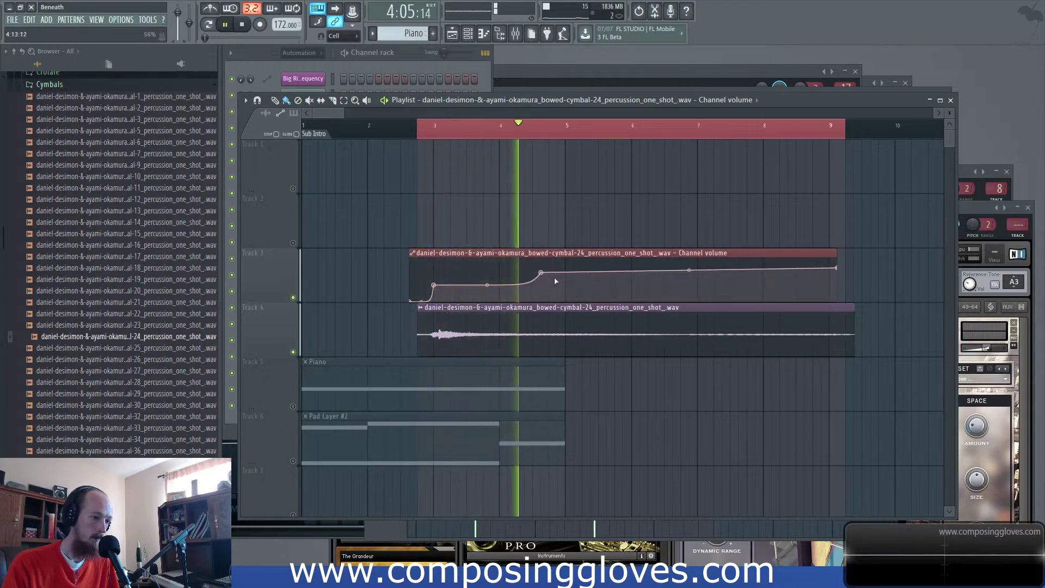
right_click(804, 270)
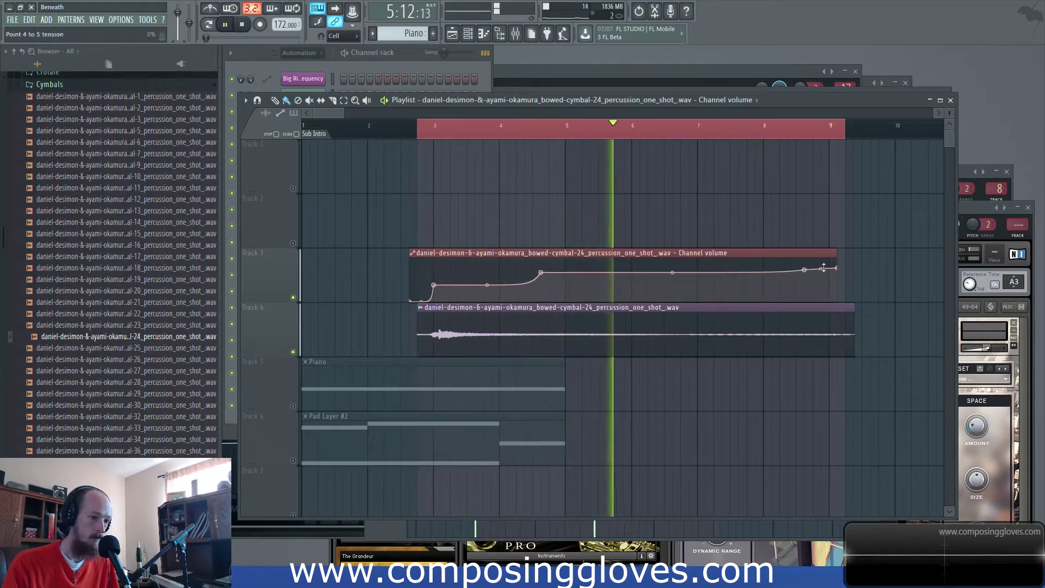
drag(836, 268, 844, 353)
drag(825, 286, 853, 305)
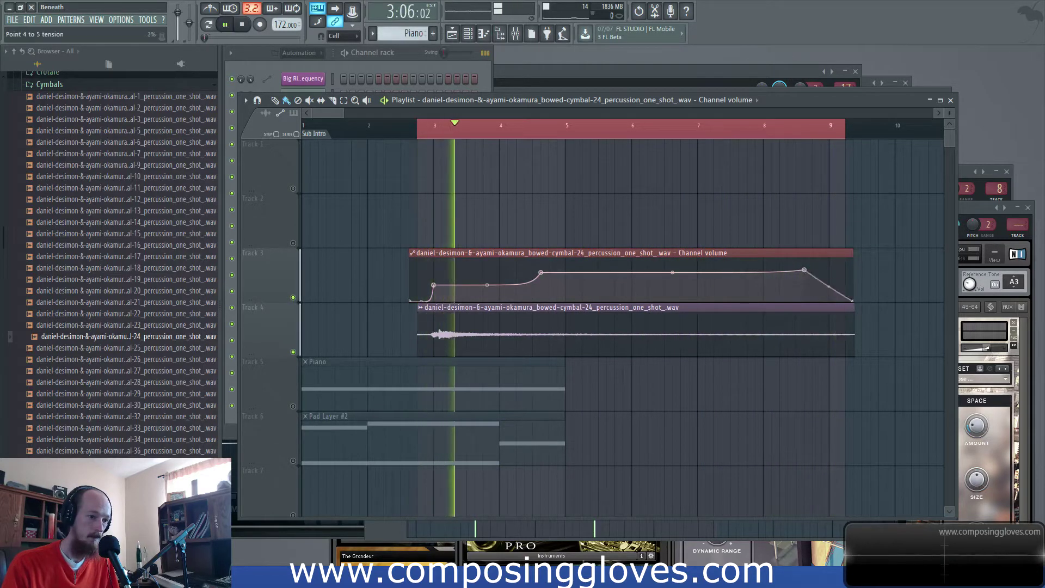
Route the cymbal sample to mixer track 18 and rename that track "Cymbal Atmos"
key(space)
double_click(490, 329)
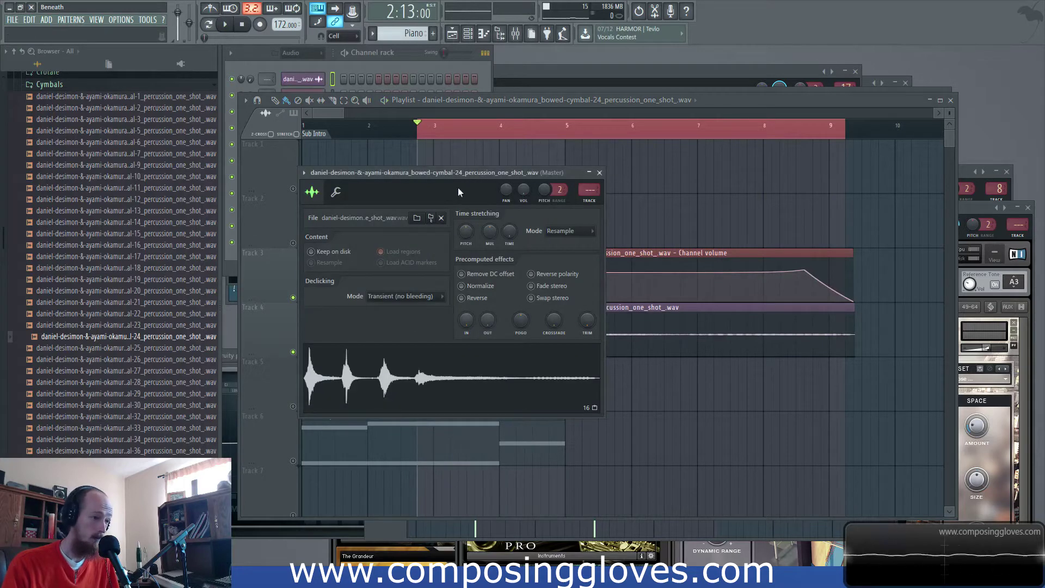
key(F9)
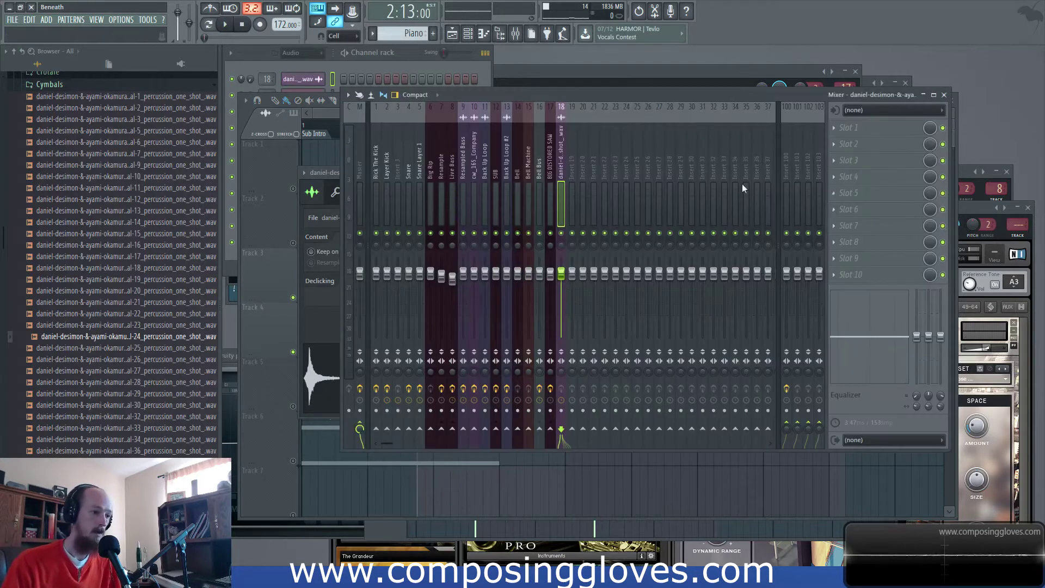
double_click(562, 166)
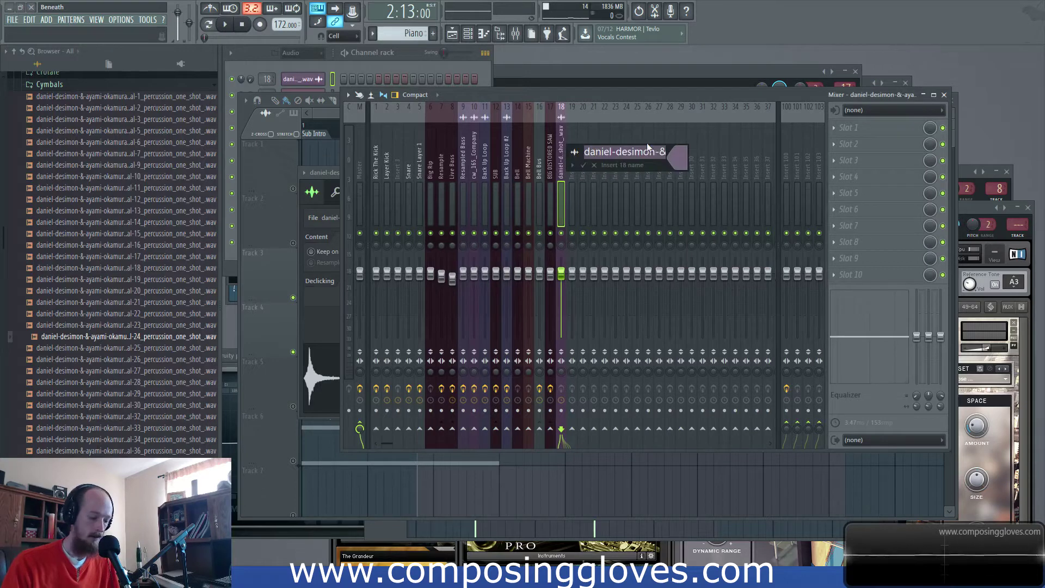
text(Cymb)
key(BackSpace)
key(BackSpace)
key(BackSpace)
text(ymbal Atmos)
key(Return)
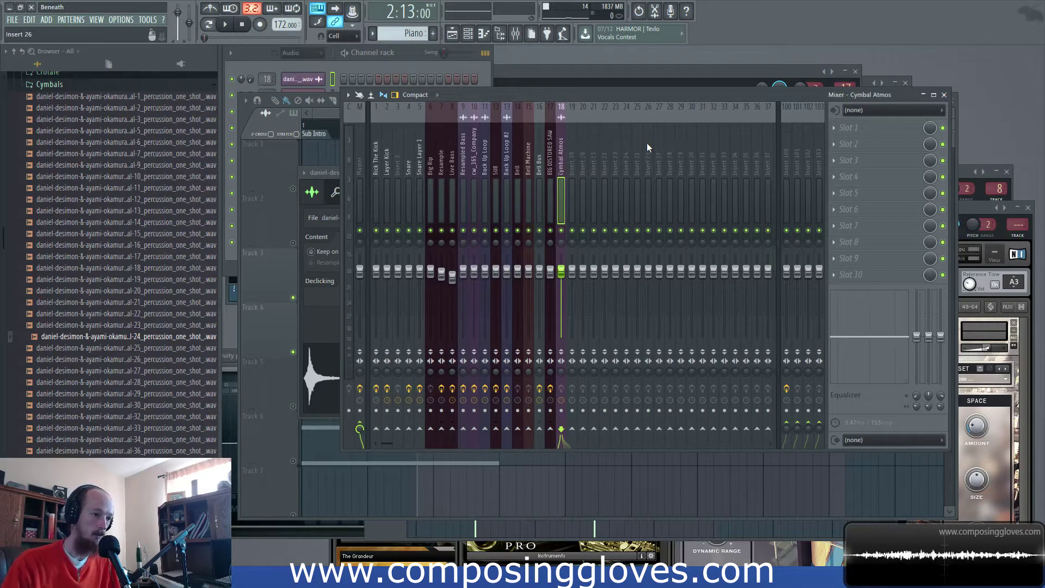
Rename the cymbal audio clip on Track 4 of the playlist as "Cymbal Atmos"
click(501, 69)
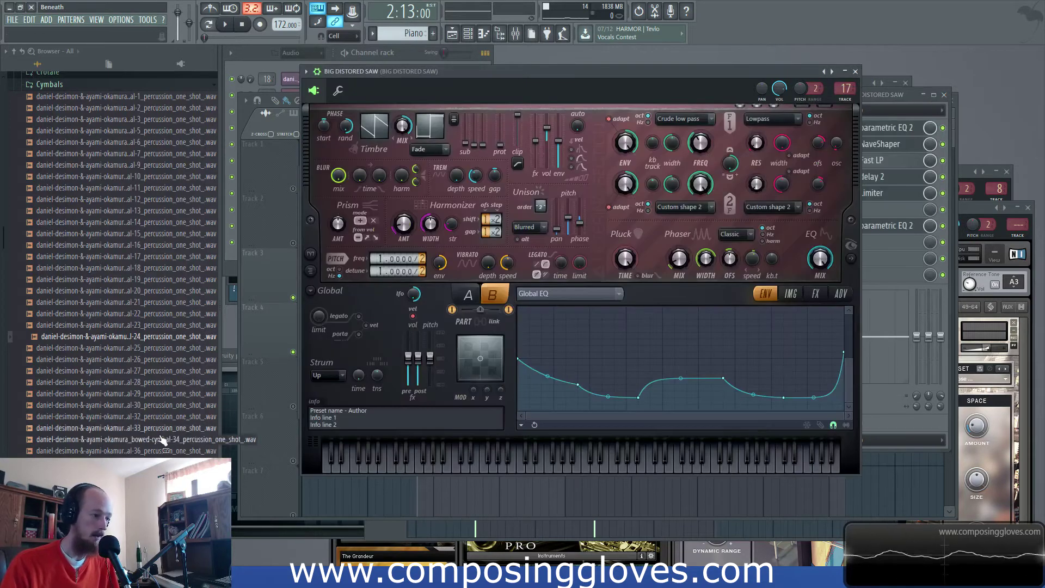
click(272, 328)
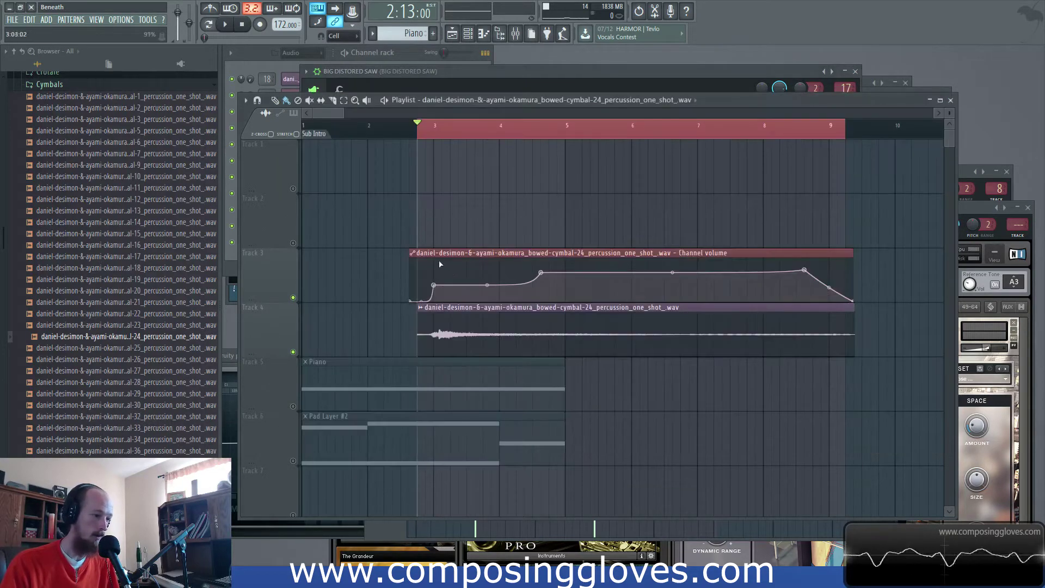
click(422, 310)
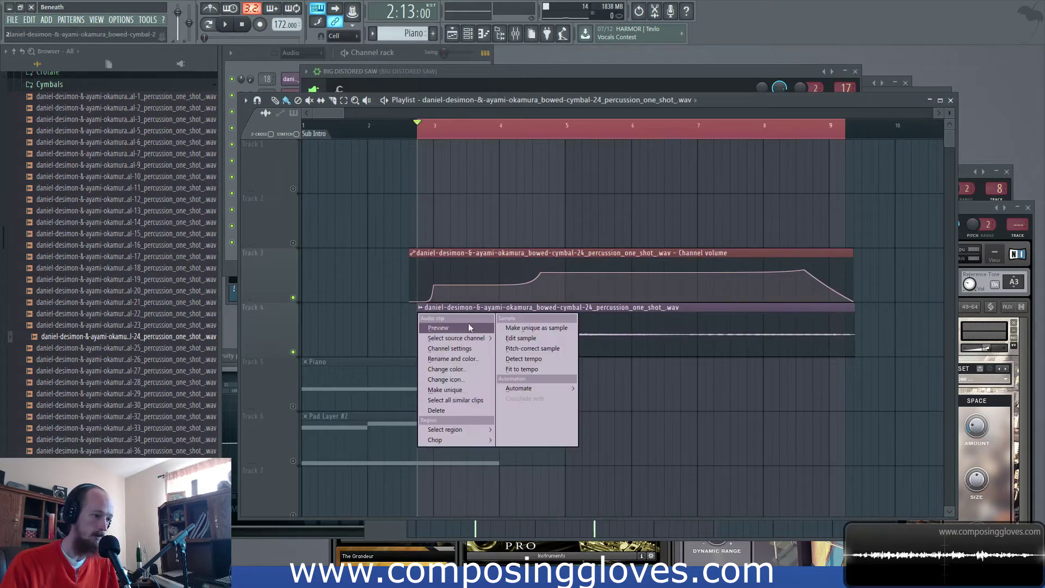
click(456, 390)
text(Cym)
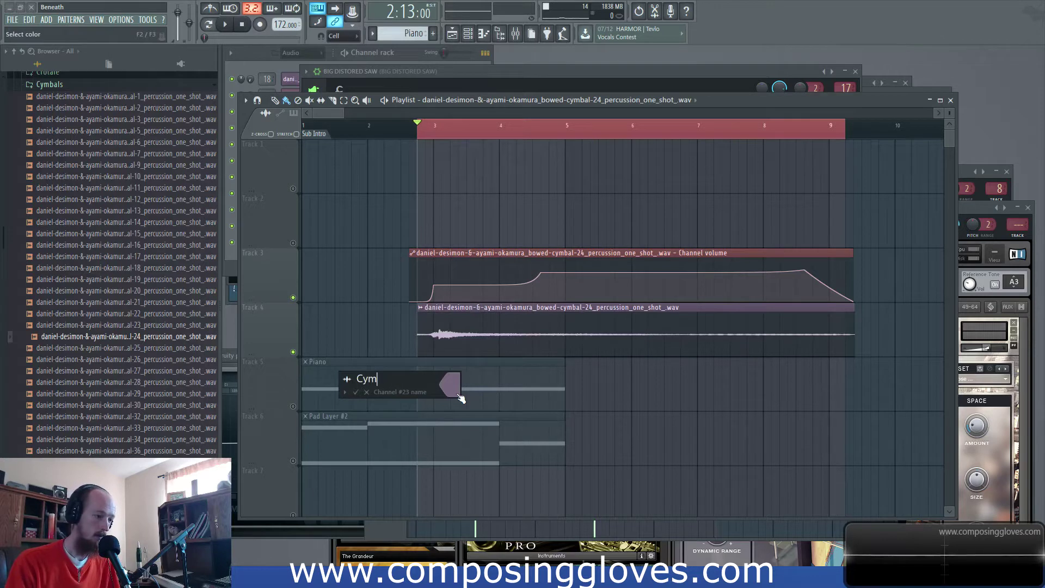
text(bal Atmos)
key(Return)
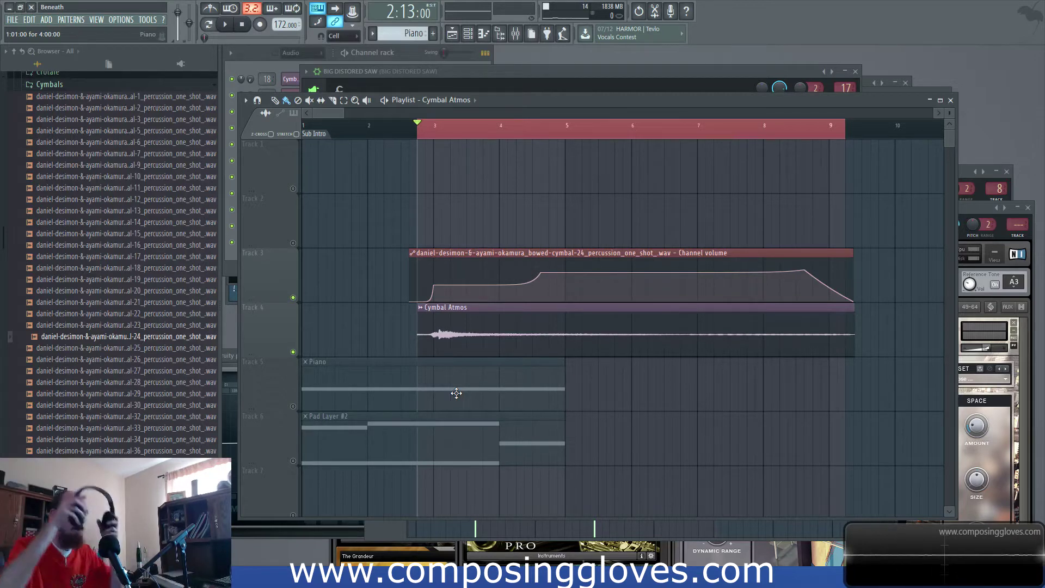
Play back the soloed Cymbal Atmos clip with its volume automation over the selected range
key(space)
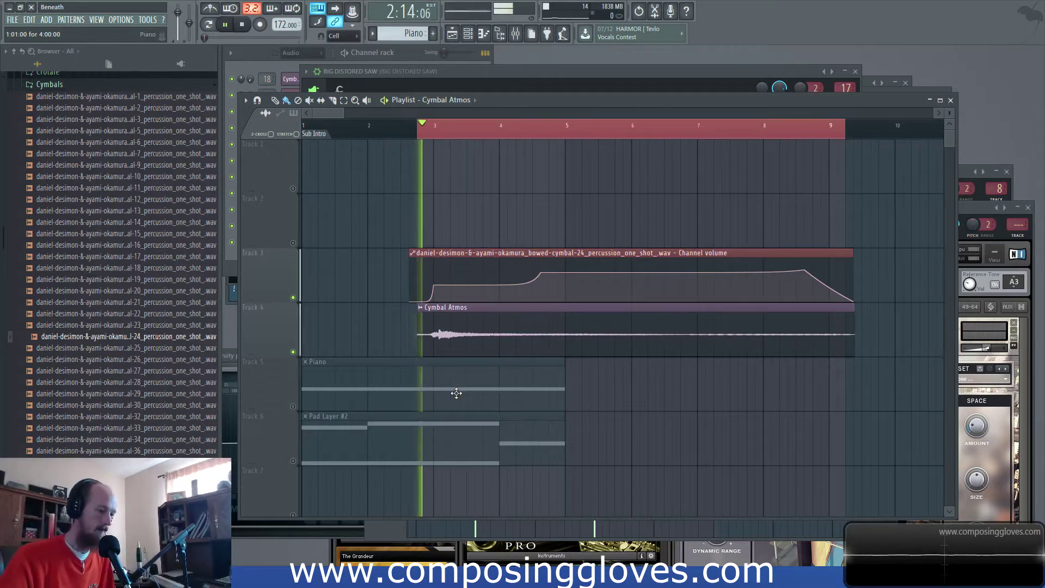
key(space)
key(space)
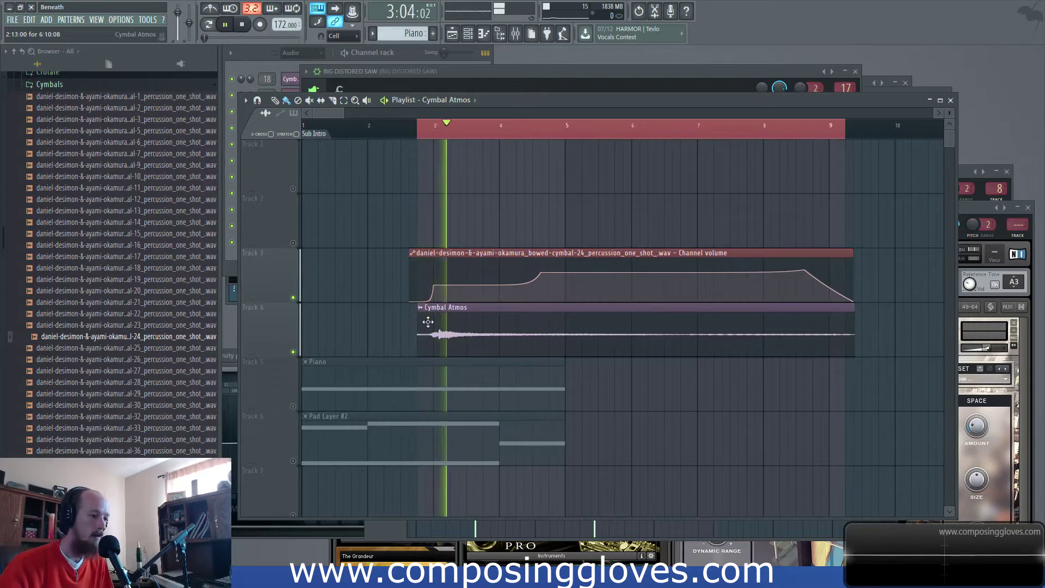
Bend the cymbal's volume automation segment just after bar 3 upward so it rises quickly and smoothly, and play it back
key(space)
scroll(427, 321, up, 4)
key(space)
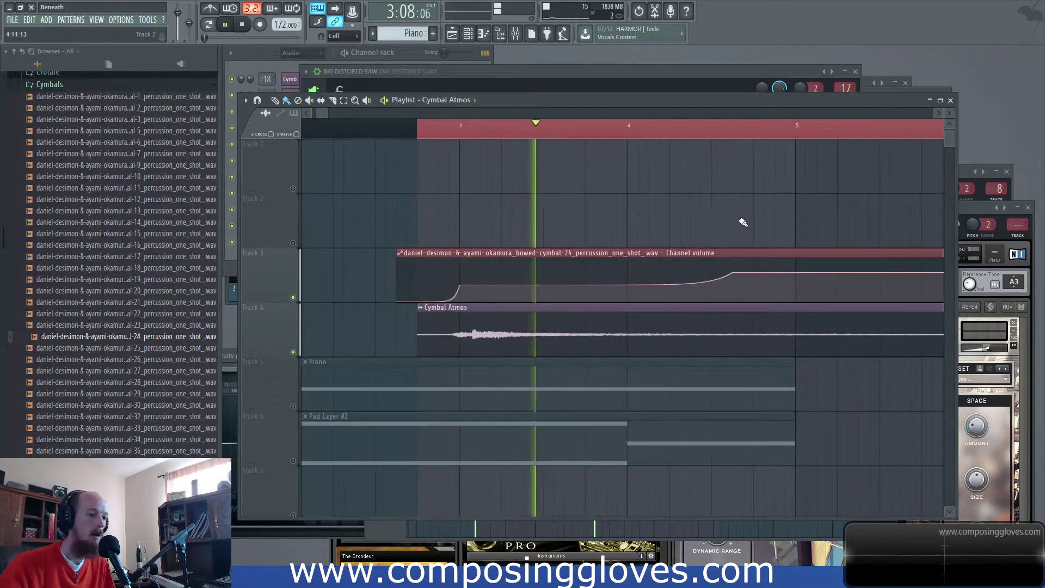
scroll(548, 229, down, 4)
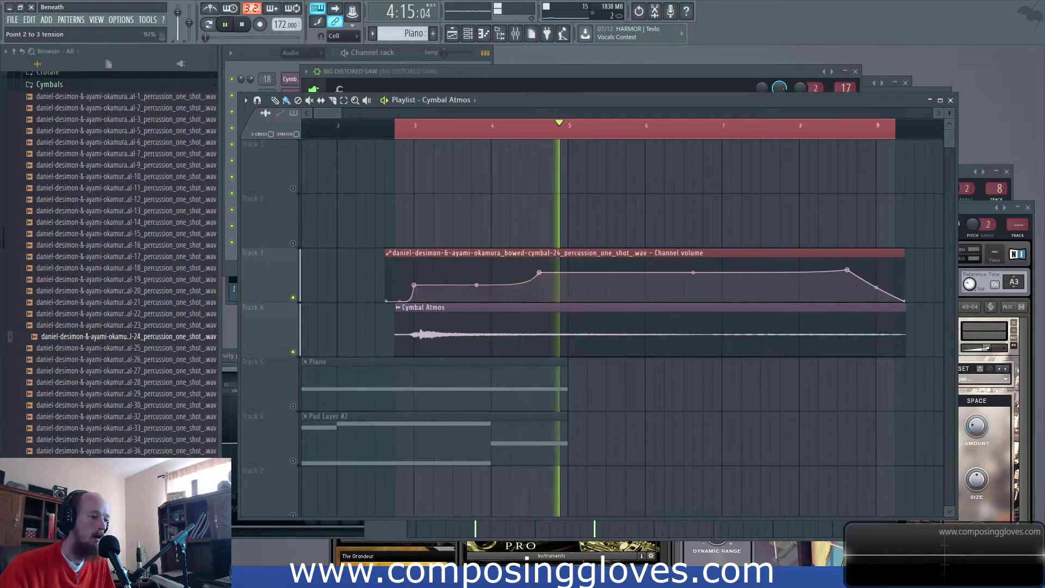
drag(477, 285, 476, 274)
key(space)
key(space)
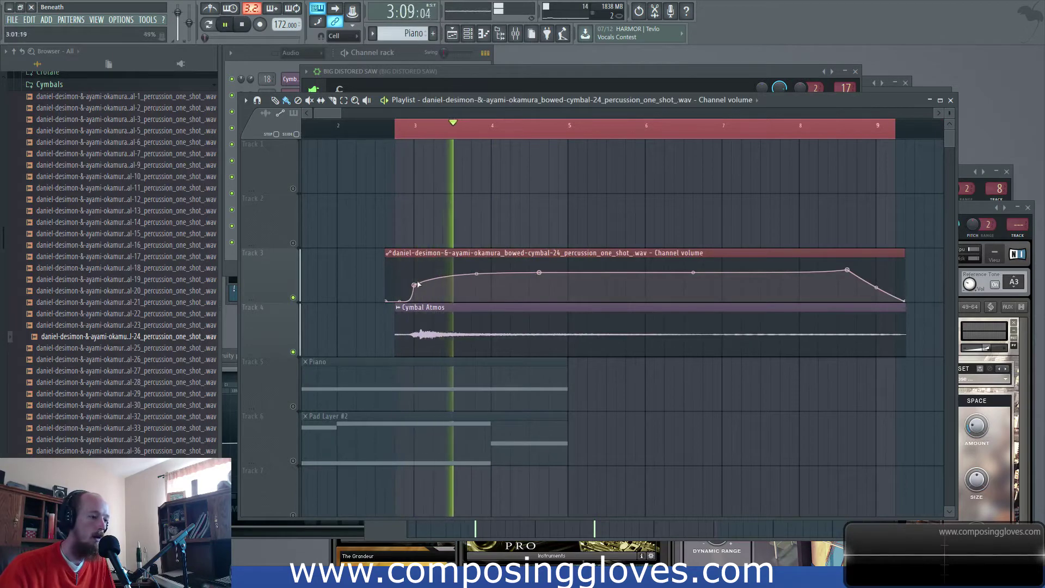
key(space)
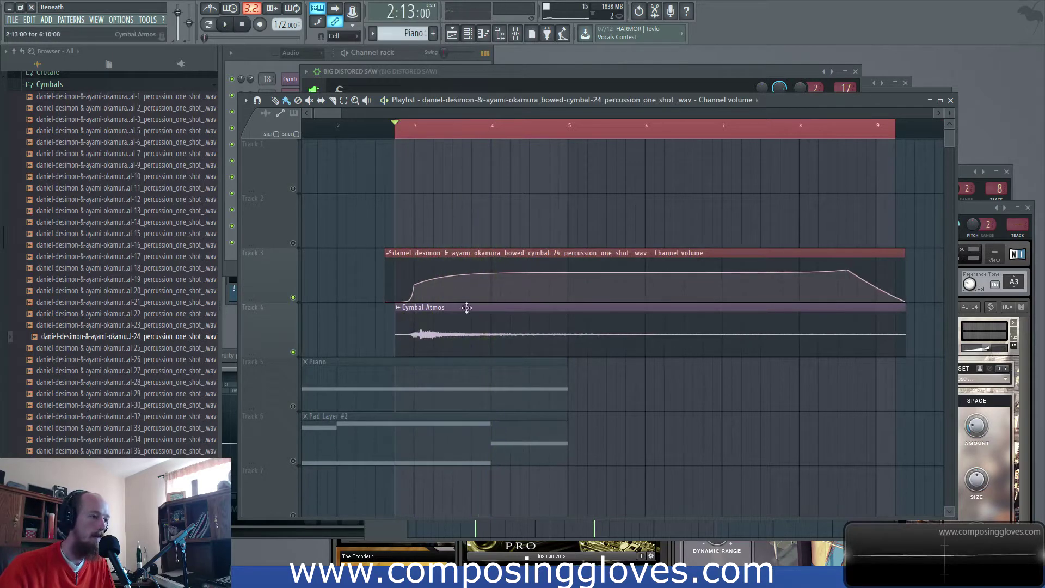
Move the Cymbal Atmos clip slightly earlier so its main hit lands on bar 3, and play it back
click(516, 34)
click(313, 130)
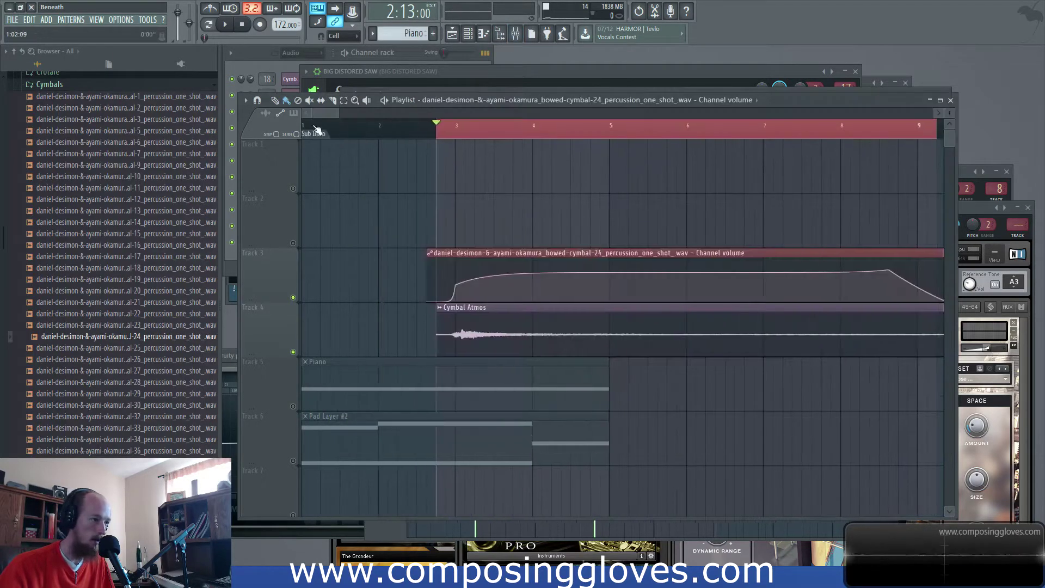
scroll(459, 325, up, 3)
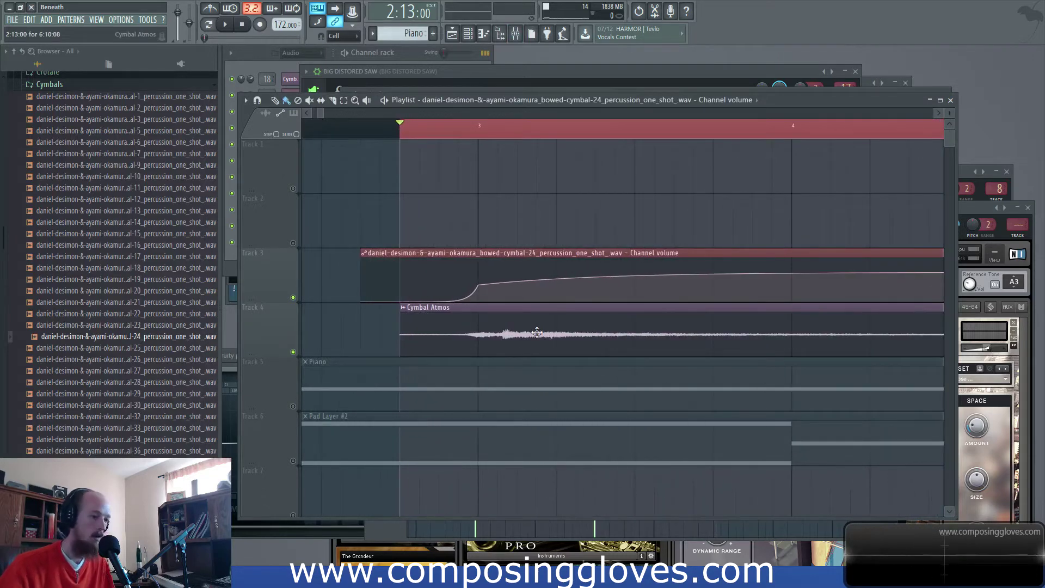
drag(537, 332, 514, 333)
key(space)
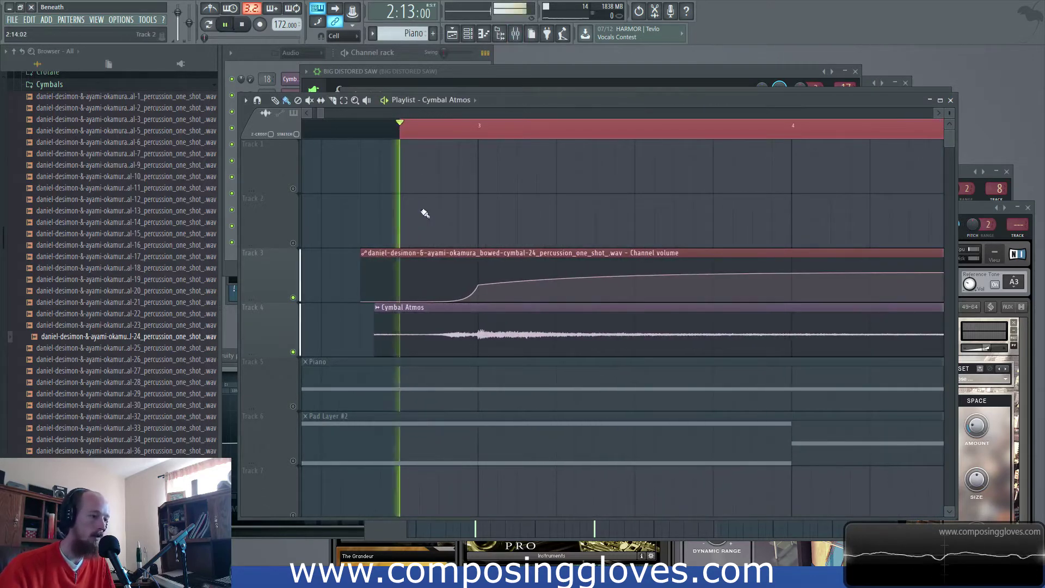
key(space)
key(space)
key(space)
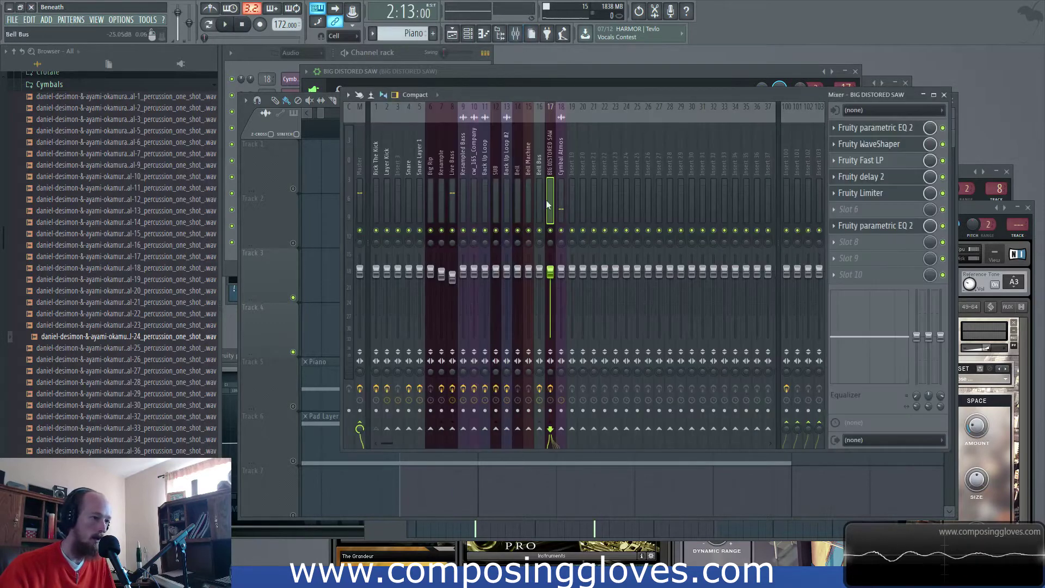
Load Fruity Reeverb 2 in slot 1 of the Cymbal Atmos mixer track, raising wet and setting high cut to 6.0 kHz and decay to 7.3 sec
click(565, 170)
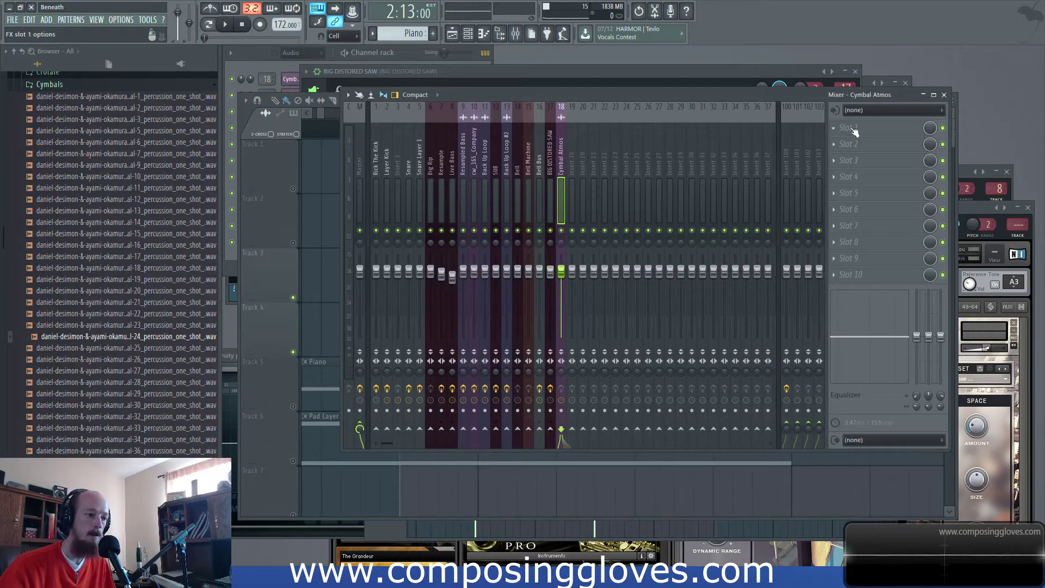
click(852, 127)
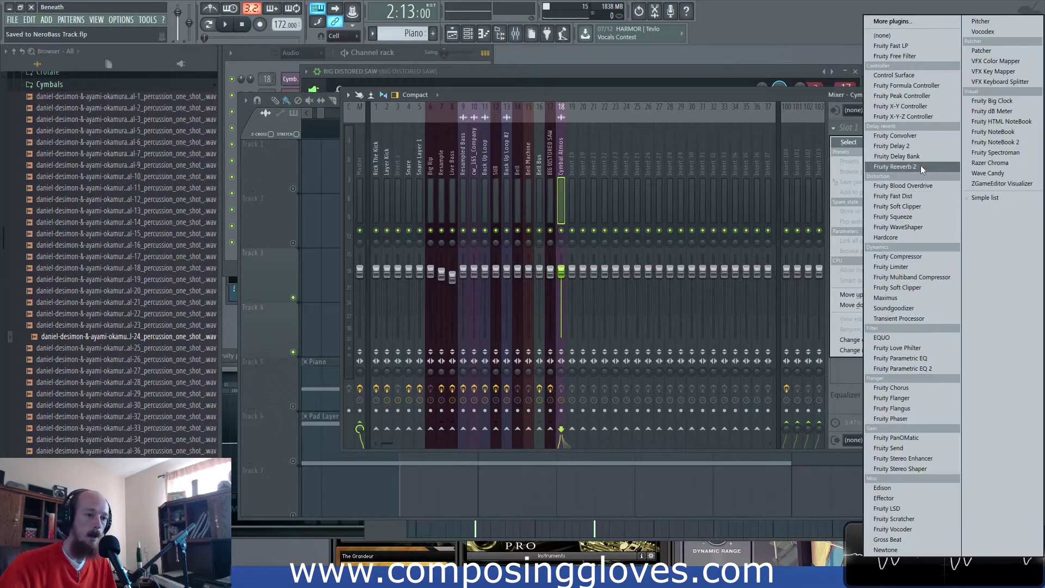
click(903, 162)
drag(564, 224, 564, 207)
drag(417, 264, 417, 259)
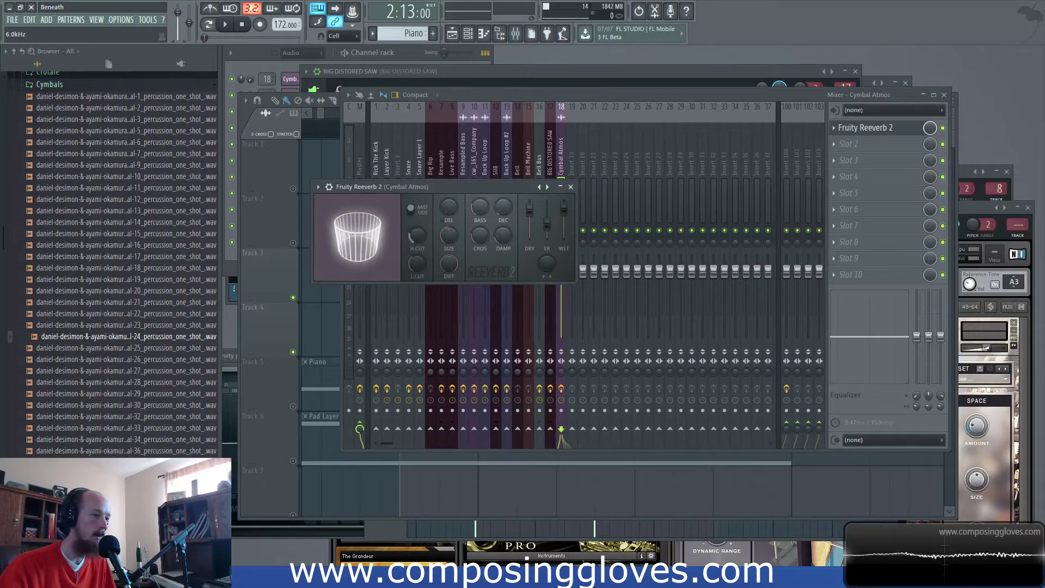
key(space)
drag(502, 211, 502, 200)
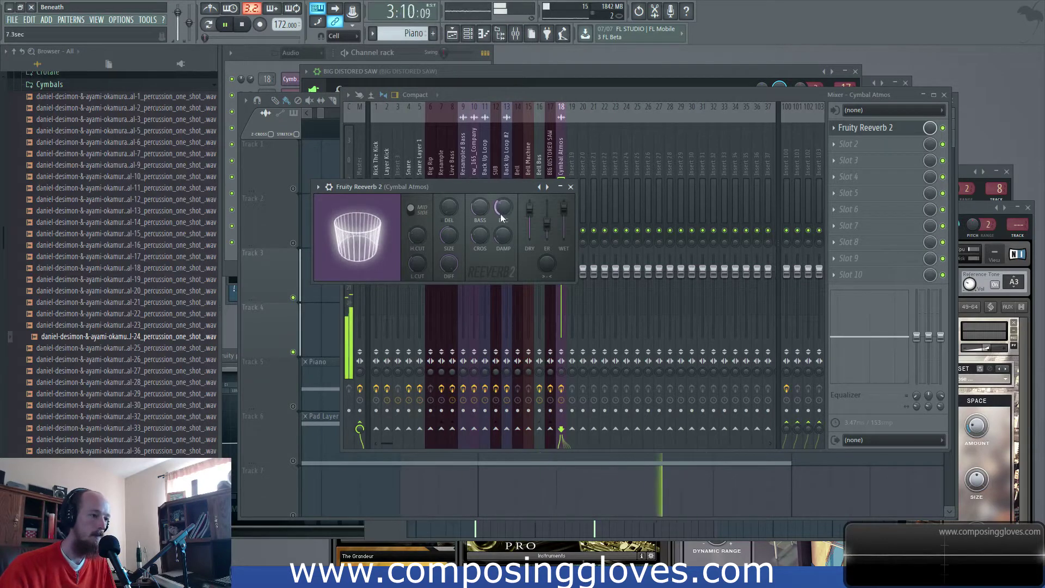
key(space)
Load Fruity Delay Bank in effect slot 2 of the Cymbal Atmos mixer track and return to the playlist
click(846, 151)
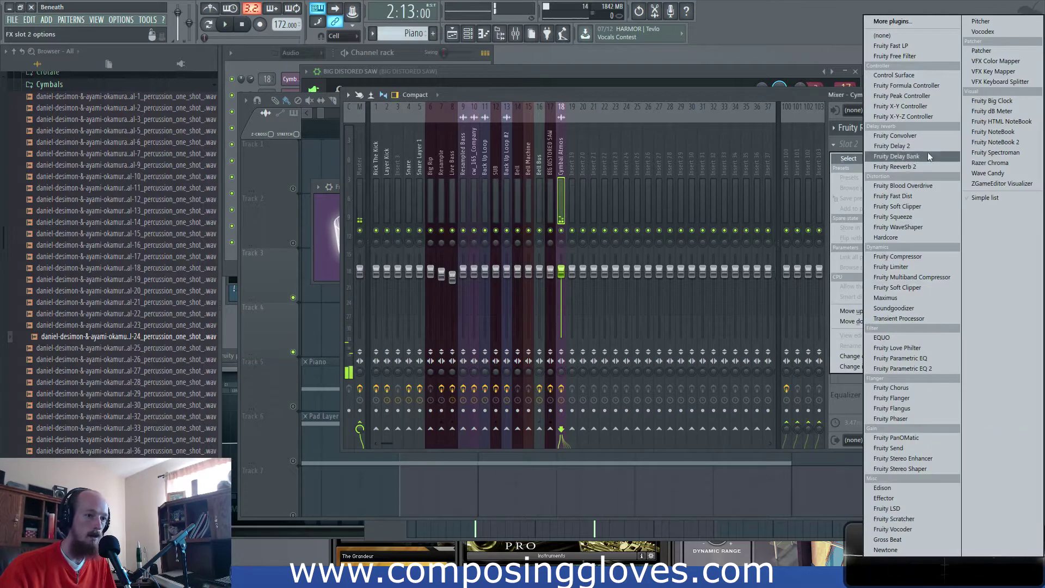
click(904, 156)
click(574, 72)
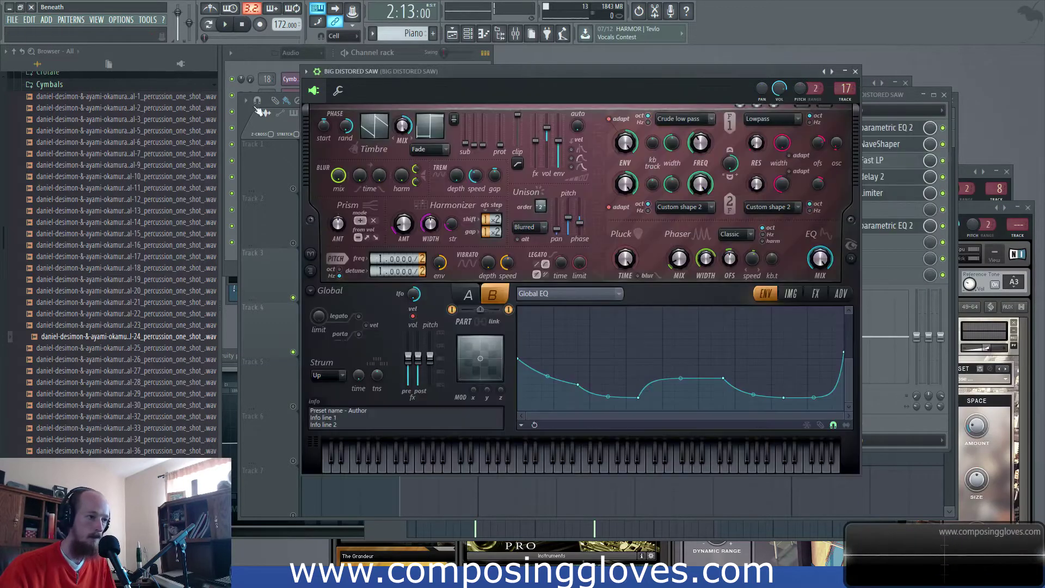
click(253, 170)
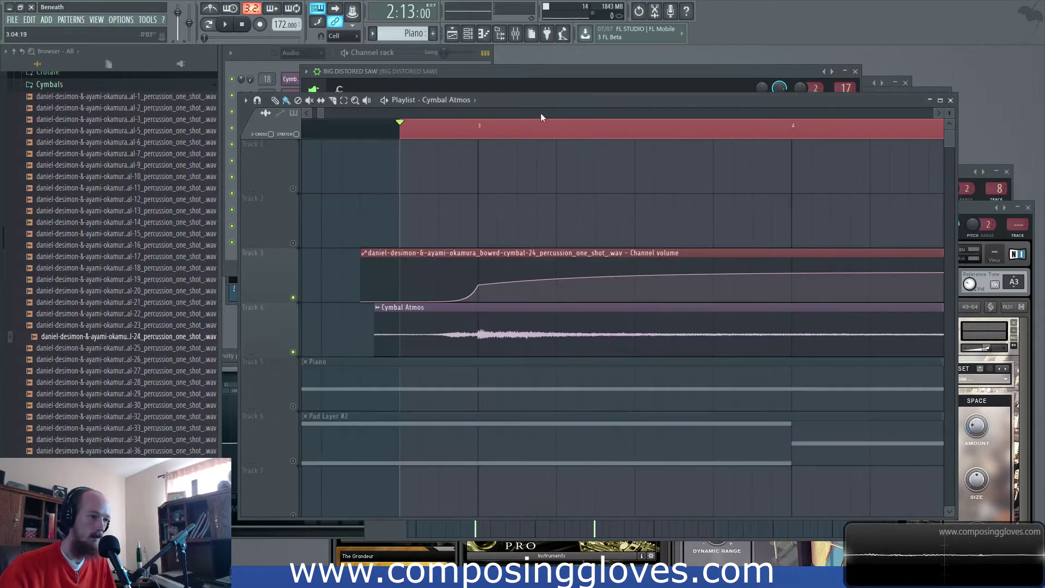
Select the playlist range from 4:15 to the cymbal clip's end and create an automation clip for the Delay Bank's mix level
ctrl+scroll(637, 184, down, 3)
drag(510, 136, 784, 156)
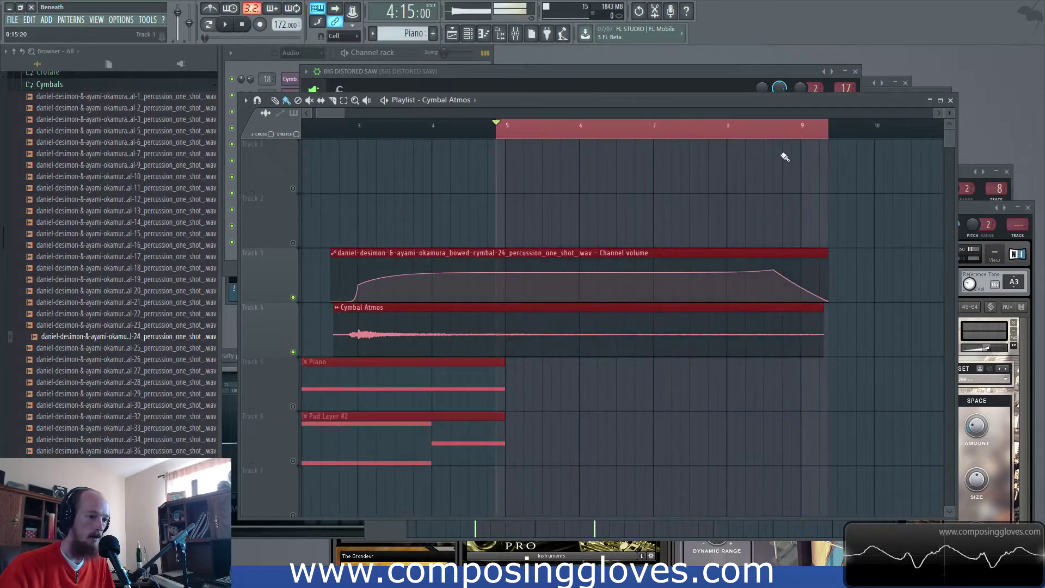
click(515, 33)
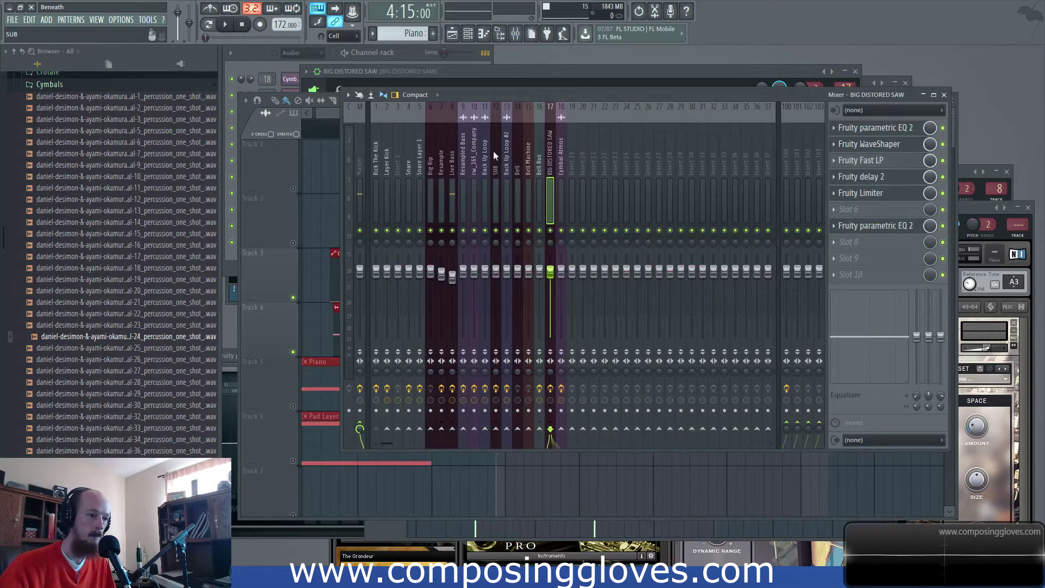
click(564, 157)
right_click(928, 140)
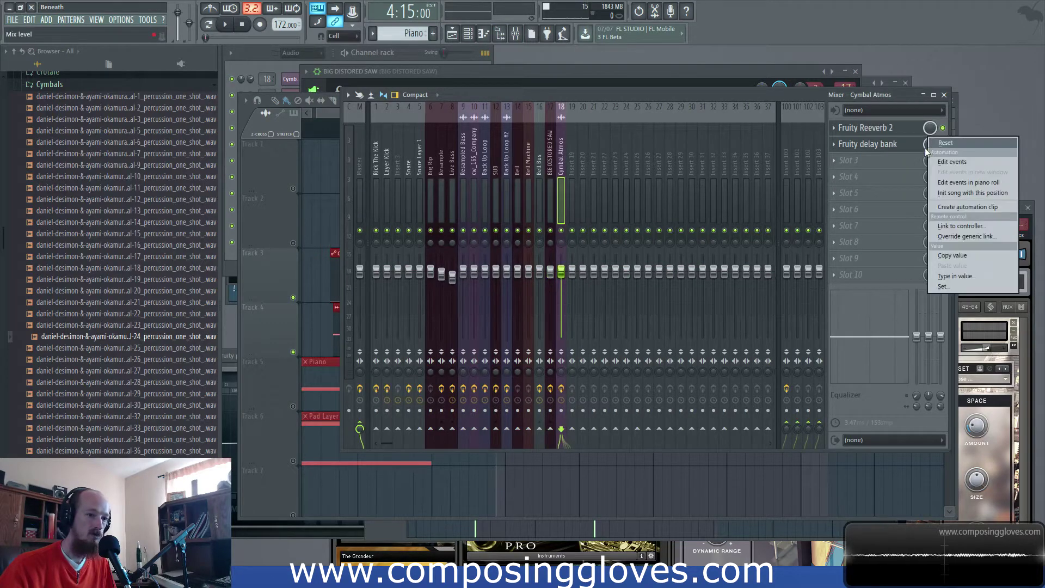
click(958, 223)
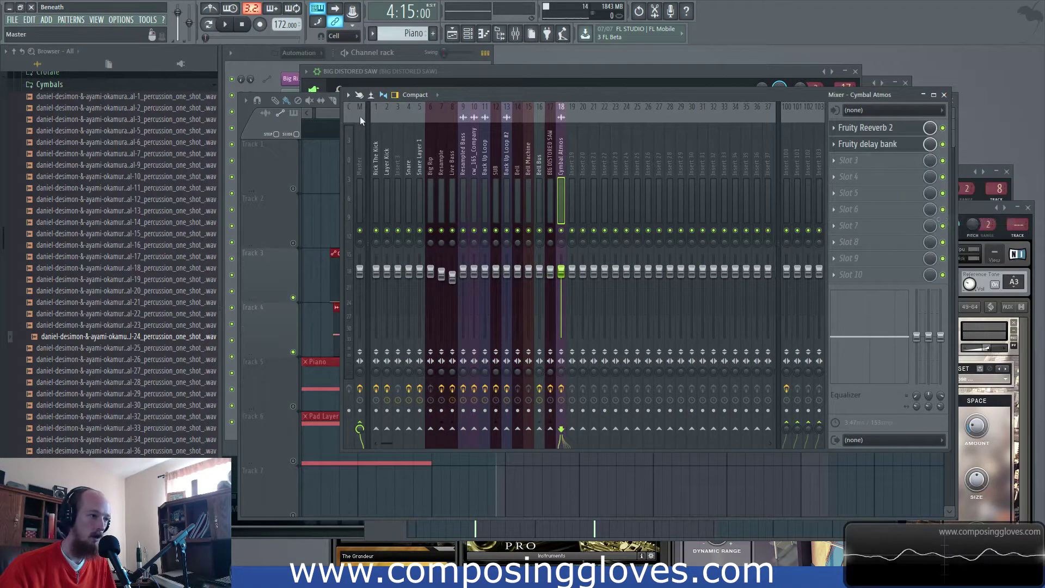
Move the delay mix automation clip to Track 2, shape it as a steep rise from zero, and play it with the cymbal
click(327, 116)
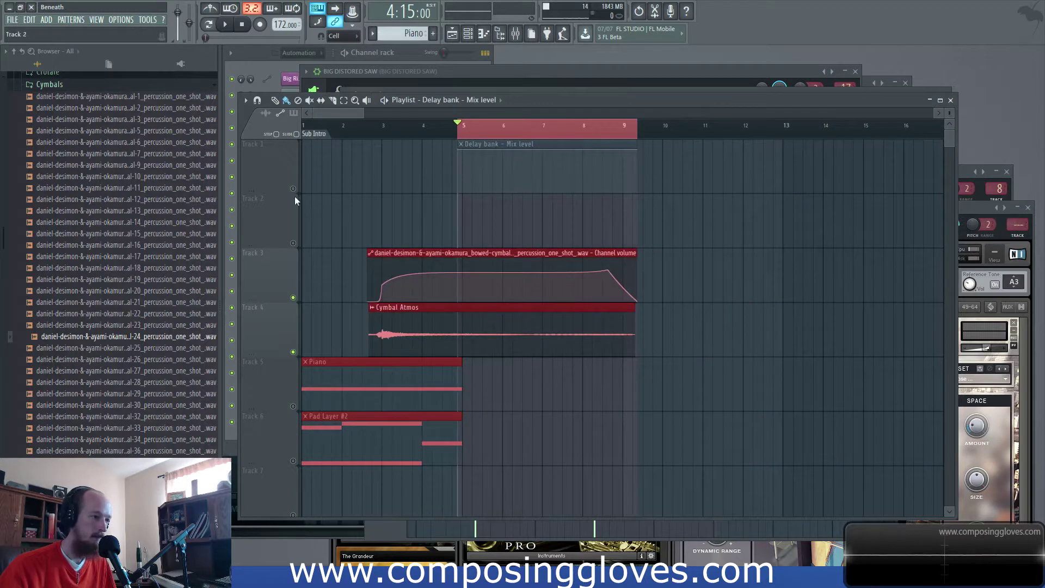
drag(462, 152, 463, 223)
drag(536, 143, 544, 206)
click(293, 243)
key(space)
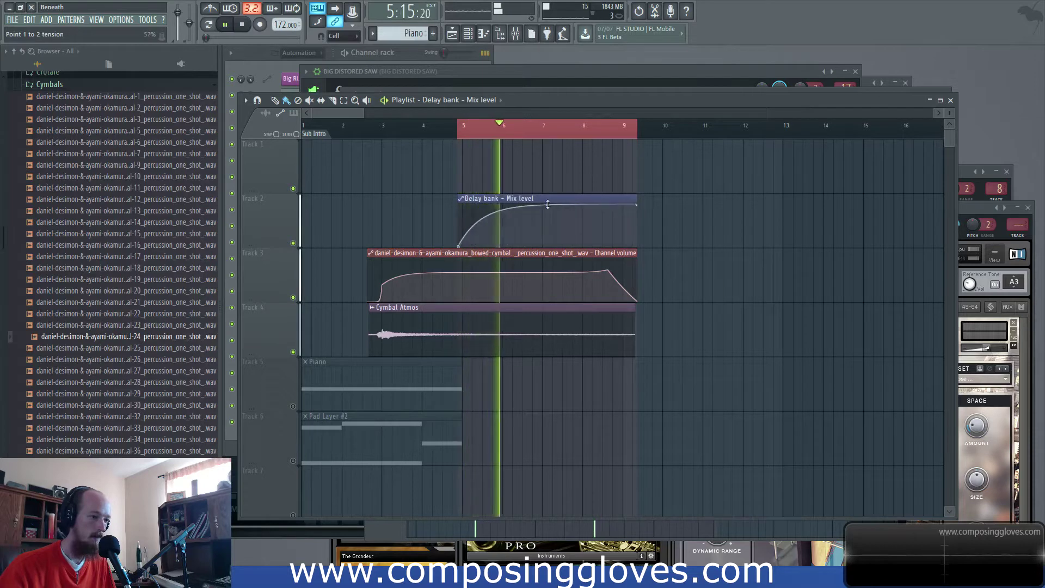
drag(544, 206, 545, 197)
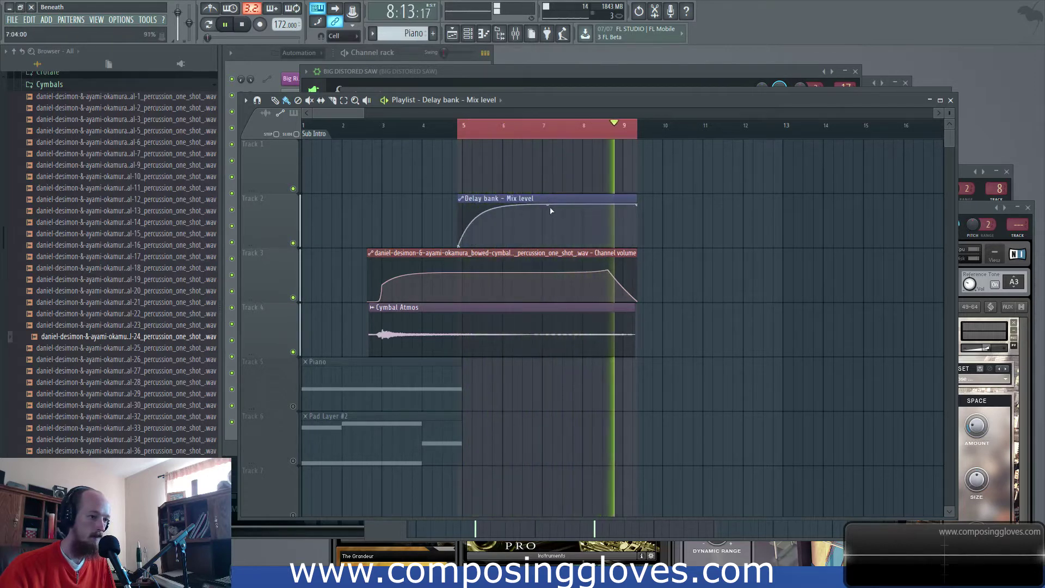
key(space)
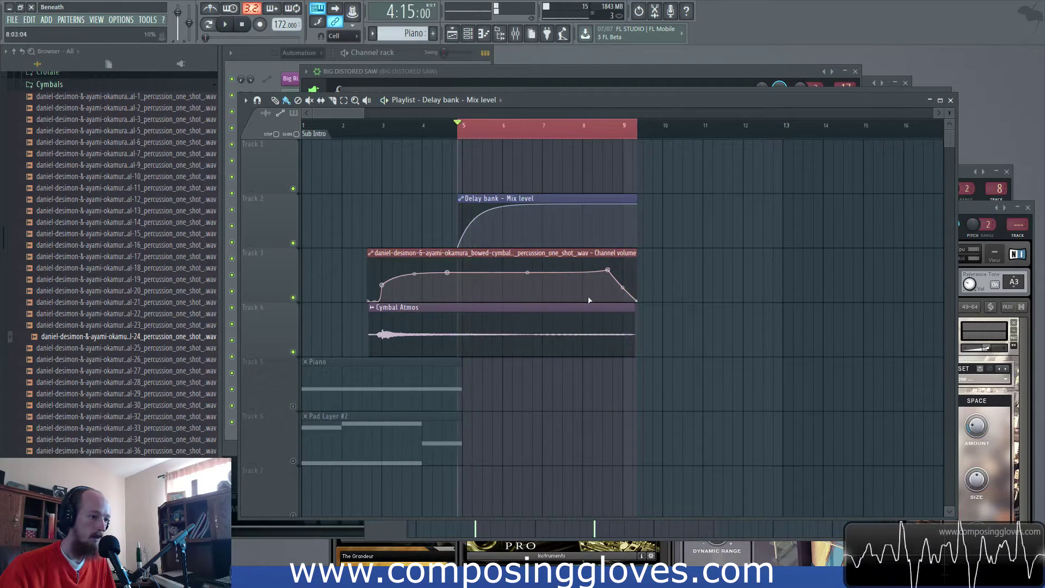
Load Fruity Parametric EQ 2 in slot 3 of the Cymbal Atmos track, cutting the lows and boosting the highs
scroll(577, 291, down, 2)
click(468, 127)
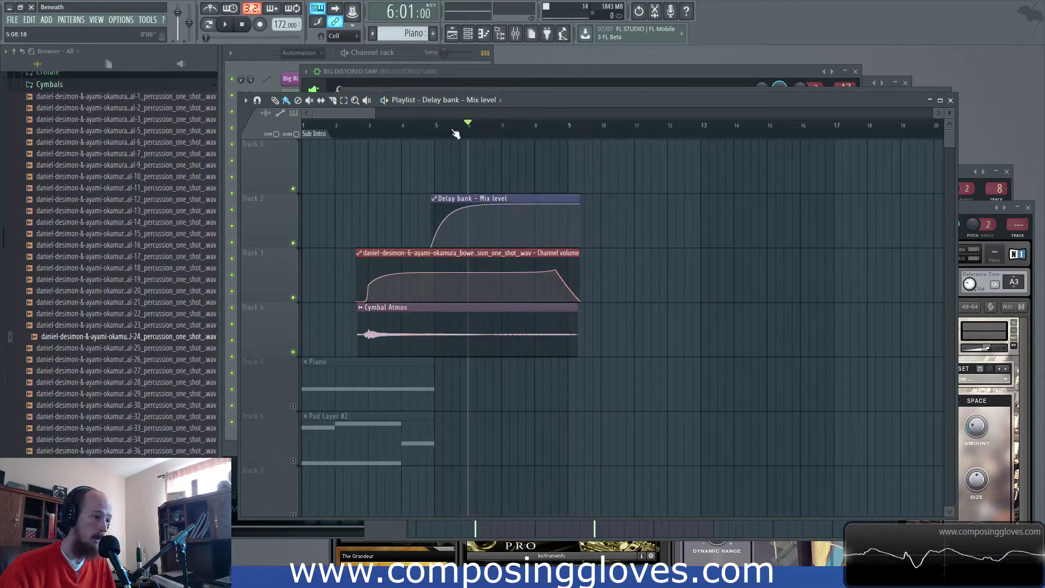
double_click(467, 309)
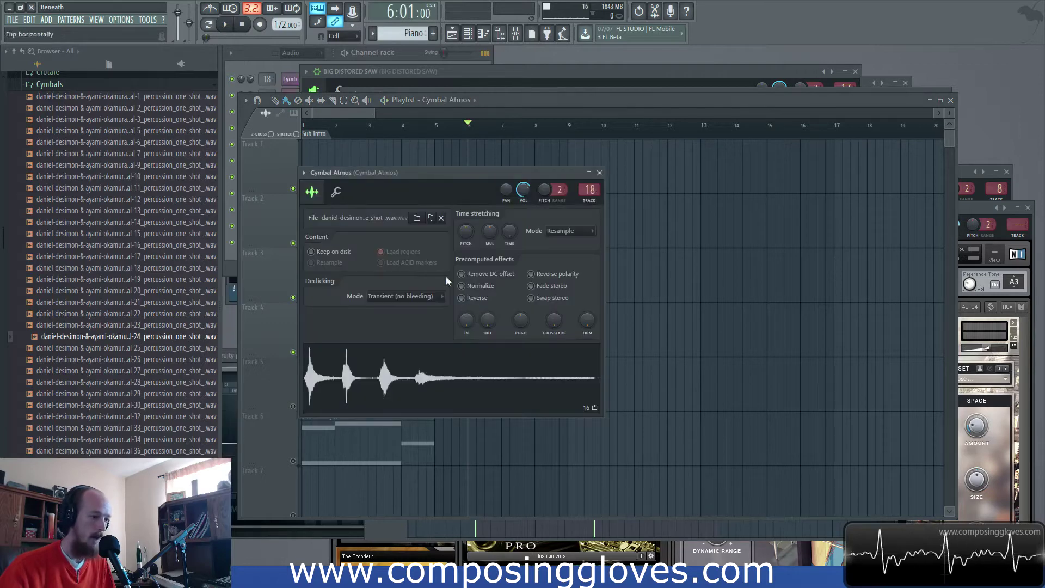
click(526, 38)
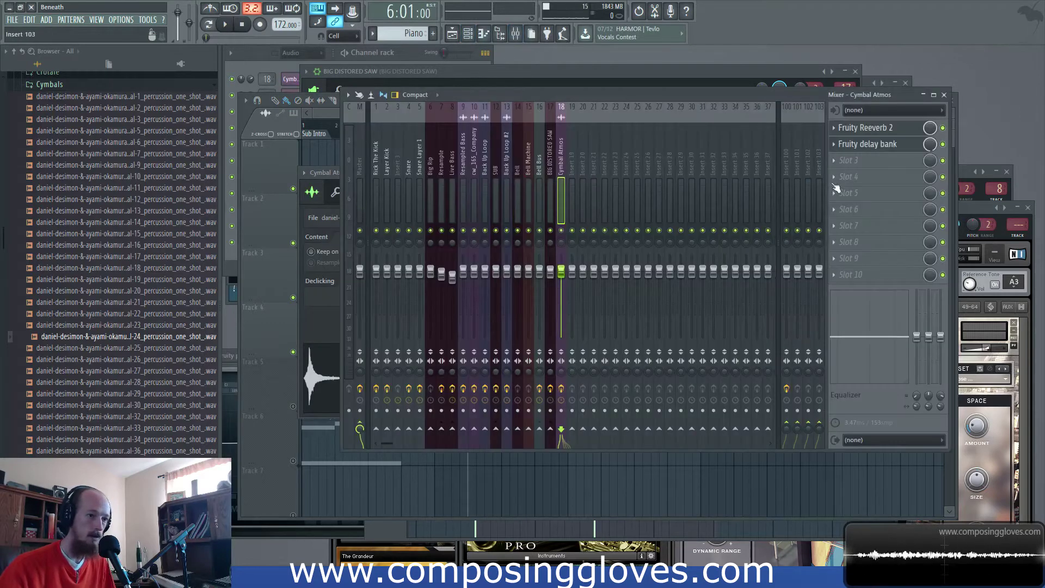
click(847, 161)
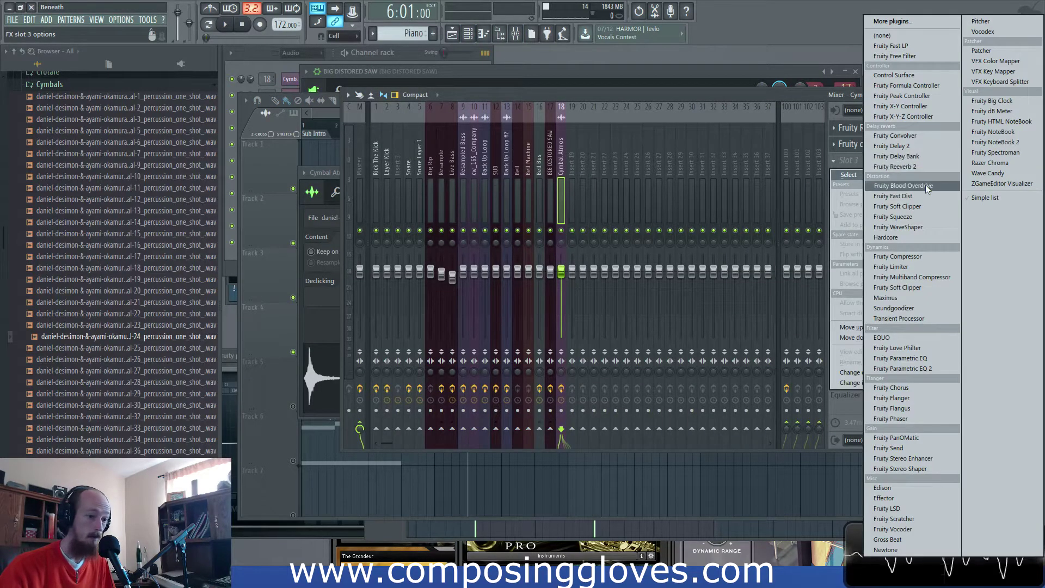
click(932, 369)
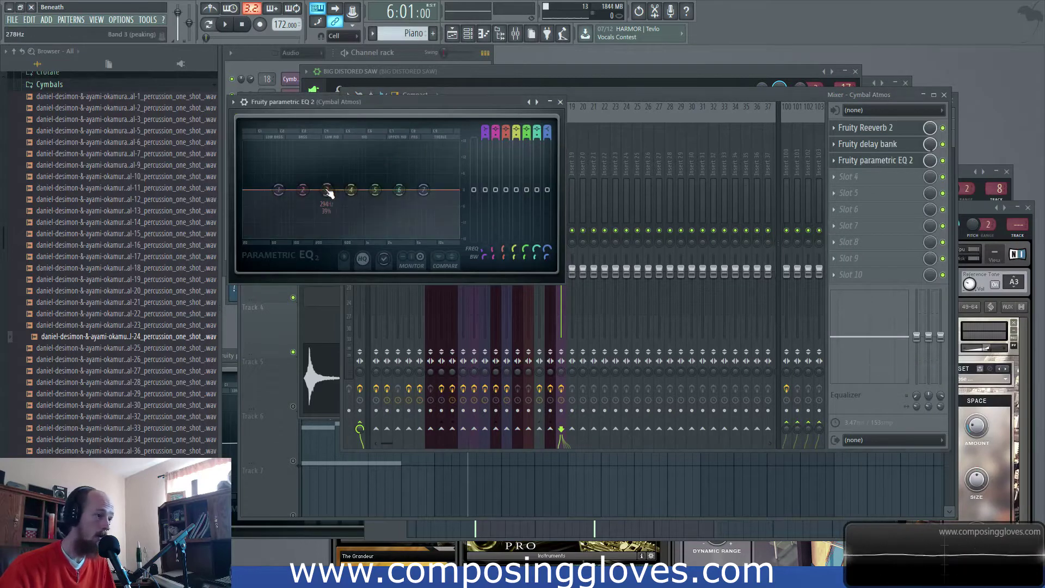
drag(308, 193, 398, 188)
drag(310, 190, 292, 201)
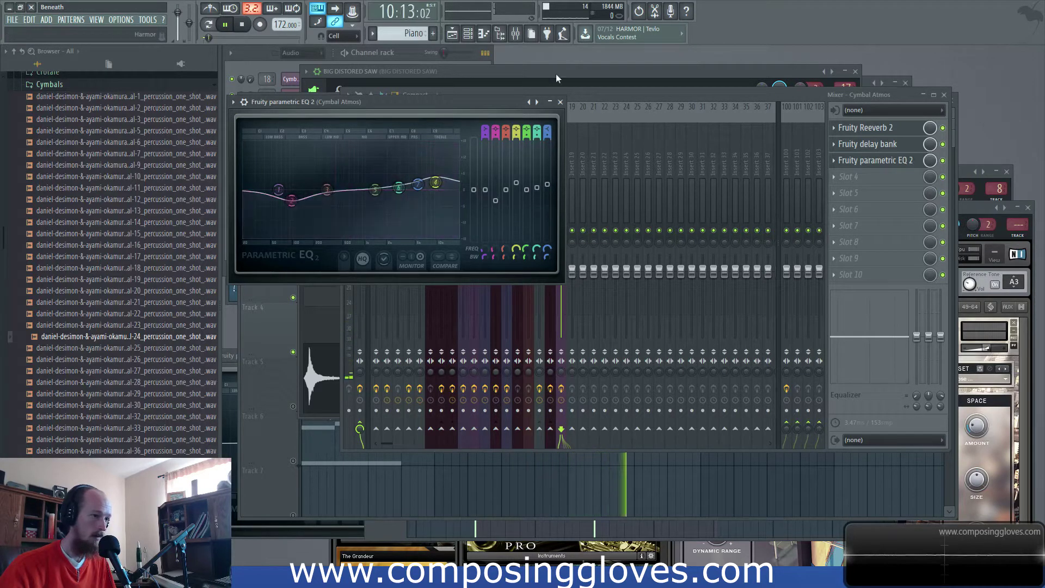
Unsolo the cymbal tracks in the playlist and play the intro from the start with all layers
click(258, 339)
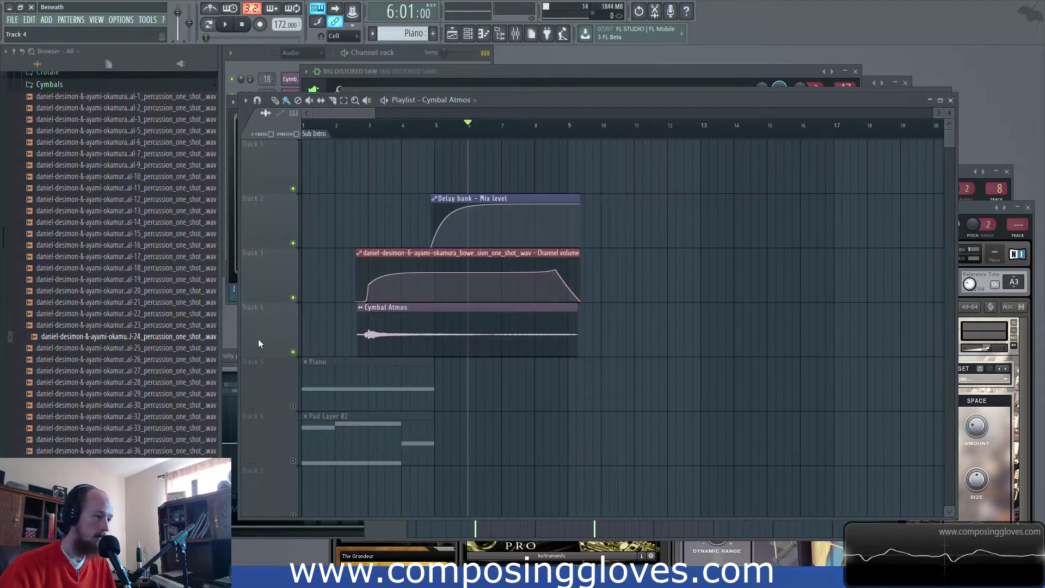
right_click(293, 354)
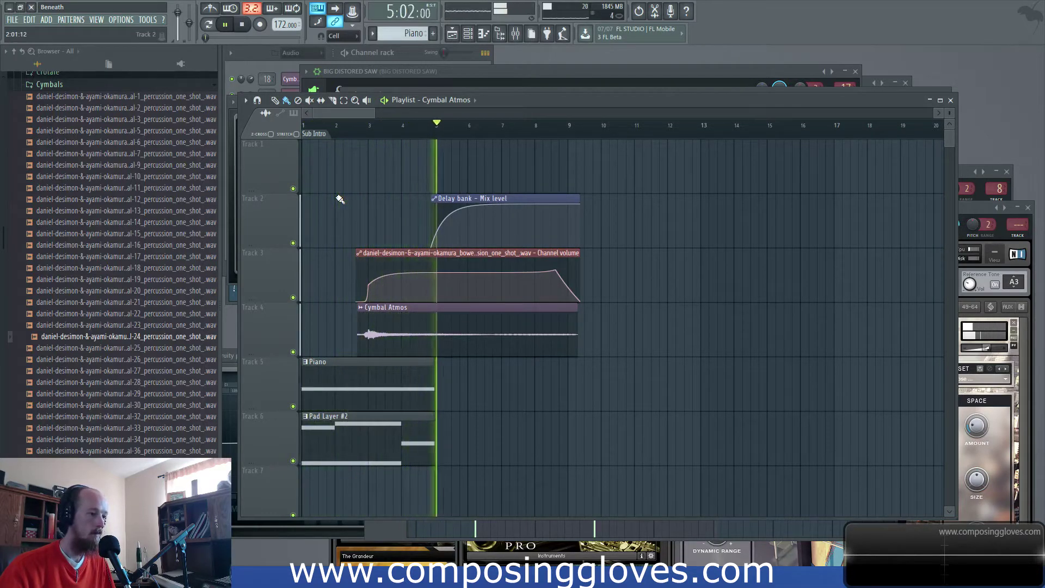
key(space)
Extend the delay mix automation from bar 1 past bar 9, holding zero until bar 5 before rising to 100% near bar 9, and play it
drag(455, 221, 429, 269)
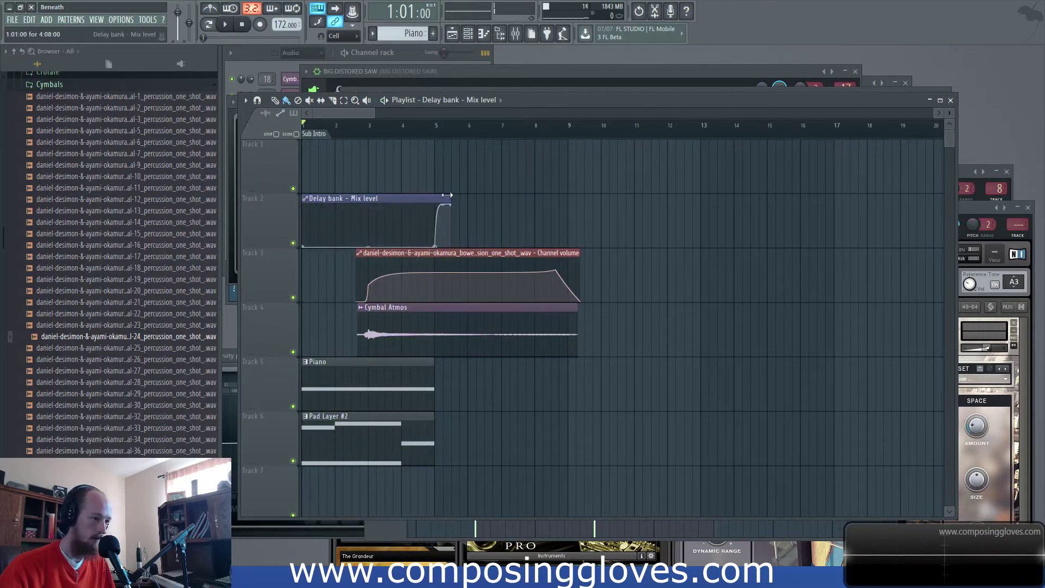
drag(447, 198, 623, 201)
drag(456, 207, 576, 201)
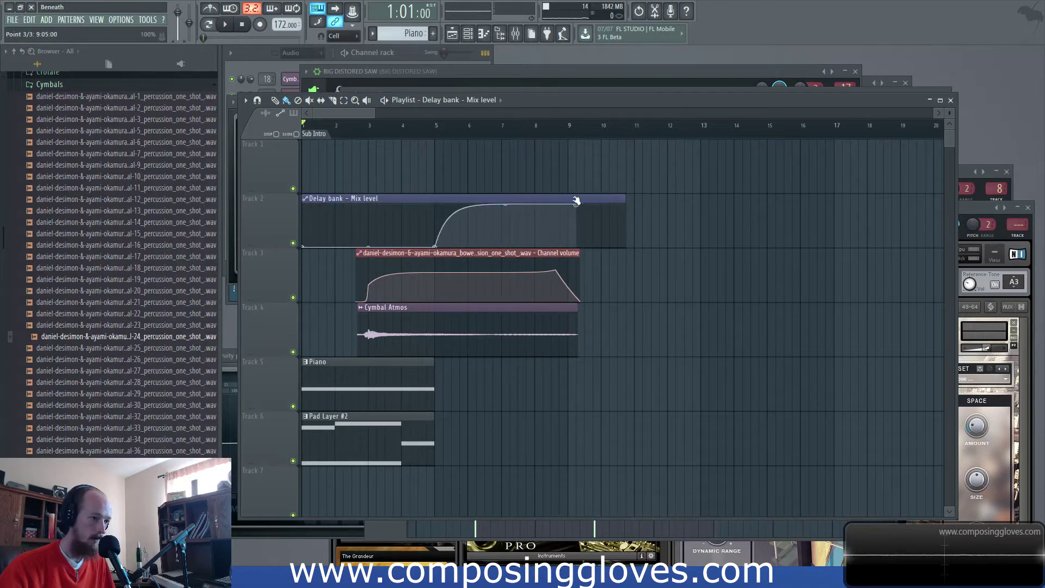
click(500, 204)
key(space)
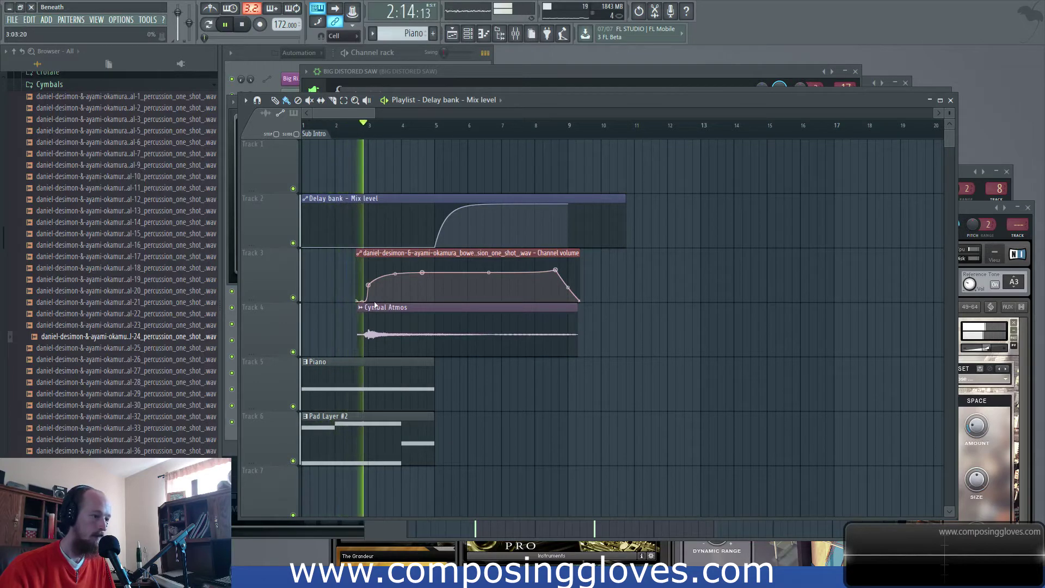
key(space)
Create a new pattern named Intro Hit and show the Unsorted channel group in the channel rack
click(261, 63)
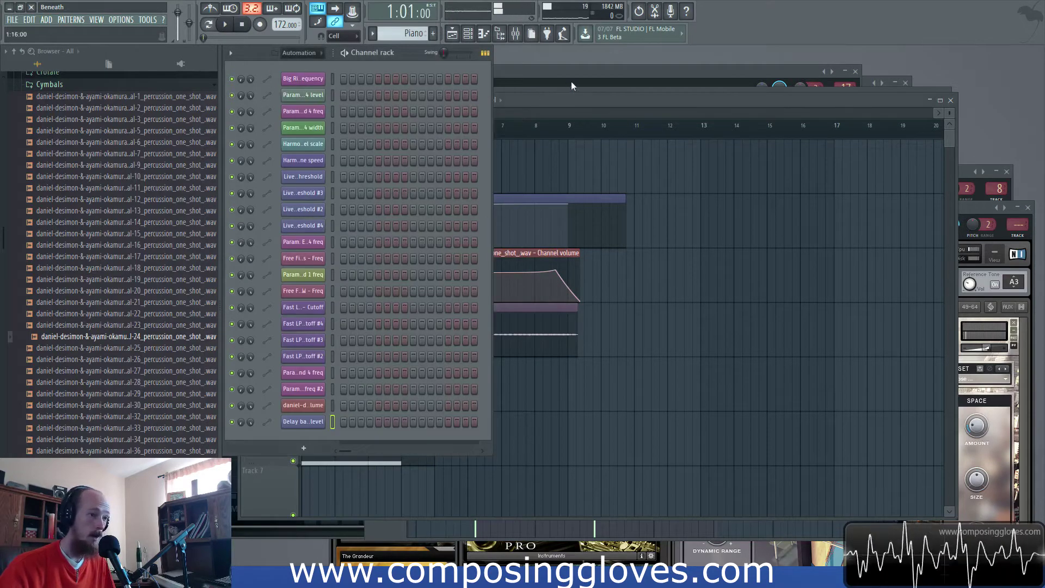
click(570, 80)
click(263, 64)
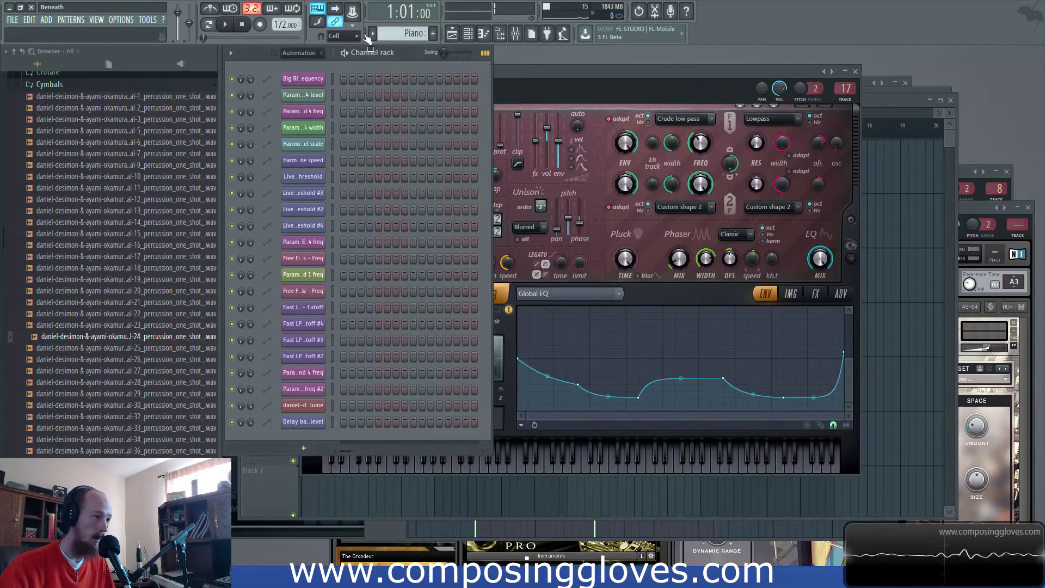
click(434, 34)
click(305, 53)
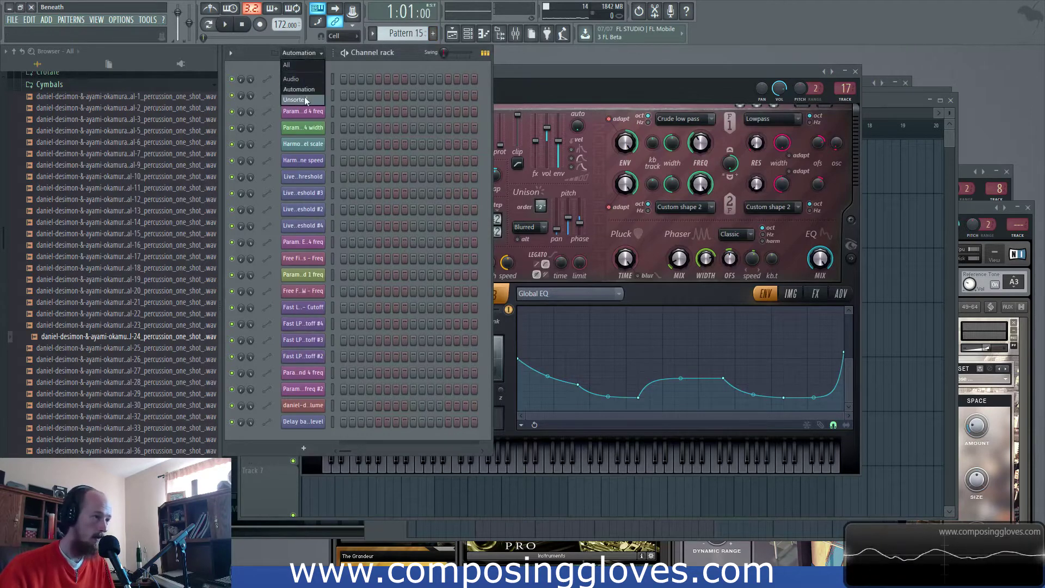
click(301, 99)
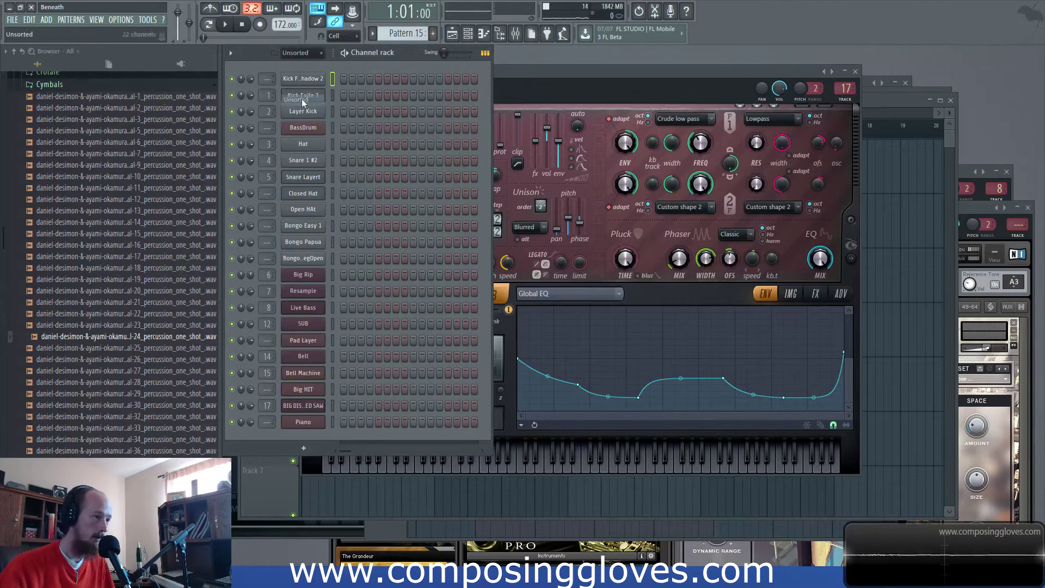
click(417, 33)
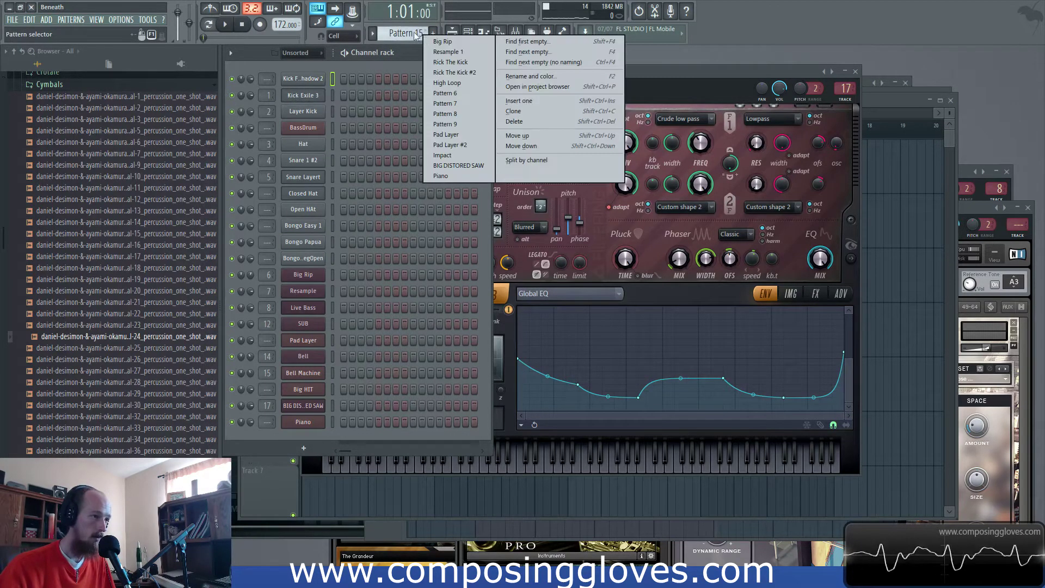
click(530, 77)
text(Intro Hit)
key(Return)
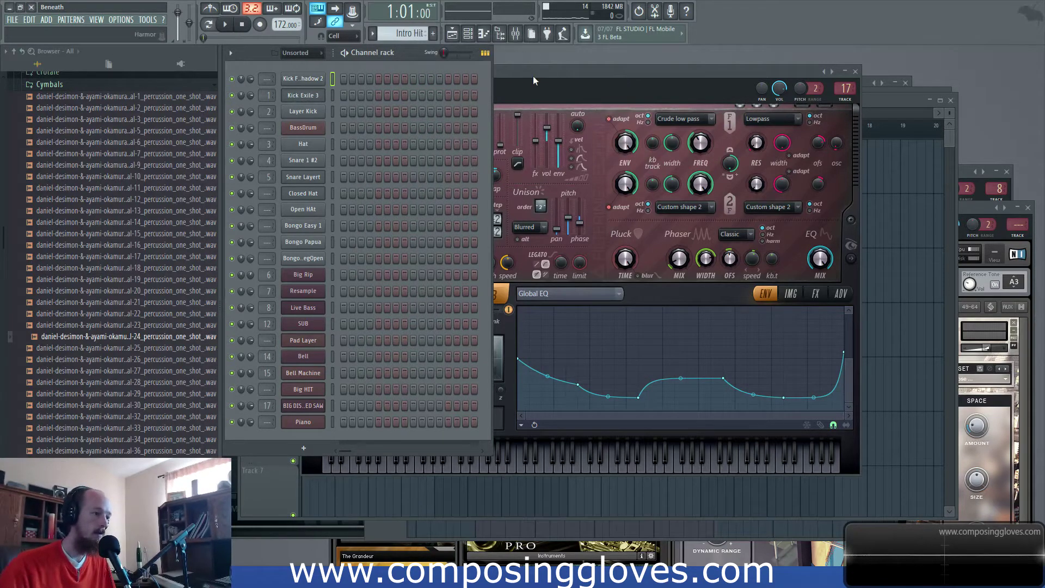
Enter four-bar C4 and D4 notes from bar 1 in the Big HIT piano roll and play the pattern
right_click(320, 393)
click(358, 384)
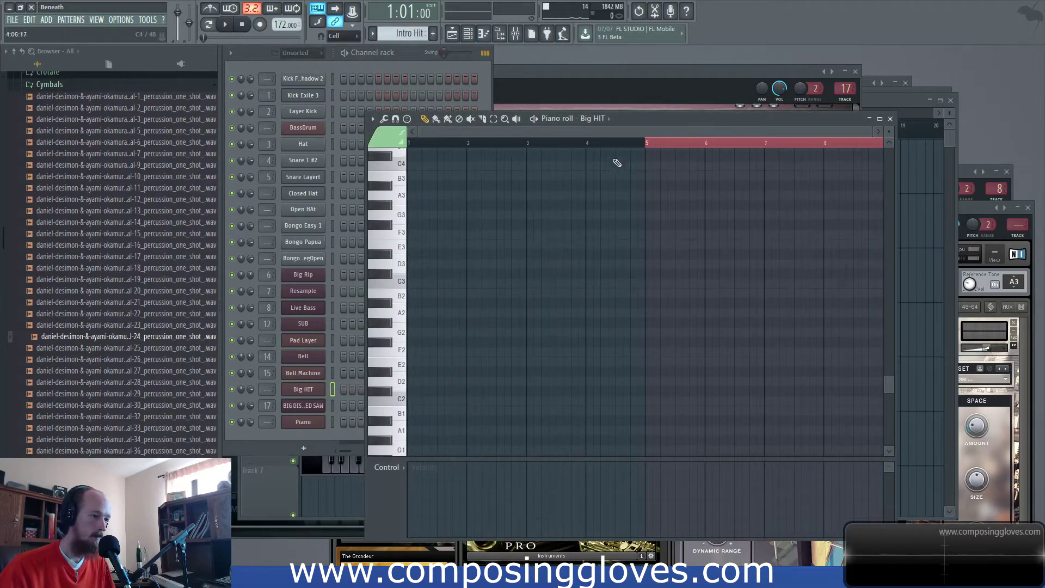
key(ctrl+d)
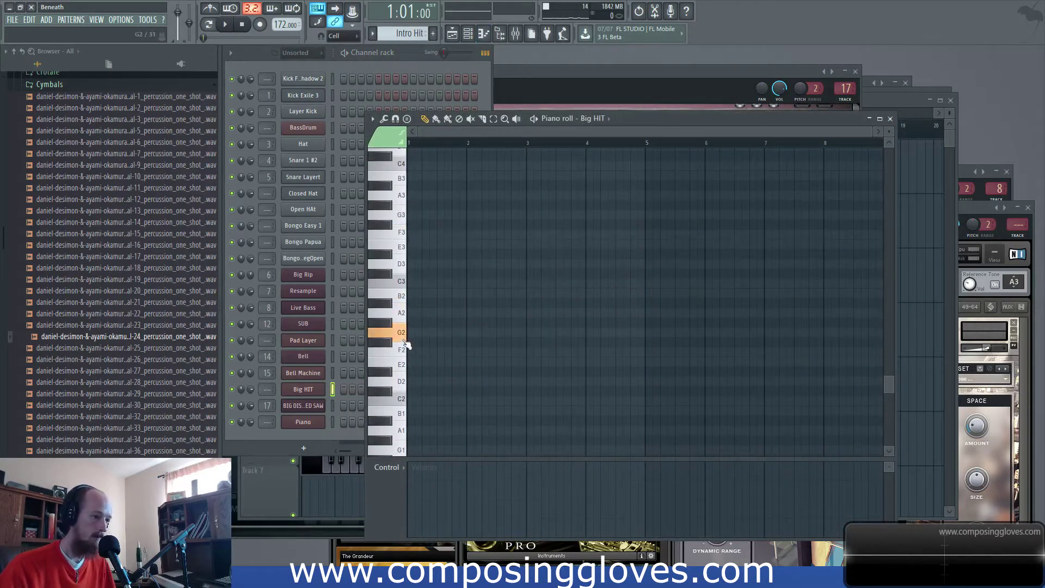
scroll(399, 234, up, 4)
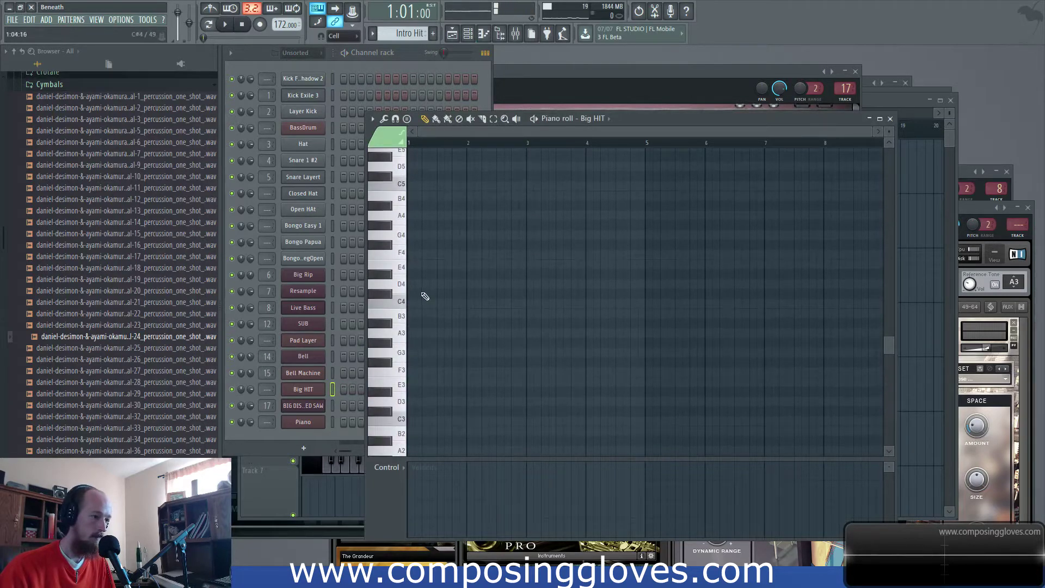
click(424, 301)
click(411, 254)
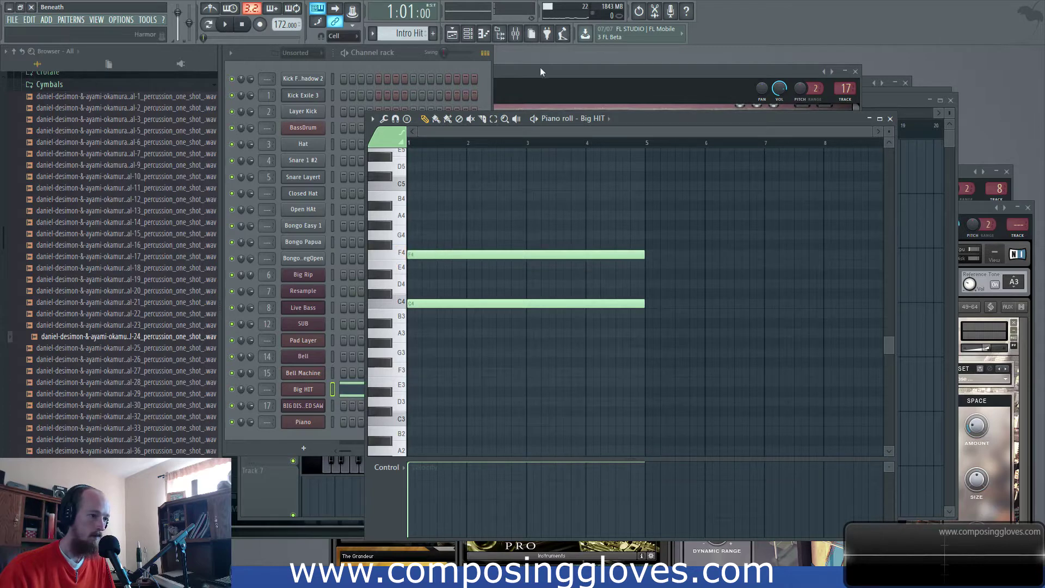
drag(421, 257, 423, 285)
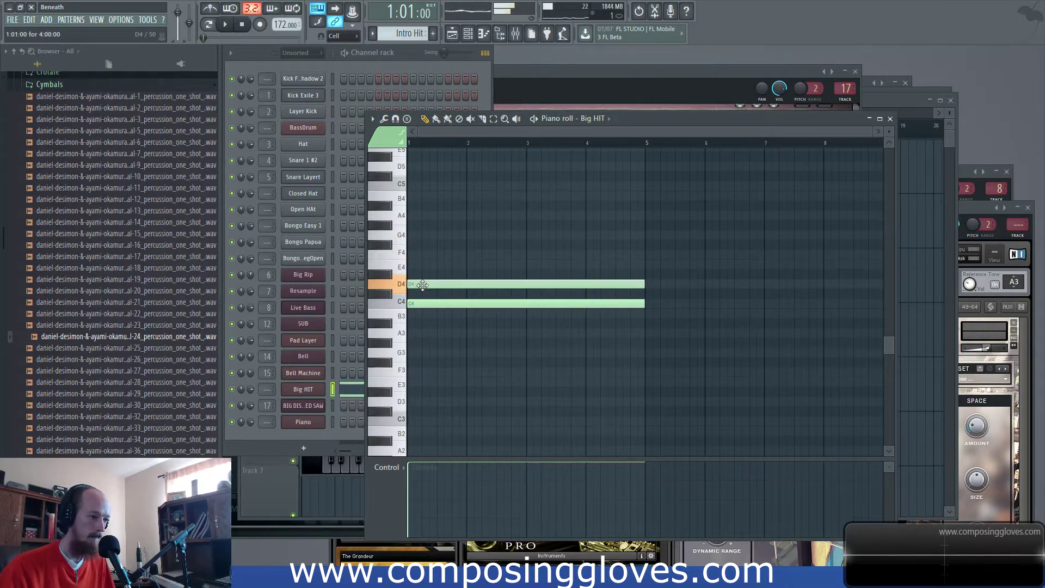
key(space)
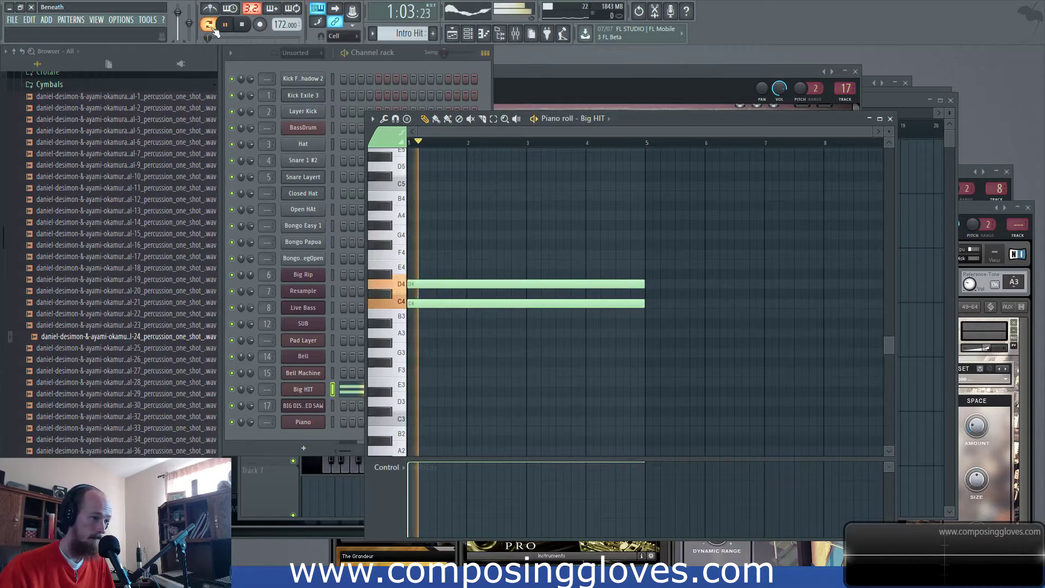
Place the Intro Hit pattern clip on Track 7 of the playlist, starting at bar 3
click(909, 100)
key(space)
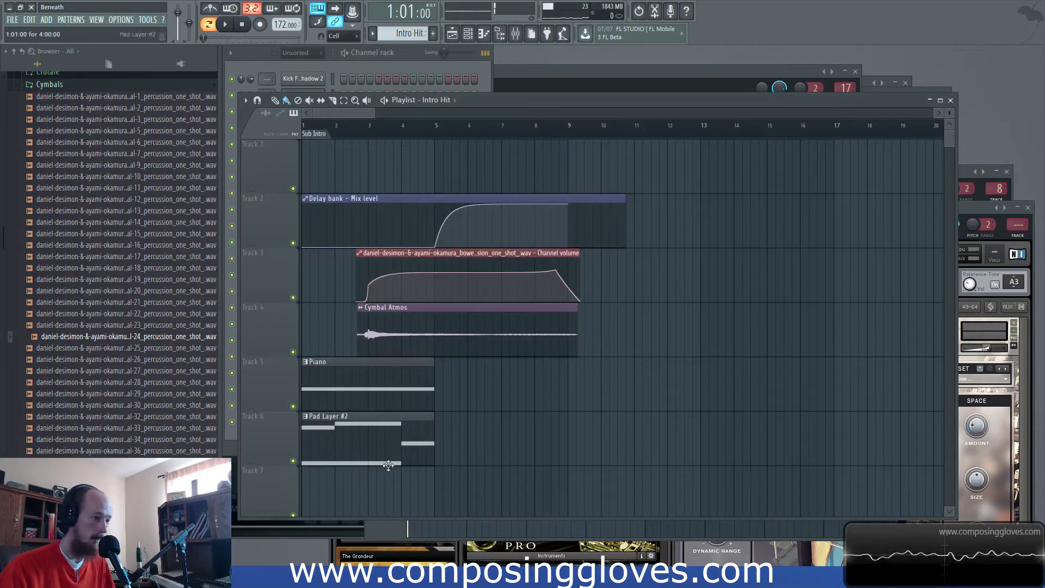
click(384, 492)
drag(407, 492, 399, 493)
scroll(492, 357, up, 1)
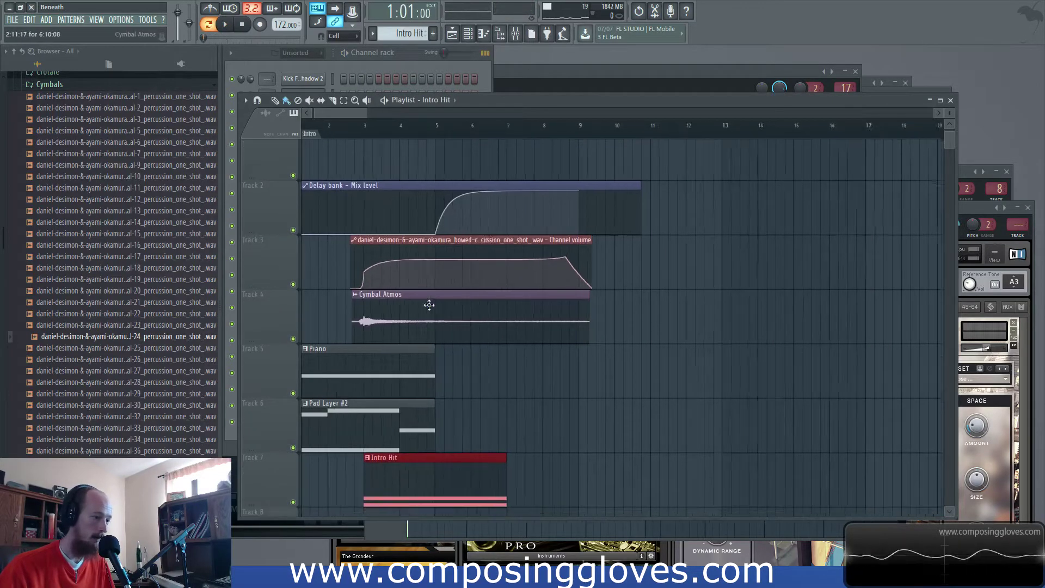
scroll(429, 305, up, 2)
Switch playback to song mode and play the intro from the start with the Intro Hit clip
key(space)
click(209, 24)
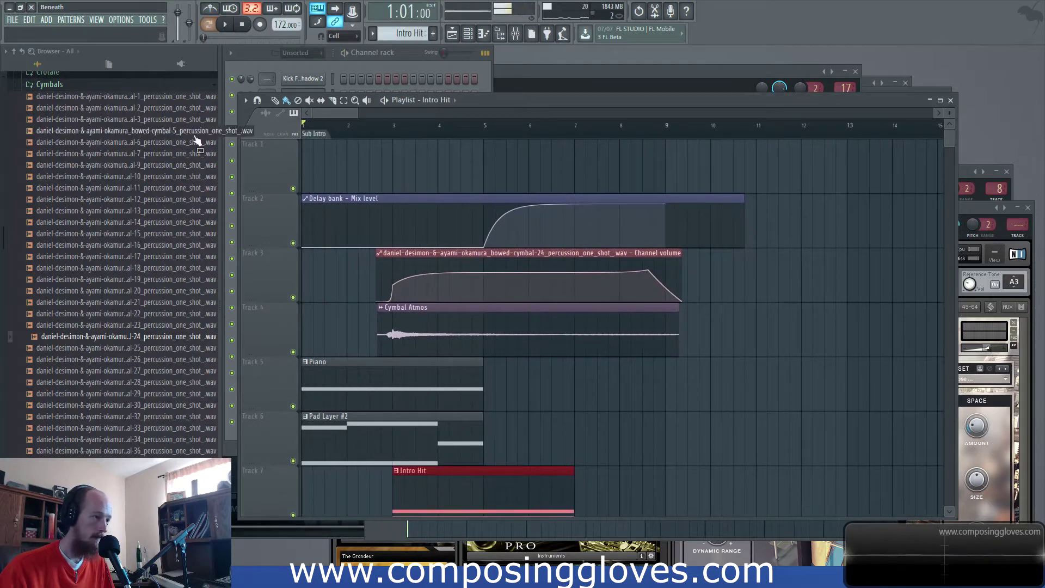
key(space)
scroll(345, 206, down, 1)
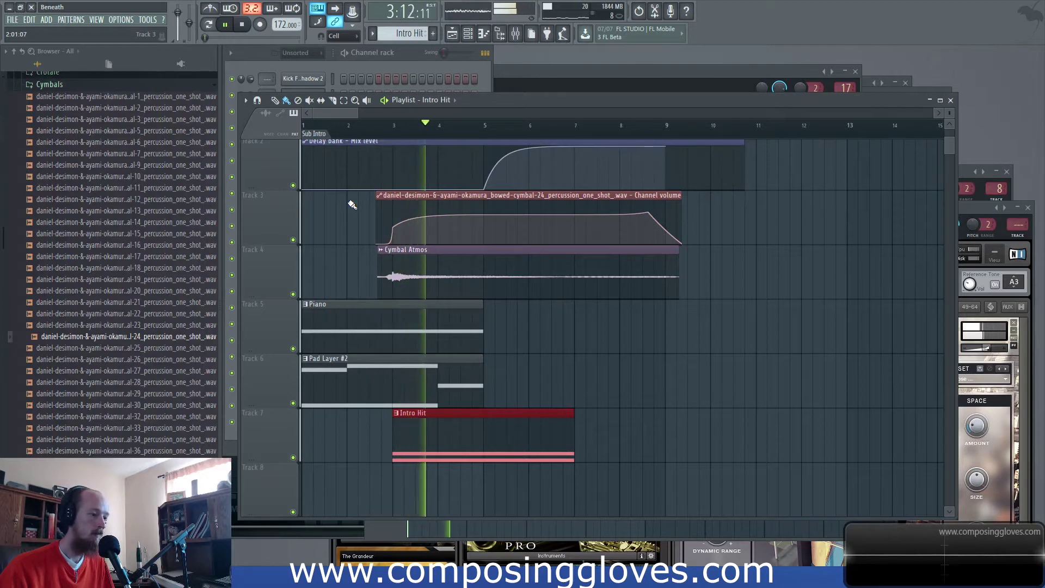
key(space)
Shorten the Big HIT C4 and D4 notes to one bar and play the intro
double_click(483, 441)
drag(446, 282, 772, 323)
drag(596, 353, 639, 377)
drag(615, 324, 469, 346)
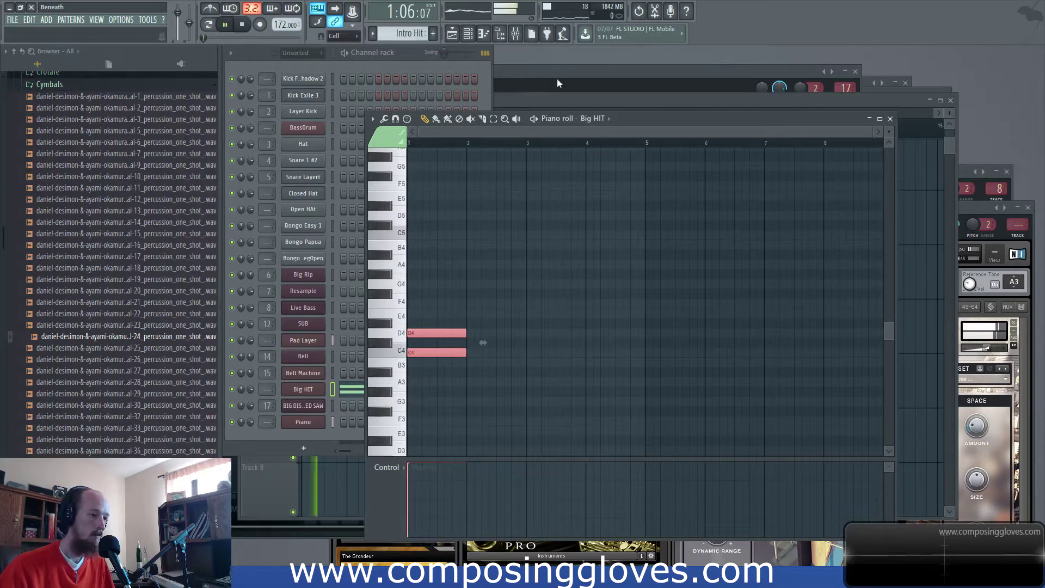
click(557, 101)
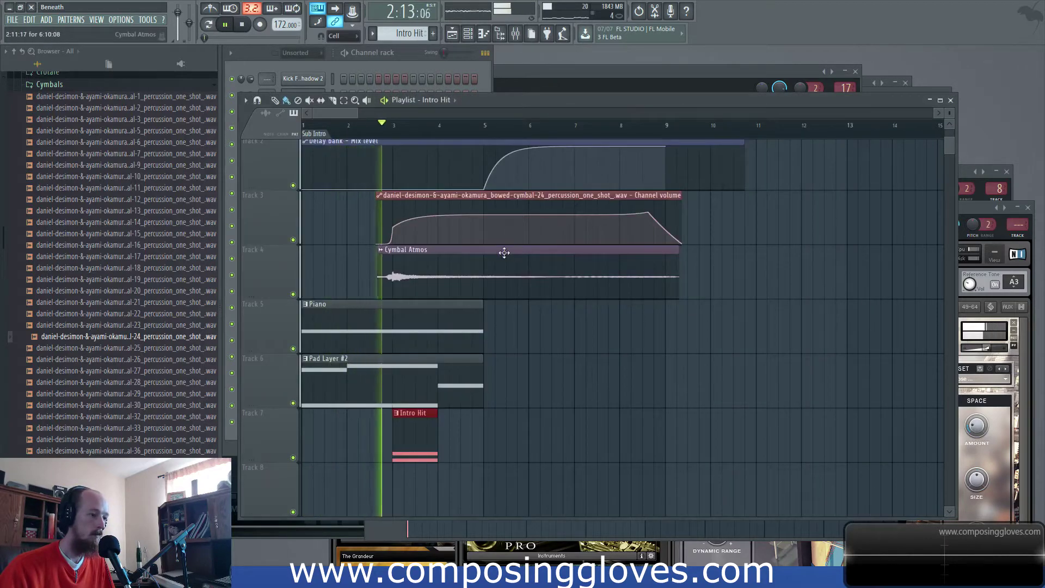
key(space)
Set the length of both Big HIT notes, C4 and D4, to two bars
double_click(422, 429)
key(ctrl+a)
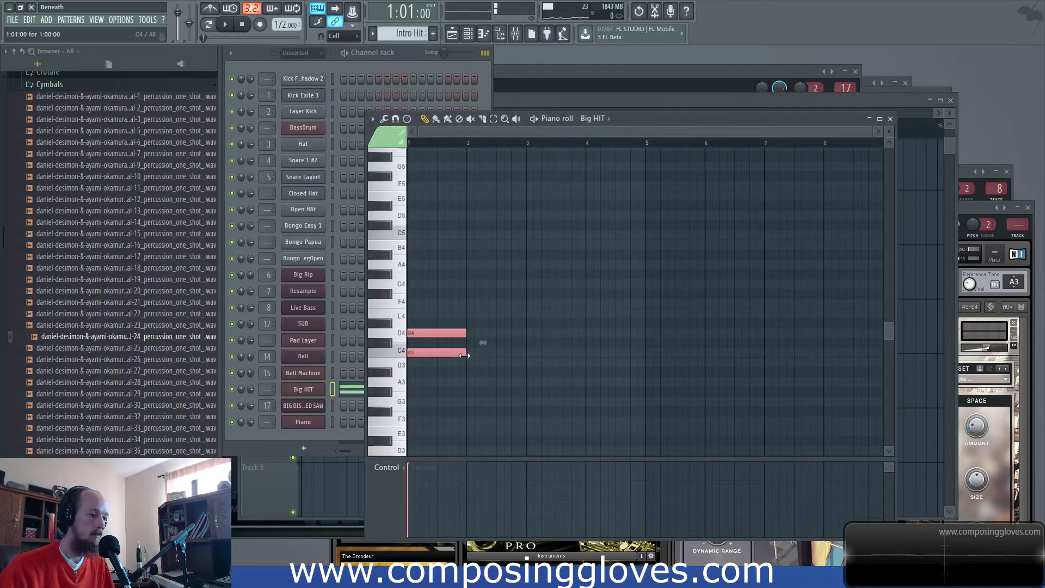
drag(466, 352, 527, 355)
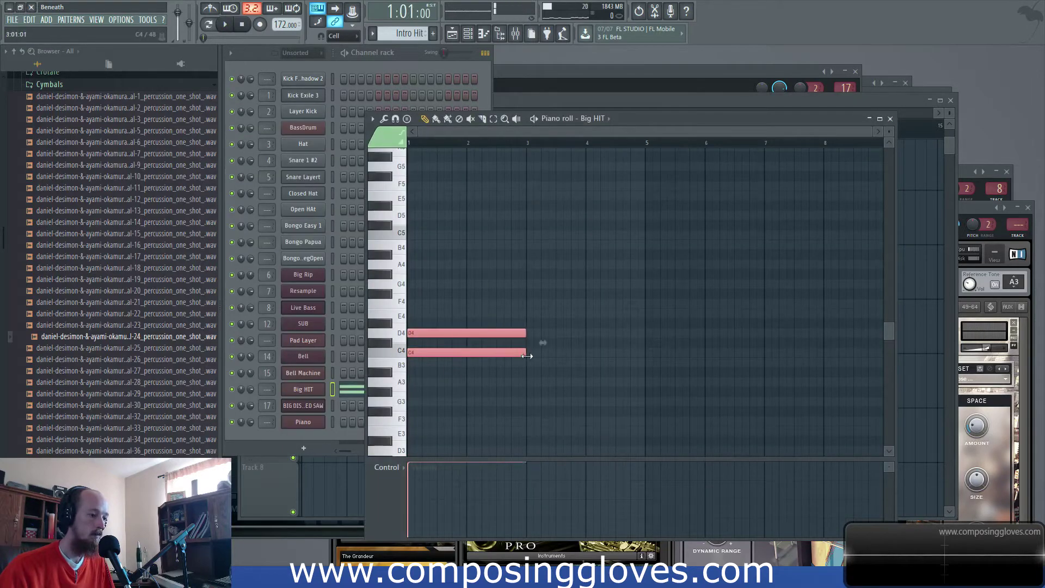
Add short E4 and C5 notes at the end of bar 2 in the Big HIT piano roll, playing the intro to check the figure
click(521, 312)
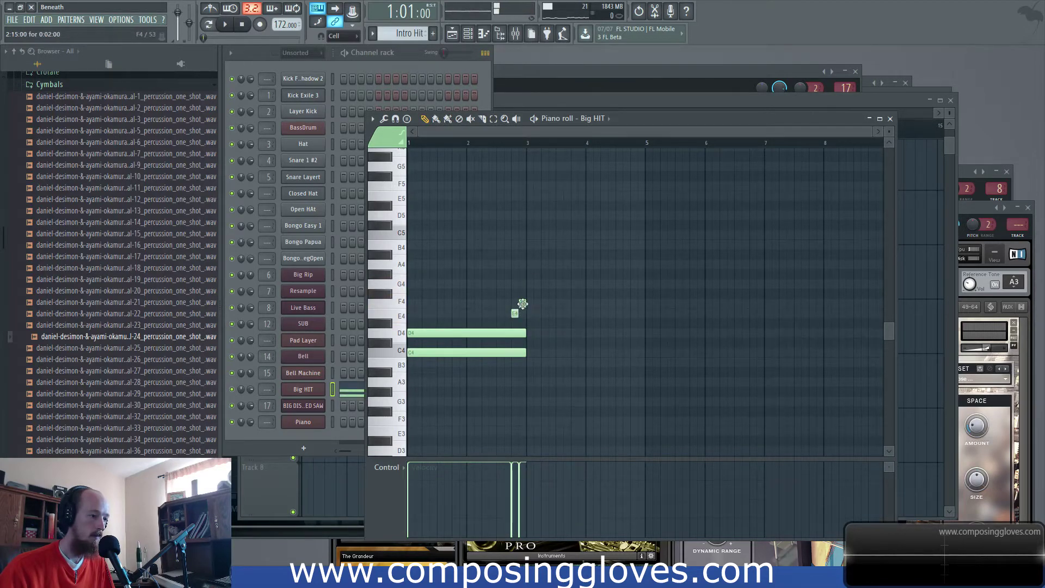
click(410, 142)
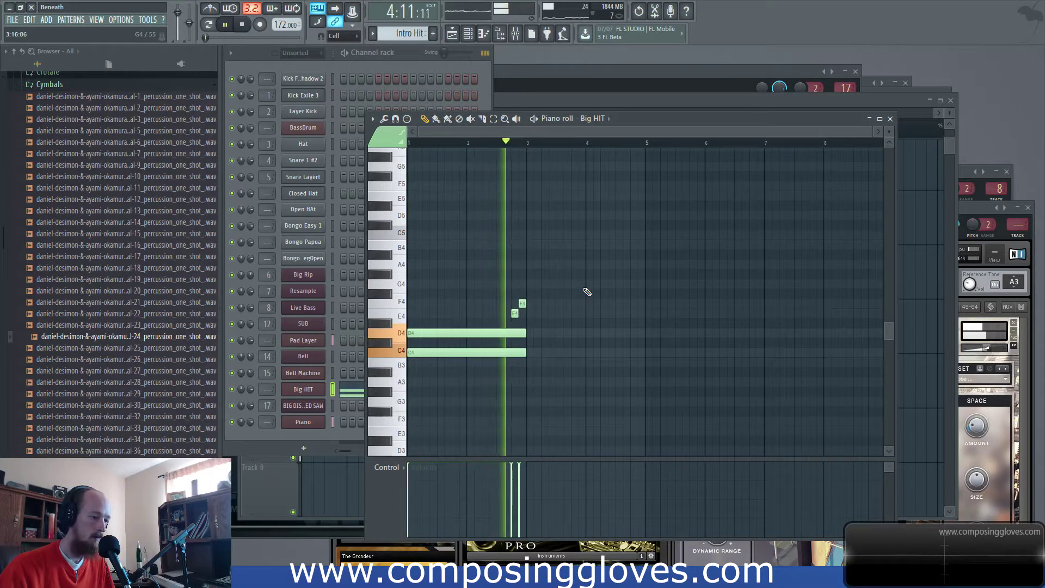
key(space)
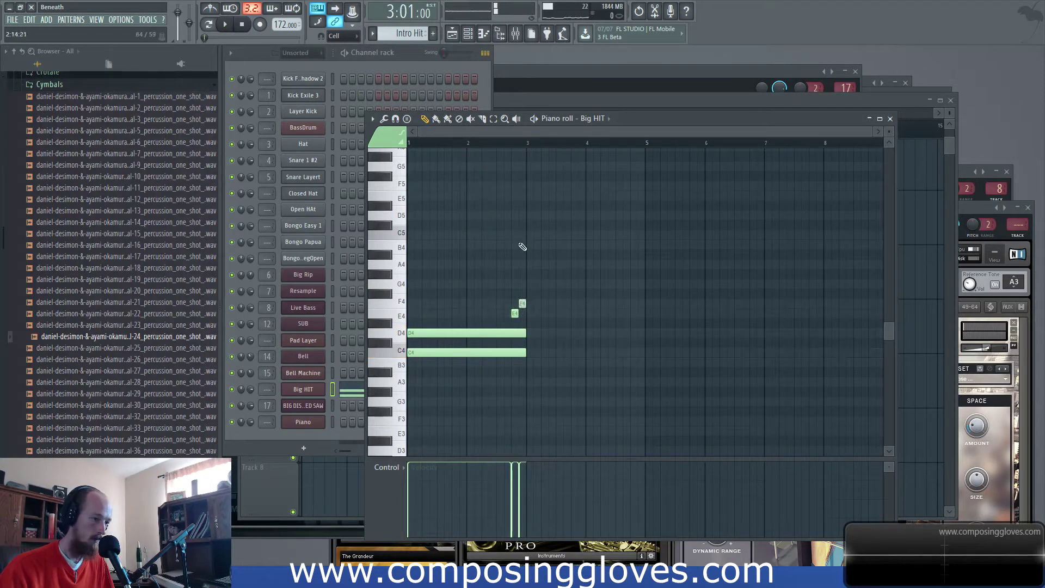
right_click(522, 303)
key(space)
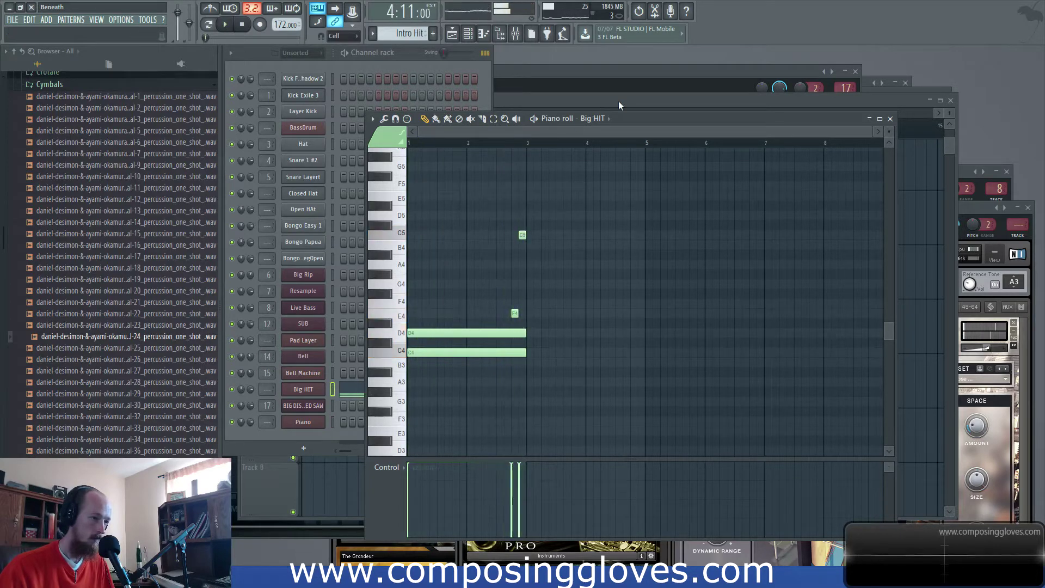
Extend the Intro Hit clip on Track 7 so that it ends at bar 9
click(706, 99)
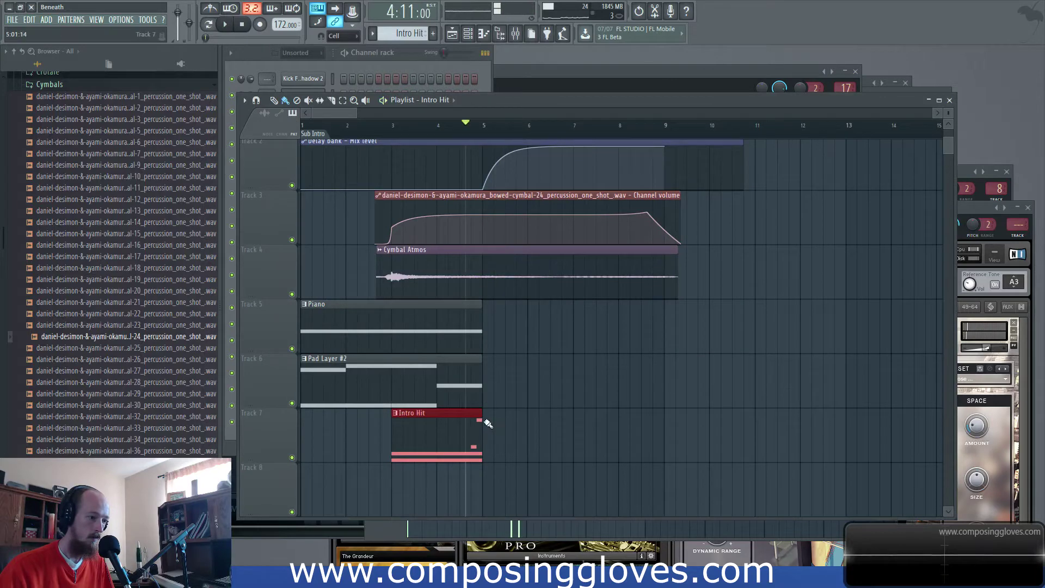
drag(487, 423, 619, 430)
right_click(620, 431)
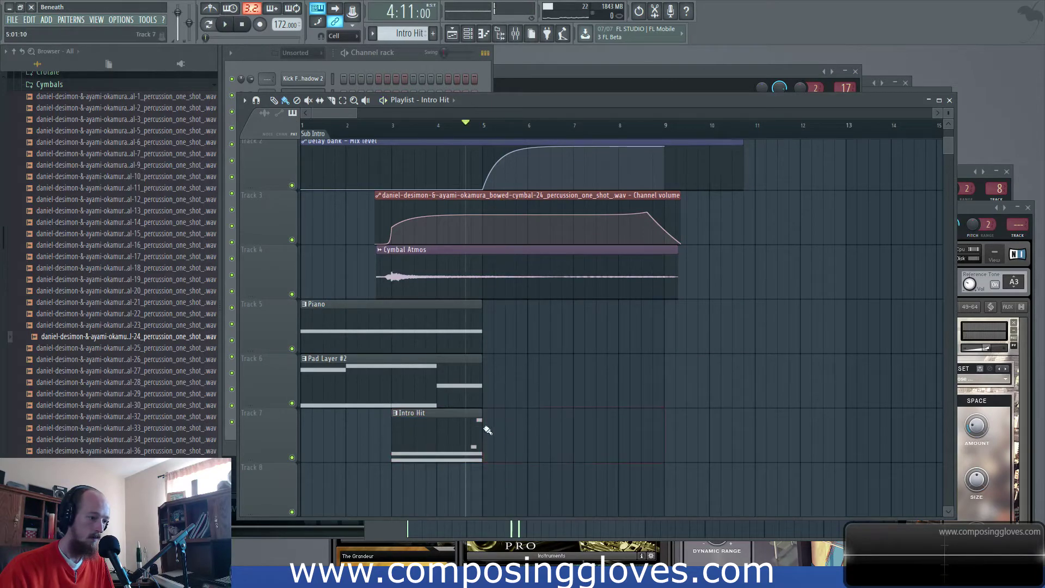
drag(488, 430, 616, 427)
Add a two-bar C#5 note at bar 3 of the Big HIT piano roll and play the intro
double_click(657, 427)
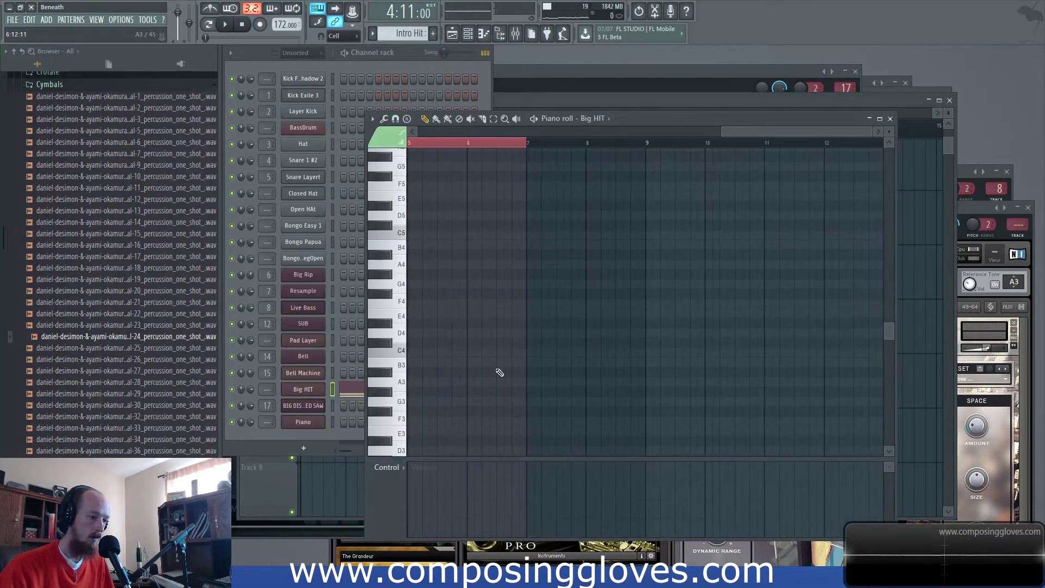
click(529, 262)
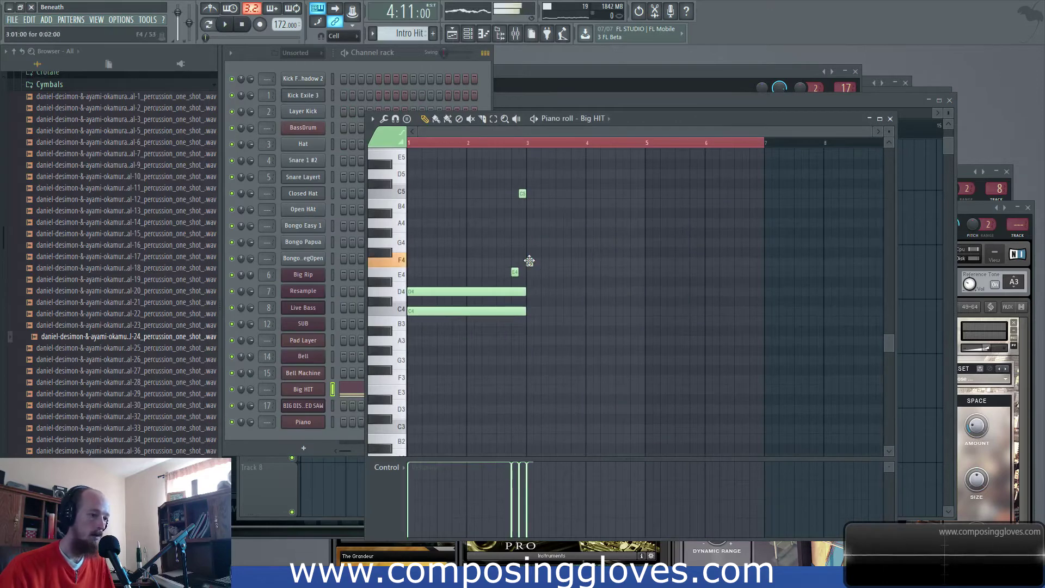
drag(621, 264, 610, 183)
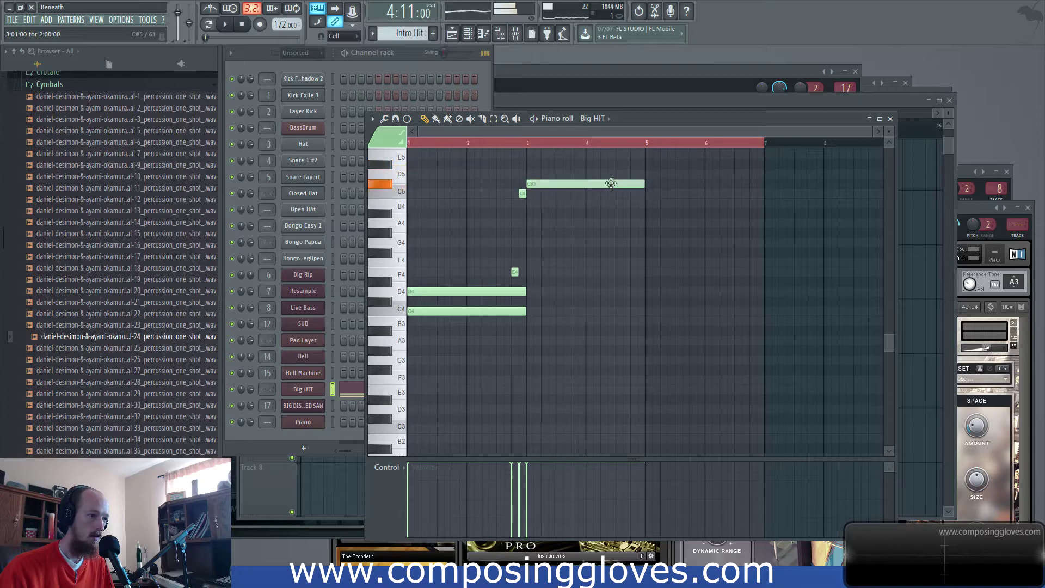
click(640, 100)
key(space)
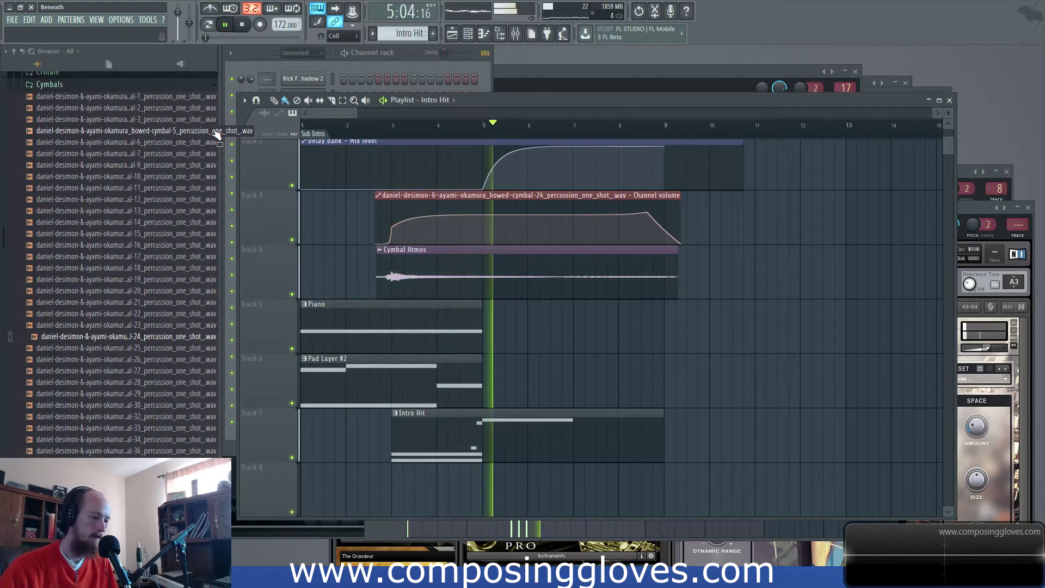
Lengthen the Big HIT C4 note to four bars and play the intro from the start
double_click(522, 449)
key(space)
click(638, 99)
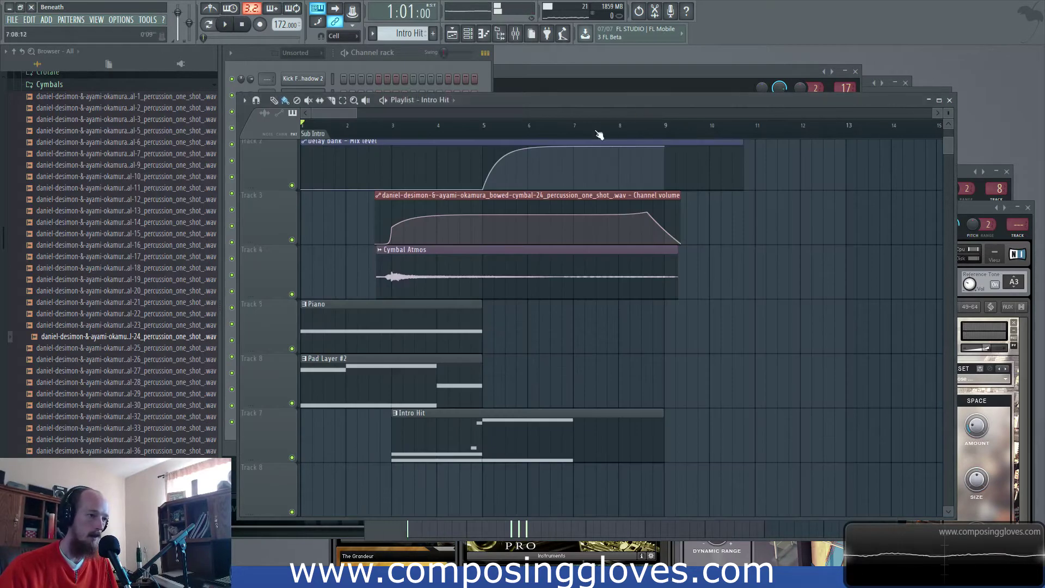
key(space)
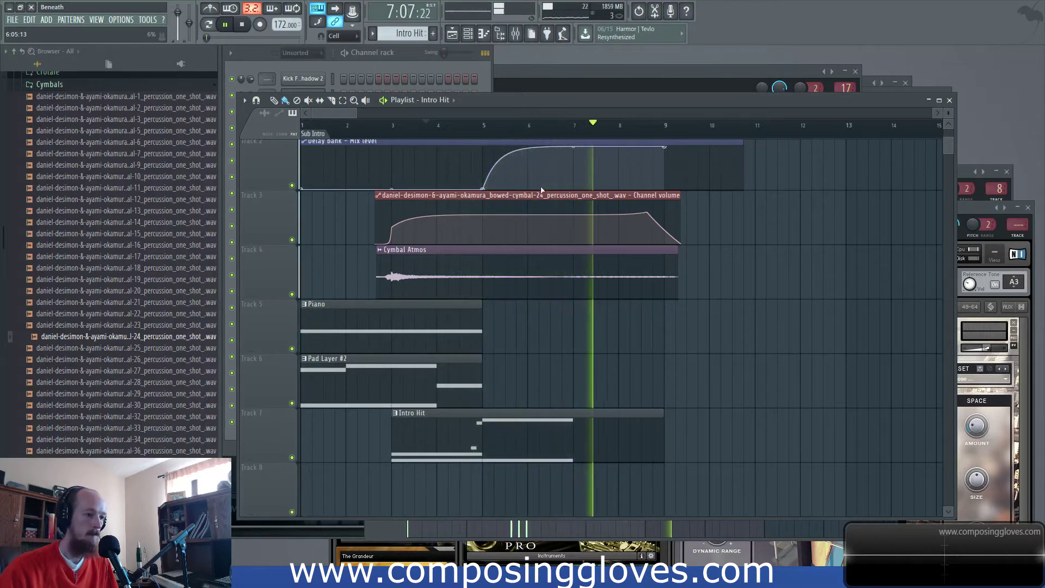
key(space)
Copy the Pad Layer #2 clip to bar 9 on Track 6 and extend the Piano clip on Track 5 to end at bar 9
scroll(797, 216, down, 2)
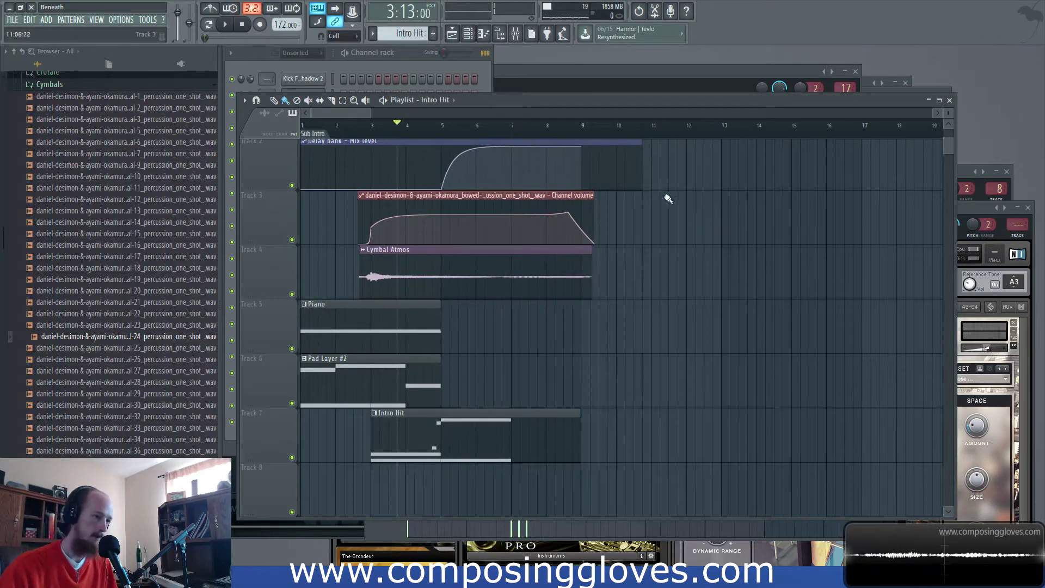
scroll(669, 200, up, 2)
drag(595, 135, 860, 170)
scroll(543, 399, down, 1)
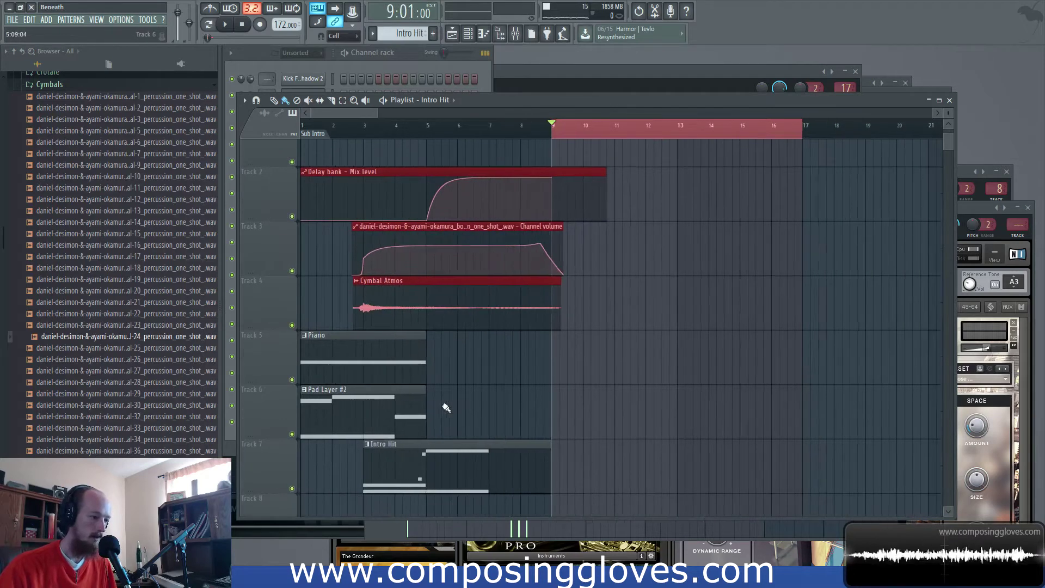
drag(346, 415, 590, 418)
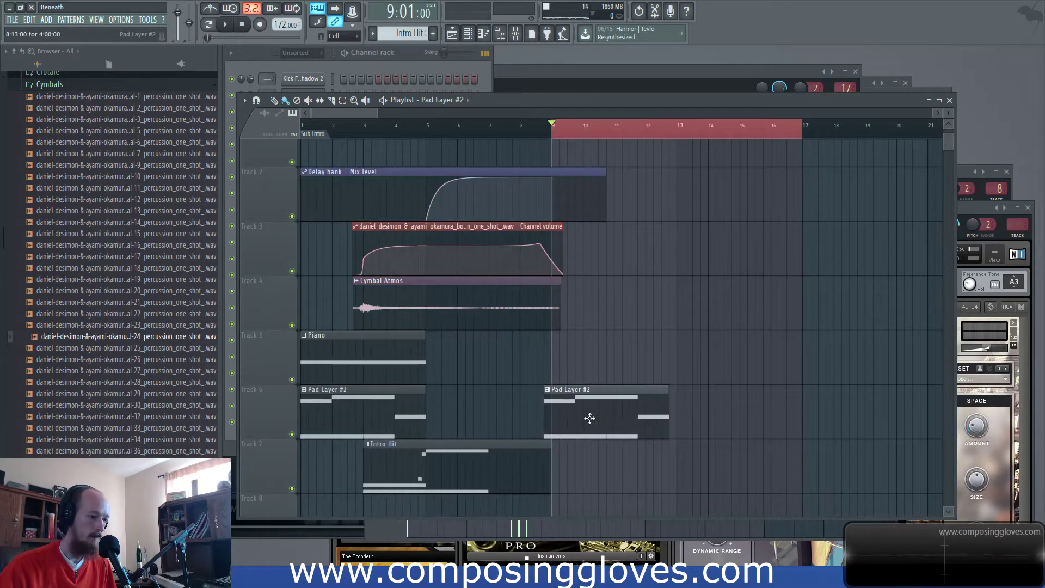
drag(425, 363, 552, 362)
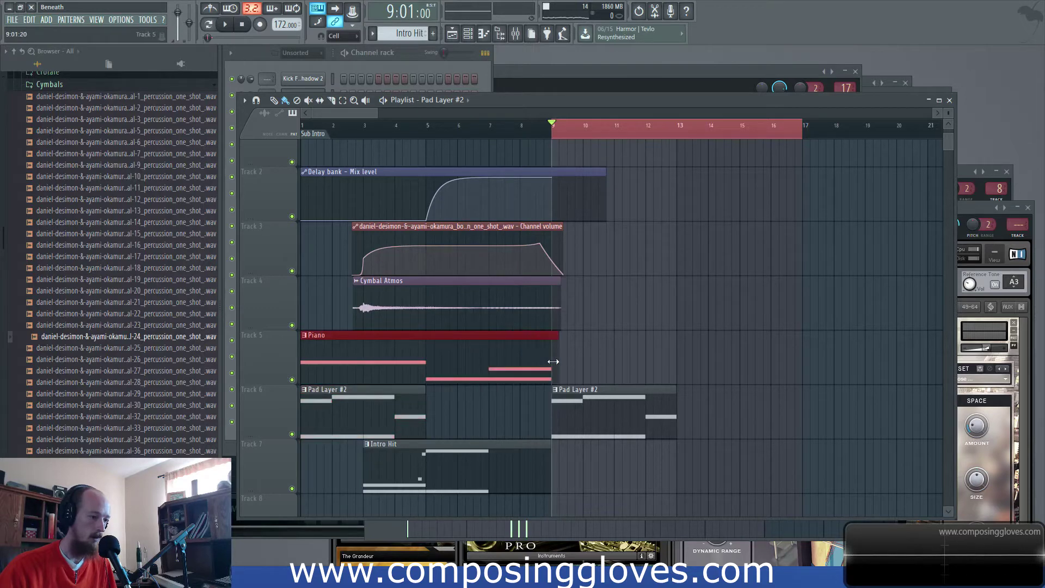
mouse_move(425, 412)
mouse_down()
mouse_move(515, 403)
mouse_move(426, 407)
mouse_up()
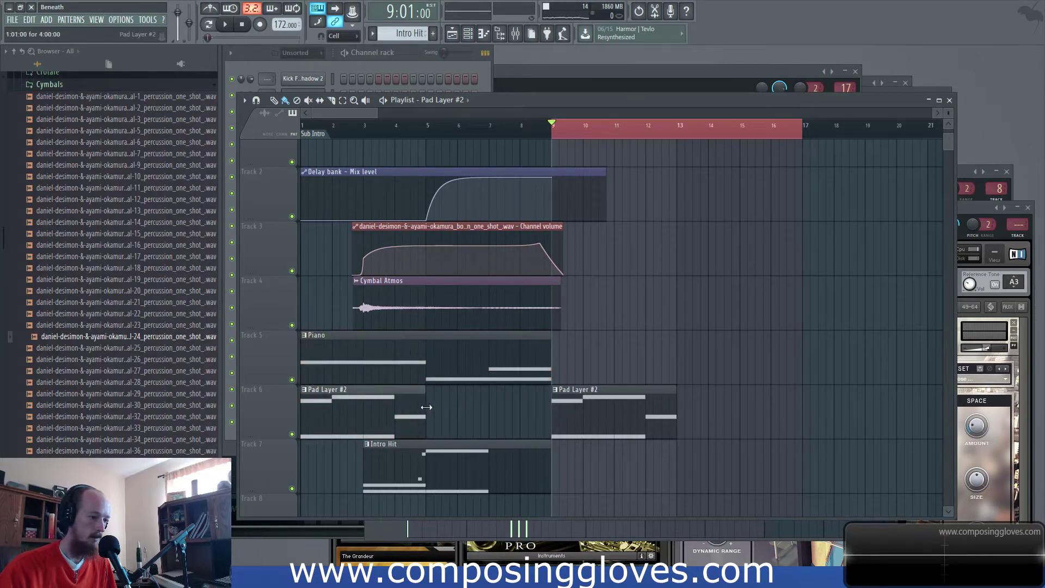
Add two-bar C#4 and F#3 notes at bars 5 and 7 of the Pad Layer piano roll, and play the intro
double_click(343, 411)
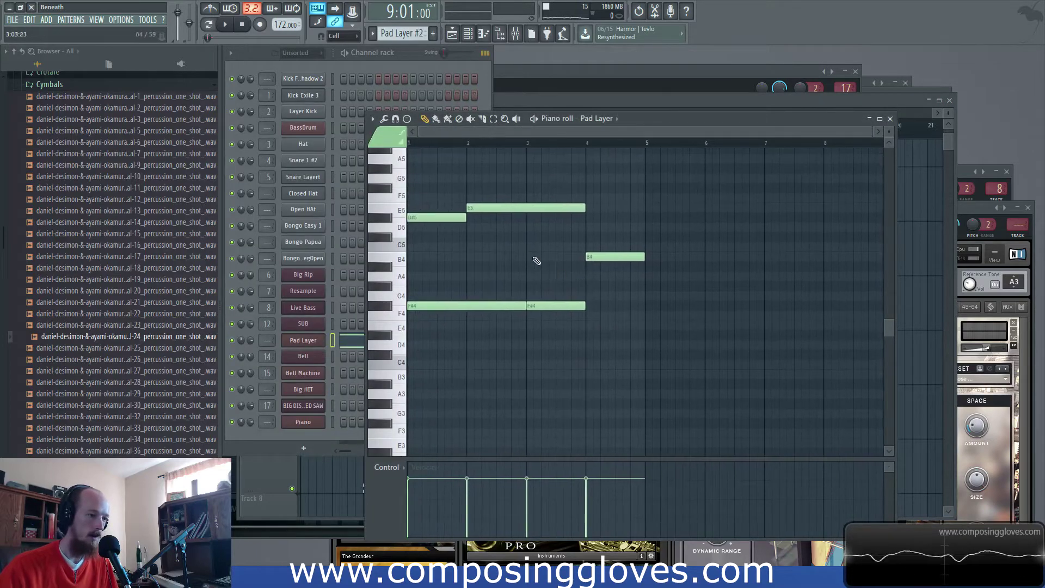
drag(534, 375, 528, 345)
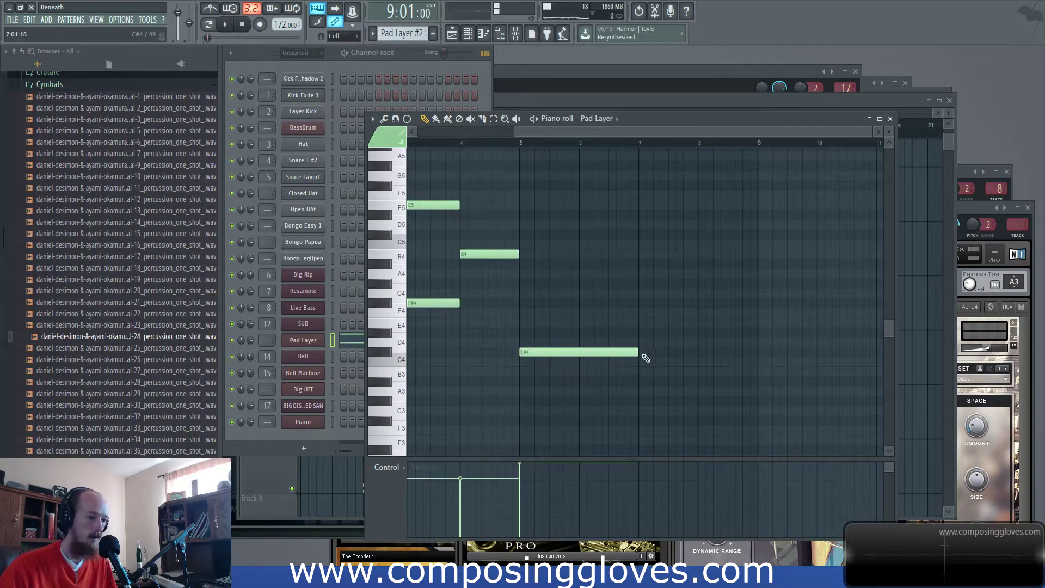
click(645, 420)
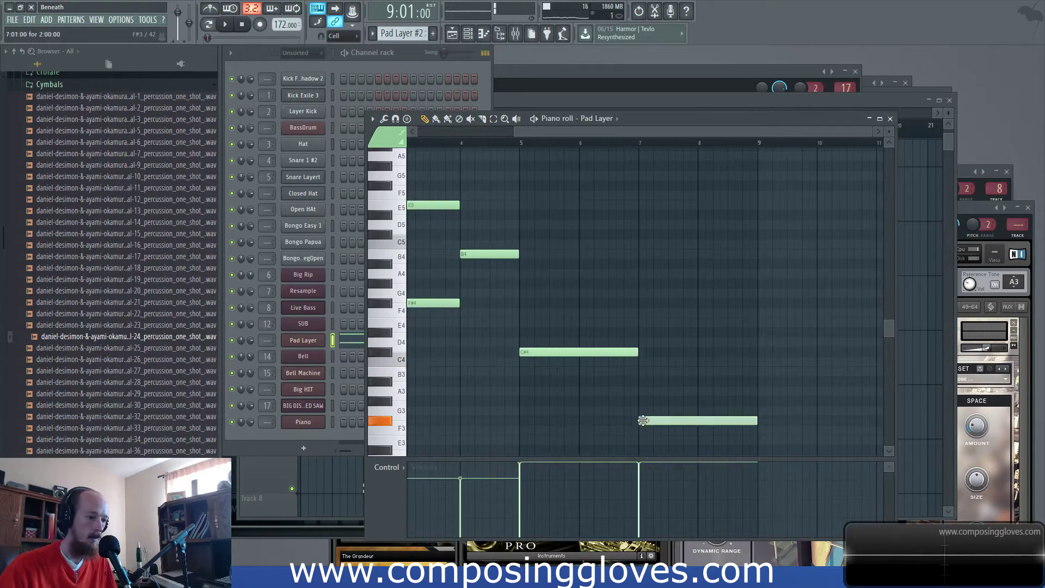
click(642, 100)
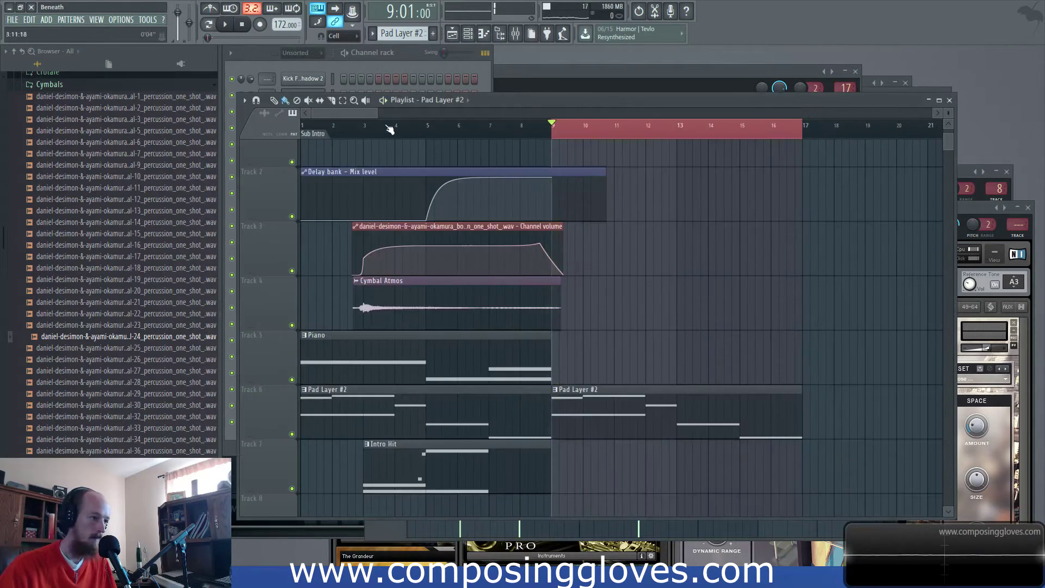
key(space)
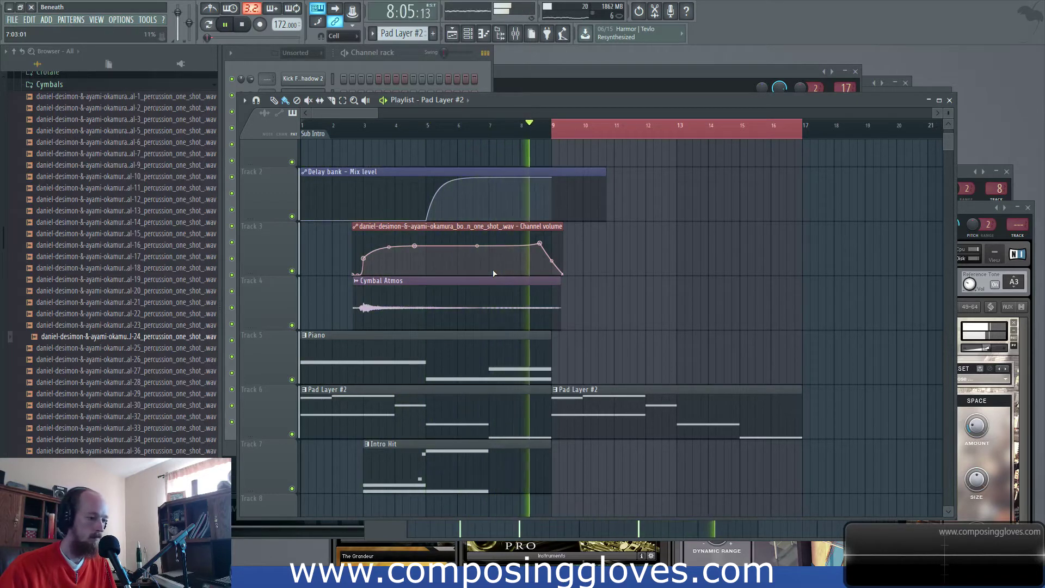
key(space)
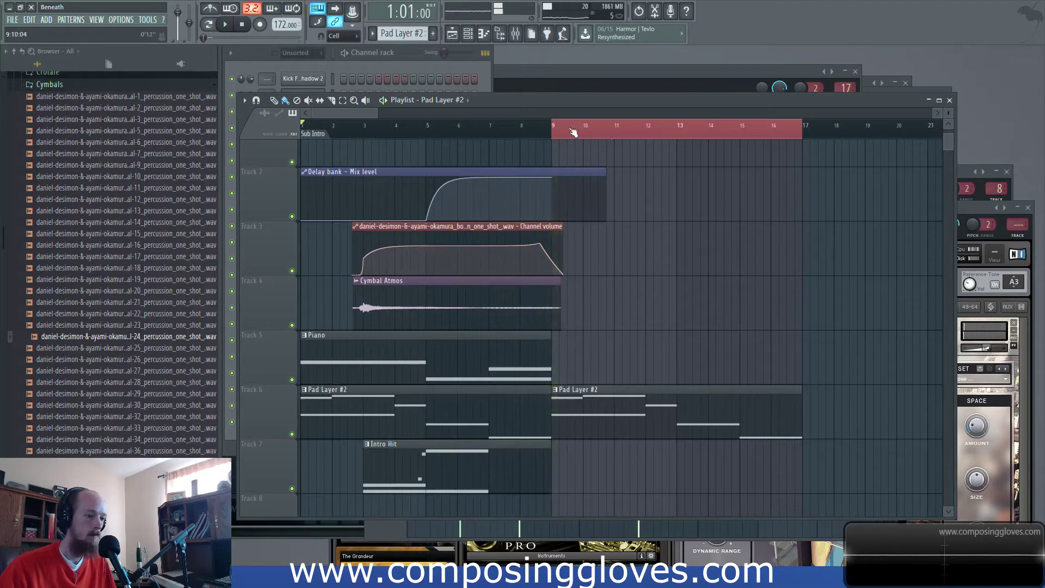
Clear the time selection and copy the eight-bar Piano clip on Track 5 to bar 9
right_click(566, 131)
drag(363, 368, 614, 362)
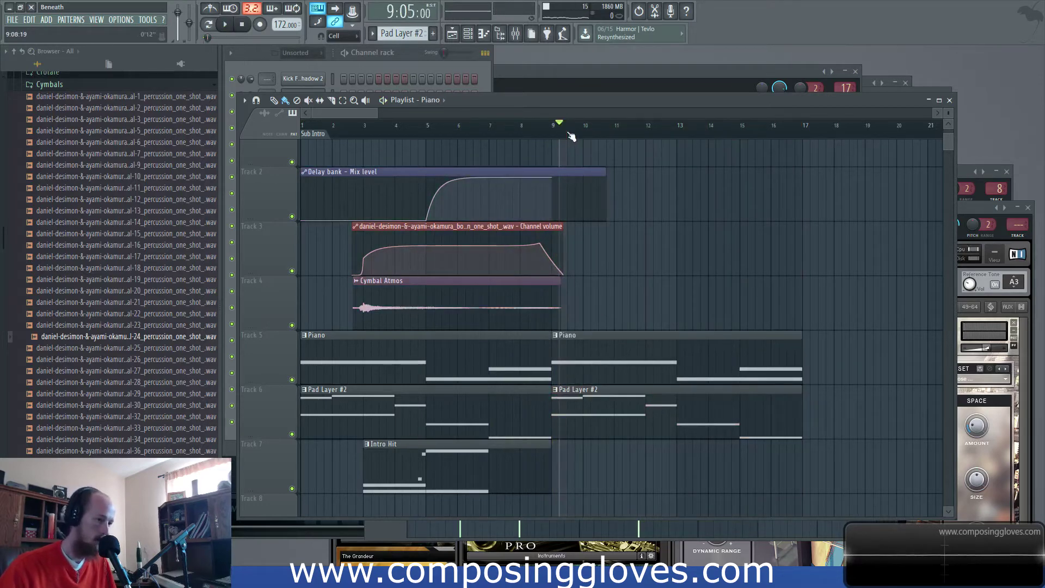
ctrl+scroll(472, 289, down, 2)
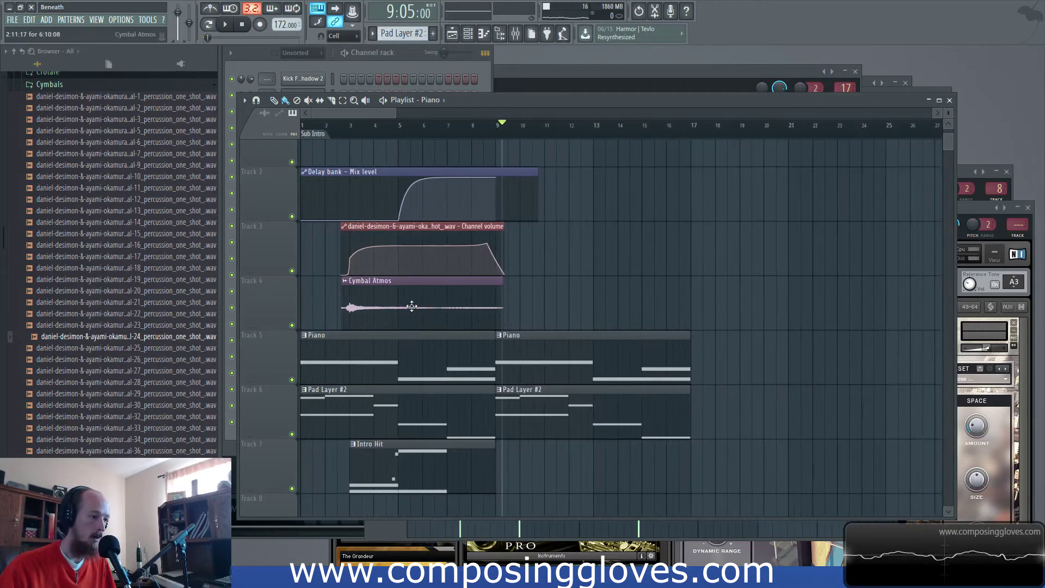
Audition the bowed cymbal one-shots and place bowed-cymbal-51 at bar 9 on Track 8
click(136, 372)
click(136, 405)
click(139, 461)
scroll(140, 457, down, 4)
click(148, 417)
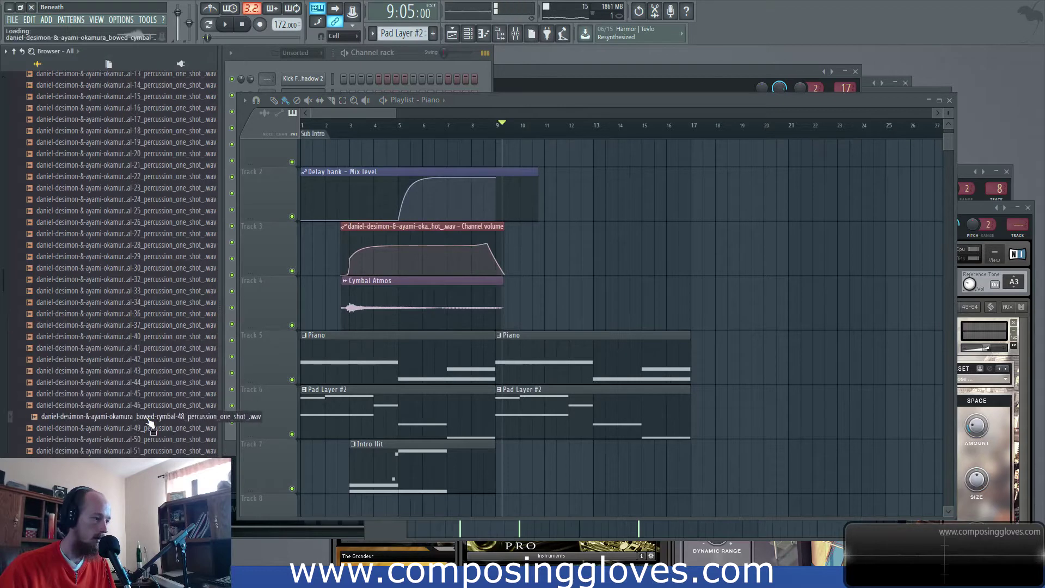
click(151, 453)
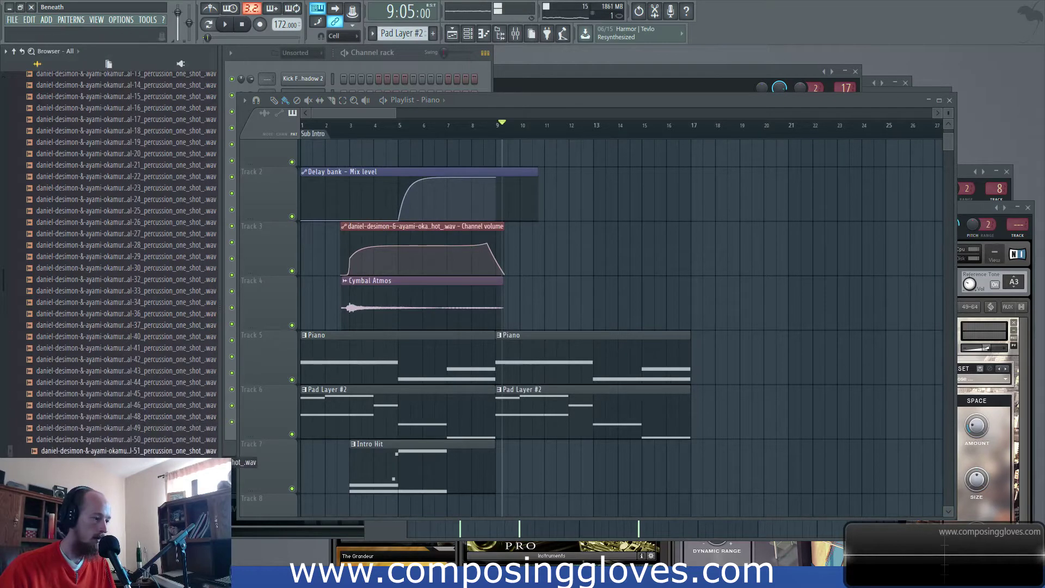
drag(153, 453, 506, 504)
scroll(579, 491, down, 3)
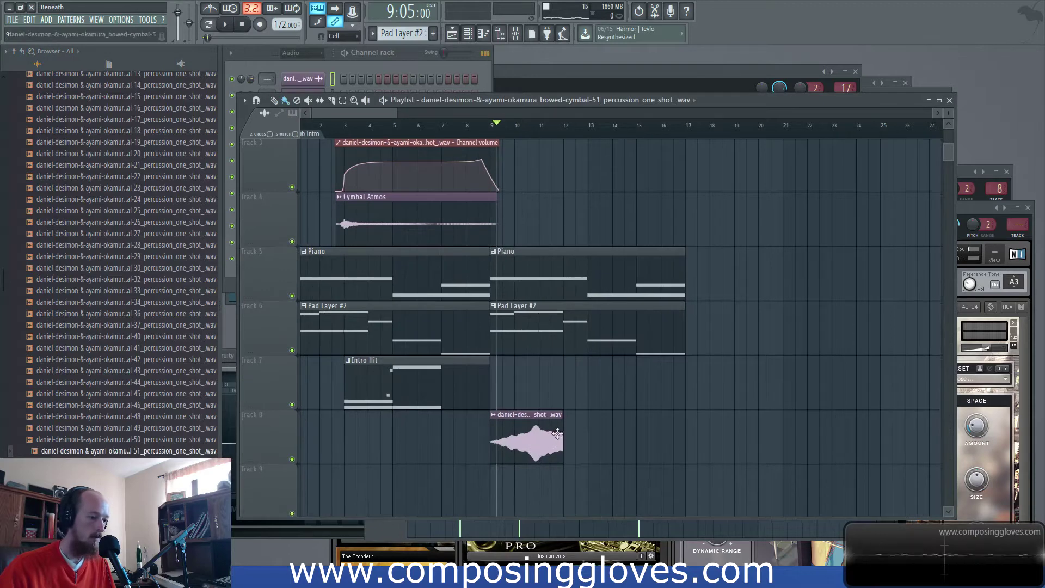
Route the bowed-cymbal-51 channel to the Cymbal Atmos mixer track 18
double_click(557, 434)
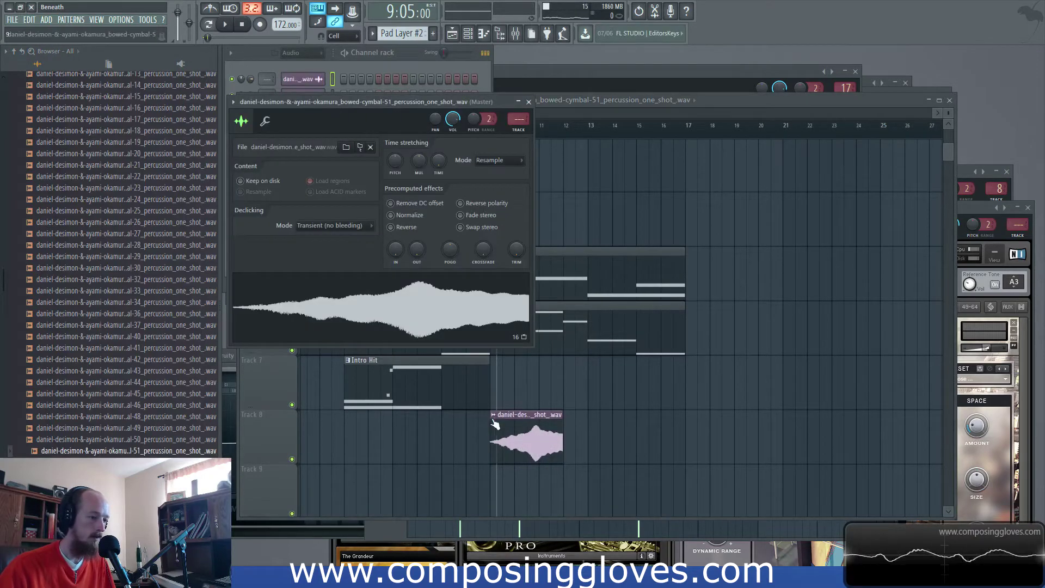
click(625, 112)
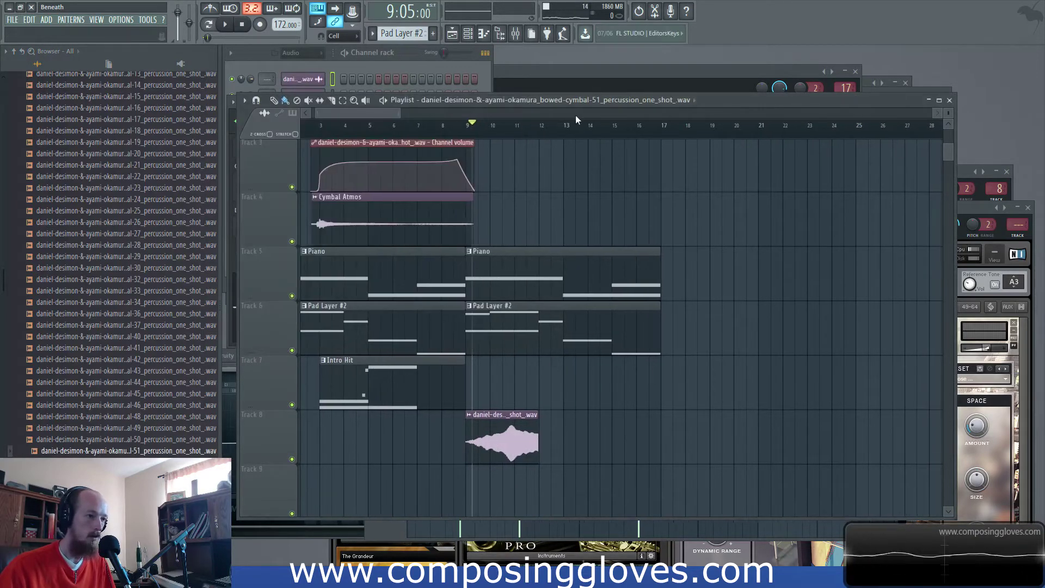
double_click(378, 219)
double_click(524, 444)
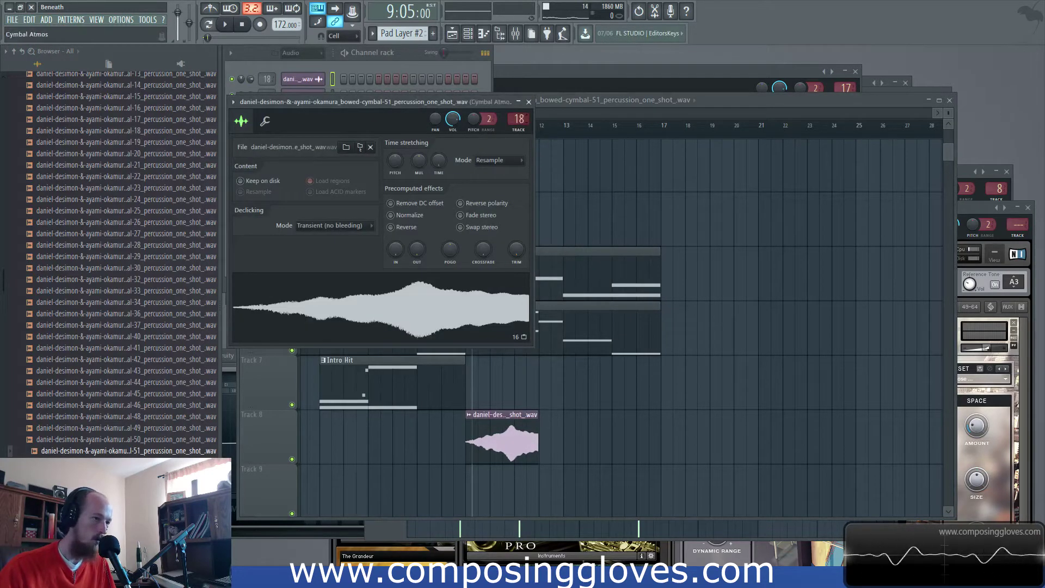
click(587, 114)
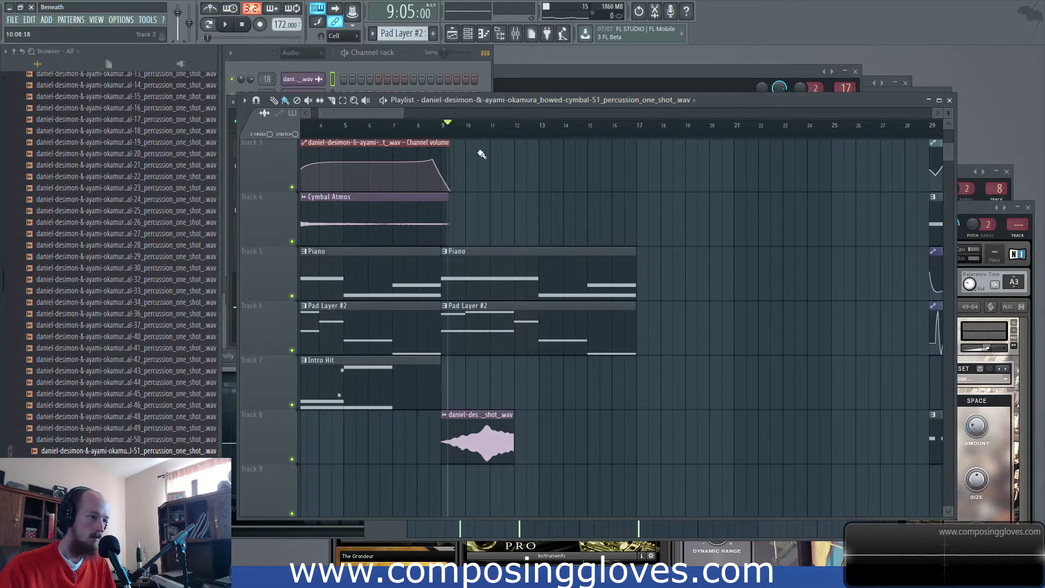
Select bars 9 to 12 and create an automation clip for the bowed-cymbal-51 channel volume
drag(449, 138, 515, 150)
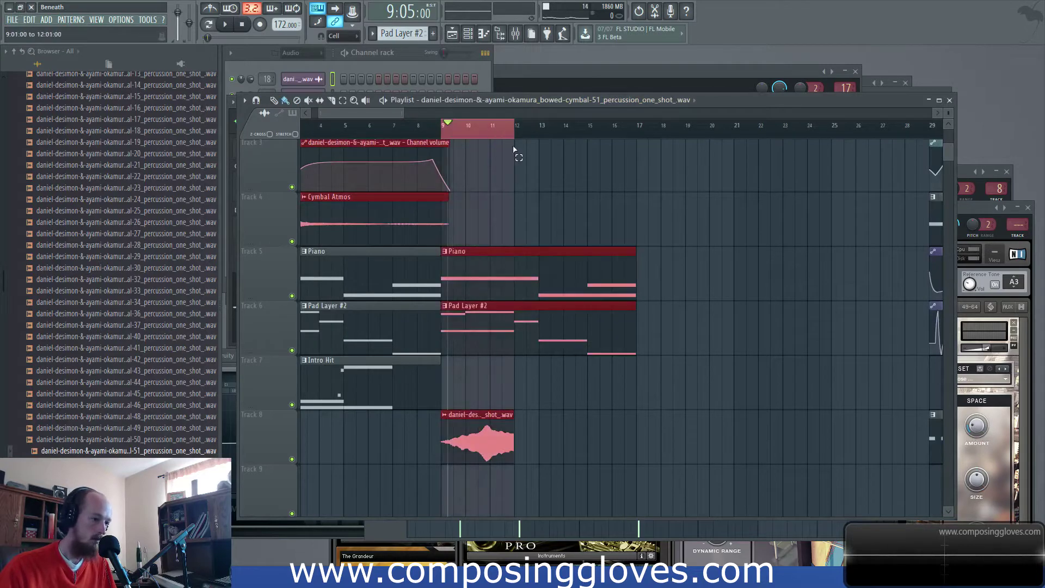
double_click(482, 427)
right_click(453, 120)
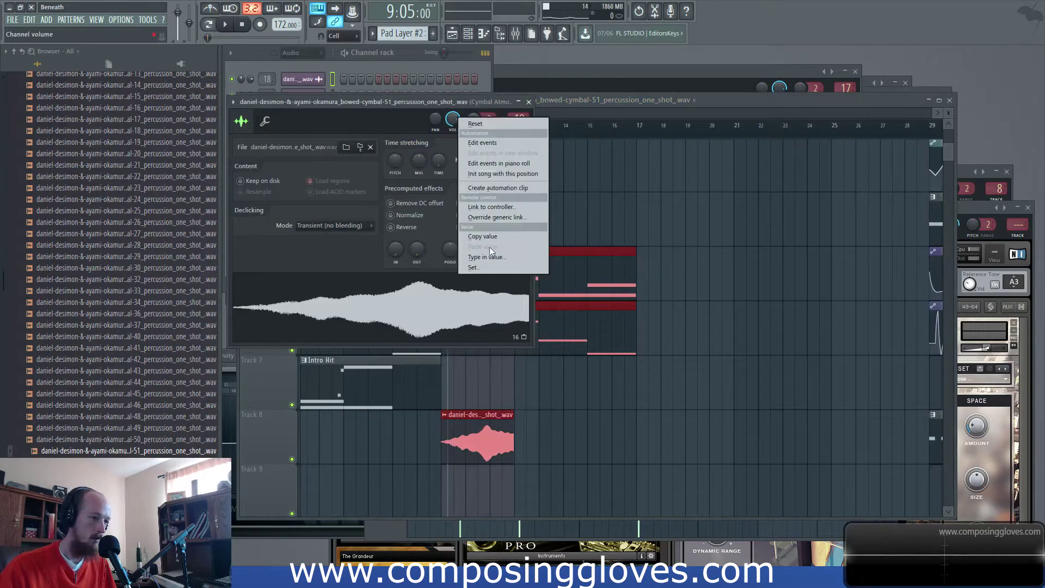
click(499, 188)
click(573, 120)
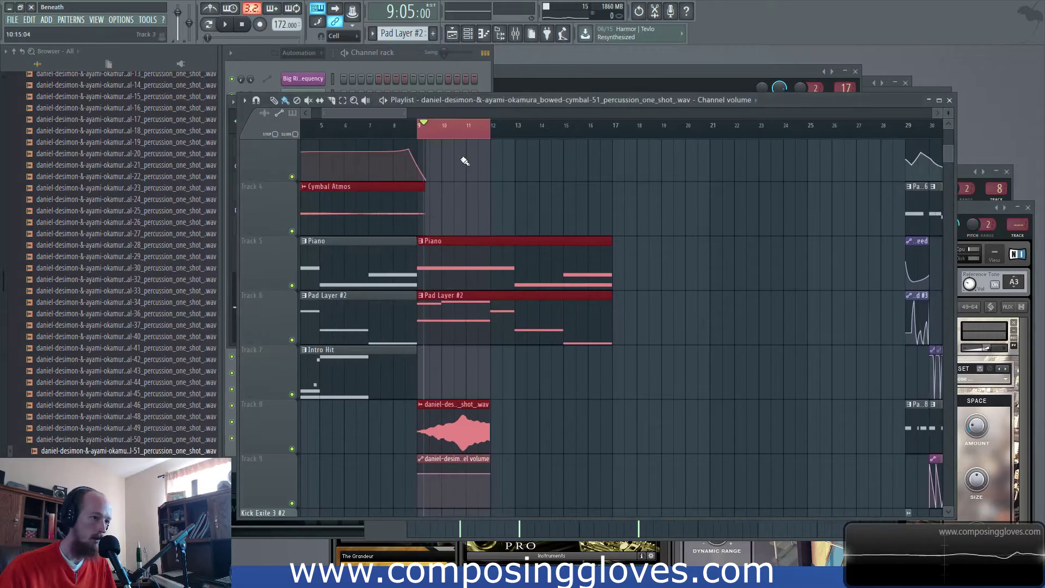
Shape the bowed-cymbal-51 volume automation to rise quickly at bar 9, dip after bar 10 and climb sharply into bar 12, checking it in playback
scroll(467, 256, down, 5)
scroll(447, 253, up, 5)
scroll(448, 320, up, 3)
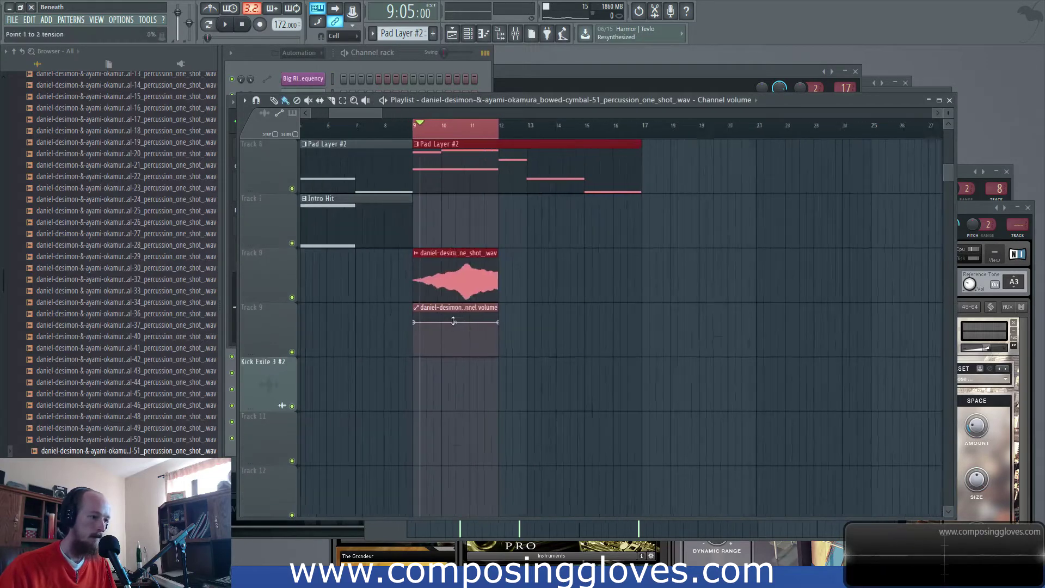
right_click(450, 341)
drag(448, 343, 394, 349)
key(space)
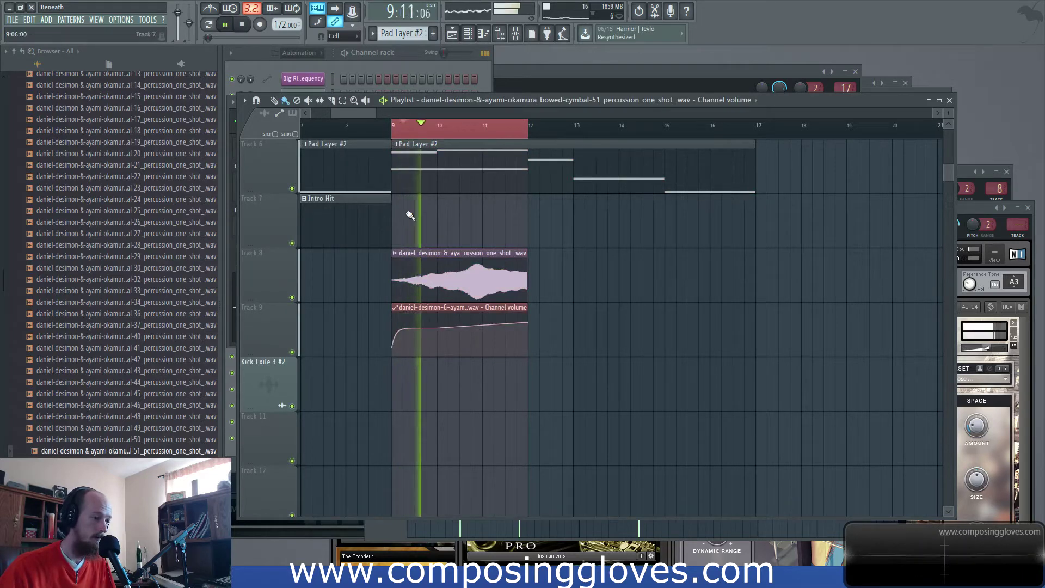
right_click(506, 343)
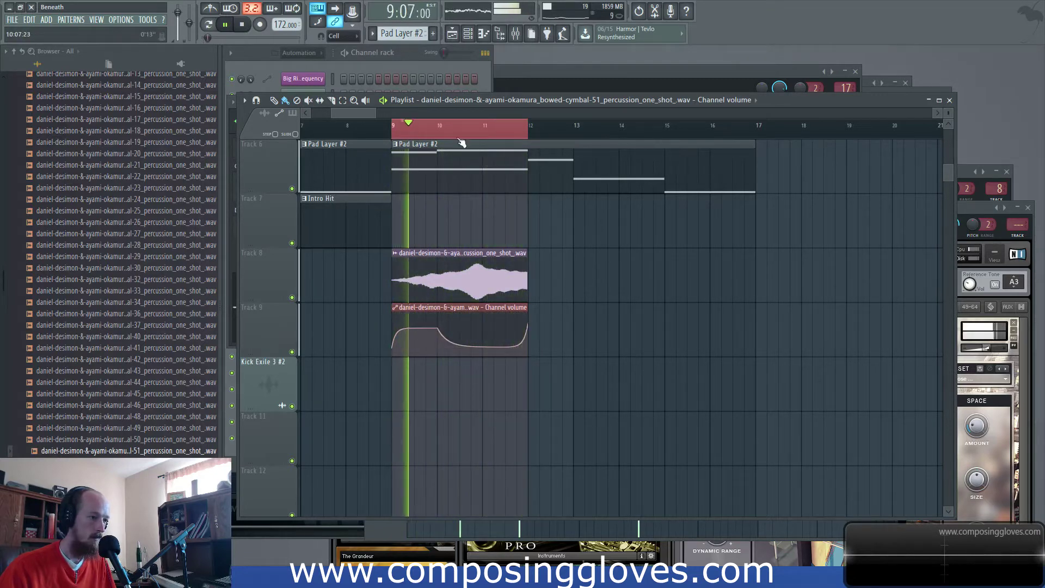
key(space)
Clear the bars 9 to 12 time selection and set the playback position just before bar 9, at 8:13
scroll(437, 252, up, 5)
scroll(437, 252, down, 3)
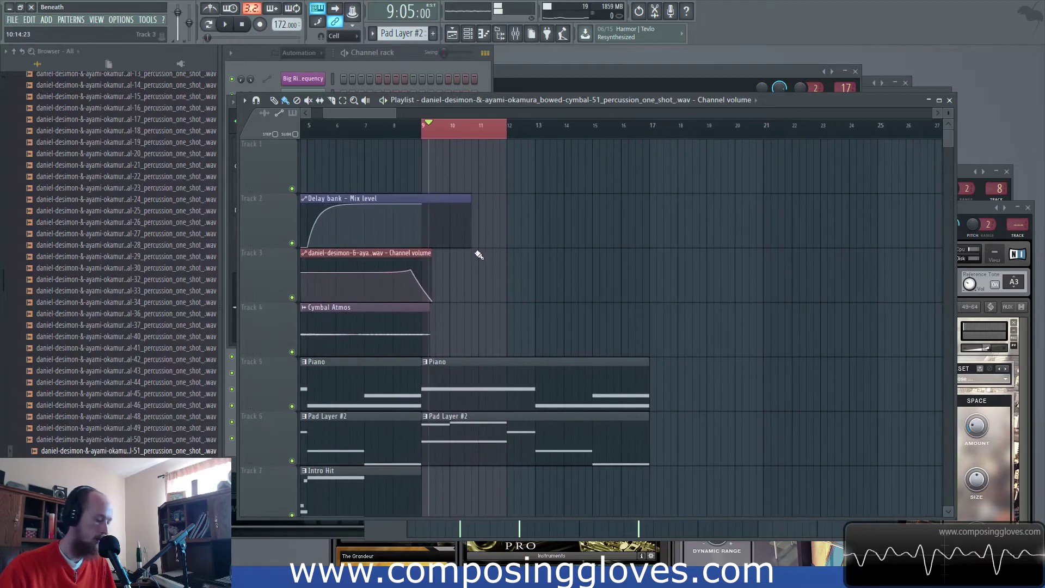
ctrl+click(487, 136)
ctrl+click(420, 134)
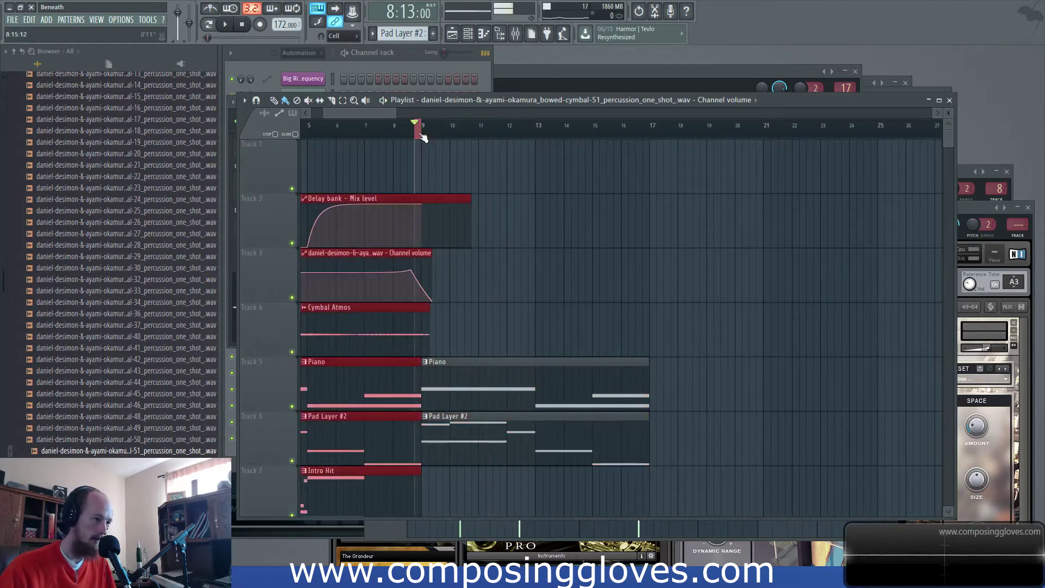
key(ctrl+d)
Find the NeroBass Track Sample clip at bar 87 on Track 1 and listen to its beginning
scroll(360, 183, left, 3)
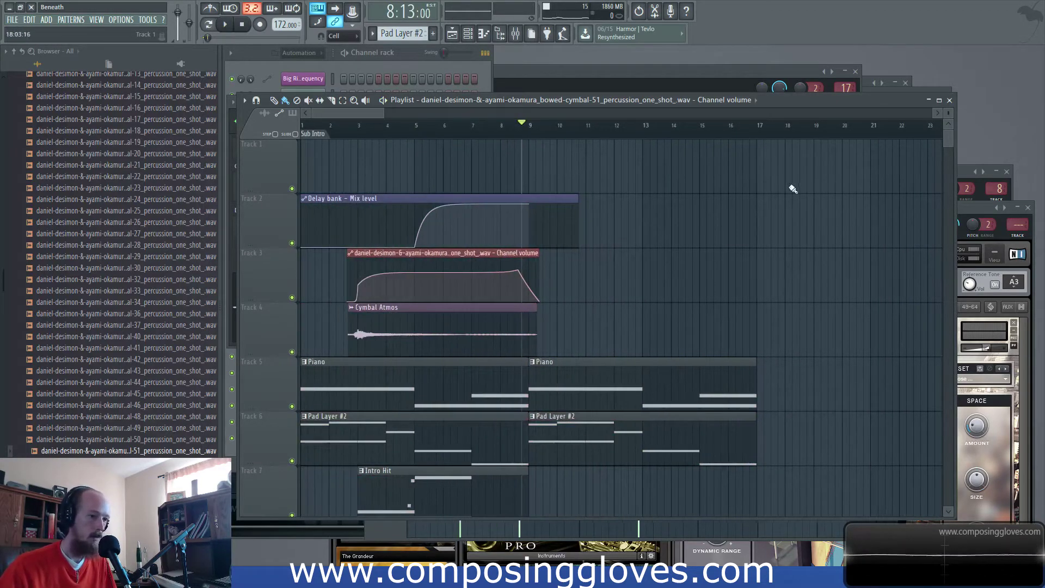
scroll(583, 233, right, 20)
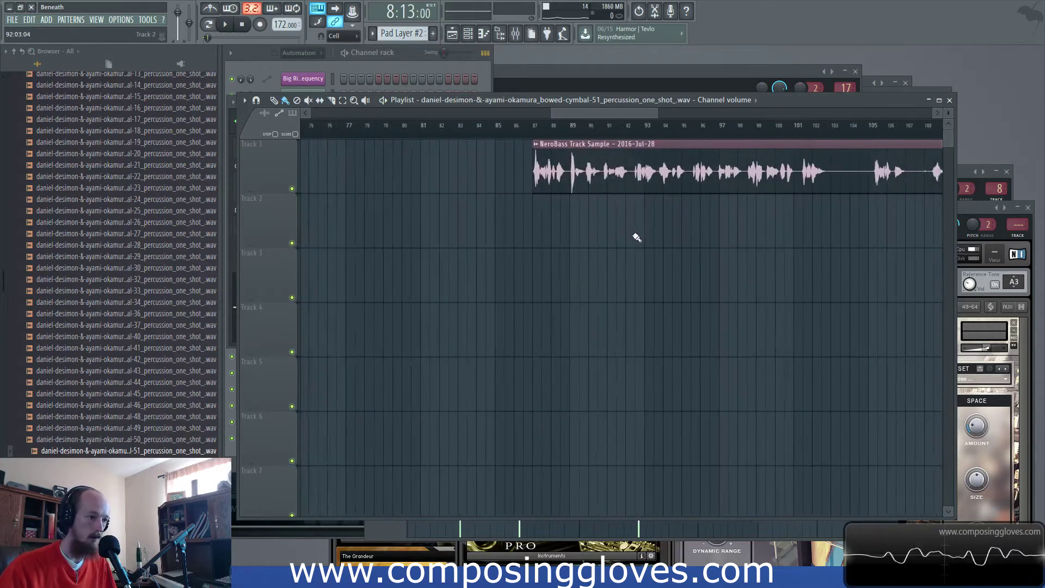
scroll(615, 234, right, 3)
click(425, 128)
key(space)
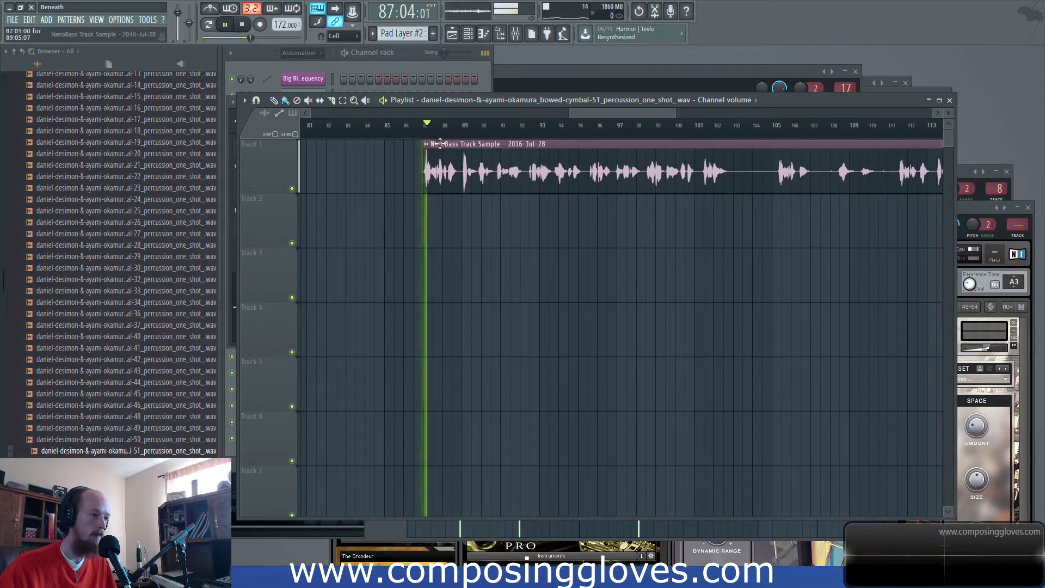
scroll(615, 225, up, 3)
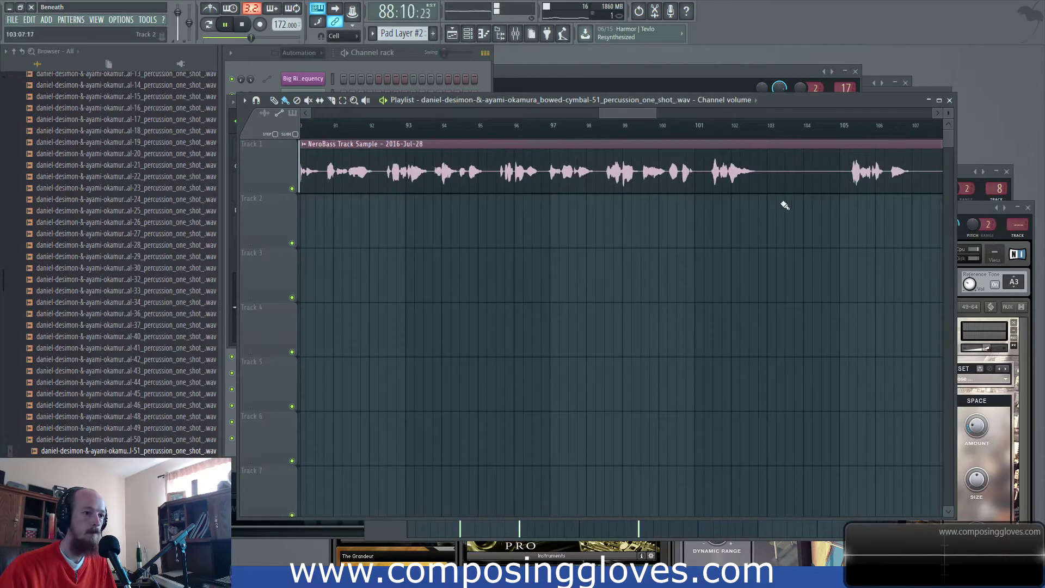
key(space)
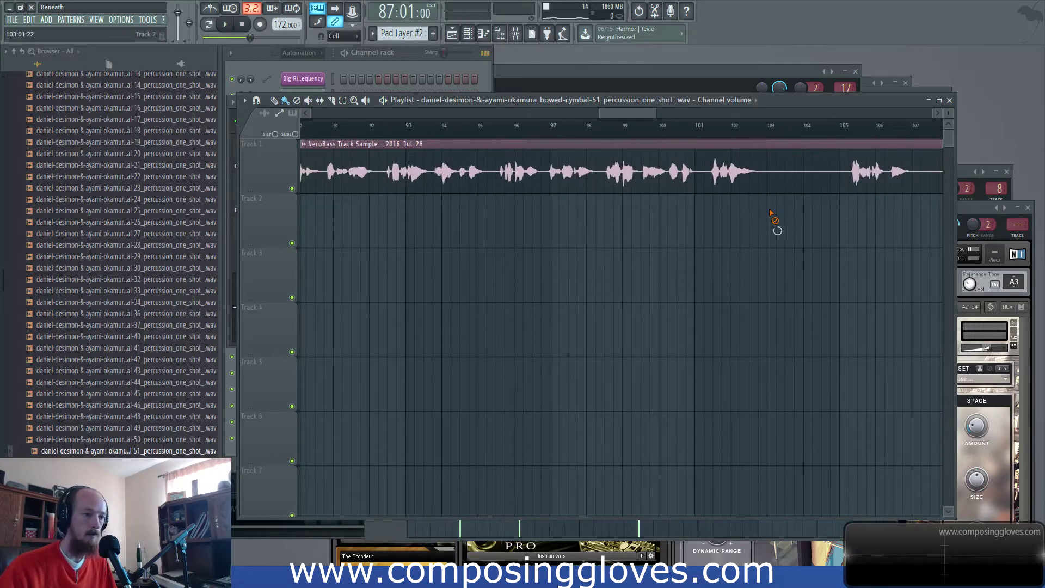
Make the first NeroBass Track Sample clip at bar 87 a unique sample saved as "Childern Are Taught TO fear"
scroll(605, 240, down, 3)
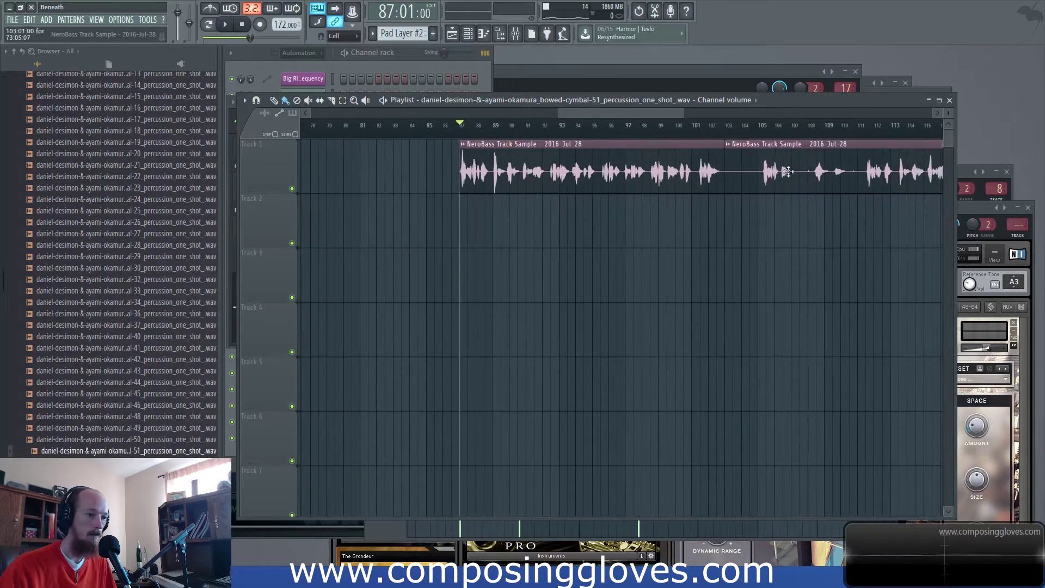
click(462, 144)
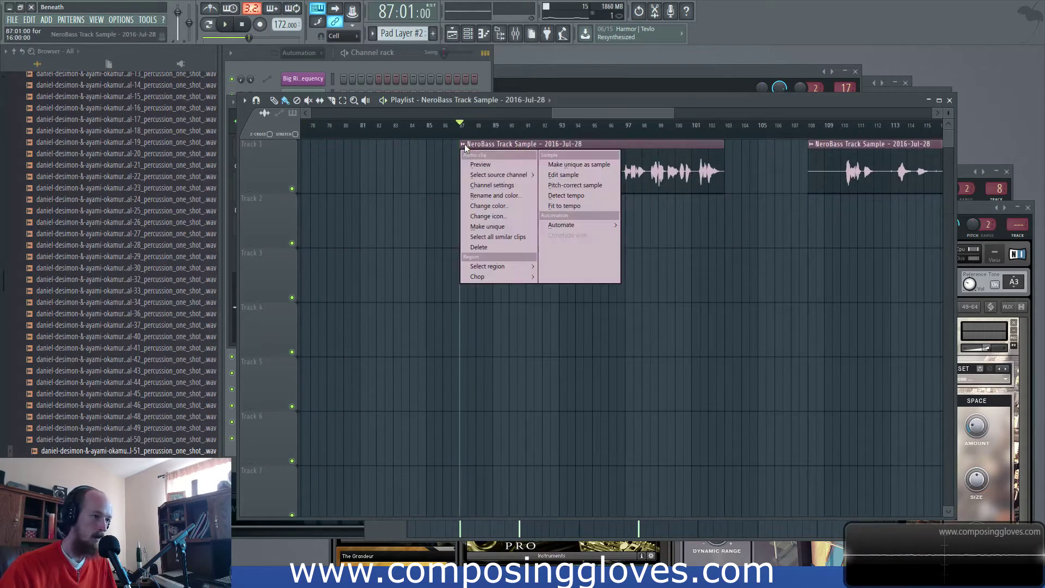
click(597, 165)
text(Childern Are Taught TO fear)
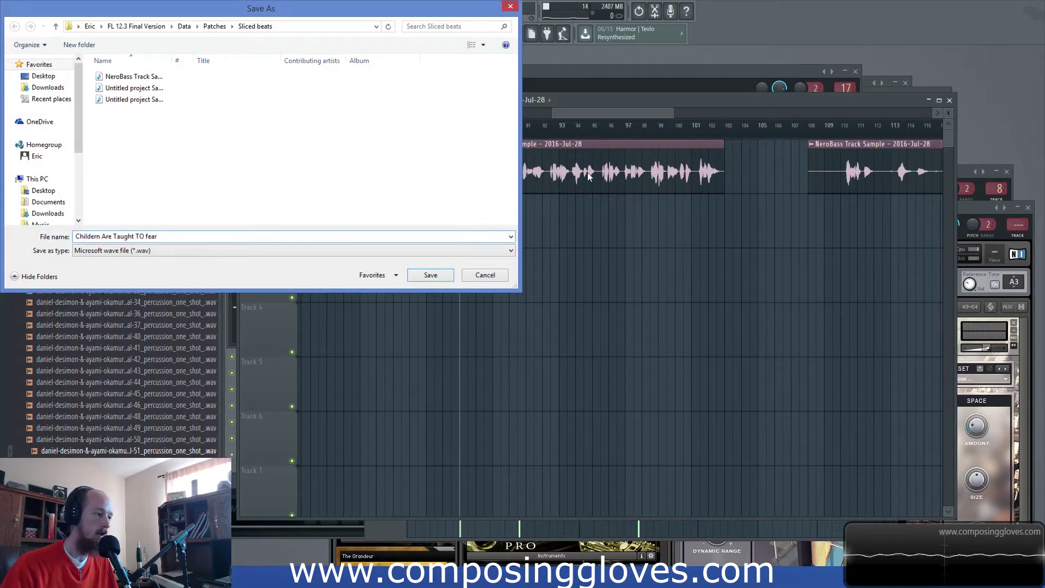
key(Return)
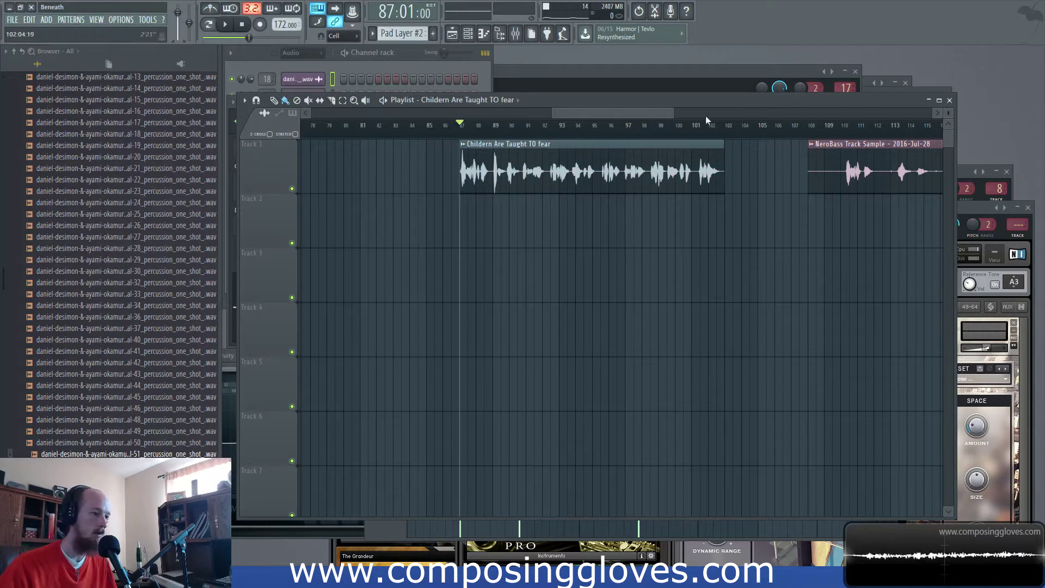
Lower the pitch of the Childern Are Taught TO fear sample and set its stretch mode to e2 generic, listening to the result
double_click(490, 178)
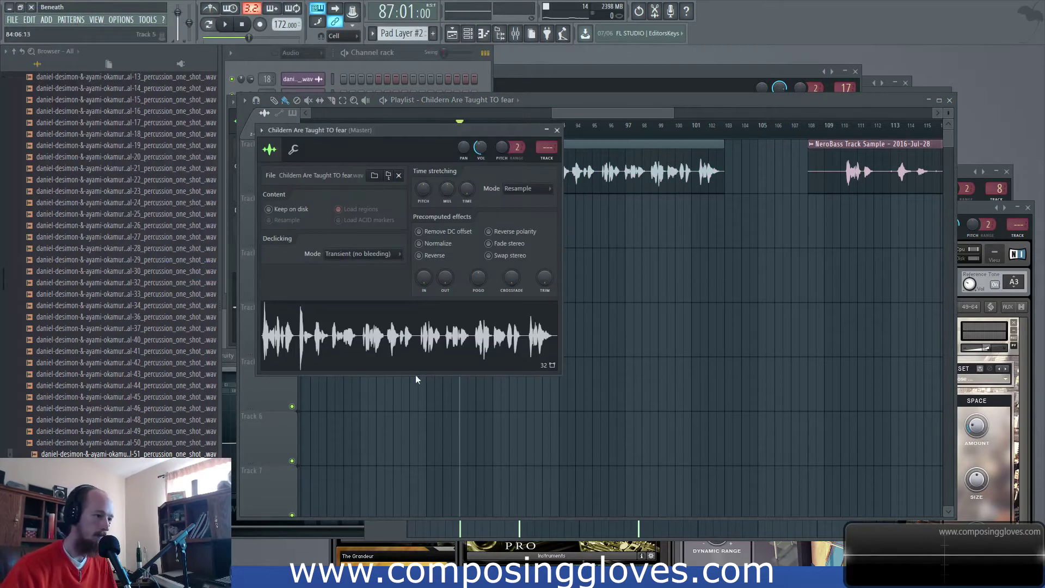
key(space)
drag(423, 189, 424, 239)
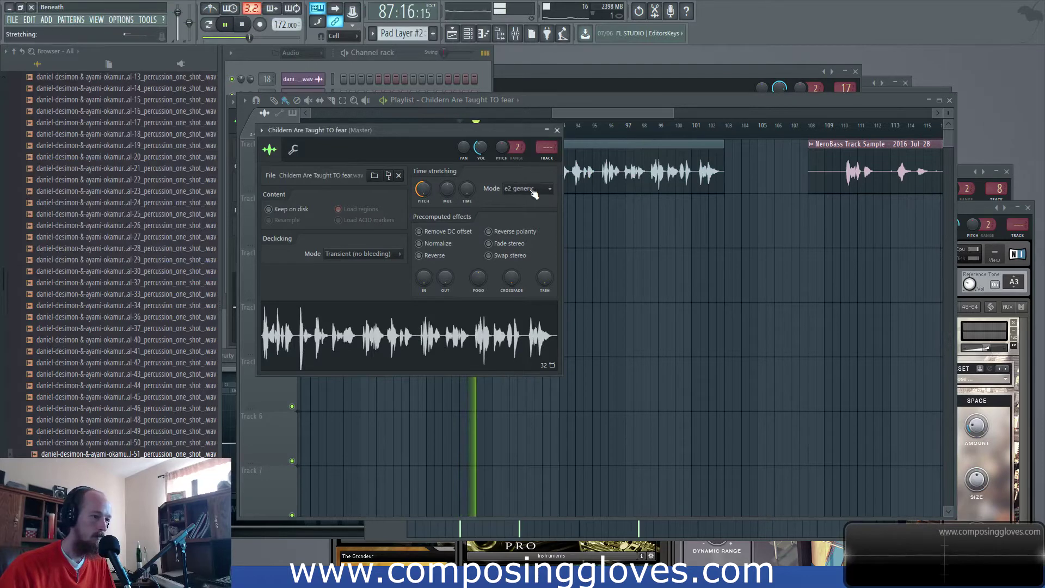
scroll(533, 191, down, 1)
key(space)
click(557, 131)
Select bar 87 as the playback loop and play it with the Childern Are Taught TO fear sample settings open
mouse_move(462, 133)
mouse_down()
mouse_move(620, 150)
mouse_move(472, 137)
mouse_up()
scroll(464, 163, up, 5)
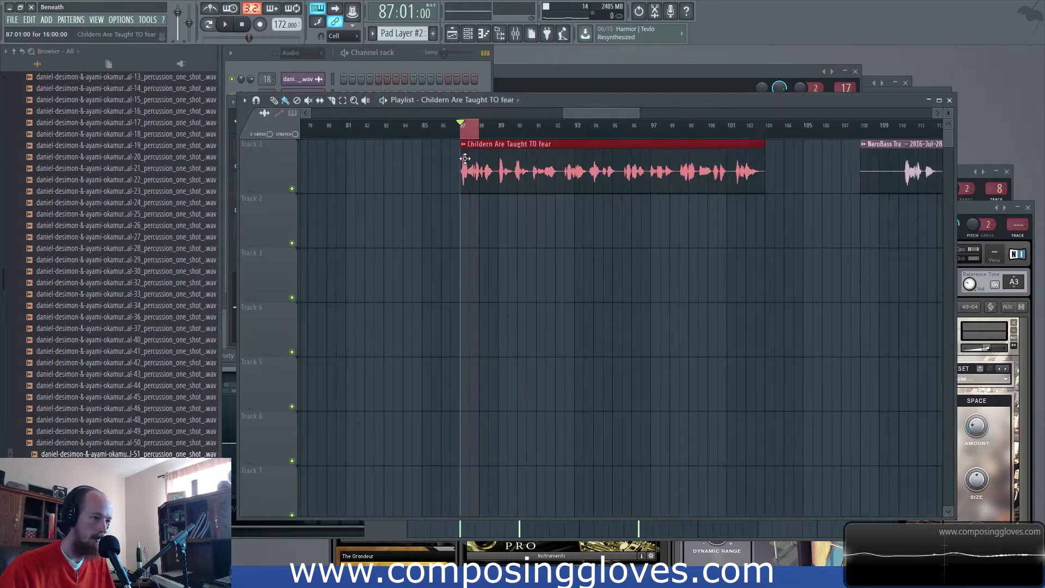
scroll(450, 178, up, 2)
drag(440, 180, 465, 181)
double_click(465, 181)
key(space)
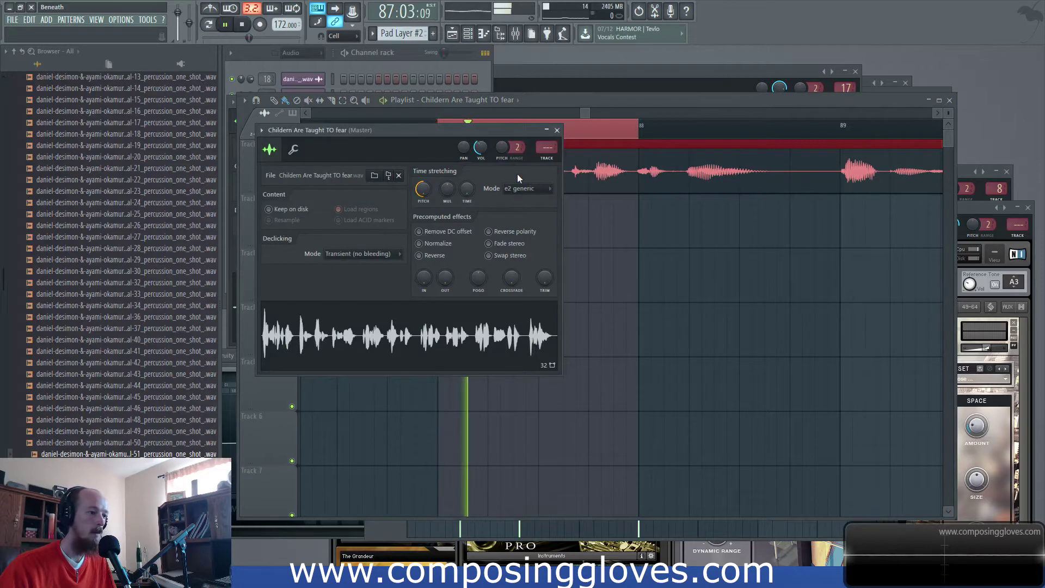
Compare the time-stretching modes on the looped voice sample, including e3 generic, Slice stretch and Slice map, and settle on e2 transient
scroll(519, 192, down, 2)
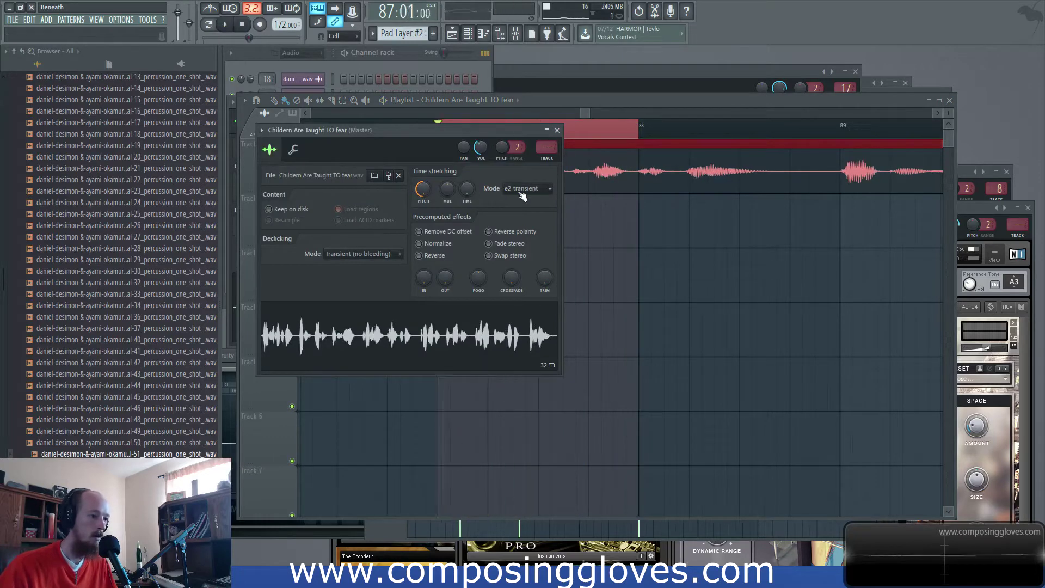
scroll(522, 191, up, 6)
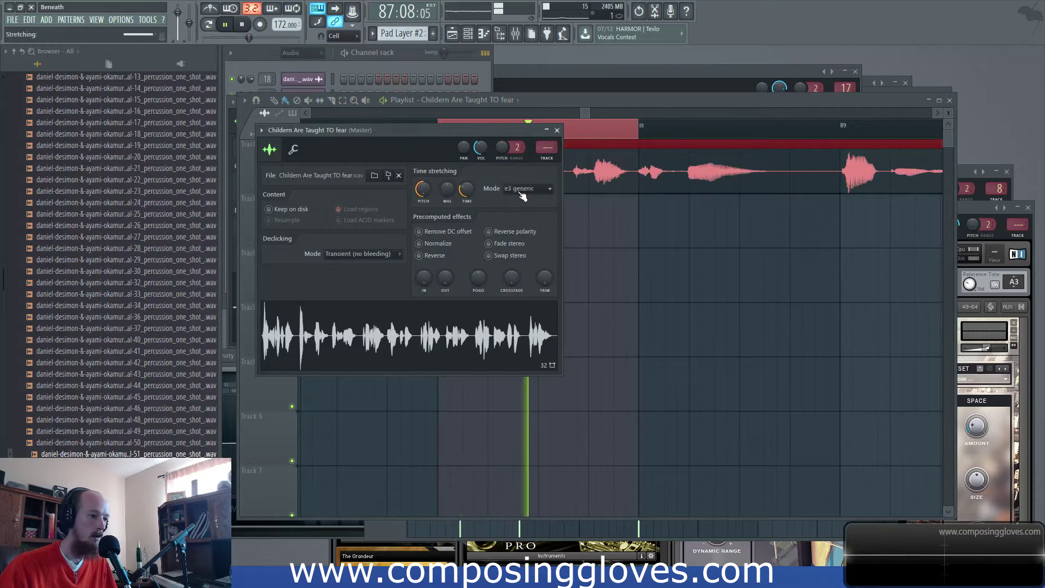
scroll(521, 190, up, 5)
scroll(520, 194, down, 2)
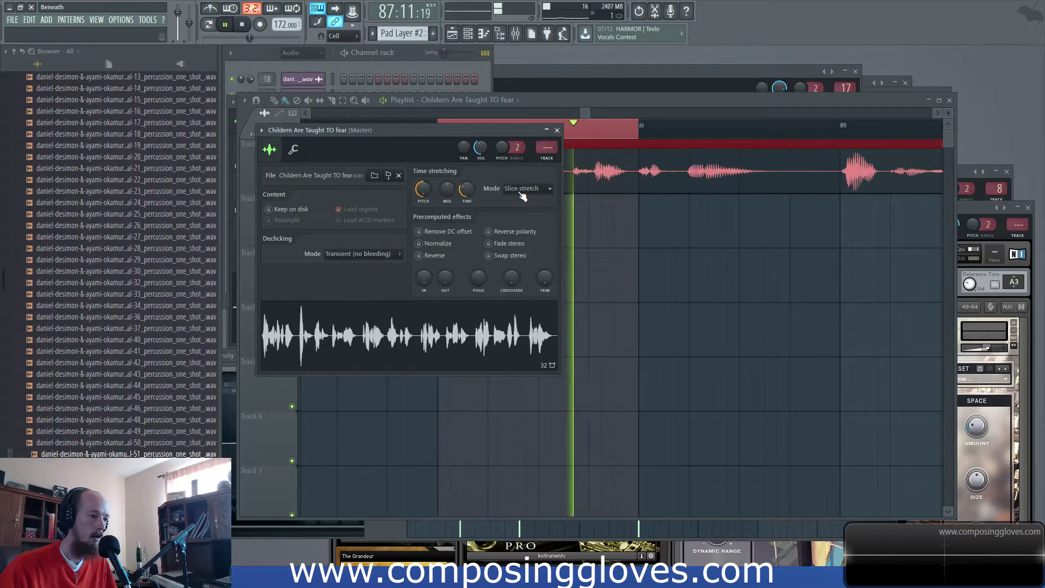
scroll(521, 190, down, 1)
scroll(521, 190, down, 1)
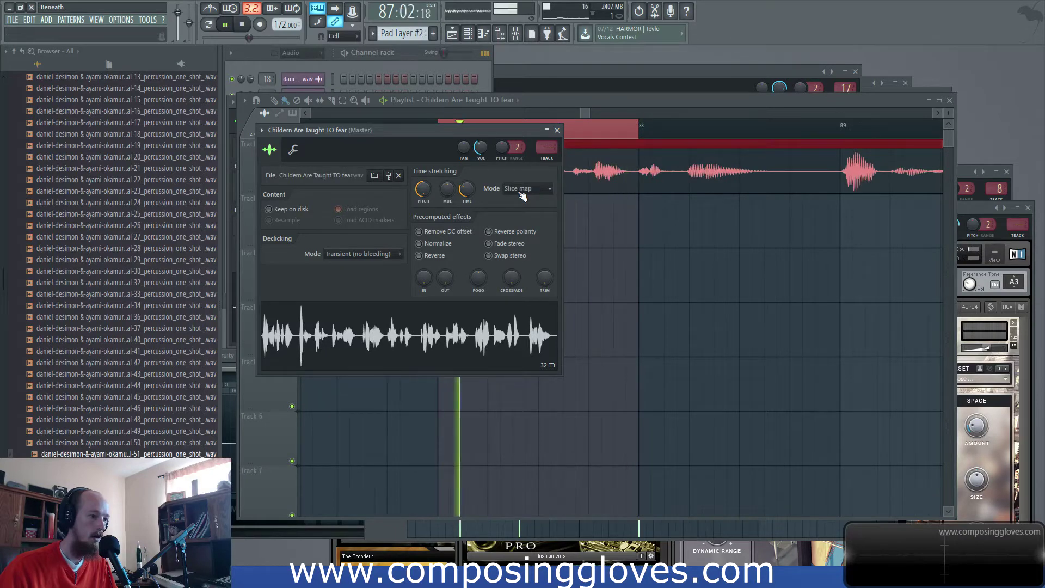
scroll(522, 190, down, 1)
scroll(522, 191, down, 1)
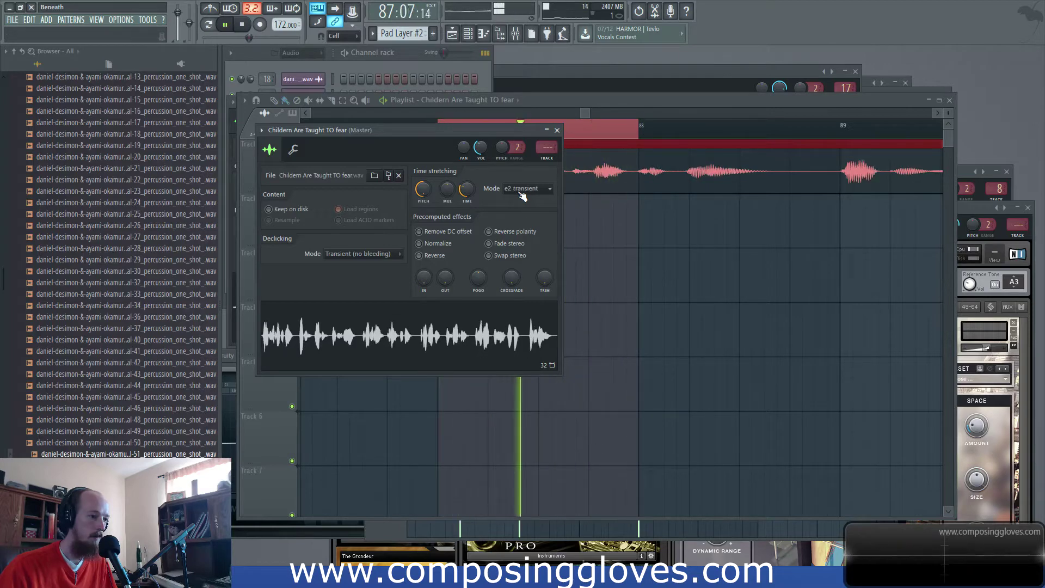
key(space)
click(557, 130)
Duplicate the Childern Are Taught TO fear clip onto Track 2 at bar 87 and make the copy unique
drag(506, 168, 505, 231)
key(space)
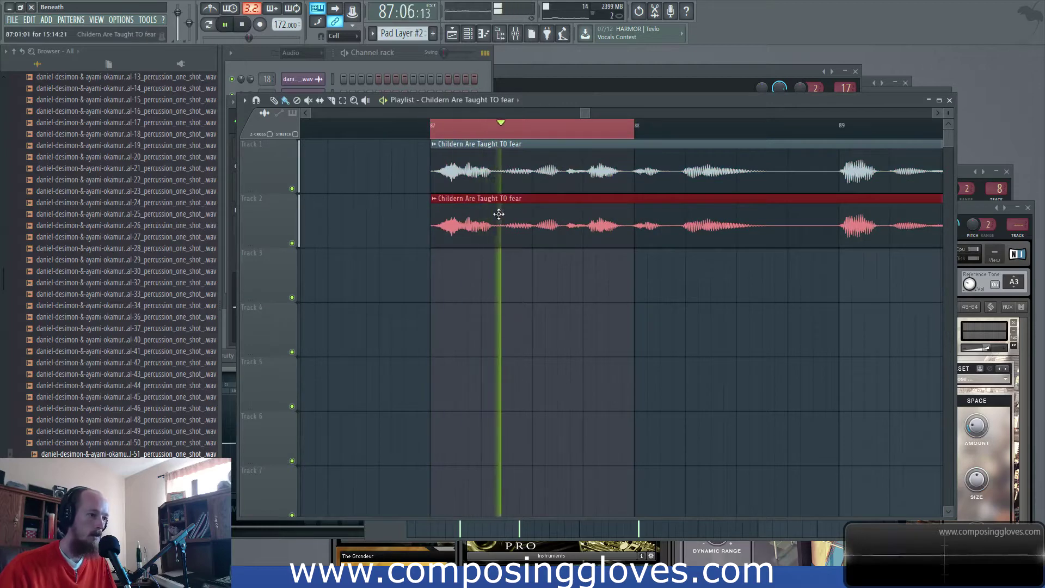
key(space)
click(433, 200)
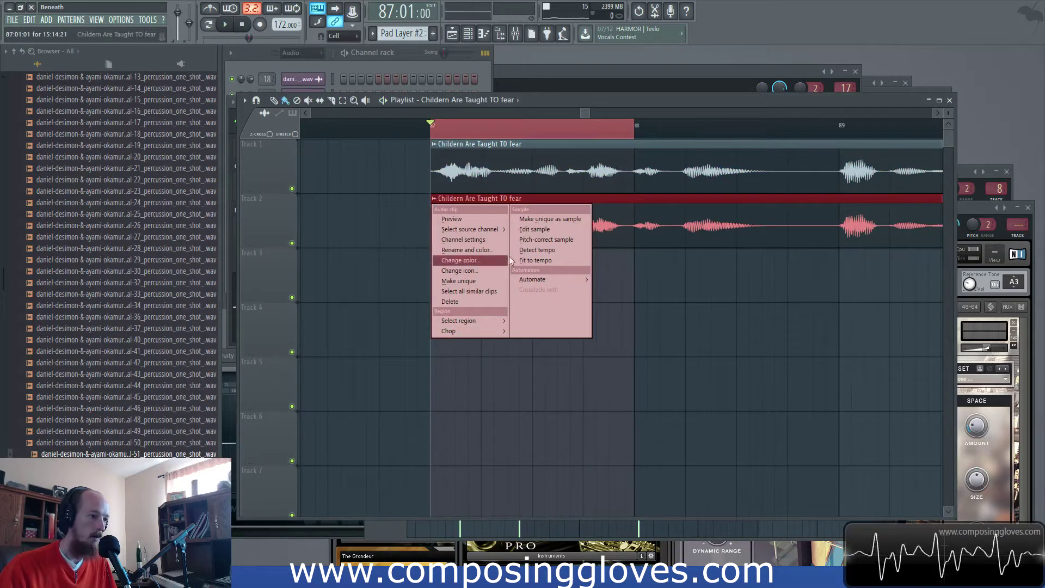
click(467, 281)
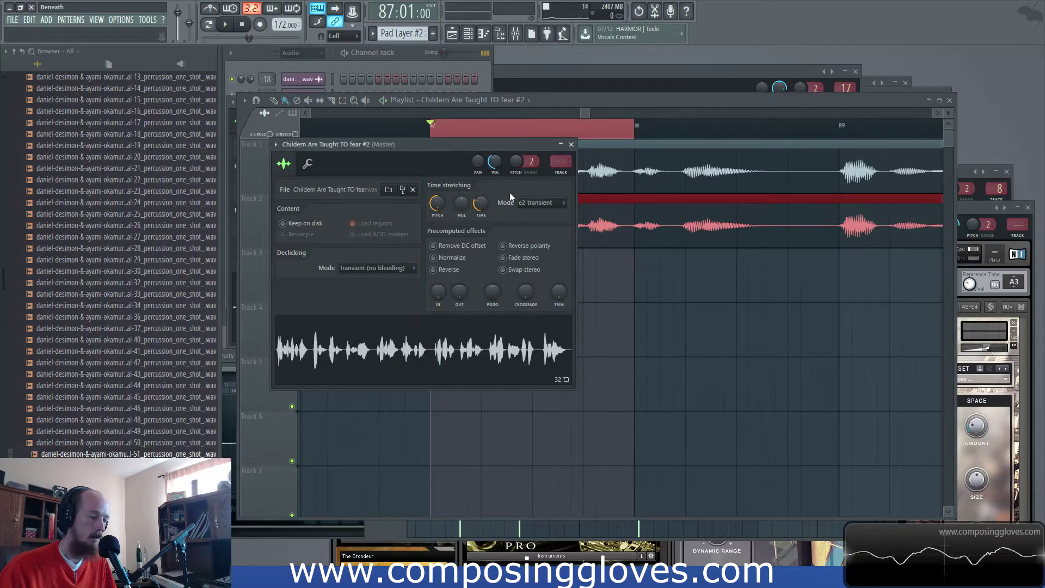
Route the Track 2 voice copy to mixer insert 19 and load Reaktor5 in its first effect slot
key(F9)
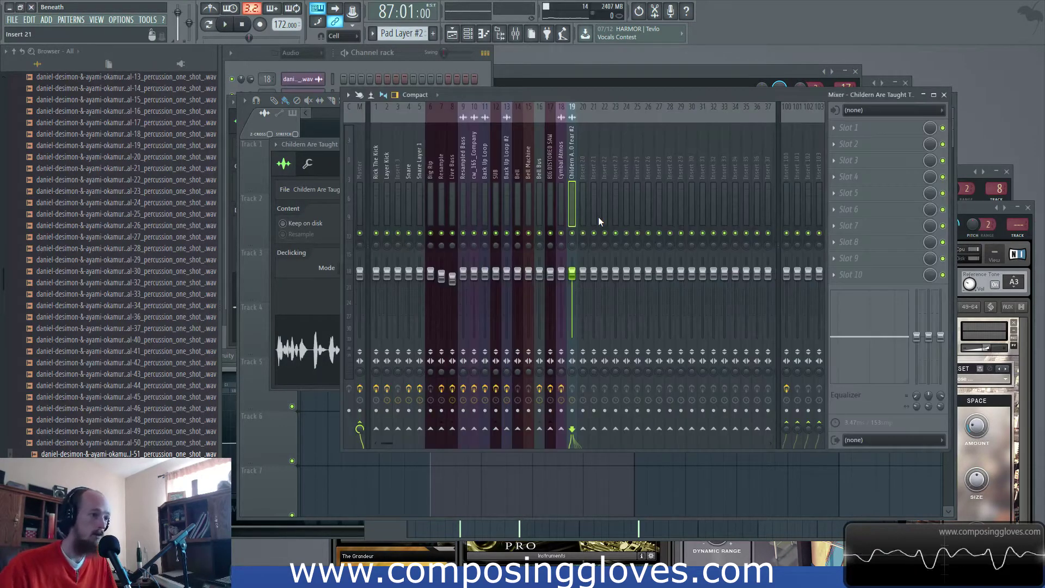
click(874, 129)
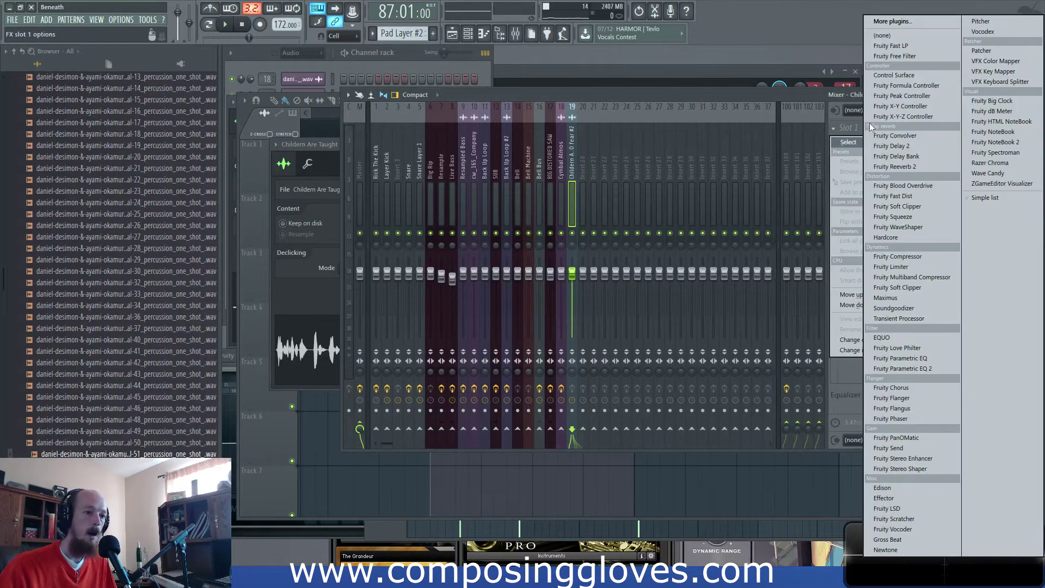
click(898, 22)
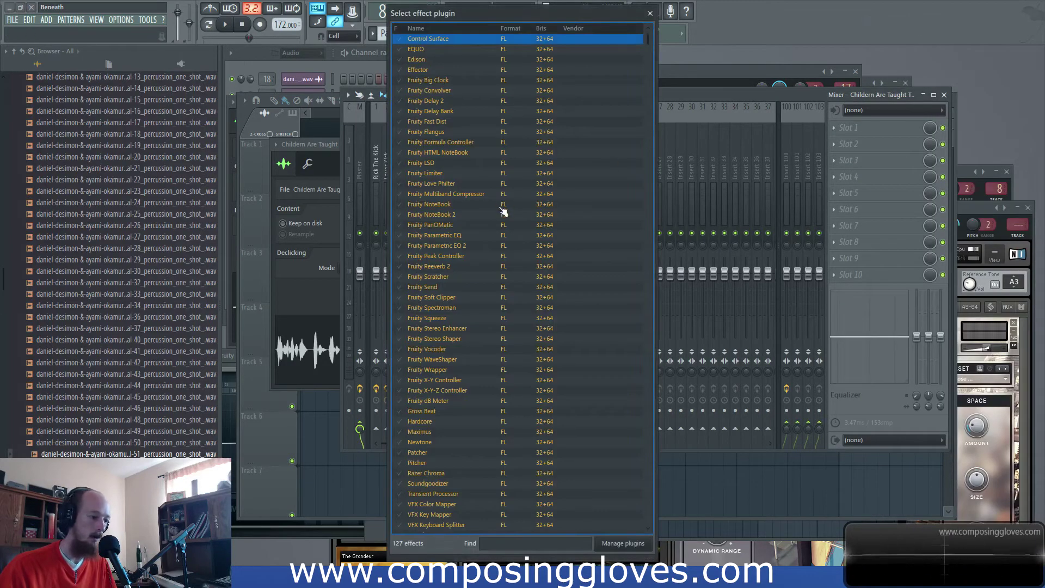
text(reaktor)
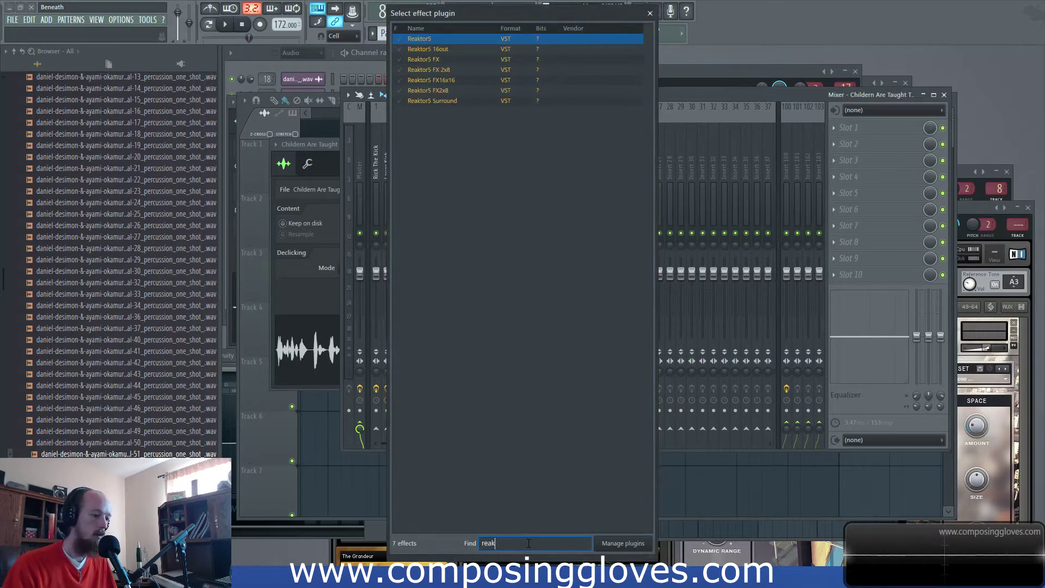
double_click(412, 42)
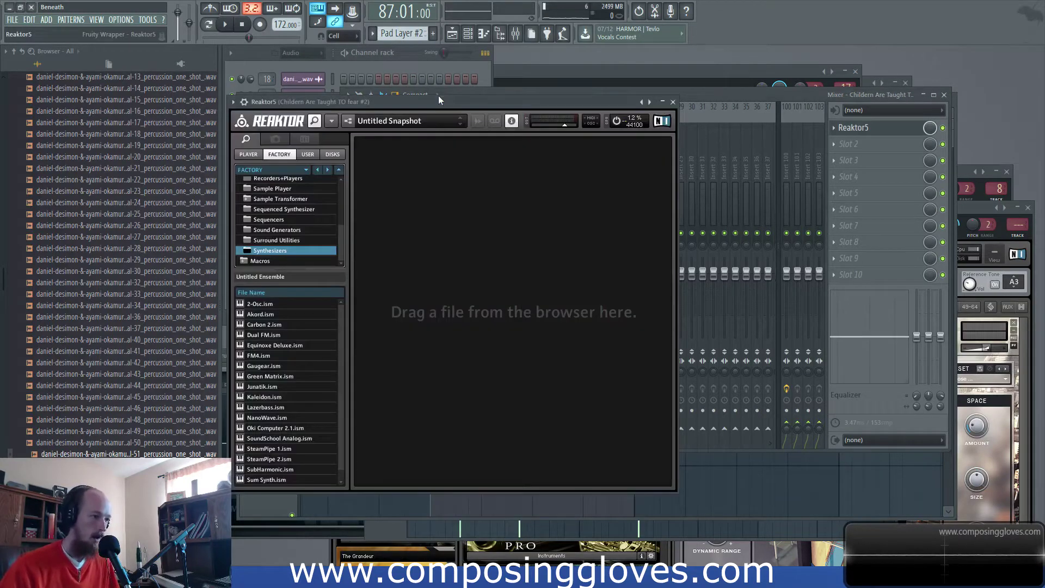
Load The Mouth from the Player library into Reaktor5
click(248, 154)
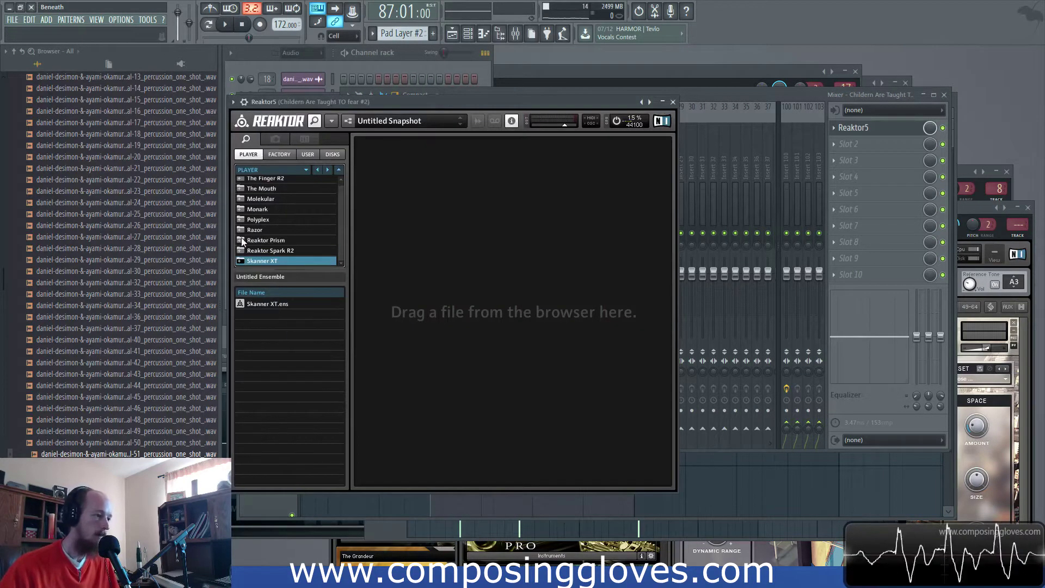
click(261, 210)
double_click(265, 304)
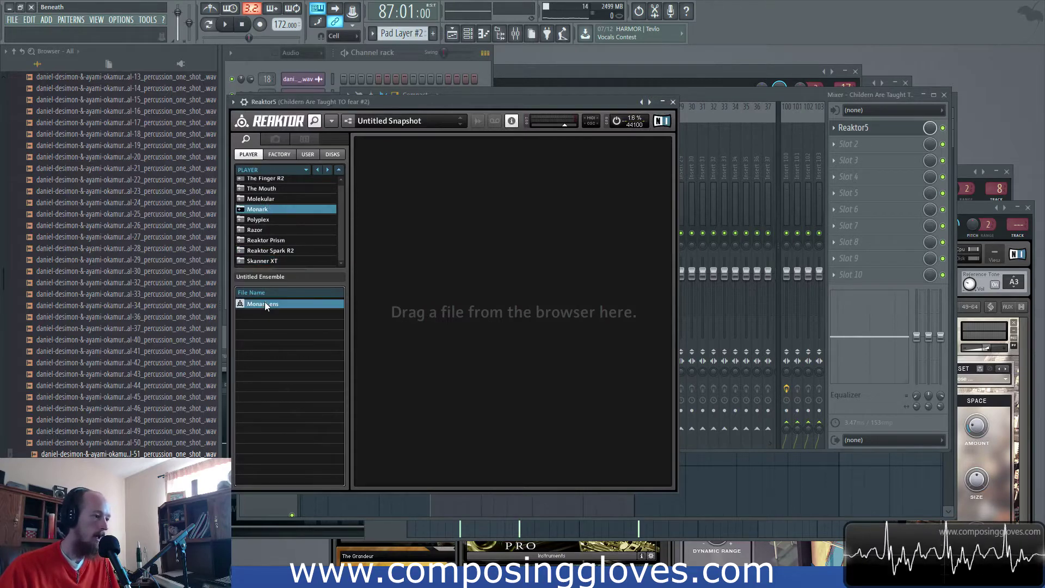
click(266, 193)
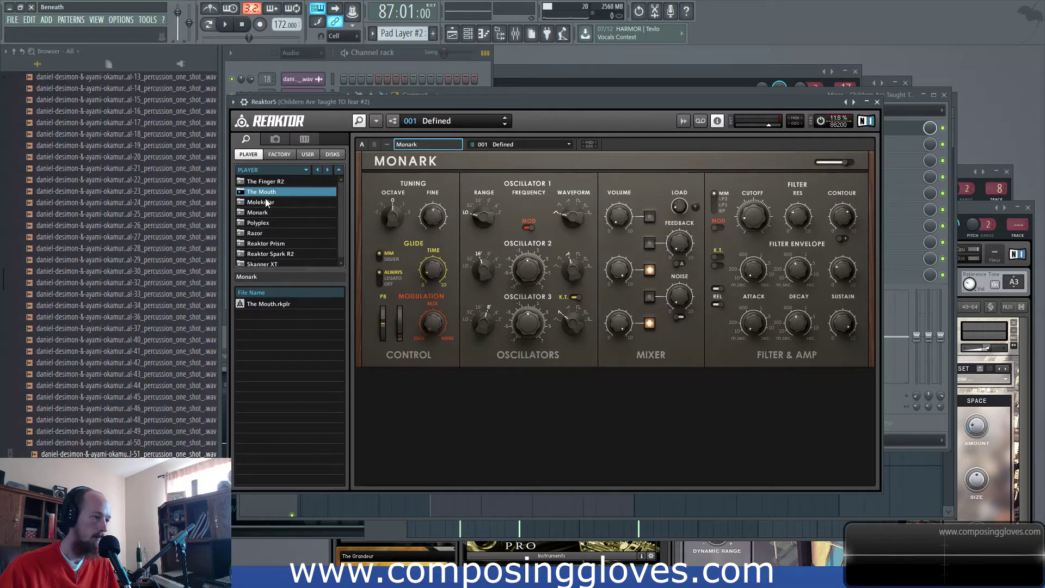
double_click(257, 303)
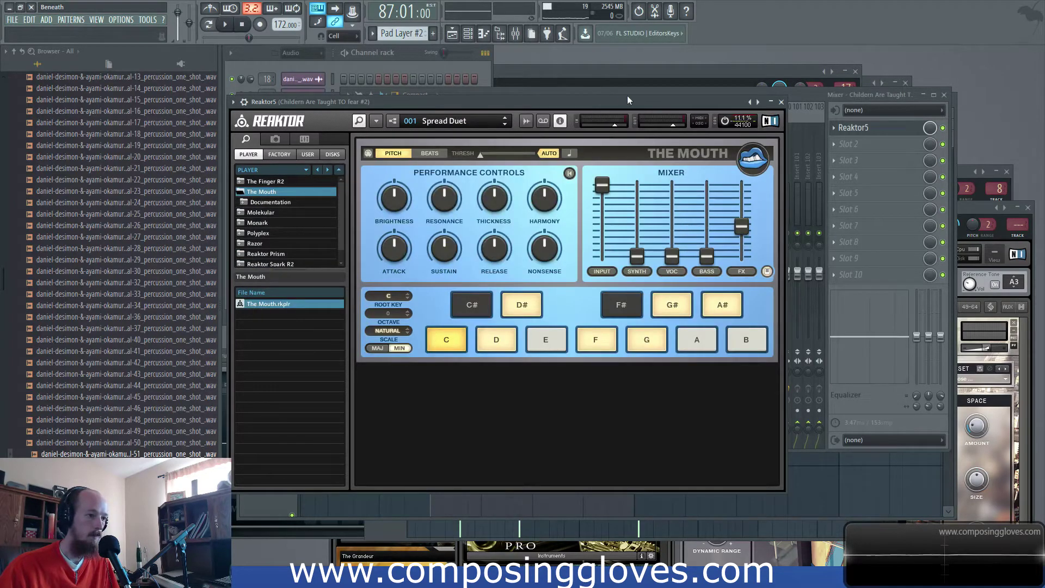
drag(632, 102, 698, 104)
Audition The Mouth snapshots Formant Space and Domoder over bar 87, keep Formant Space, and close the plugin and mixer
key(space)
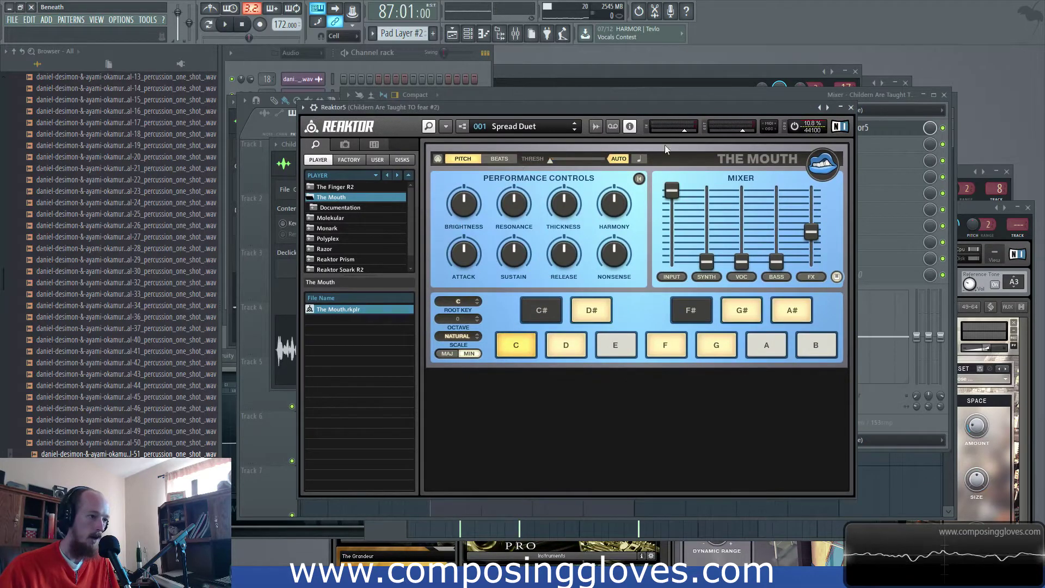
click(574, 129)
key(space)
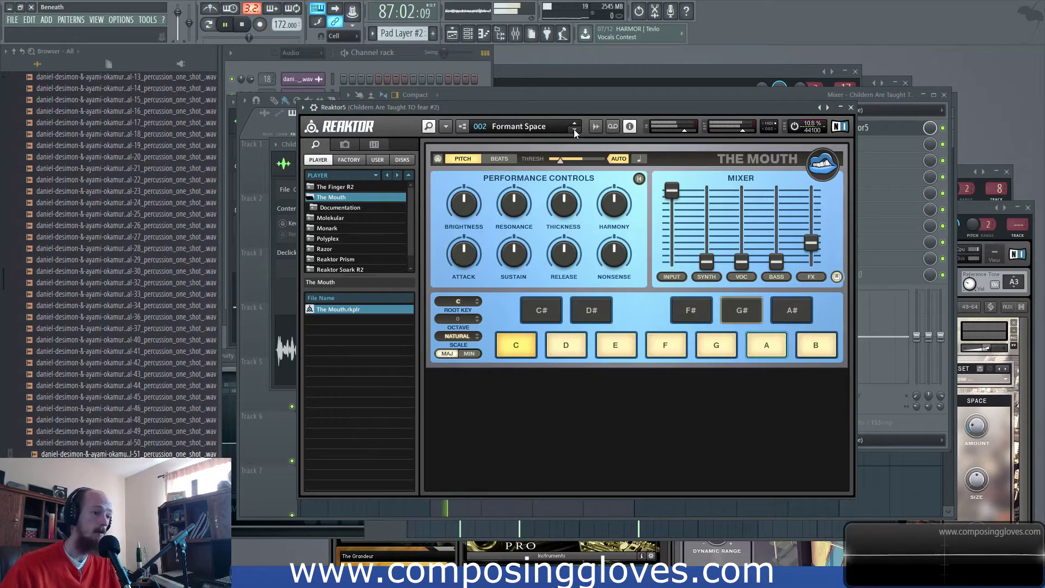
click(575, 130)
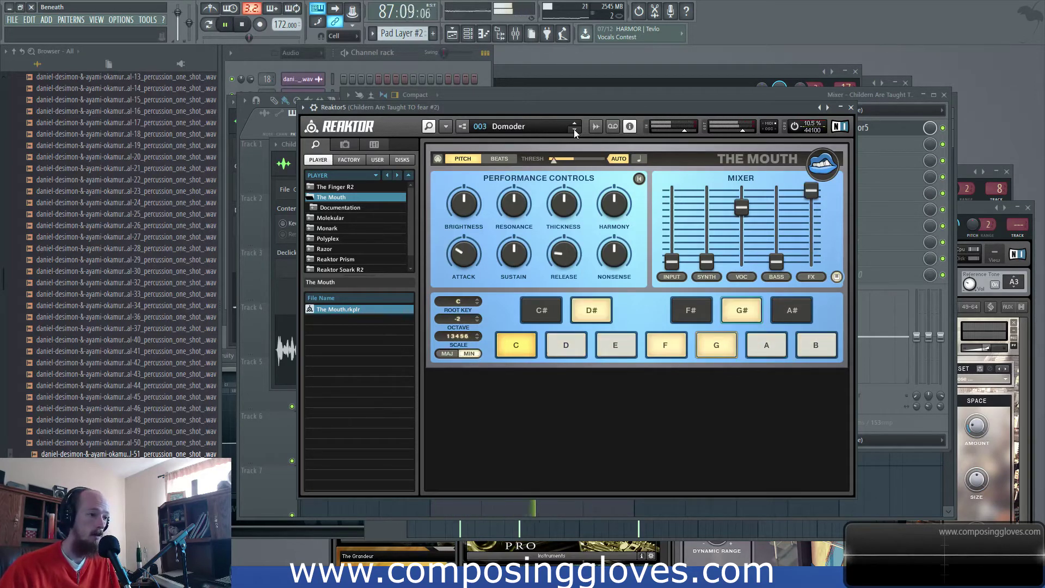
click(576, 124)
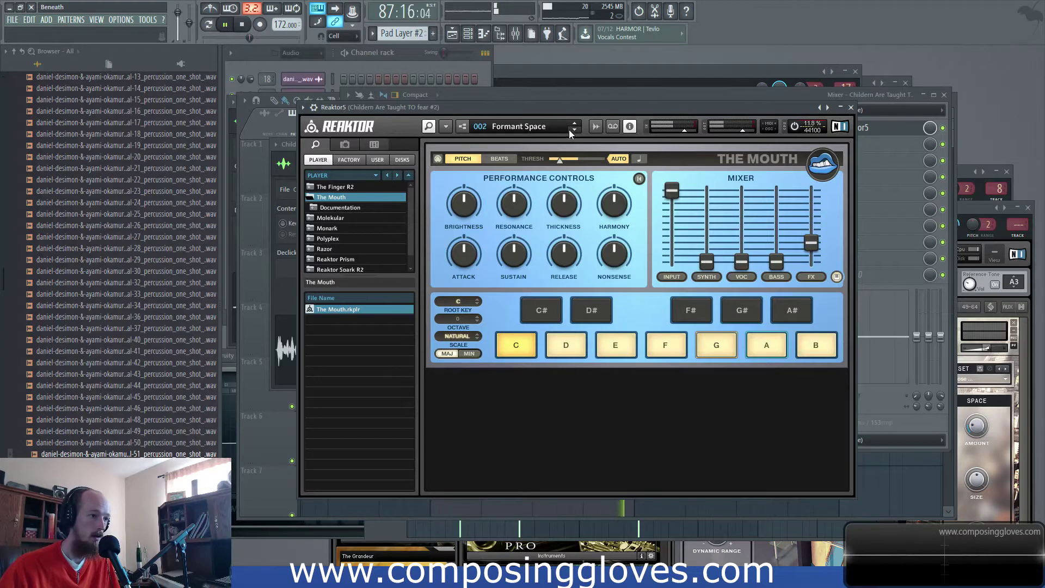
key(space)
drag(674, 93, 600, 165)
click(886, 99)
Try removing the pitch shift from the Track 1 voice sample and listen to bar 87
scroll(416, 212, down, 4)
double_click(426, 162)
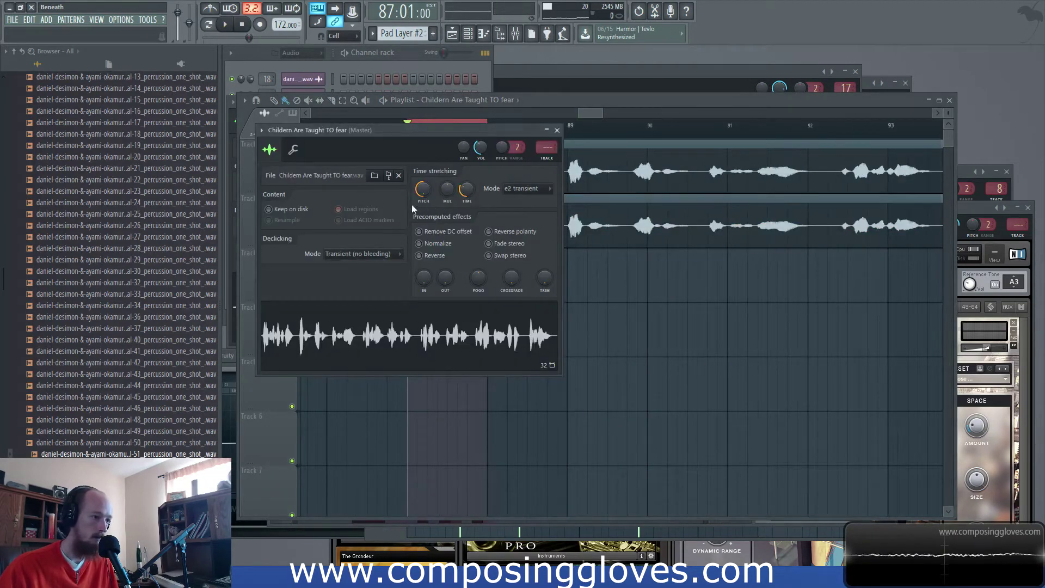
drag(423, 199, 422, 191)
key(space)
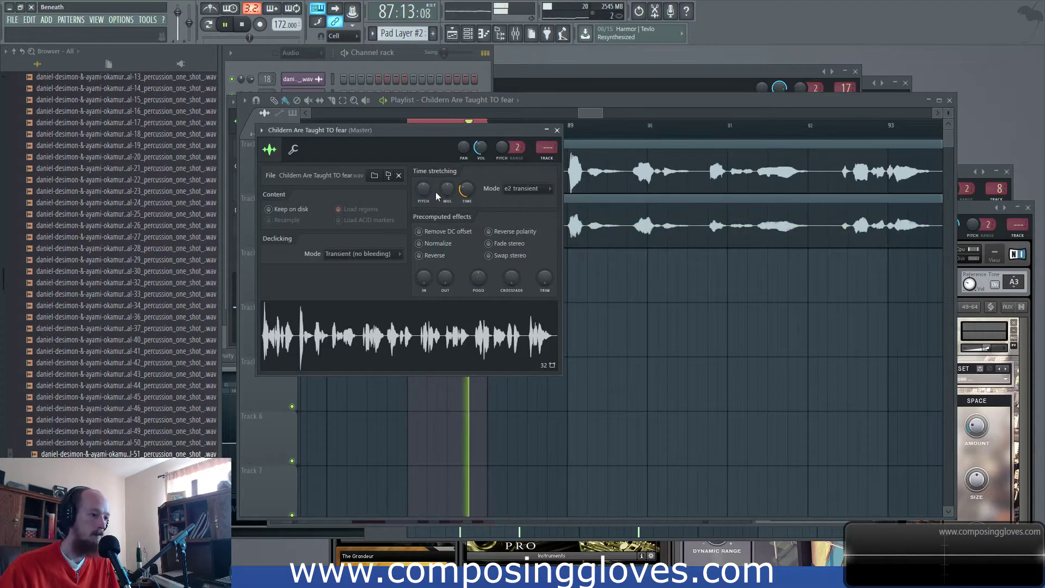
key(space)
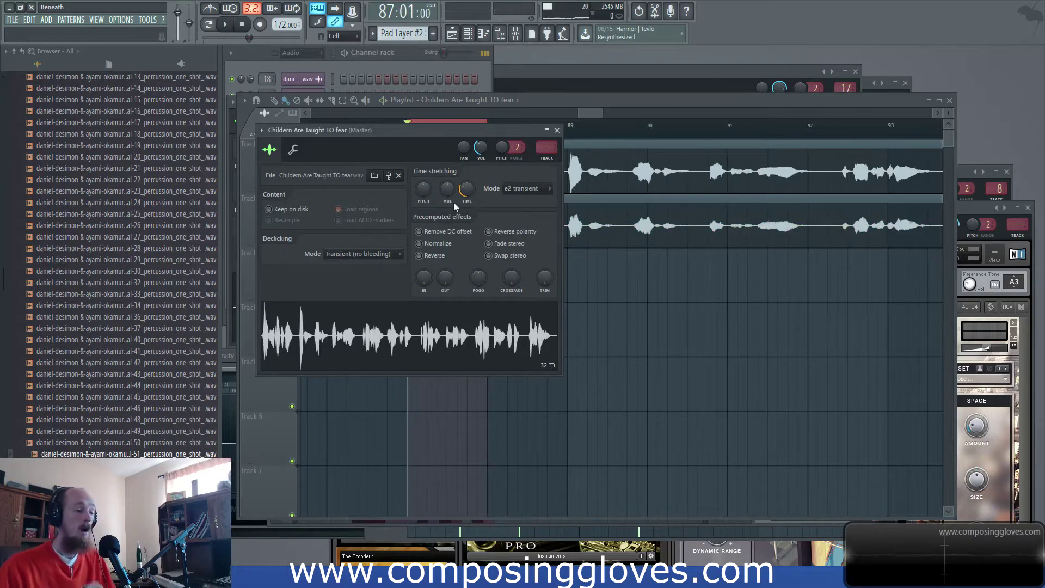
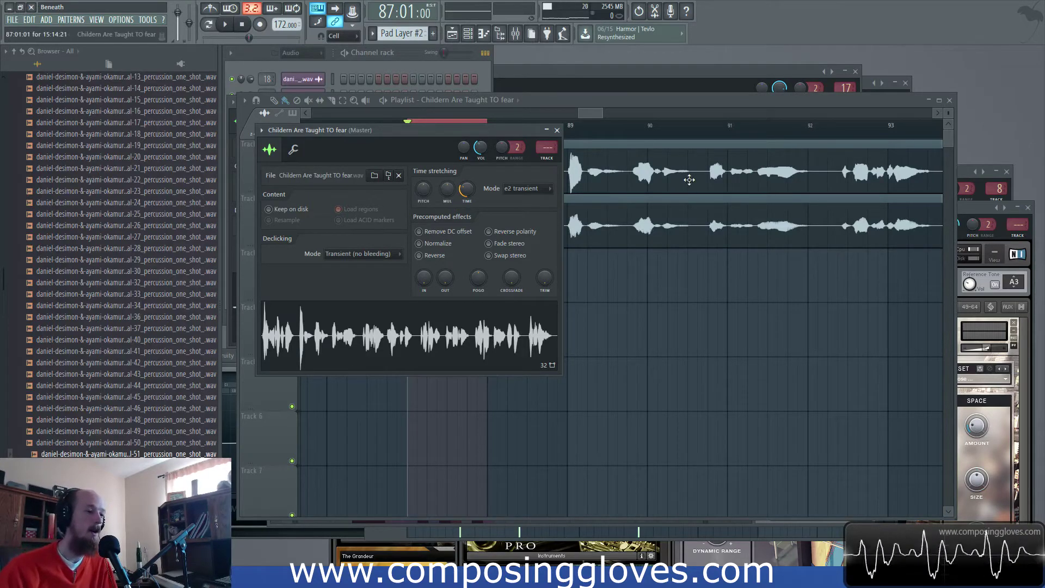
Raise the pitch setting of the Track 2 copy, Childern Are Taught TO fear #2, while bar 87 plays
key(space)
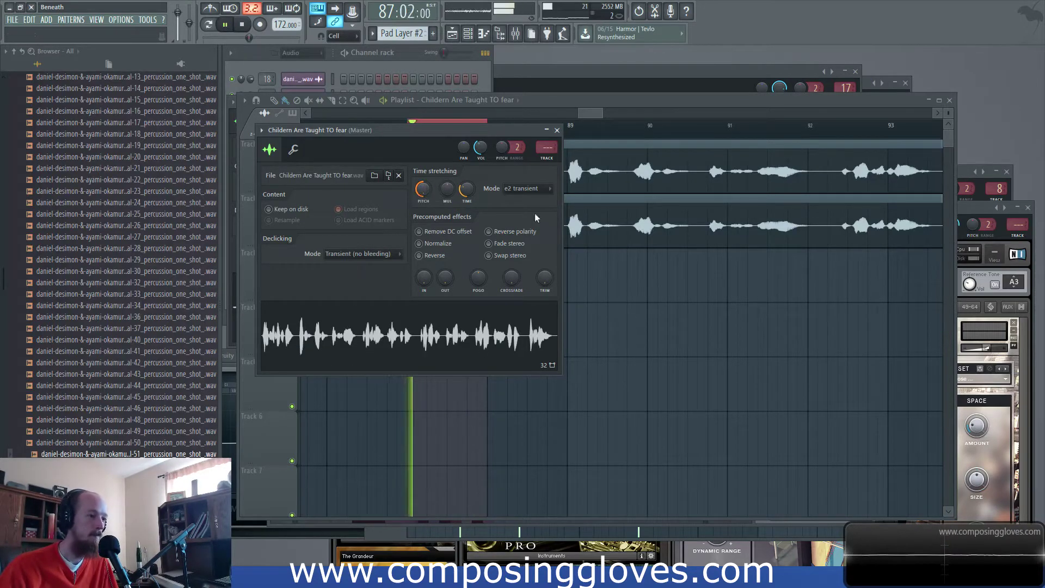
double_click(582, 209)
drag(438, 203, 438, 200)
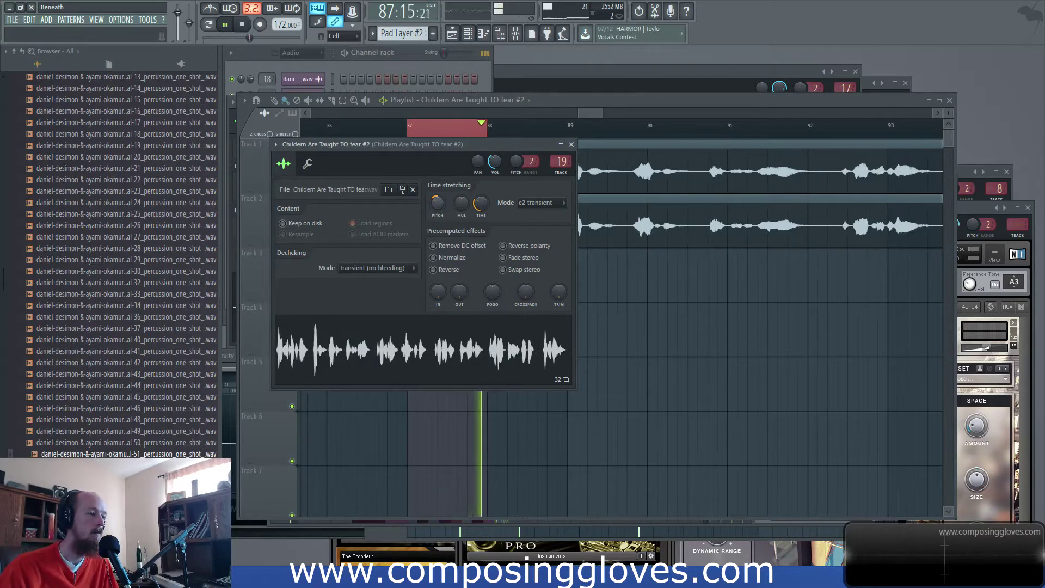
Try the e2 mono time-stretching mode on the Track 1 voice sample while bar 87 plays
click(571, 144)
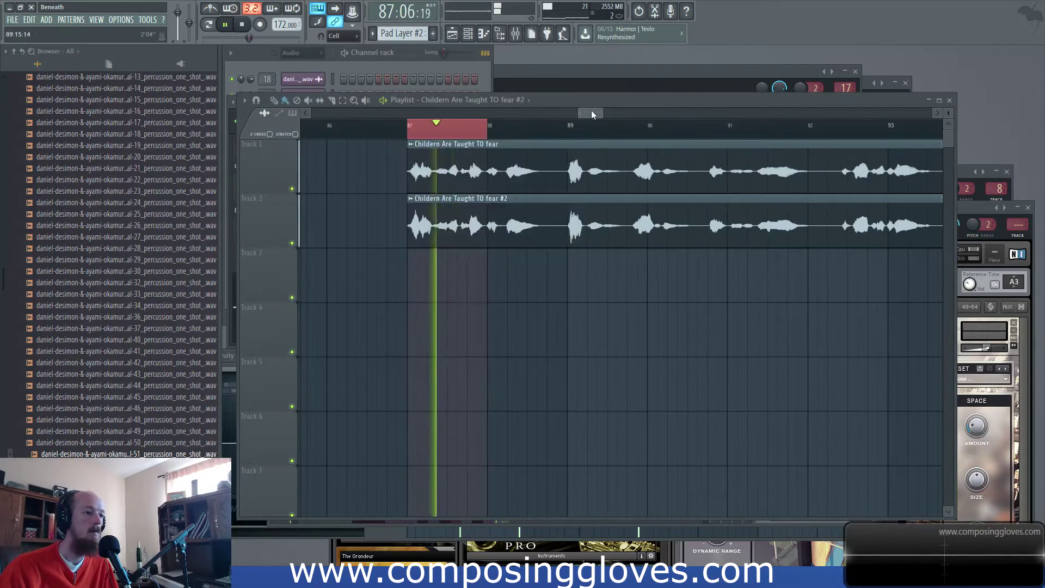
double_click(482, 182)
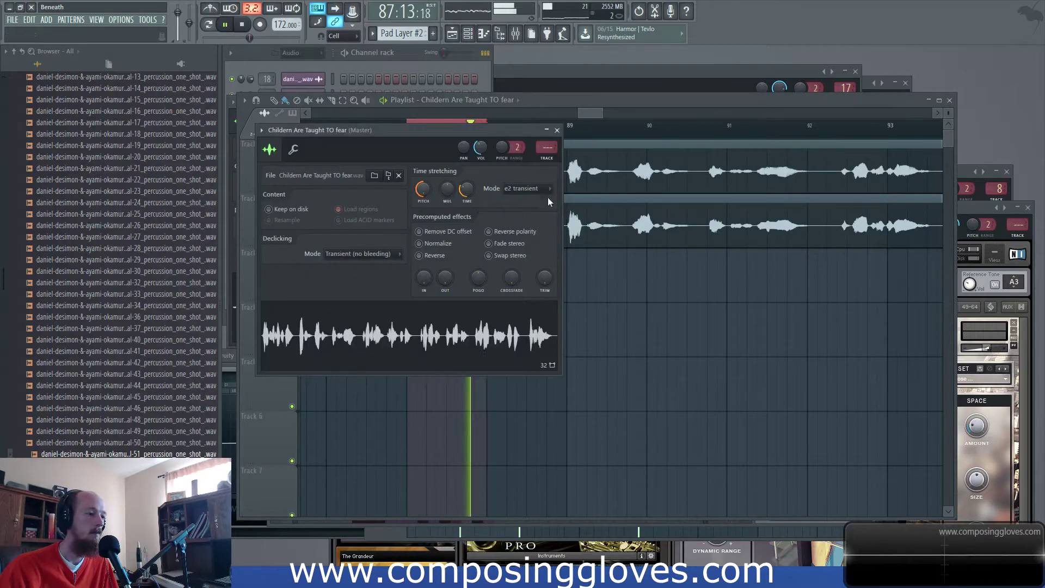
scroll(531, 191, down, 1)
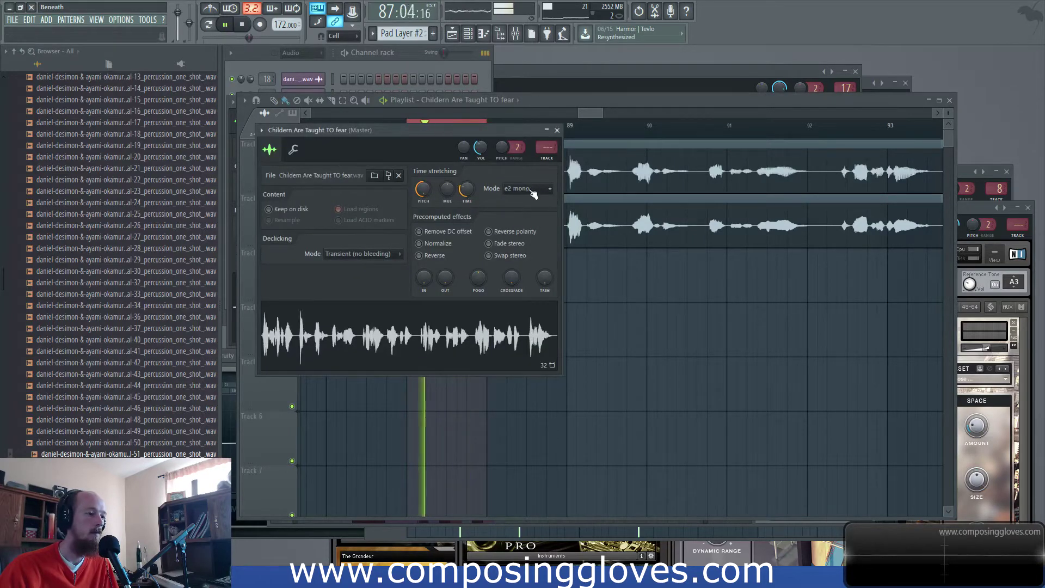
click(627, 215)
key(space)
Extend the playlist loop selection over both voice clips from bar 87 into bar 90 and play it back
click(571, 144)
drag(590, 112, 584, 112)
scroll(602, 158, down, 3)
drag(634, 163, 479, 143)
key(space)
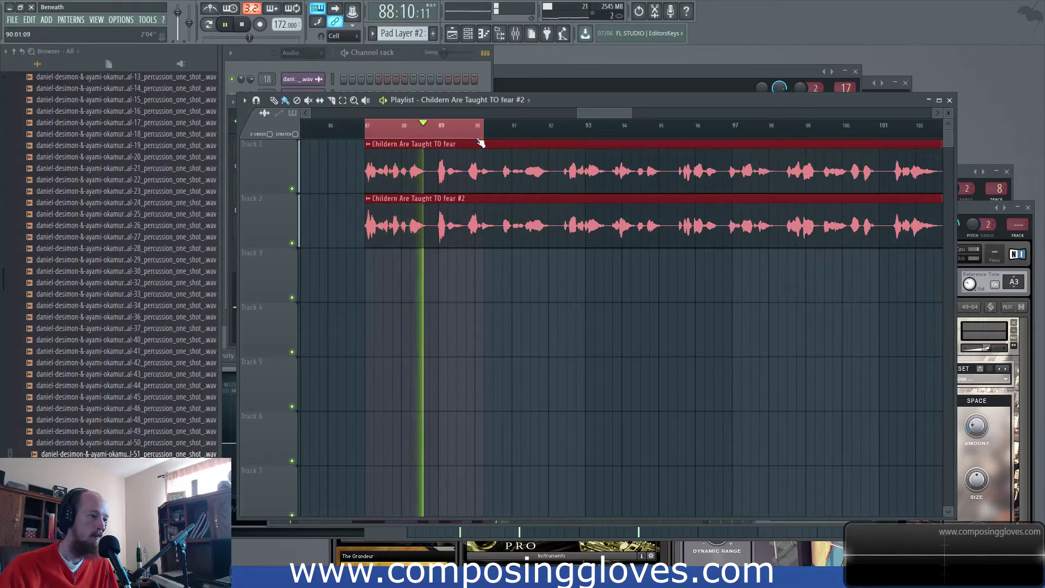
Route the Track 1 voice sample, Childern Are Taught TO fear, to its own mixer track 20
key(space)
double_click(411, 168)
key(space)
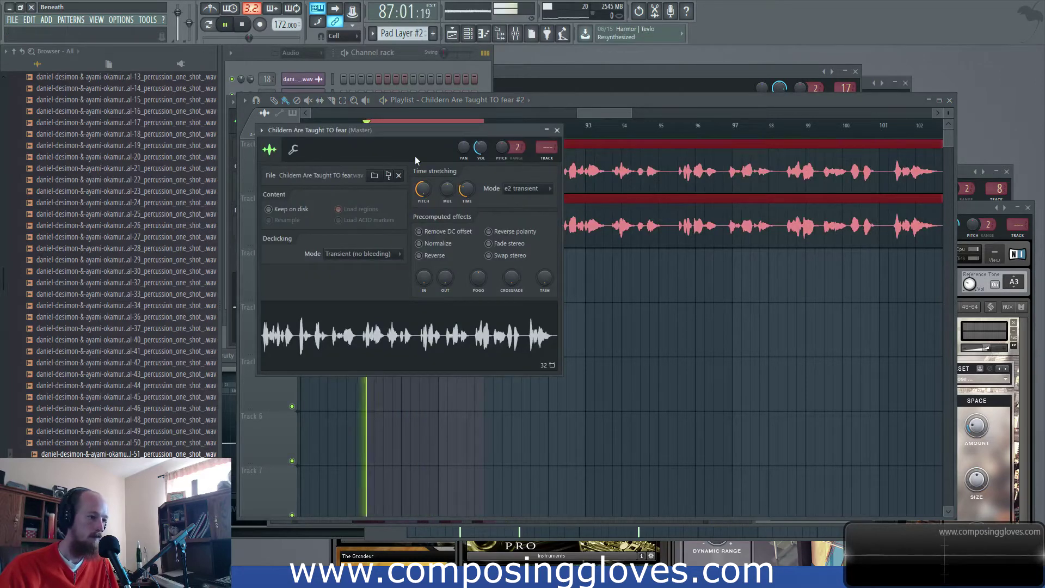
key(space)
click(516, 35)
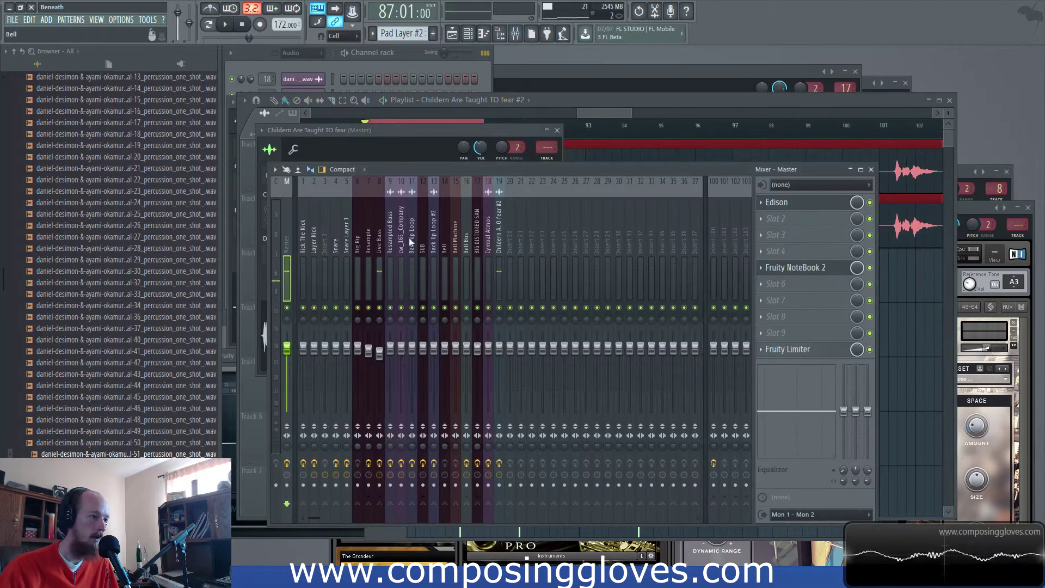
click(599, 114)
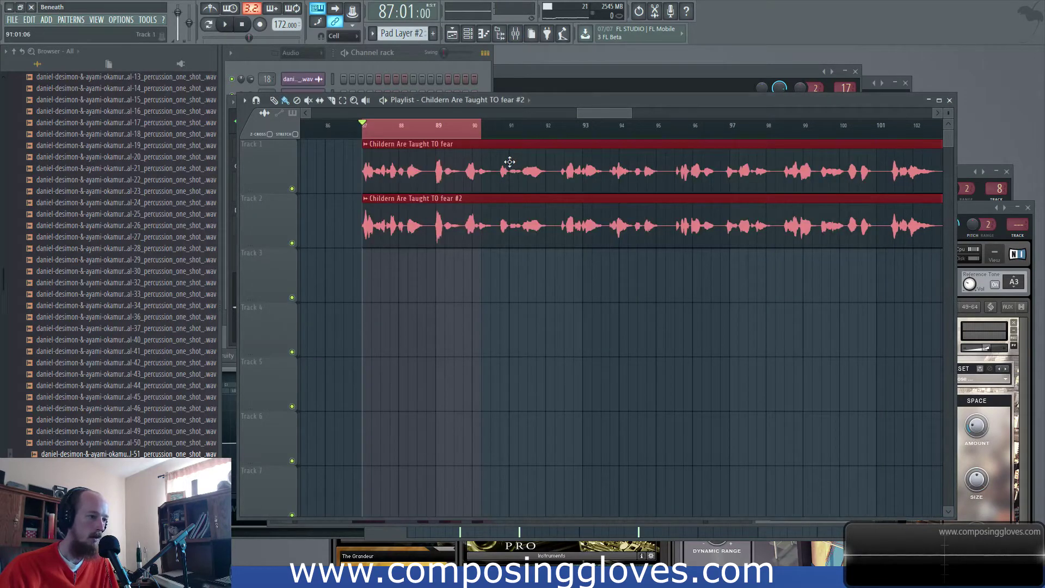
double_click(509, 164)
double_click(604, 221)
double_click(621, 164)
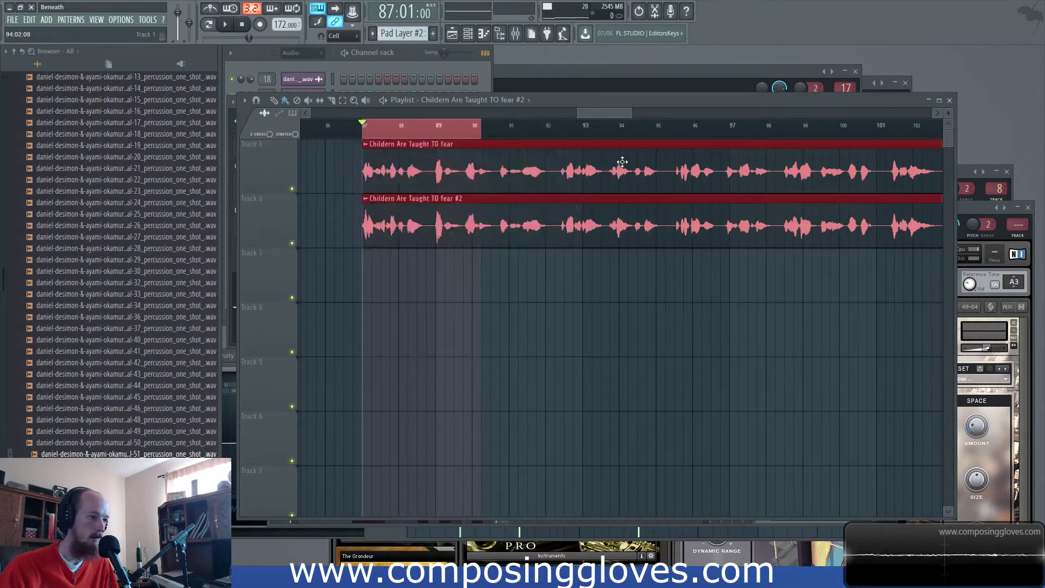
key(ctrl+l)
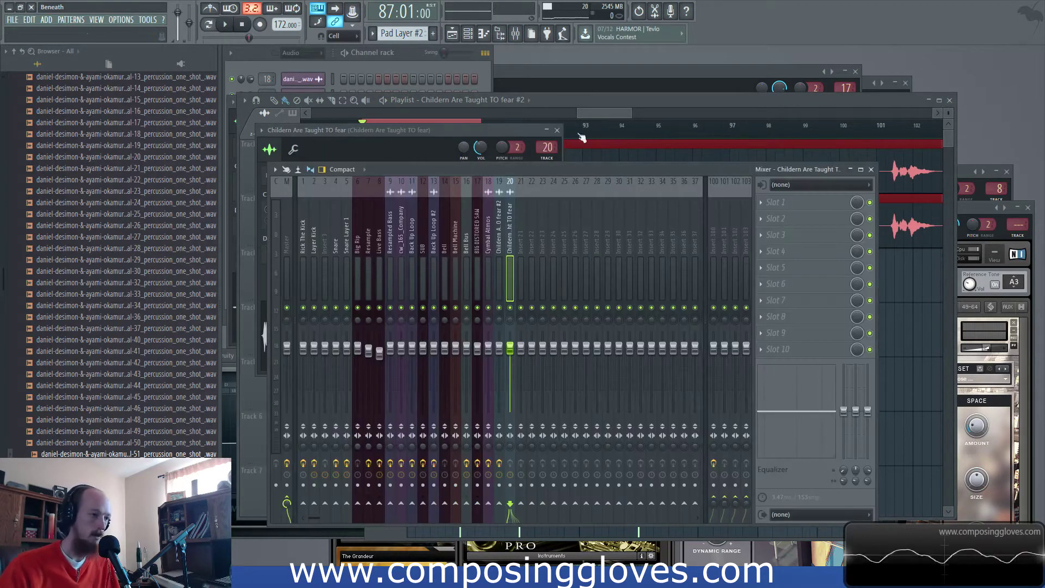
Load Fruity Parametric EQ 2 into the first effect slot of mixer track 20 and start playback
click(765, 203)
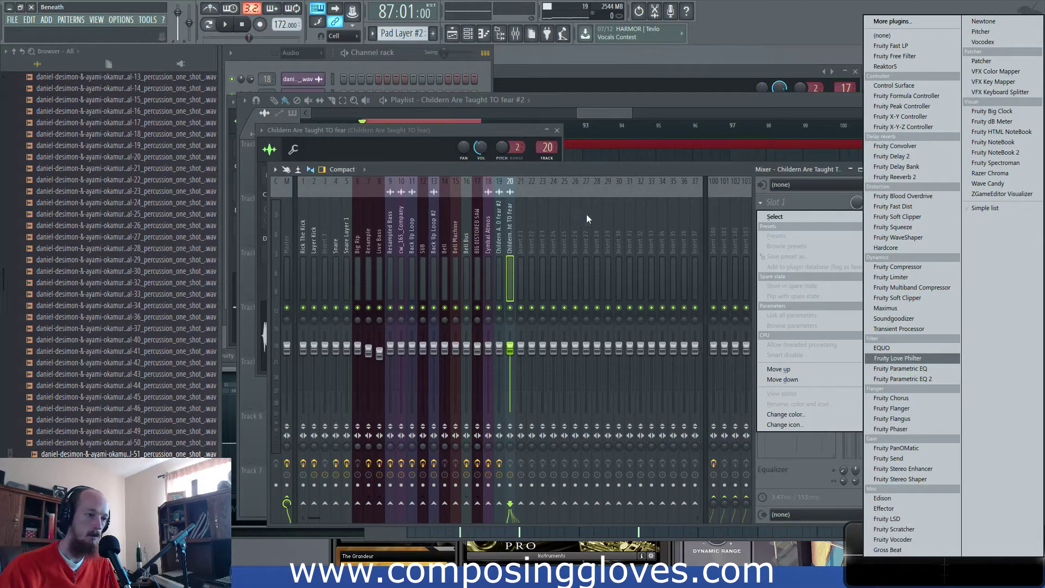
mouse_move(792, 218)
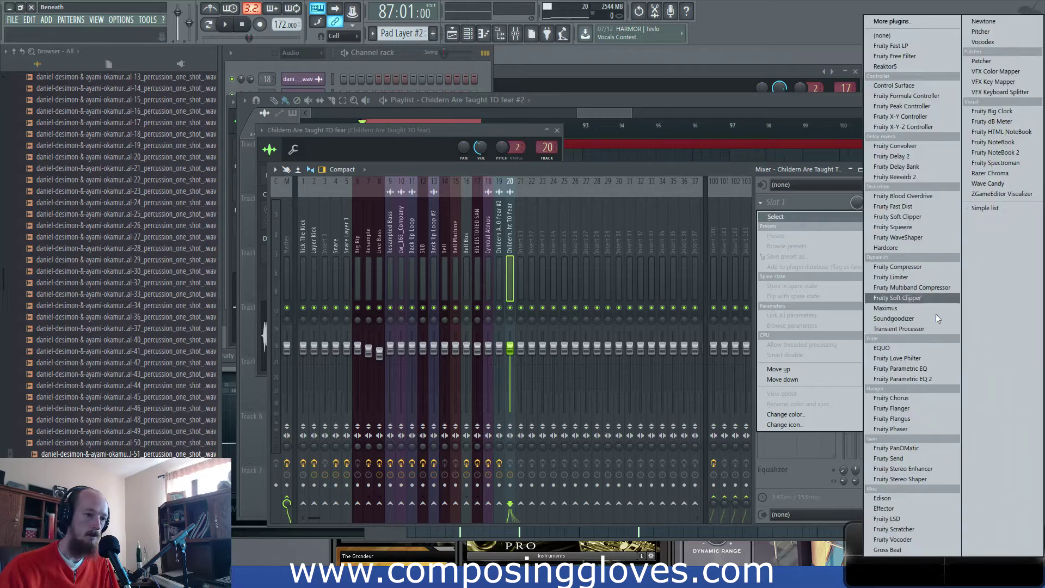
click(935, 380)
key(space)
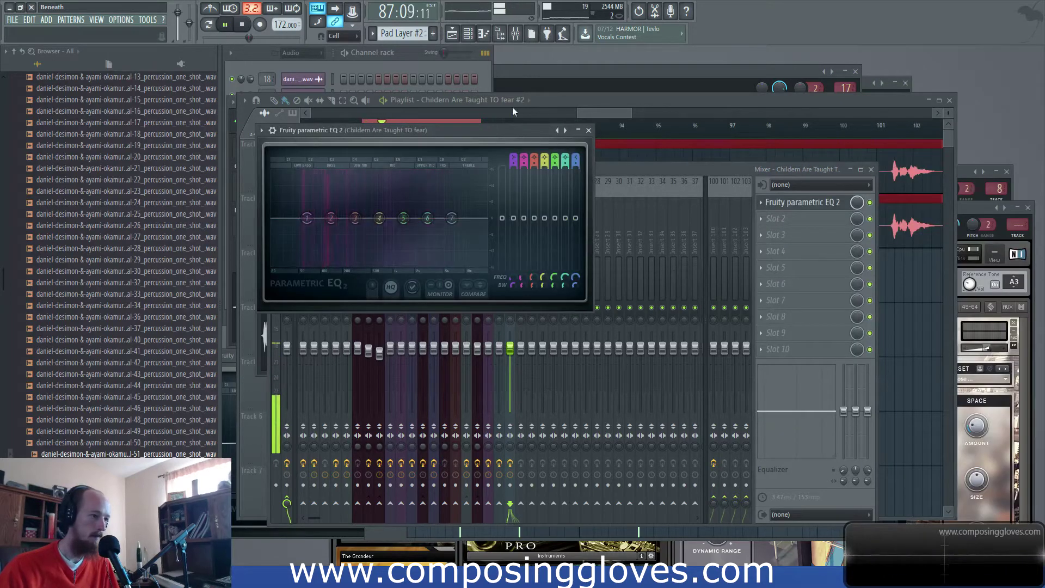
Shape the Track 1 voice's EQ during playback by cutting bands 1 and 3 and boosting bands 2, 4 and 6
click(573, 117)
click(515, 34)
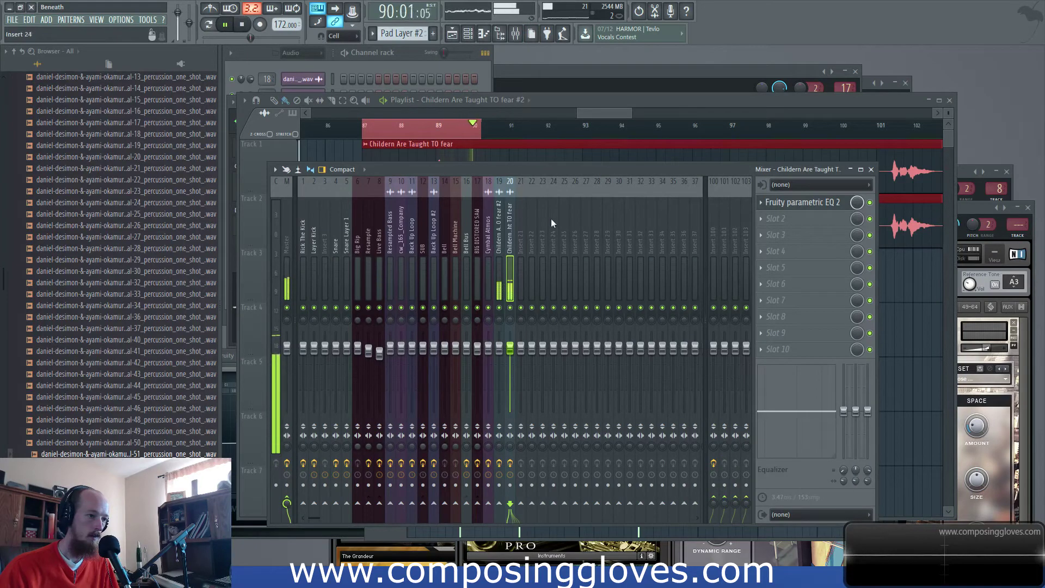
click(807, 204)
drag(401, 219, 437, 209)
drag(356, 219, 328, 215)
drag(307, 219, 384, 228)
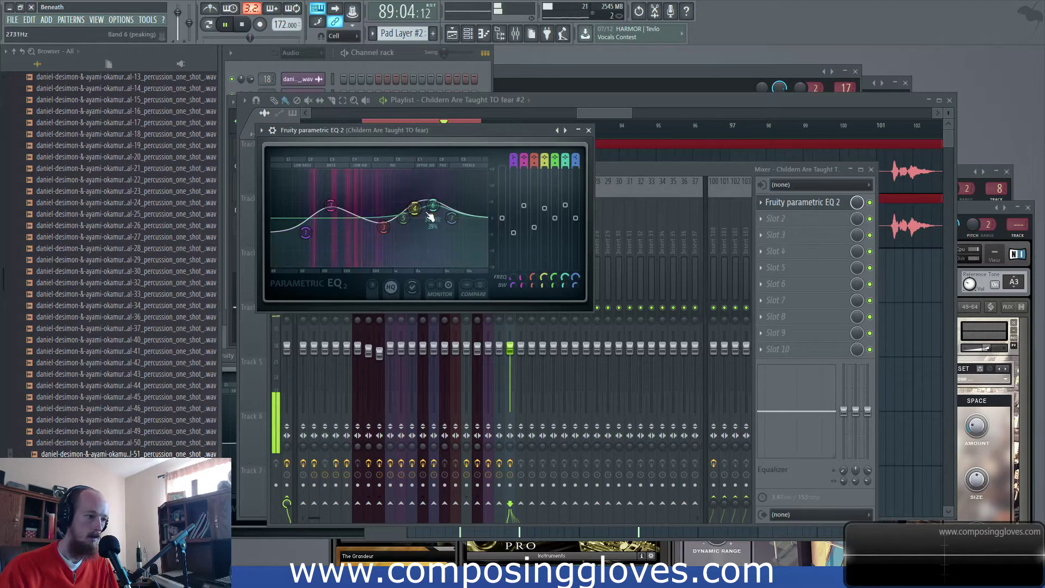
Open the effect choices for the second slot of mixer track 20
click(787, 219)
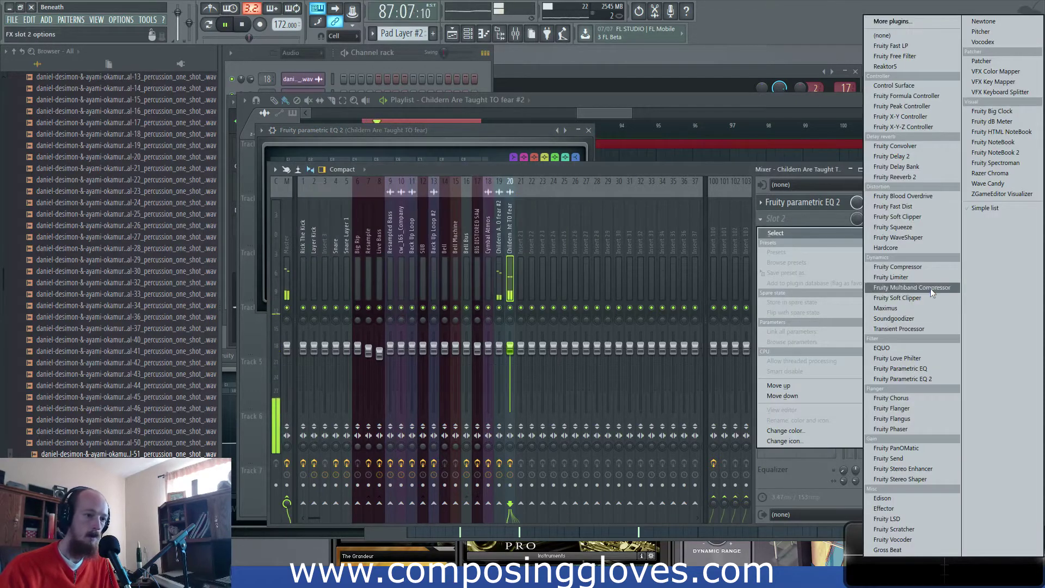
Load Maximus into effect slot 2 of the vocal's mixer track and reshape the first curve segment of its High, Mid and Low bands
click(932, 312)
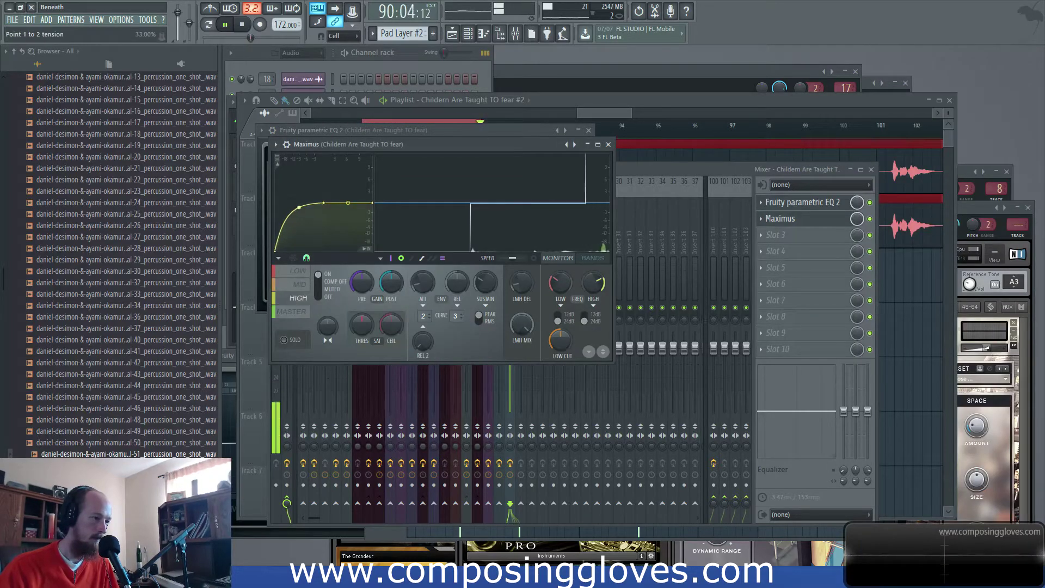
drag(299, 207, 299, 209)
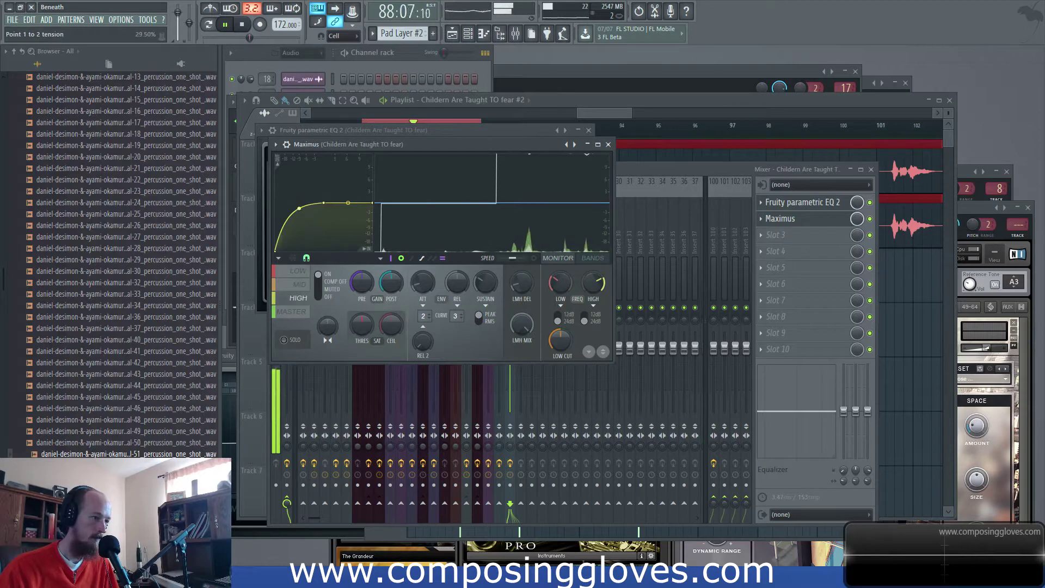
click(300, 283)
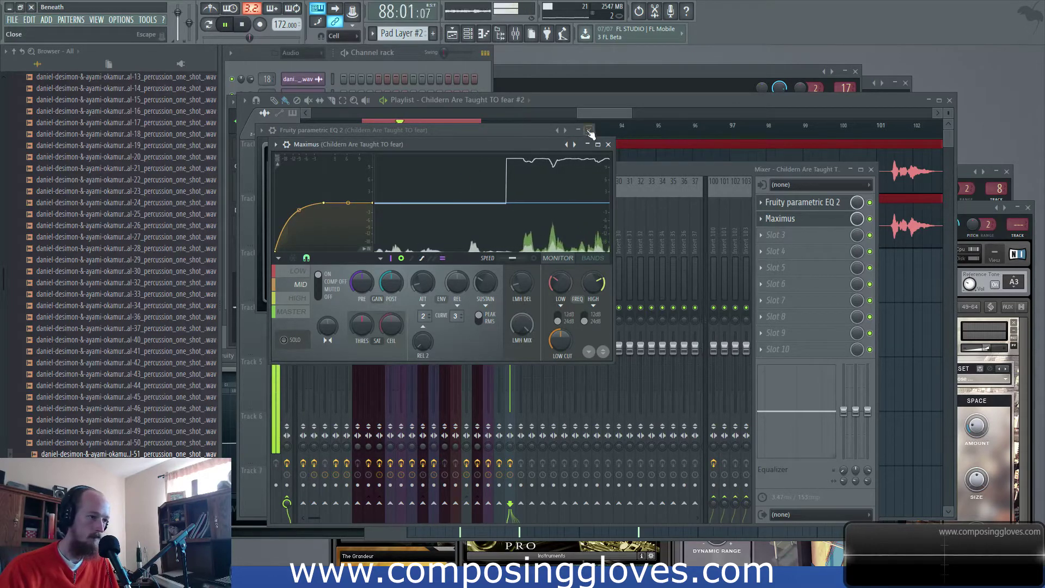
click(298, 271)
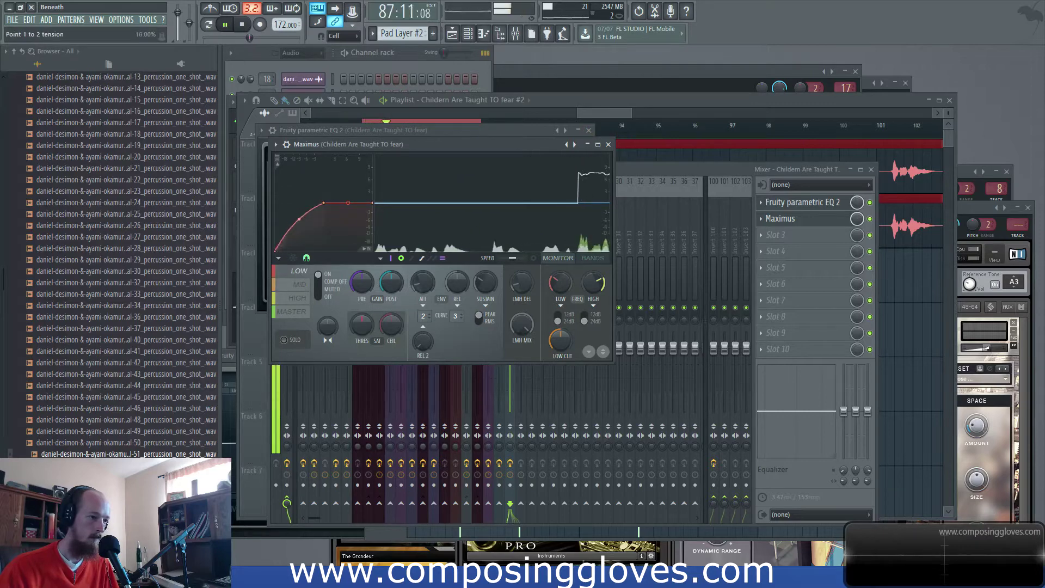
key(space)
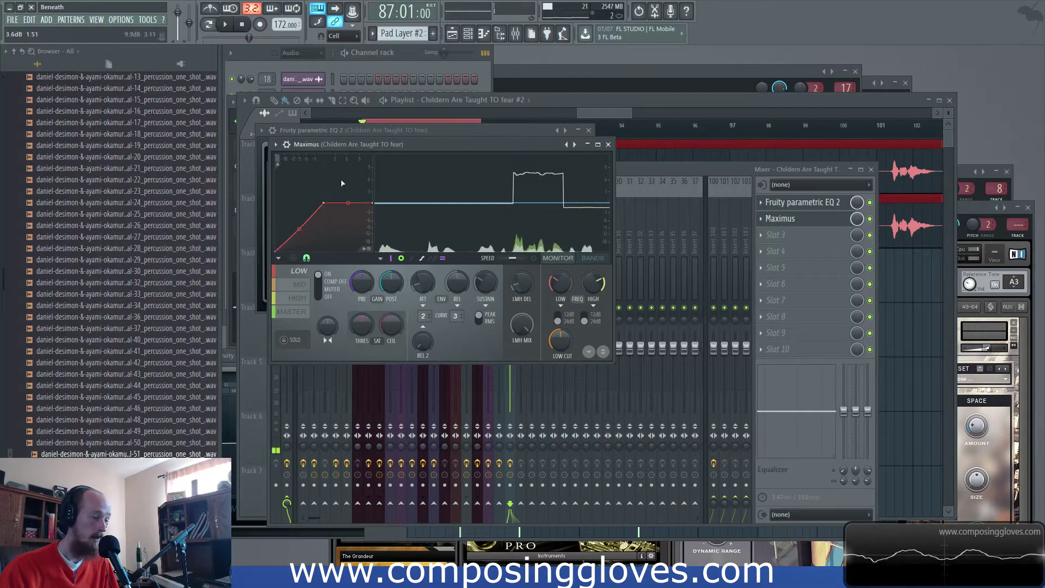
Play back the vocals and inspect the channel settings of both "Childern Are Taught TO fear" clips in the playlist
click(707, 172)
drag(749, 203, 704, 202)
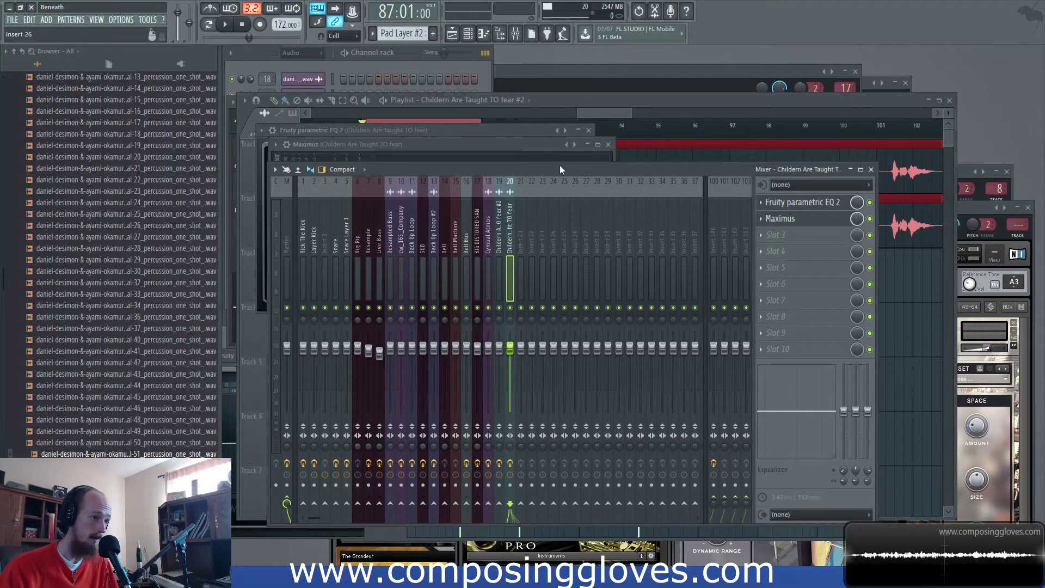
click(604, 112)
key(space)
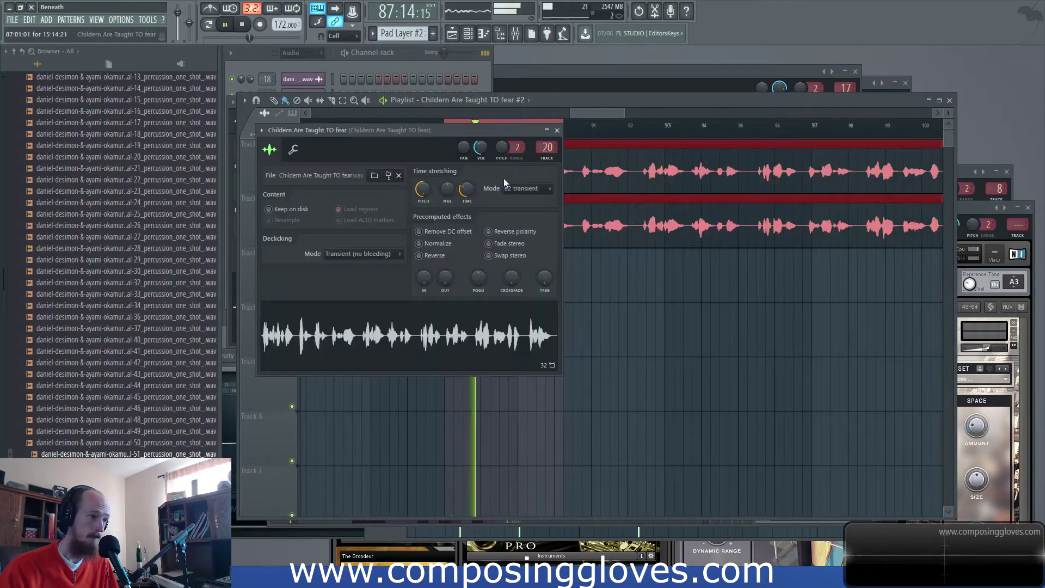
double_click(600, 225)
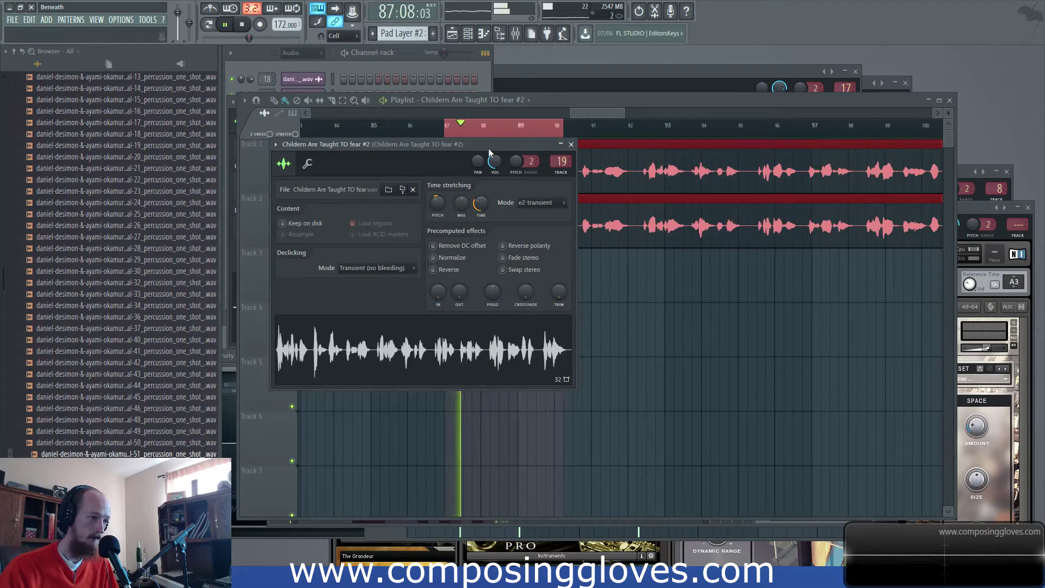
key(space)
double_click(633, 174)
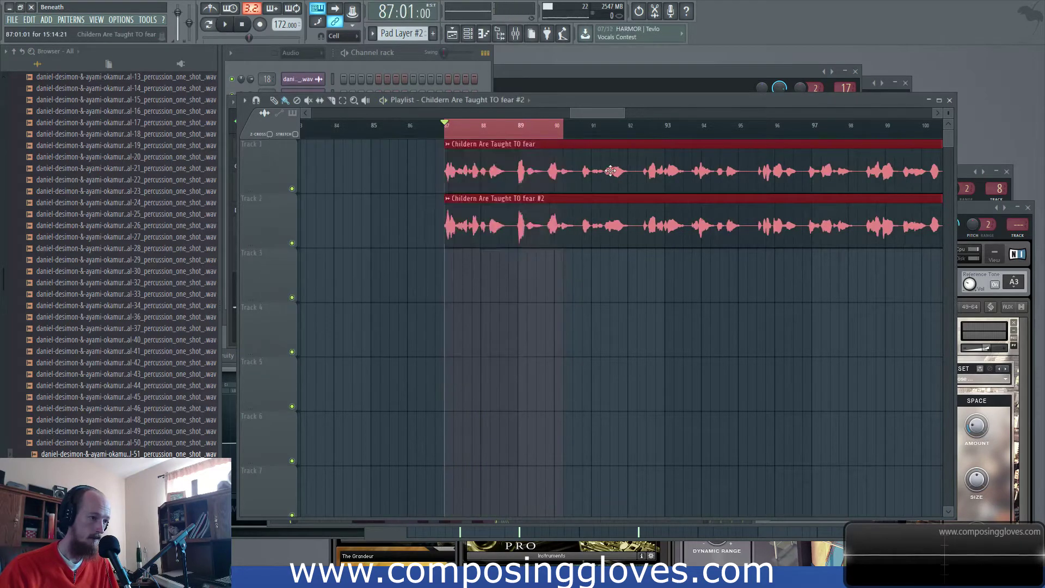
key(space)
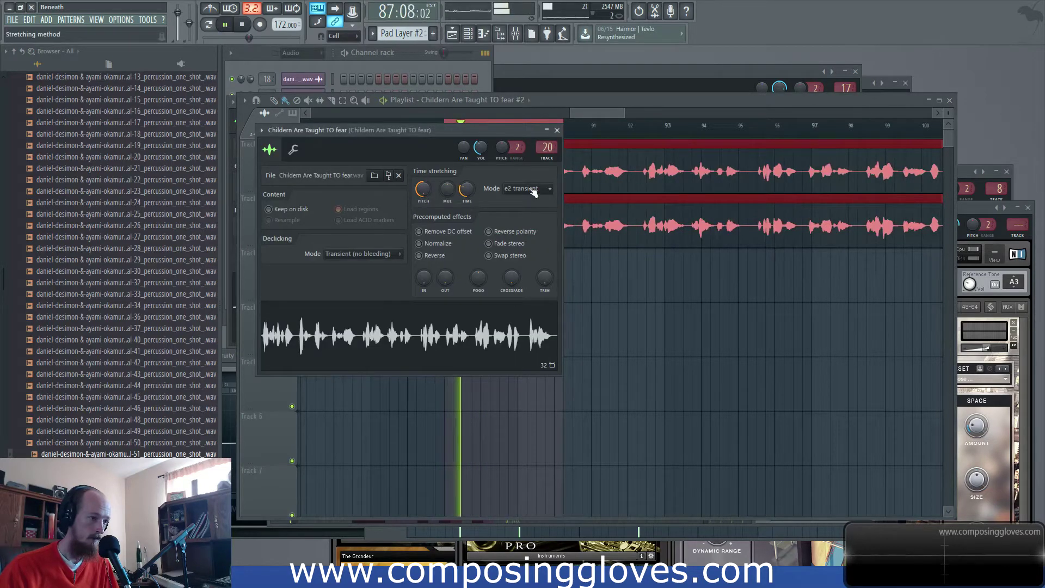
key(space)
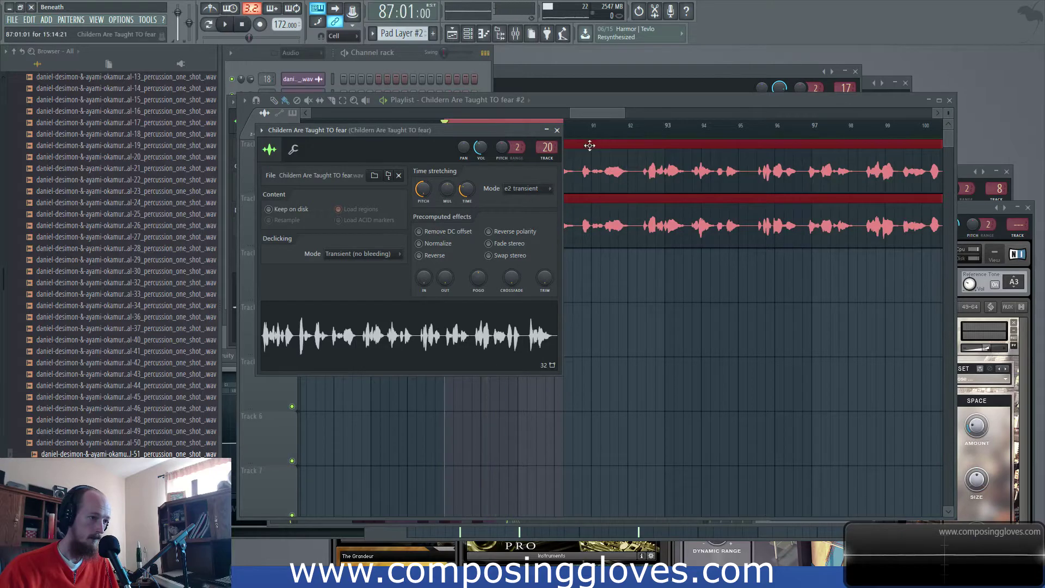
Rename mixer insert 21 as "Vocodex"
key(F9)
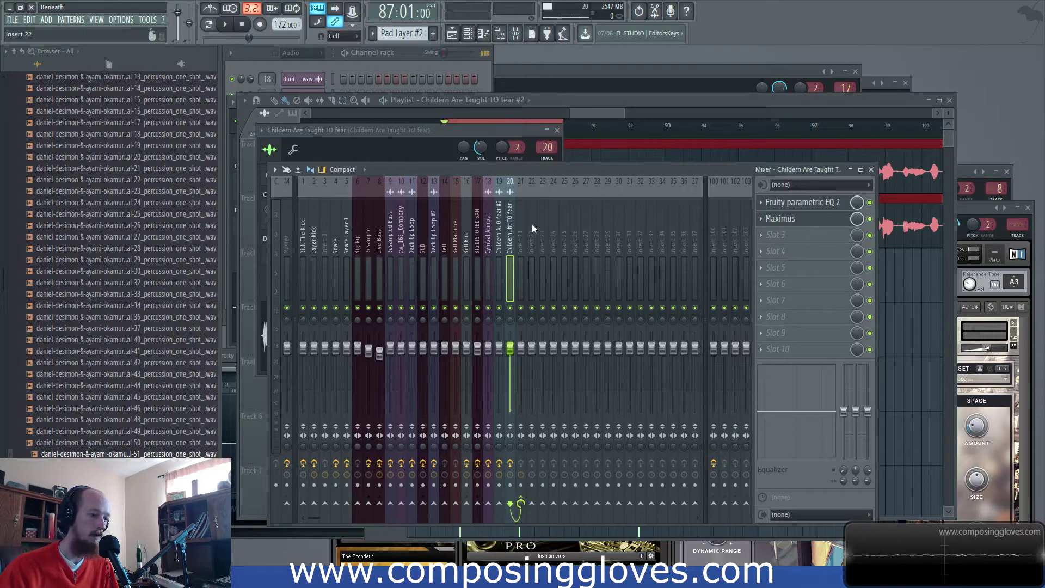
click(519, 244)
right_click(521, 240)
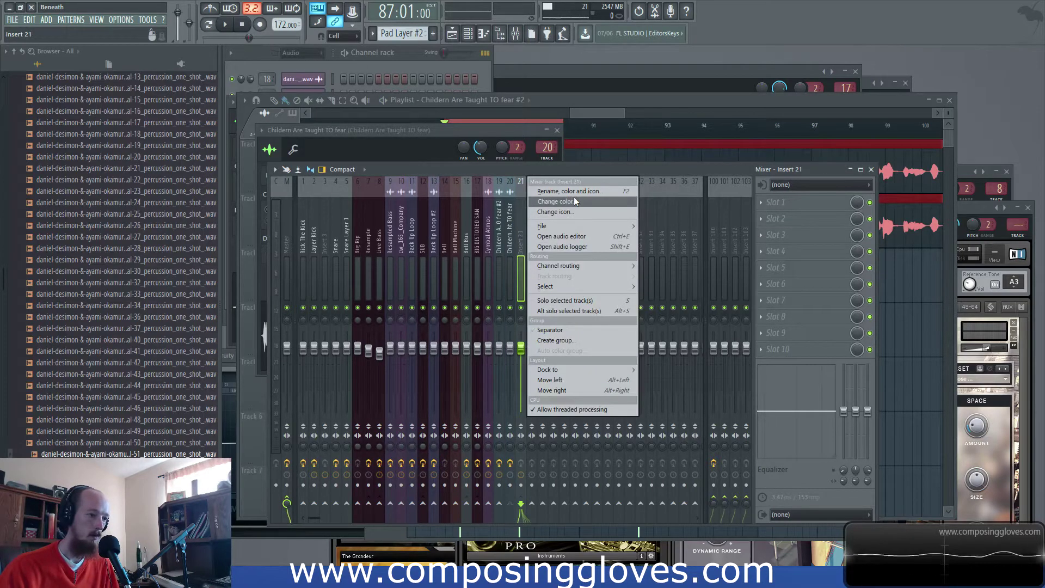
click(577, 195)
text(Vocode)
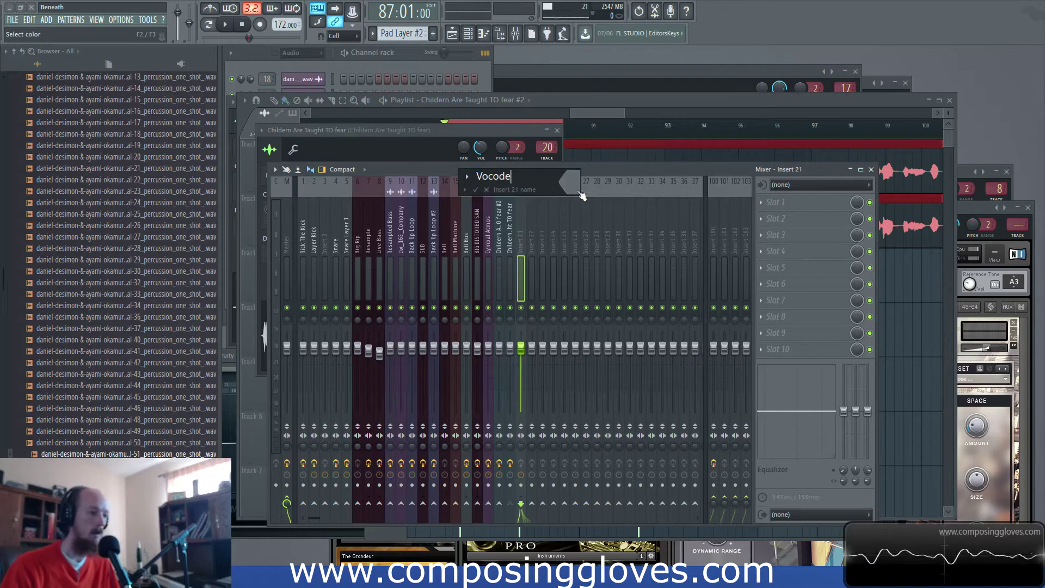
text(x)
key(Return)
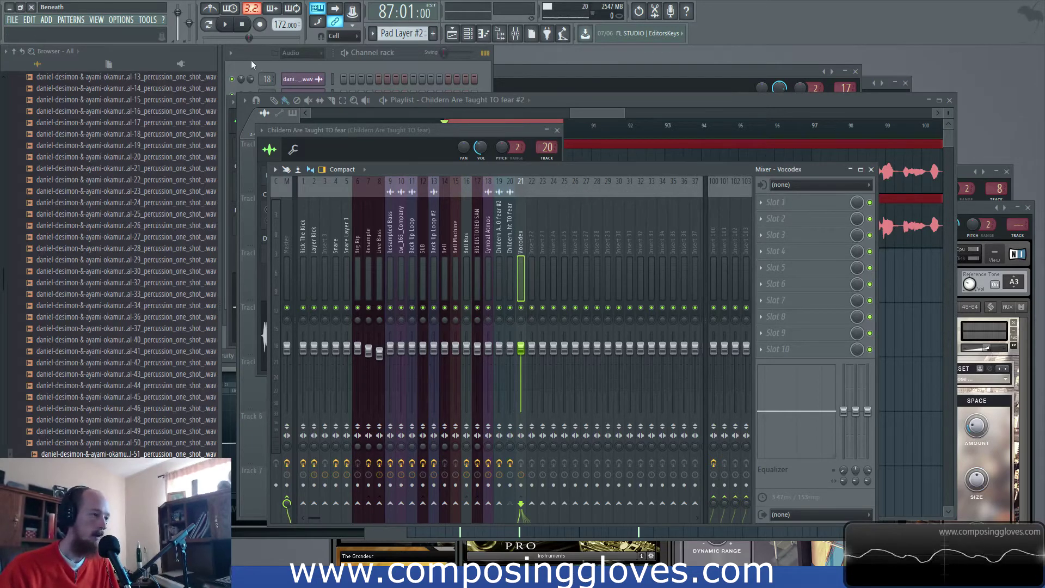
Add a new Harmor instrument channel to the unsorted channels
click(294, 64)
click(296, 100)
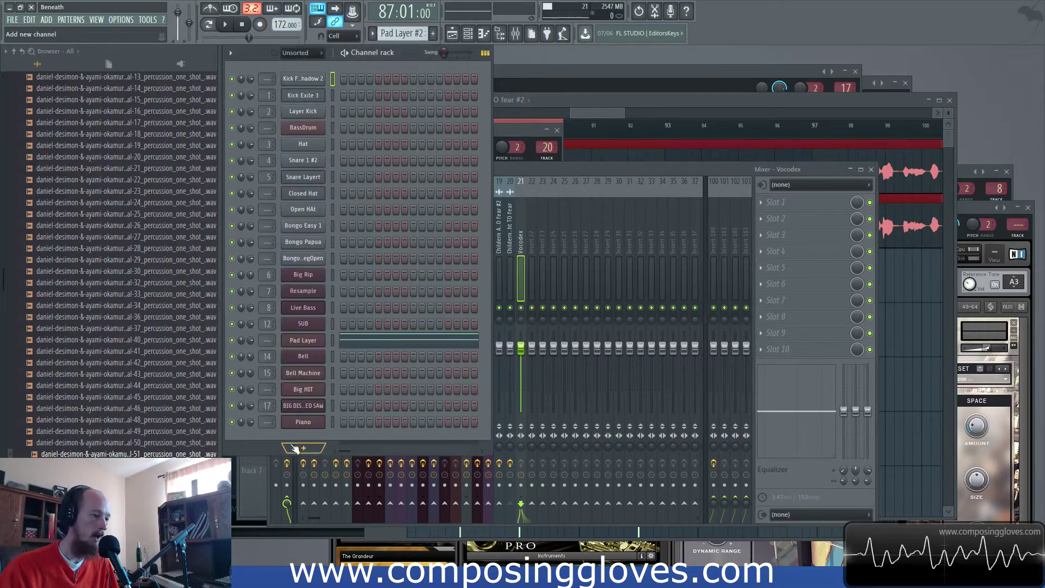
click(294, 447)
click(428, 38)
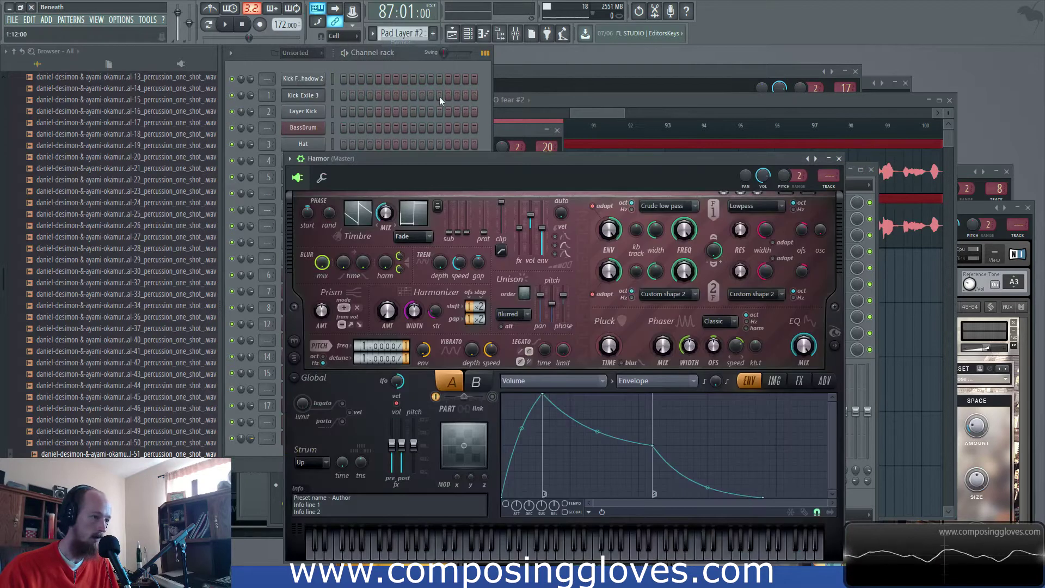
drag(488, 164, 615, 49)
Rename the Harmor channel as "Carrier" and route it to mixer track 22
shift+click(308, 435)
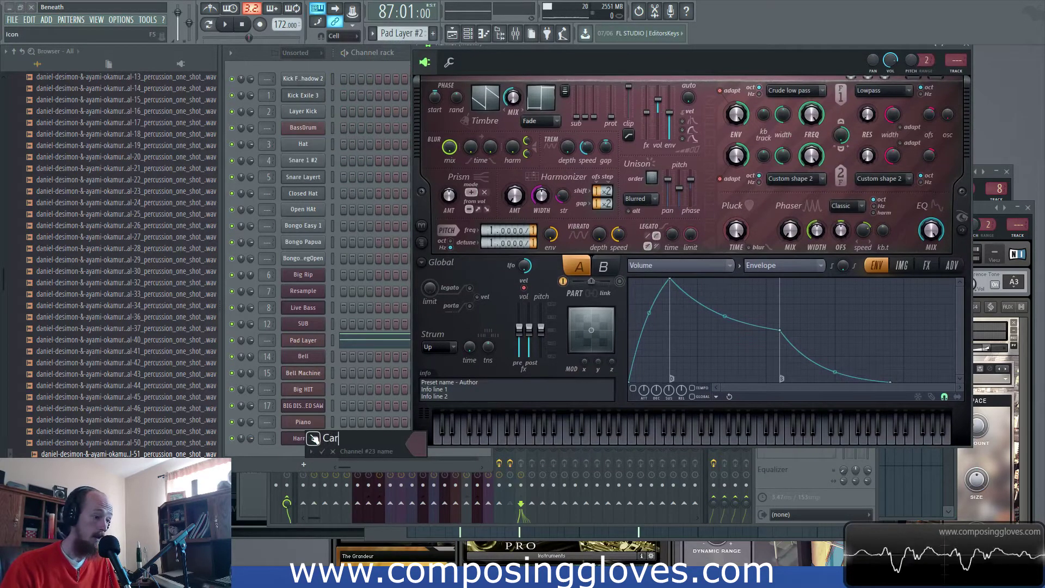
key(Return)
click(315, 439)
click(314, 440)
shift+click(312, 441)
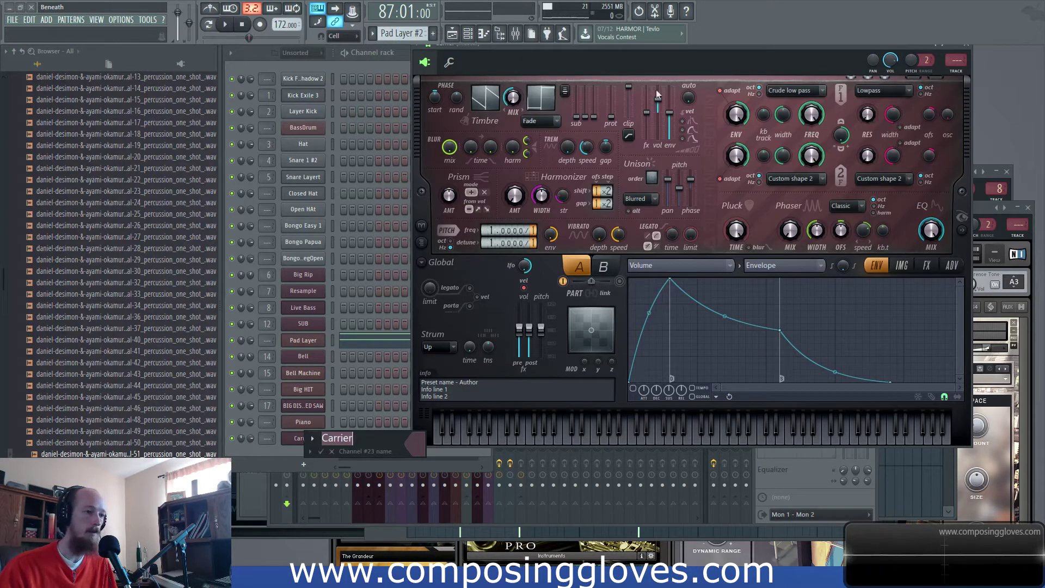
key(Return)
drag(673, 51, 645, 75)
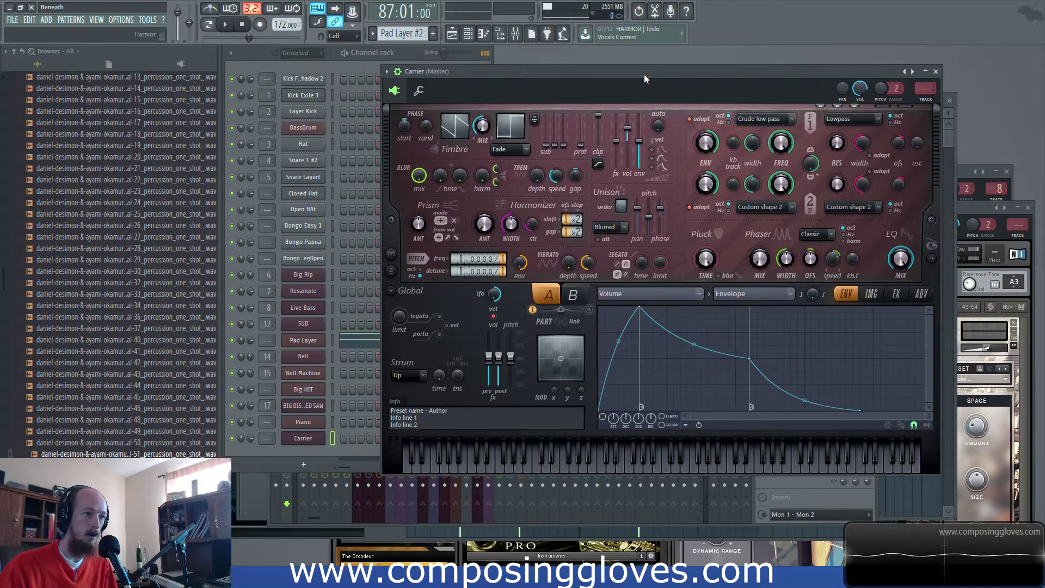
key(ctrl+l)
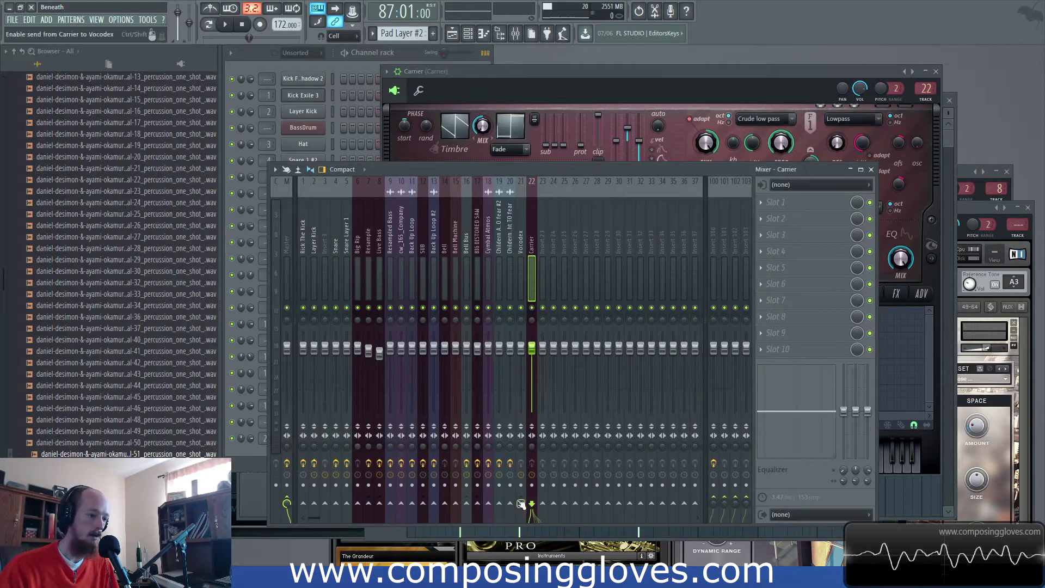
Load the Vocodex effect into slot 1 of the Vocodex mixer track
click(521, 225)
click(795, 202)
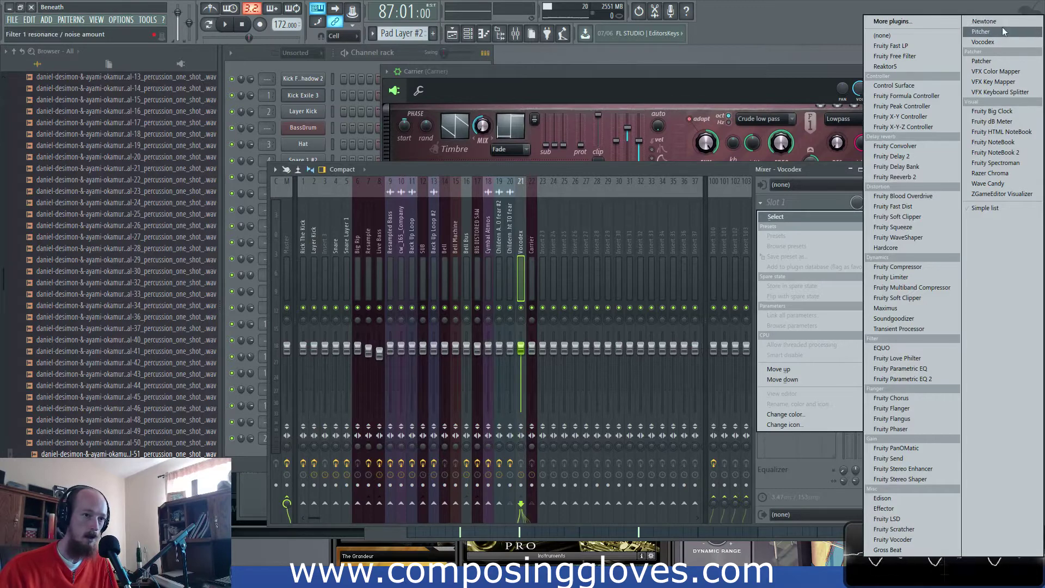
click(1003, 42)
drag(454, 155, 470, 118)
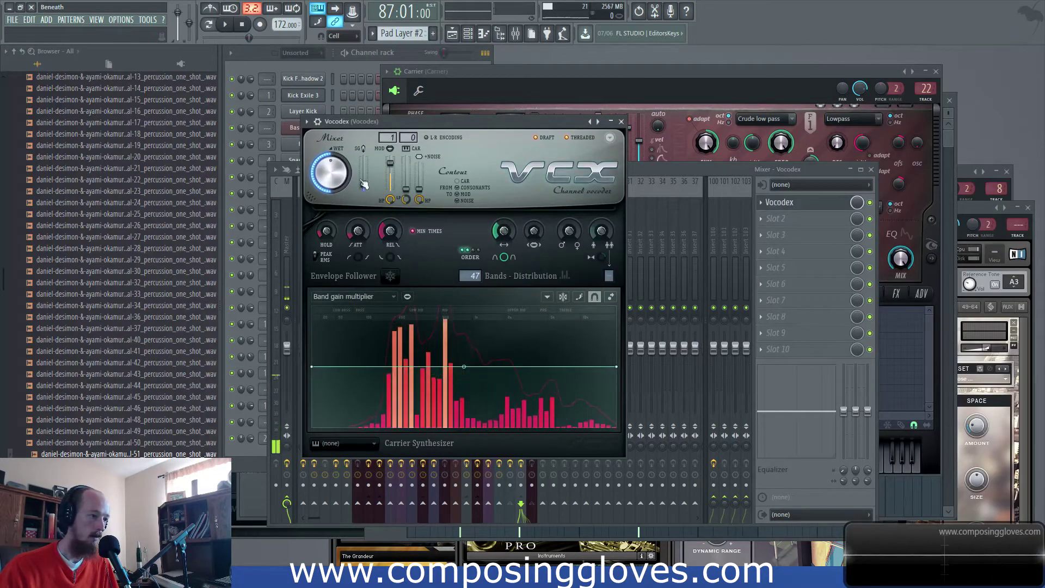
Set Vocodex's modulator input to "Childern Are Taught TO fear" and its carrier input to "Carrier"
click(394, 138)
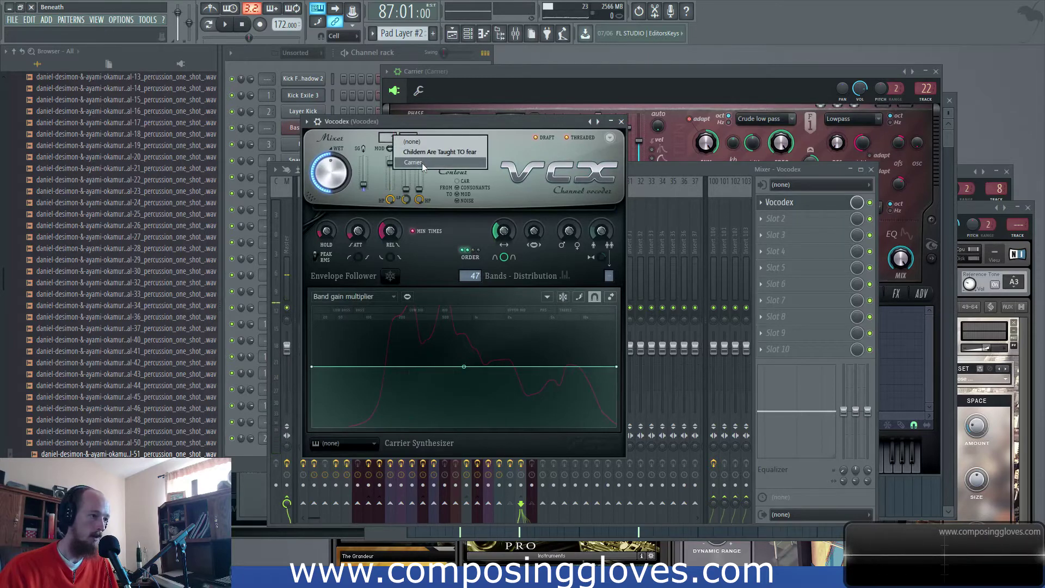
click(417, 153)
click(405, 139)
click(422, 165)
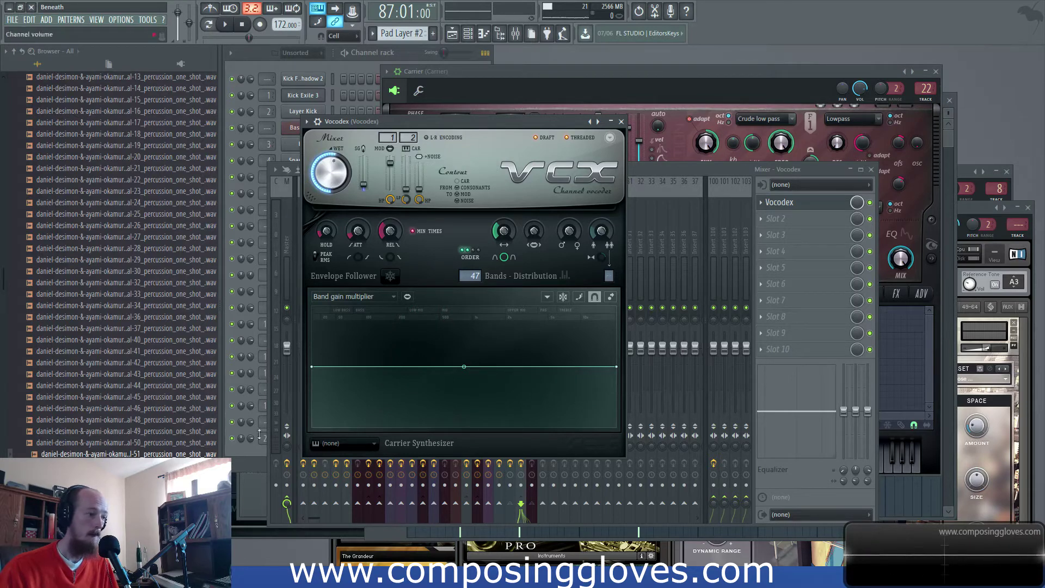
Create a new empty pattern and name it "VOcodex Stuffs"
click(252, 457)
click(435, 35)
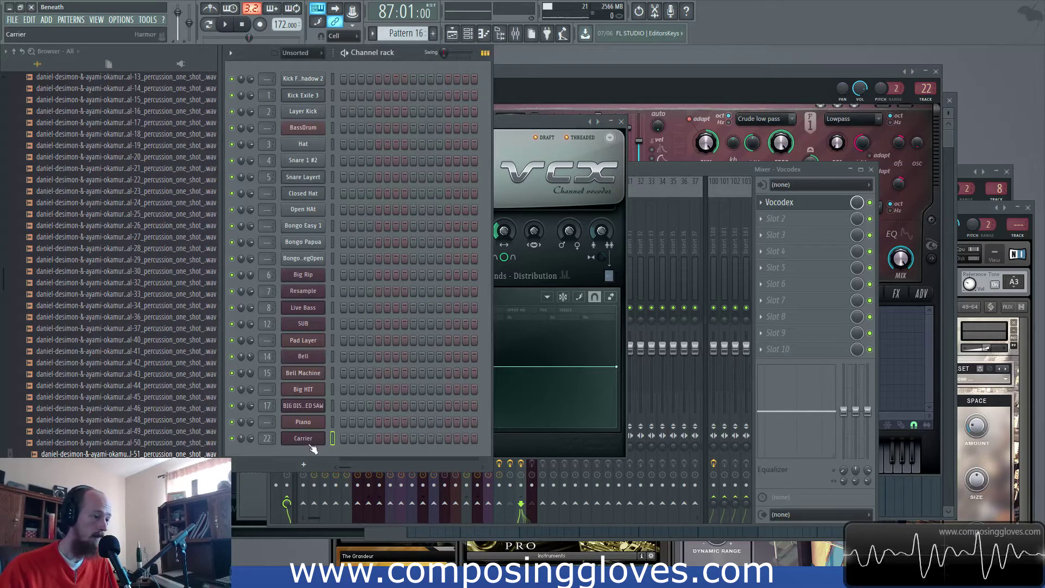
click(407, 35)
key(F2)
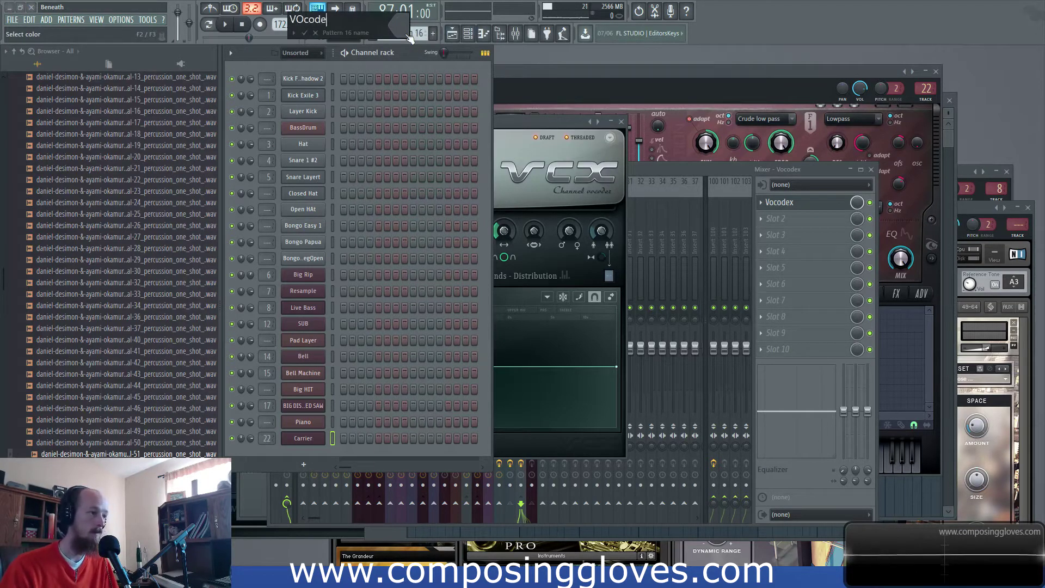
text(VOcodex Stuff)
key(Return)
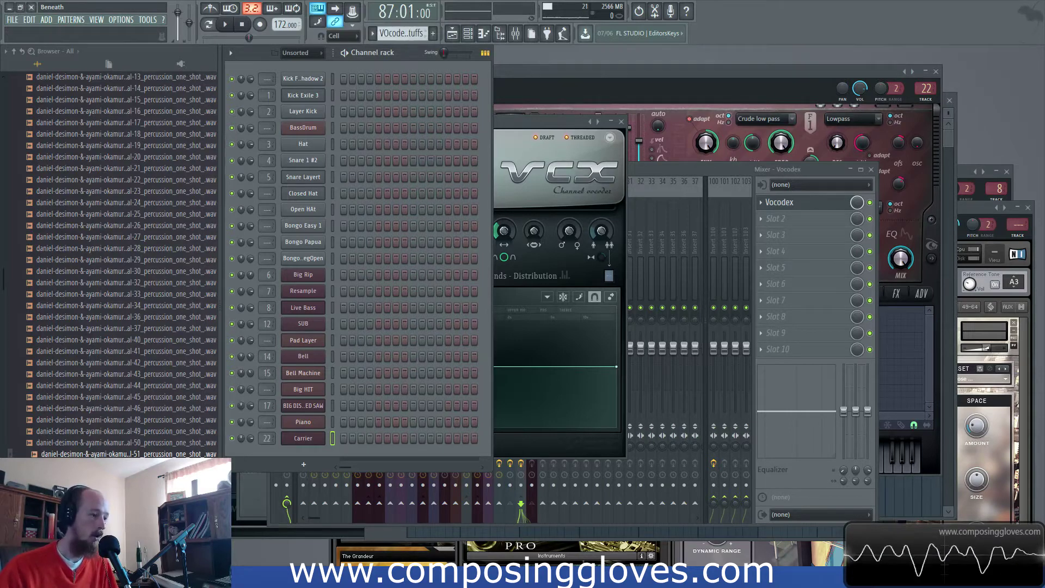
Draw a sustained F#3 note over four bars long from bar 1 in the Carrier channel's piano roll
right_click(298, 442)
click(376, 439)
scroll(455, 366, down, 2)
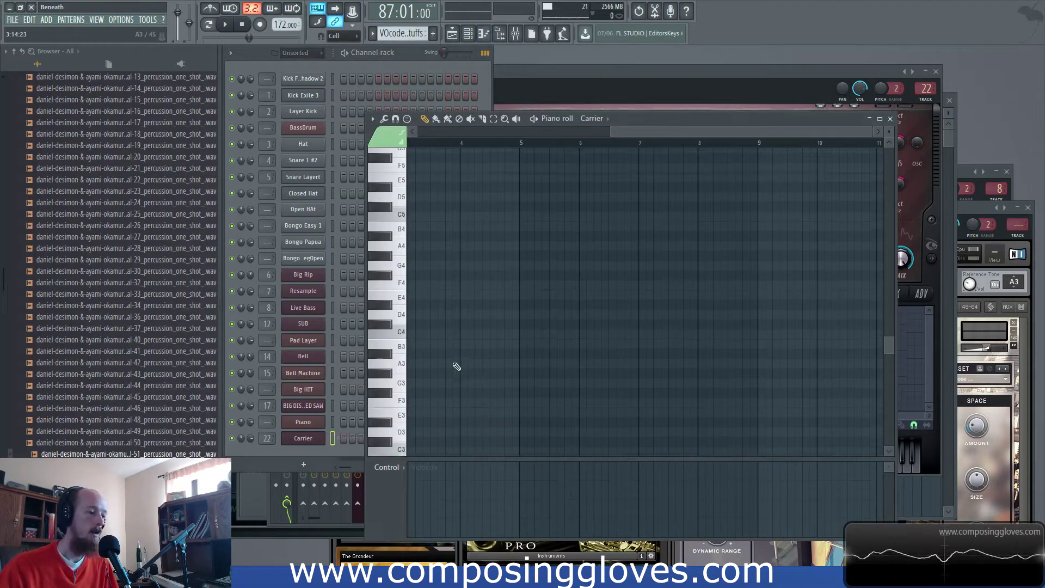
drag(412, 382, 300, 322)
drag(525, 333, 685, 344)
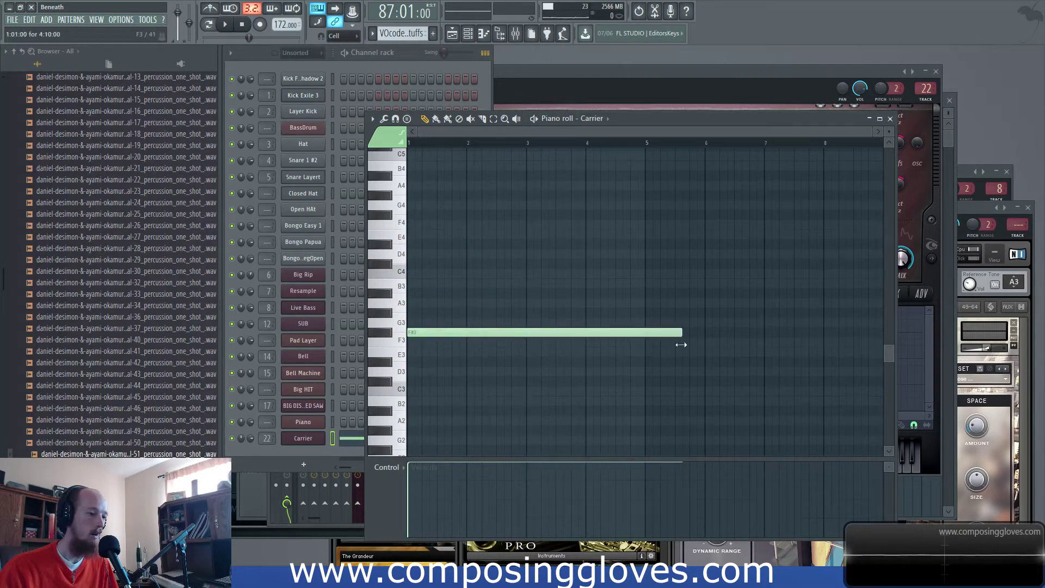
Place the VOcodex Stuffs pattern on playlist Track 3 at bar 87 and play it with the vocals
drag(816, 74, 841, 269)
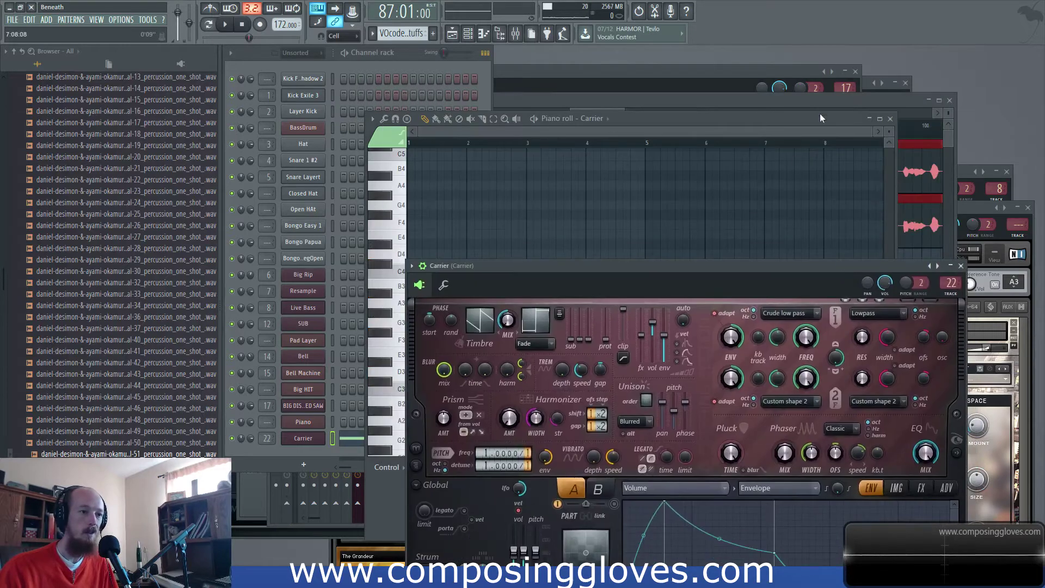
click(790, 102)
click(457, 276)
key(space)
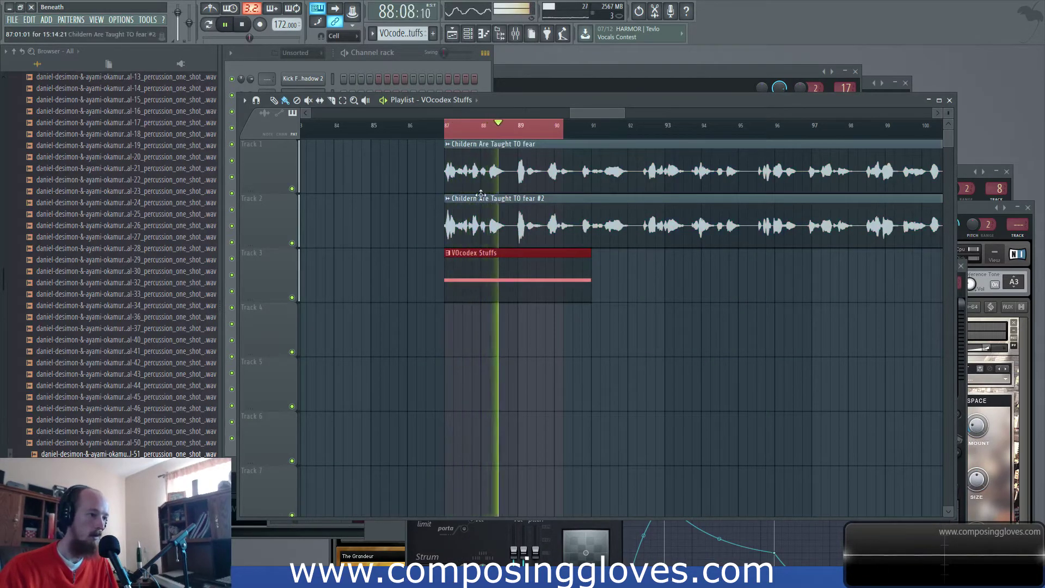
key(space)
Lower the carrier note to F#2 in the piano roll and play the section back
double_click(493, 291)
scroll(437, 346, down, 1)
mouse_move(428, 304)
mouse_down()
mouse_move(406, 458)
mouse_move(376, 320)
mouse_move(340, 343)
mouse_move(408, 346)
mouse_move(410, 292)
mouse_move(422, 294)
mouse_up()
key(space)
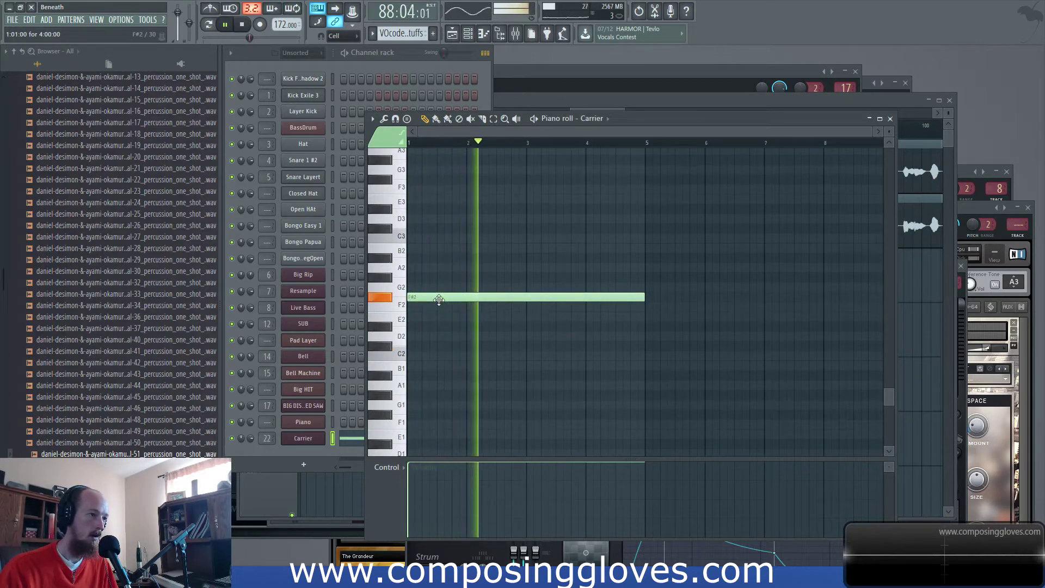
key(space)
Audition an additional four-bar F#4 note above the carrier's F#2 note, and remove it
scroll(432, 285, up, 3)
drag(418, 209, 368, 209)
key(space)
key(space)
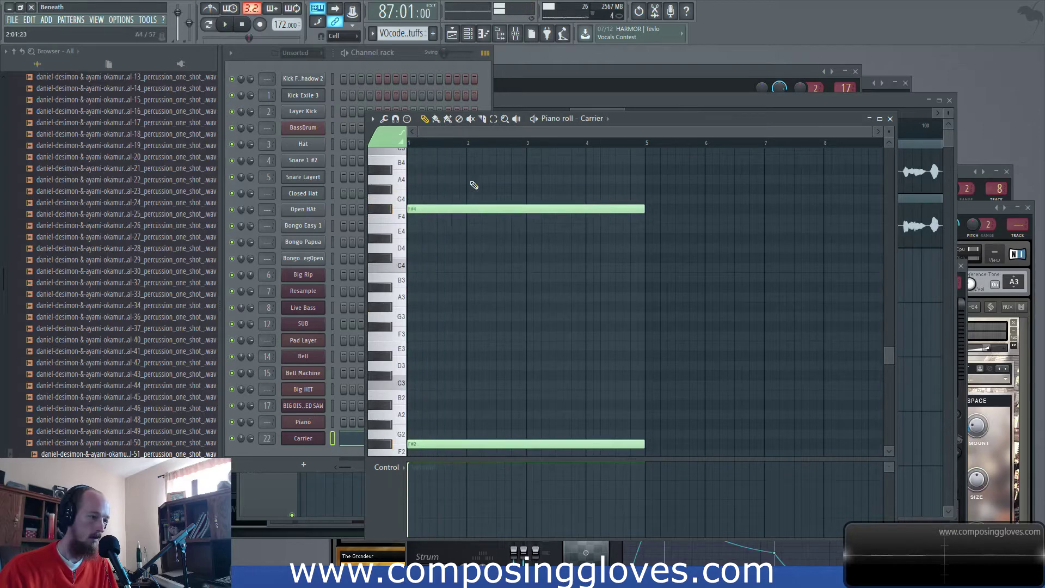
right_click(470, 209)
key(space)
key(space)
Adjust the unison settings of the Carrier's Harmor synth during playback and show its effects section
click(303, 438)
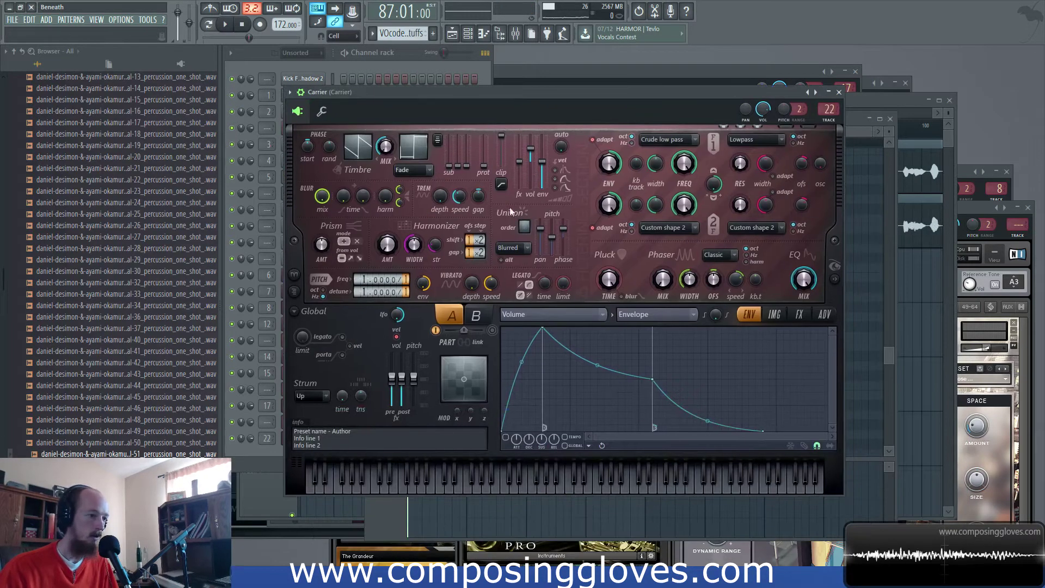
drag(524, 227, 525, 219)
key(space)
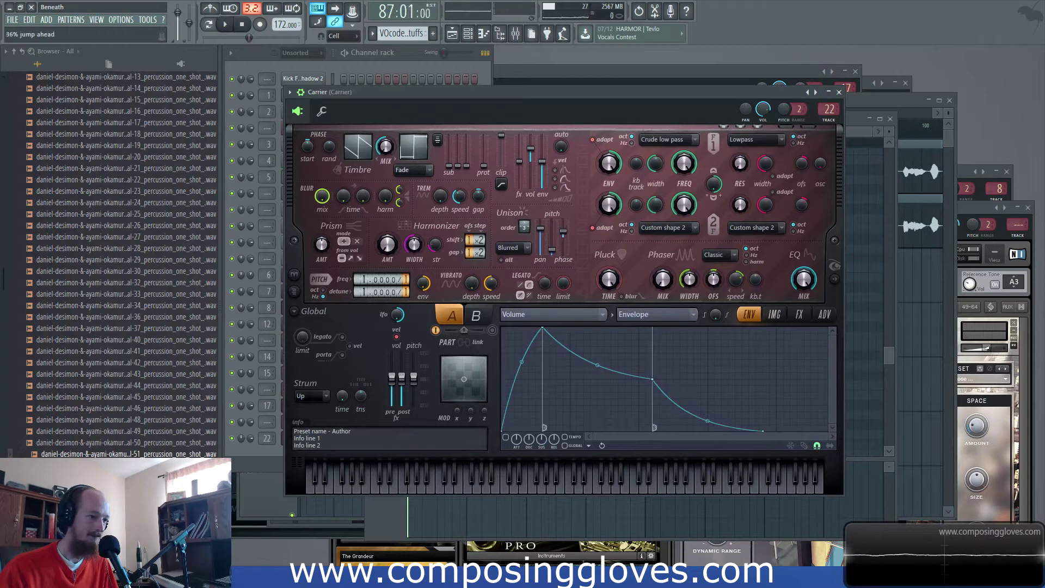
key(space)
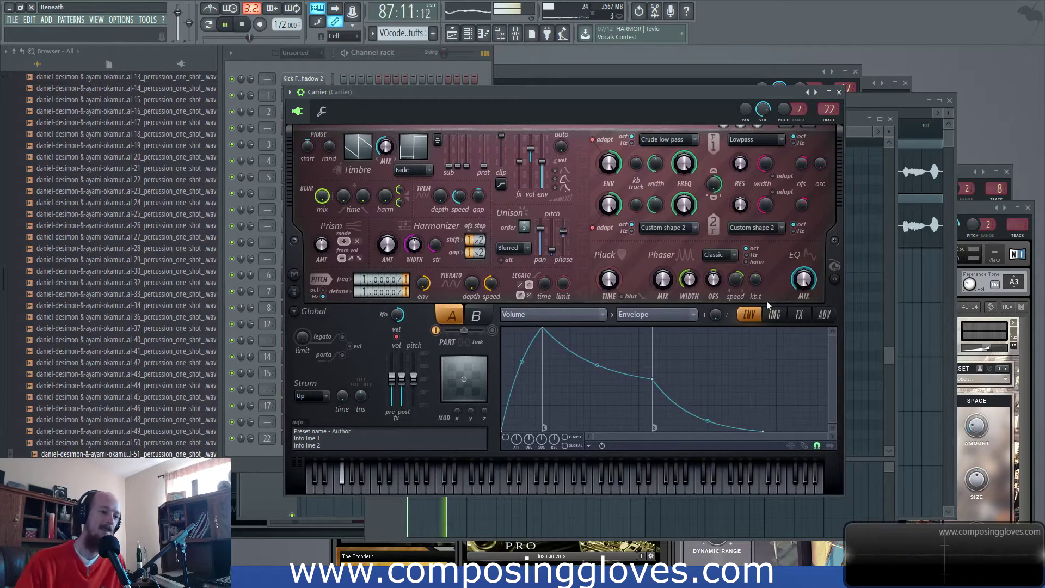
click(801, 319)
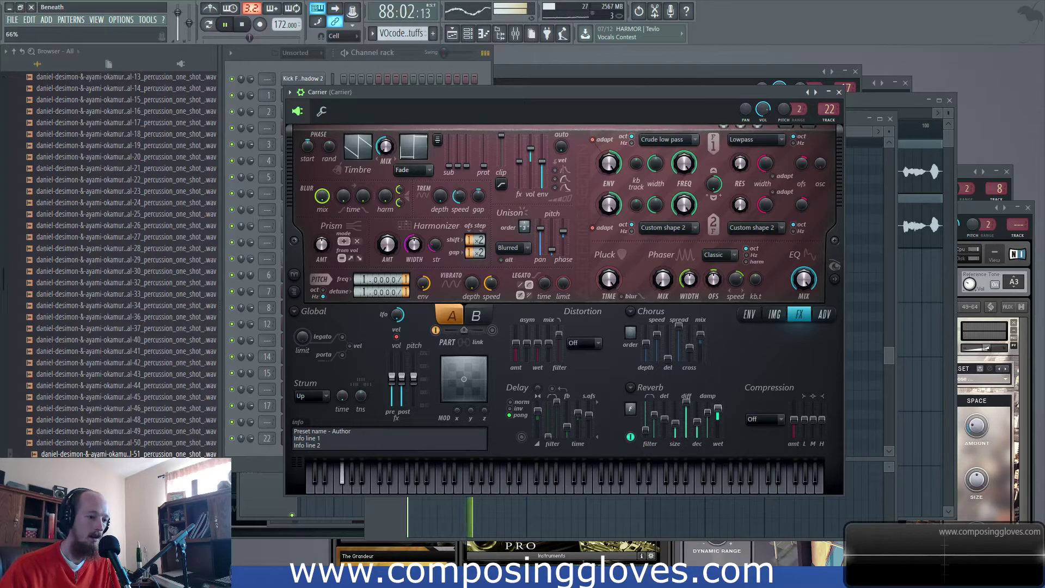
With Maximus bypassed on vocal mixer track 20, reshape its Fruity parametric EQ 2 curve with boosted upper mids and a cut in the lows
click(515, 36)
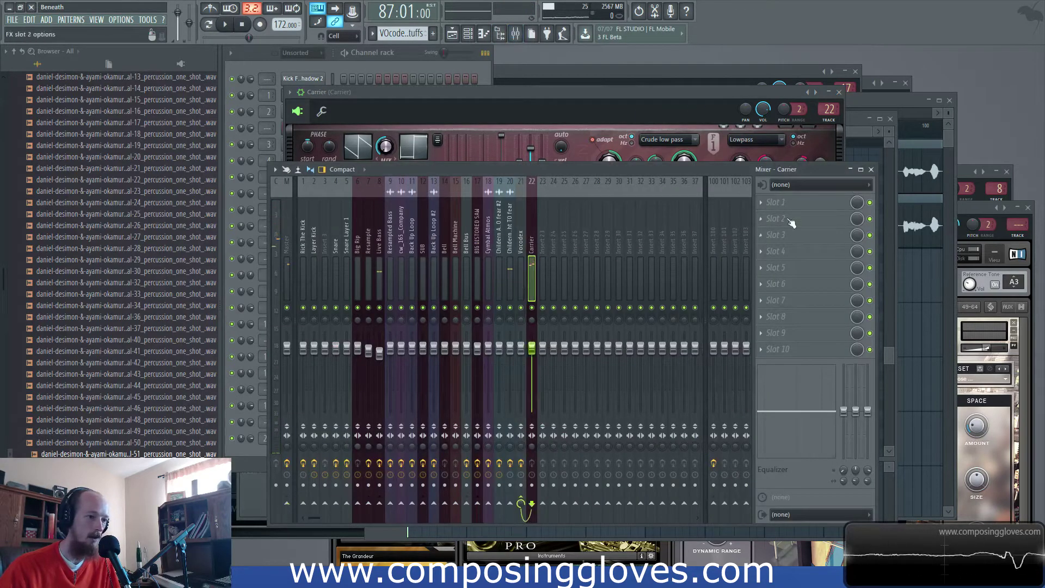
click(511, 245)
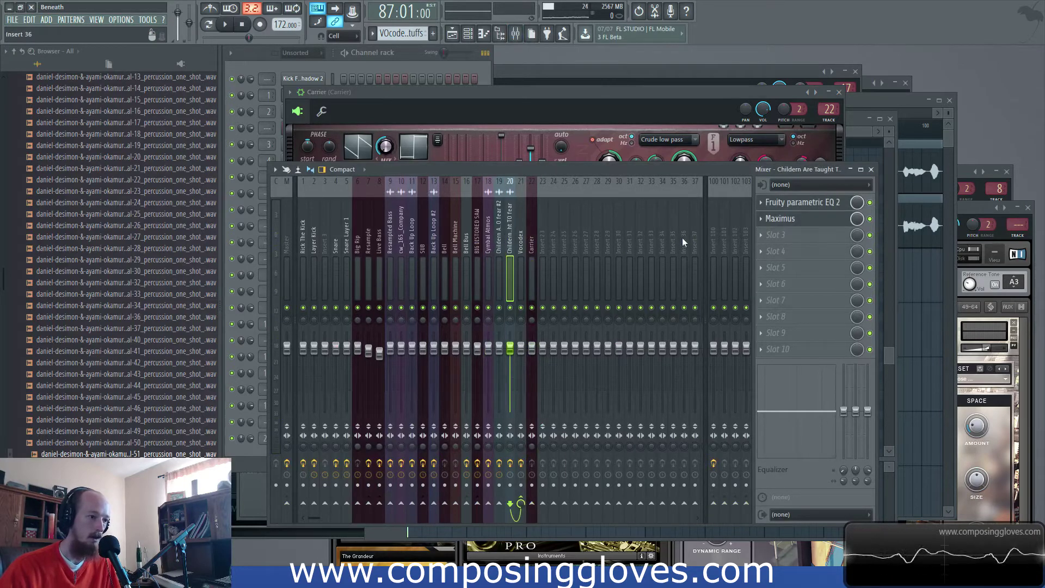
key(space)
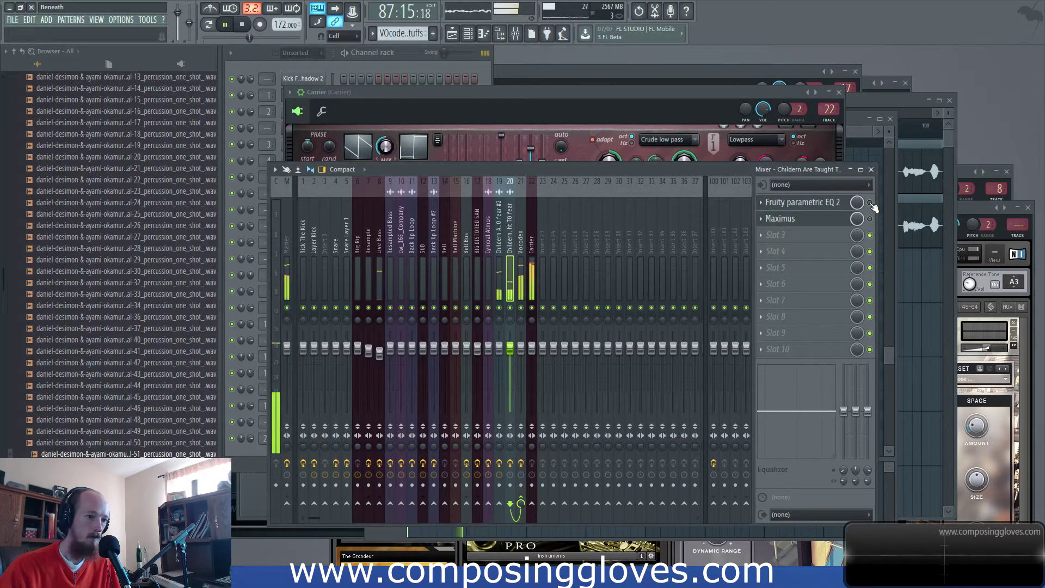
click(835, 207)
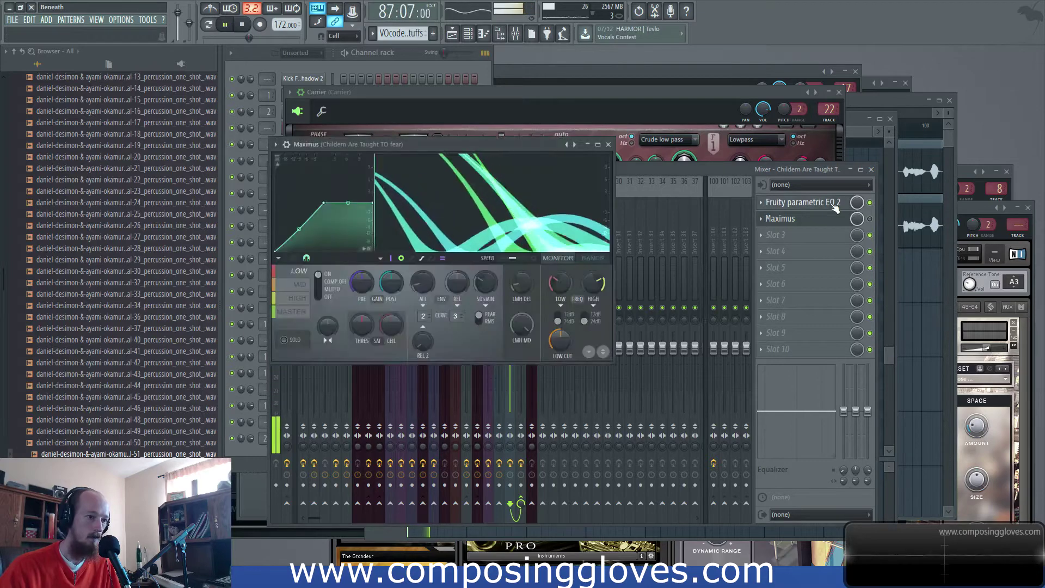
drag(383, 227, 382, 212)
drag(433, 206, 411, 209)
drag(334, 226, 339, 247)
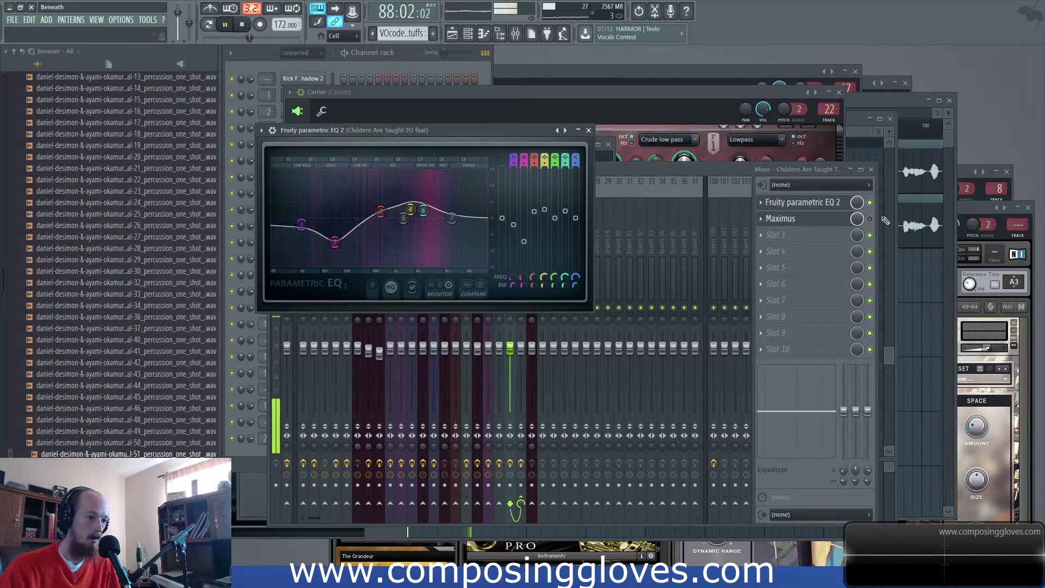
Re-enable Maximus on the vocal track and bend its HIGH and MID band compression curves upward, ending playback
click(870, 219)
click(813, 225)
click(814, 222)
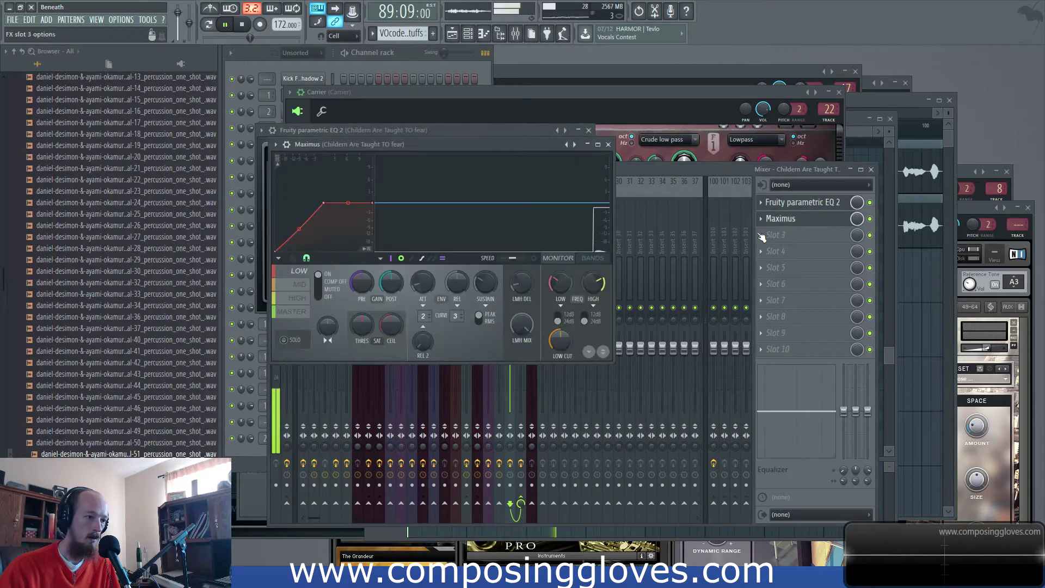
click(301, 299)
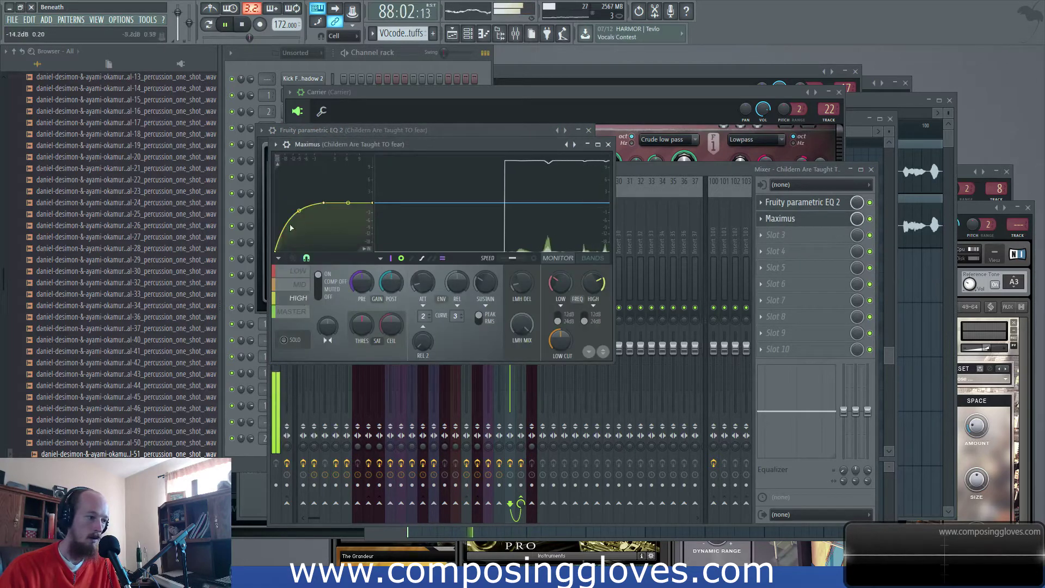
click(300, 284)
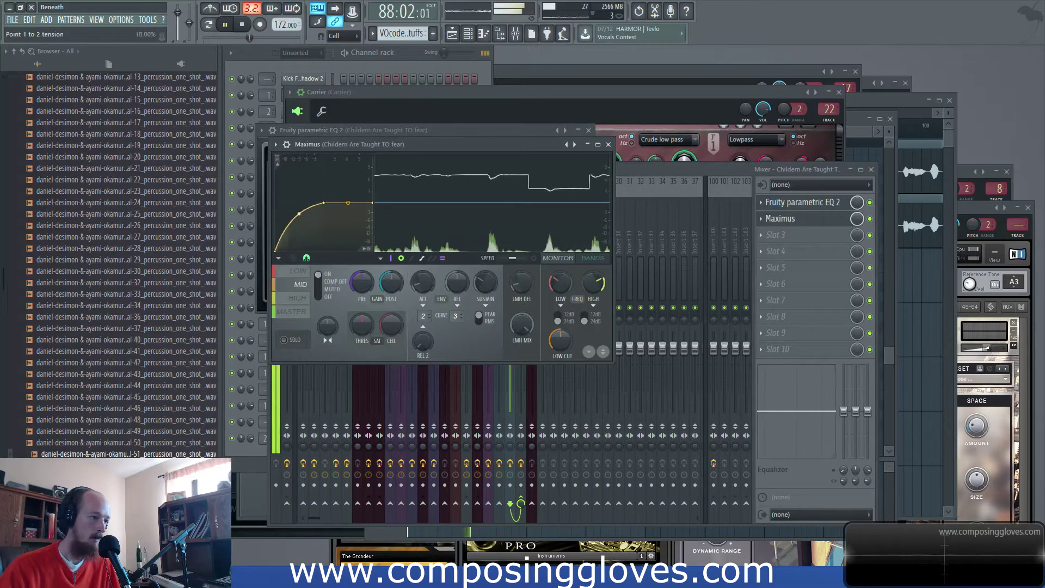
key(space)
click(676, 170)
Select the Carrier mixer track and play the section back with the Carrier synth in view
click(534, 251)
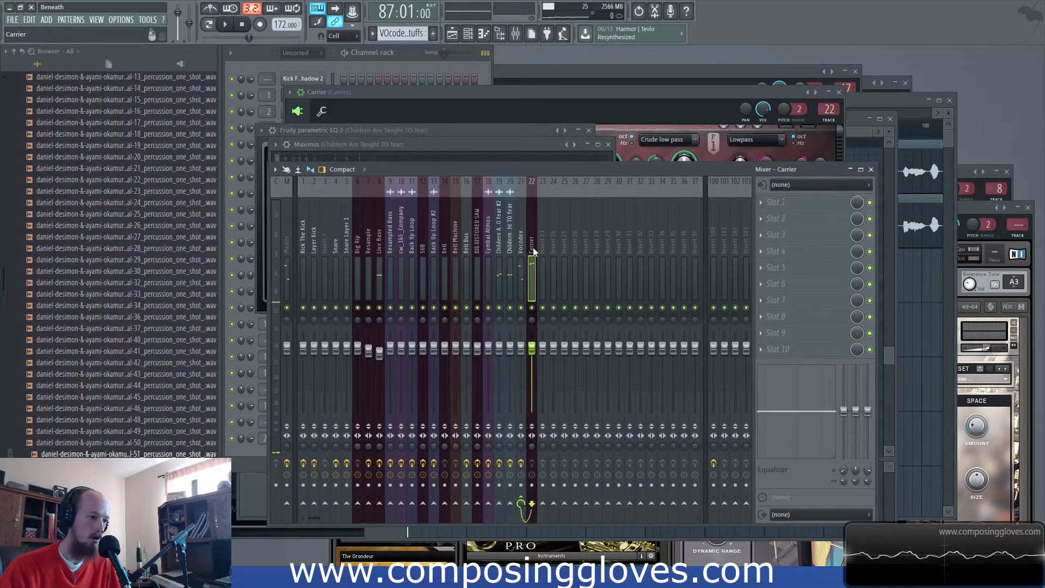
click(507, 119)
key(space)
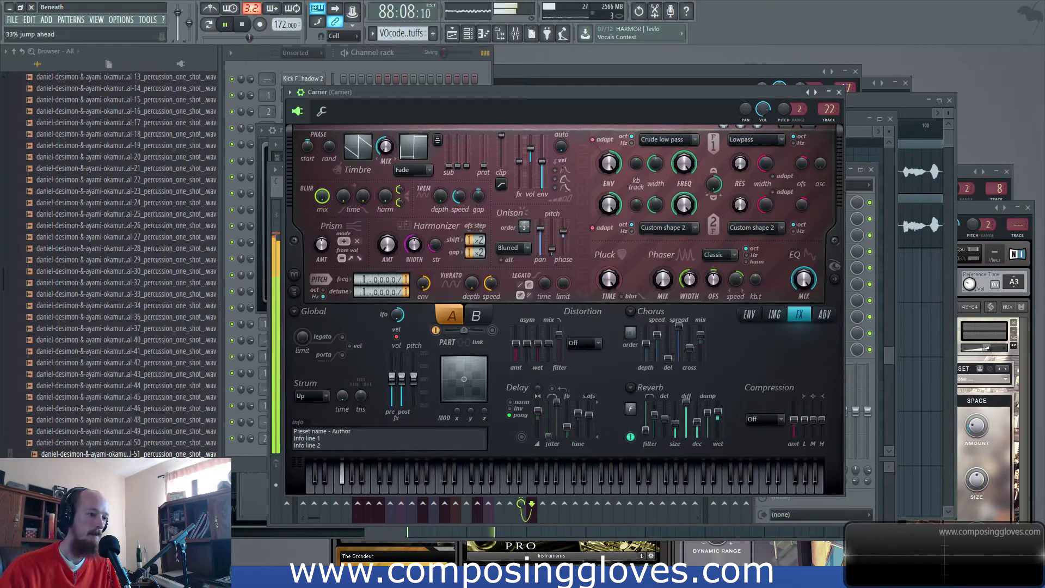
key(space)
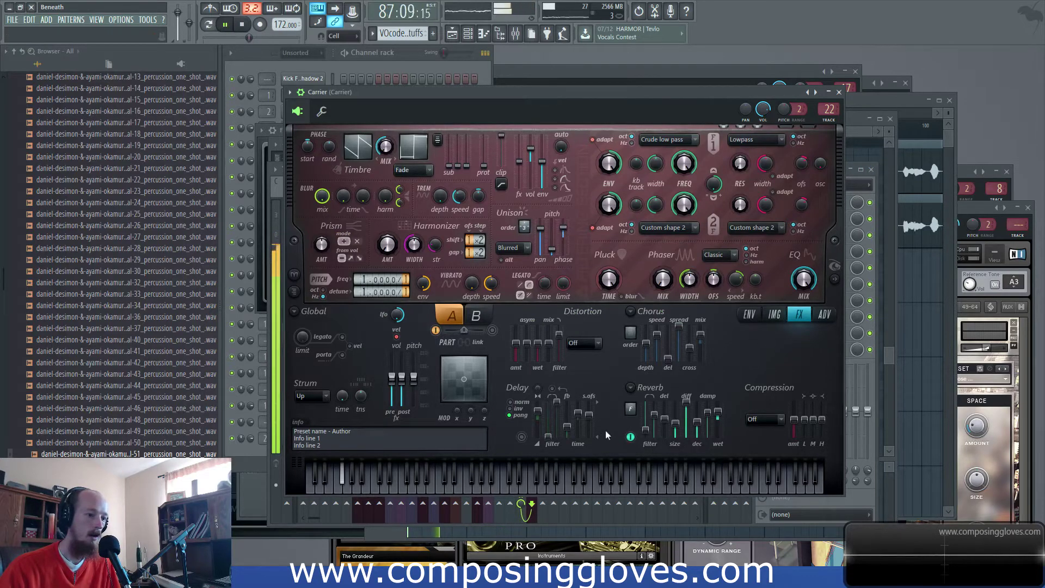
key(space)
Open Vocodex from mixer track 21, show its Band distribution curve and start playback
drag(492, 115, 518, 367)
click(554, 186)
click(520, 235)
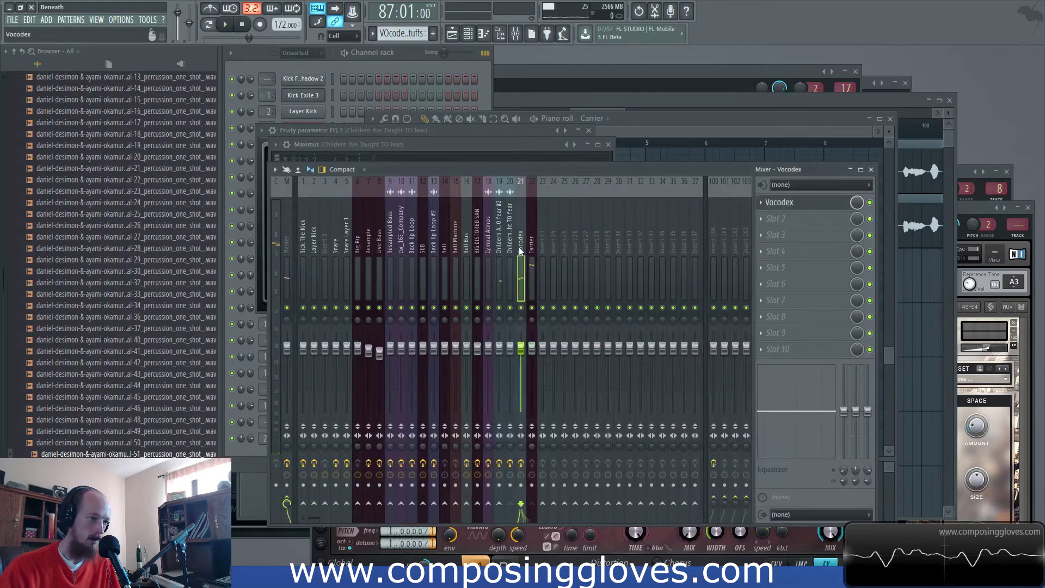
click(823, 204)
drag(474, 128, 542, 103)
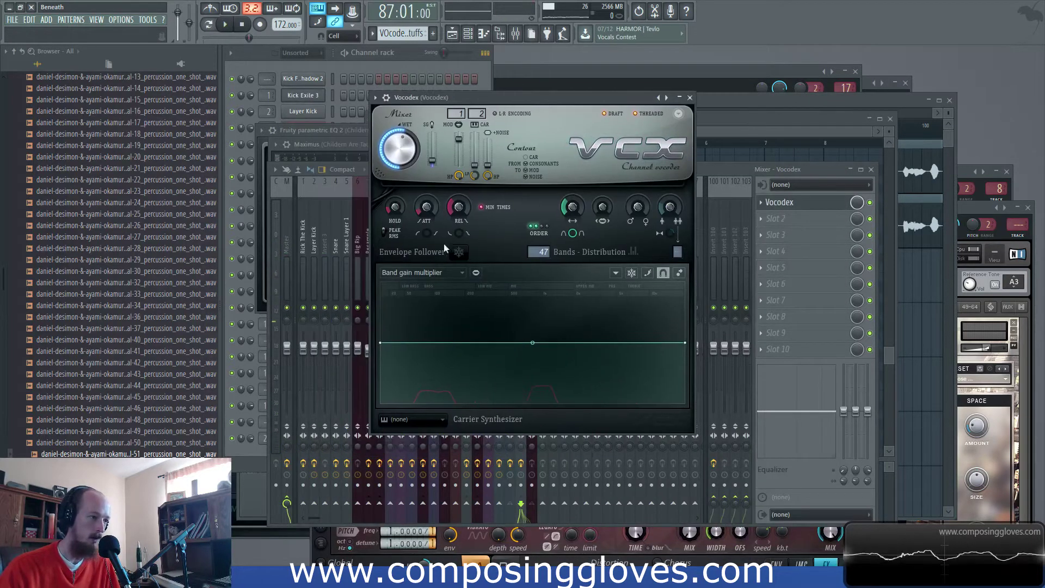
click(449, 272)
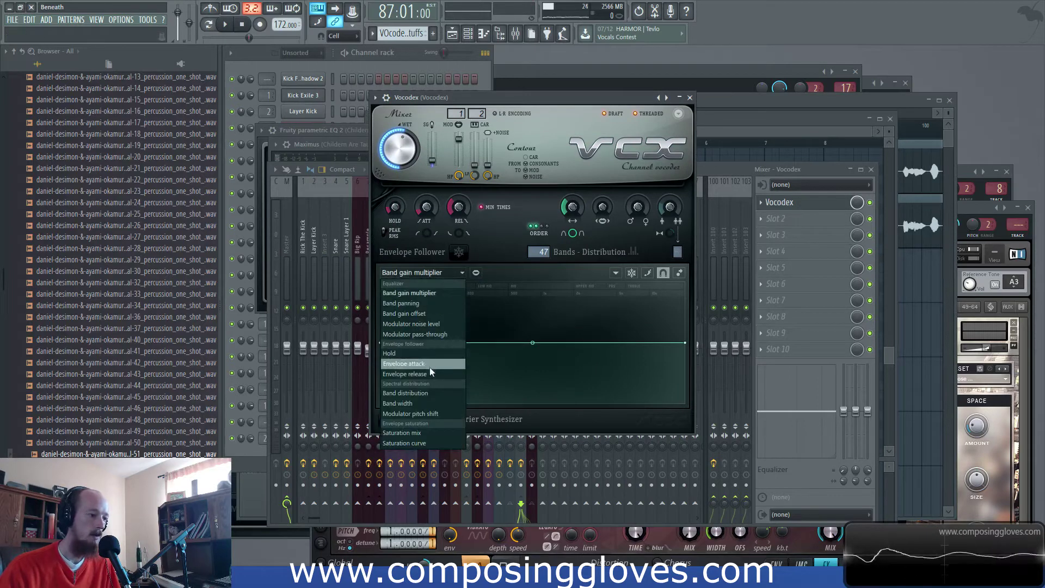
click(441, 394)
key(space)
Try bending the Band distribution curve with an added point at band 11, delete that point and bow the curve upward
drag(533, 334, 532, 380)
right_click(446, 328)
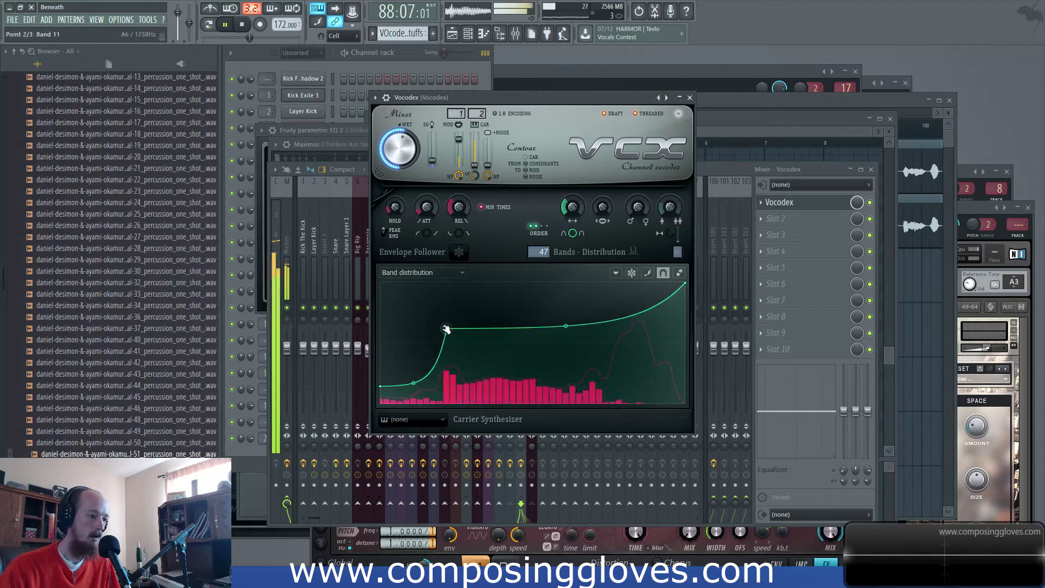
right_click(447, 330)
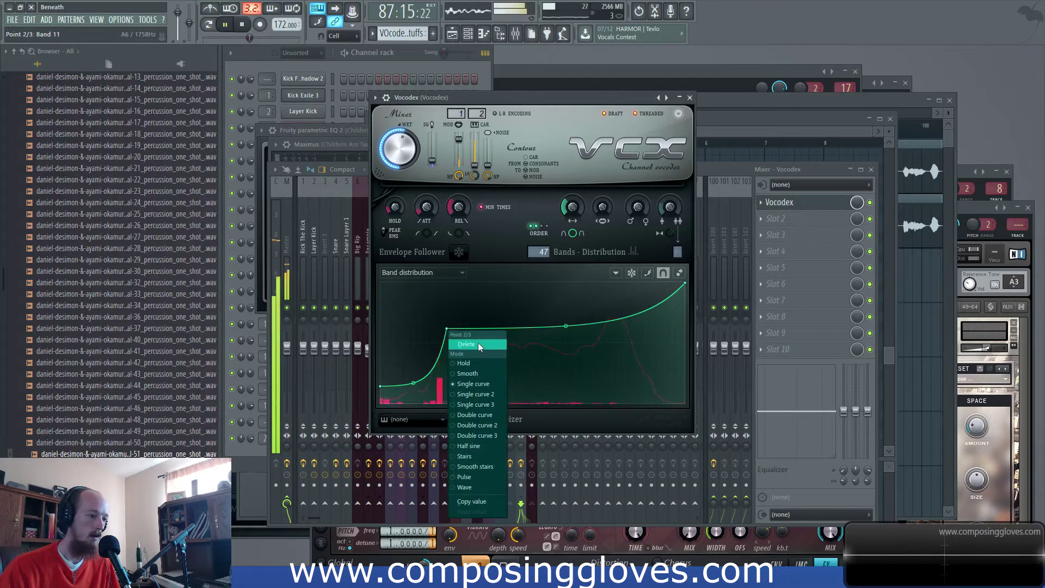
click(465, 344)
drag(532, 380, 533, 297)
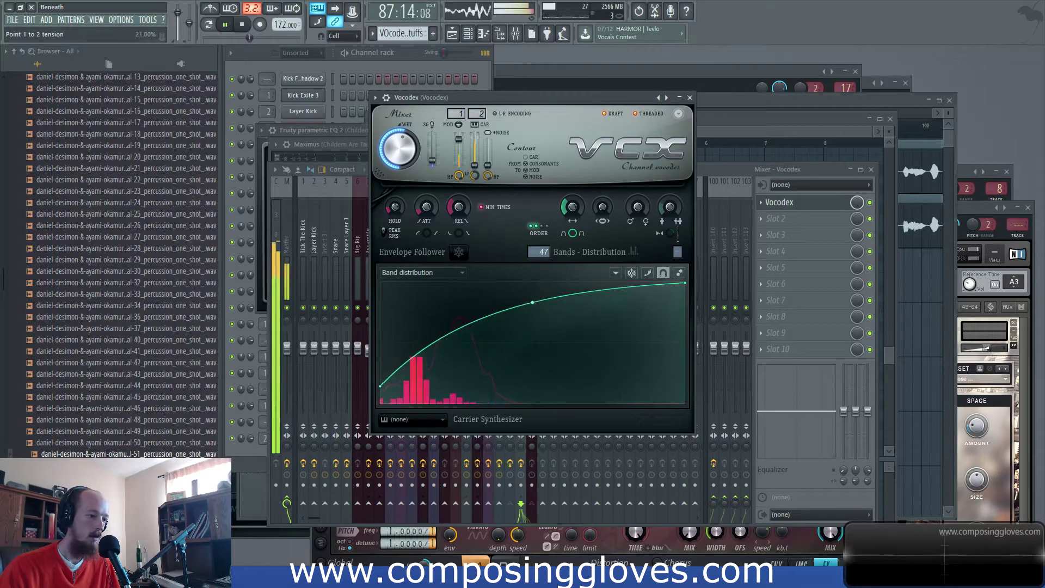
Add a point in the upper bands of the Band distribution curve and soften the curvature of the segments around it
right_click(608, 324)
drag(493, 333, 492, 361)
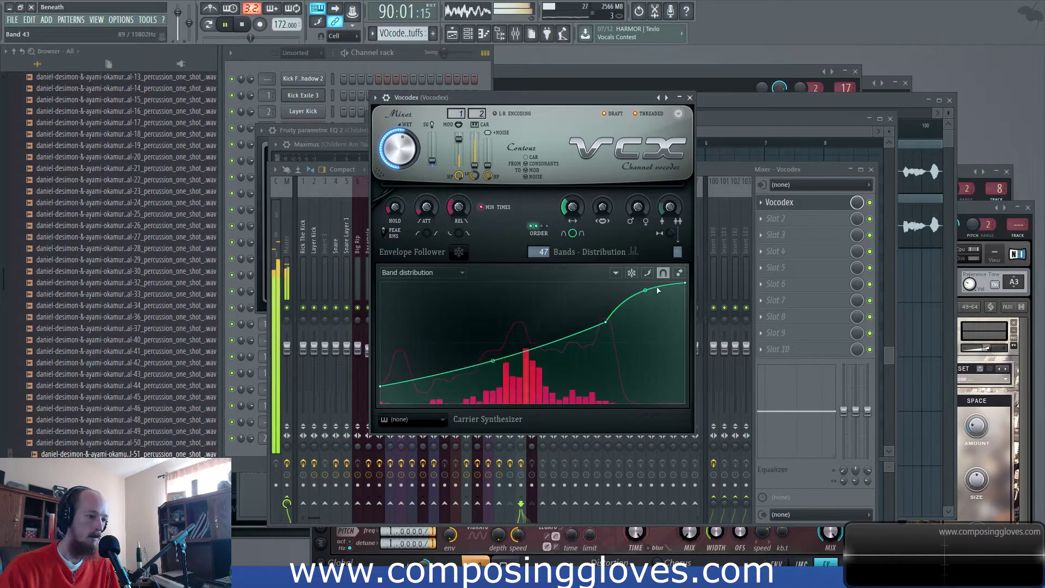
drag(647, 288, 646, 297)
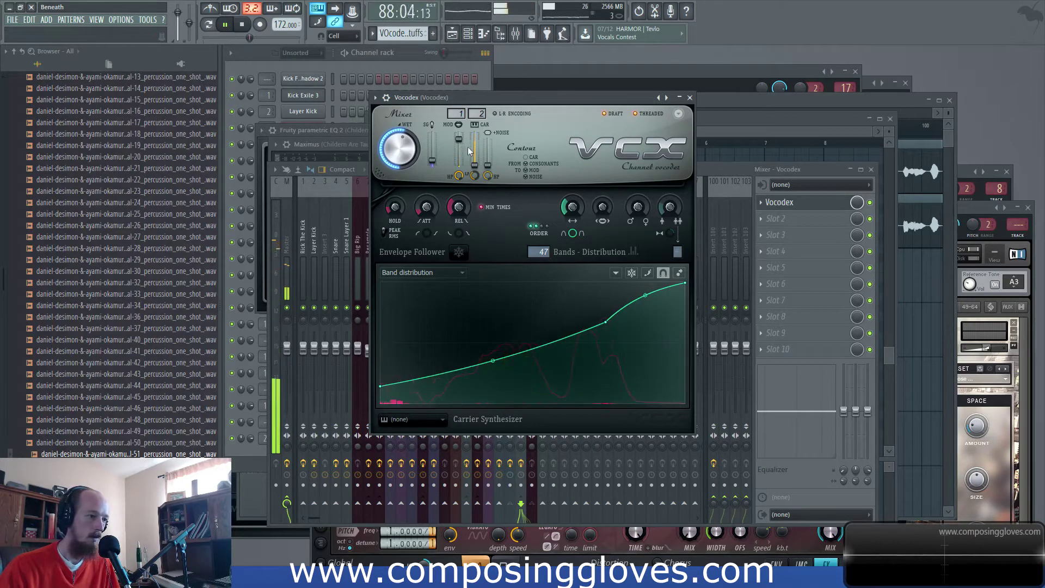
Rebalance the Vocodex mixer by dropping the modulator level to minimum, raising the noise level and setting the wet level to 5.5 dB
drag(460, 141, 460, 165)
key(space)
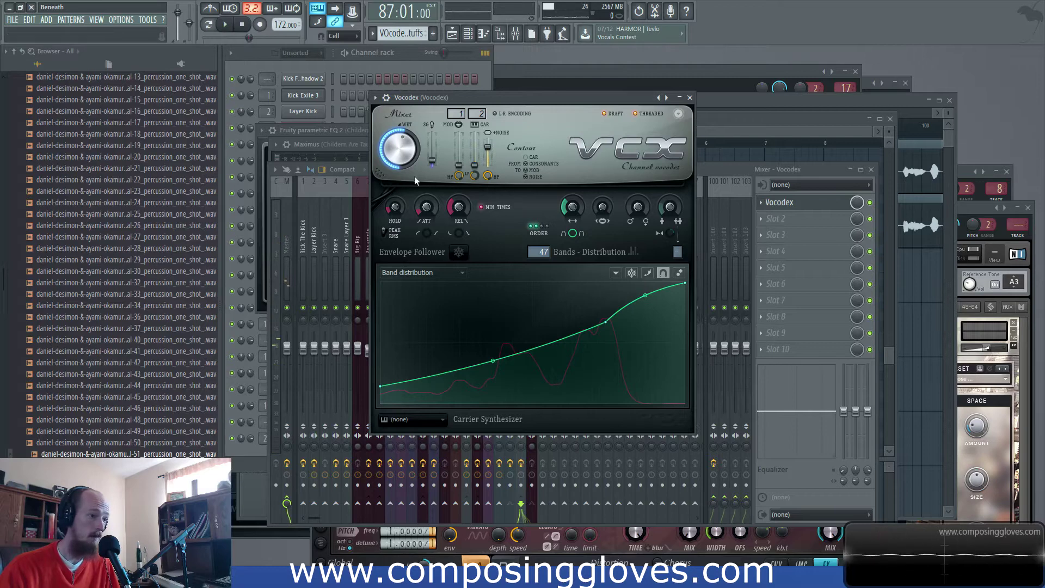
key(space)
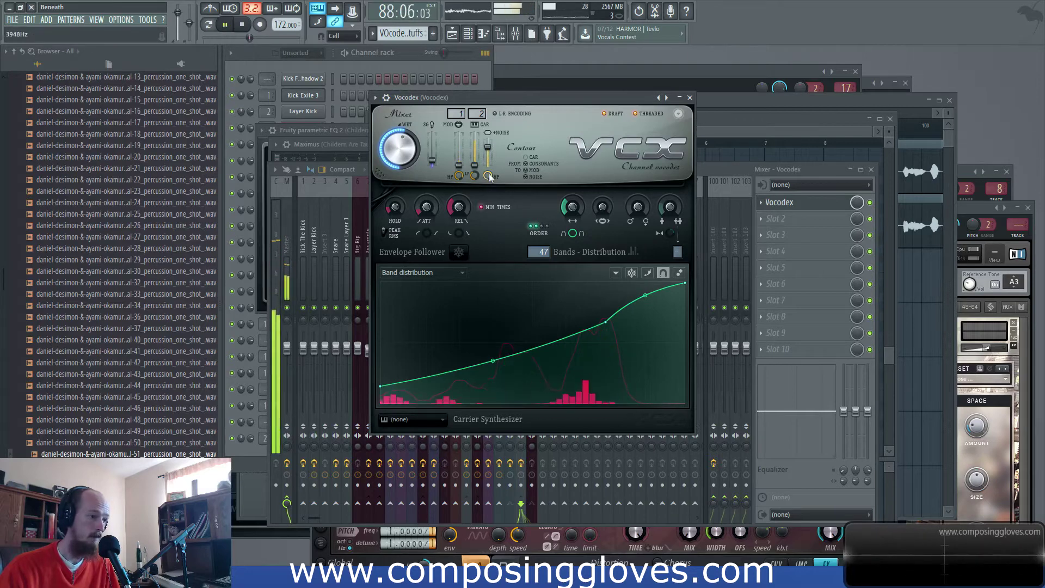
key(space)
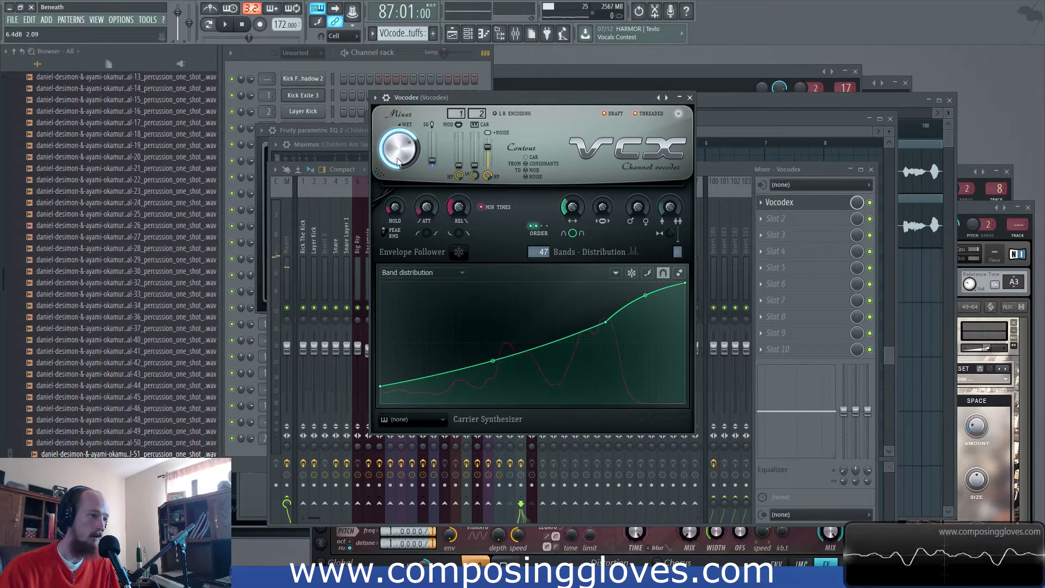
key(space)
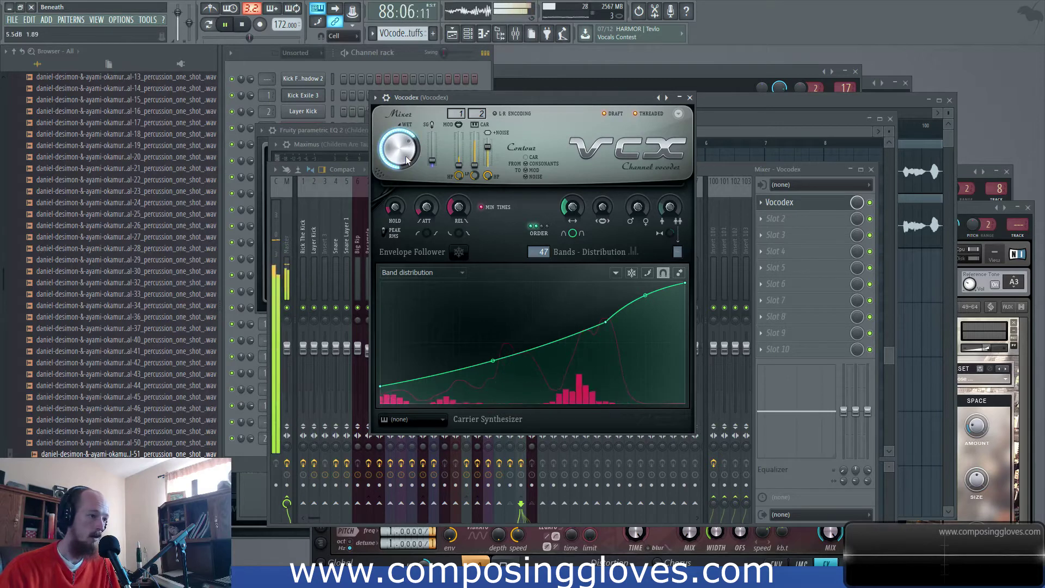
Set the Band distribution curve's first segment tension to 12% and add a raised upper-band point to the Band width curve
mouse_move(493, 361)
mouse_down()
mouse_move(493, 338)
mouse_move(492, 366)
mouse_up()
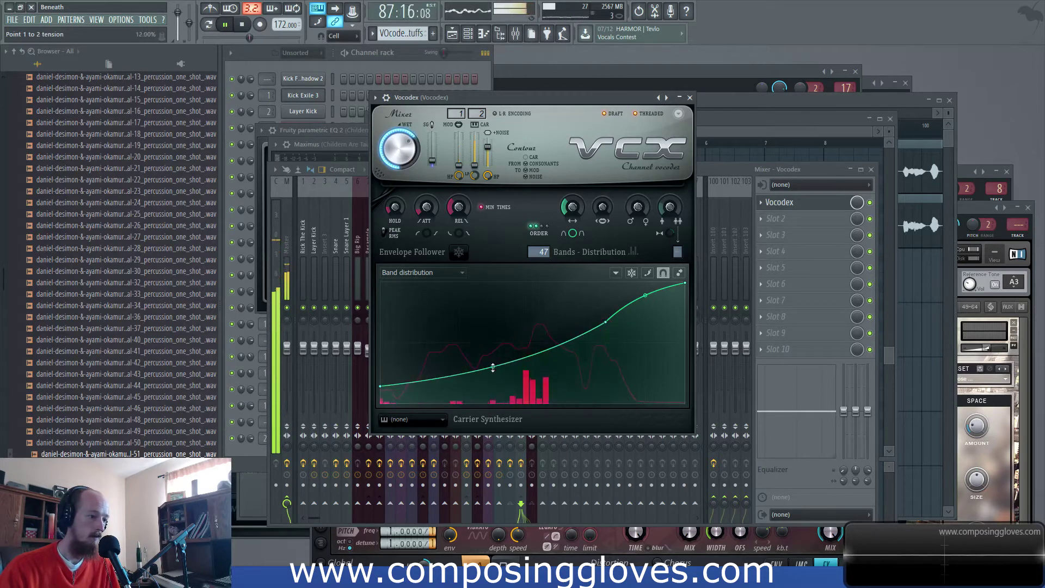
click(450, 274)
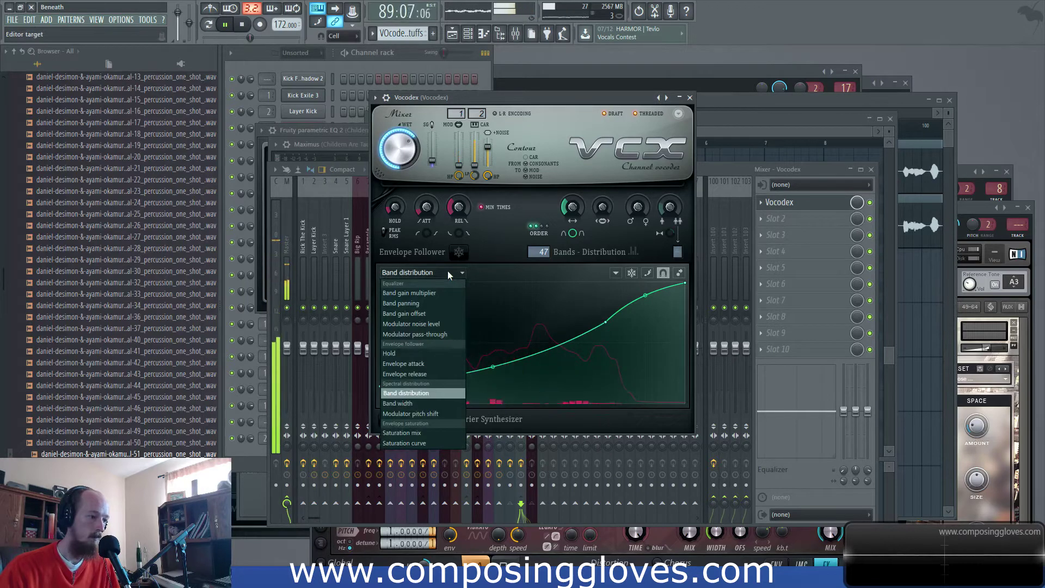
click(429, 404)
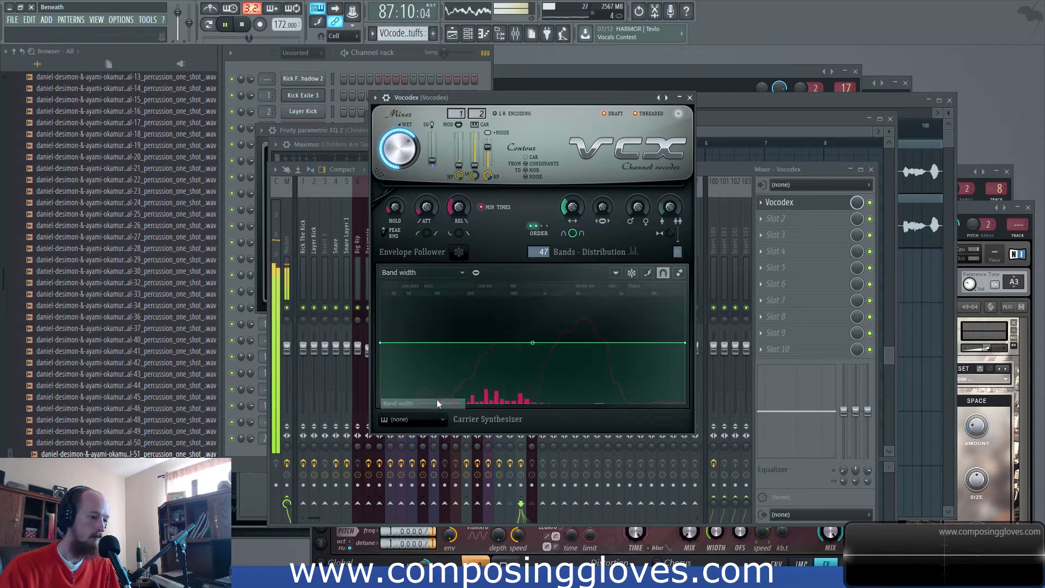
right_click(594, 318)
mouse_move(599, 318)
mouse_down()
mouse_move(610, 312)
mouse_move(609, 325)
mouse_up()
click(547, 226)
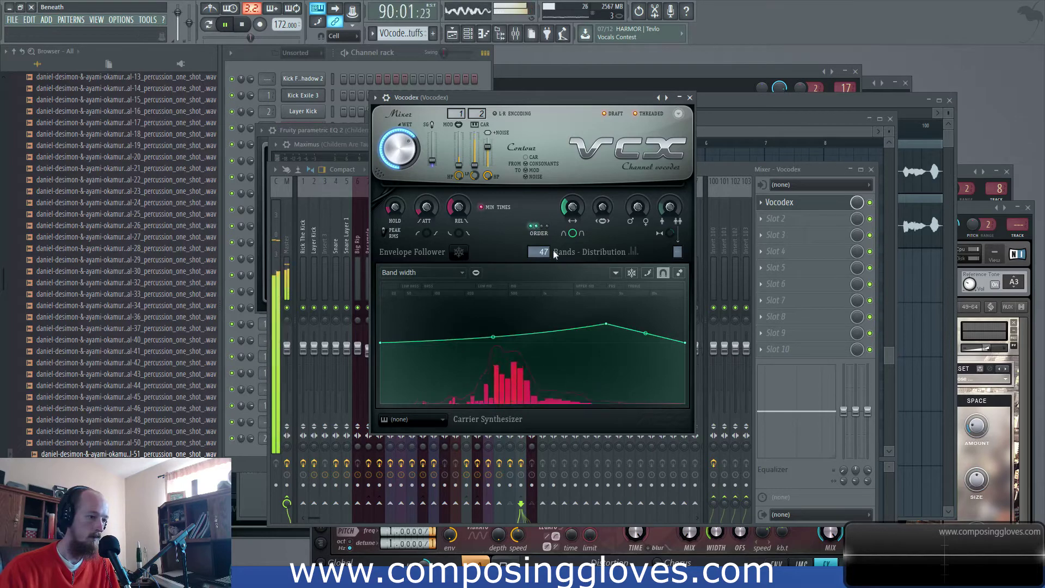
Reshape the Band width curve with a raised point in the lower bands and a slight dip in the upper bands
drag(606, 324, 464, 392)
drag(574, 366, 575, 343)
drag(467, 393, 597, 347)
drag(486, 344, 471, 328)
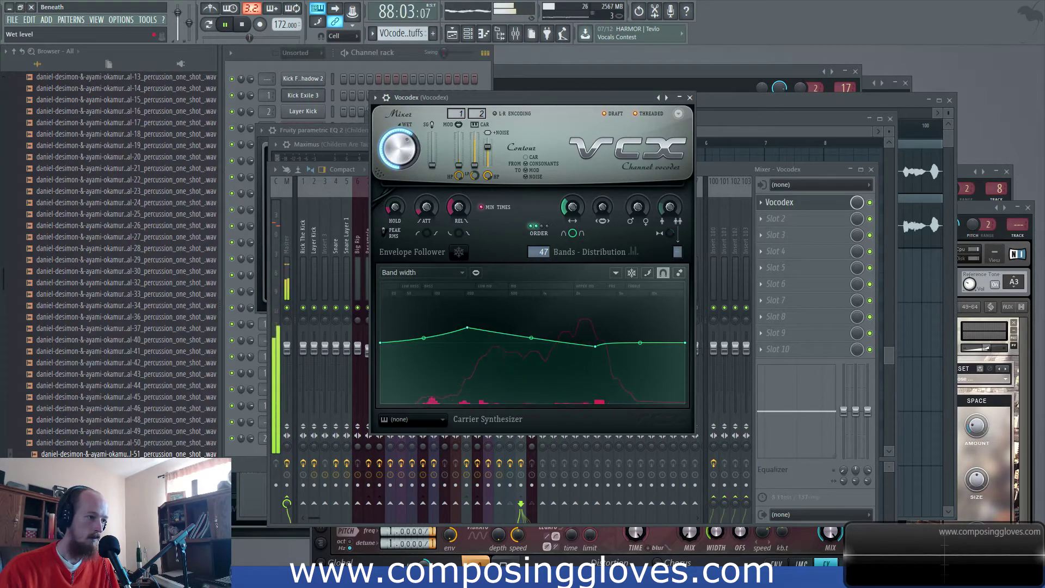
Raise the Vocodex SG level, flatten the Band width curve's low-band peak and set the number of bands to 59
drag(432, 165, 432, 154)
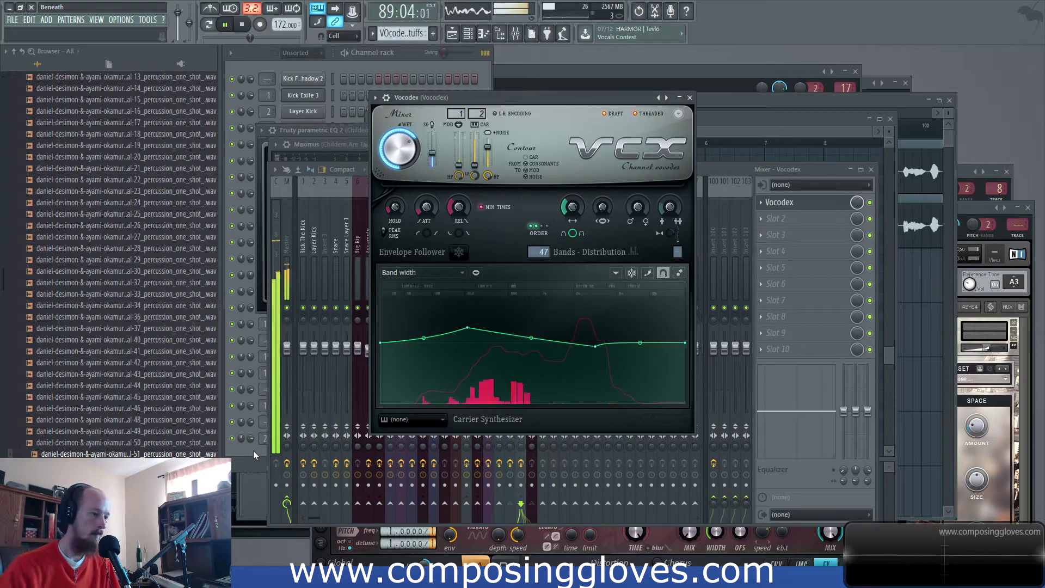
drag(473, 331, 469, 338)
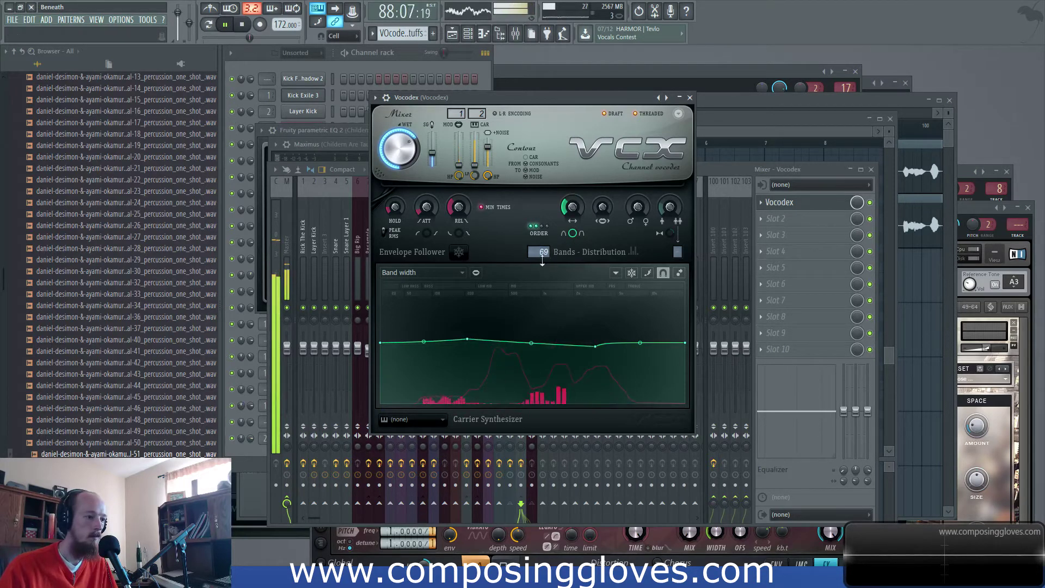
mouse_move(537, 253)
mouse_down()
mouse_move(542, 260)
mouse_move(542, 246)
mouse_up()
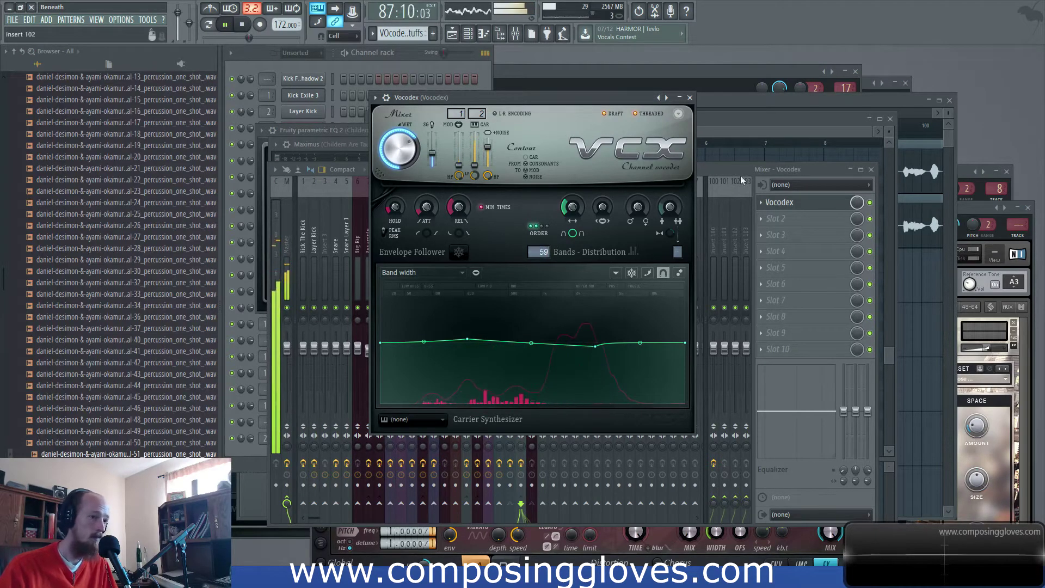
Lower the Vocodex mixer track's volume to about -4 dB while playing the loop
click(719, 177)
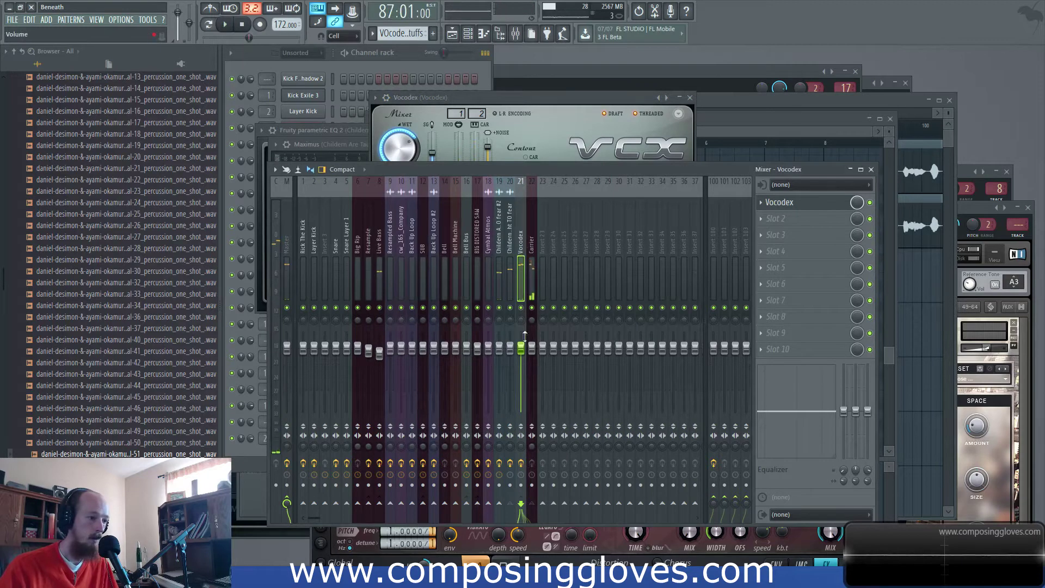
drag(521, 348, 521, 376)
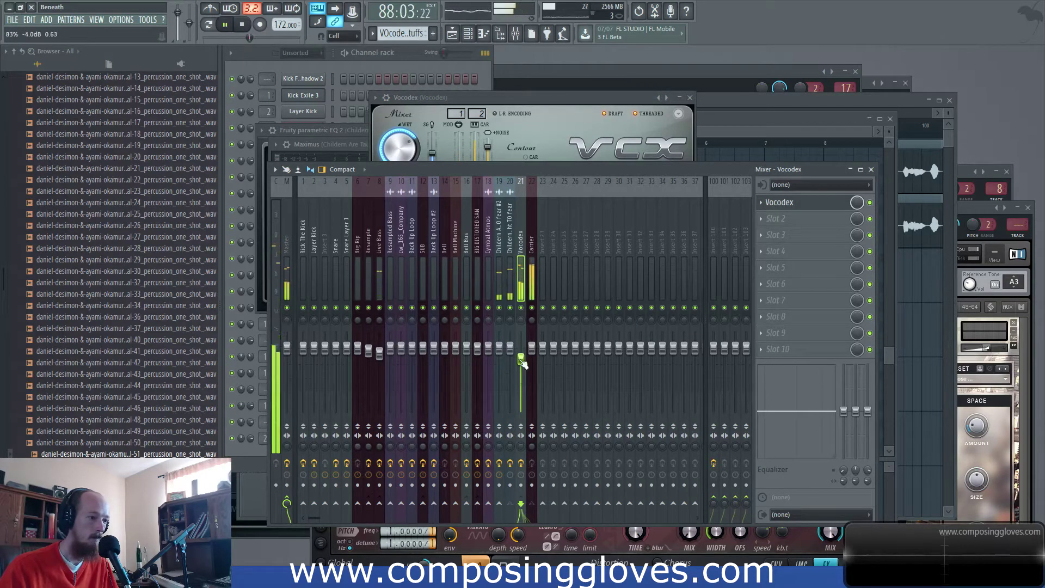
key(space)
Duplicate the "Childern Are Taught TO fear" audio clip from Track 1 onto Track 4 and make the copy unique
key(F5)
mouse_move(505, 145)
mouse_down()
mouse_move(513, 284)
mouse_move(504, 297)
mouse_up()
scroll(467, 311, up, 3)
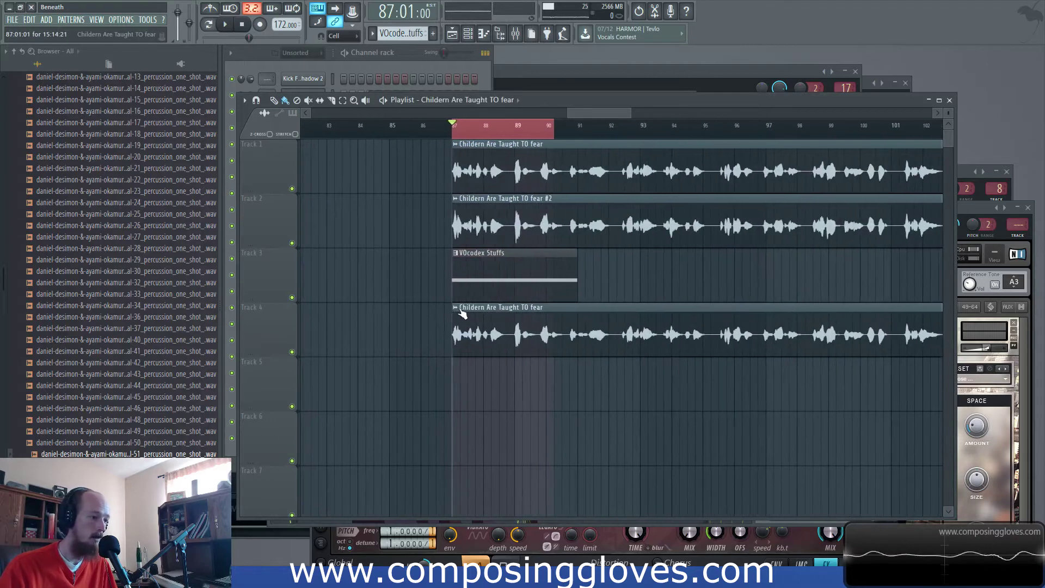
click(459, 309)
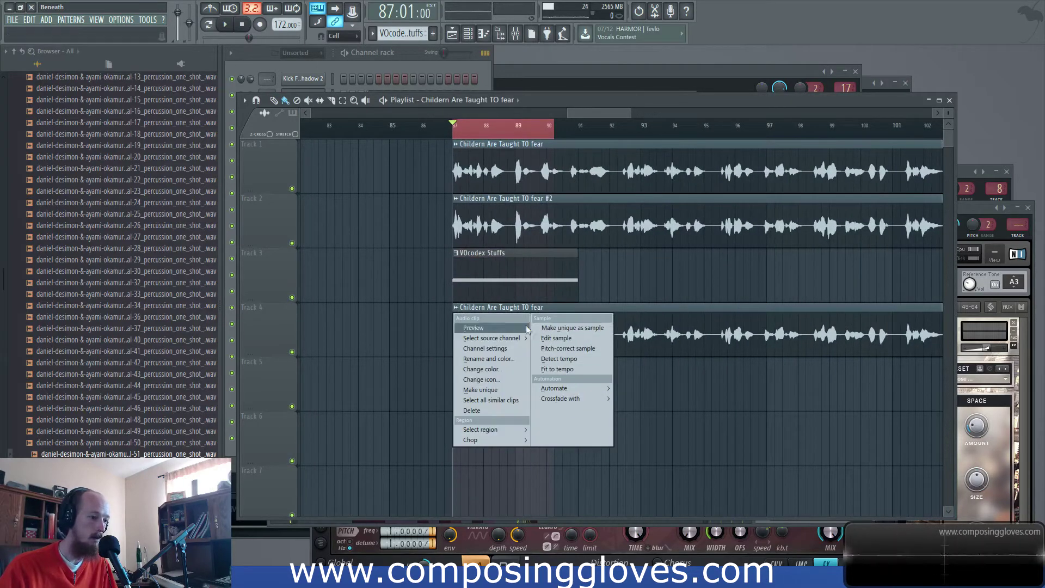
click(511, 389)
Route the unique vocal copy on Track 4 to free mixer track 23 and play the loop
double_click(551, 307)
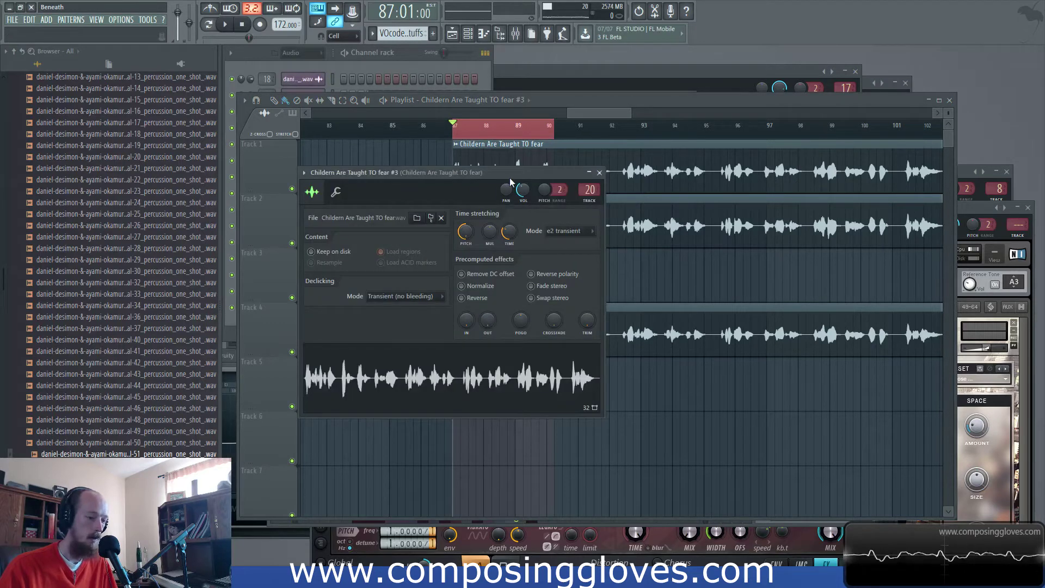
key(ctrl+l)
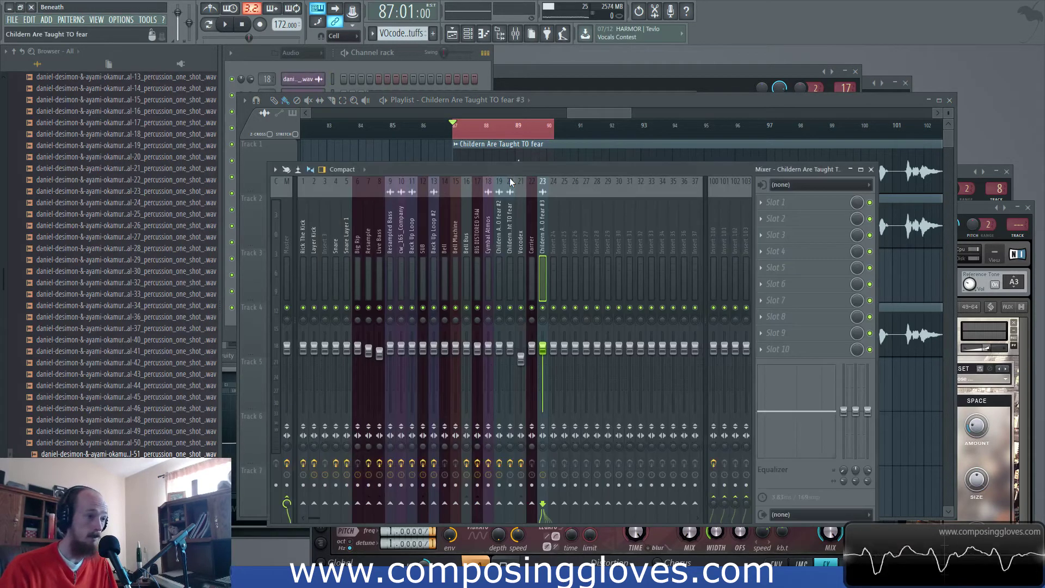
click(592, 116)
key(space)
Set the Track 4 vocal's time-stretching mode to e3 mono and its channel volume to 70%
double_click(496, 308)
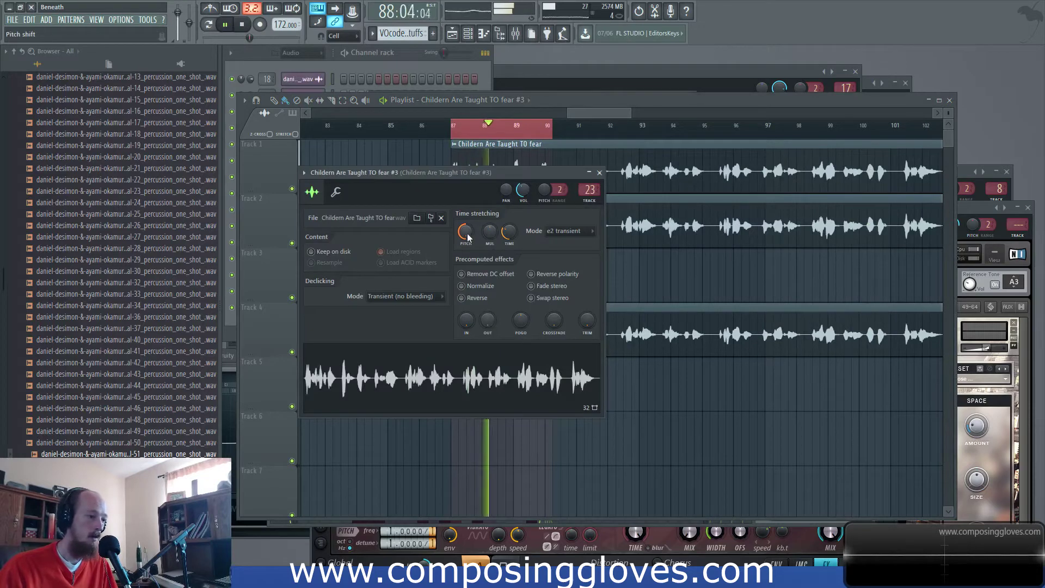
key(space)
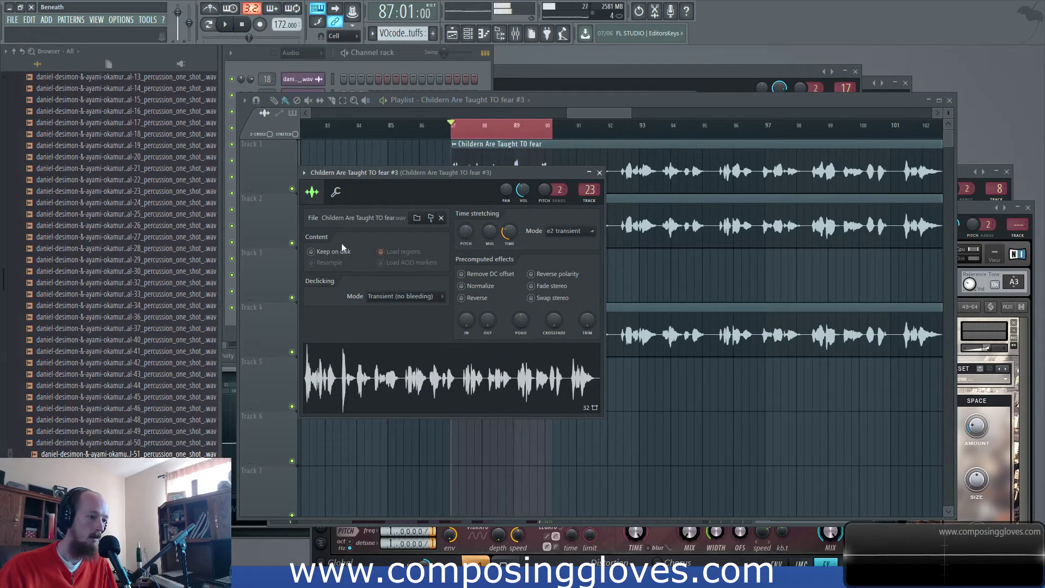
click(555, 229)
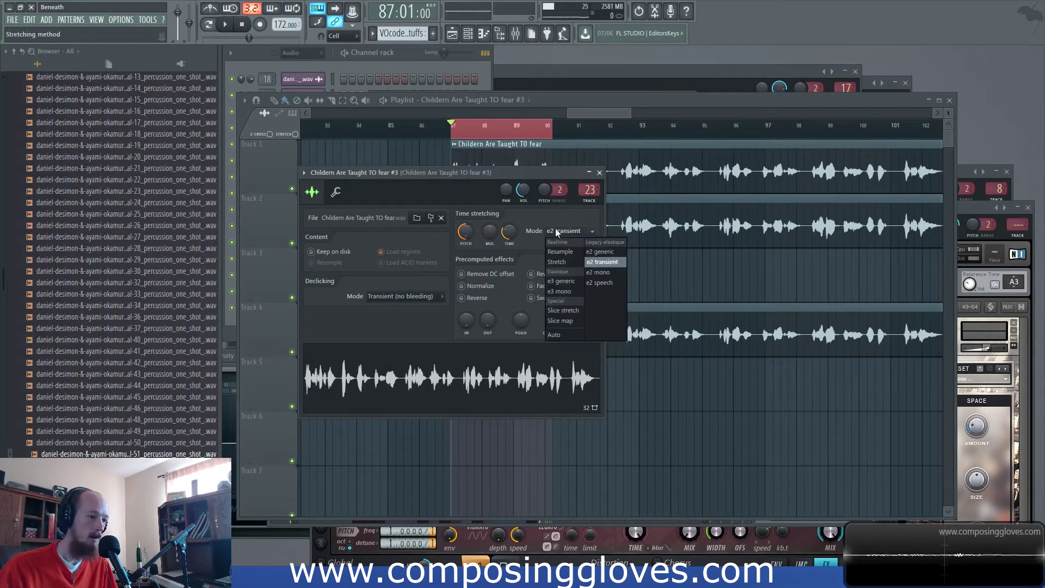
click(574, 289)
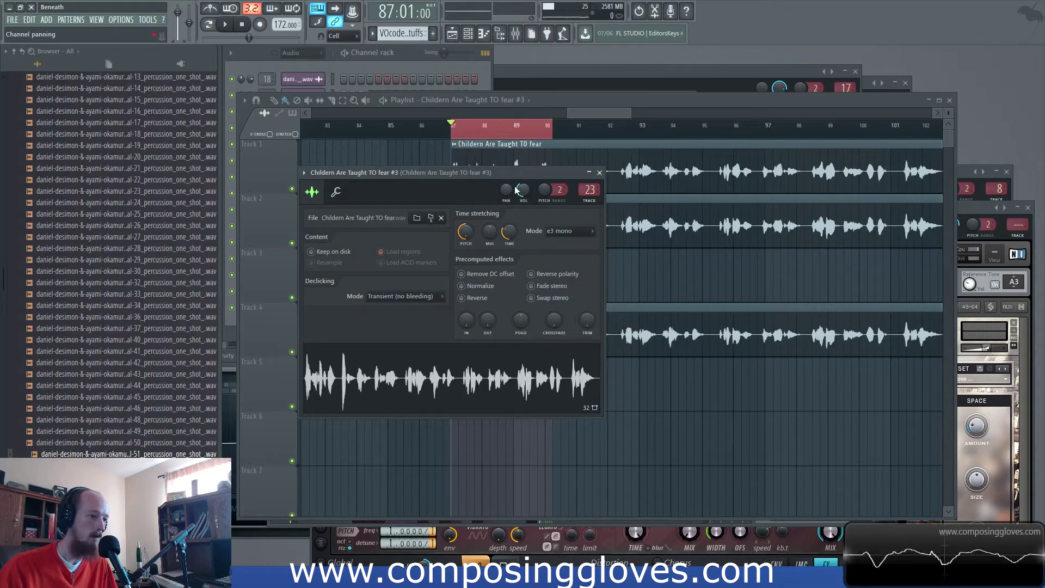
key(space)
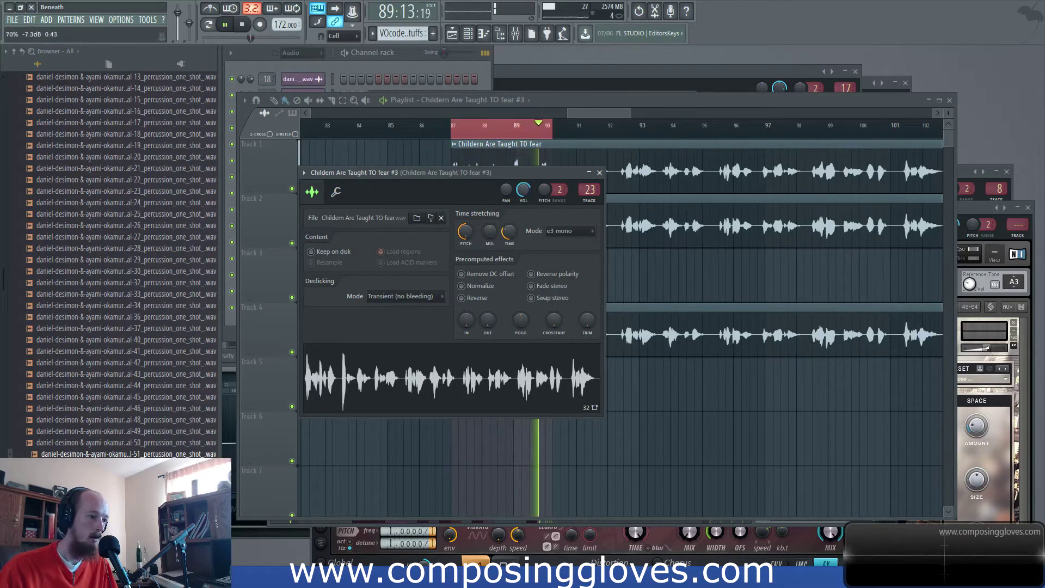
key(space)
Solo Track 4 in the playlist and listen to the pitched vocal copy on its own
click(666, 318)
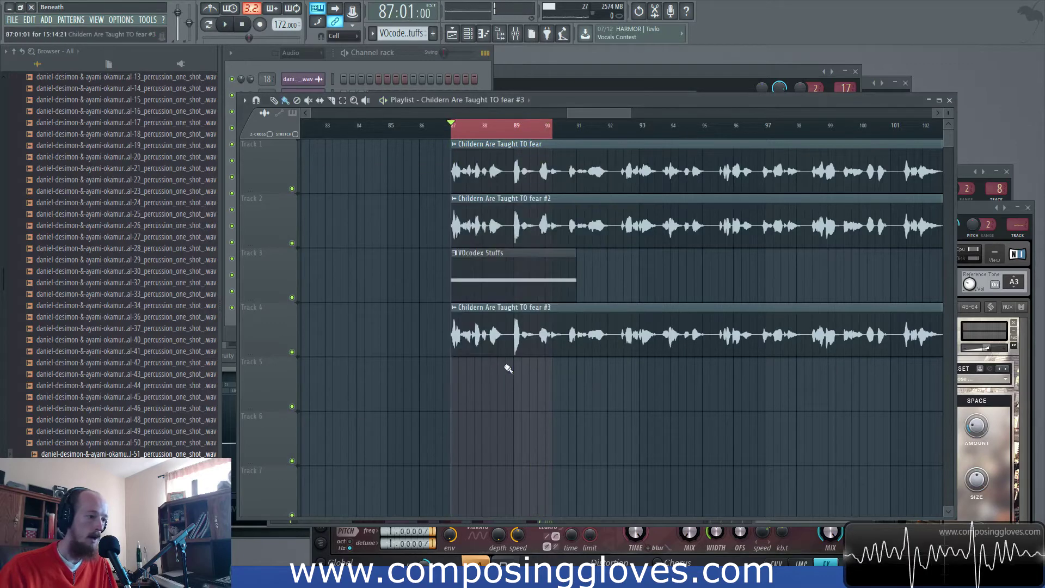
right_click(292, 352)
key(space)
double_click(581, 334)
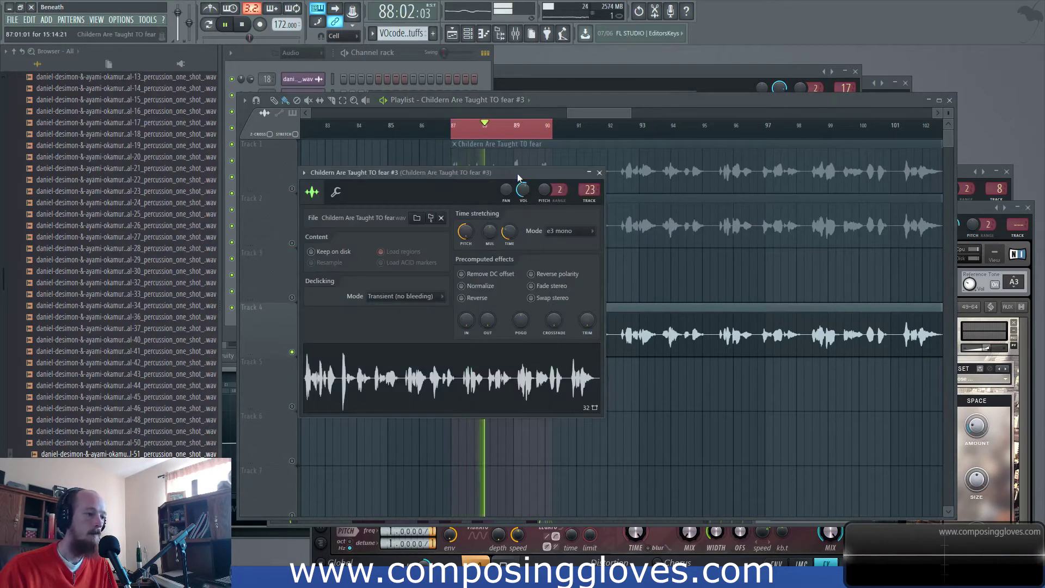
key(space)
Add Fruity Stereo Shaper to the vocal copy's mixer track 23 and audition its presets on the soloed vocal
click(517, 35)
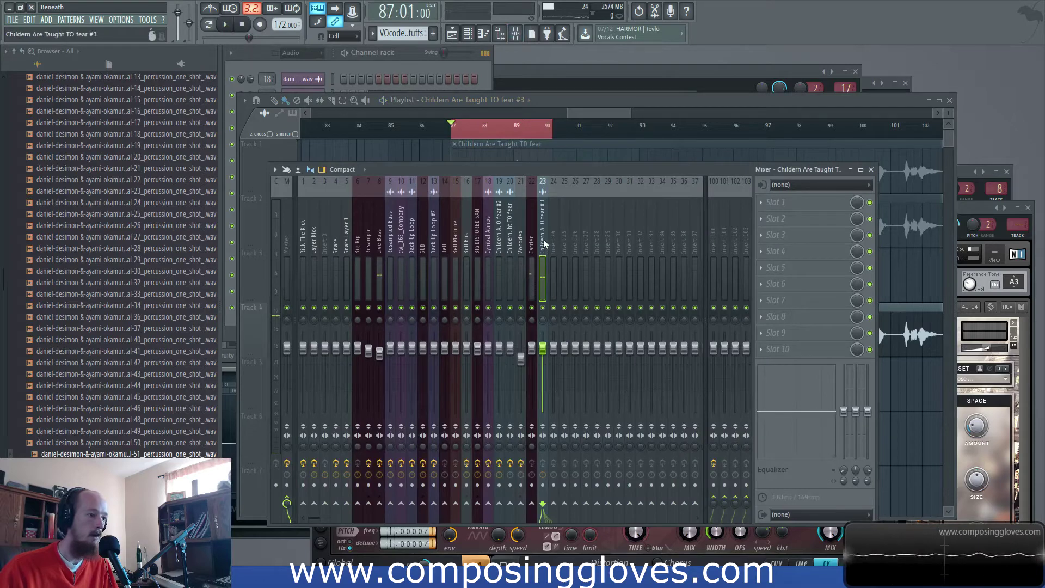
click(791, 201)
click(790, 201)
click(788, 200)
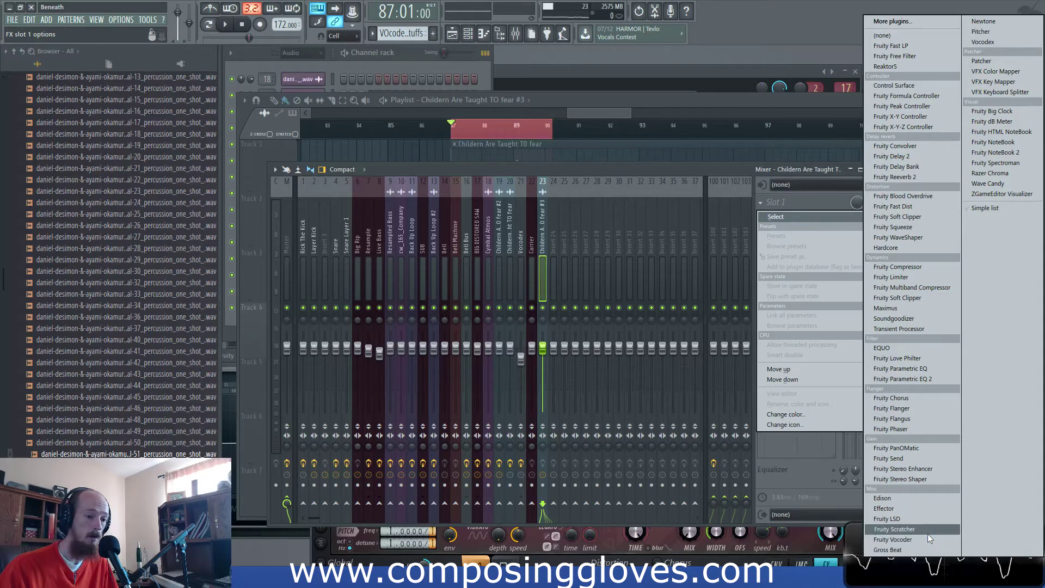
click(939, 478)
click(348, 103)
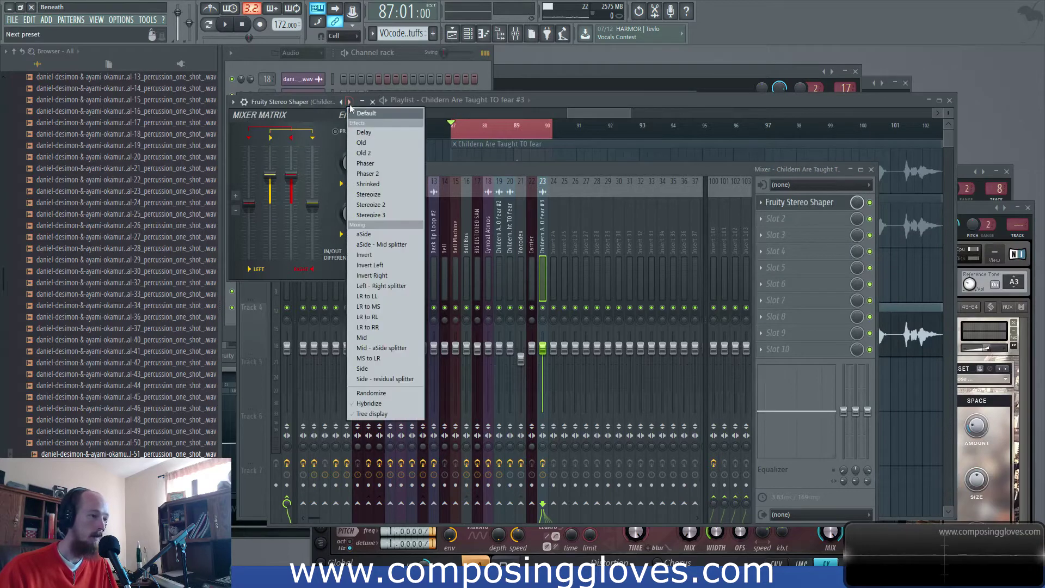
click(408, 142)
key(space)
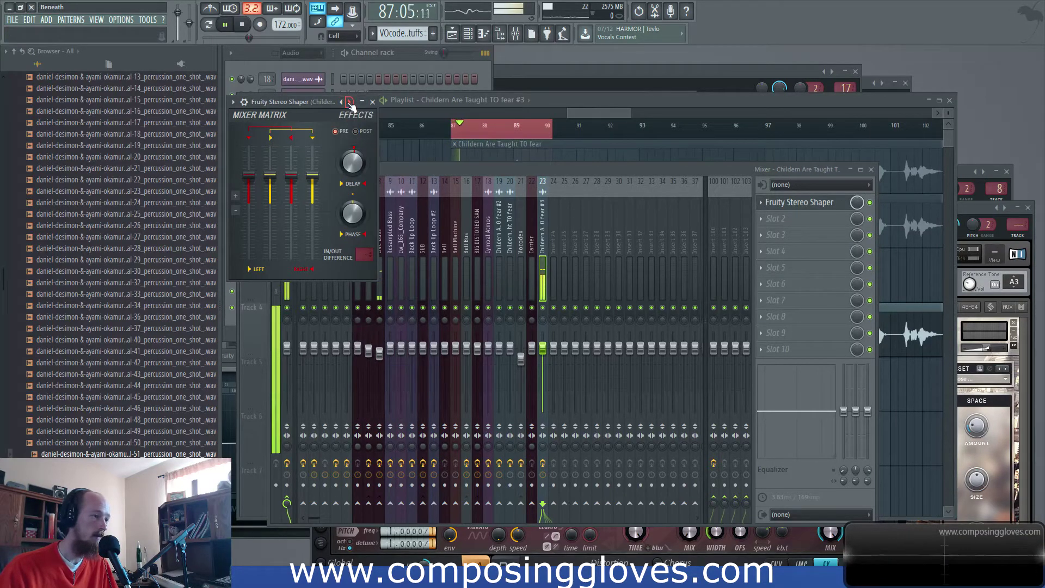
click(349, 102)
key(space)
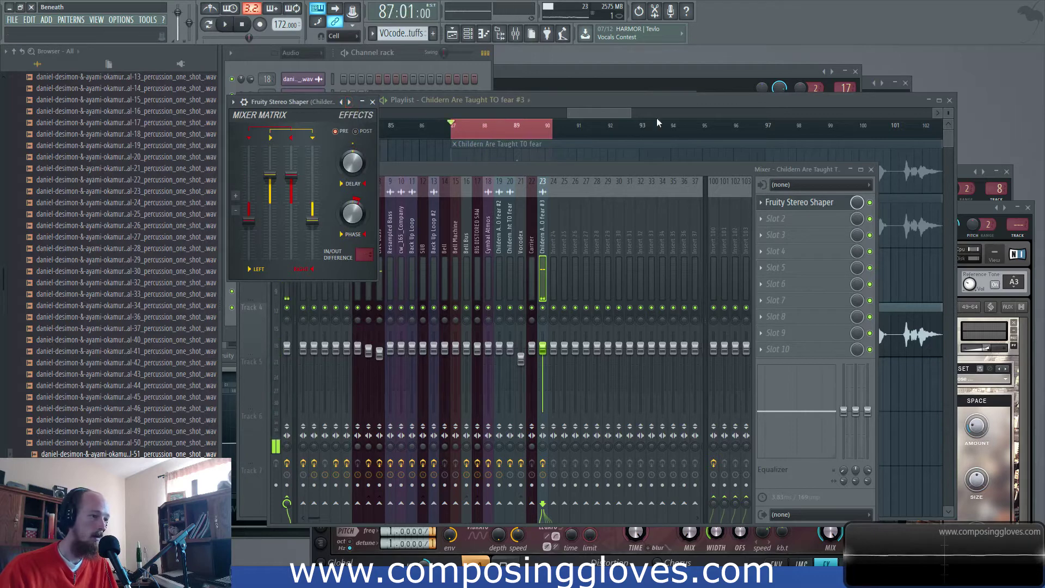
Unsolo Track 4 so all playlist tracks are active and play them together
click(541, 148)
right_click(292, 243)
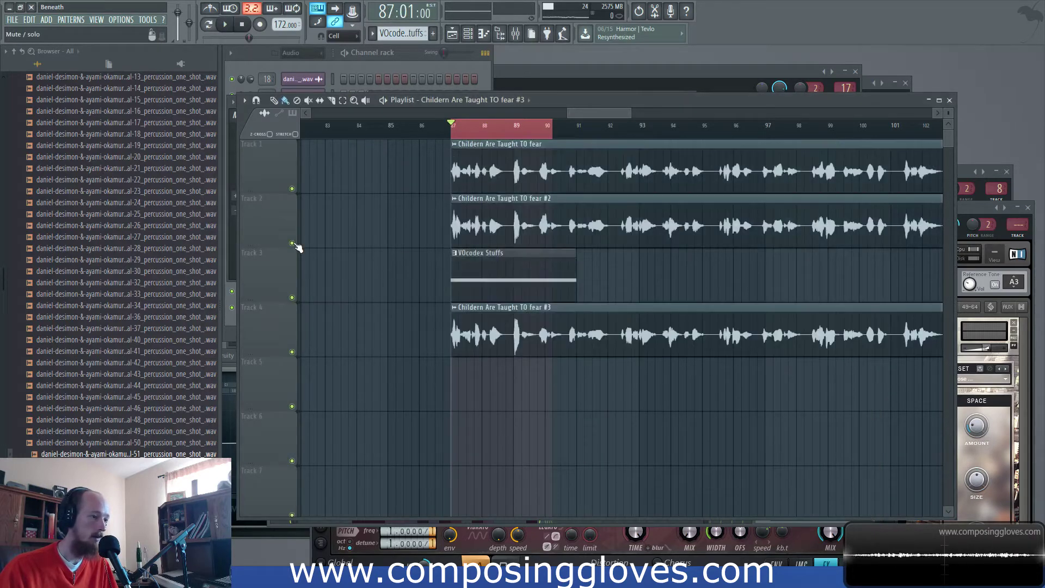
key(space)
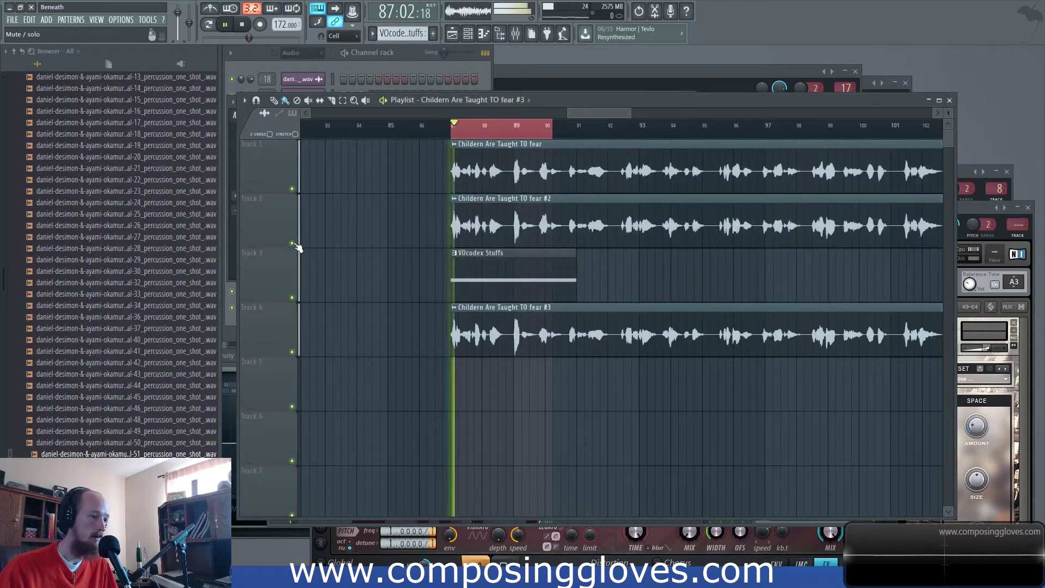
Audition stretching modes on the Track 4 vocal, settling on e2 speech, and set its pitch shift to about -1060 cents
double_click(519, 330)
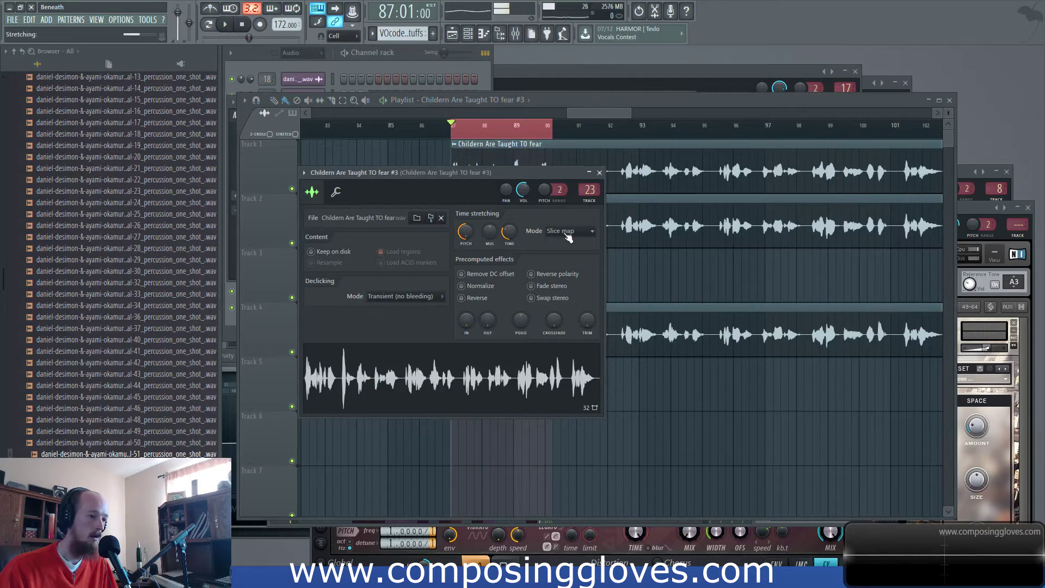
key(space)
scroll(567, 237, down, 1)
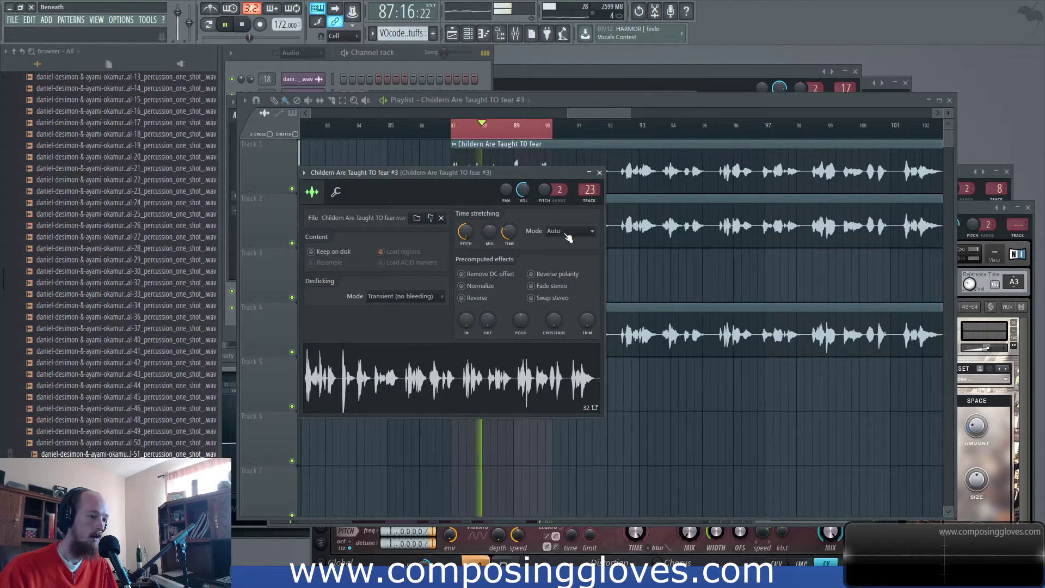
scroll(568, 238, down, 1)
scroll(568, 238, down, 1)
scroll(568, 238, down, 1)
scroll(567, 238, down, 1)
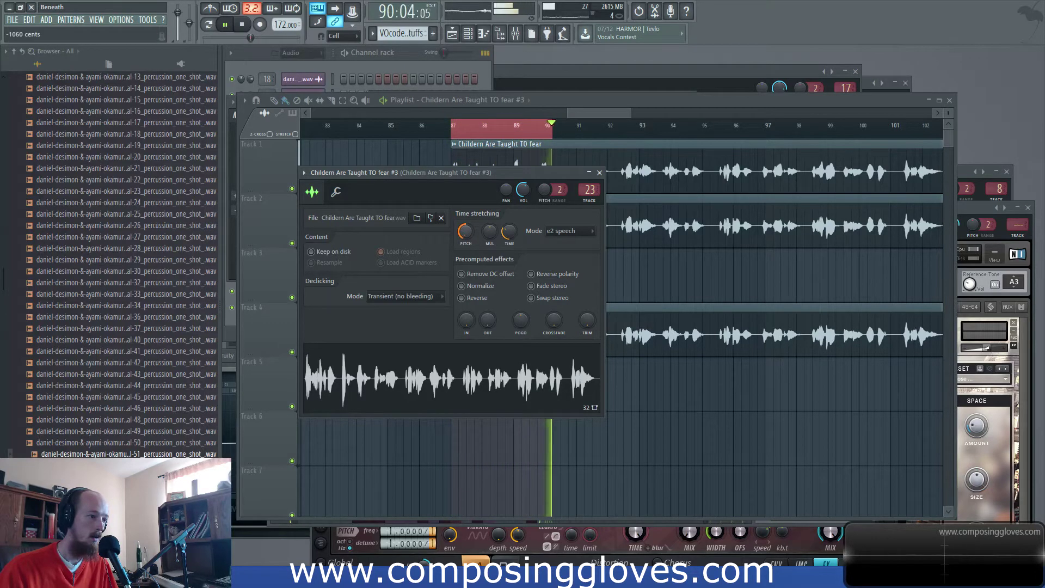
Stop playback and examine which effects are loaded on the vocal mixer tracks 19 and 20
click(595, 112)
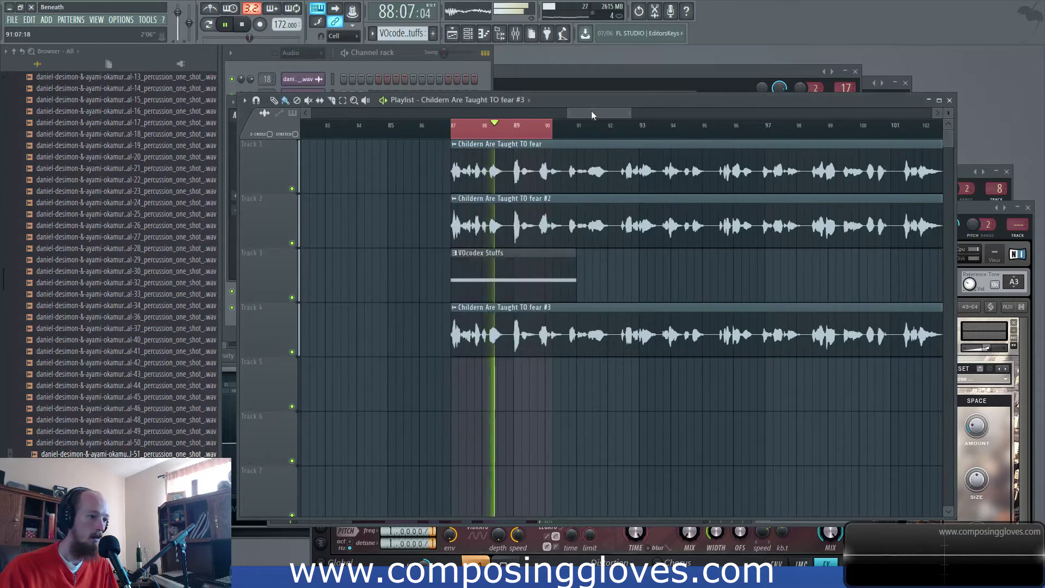
key(space)
scroll(495, 197, up, 4)
scroll(495, 196, up, 4)
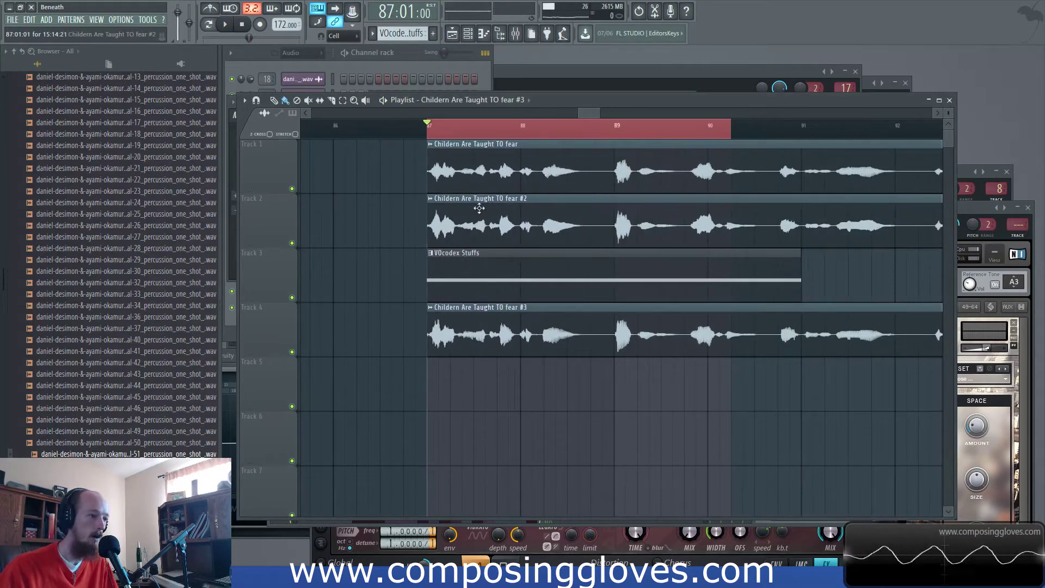
key(F9)
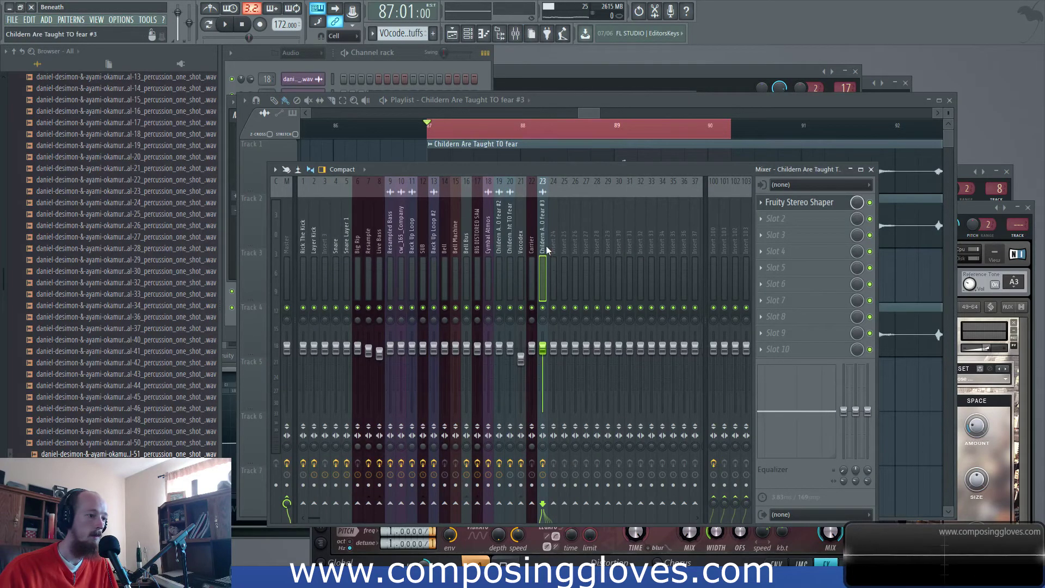
click(498, 239)
click(512, 242)
click(500, 232)
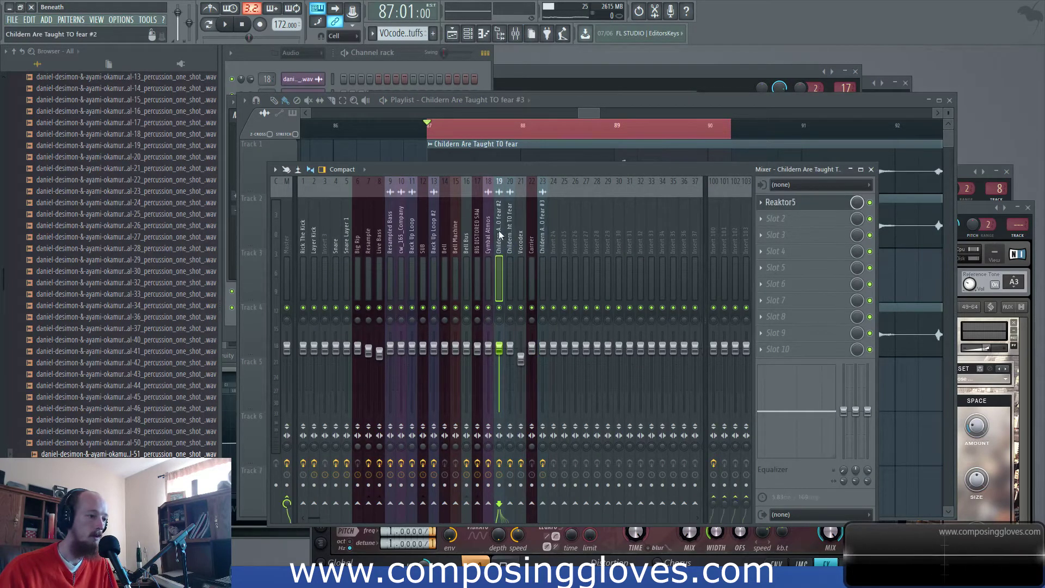
click(511, 234)
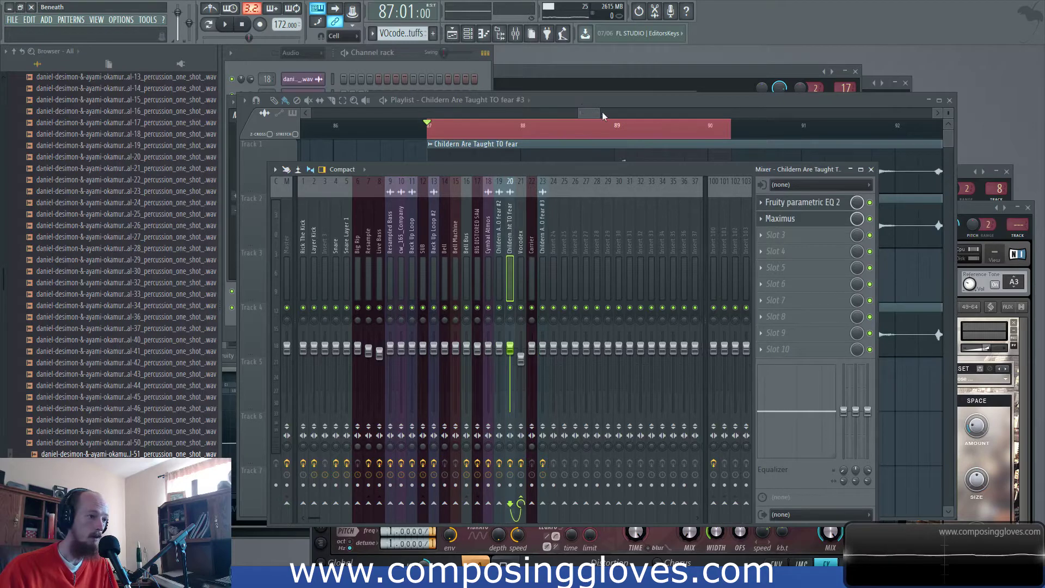
Rename the audio clip on Track 1 as "Vocoded One"
key(F9)
click(428, 144)
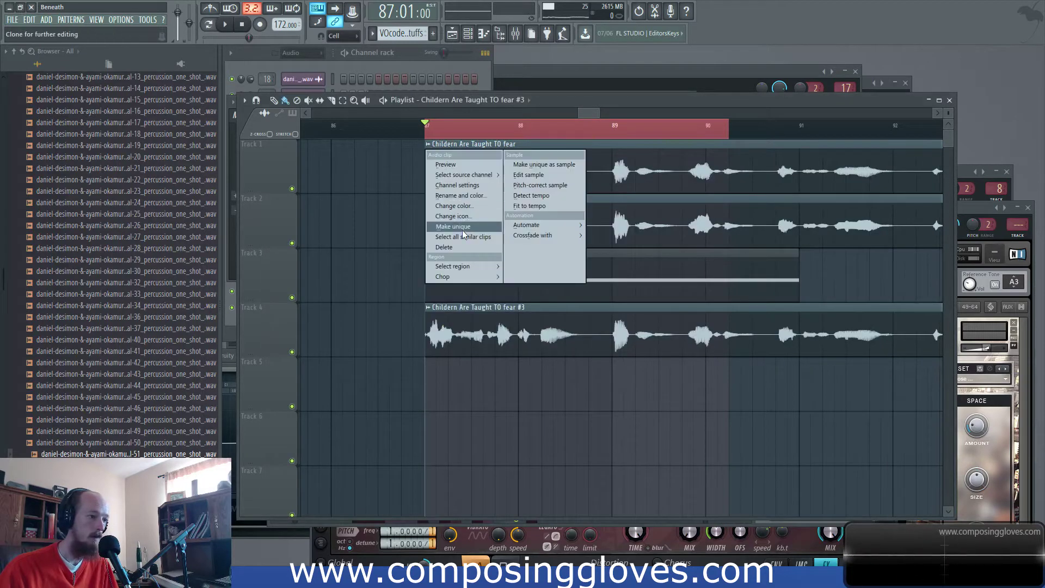
key(r)
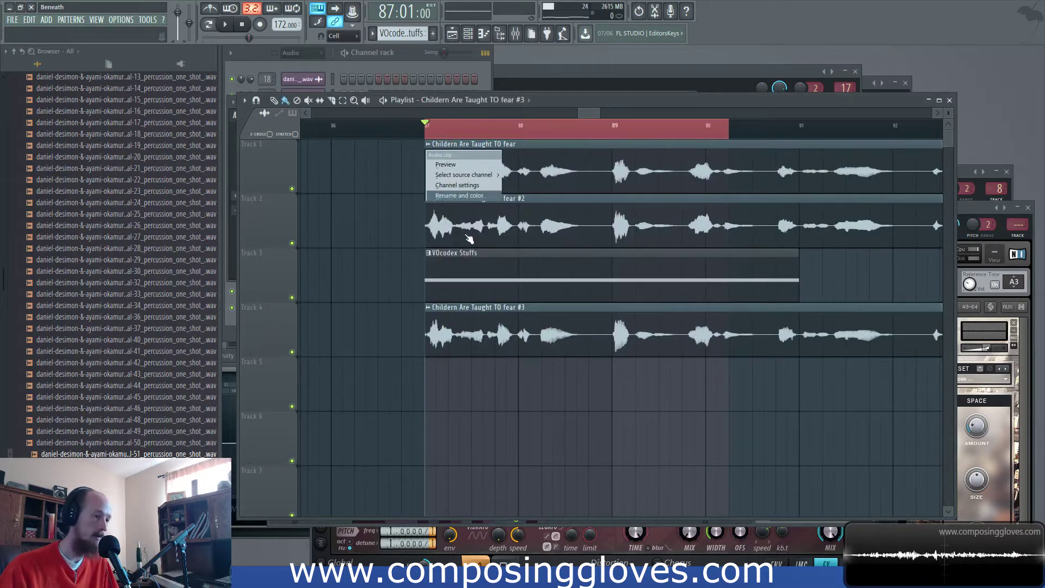
text(Vo)
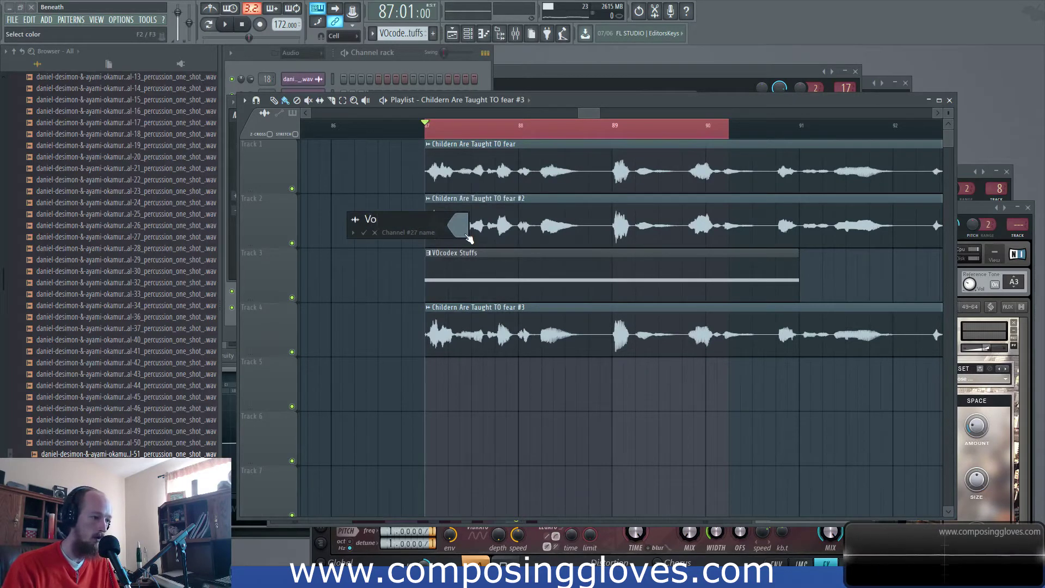
text(doded One)
key(Return)
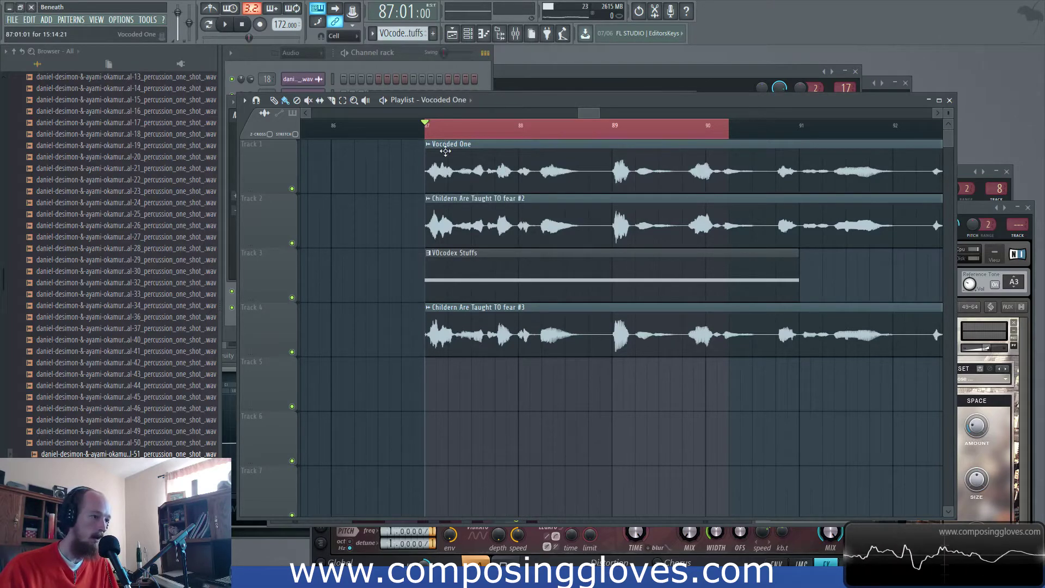
Place the Vocoded One clip on Track 5, aligned with the vocal clip on Track 4
scroll(497, 172, up, 3)
mouse_move(550, 157)
mouse_down()
mouse_move(569, 404)
mouse_move(703, 418)
mouse_move(546, 325)
mouse_move(540, 301)
mouse_up()
click(545, 325)
right_click(576, 323)
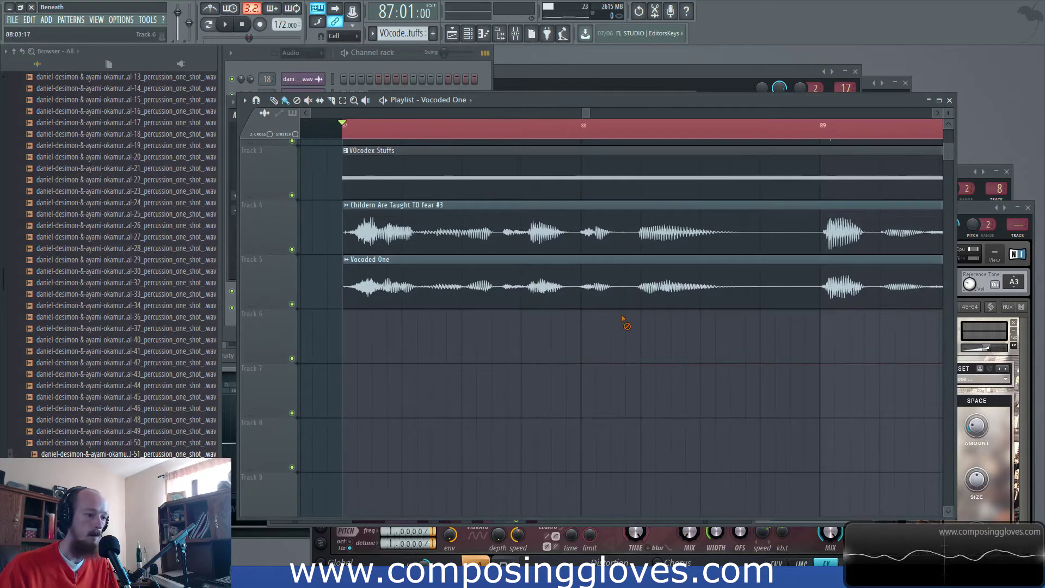
Cut a short gap early in bar 88 and a longer gap before bar 89 from Vocoded One on Track 5, and play it
drag(628, 301, 632, 278)
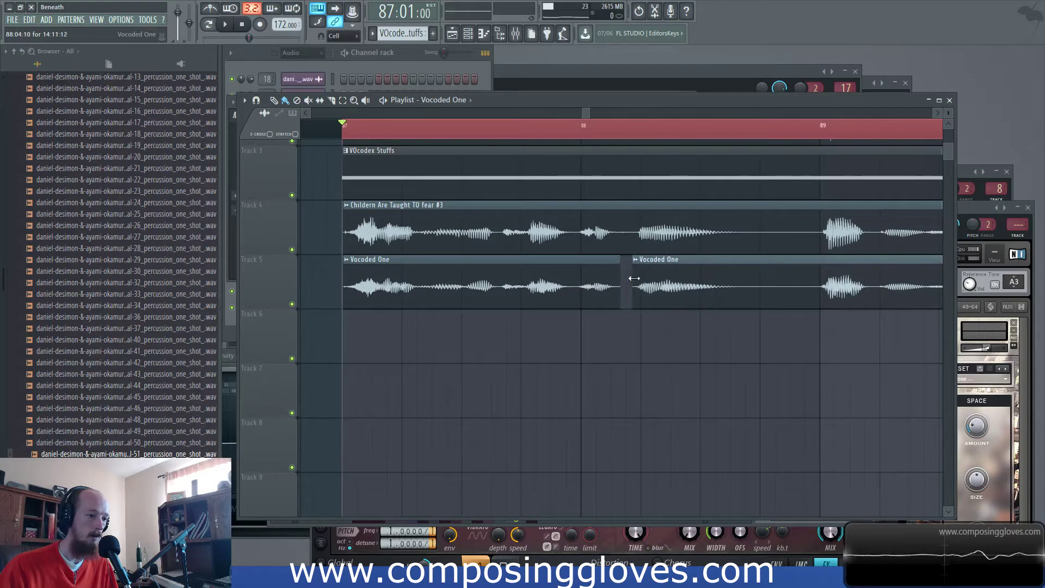
drag(750, 320, 820, 289)
key(space)
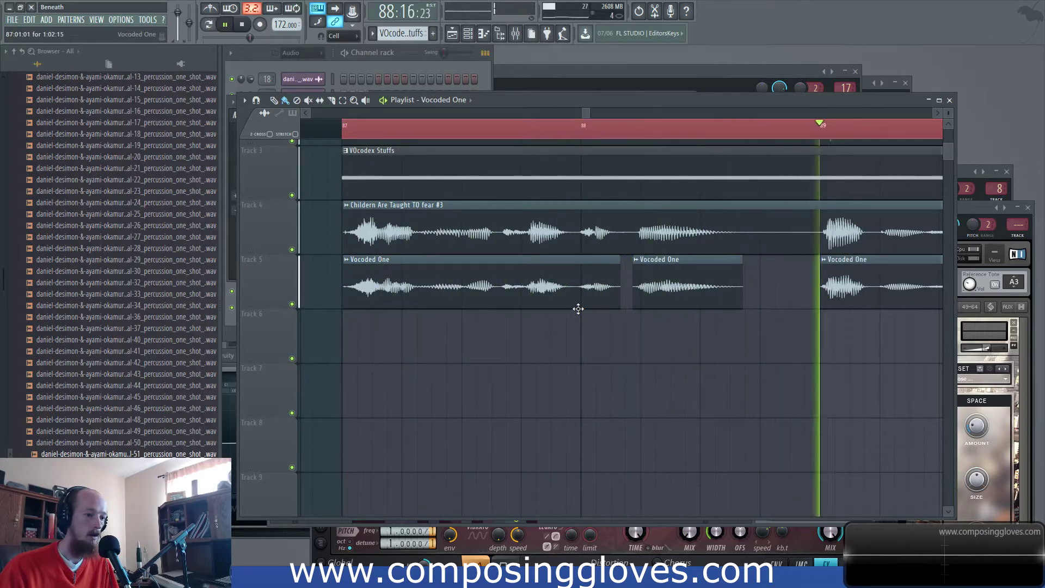
Audition the carrier note of the VOcodex Stuffs pattern an octave higher at F#3, and move it back to F#2
drag(821, 301, 527, 342)
key(space)
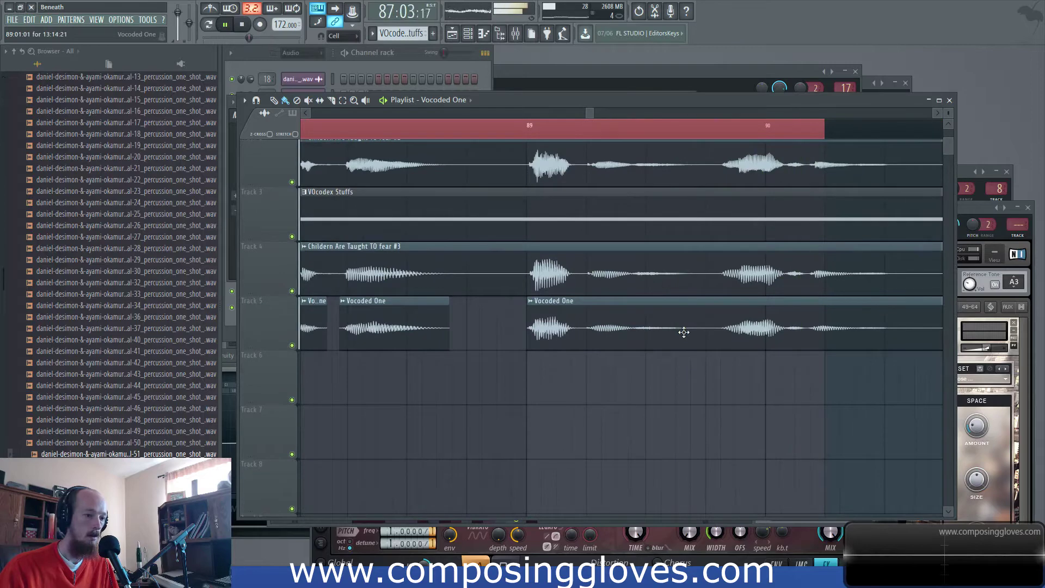
scroll(544, 233, down, 3)
scroll(459, 256, up, 1)
scroll(459, 256, down, 4)
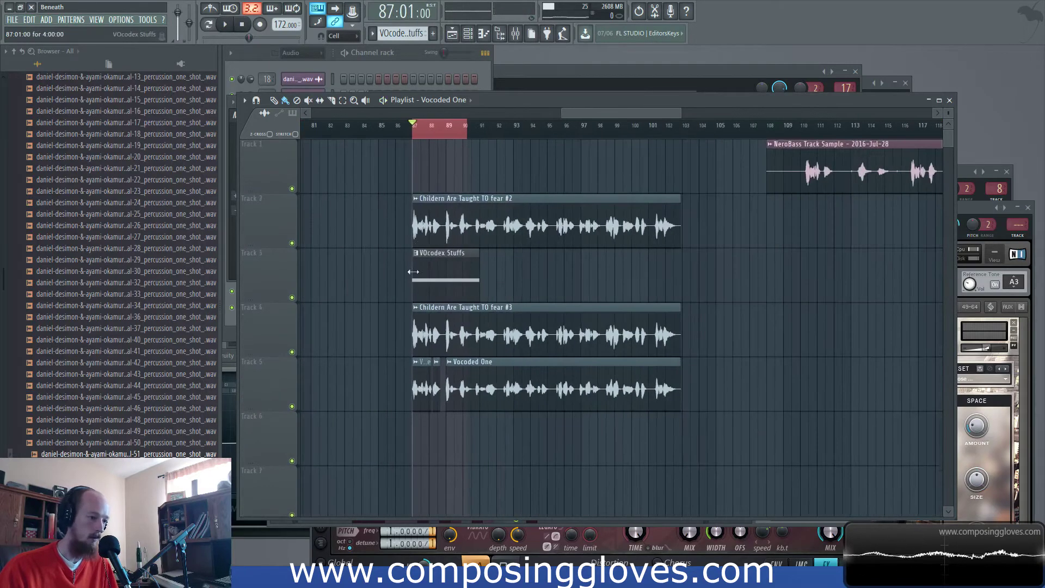
double_click(468, 280)
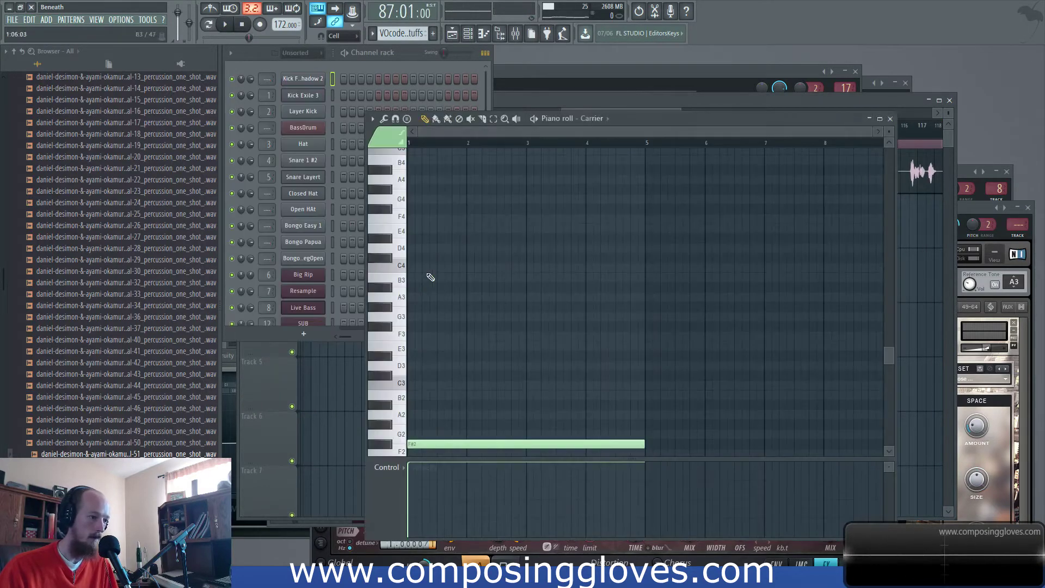
scroll(488, 391, down, 1)
drag(423, 352, 436, 237)
key(space)
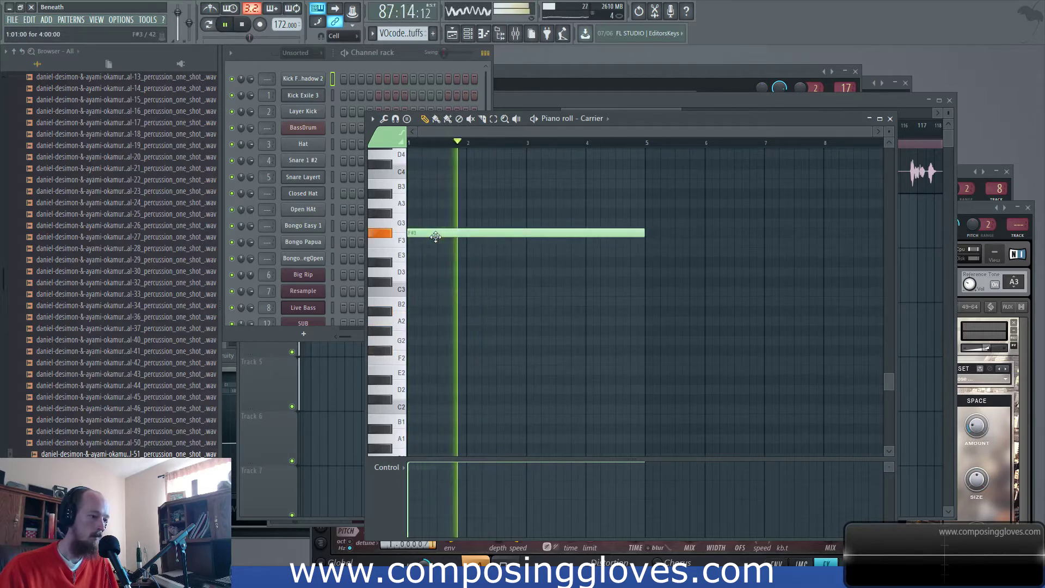
drag(436, 237, 443, 315)
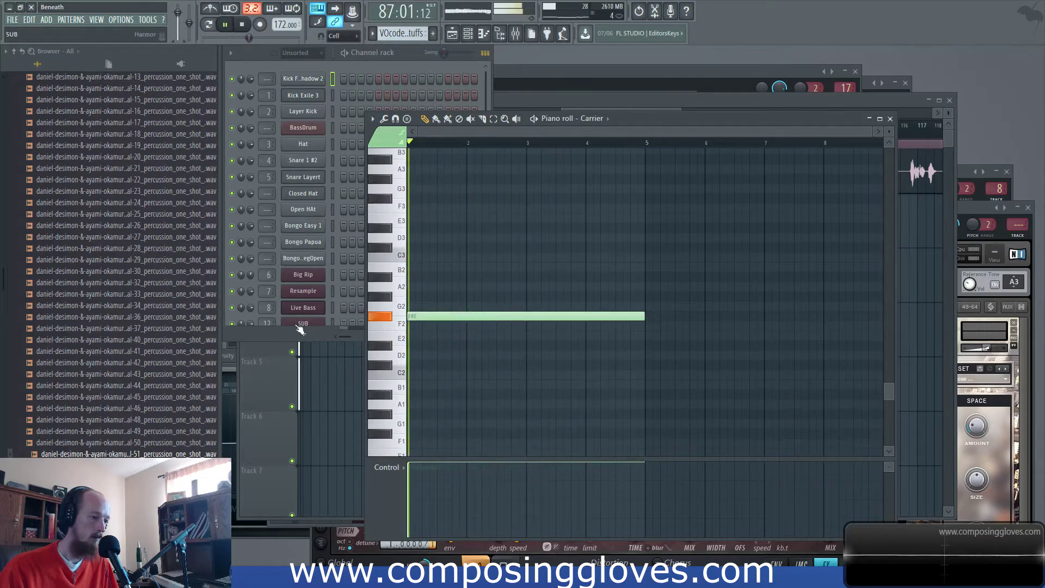
Set the Carrier synth's distortion to Log and its compression to Heating while the loop plays
drag(264, 340, 277, 389)
key(space)
scroll(294, 327, down, 5)
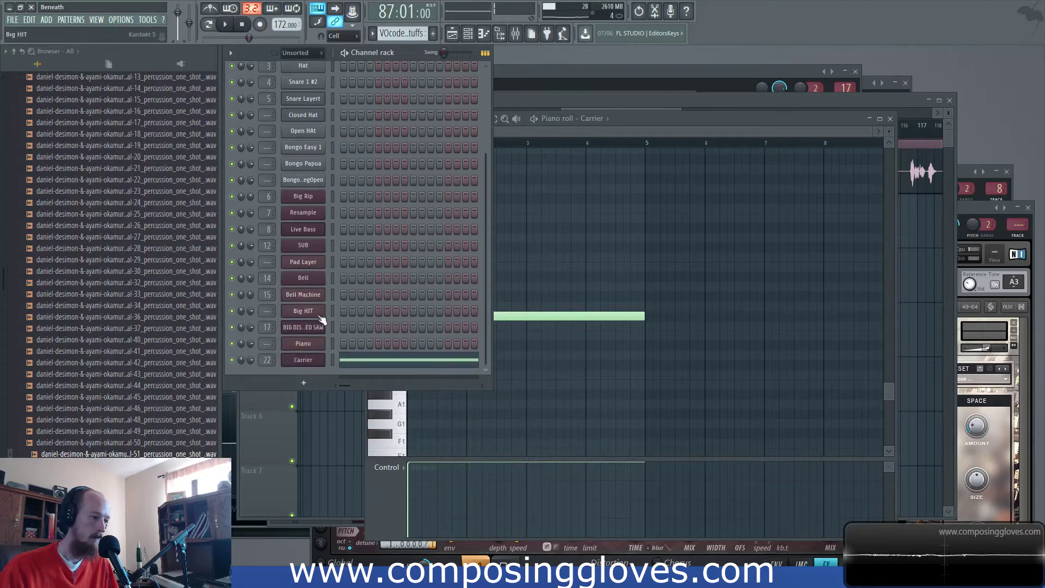
click(304, 359)
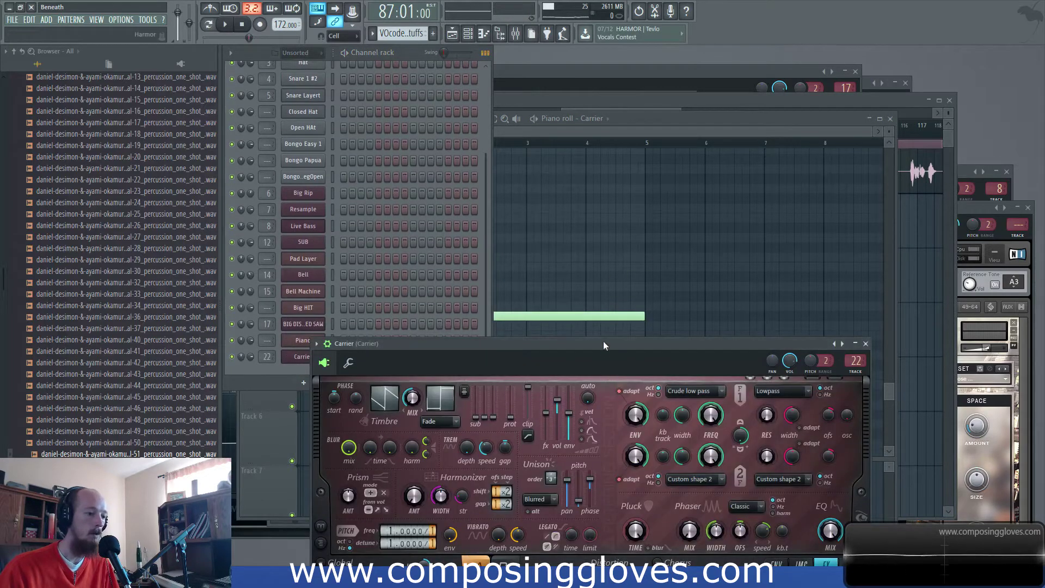
drag(602, 344, 555, 133)
key(space)
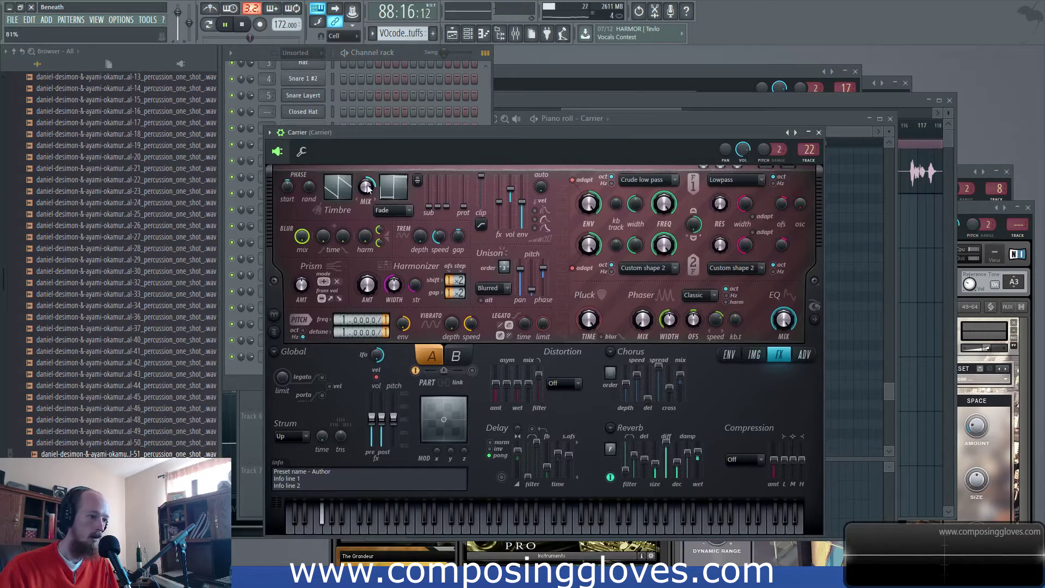
click(564, 383)
click(563, 394)
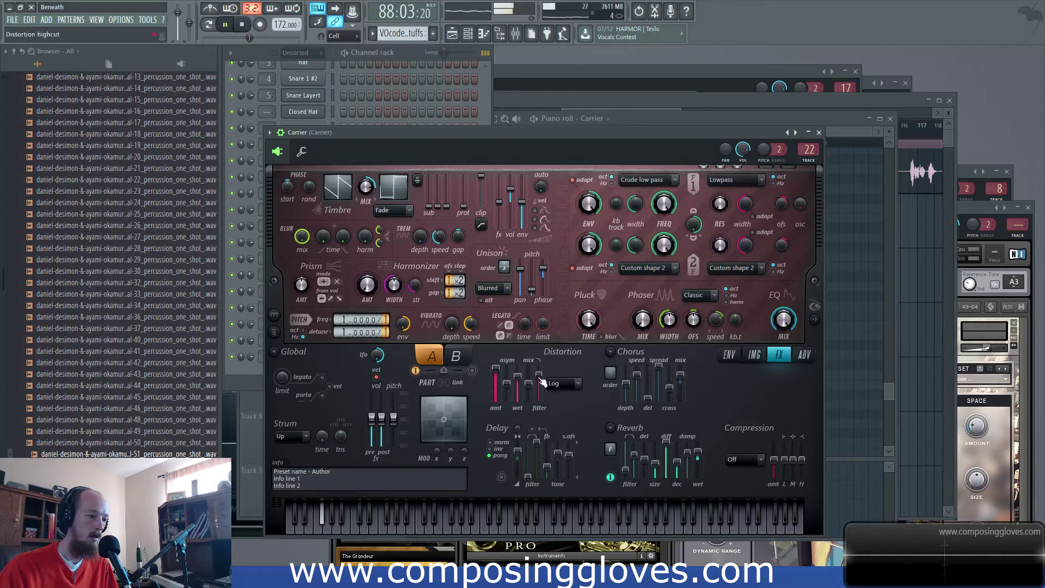
click(745, 463)
click(744, 509)
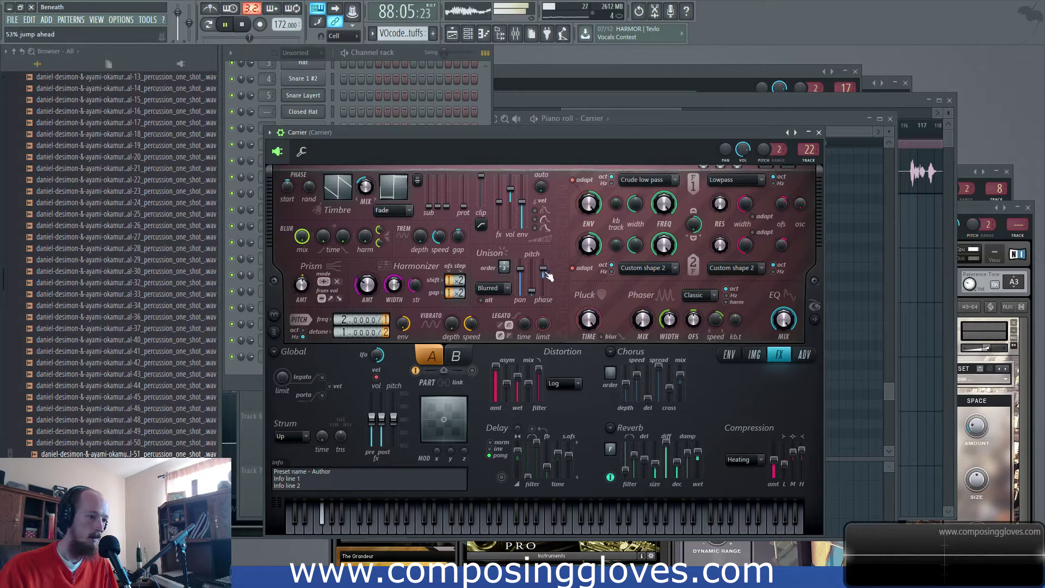
Play the loop and lower the Vocodex mixer track's volume to about -5.8 dB
click(645, 100)
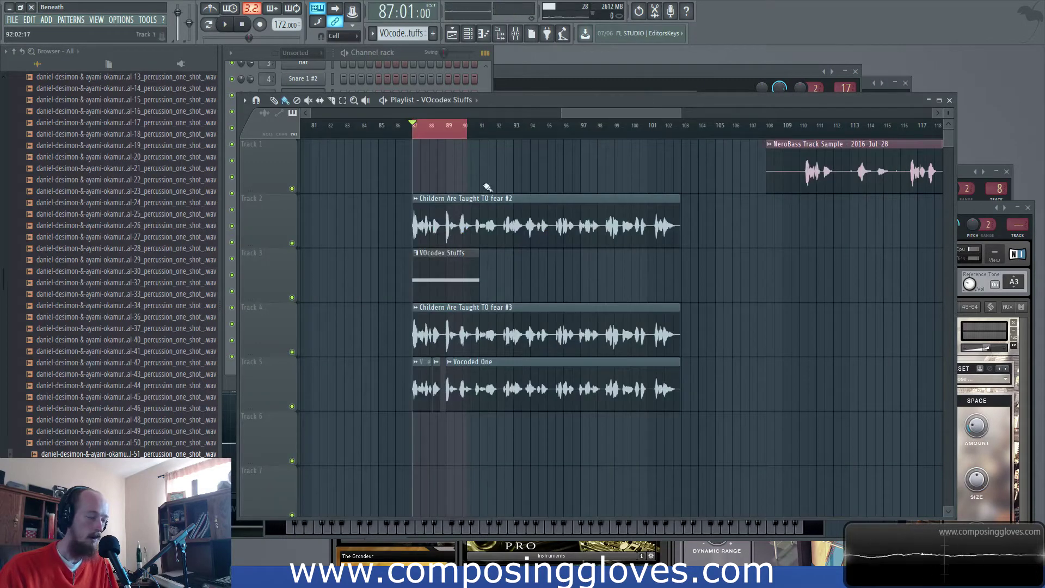
scroll(447, 180, up, 3)
drag(453, 183, 506, 207)
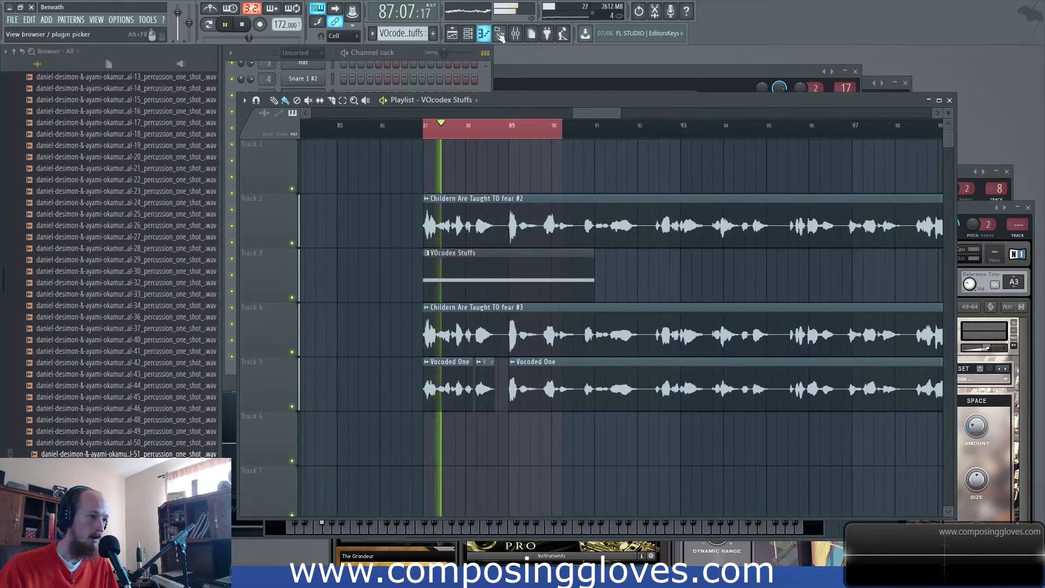
key(F9)
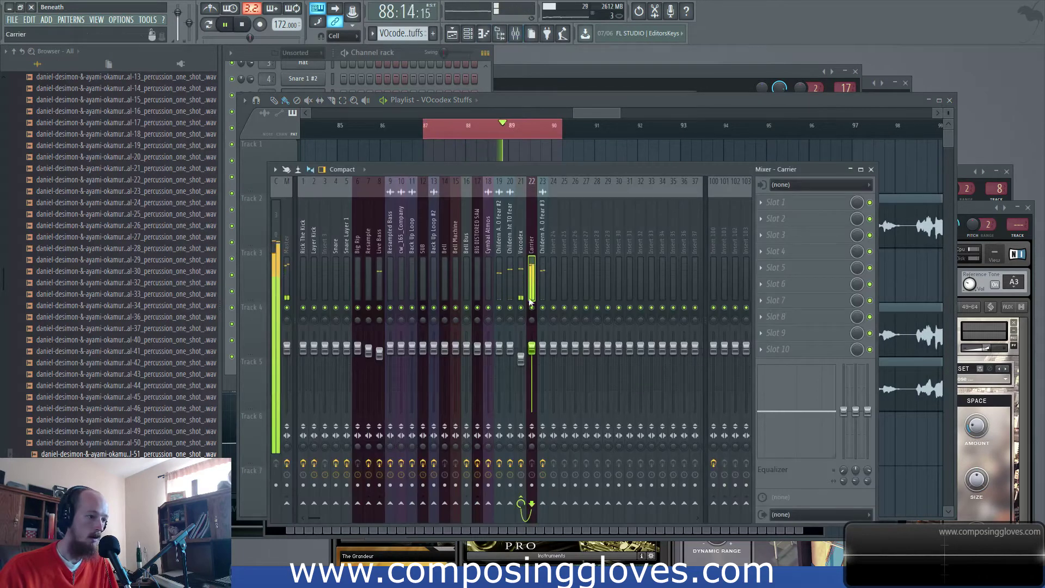
click(521, 358)
drag(521, 359, 521, 371)
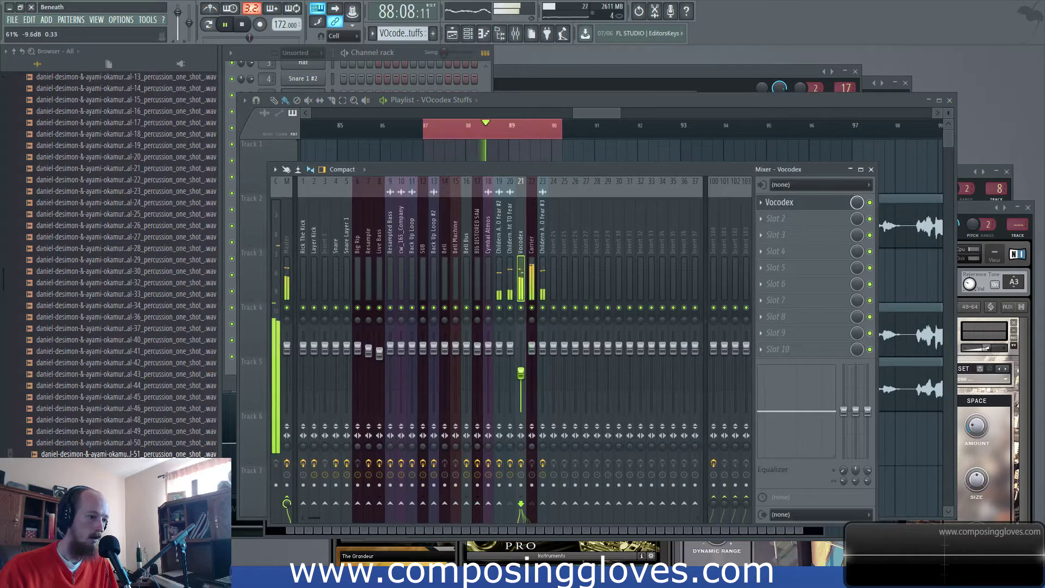
drag(521, 371, 521, 367)
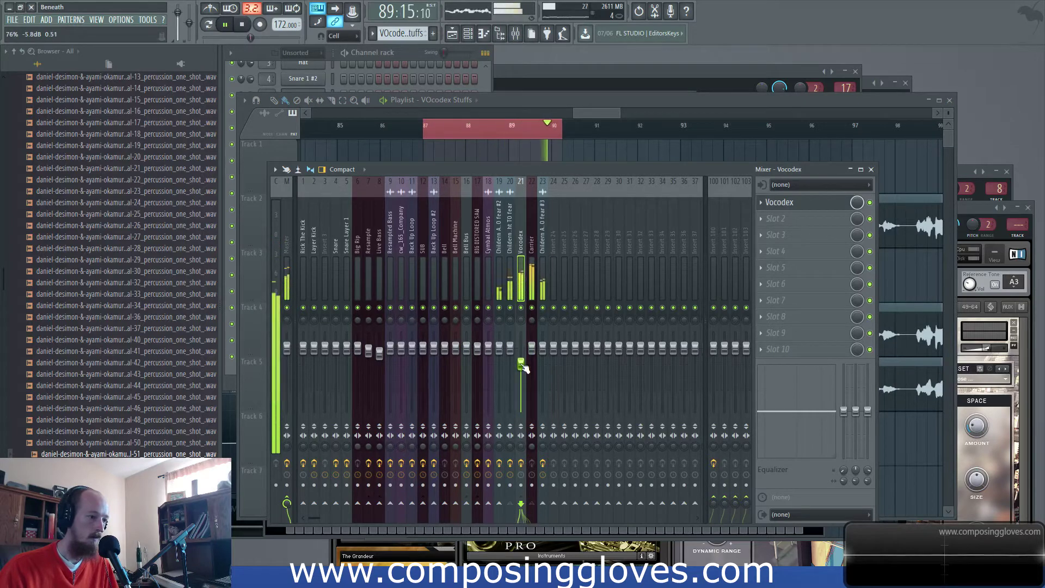
In the Vocodex effect, set the band width to 58% and raise the band order
click(834, 207)
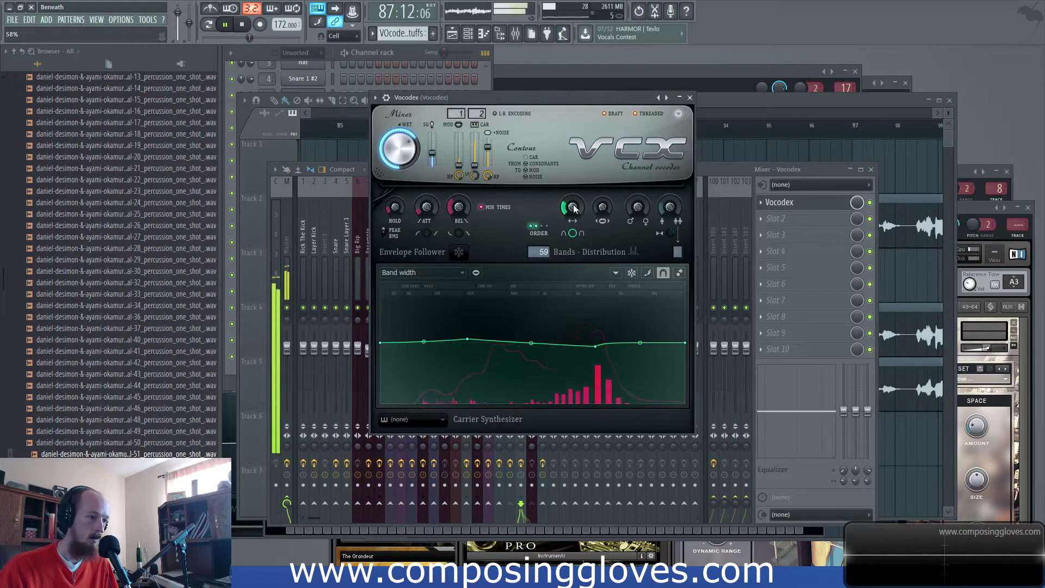
click(543, 227)
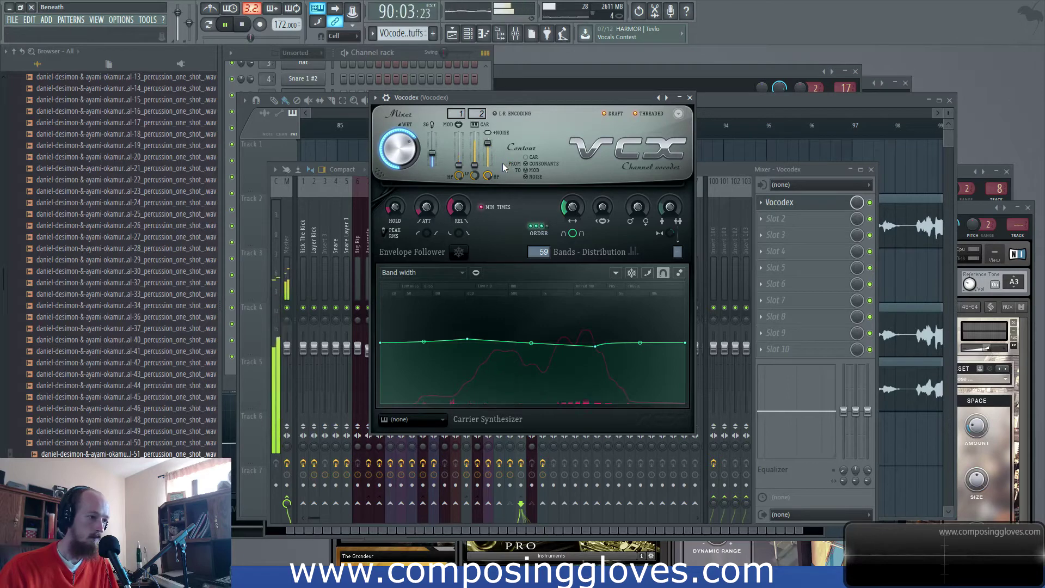
click(732, 171)
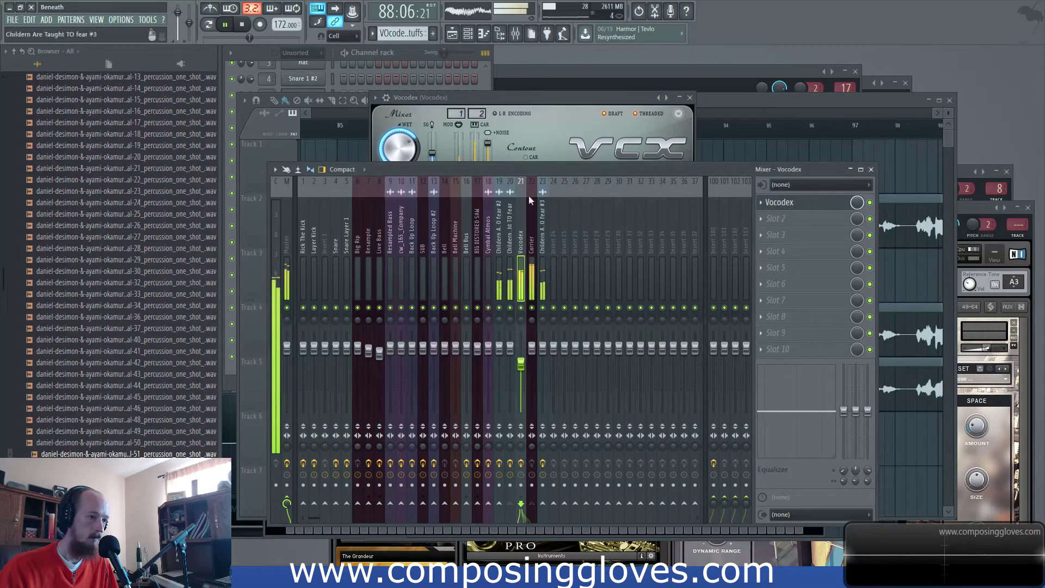
Move the VOcodex Stuffs carrier note down to F#1 and lower the Carrier synth's distortion amount to 64%
click(743, 110)
double_click(502, 284)
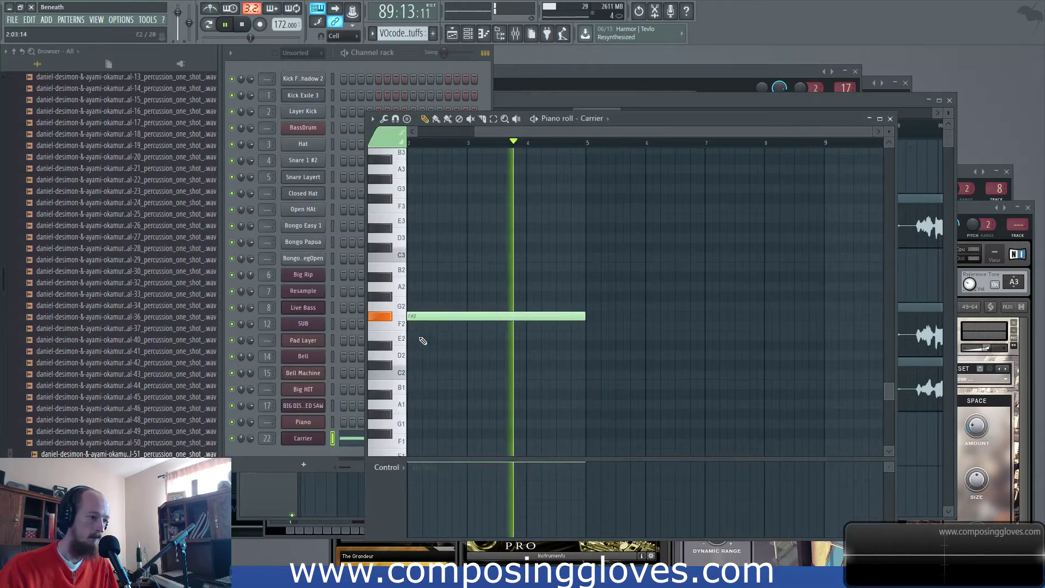
drag(456, 425, 433, 335)
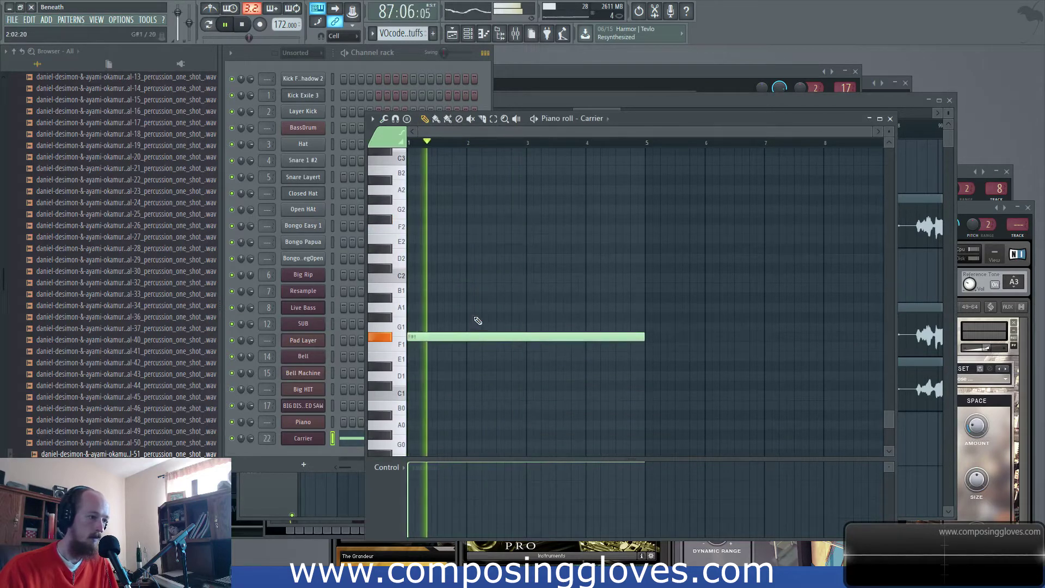
click(297, 438)
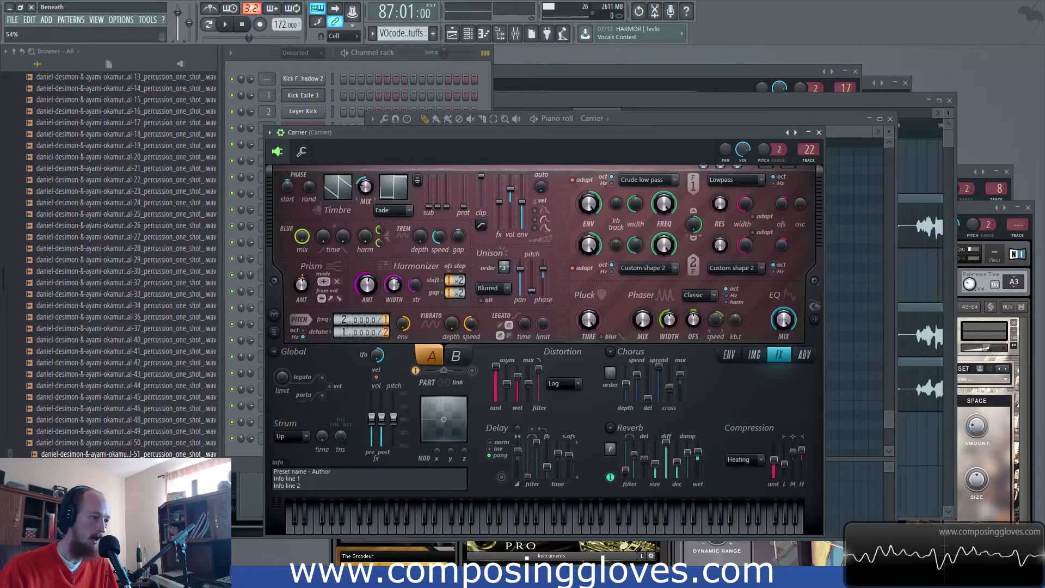
key(space)
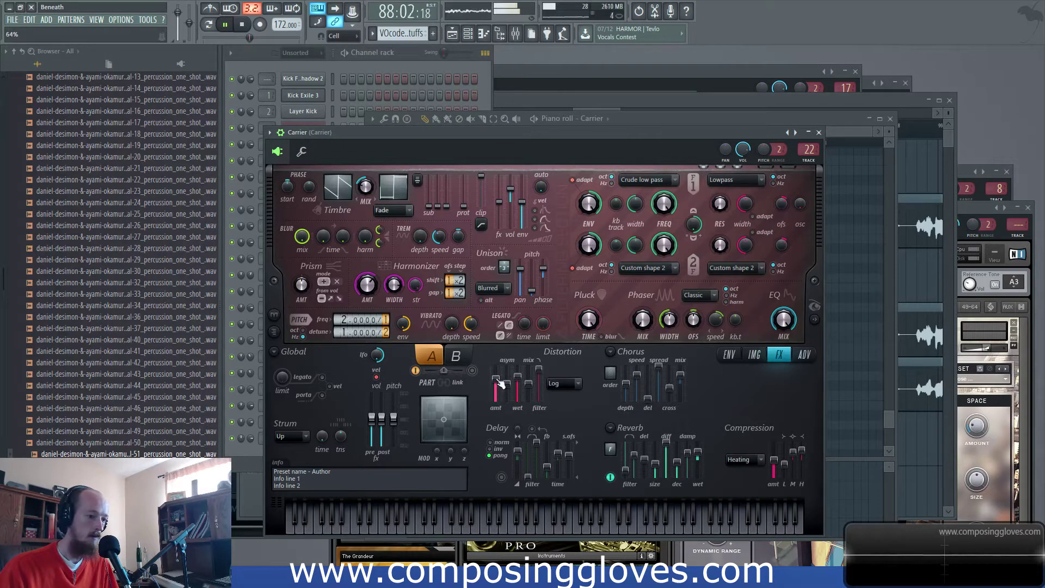
Add Fruity Parametric EQ 2 to effect slot 4 of the Vocodex mixer track
click(500, 35)
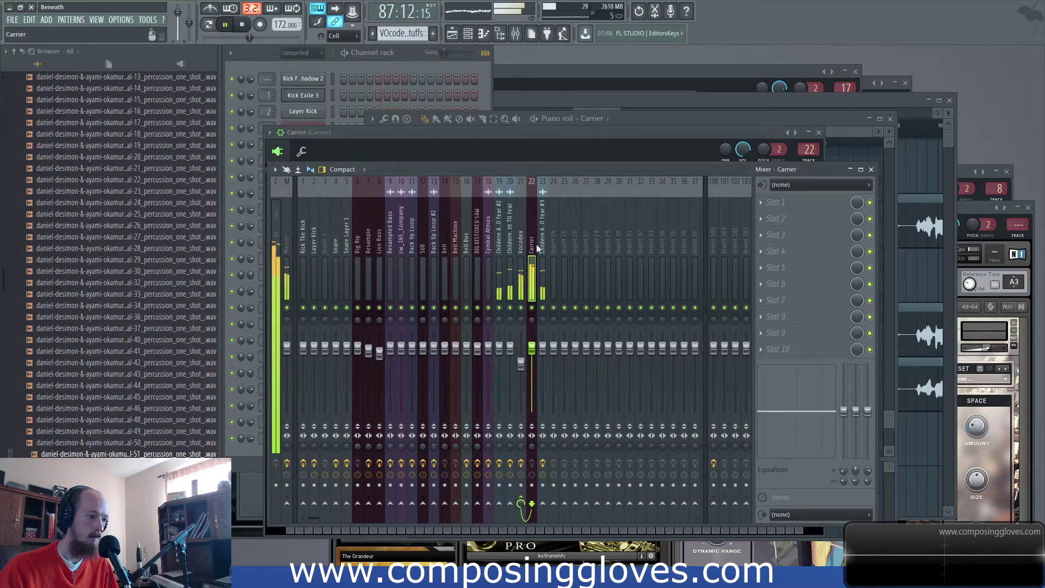
click(519, 248)
click(767, 253)
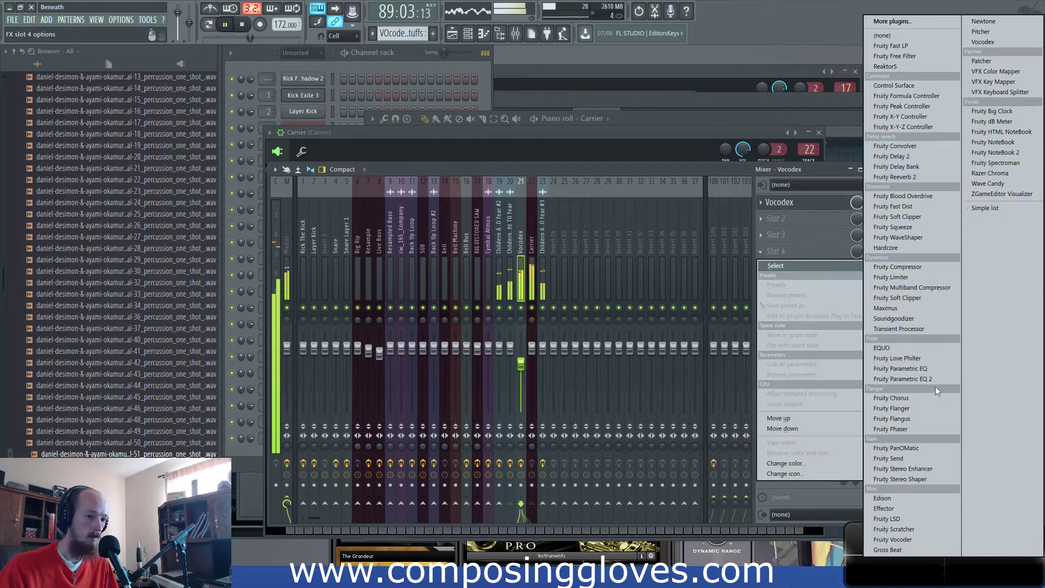
click(887, 378)
Shape the Vocodex EQ with a deep band 3 cut at about 492 Hz and a band 1 low-end roll-off, and stop playback
drag(450, 290, 523, 294)
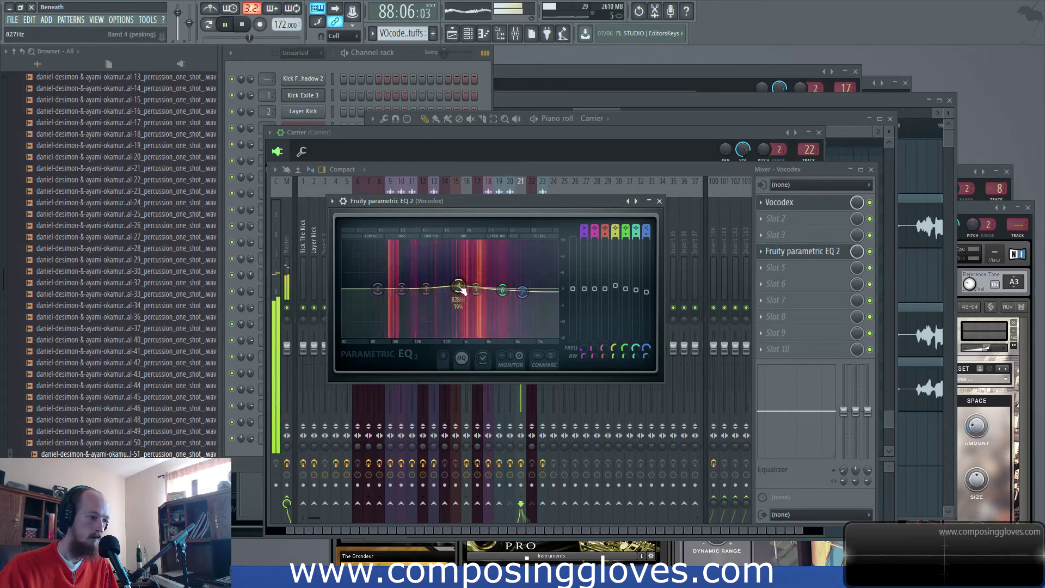
drag(421, 293, 441, 341)
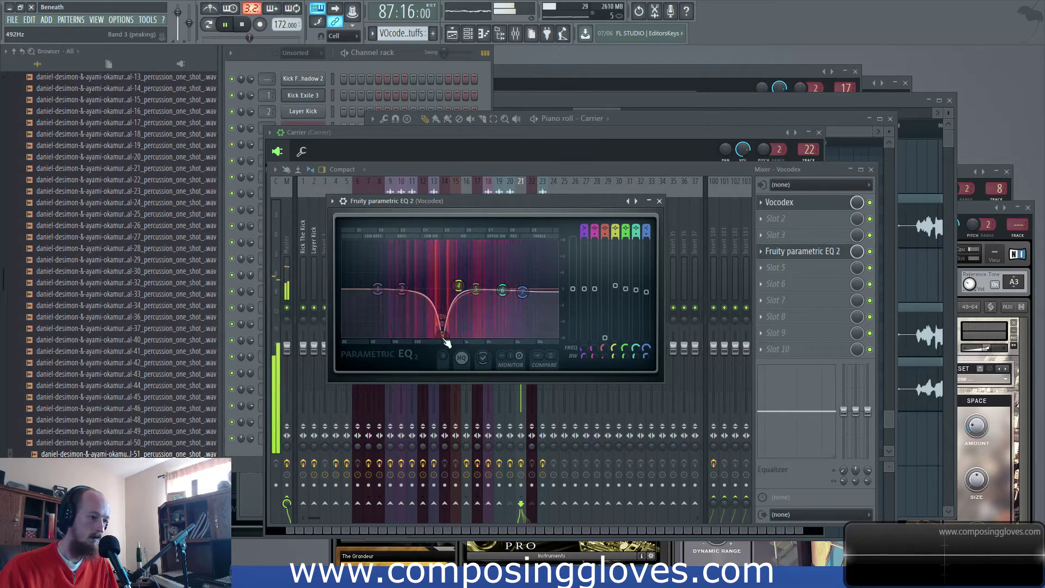
drag(403, 284, 375, 335)
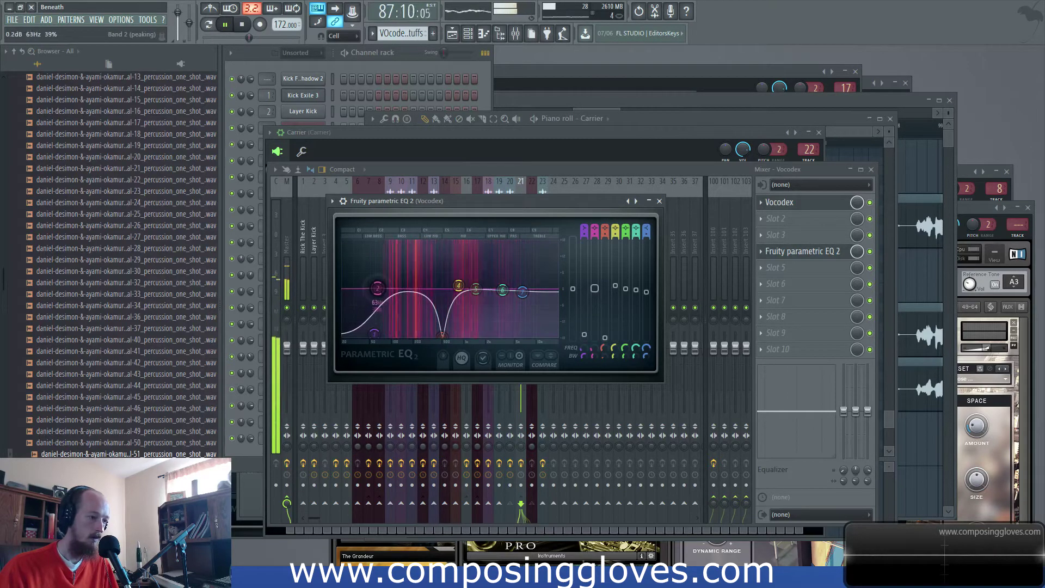
key(space)
Select the vocal, VOcodex Stuffs and Vocoded One clips on Tracks 2 to 5 and move them to Tracks 10 to 13, starting at bar 6
click(627, 99)
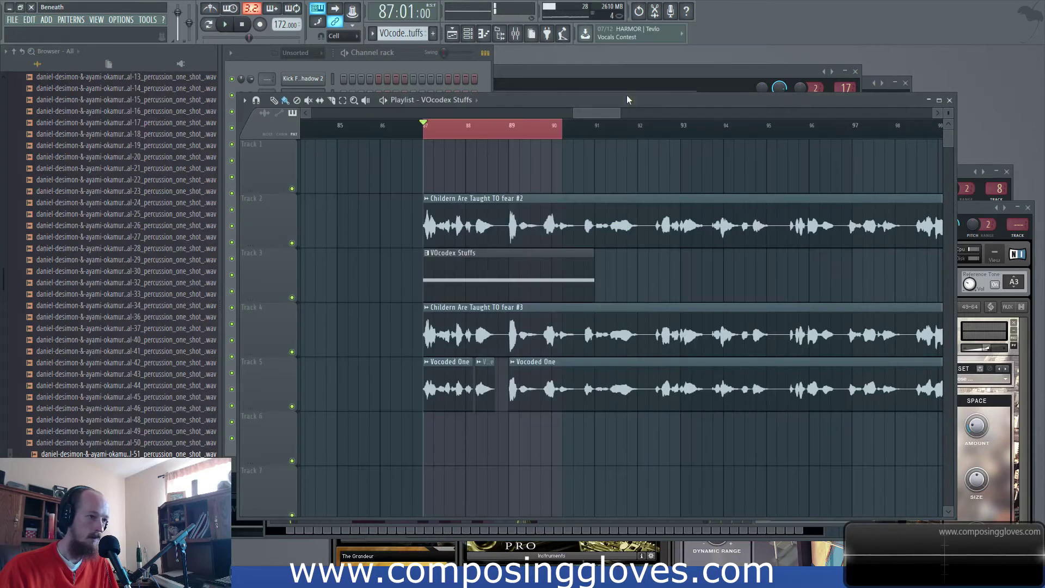
scroll(473, 255, down, 5)
scroll(475, 258, down, 1)
drag(454, 222, 498, 375)
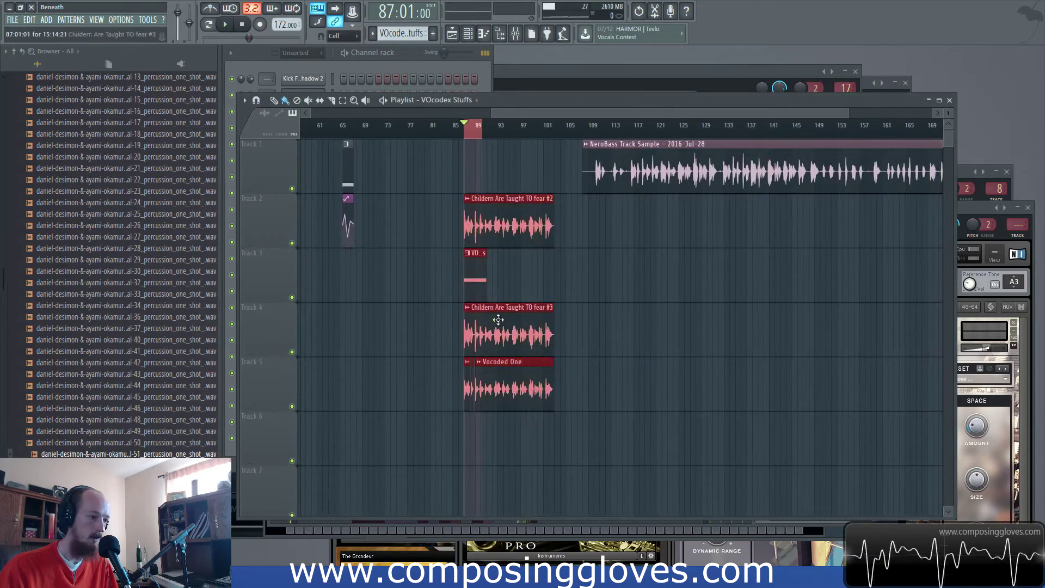
scroll(531, 223, down, 2)
drag(217, 222, 646, 262)
drag(627, 221, 351, 414)
Play the intro and move the selected vocal and vocoder clips so they start at bar 9
scroll(320, 358, up, 5)
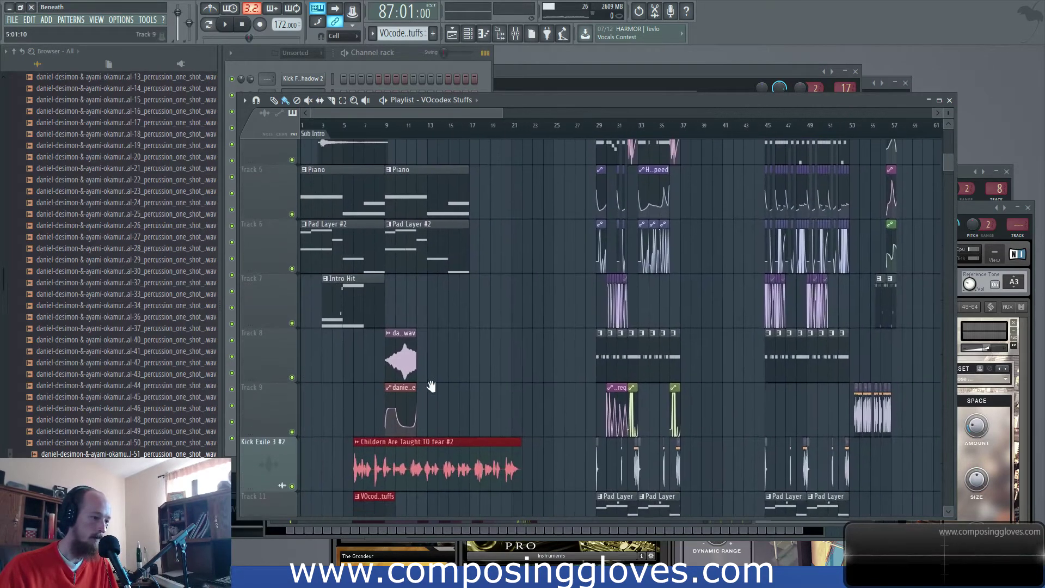
scroll(416, 396, down, 5)
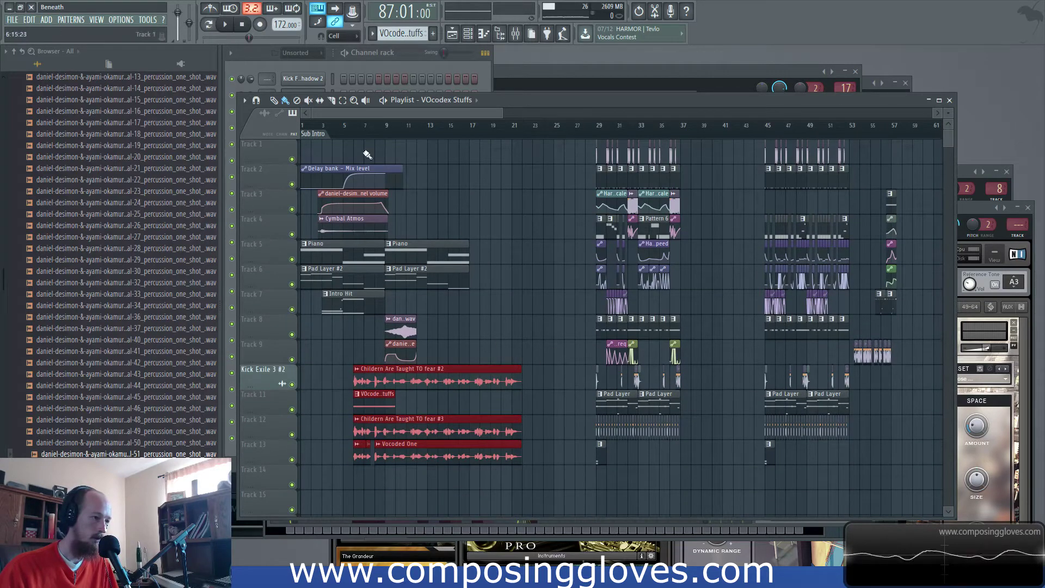
scroll(319, 334, up, 6)
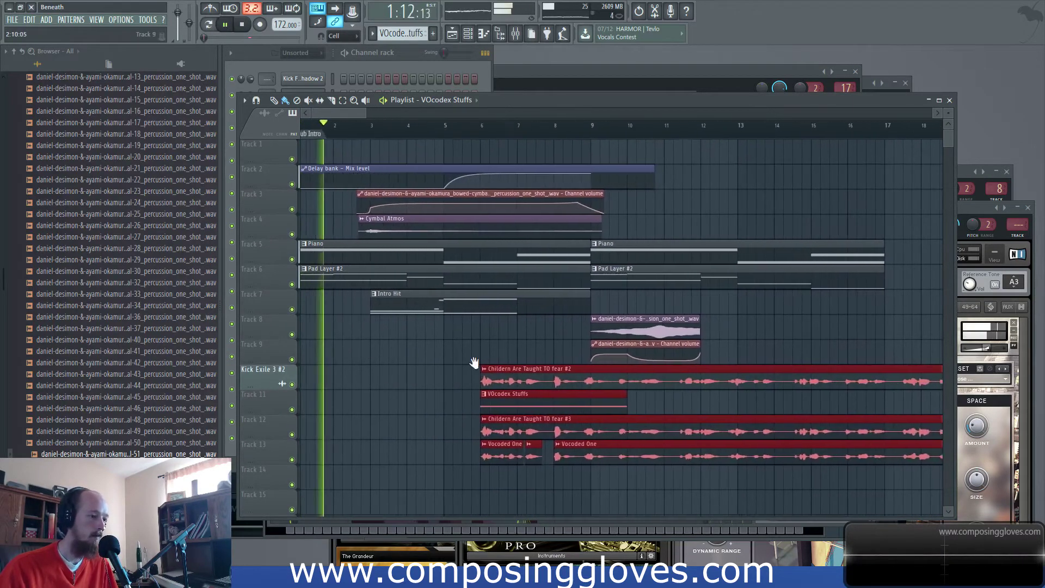
drag(469, 345, 574, 338)
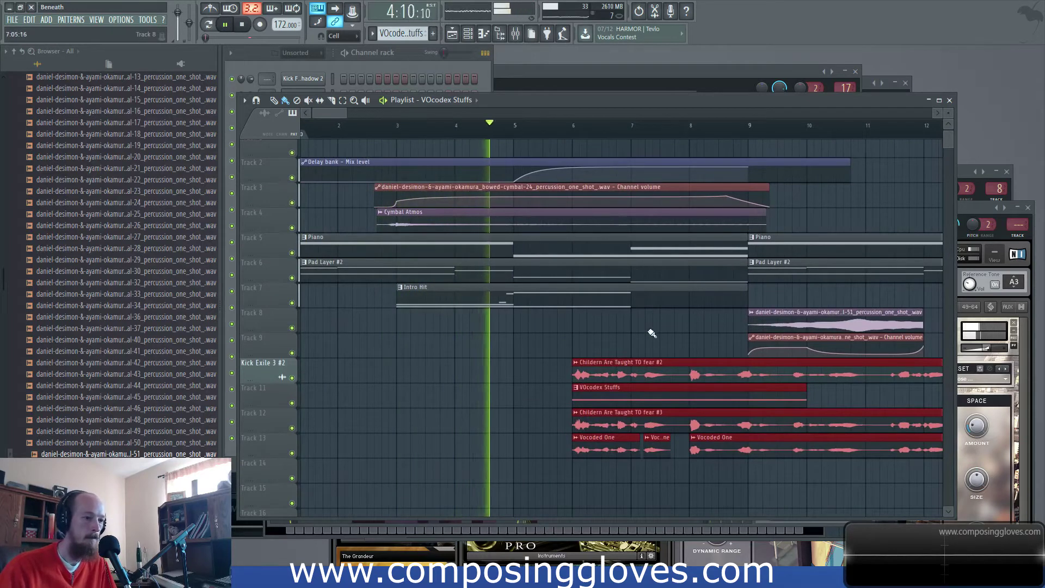
drag(650, 338, 525, 342)
drag(481, 378, 657, 376)
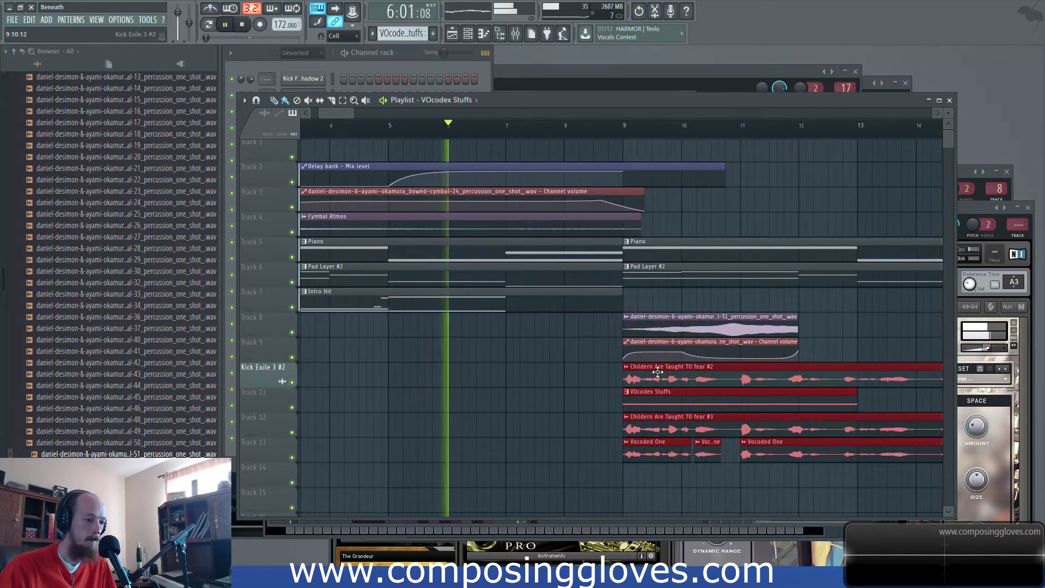
scroll(611, 382, up, 2)
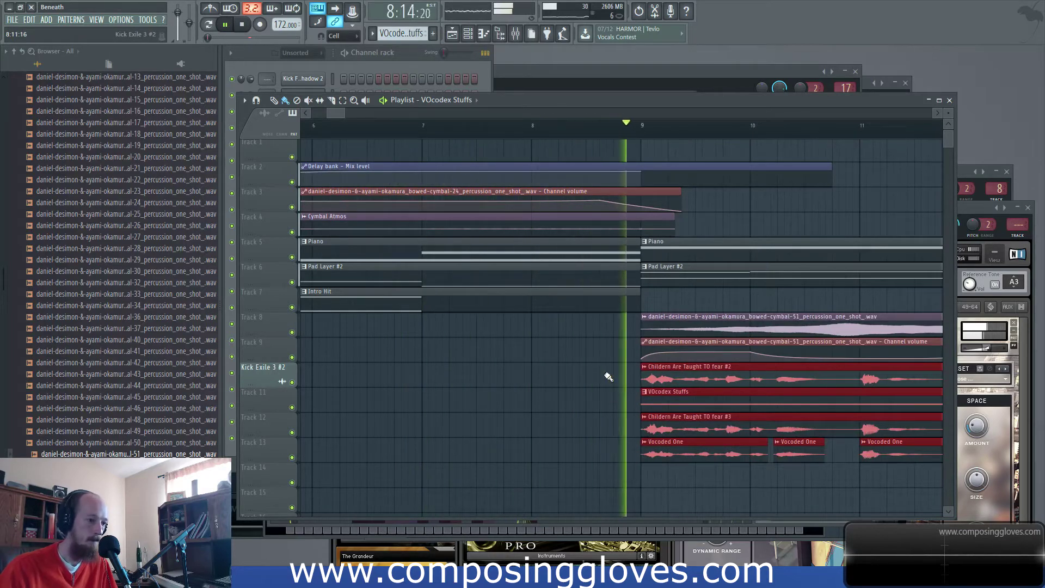
Stop the playback and lengthen the Carrier note in the VOcodex Stuffs pattern so it ends at bar 8
drag(608, 376, 449, 363)
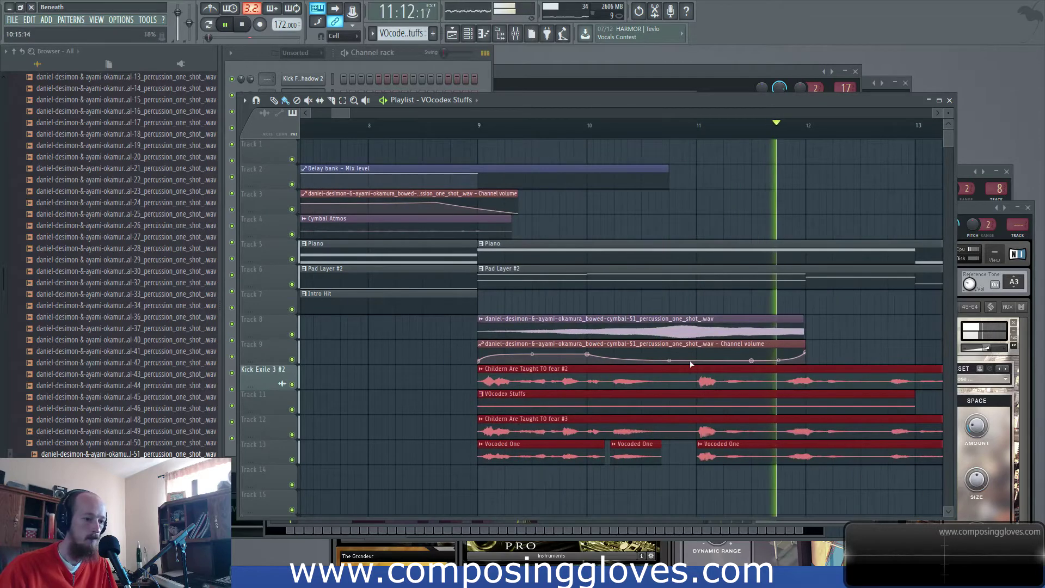
scroll(729, 310, down, 4)
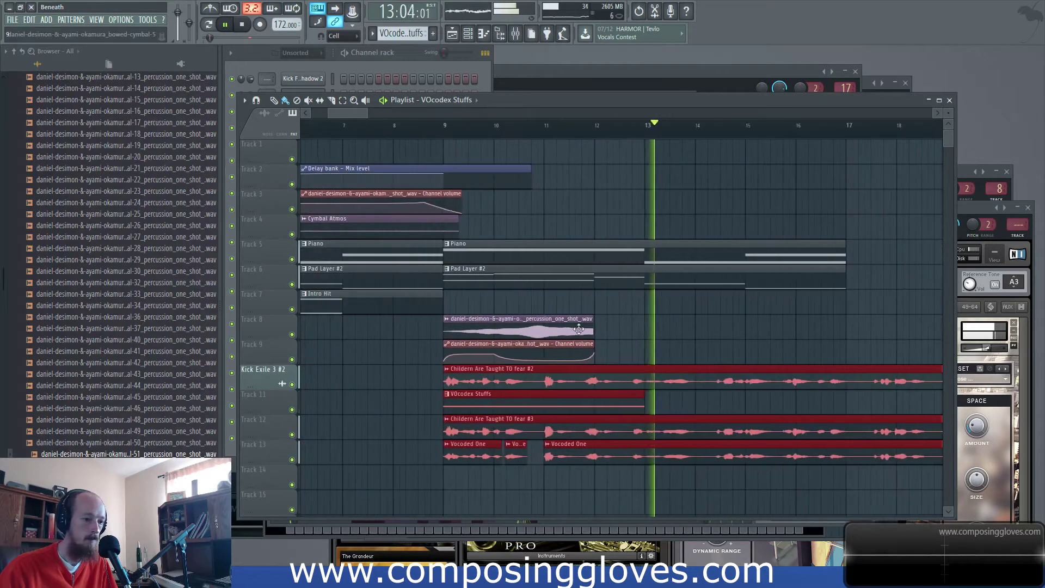
key(space)
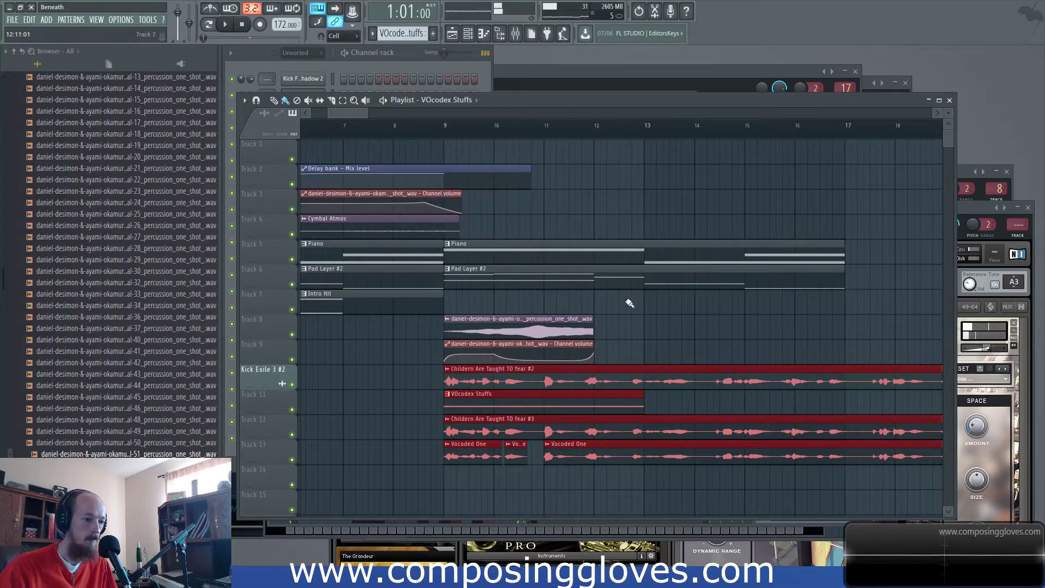
scroll(623, 303, up, 3)
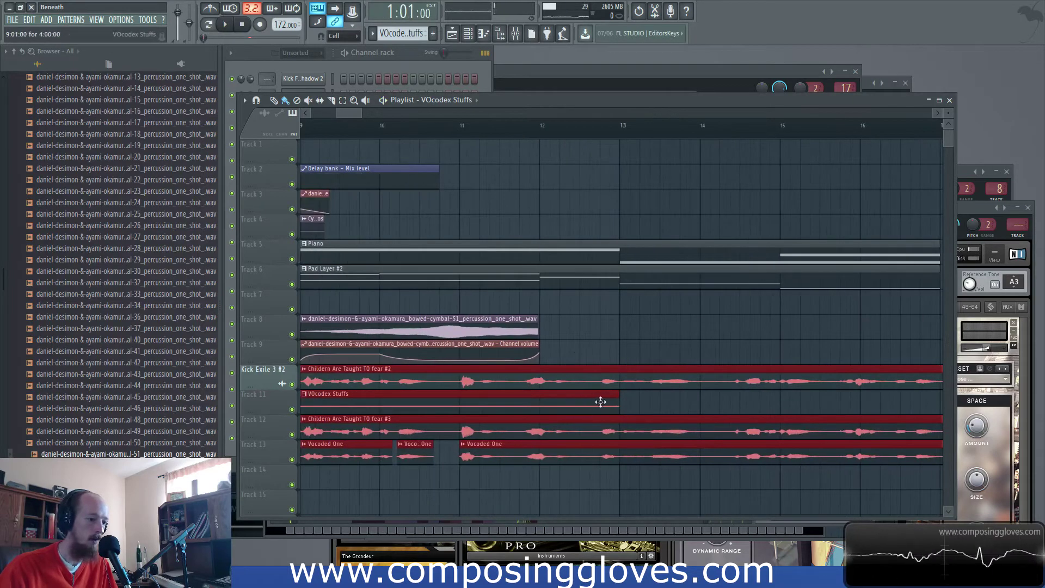
scroll(599, 401, down, 3)
double_click(584, 403)
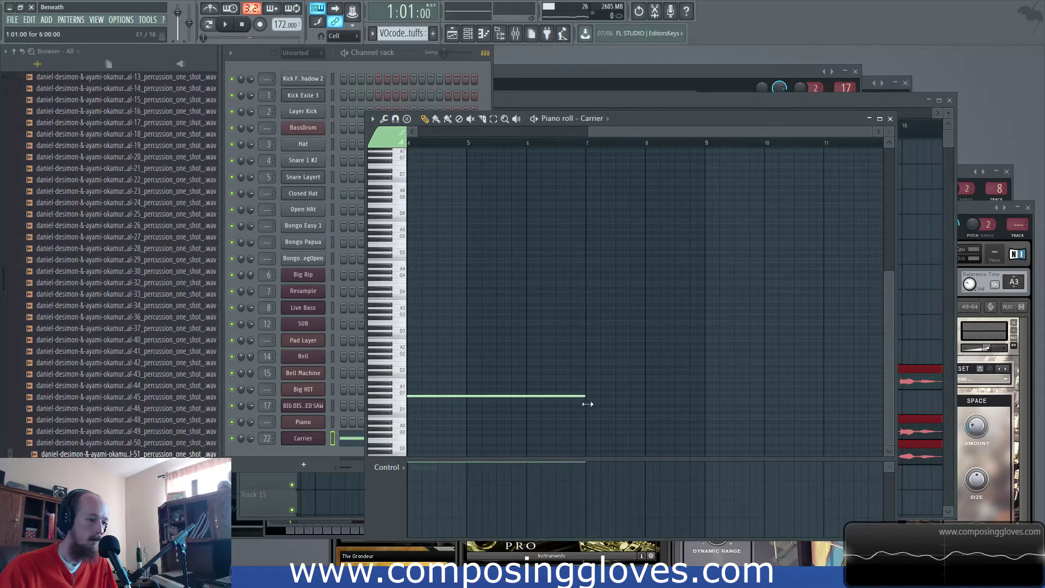
drag(889, 132, 889, 149)
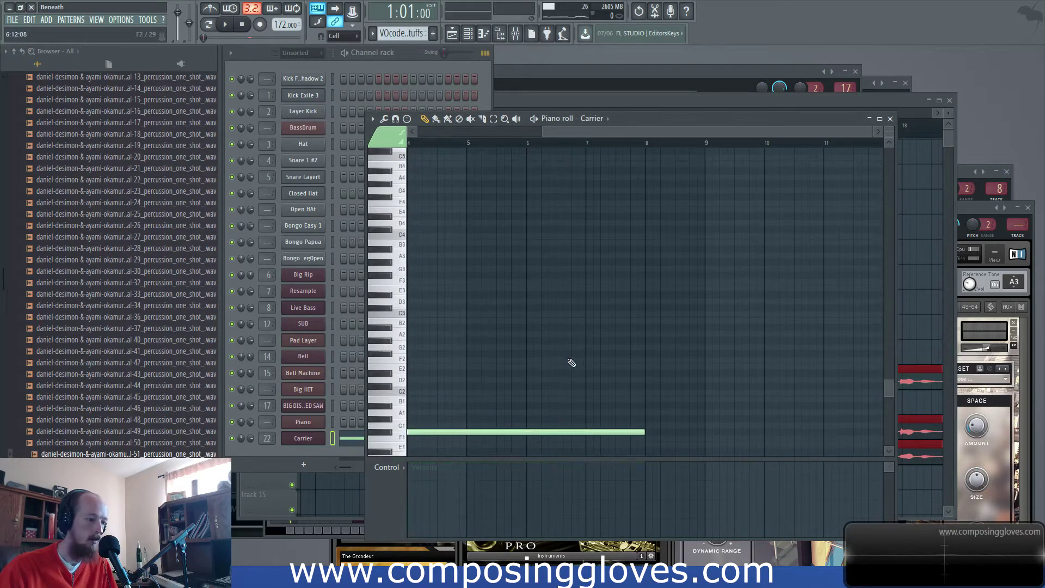
drag(490, 356, 537, 365)
drag(659, 105, 649, 107)
Open the second Piano clip's pattern, examine its notes in the piano roll during playback, and return to the playlist
scroll(403, 180, left, 5)
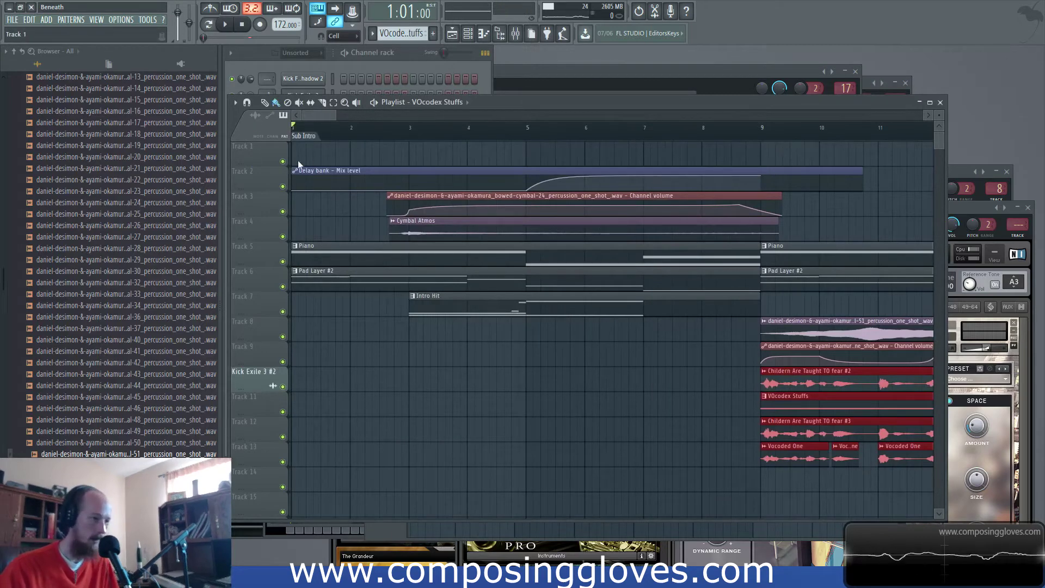
scroll(290, 165, down, 3)
scroll(455, 233, down, 2)
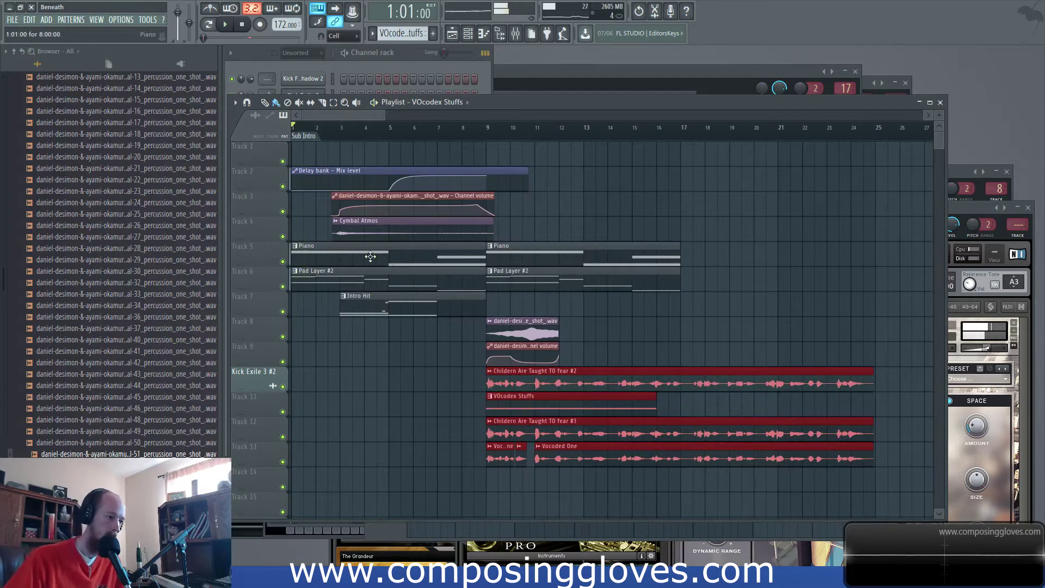
double_click(595, 256)
key(space)
drag(617, 332, 796, 378)
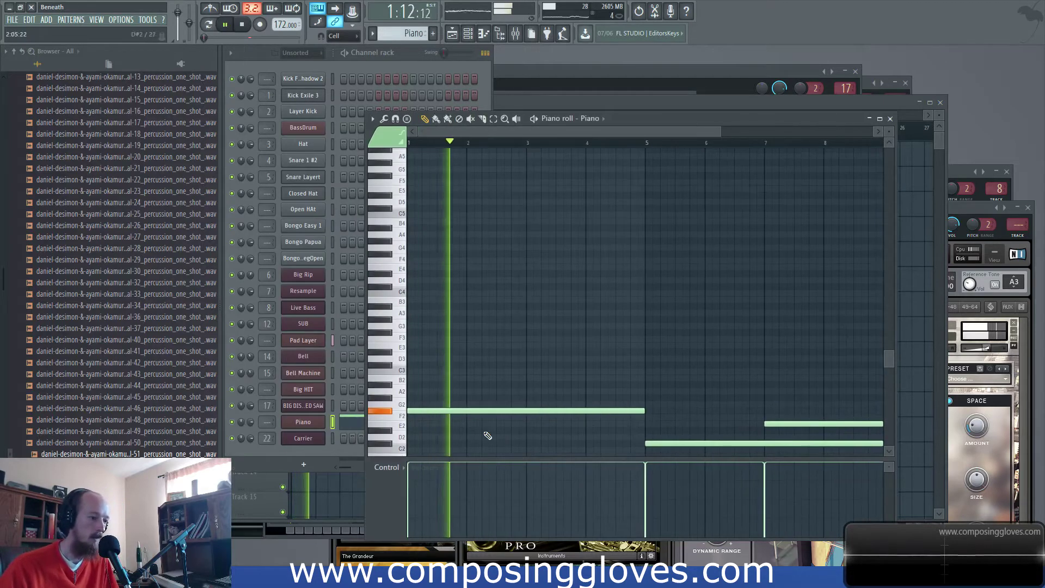
scroll(468, 392, up, 4)
drag(498, 389, 510, 377)
mouse_move(888, 132)
mouse_down()
mouse_move(889, 118)
mouse_move(889, 148)
mouse_move(889, 132)
mouse_up()
drag(702, 245, 567, 261)
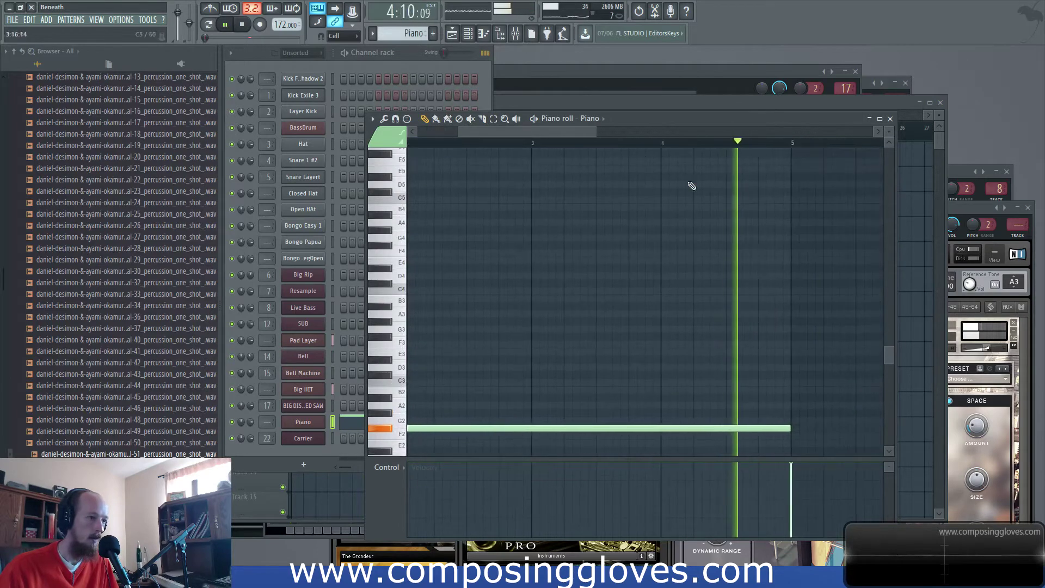
key(space)
click(684, 101)
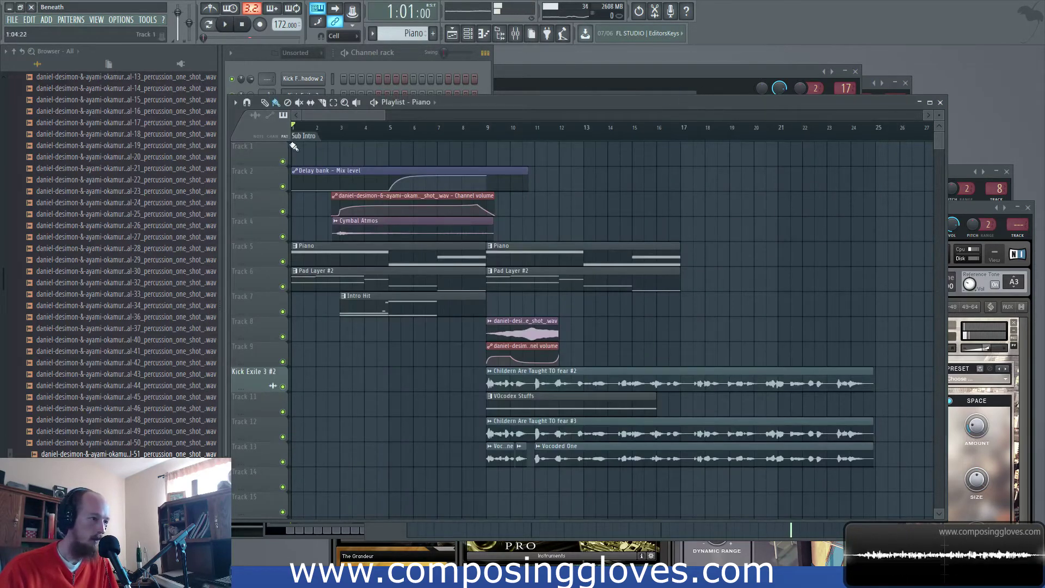
Collapse the Cymbals and Experimental Percussion sample folders
scroll(166, 307, down, 3)
scroll(131, 308, up, 12)
scroll(94, 308, down, 3)
click(53, 295)
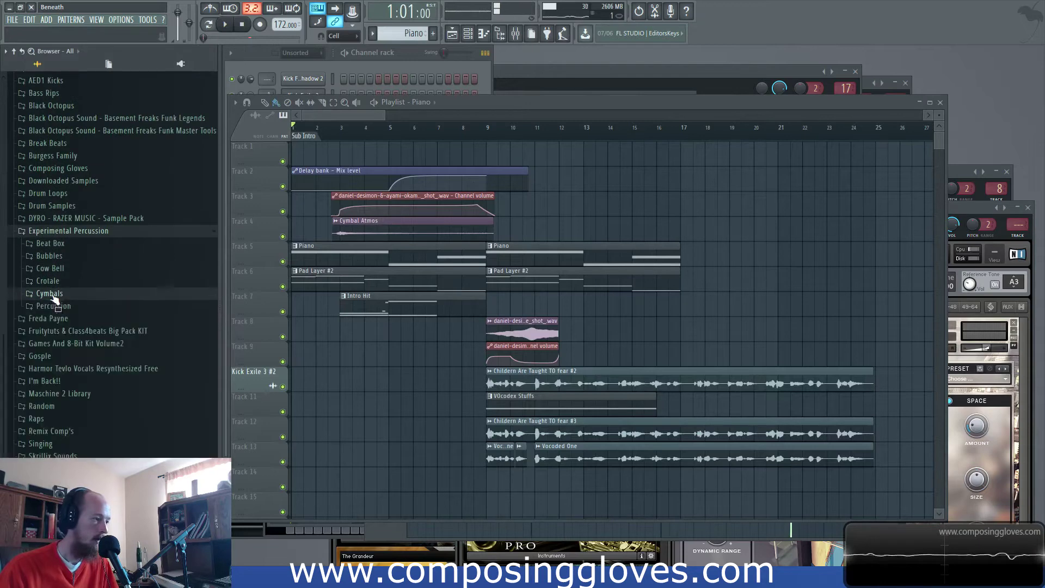
click(59, 232)
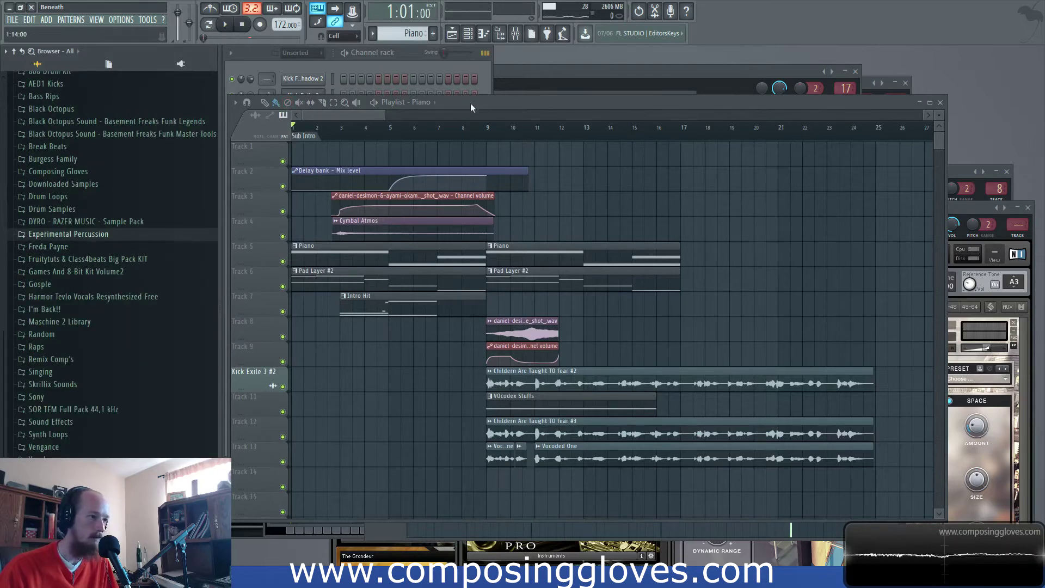
Copy five Back Up Loop #2 clips from Track 12 at bar 45 to Track 14, starting at bar 5
drag(471, 103, 466, 104)
drag(351, 117, 481, 134)
scroll(426, 205, up, 3)
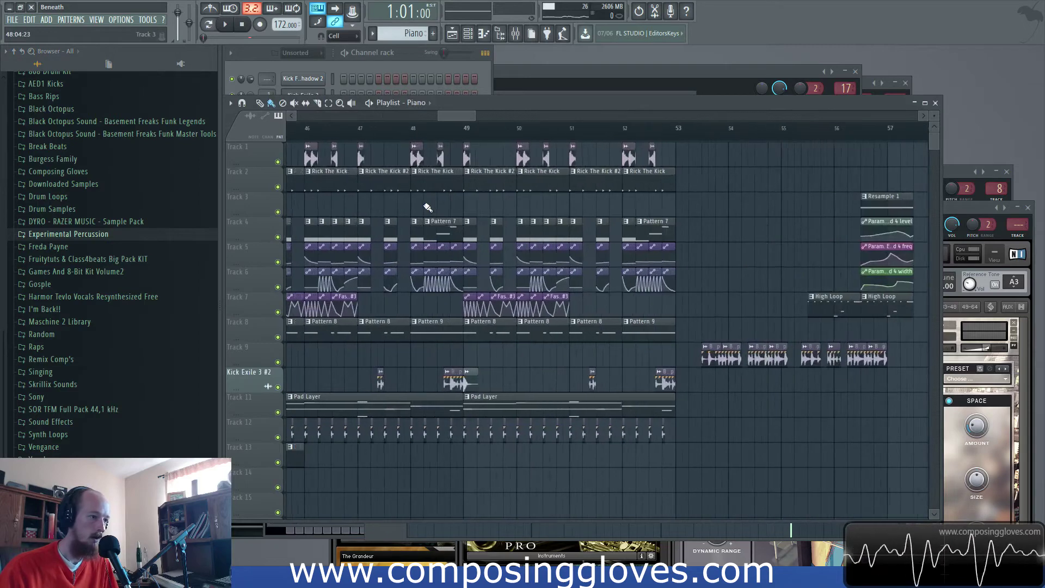
scroll(544, 251, left, 5)
drag(593, 435, 616, 432)
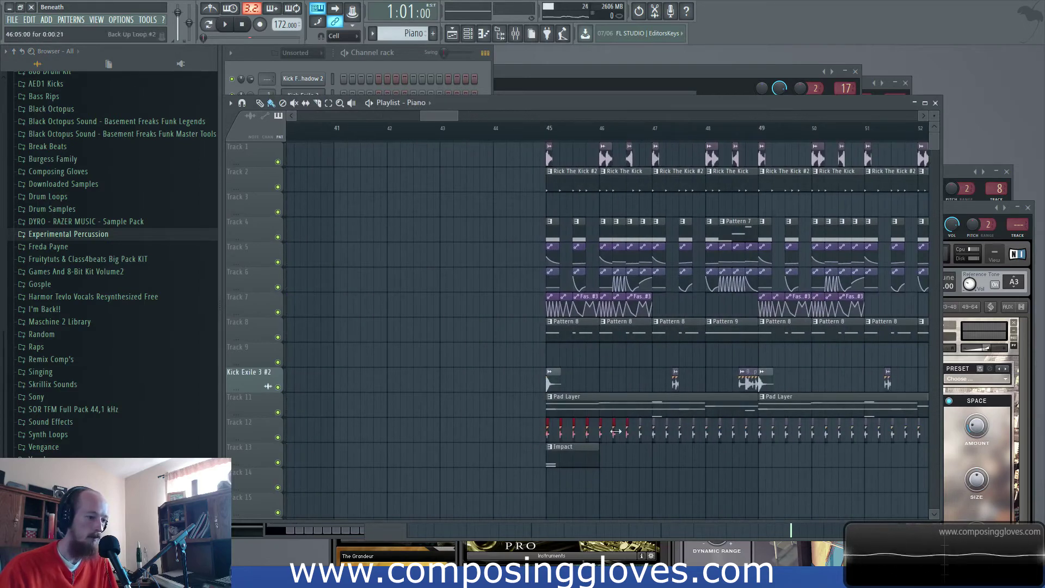
drag(601, 432, 185, 406)
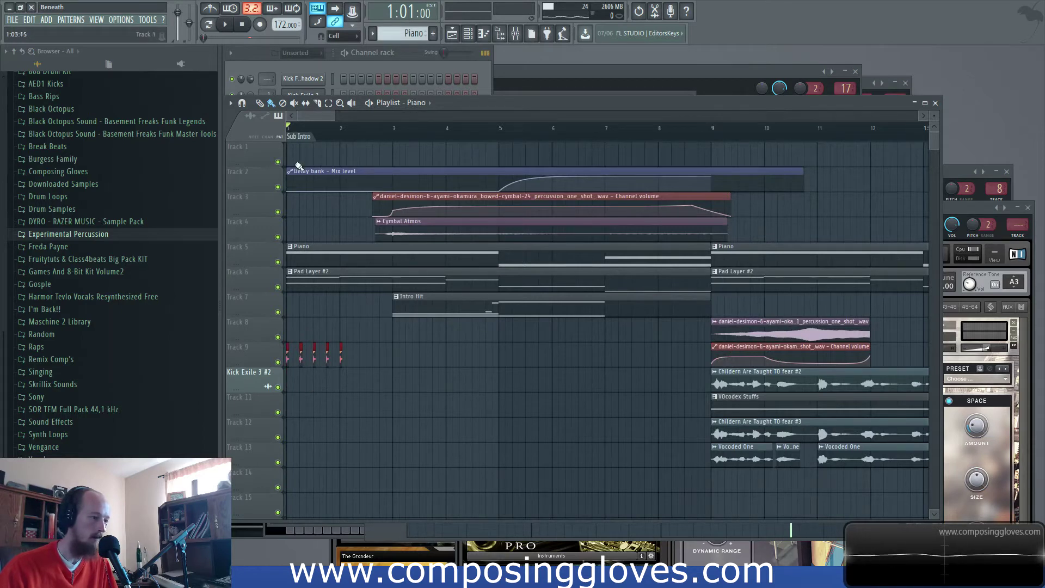
key(space)
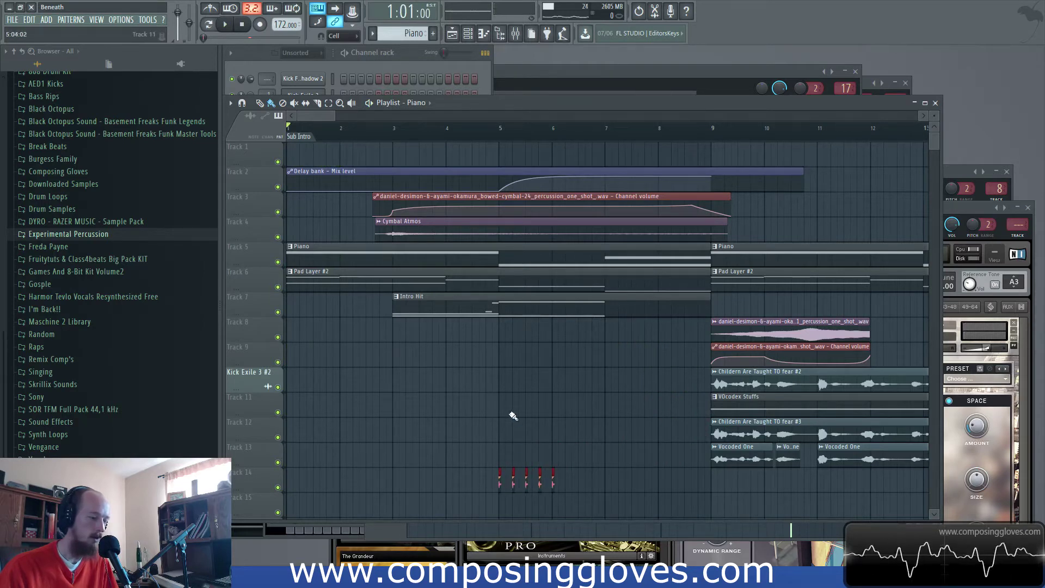
Delete the Piano clip at bar 1 on Track 5 and play the intro from the start
key(space)
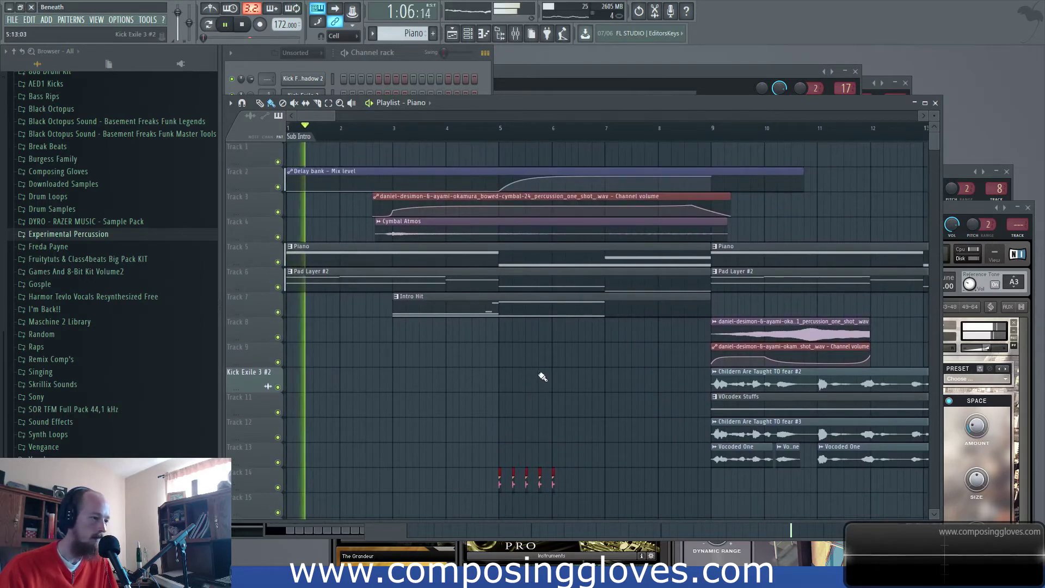
key(space)
right_click(474, 257)
key(space)
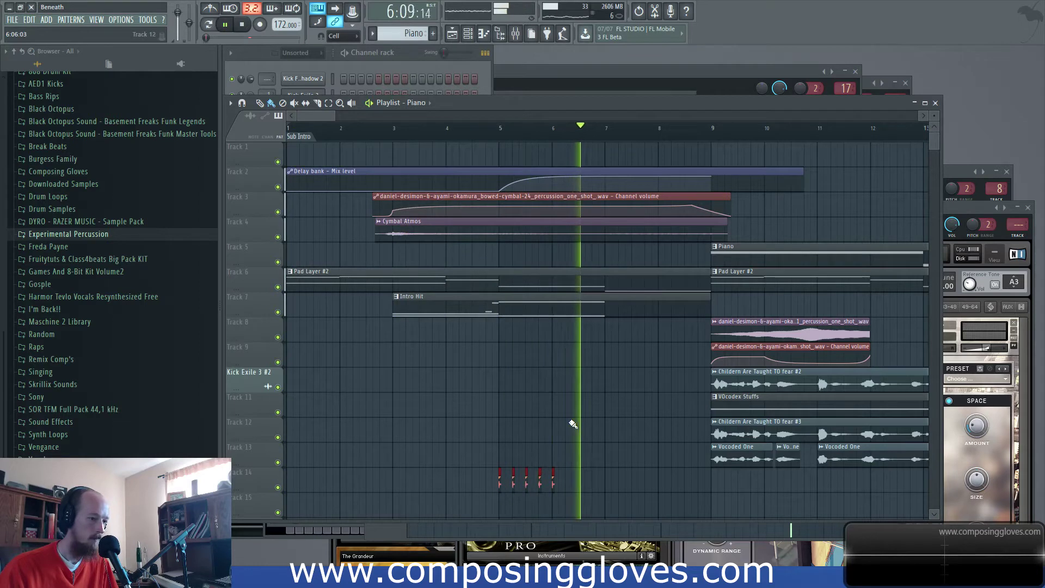
Delete the second and fourth loop clips on Track 14, leaving hits at bars 5, 5.5 and 6, and stop playback
drag(561, 425, 533, 367)
right_click(487, 426)
right_click(513, 426)
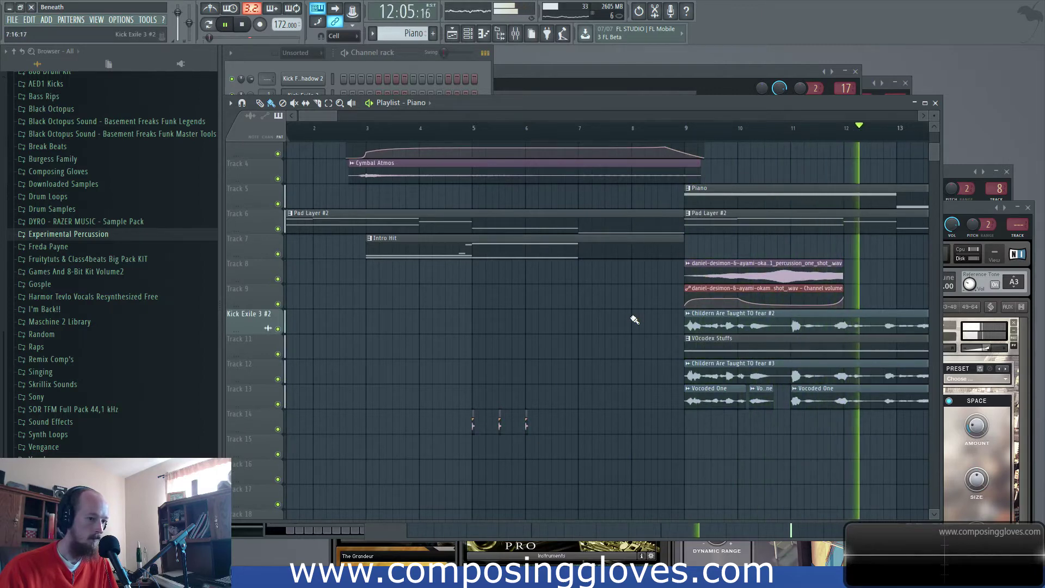
scroll(599, 319, down, 4)
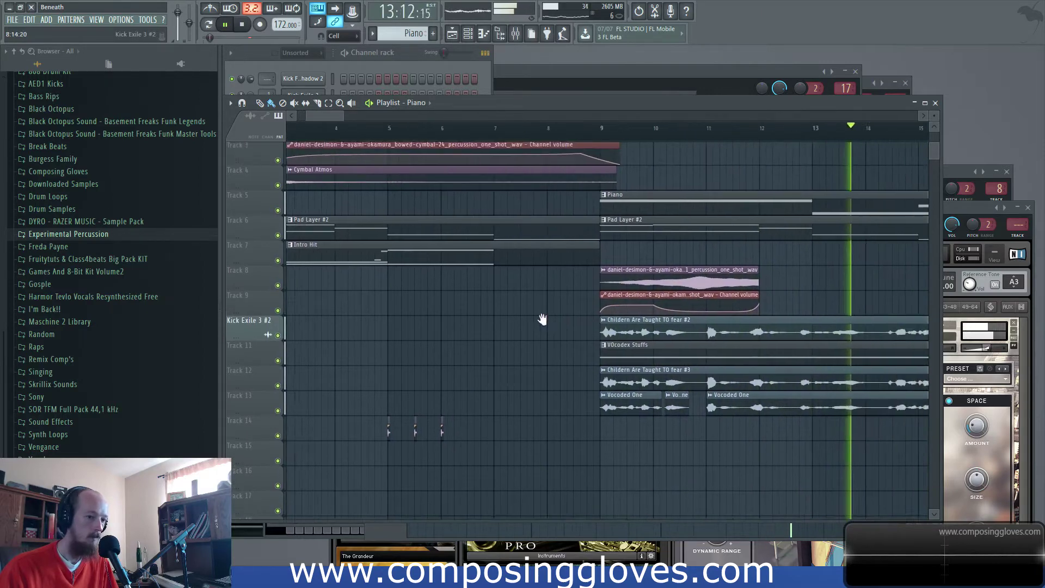
key(space)
Open the Pad Layer #2 pattern and add a new Absynth 5 channel
scroll(525, 309, up, 3)
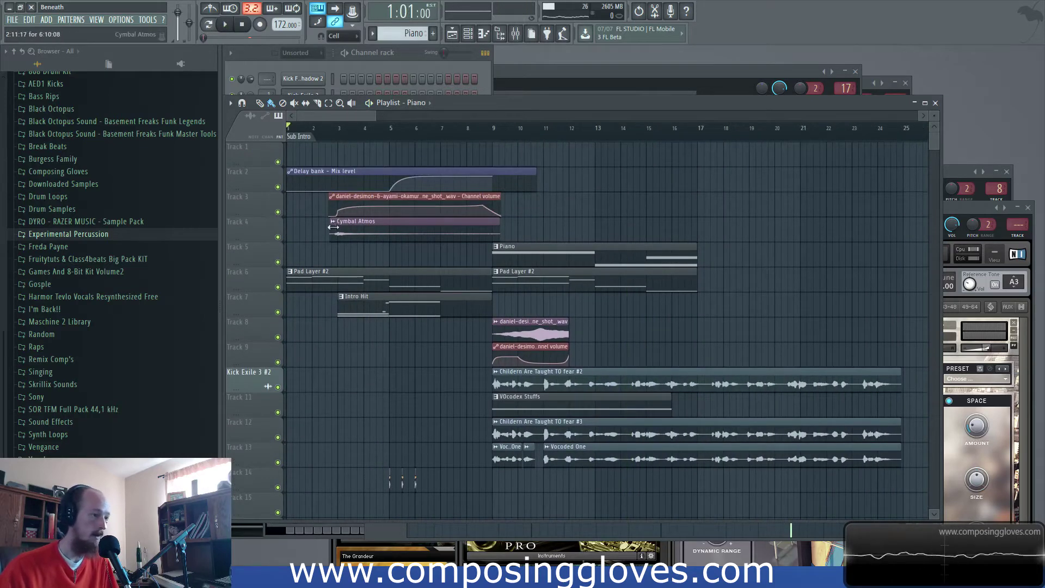
scroll(365, 270, up, 4)
double_click(364, 279)
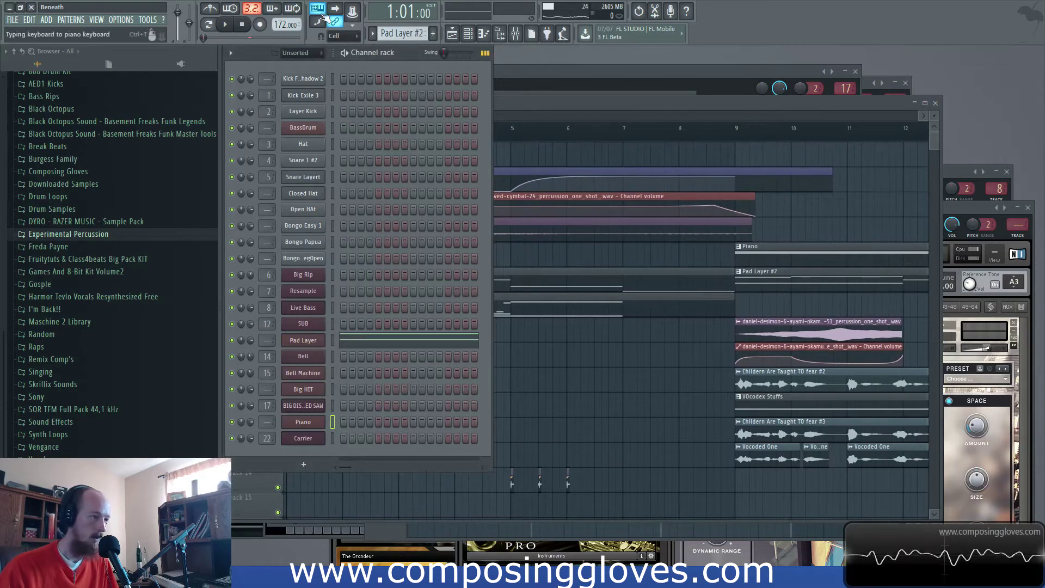
click(303, 467)
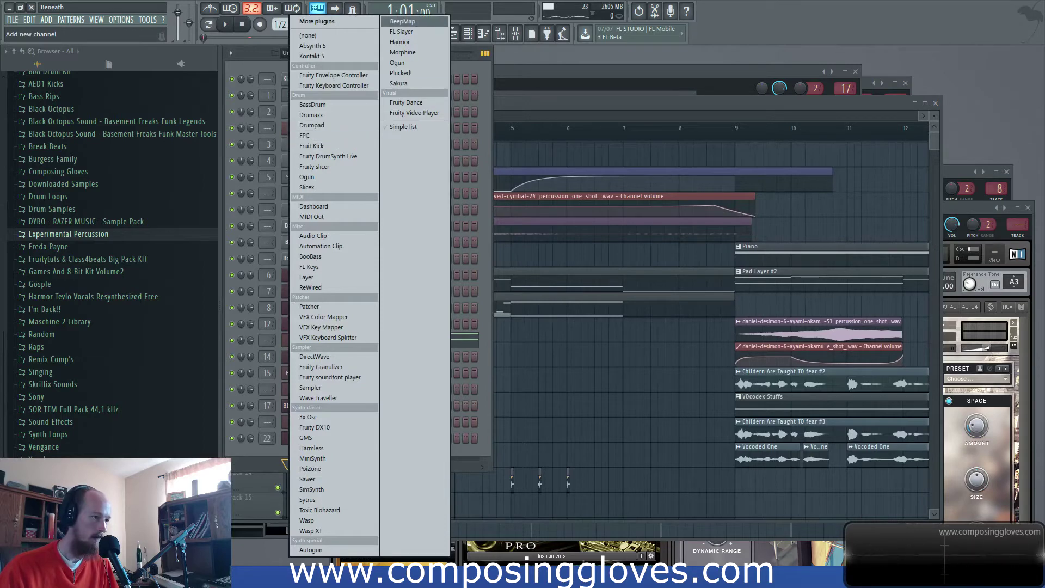
click(339, 47)
drag(461, 185, 591, 44)
Copy the Pad Layer notes and paste them into the Absynth 5 channel
right_click(309, 338)
click(334, 344)
right_click(326, 342)
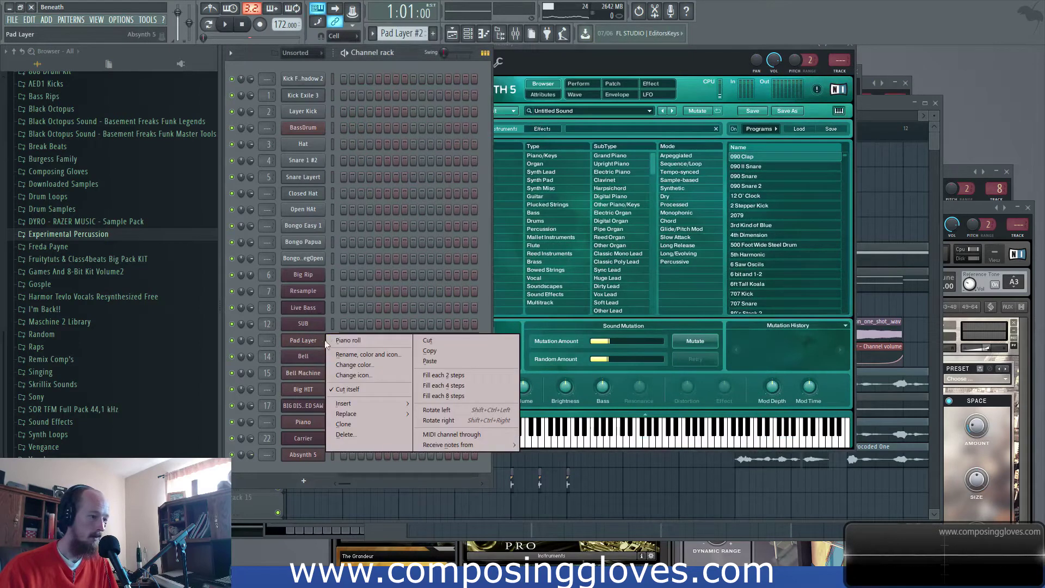
click(446, 350)
right_click(325, 454)
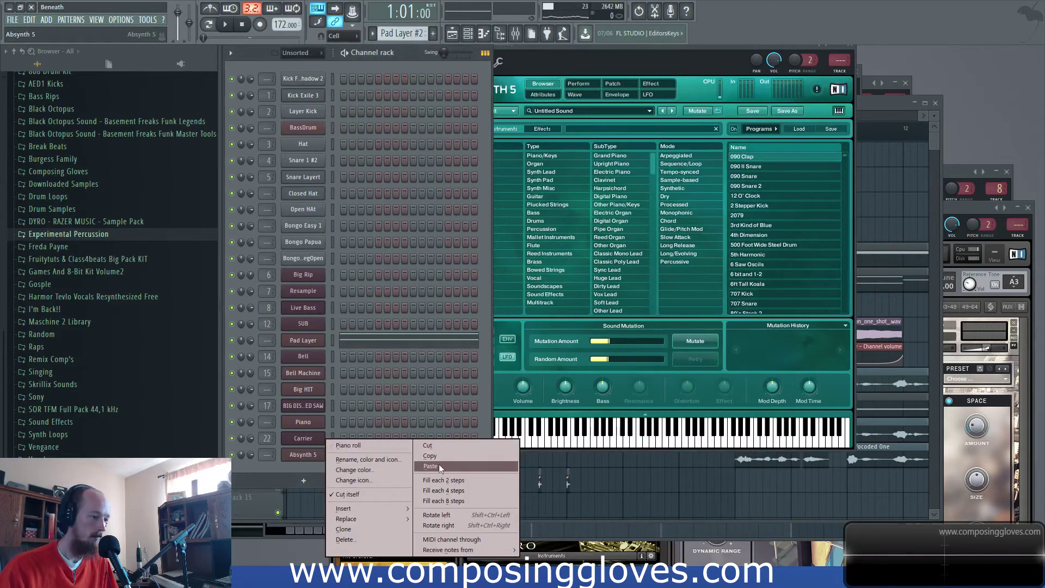
click(441, 466)
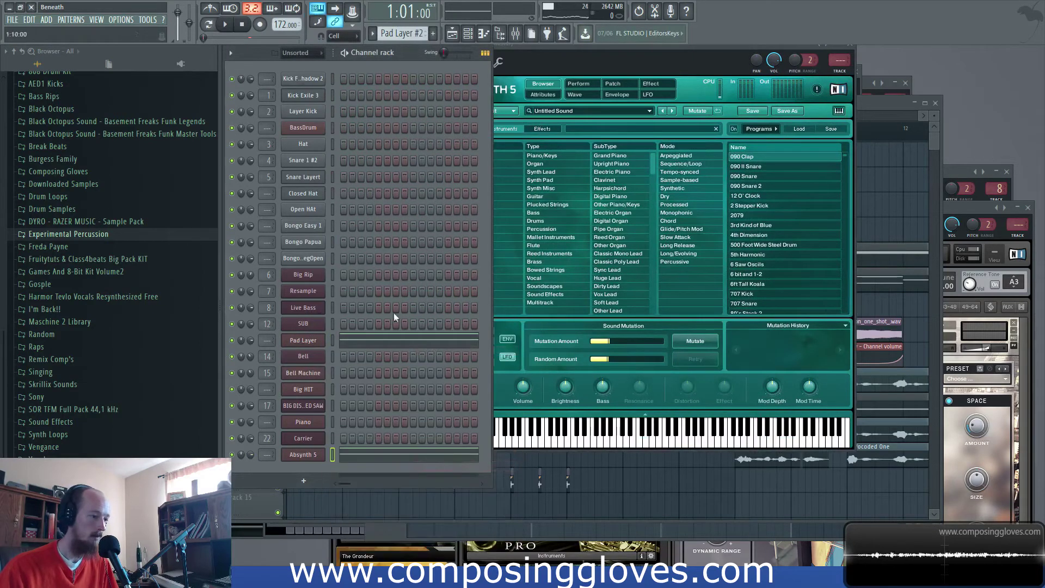
Audition the Absynth 5 presets Picked Electro Bass2, The Eighties and The FM Bass with the pasted pad notes
click(789, 223)
drag(847, 155, 847, 269)
click(799, 272)
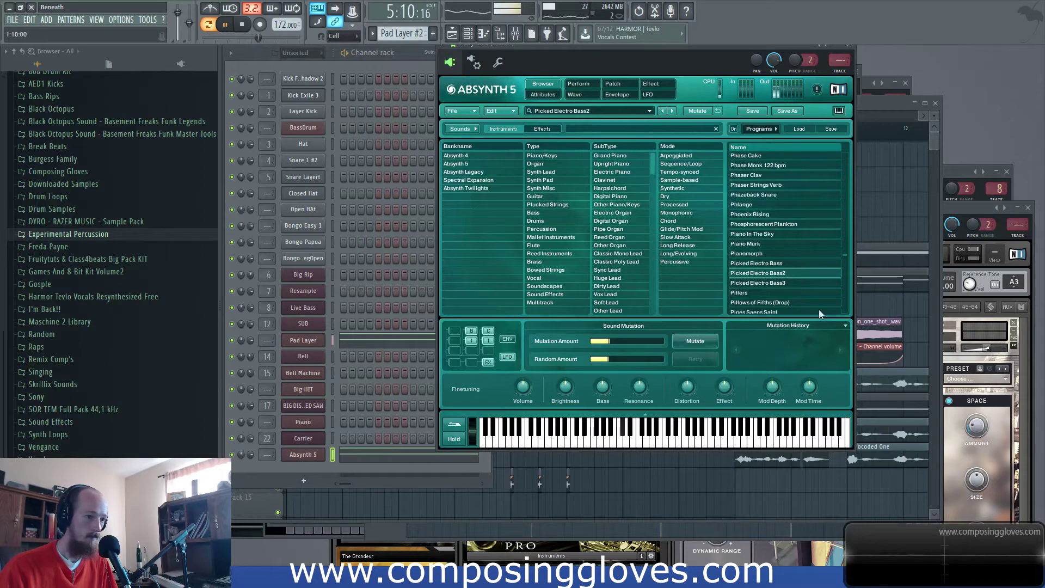
drag(848, 253, 844, 290)
click(786, 283)
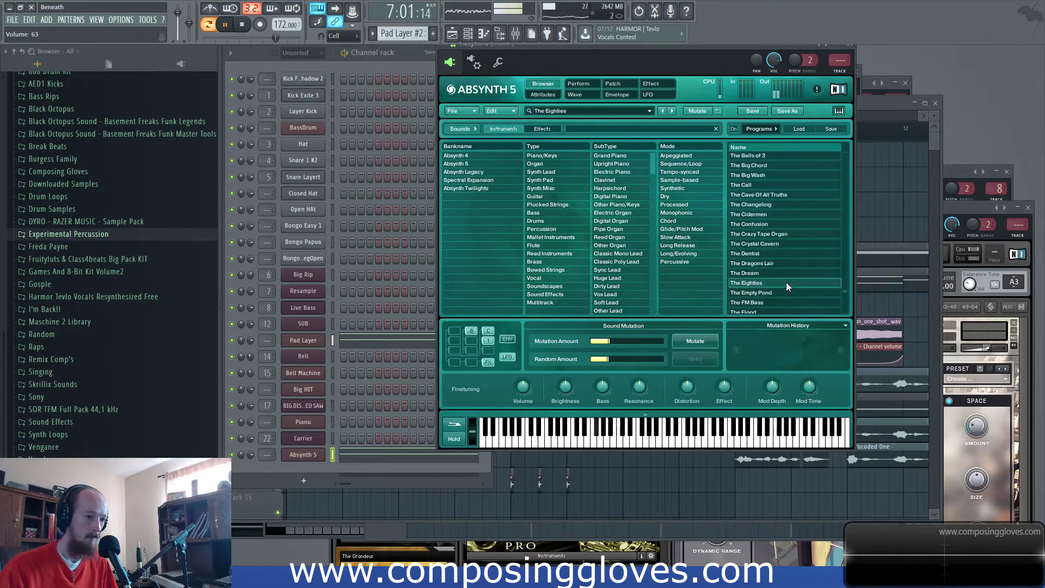
click(784, 302)
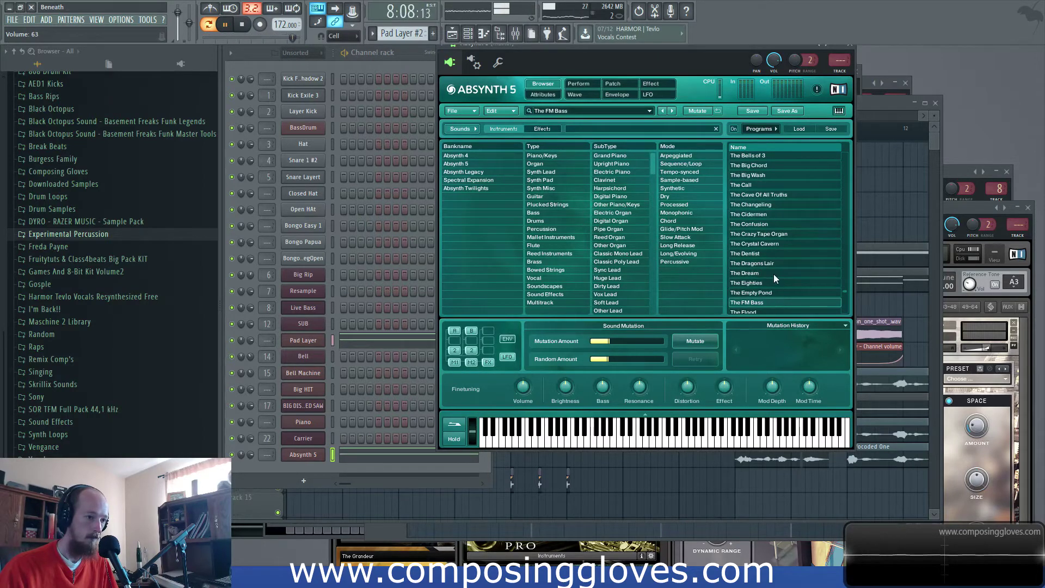
Inspect the patch page of The FM Bass and load the 6 Saw Oscils preset from the browser
click(474, 65)
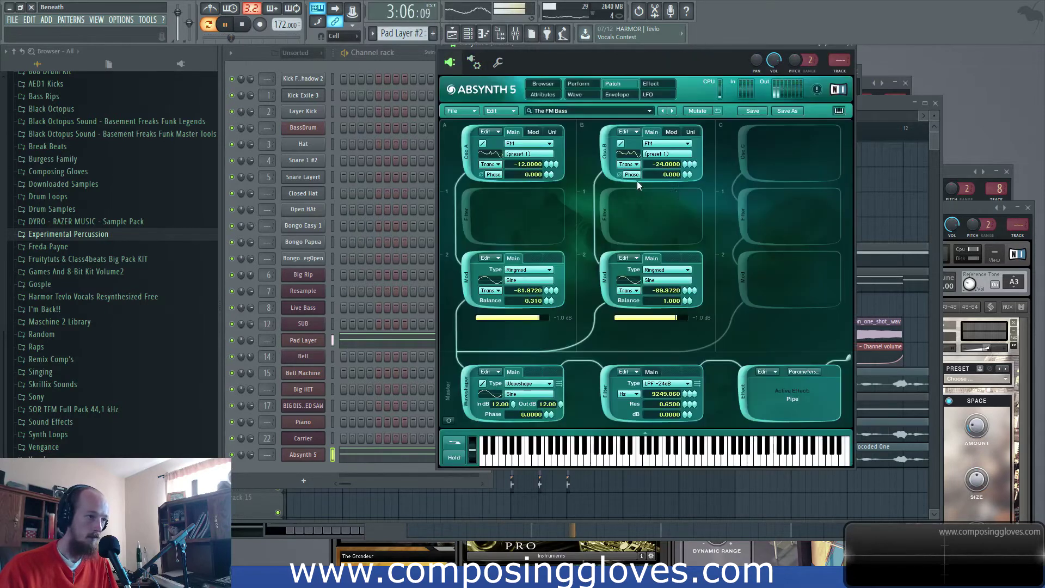
click(544, 84)
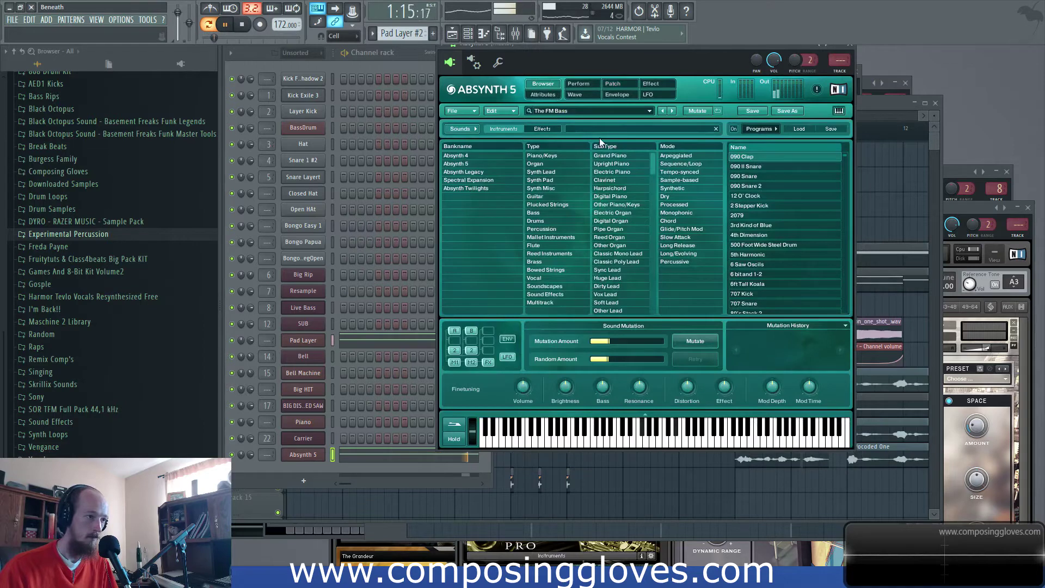
click(769, 266)
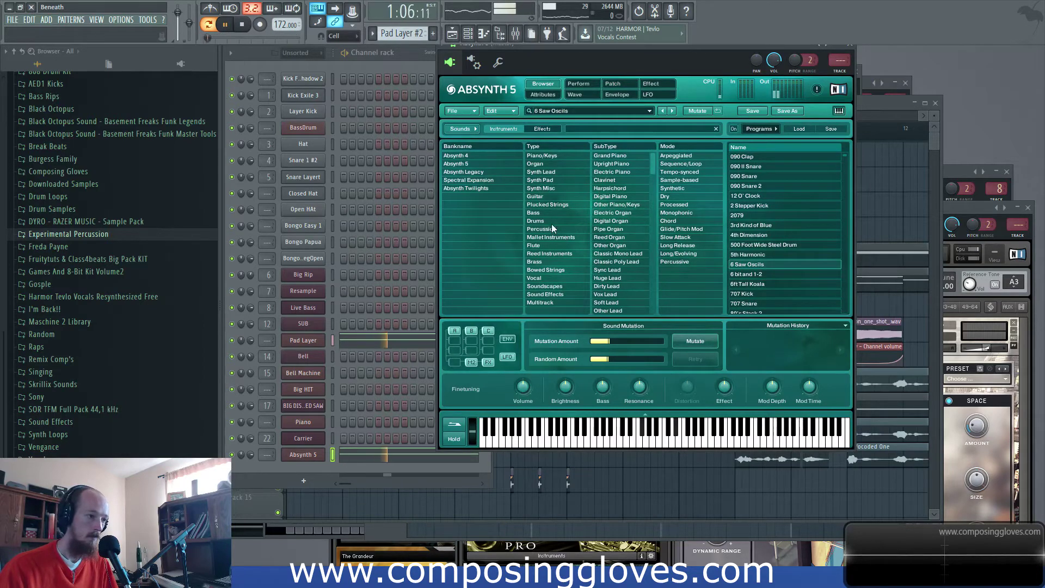
Filter the Absynth 5 browser to Vocal sounds and audition Bouffant, Breath Unfurled, Breathy Choir and Carolines Dreaming
click(540, 279)
click(738, 266)
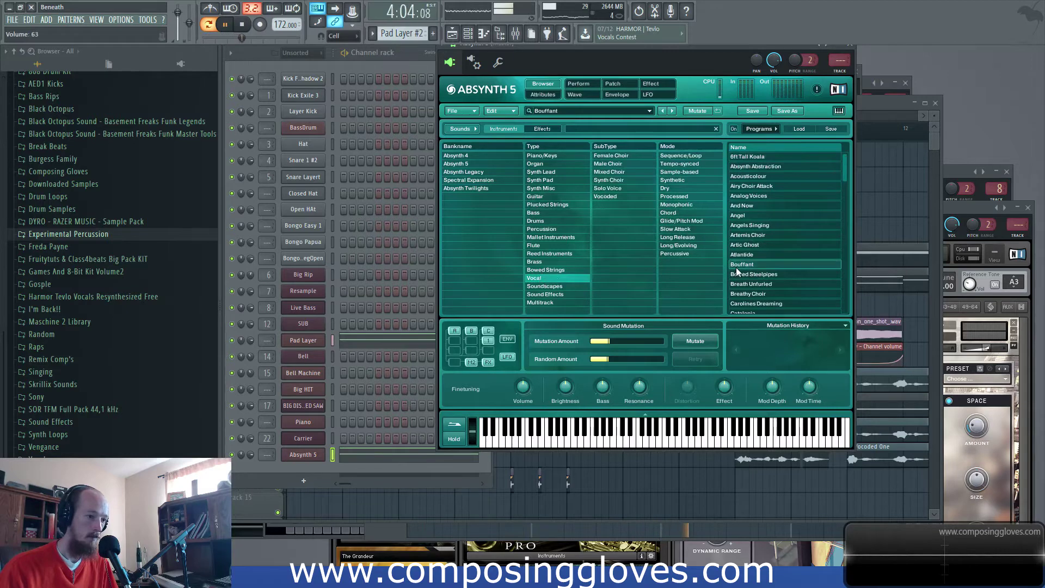
click(759, 284)
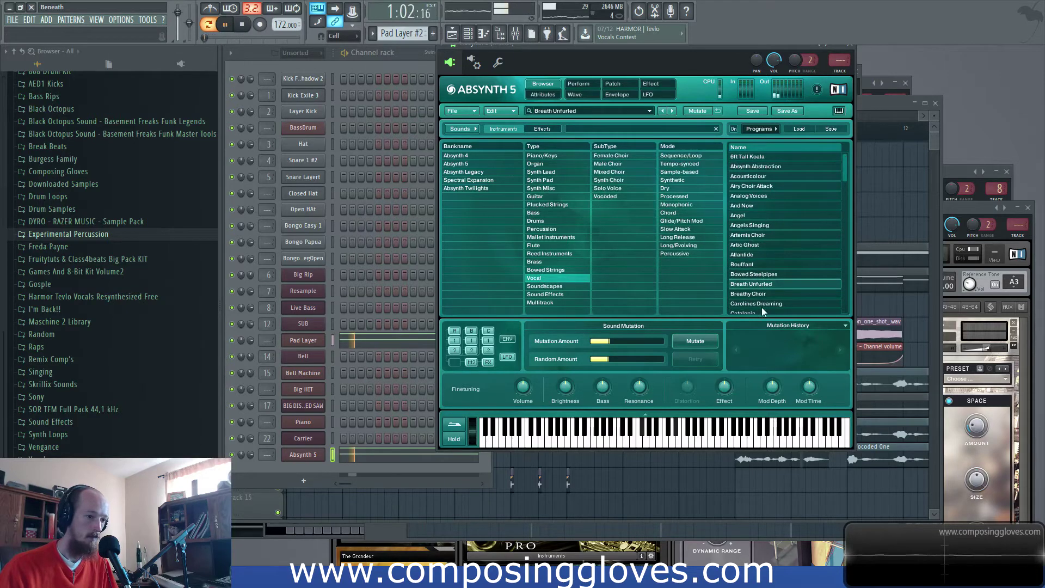
click(762, 297)
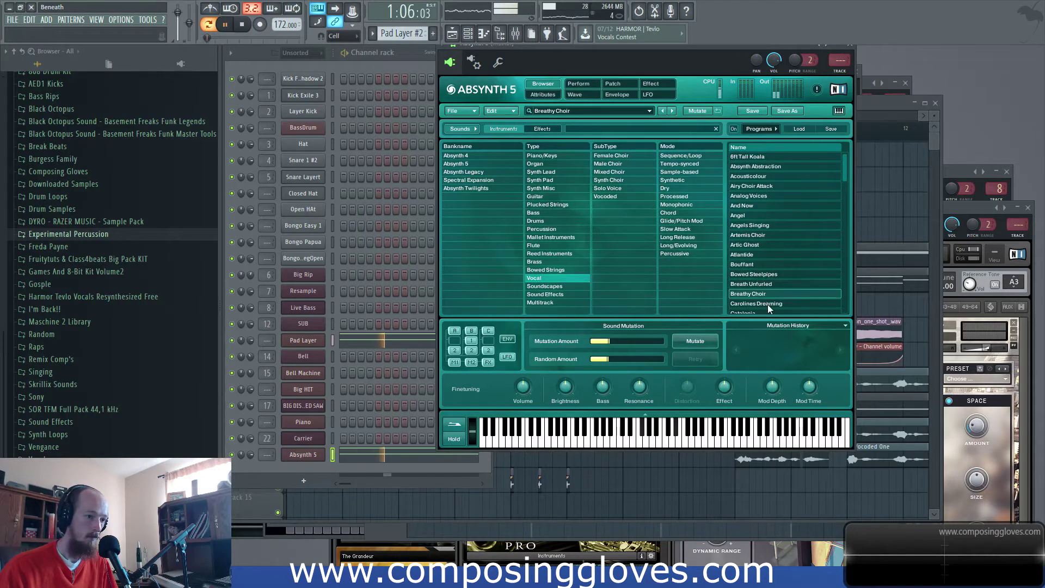
click(767, 303)
Compare the Fridge and Fem Pad presets from further down the Vocal list with the pad notes and load Fridge
drag(840, 178, 845, 216)
click(785, 262)
key(space)
click(765, 290)
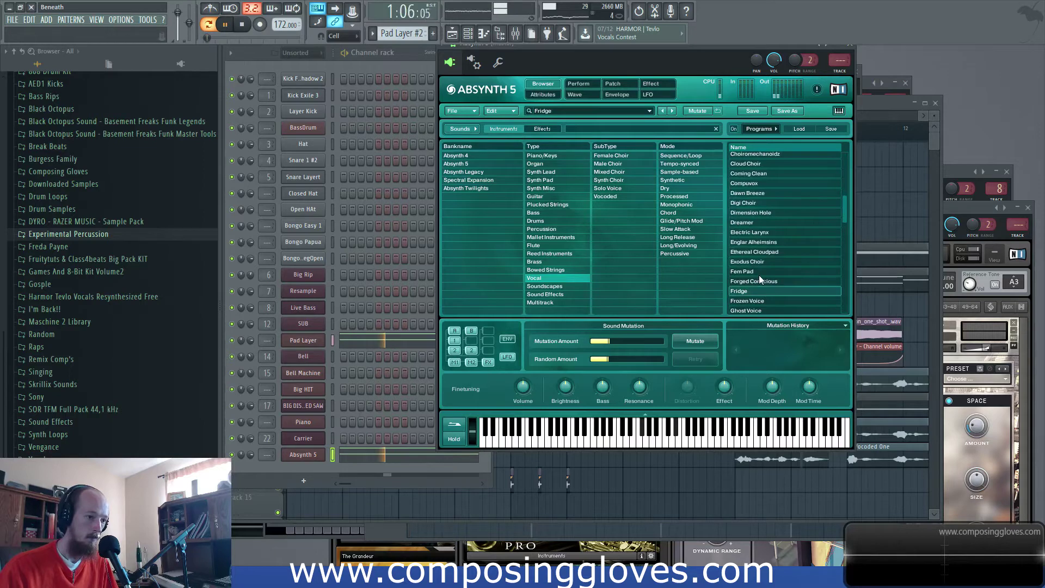
click(759, 275)
key(space)
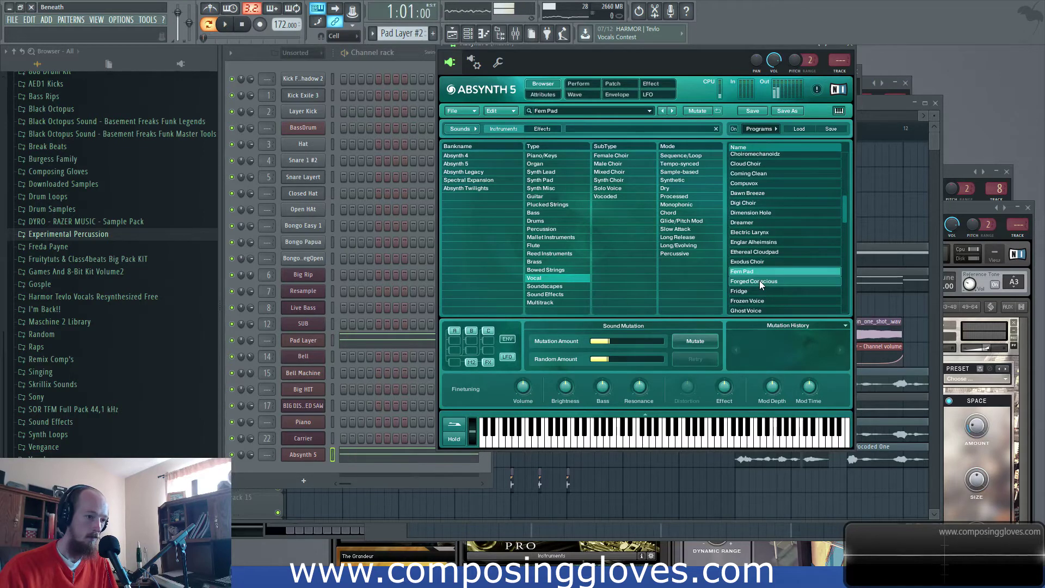
key(space)
click(750, 292)
key(space)
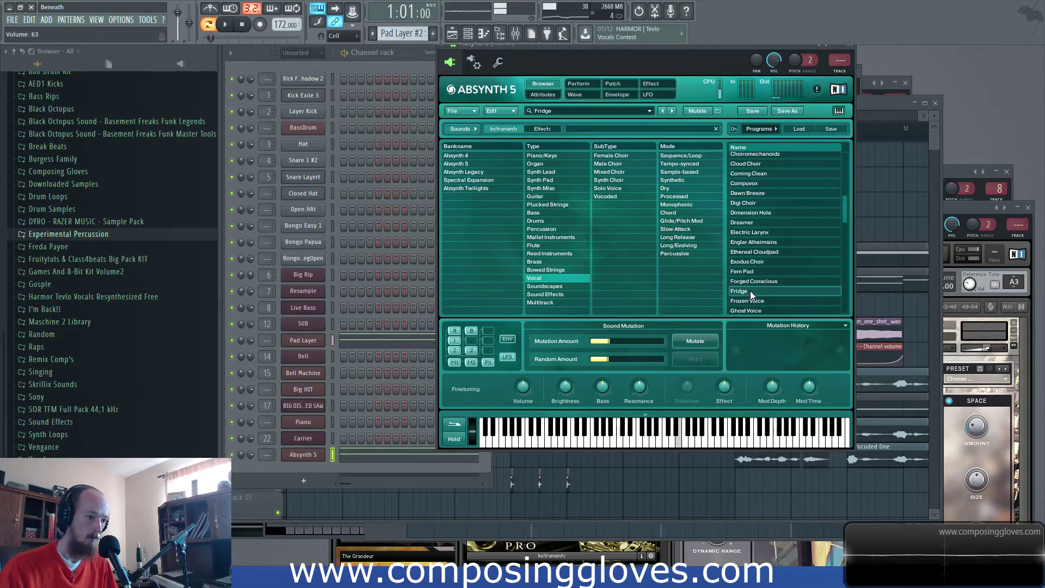
Open the Absynth 5 channel's piano roll and remove the upper pad notes, keeping only the lowest line
click(366, 456)
click(364, 457)
click(363, 457)
scroll(494, 182, down, 5)
drag(485, 204, 637, 357)
alt+right_click(504, 301)
alt+right_click(606, 339)
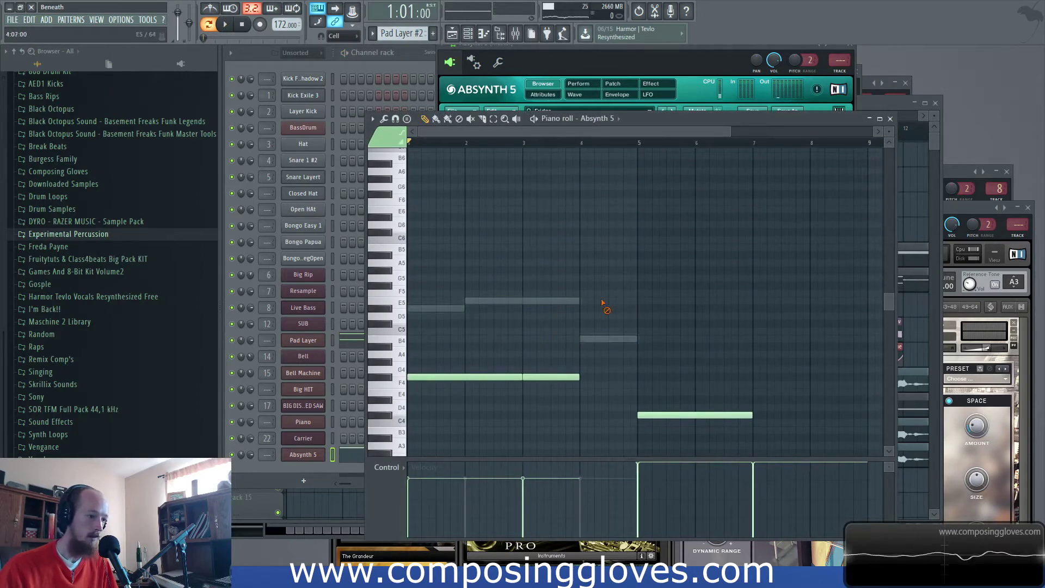
Select all remaining Absynth 5 notes, move them down two octaves to F#2, C#2 and F#1, and play the result
scroll(566, 326, down, 3)
ctrl+drag(434, 259, 886, 406)
drag(532, 317, 611, 319)
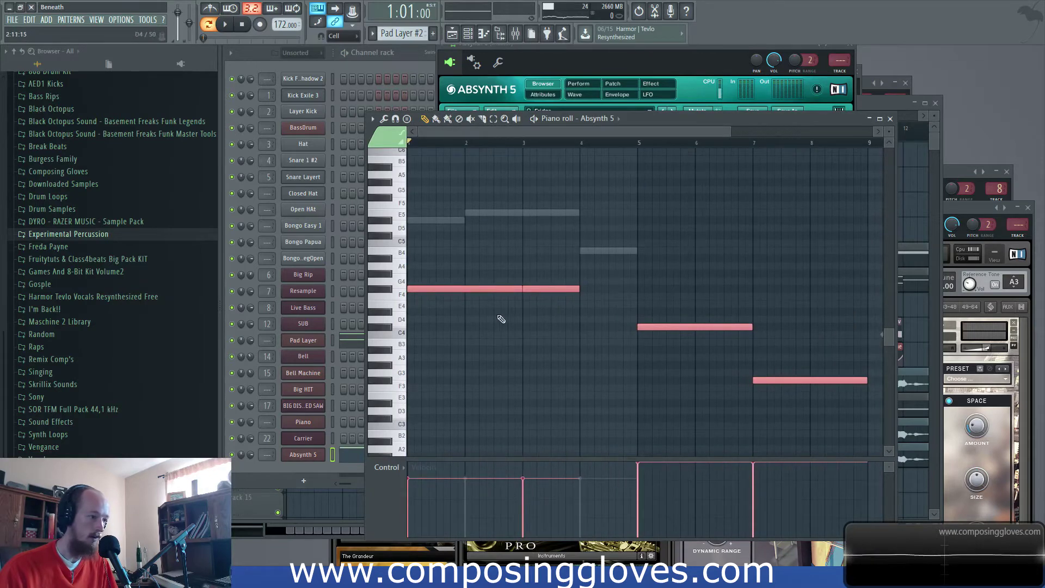
scroll(448, 327, up, 2)
scroll(414, 328, right, 5)
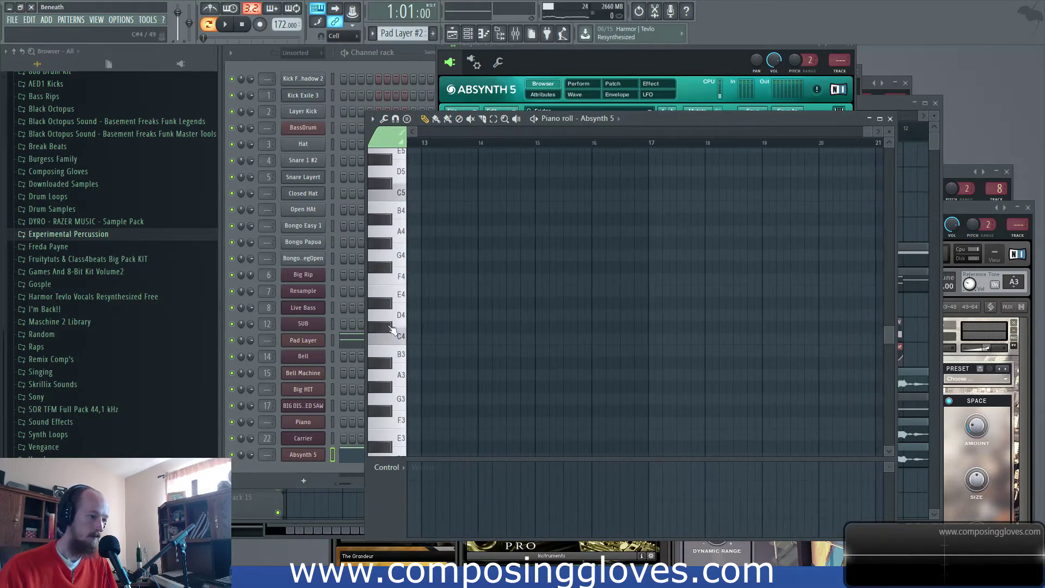
scroll(868, 329, left, 12)
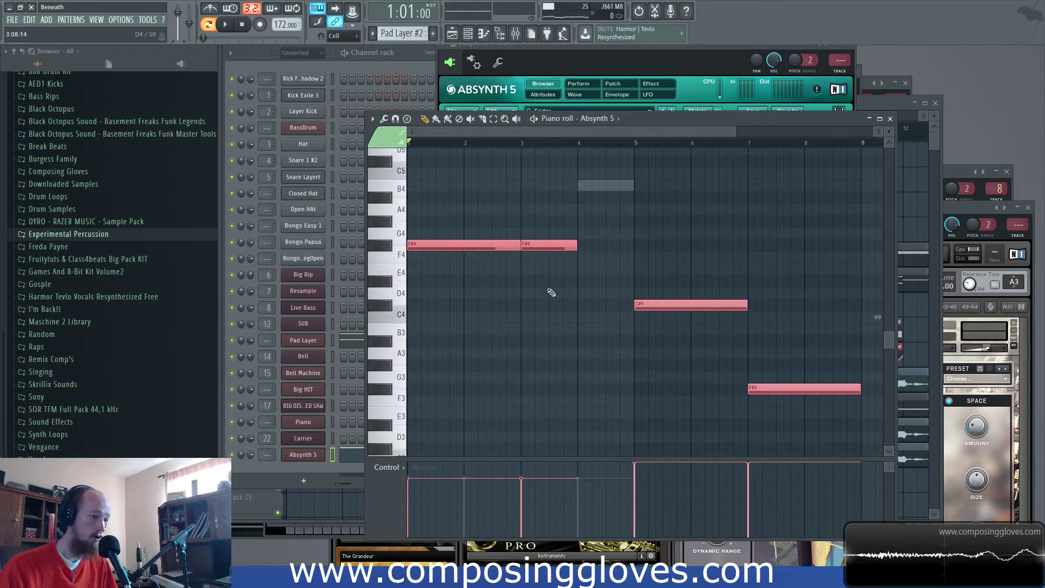
drag(456, 247, 386, 360)
key(space)
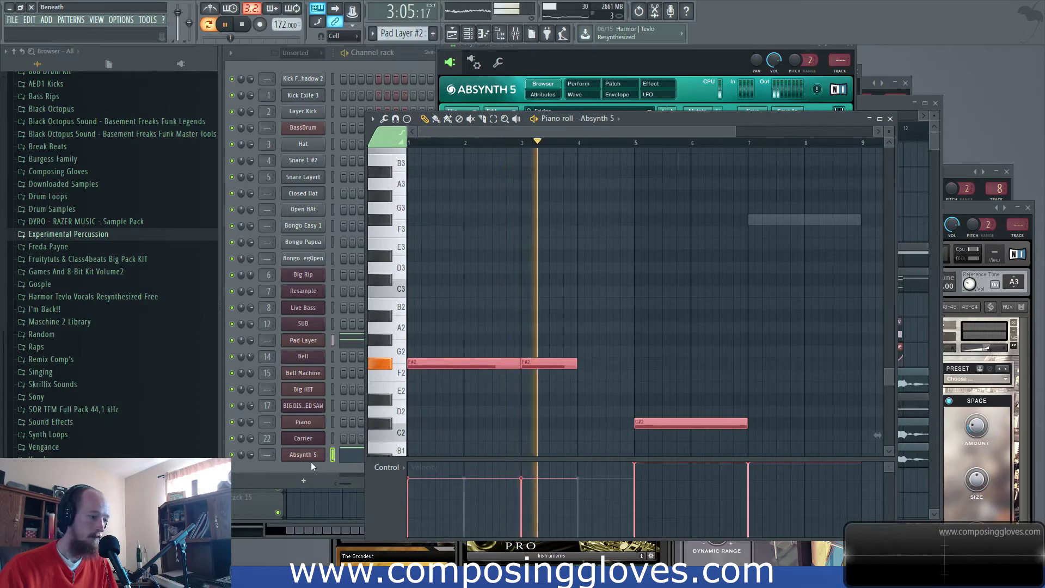
scroll(561, 381, down, 3)
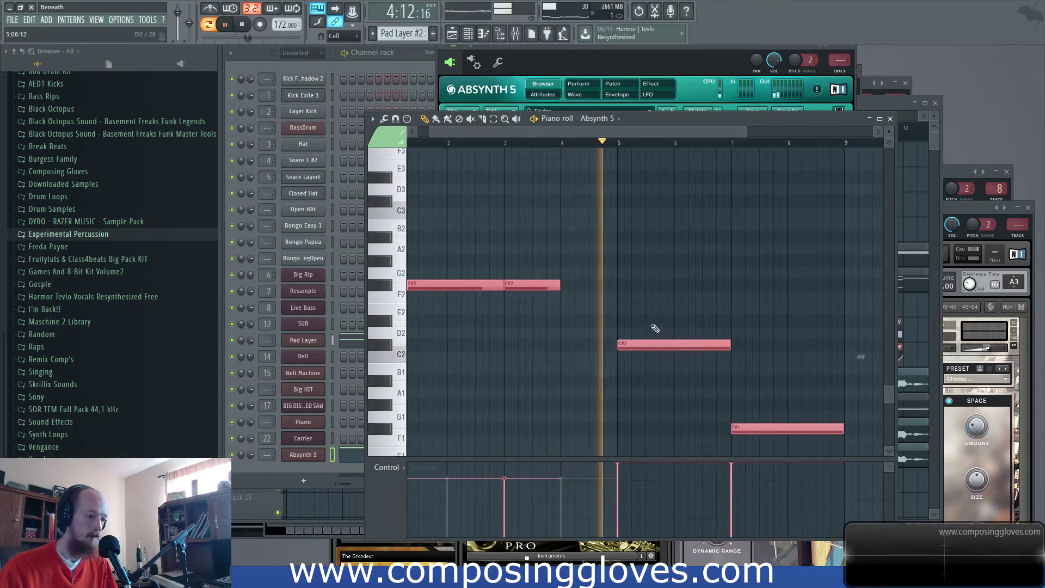
scroll(642, 299, down, 1)
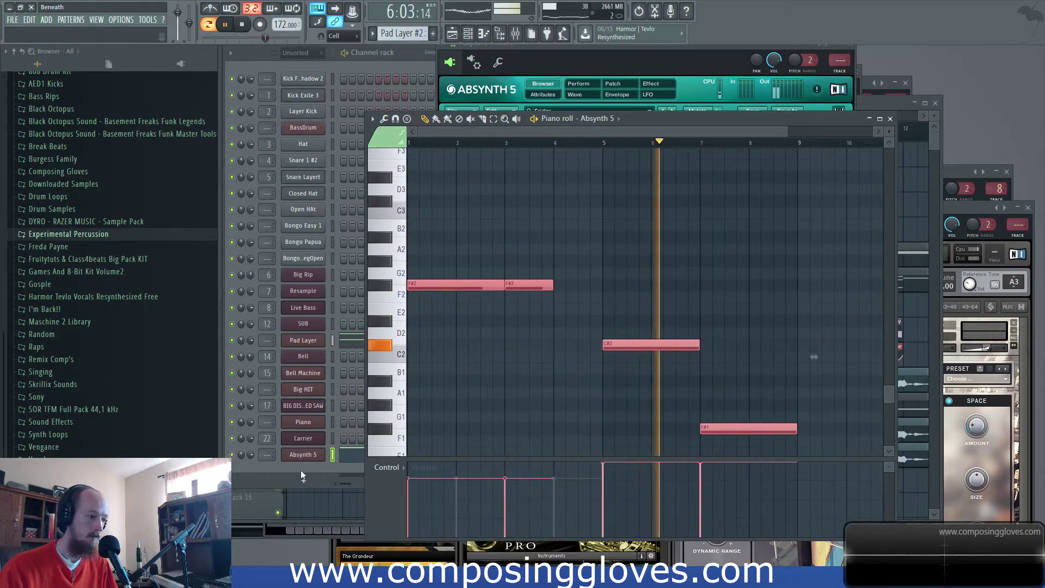
Rename the Absynth 5 channel as Intro Pad and route it to mixer track 24
click(303, 456)
click(303, 458)
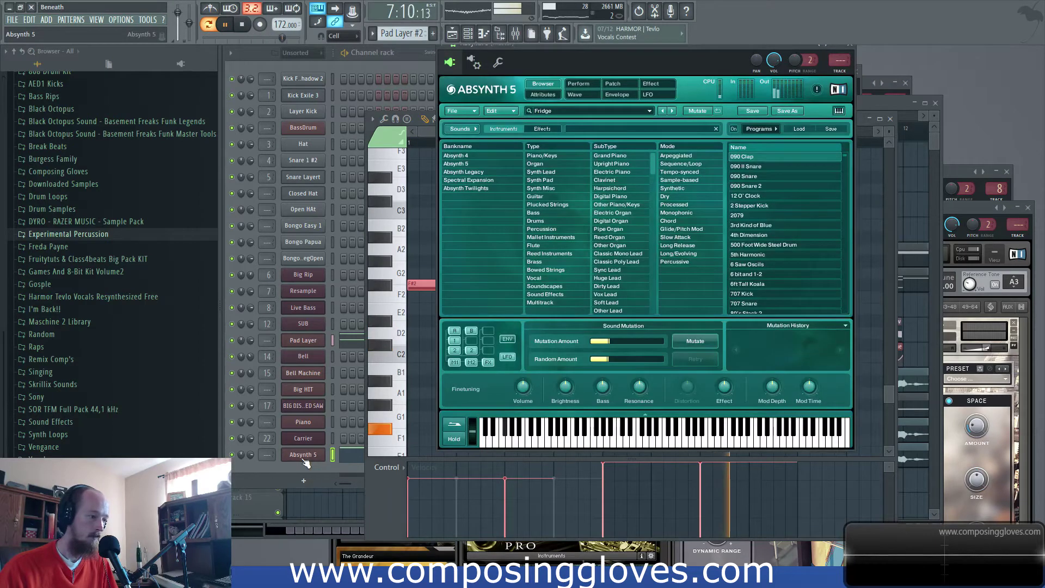
middle_click(304, 459)
text(Intro Pad)
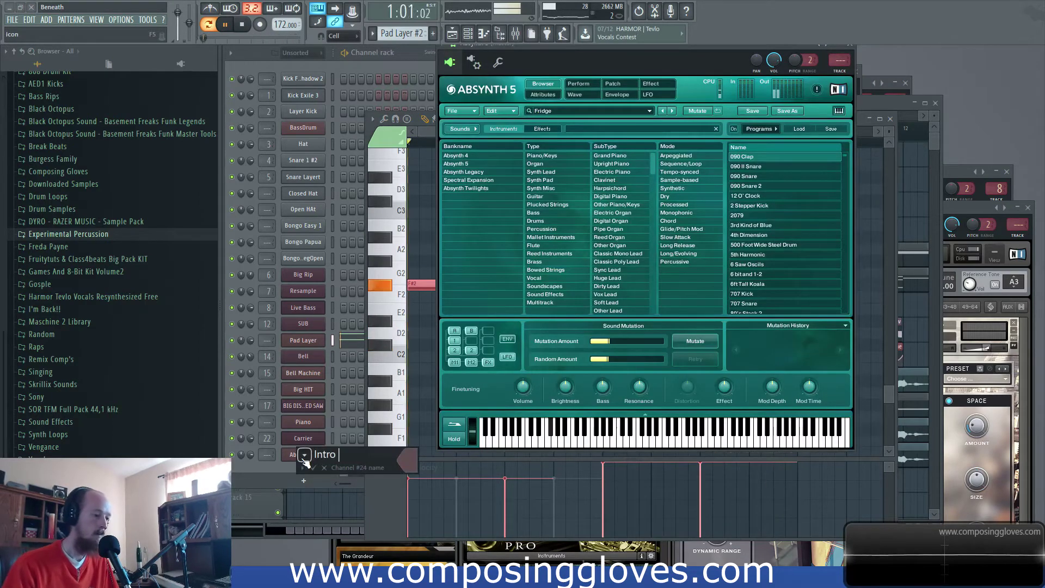
key(Return)
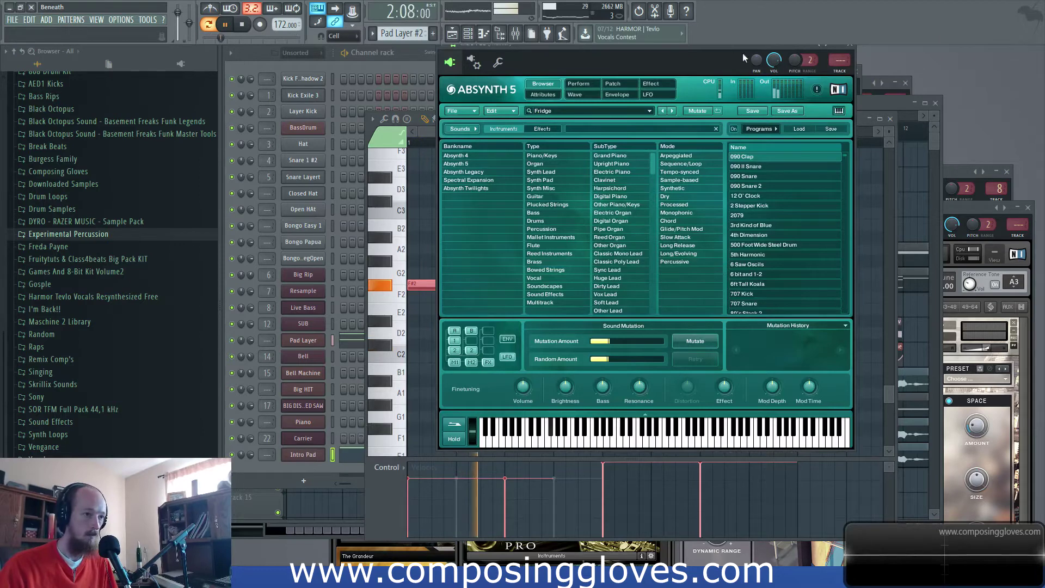
drag(733, 51, 726, 61)
key(ctrl+l)
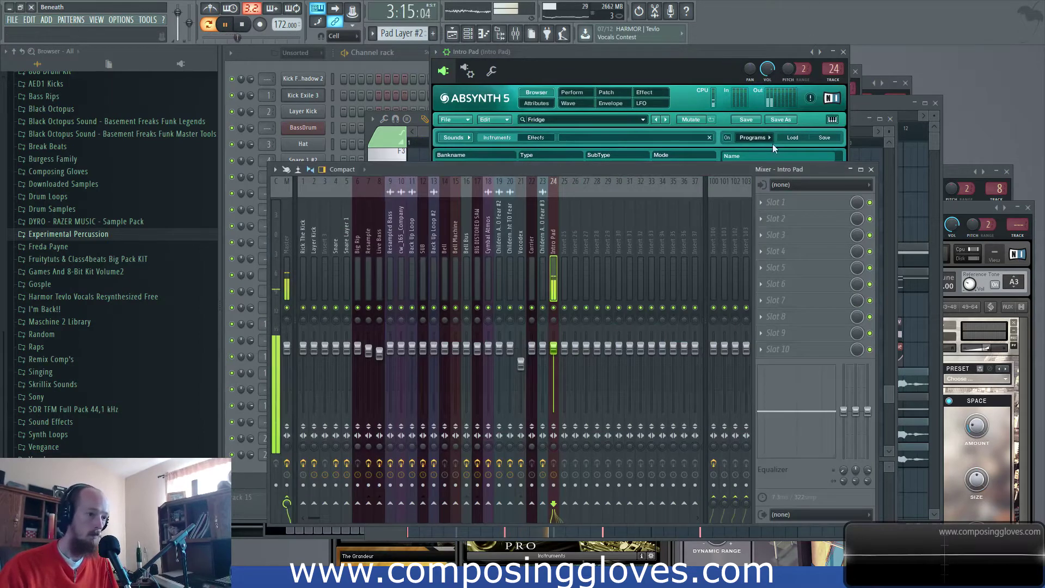
Add Fruity Parametric EQ 2 to the Intro Pad mixer track and cut bands 3 to 6
click(776, 201)
click(928, 379)
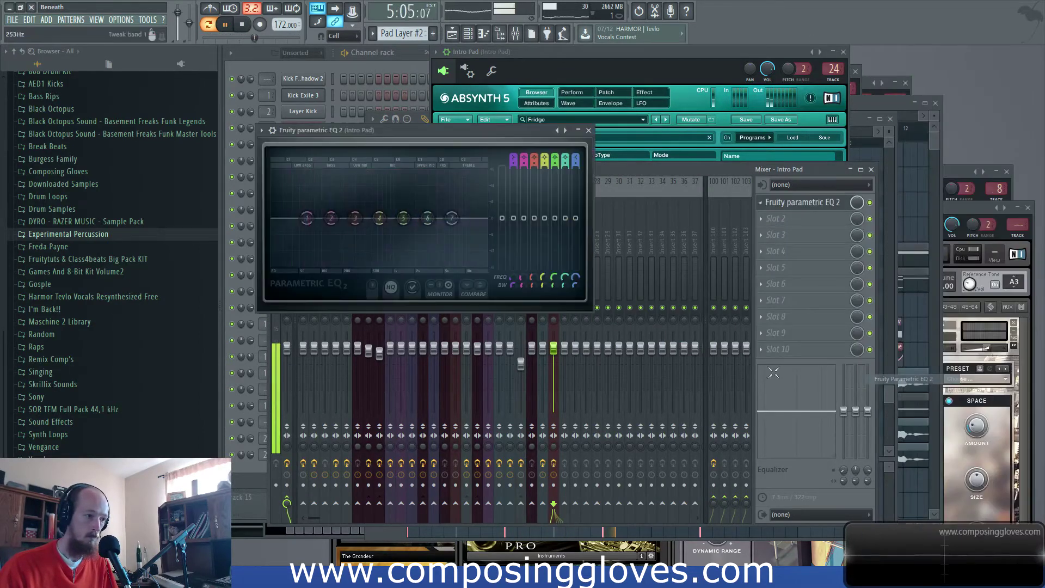
drag(355, 223, 344, 240)
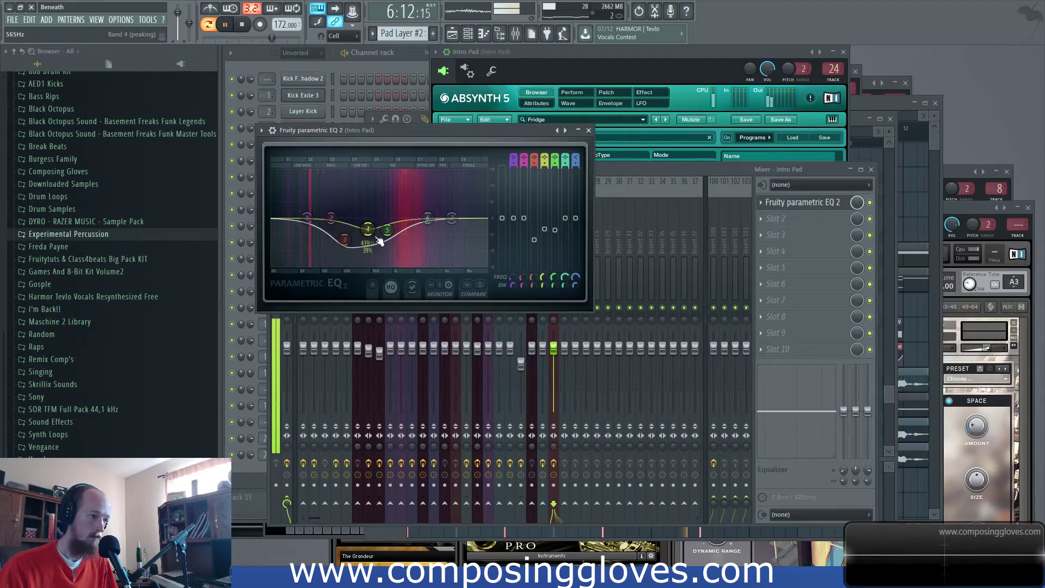
drag(427, 218, 423, 231)
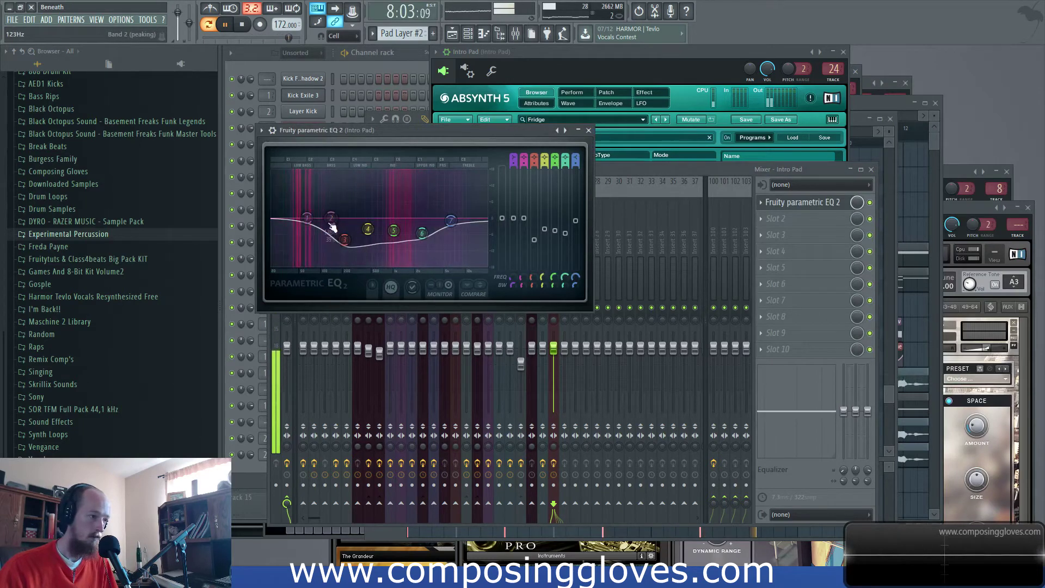
key(space)
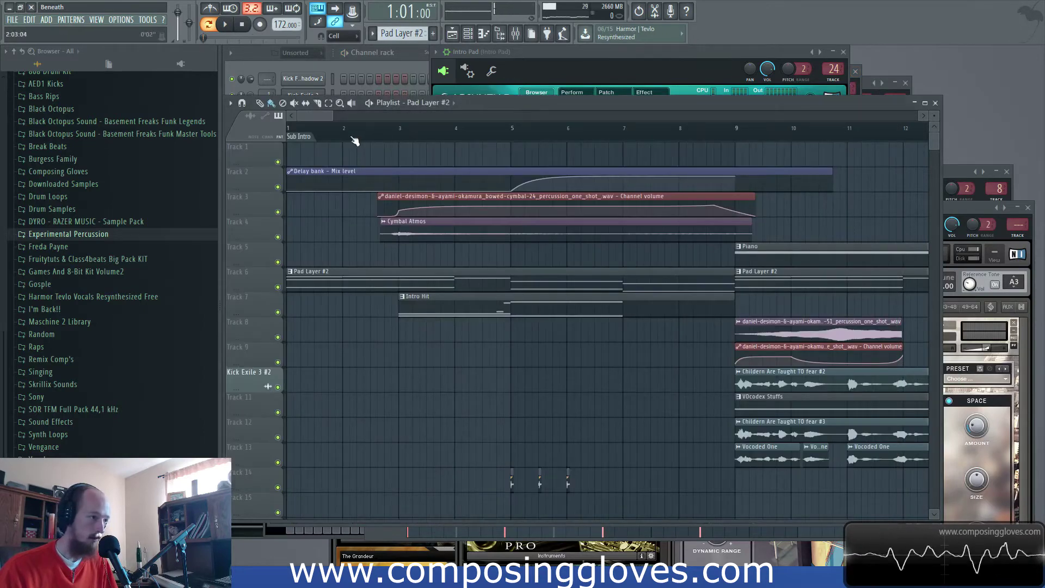
Play the song from the playlist and lower the Intro Pad track's mixer level slightly
key(F6)
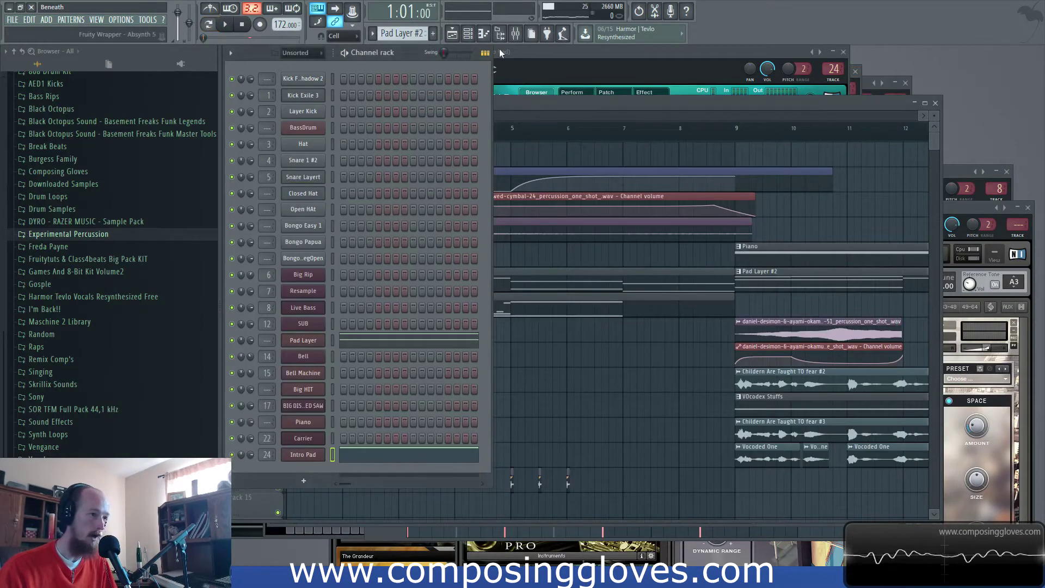
click(563, 103)
key(space)
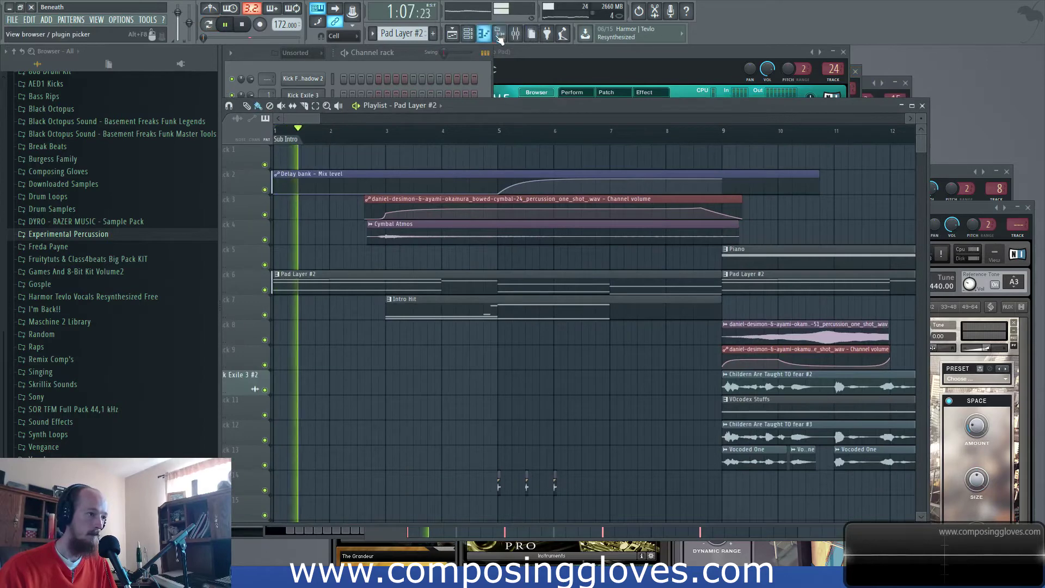
click(515, 35)
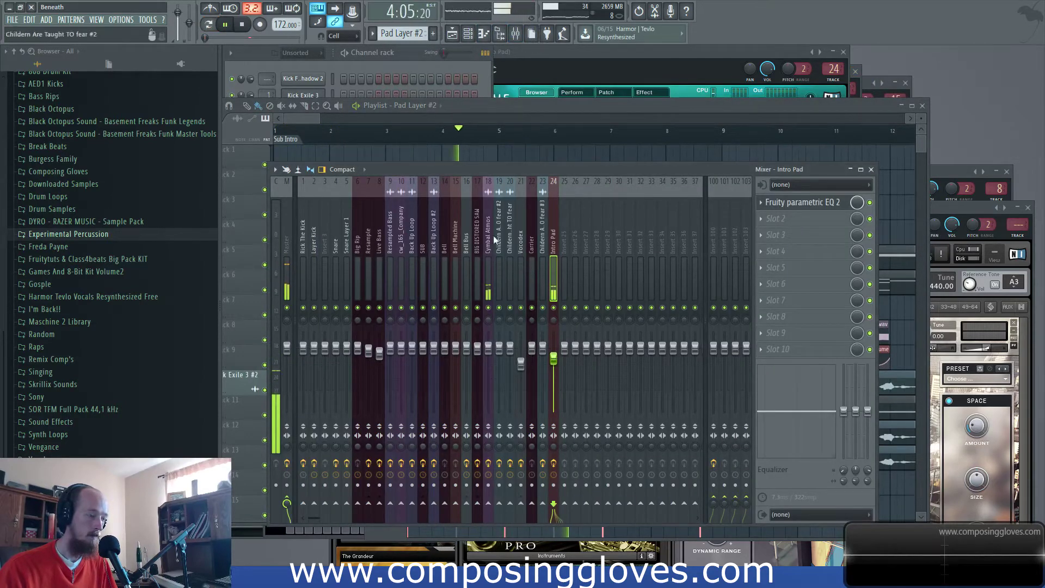
Move the bowed-cymbal-51 percussion clip and its channel volume automation from bar 9 to bar 13 in the playlist
drag(318, 118, 341, 120)
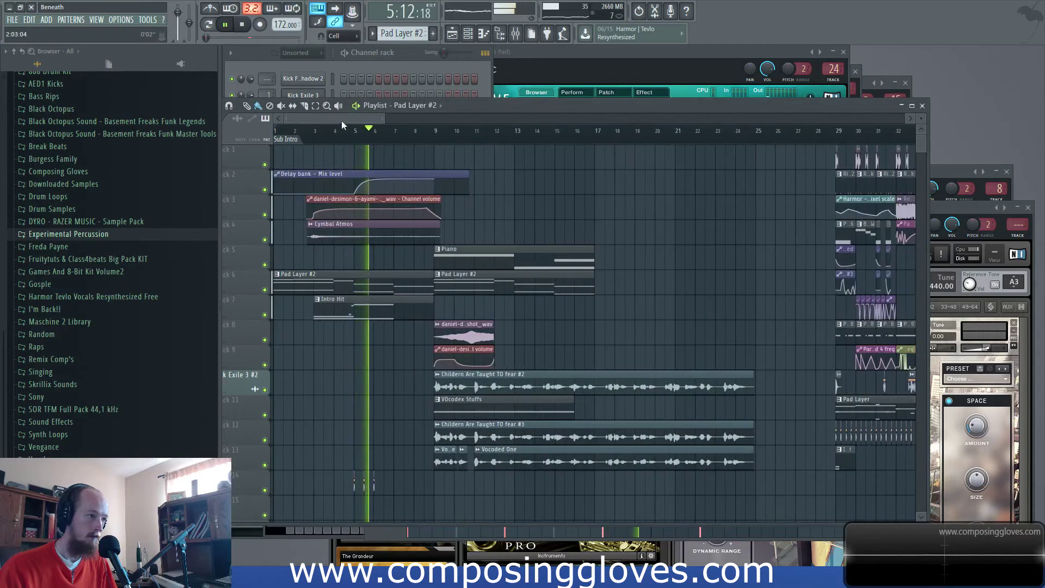
drag(371, 227, 402, 233)
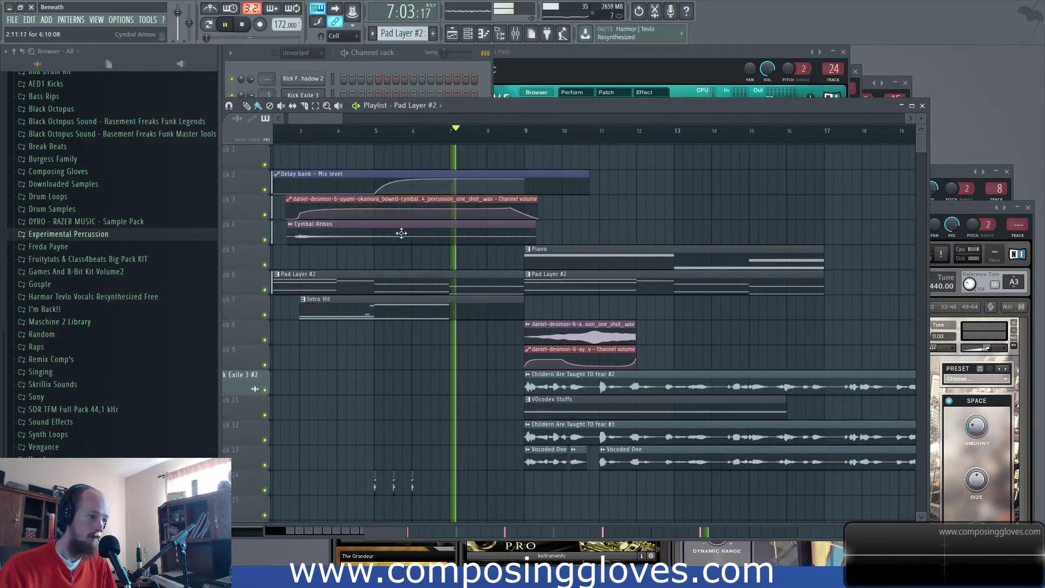
scroll(490, 245, down, 3)
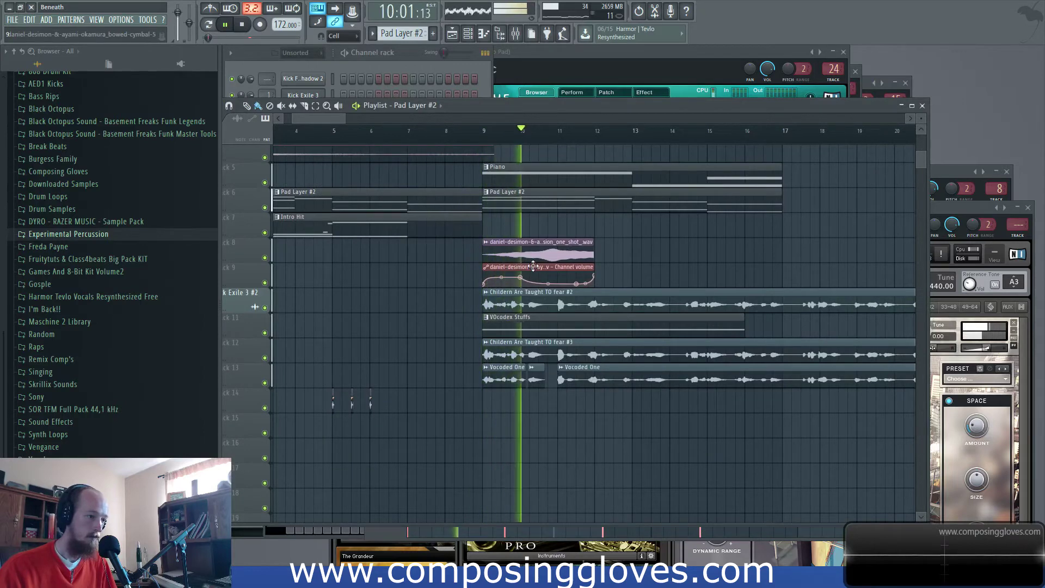
scroll(488, 256, up, 2)
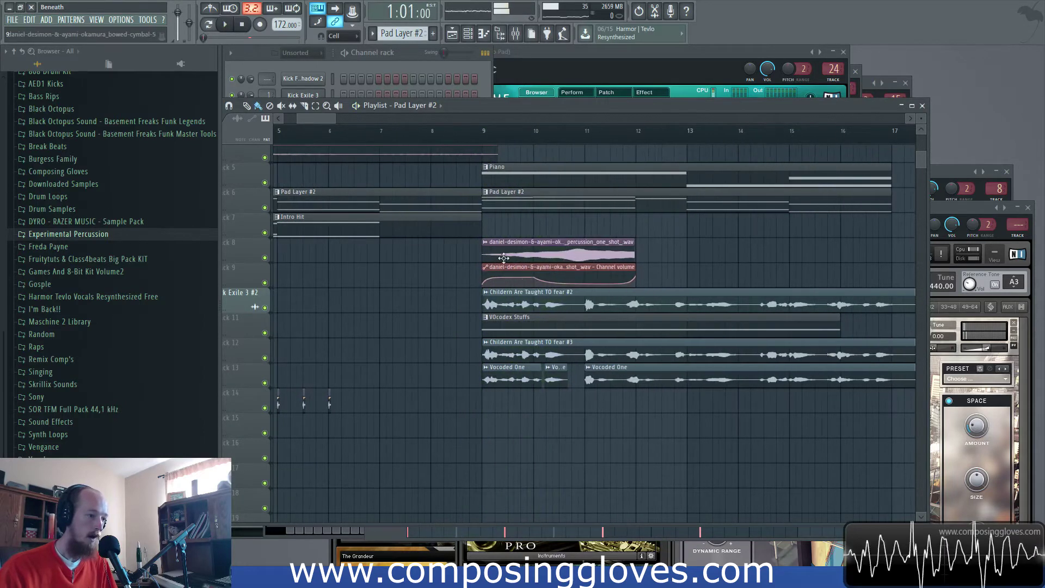
drag(509, 253, 711, 252)
drag(550, 230, 829, 253)
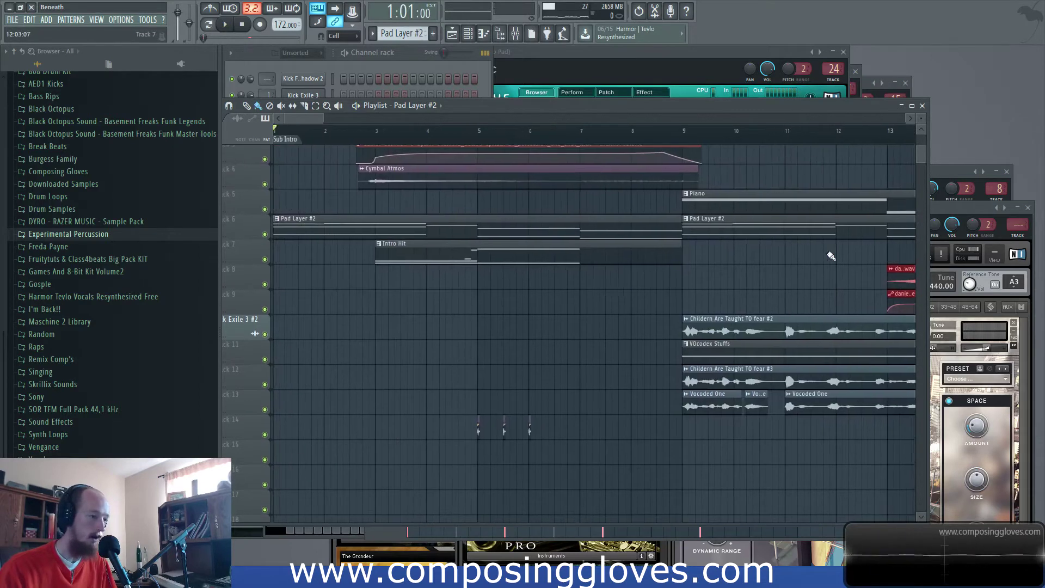
Play the intro from the start and review the clip arrangement between bars 1 and 17
scroll(321, 177, up, 3)
key(space)
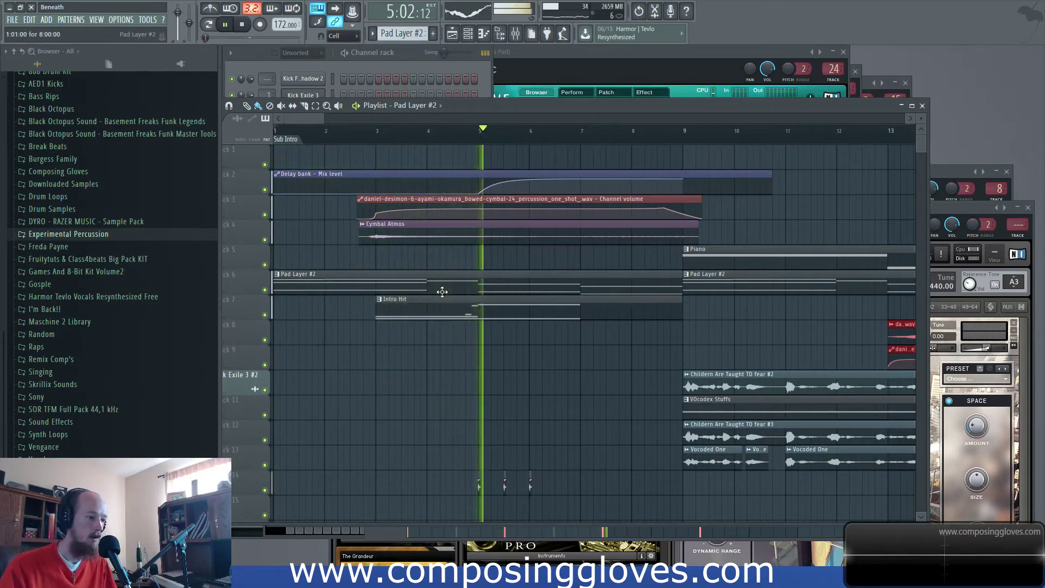
scroll(507, 389, down, 4)
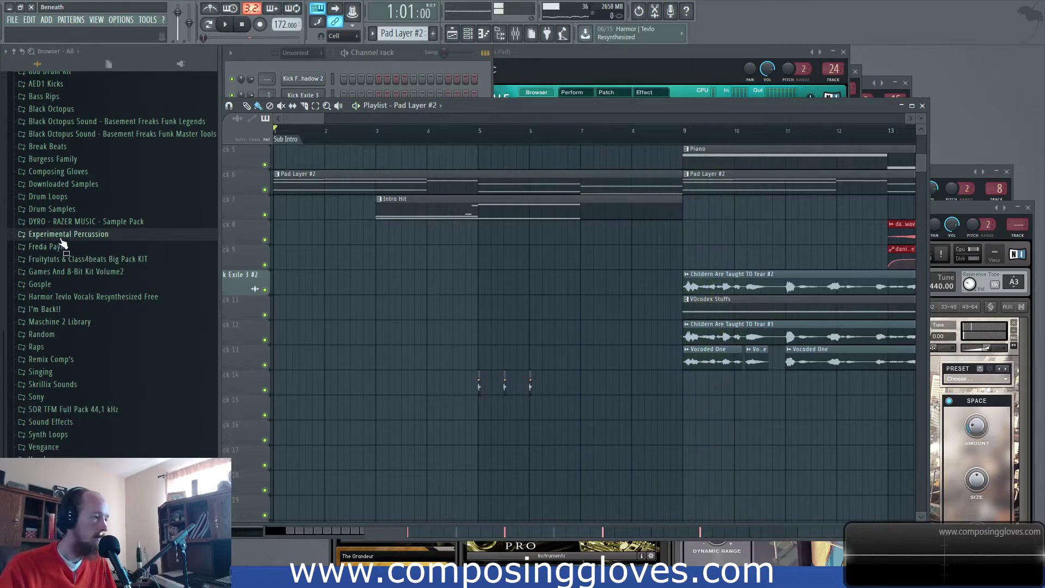
scroll(622, 303, up, 4)
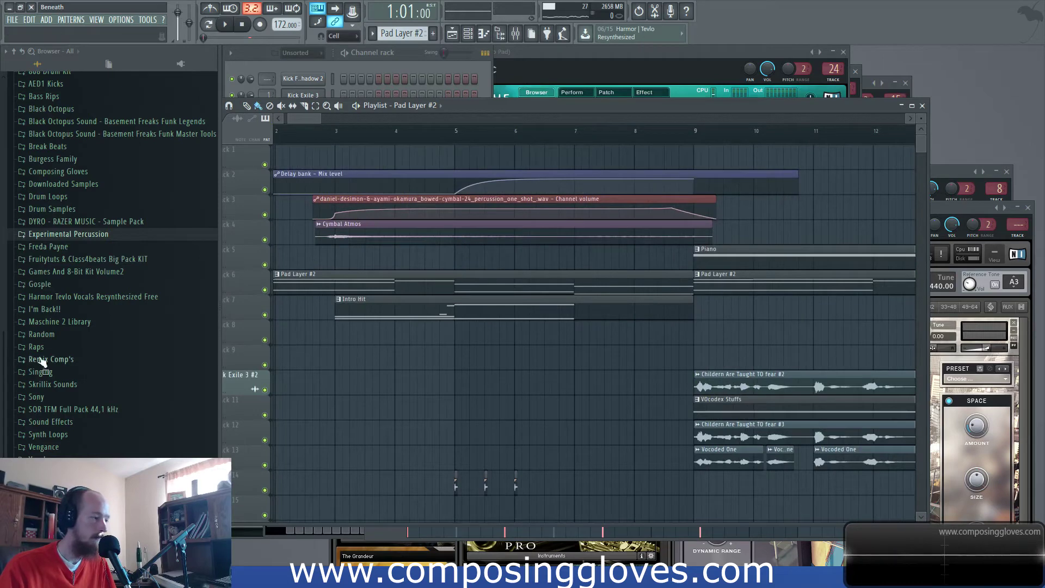
scroll(478, 424, right, 4)
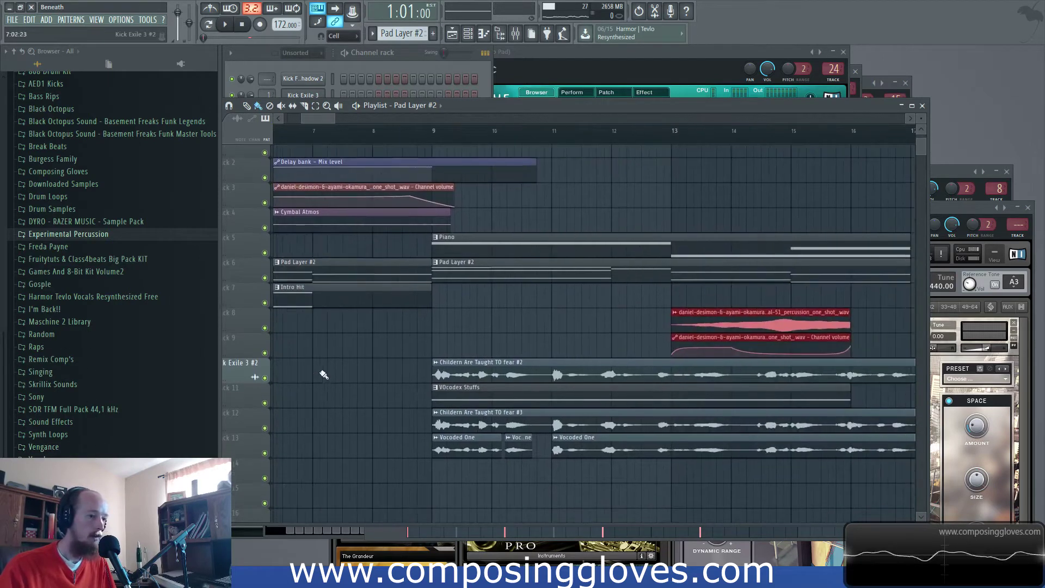
drag(319, 119, 310, 133)
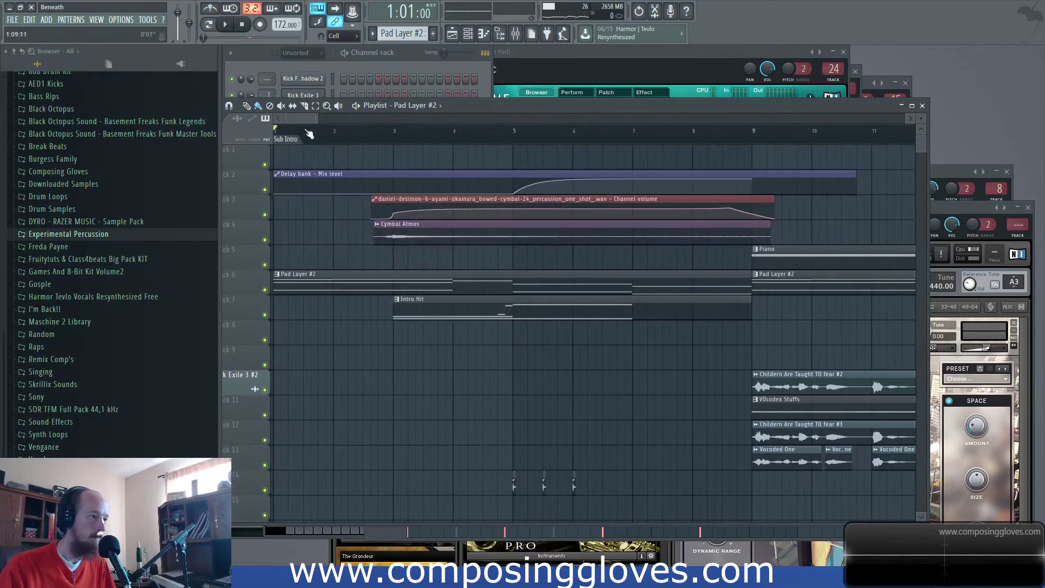
drag(529, 271, 459, 257)
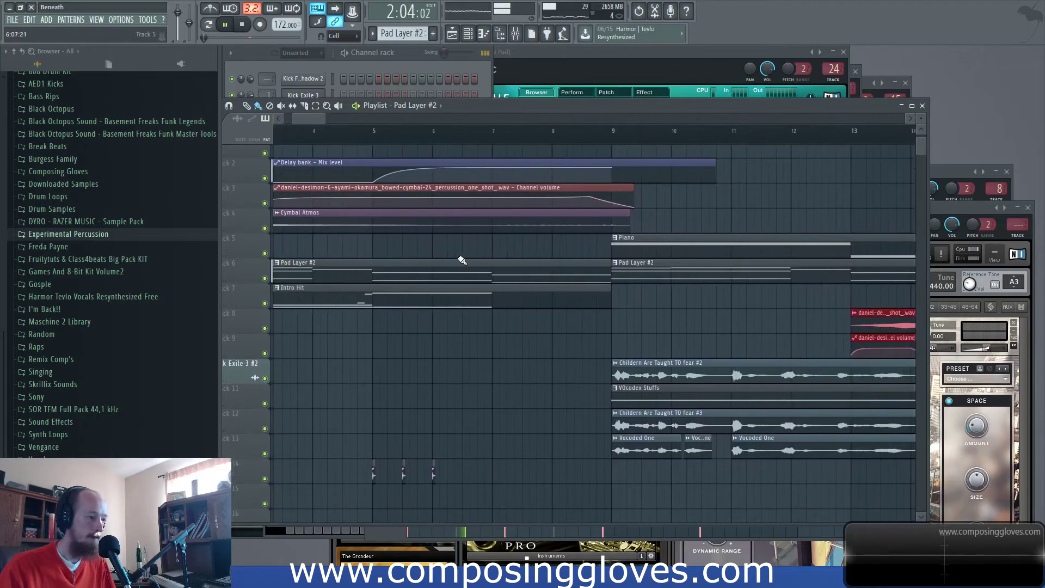
Play the intro through bars 3 to 8 and stop playback
scroll(461, 257, down, 2)
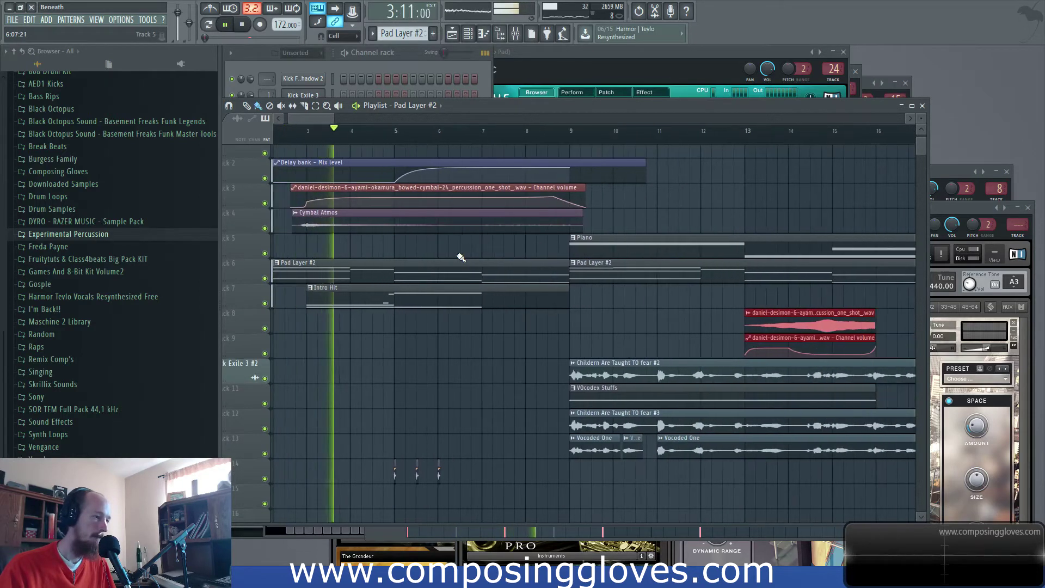
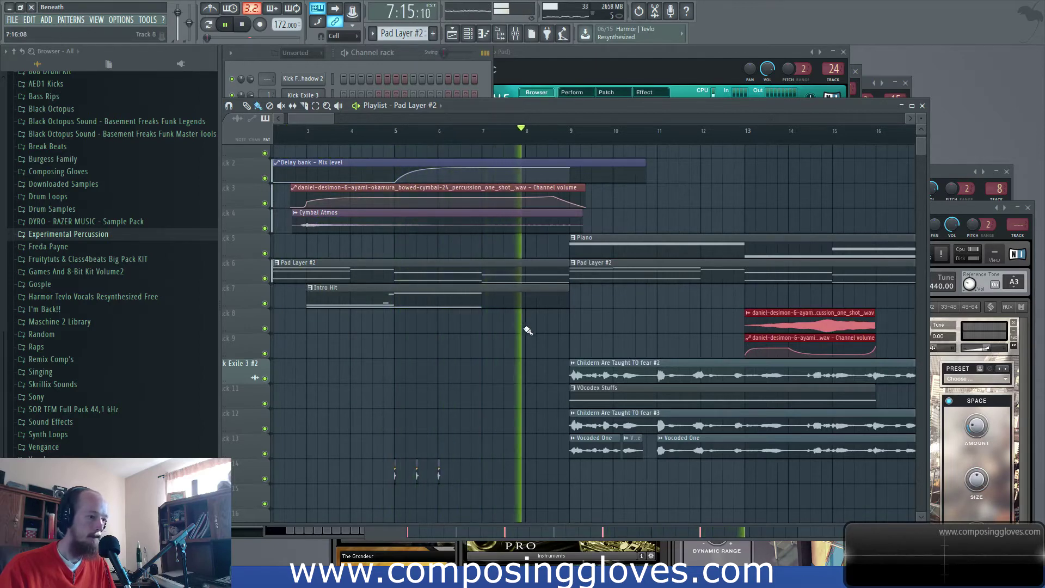
scroll(548, 343, up, 2)
key(space)
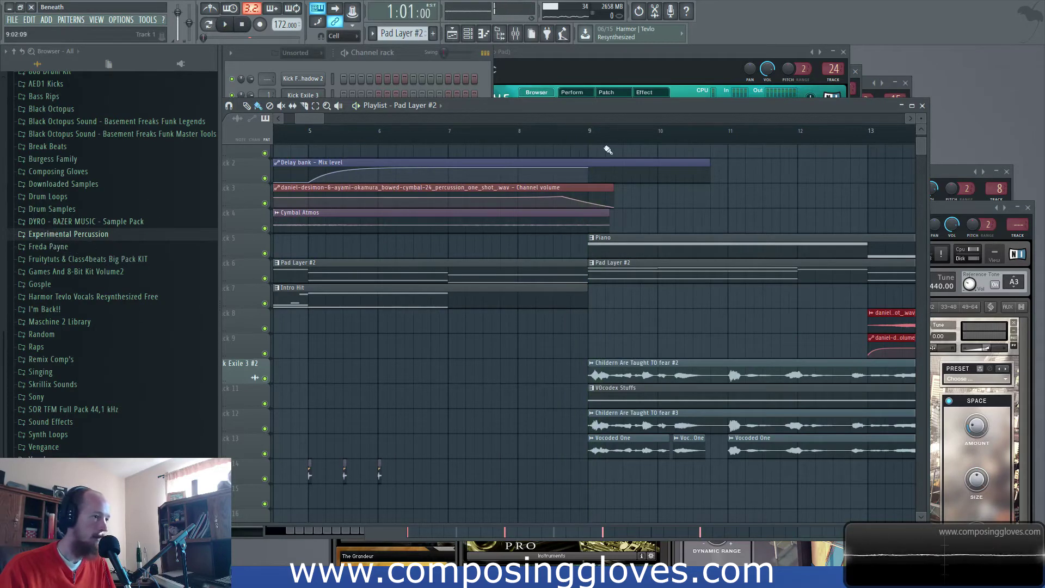
Find the drop section at bar 45 in the playlist and play its opening briefly
drag(315, 120, 458, 146)
scroll(383, 199, up, 3)
drag(383, 198, 672, 429)
scroll(370, 209, up, 2)
scroll(363, 222, down, 6)
drag(363, 224, 623, 191)
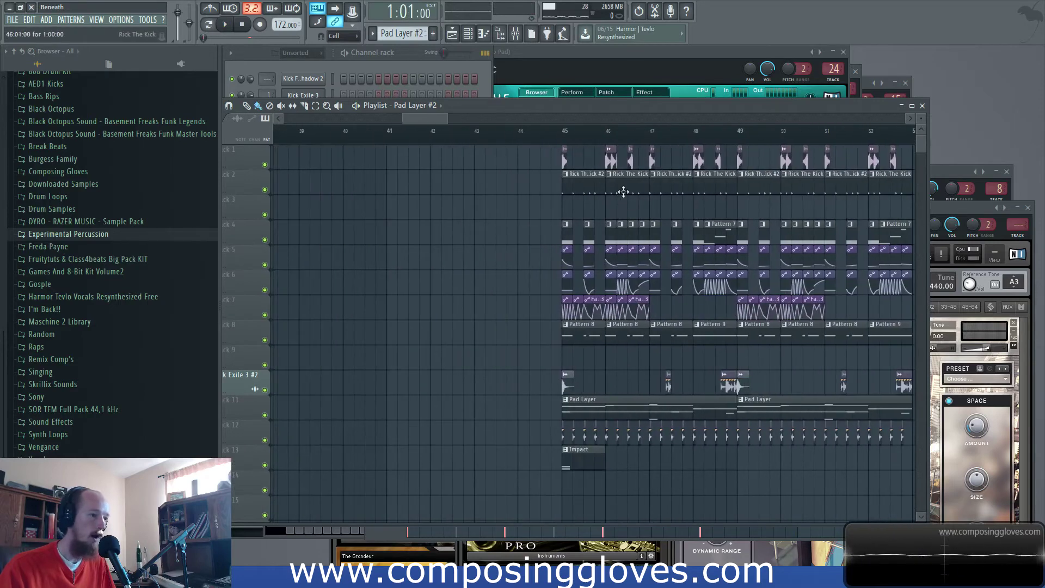
scroll(570, 148, up, 2)
click(556, 139)
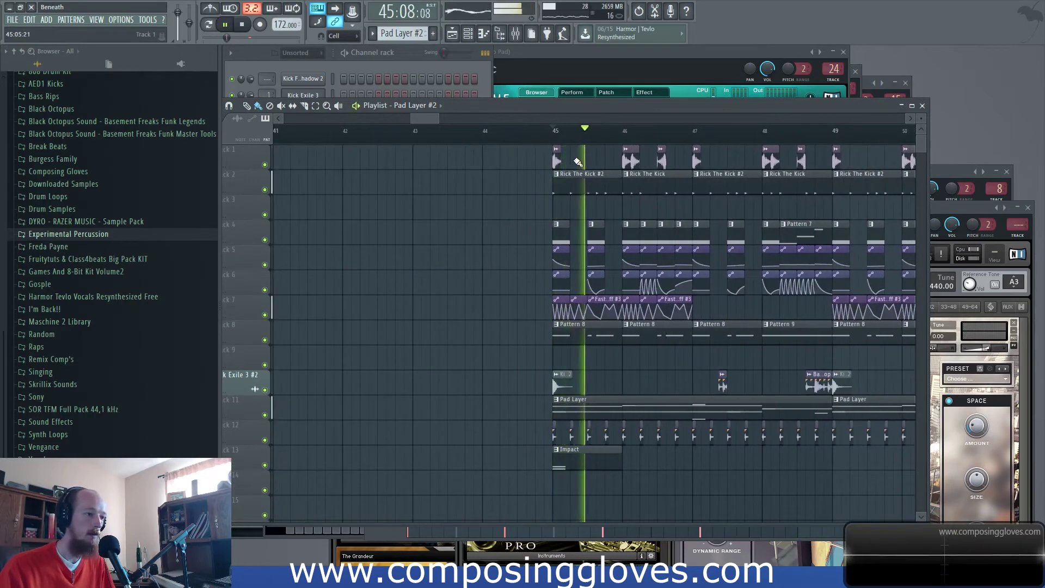
key(space)
Copy the Rick The Kick #2 clip from bar 45 to bar 8 on playlist track 8
scroll(579, 188, up, 1)
drag(579, 188, 97, 194)
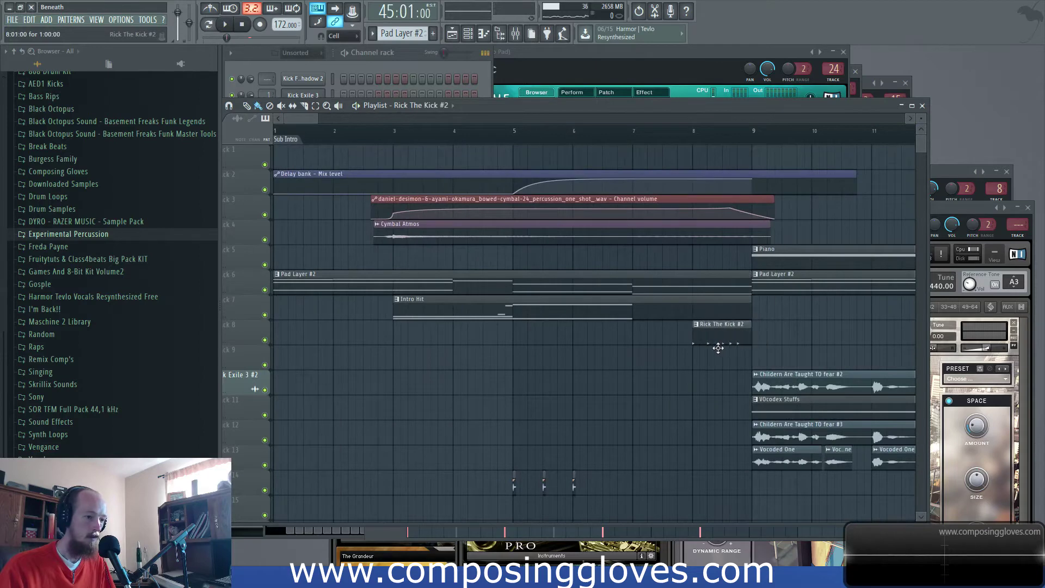
scroll(739, 345, up, 3)
scroll(678, 218, down, 3)
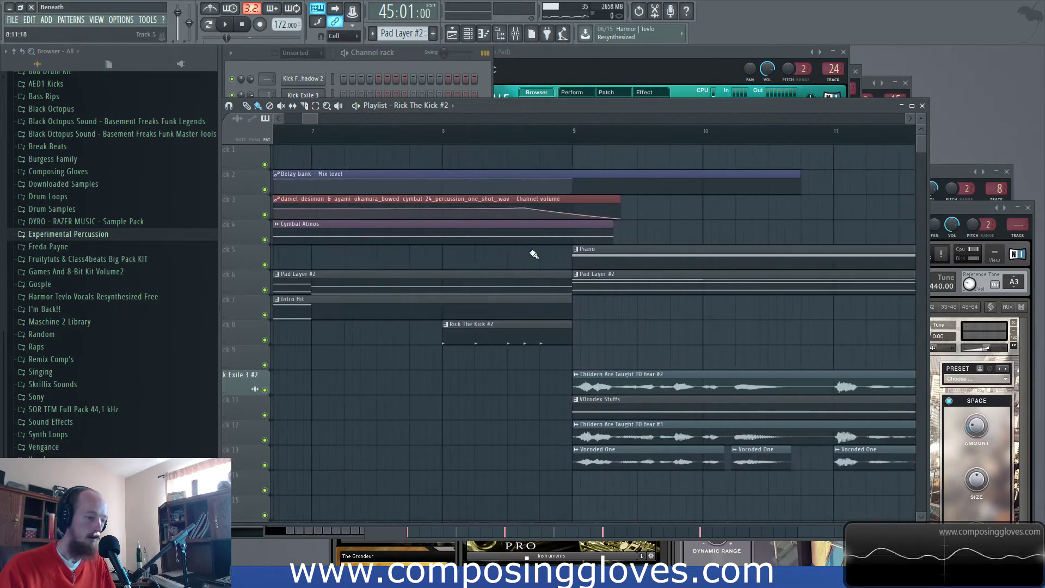
Shorten the Delay bank - Mix level automation clip so it ends at bar 9
ctrl+click(592, 181)
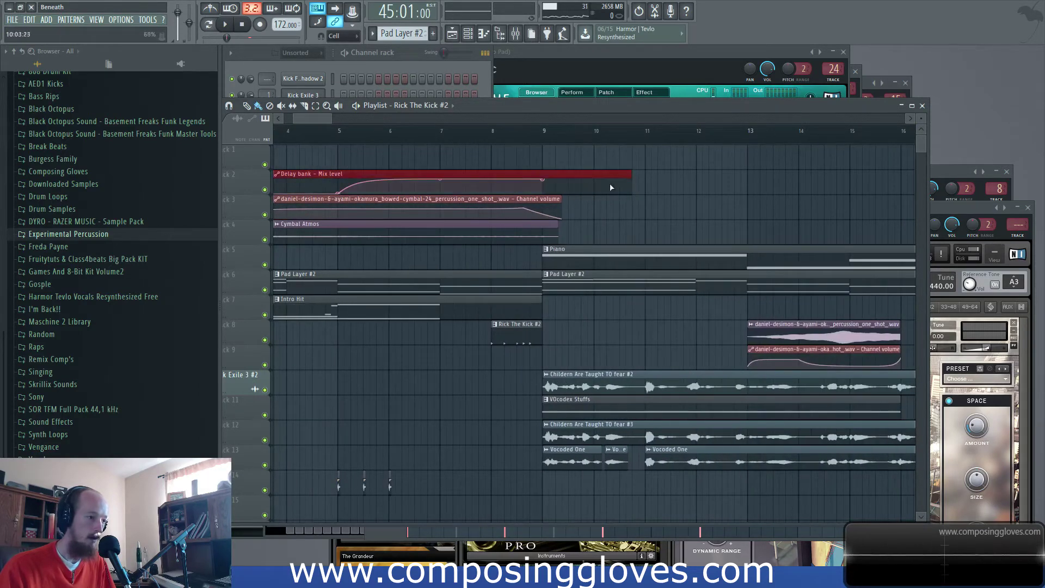
drag(631, 178, 544, 182)
scroll(668, 229, down, 3)
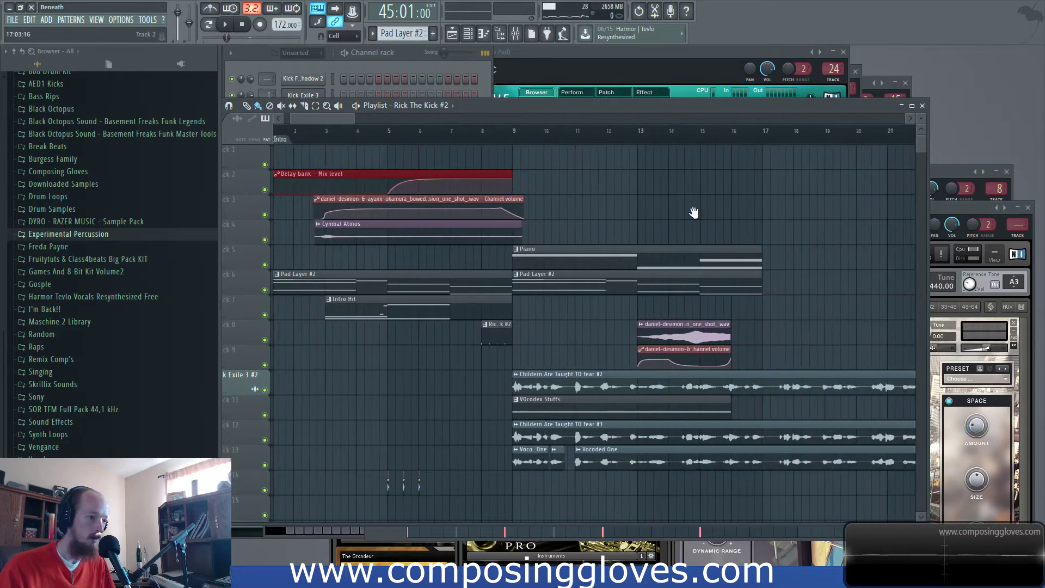
Solo playlist tracks 4 to 8 and play the bass clips from bar 45 to hear them in isolation
drag(758, 198, 294, 272)
drag(751, 218, 348, 250)
scroll(500, 211, up, 4)
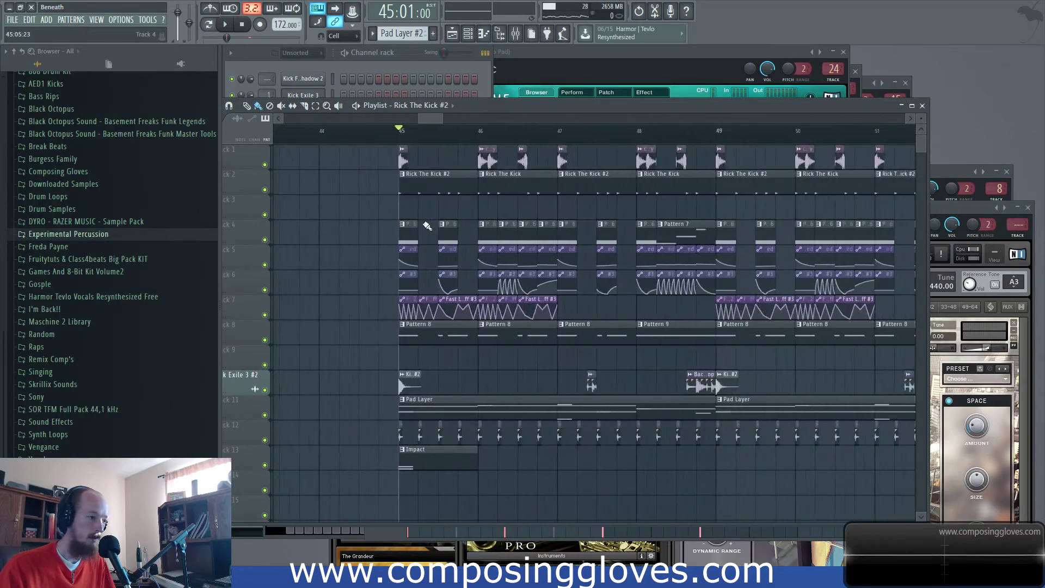
drag(442, 234, 581, 320)
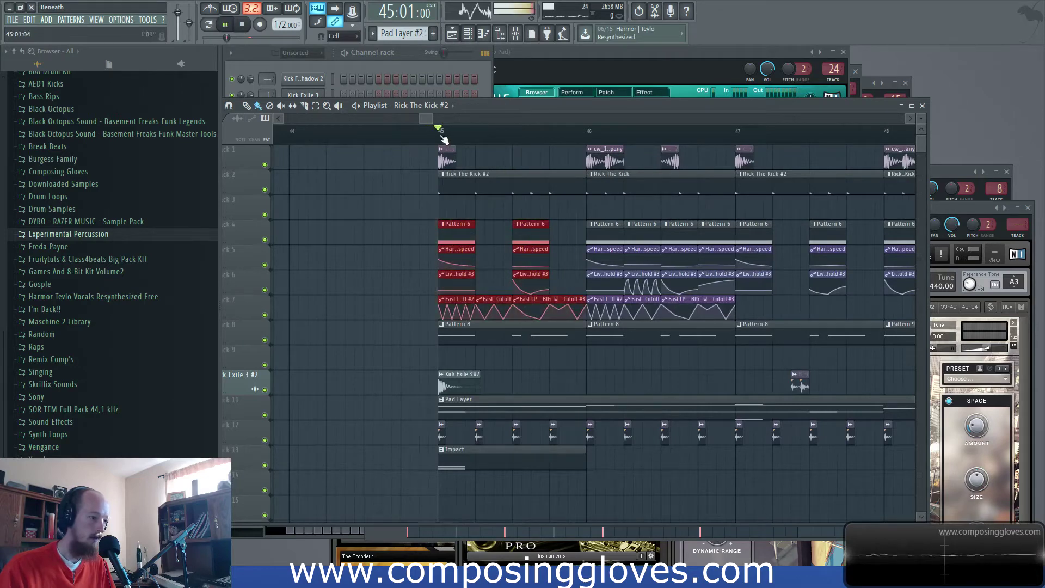
right_click(265, 315)
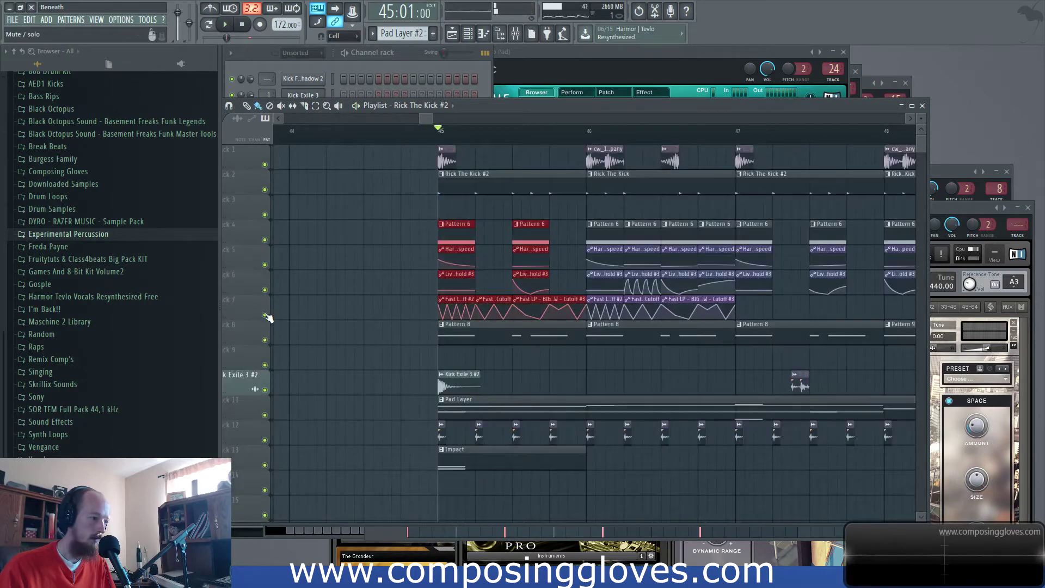
click(265, 339)
key(space)
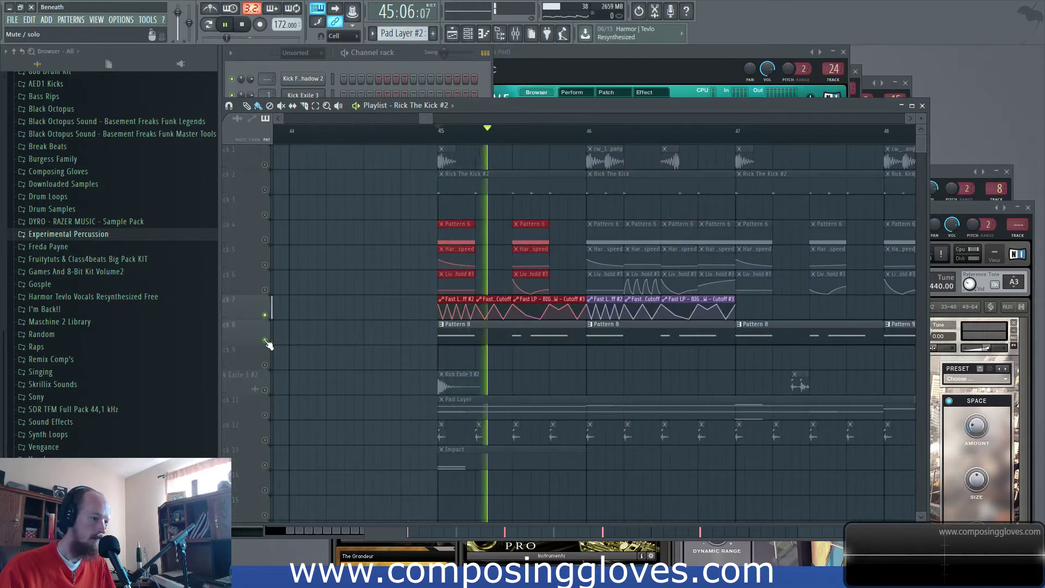
drag(265, 289, 272, 247)
key(space)
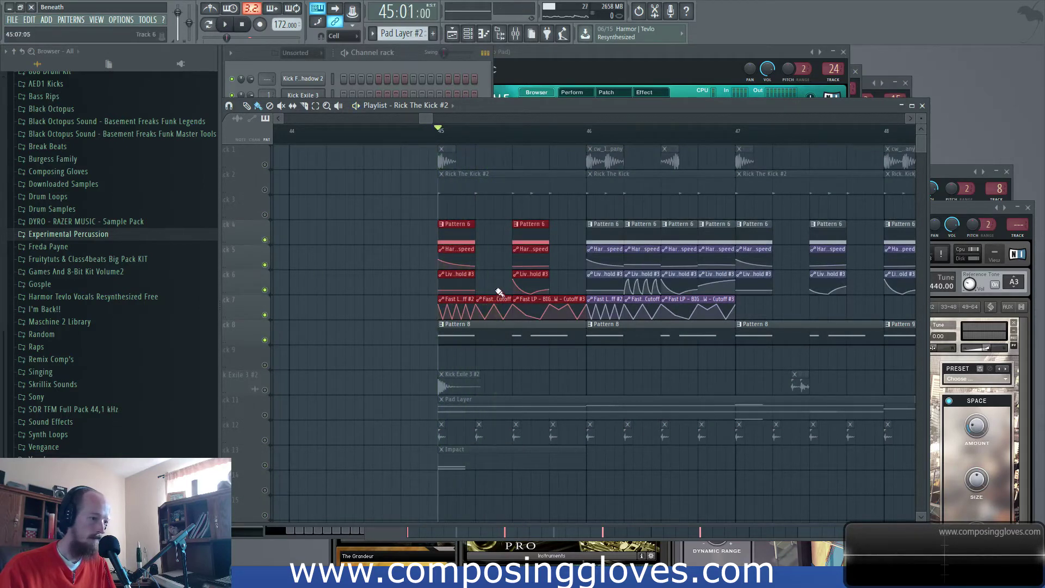
Slice the bass clips at beat 2 of bar 45 and copy the first-beat clips to bar 5 on tracks 8 to 12
click(479, 294)
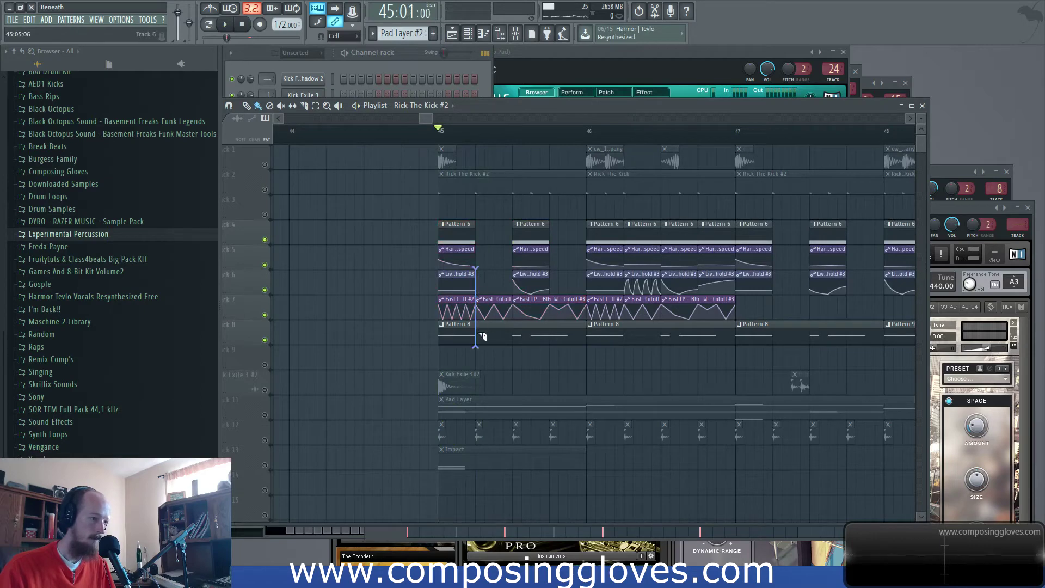
scroll(425, 244, down, 1)
drag(429, 234, 447, 346)
scroll(444, 333, down, 1)
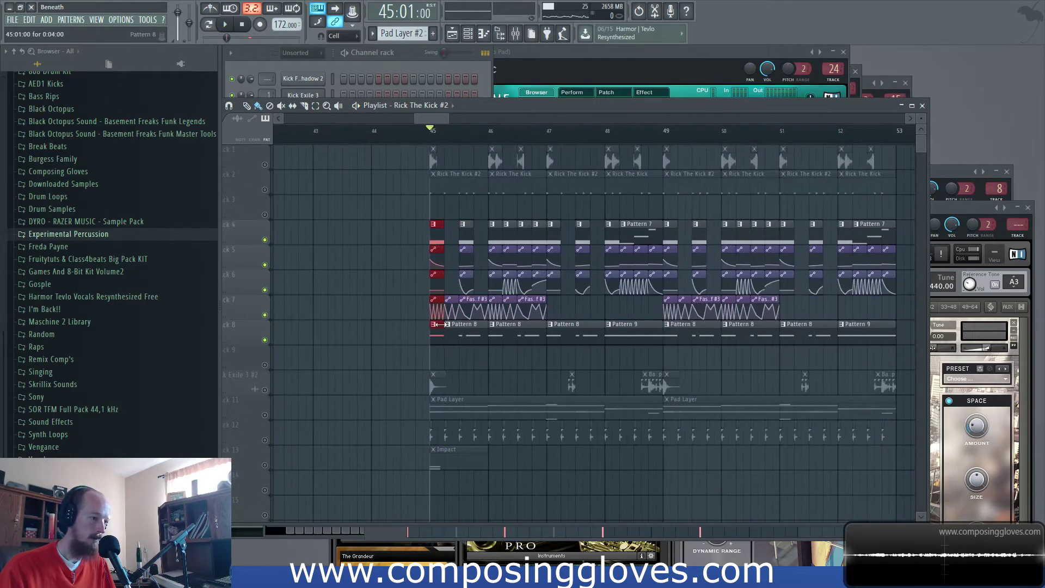
drag(369, 333, 105, 309)
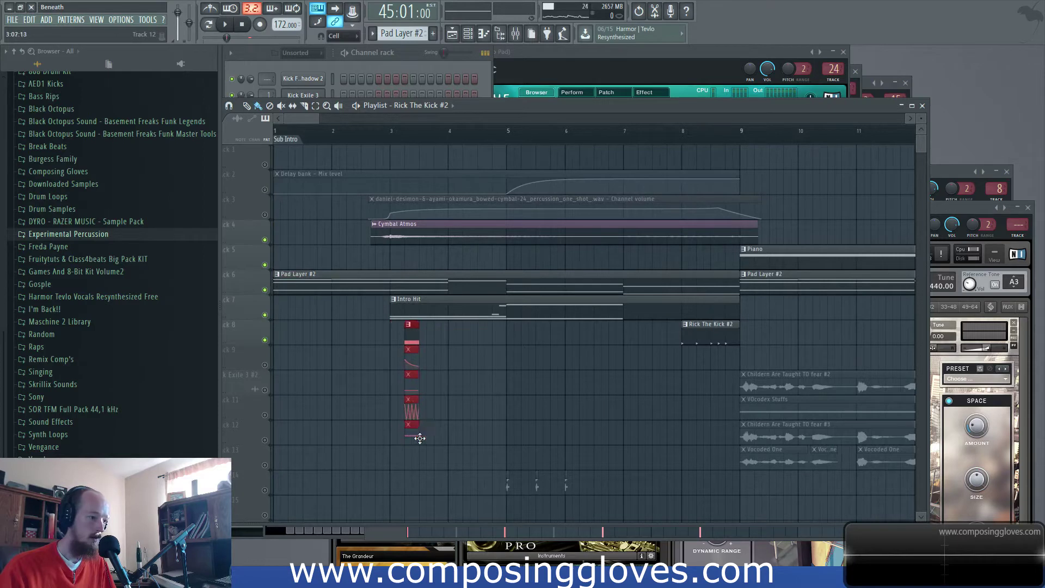
Unmute all playlist tracks and play the intro to hear the bass hit at bar 5 in context
right_click(264, 340)
right_click(264, 340)
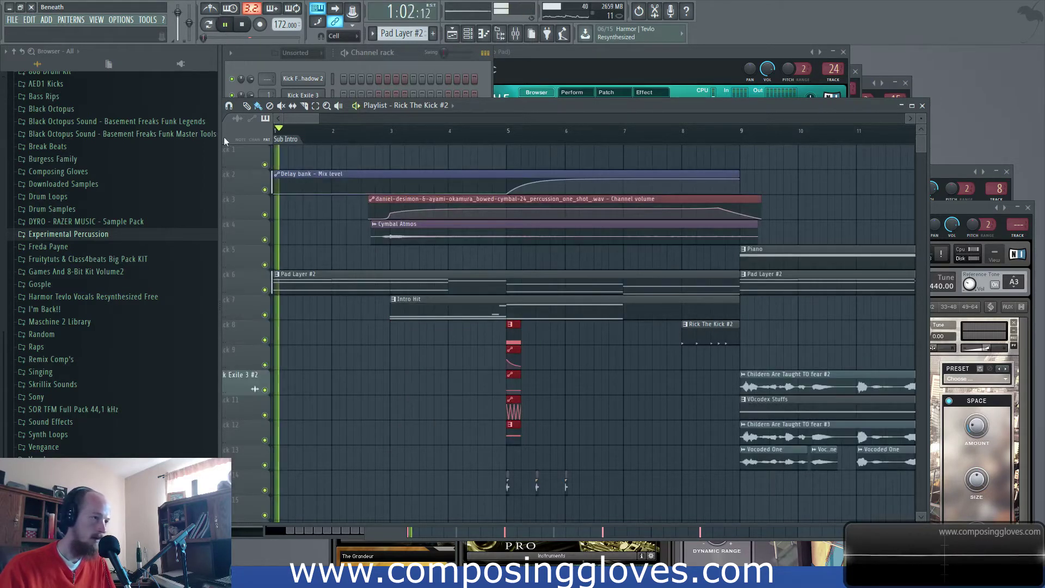
scroll(454, 269, up, 2)
drag(476, 265, 441, 244)
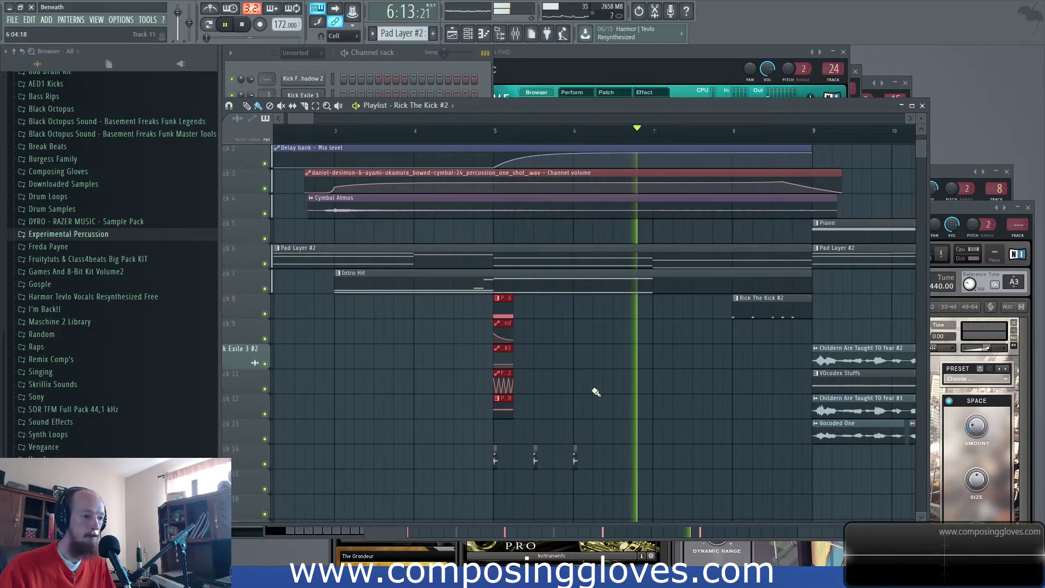
key(space)
Select the first beat of bar 5 as the playback range in the playlist
drag(675, 382, 555, 358)
scroll(421, 346, up, 3)
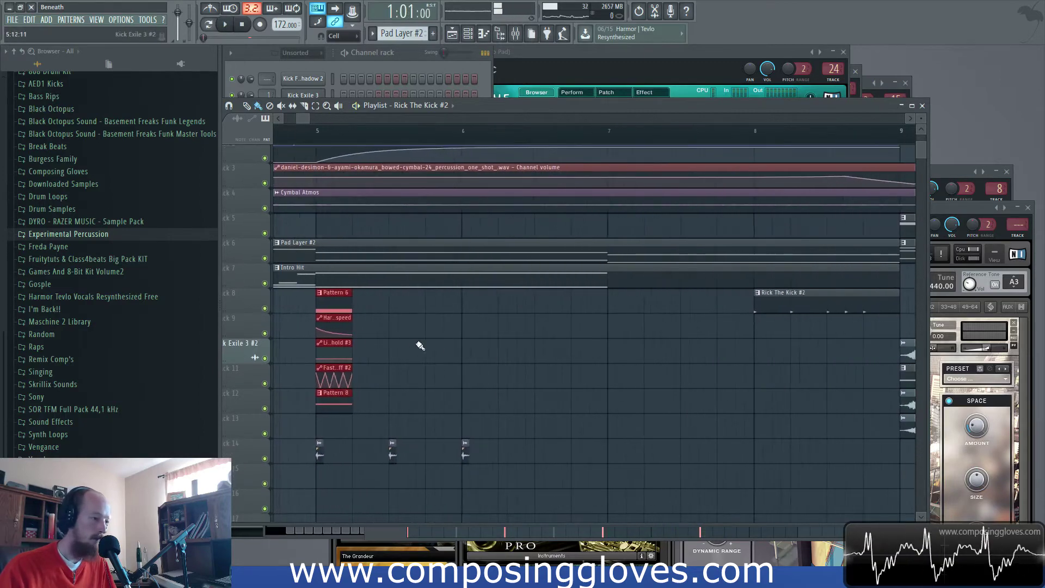
scroll(433, 152, up, 2)
drag(409, 138, 440, 143)
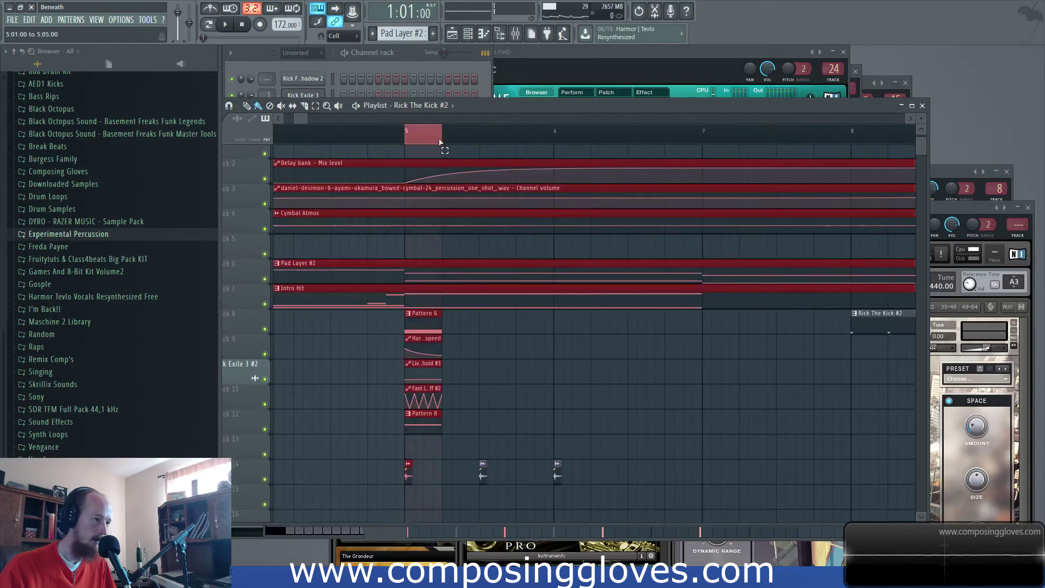
Make the Pattern 6 clip at bar 5 unique and check its Live Bass note in the piano roll
double_click(431, 327)
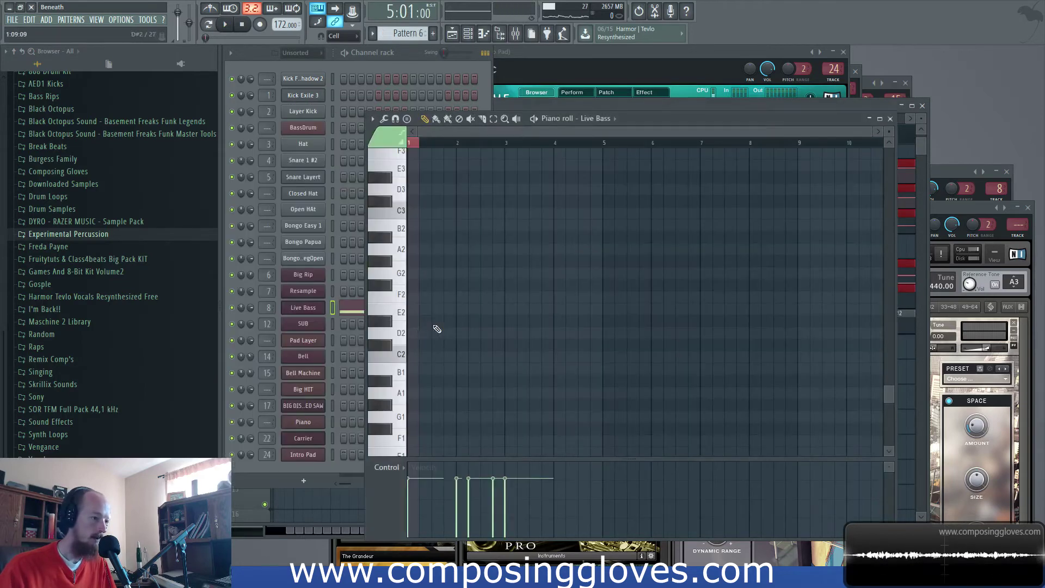
click(640, 103)
click(408, 315)
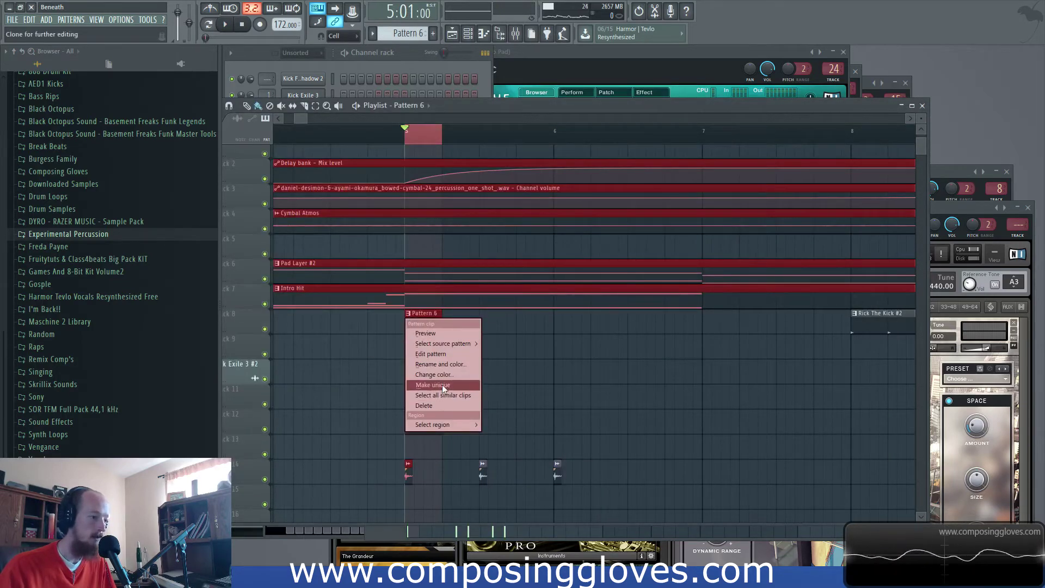
click(442, 386)
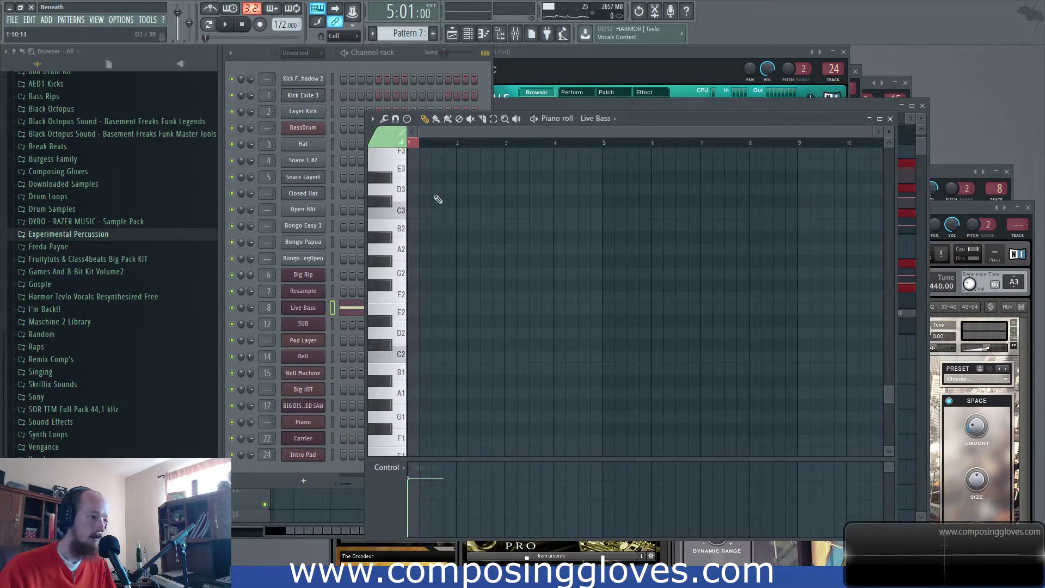
scroll(438, 198, up, 5)
scroll(817, 280, up, 3)
scroll(523, 252, up, 7)
scroll(490, 261, down, 2)
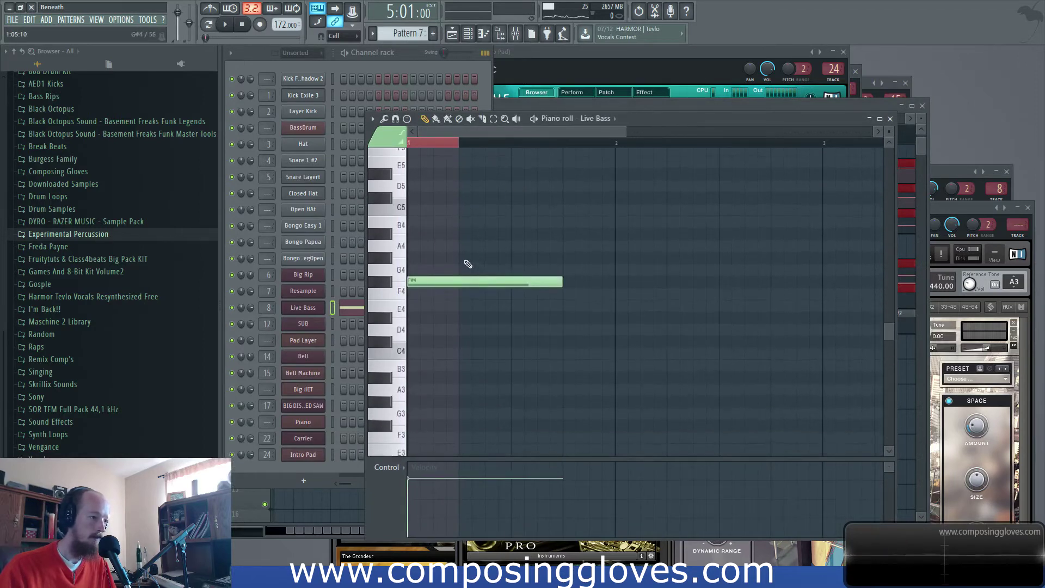
click(878, 109)
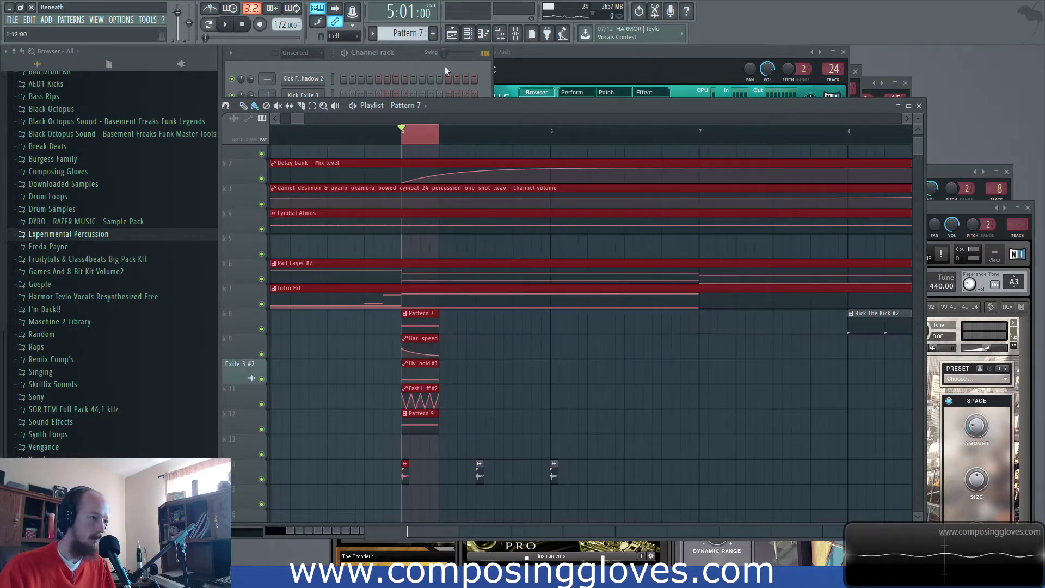
Add Fruity Parametric EQ 2 in slot 8 of the Live Bass mixer track
click(517, 33)
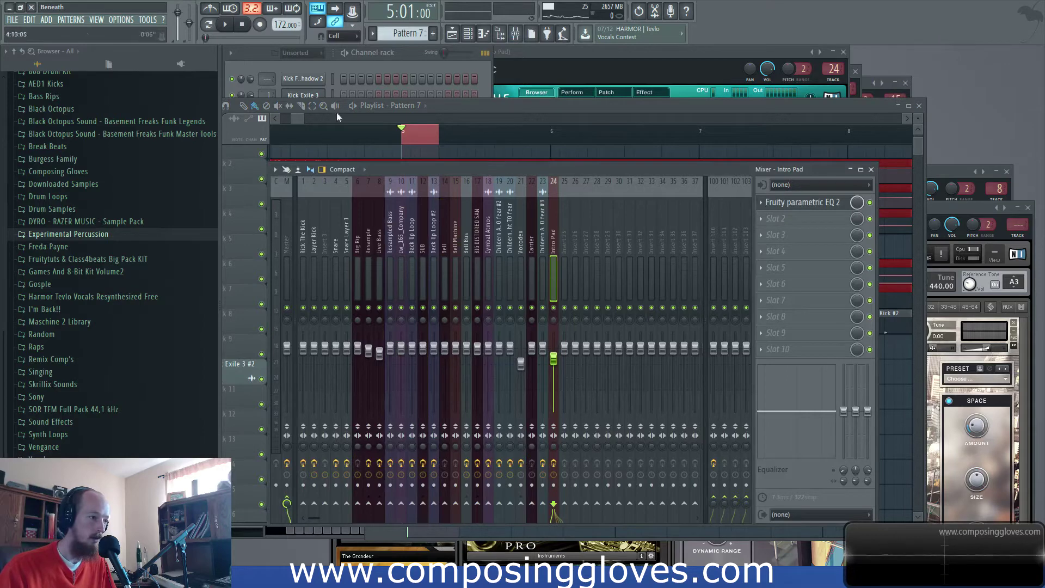
click(296, 119)
double_click(422, 316)
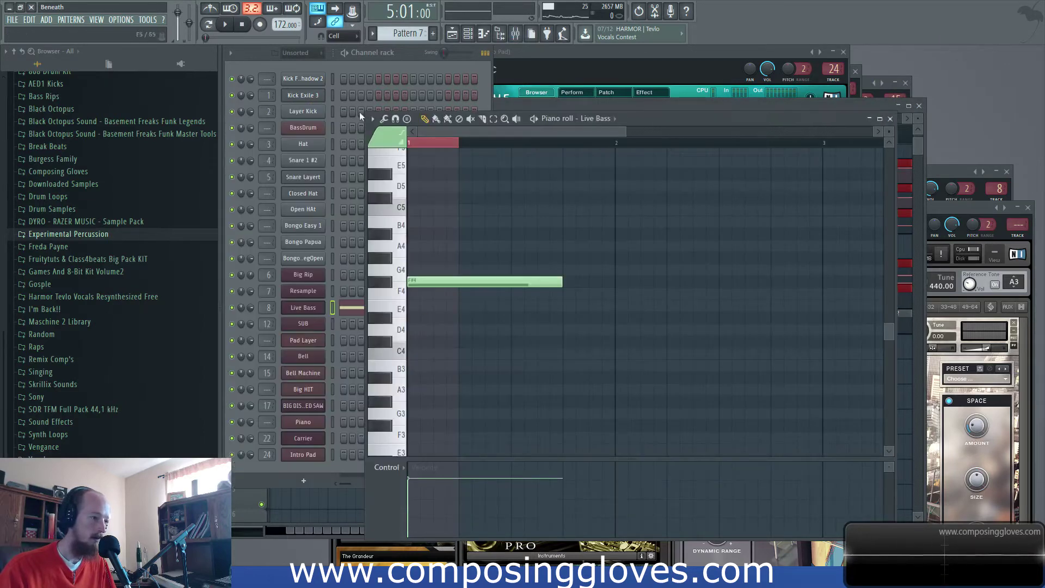
click(524, 33)
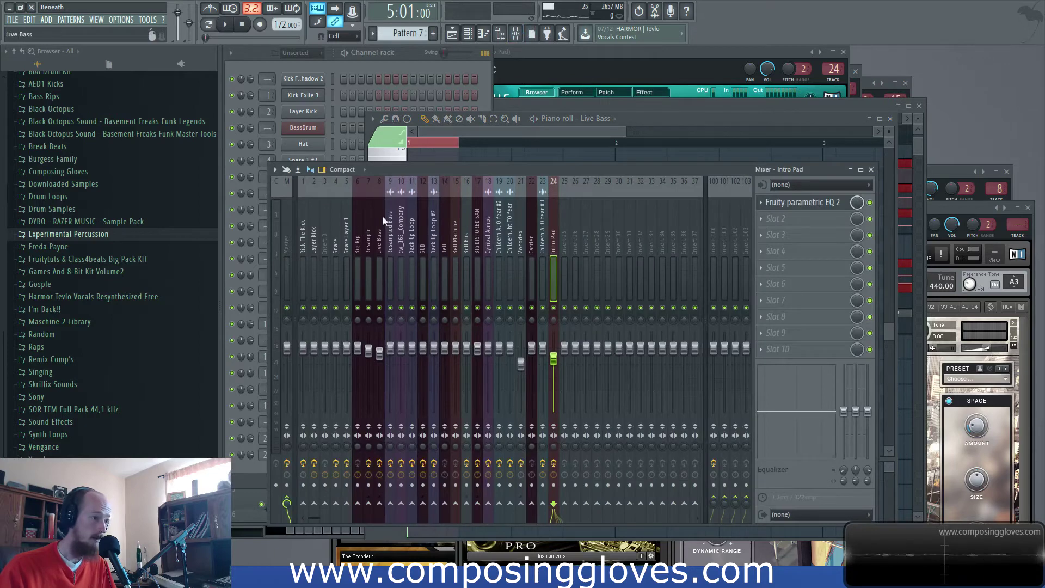
click(383, 216)
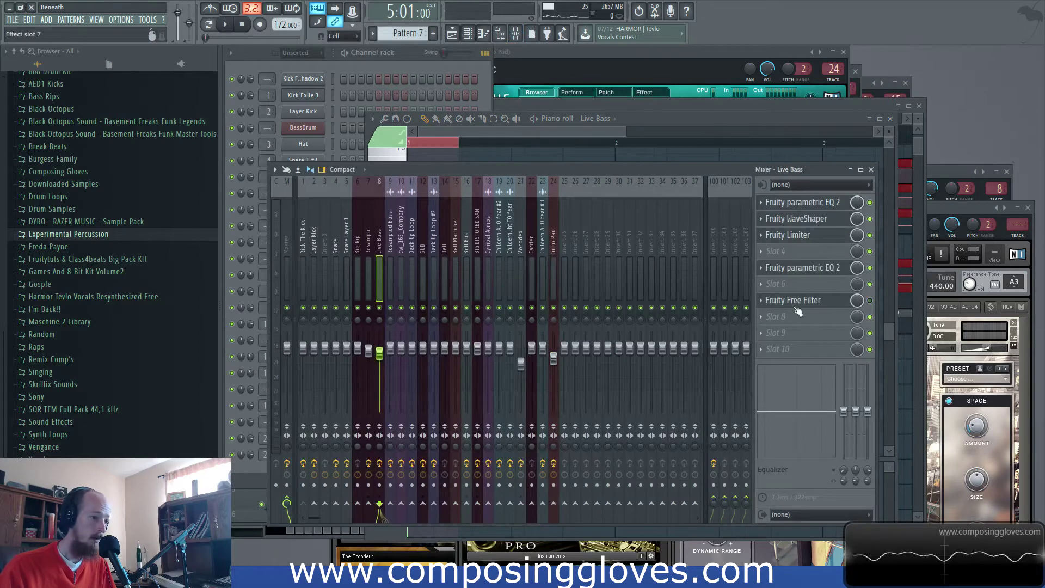
click(760, 320)
click(916, 378)
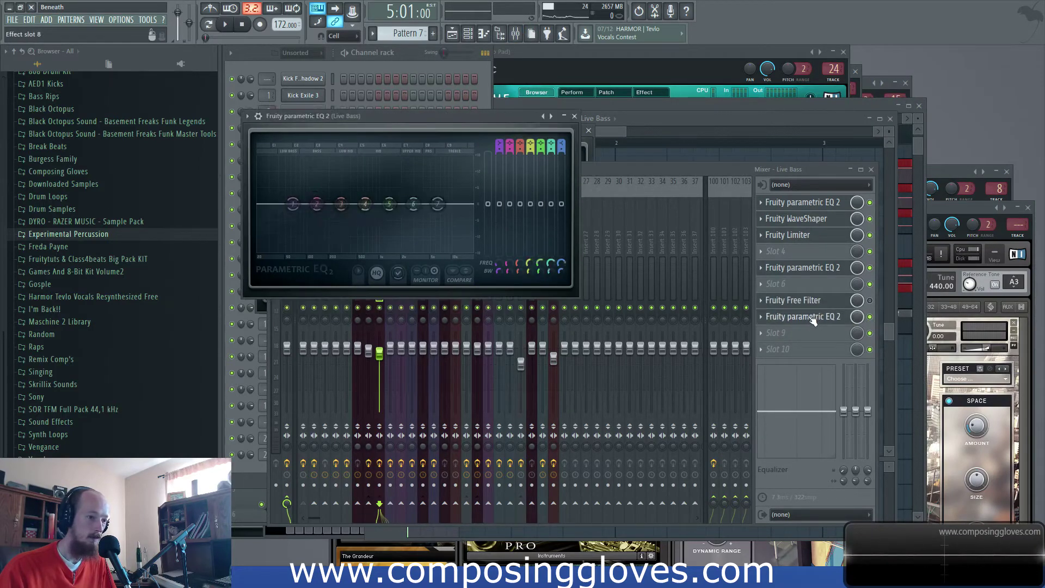
Set band 7 of the new Live Bass EQ as a low-pass at about 428 Hz while playing the bass hit
drag(440, 212, 292, 249)
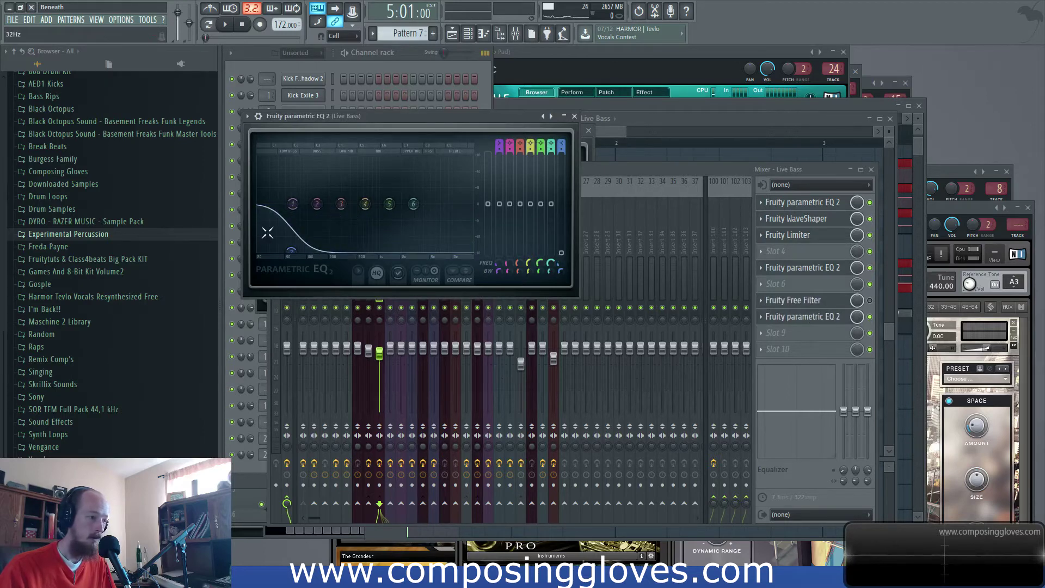
key(space)
drag(270, 253, 375, 250)
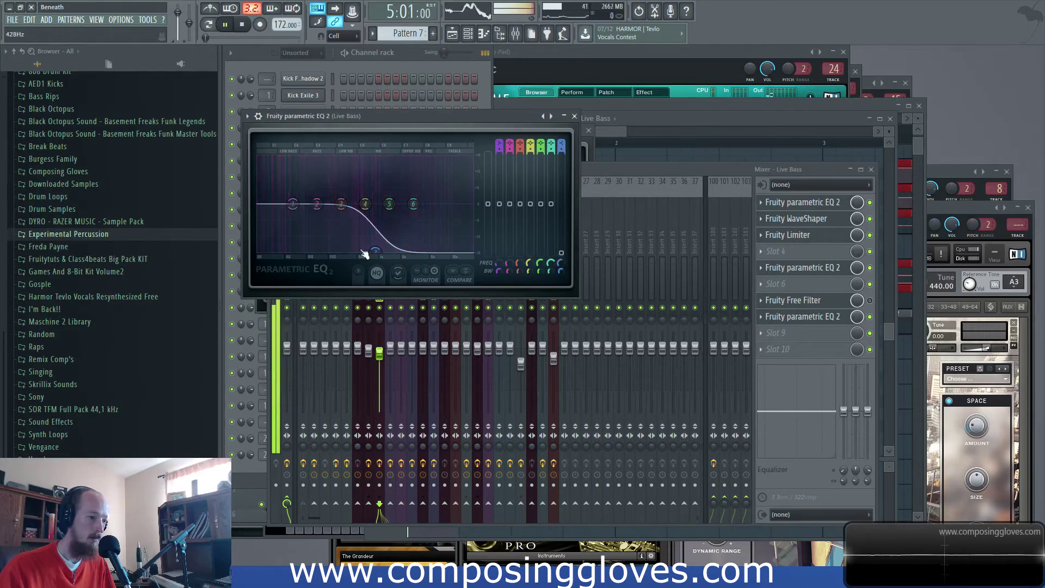
key(space)
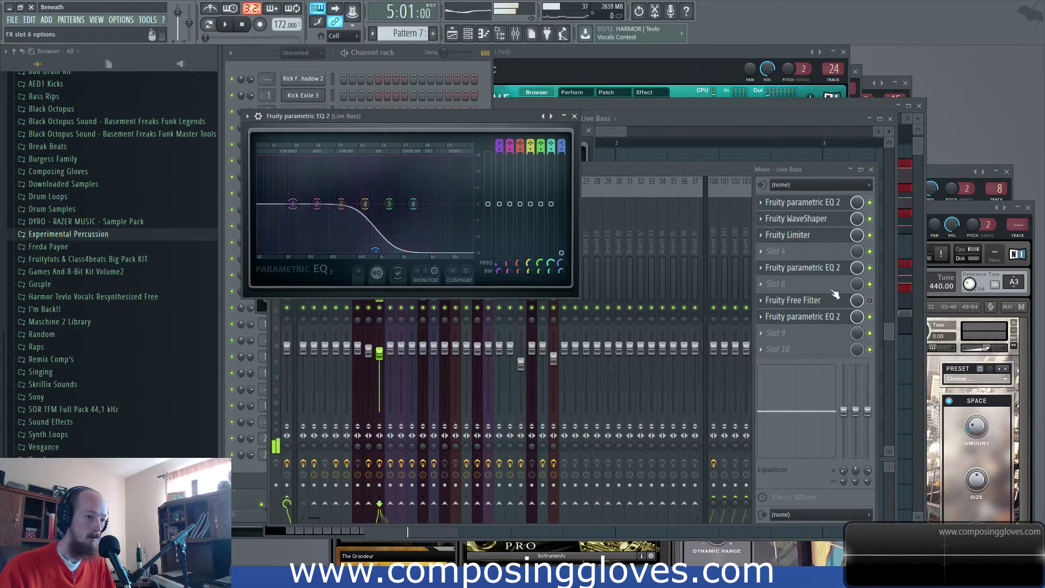
click(657, 109)
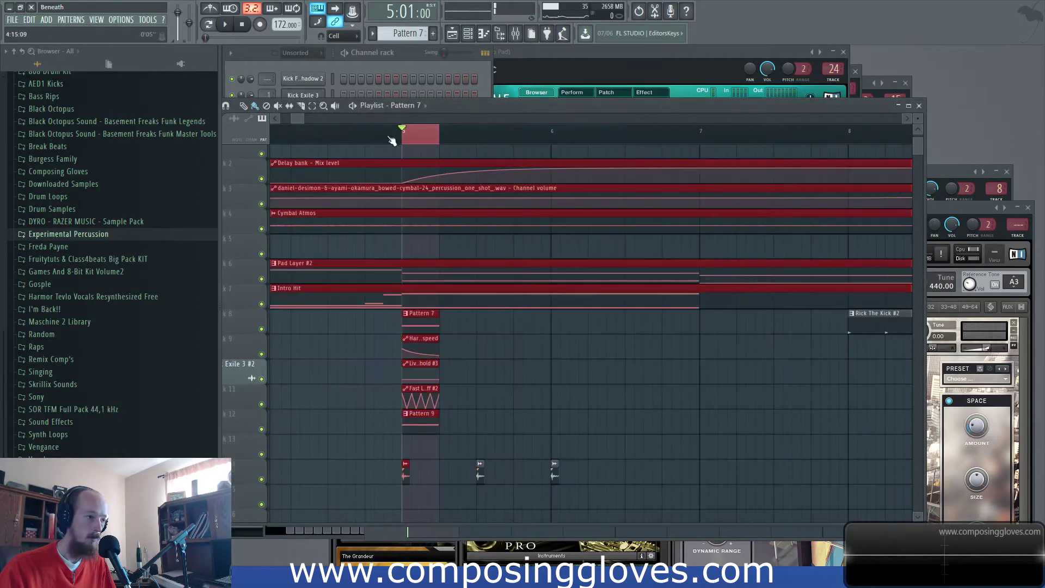
Move the Live Bass slot 8 EQ's band 7 to about 827 Hz and create an automation clip for its frequency
click(517, 36)
click(837, 320)
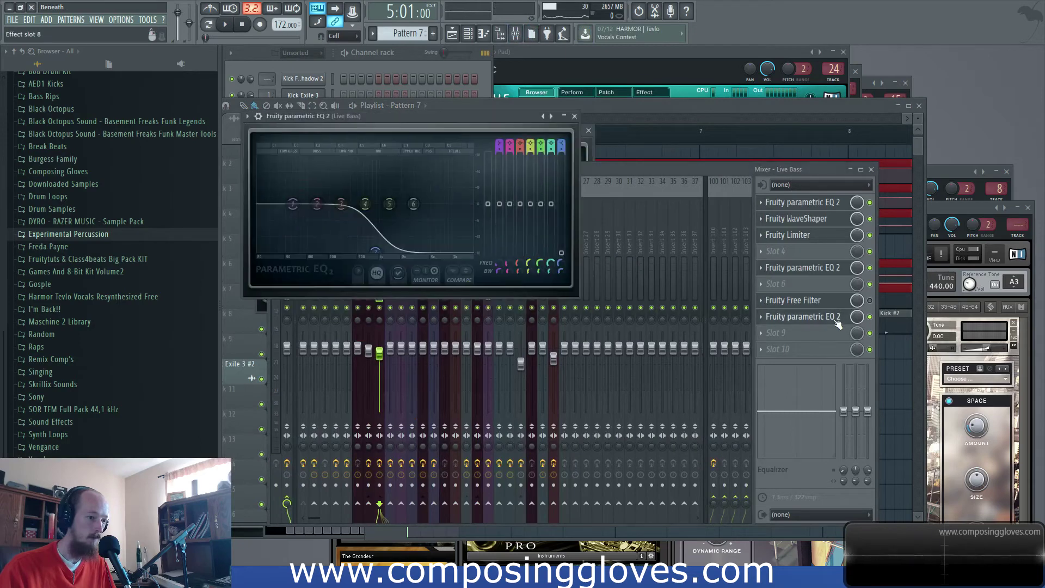
drag(364, 250, 375, 254)
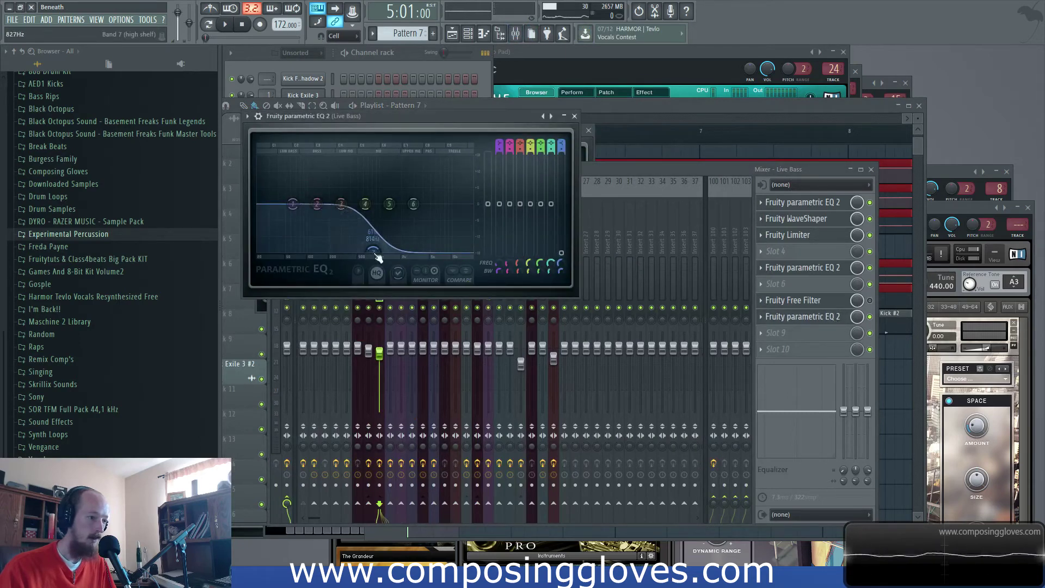
right_click(564, 265)
click(626, 335)
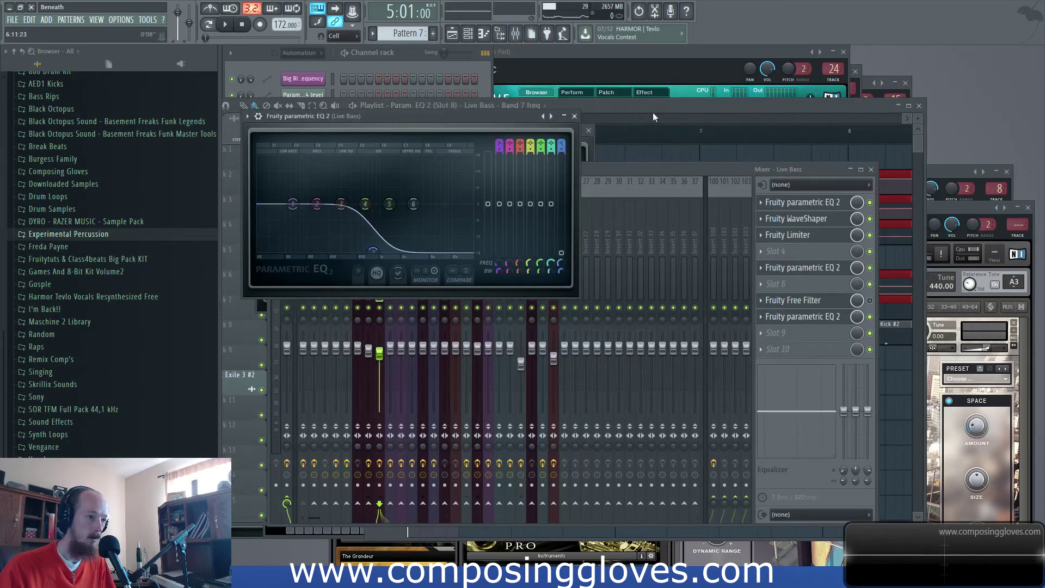
Add a midpoint to the band 7 frequency automation at bar 5, shape it into a slight peak, and clear the playback range
key(space)
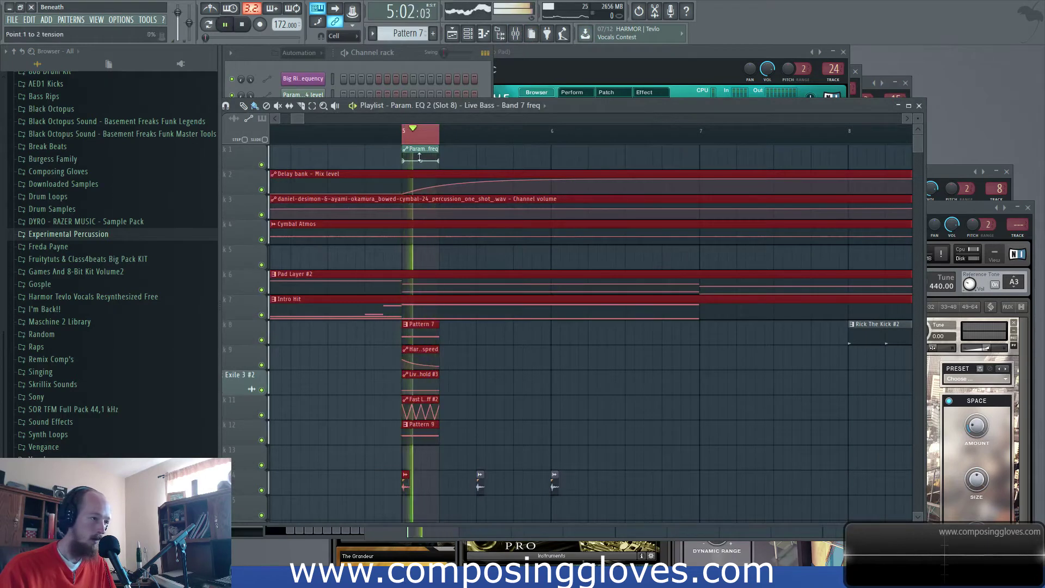
click(425, 159)
key(space)
right_click(424, 161)
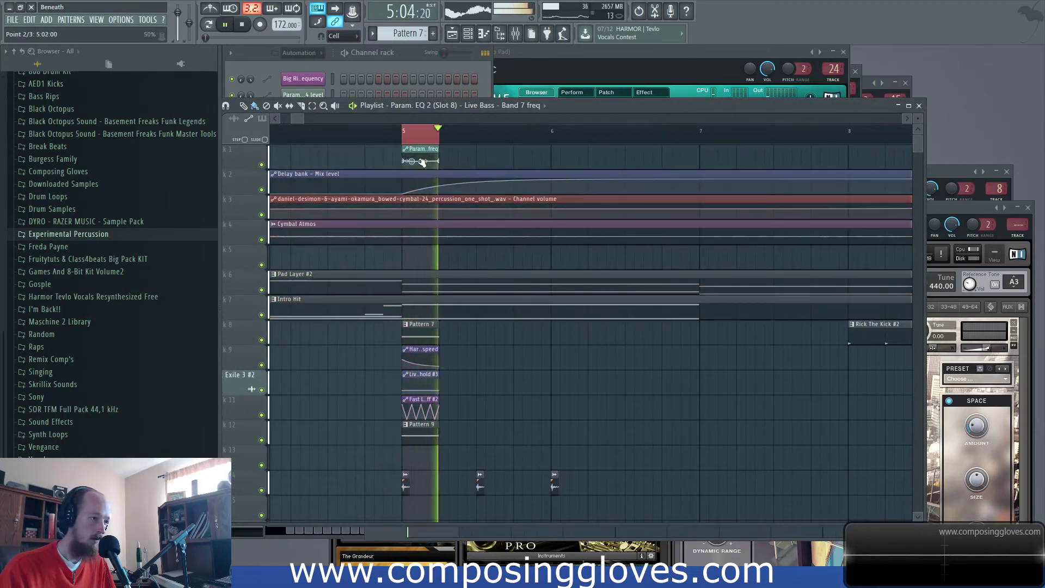
drag(424, 161, 389, 132)
key(space)
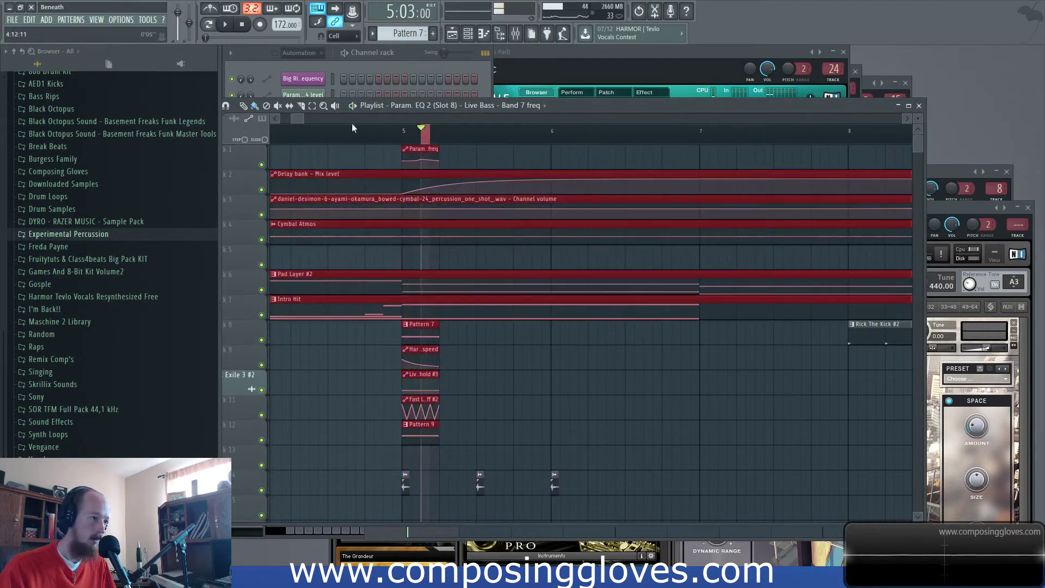
right_click(387, 139)
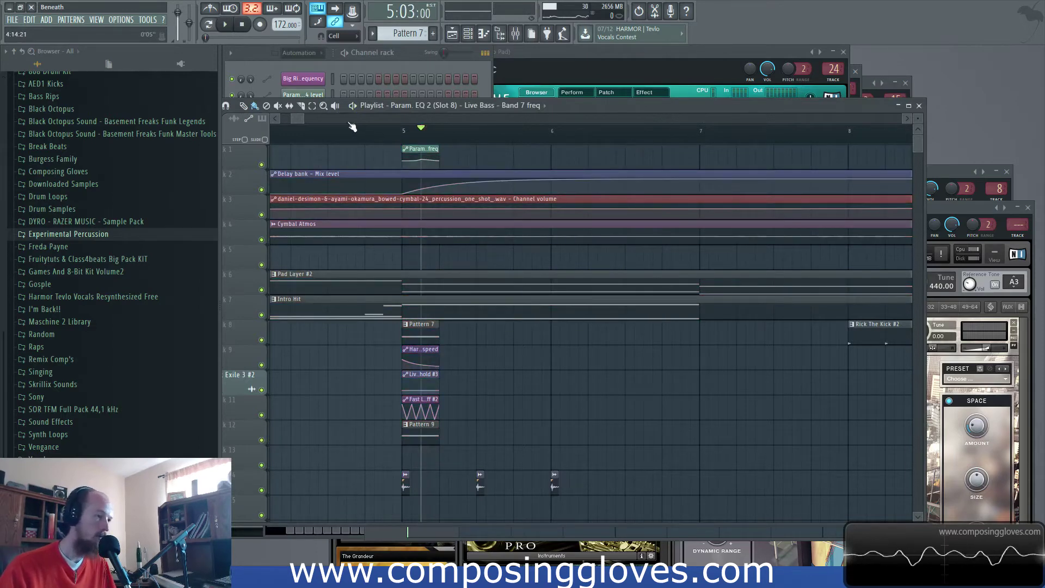
Play the intro through bar 5 and examine the notes of the bass hit's pattern clips in the piano roll
drag(293, 118, 280, 119)
key(space)
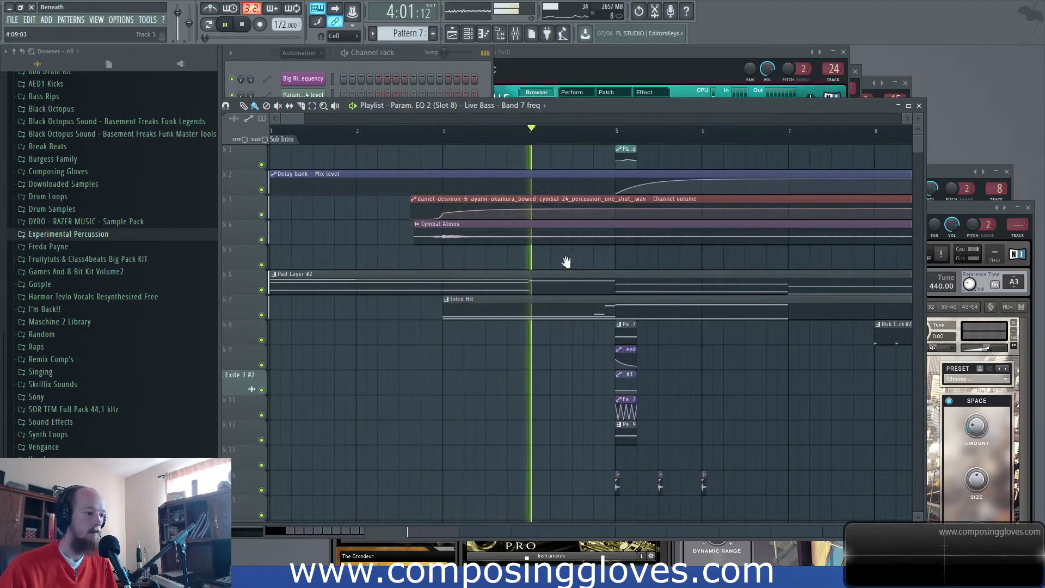
drag(512, 293, 477, 242)
key(space)
double_click(432, 283)
drag(437, 281, 427, 431)
drag(606, 50, 637, 129)
click(597, 68)
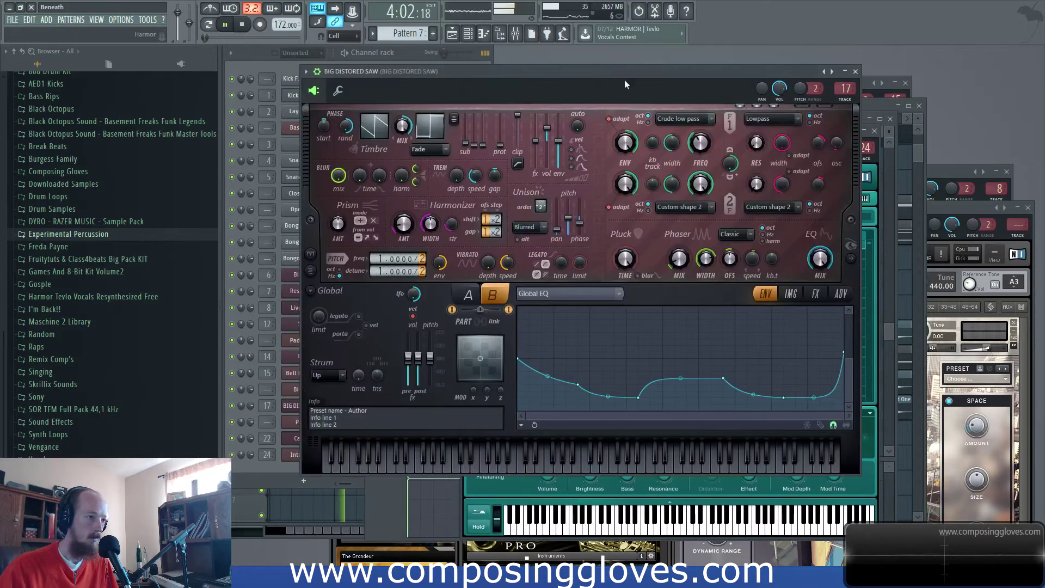
click(871, 106)
scroll(519, 231, up, 2)
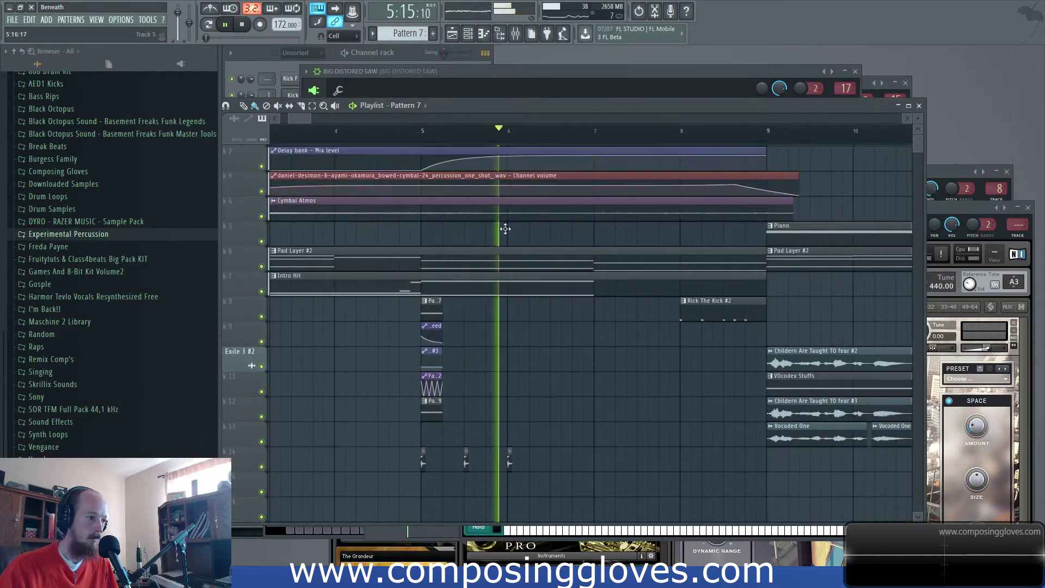
key(space)
double_click(430, 338)
drag(419, 426, 393, 274)
click(618, 89)
click(873, 107)
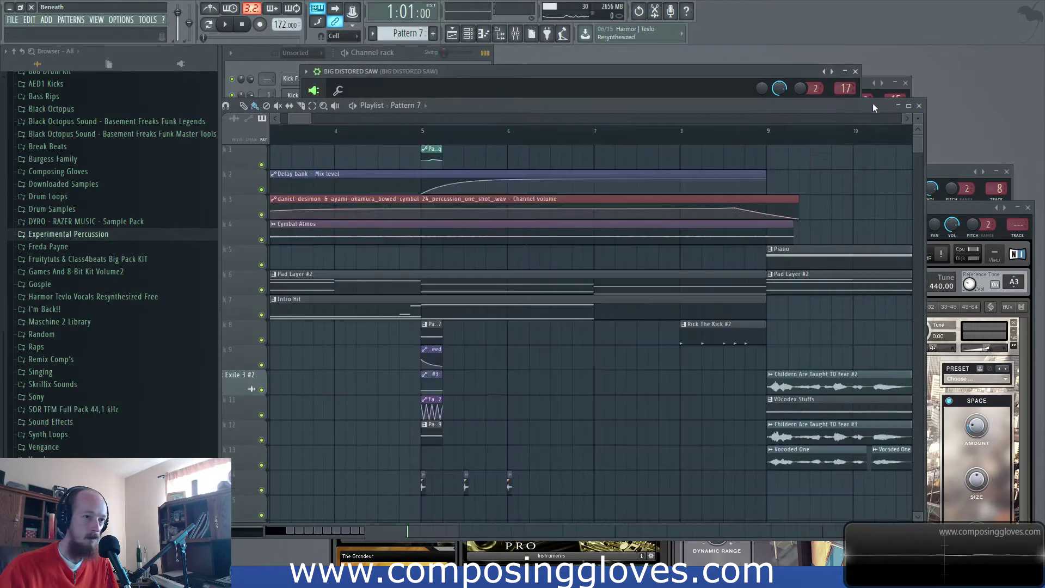
Make the Harmor Image fine speed clip at bar 5 unique and bend its curve into a steeper initial drop
scroll(425, 359, up, 4)
right_click(432, 354)
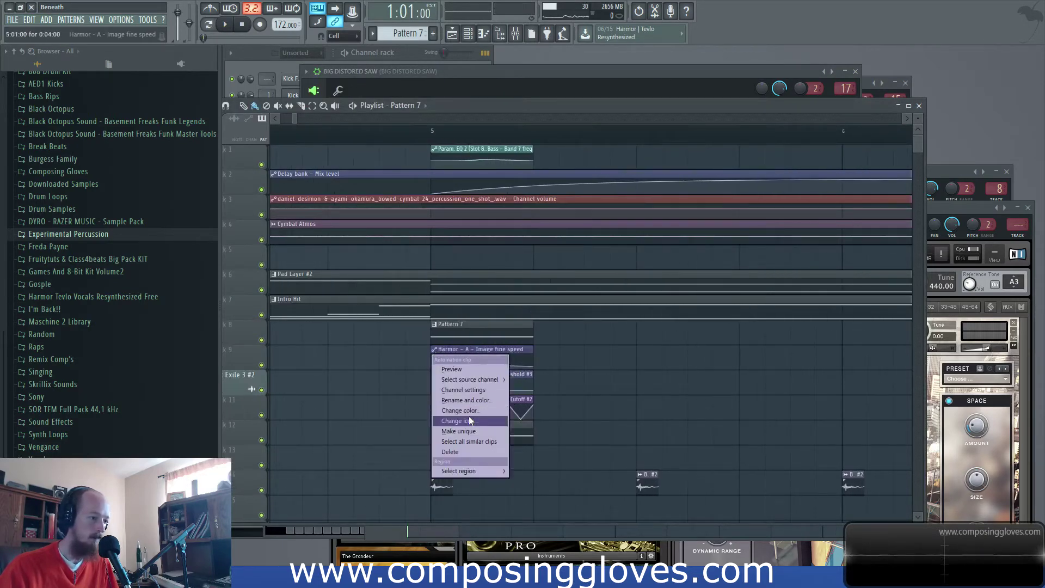
click(459, 431)
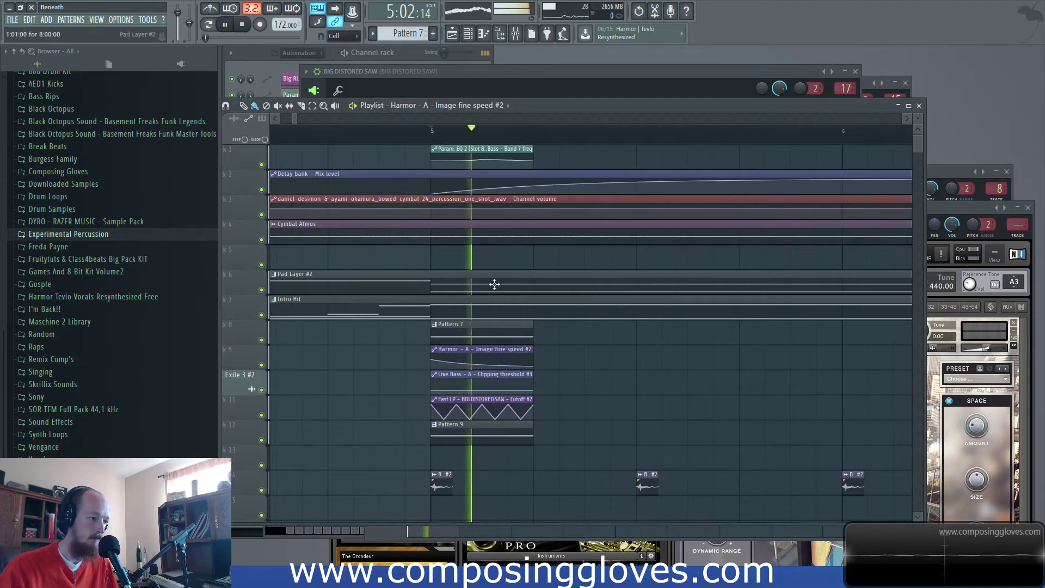
key(space)
key(space)
drag(483, 360, 443, 367)
key(space)
key(space)
key(space)
key(space)
Make the Live Bass clipping threshold clip at bar 5 unique and bend the first half of its curve downward
click(439, 378)
click(459, 456)
key(space)
key(space)
drag(456, 385, 456, 390)
Play the intro from bar 5 into bar 9 to listen to the reshaped bass hit in context
key(space)
key(space)
key(space)
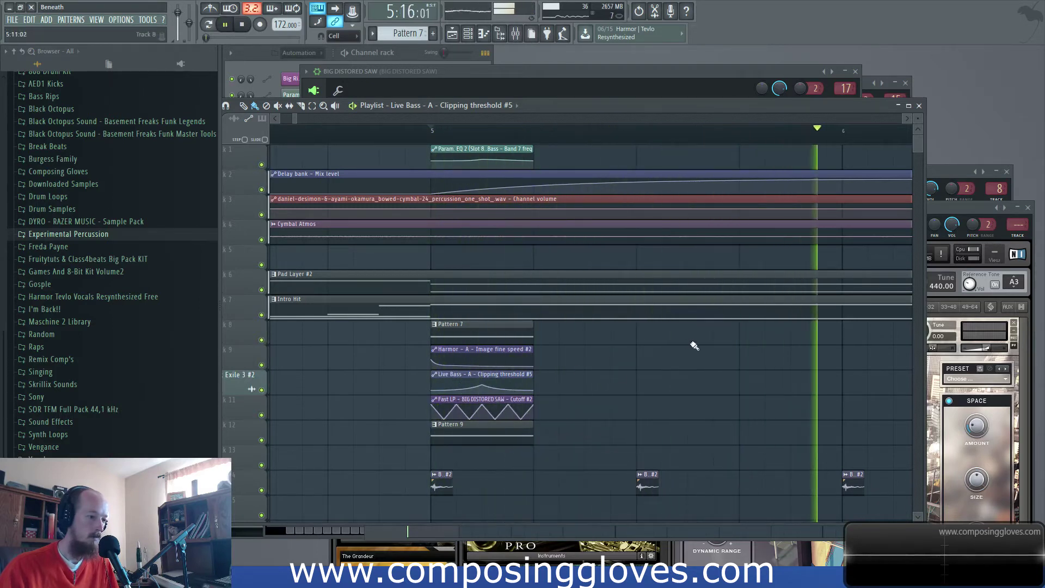
drag(644, 334, 562, 329)
key(space)
scroll(545, 365, down, 5)
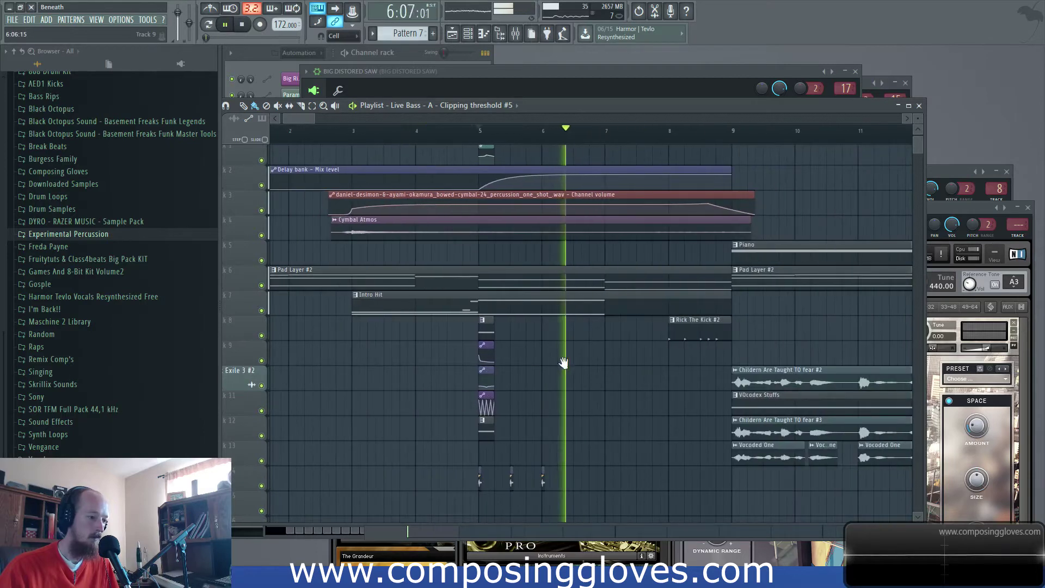
scroll(564, 363, up, 1)
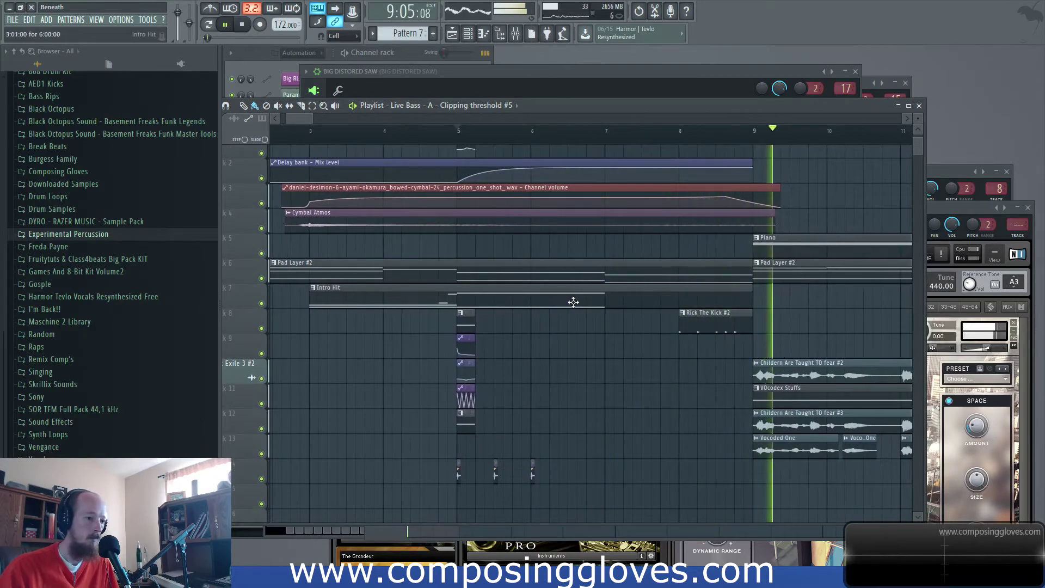
key(space)
Make the Rick The Kick #2 clip at bar 8 unique and open its kick notes in the piano roll
scroll(613, 321, down, 3)
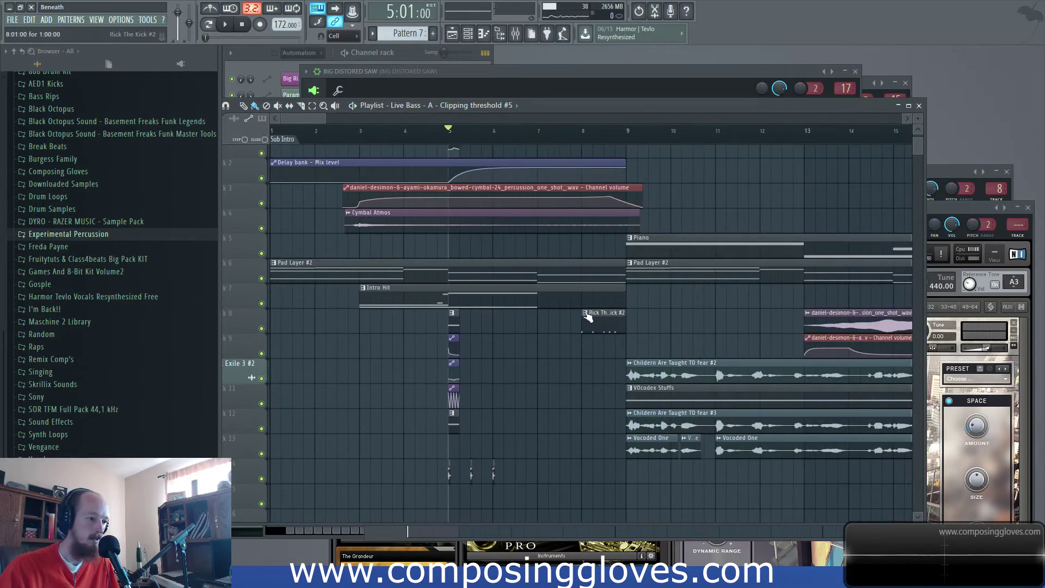
right_click(588, 317)
click(629, 385)
double_click(605, 327)
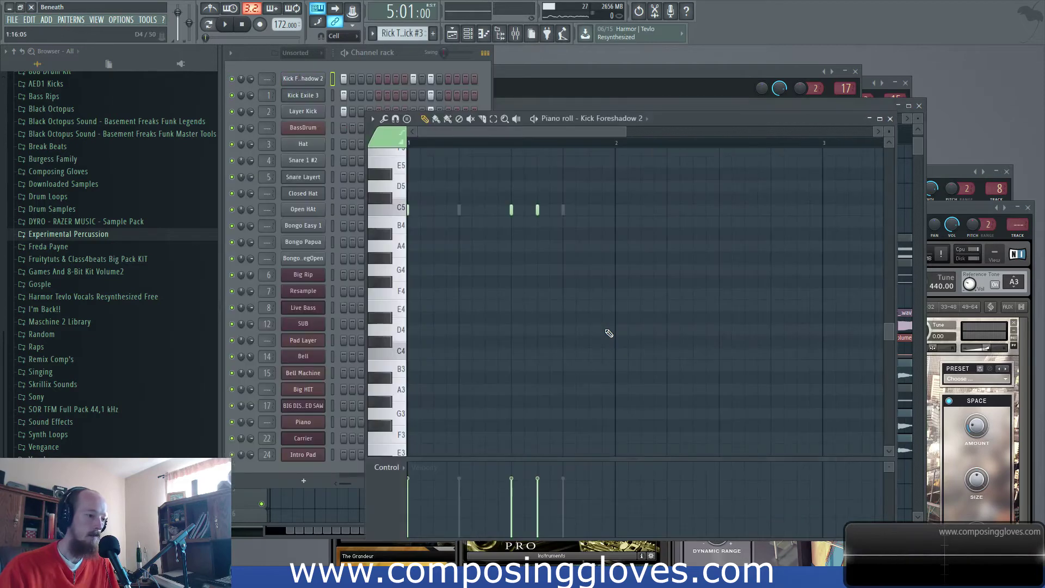
Try a shorter kick fill with Foreshadow and Exile kicks on steps 11 and 15, and Layer Kick on 11, 14 and 16
click(363, 54)
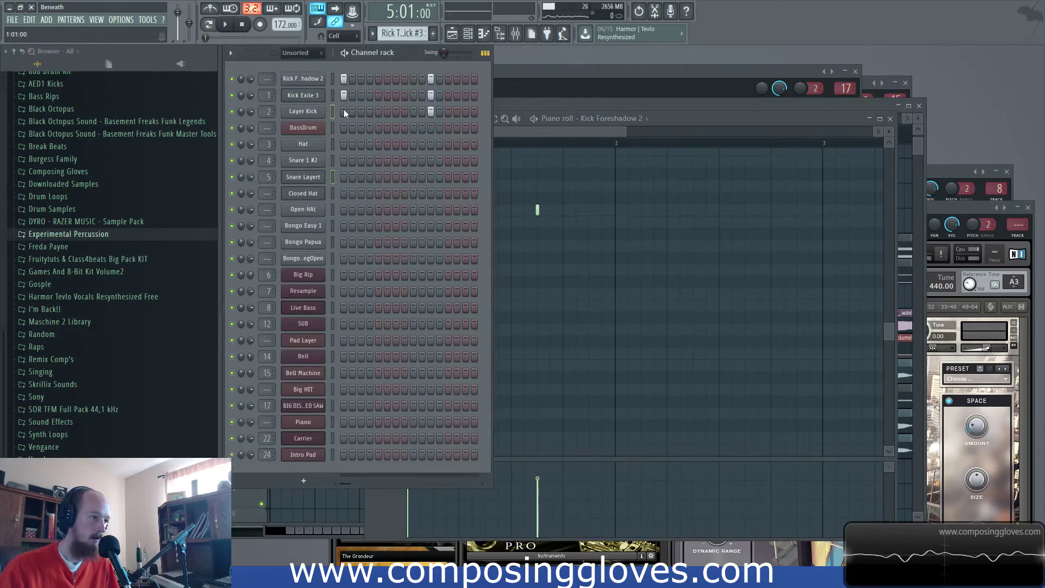
click(465, 80)
click(474, 111)
click(466, 95)
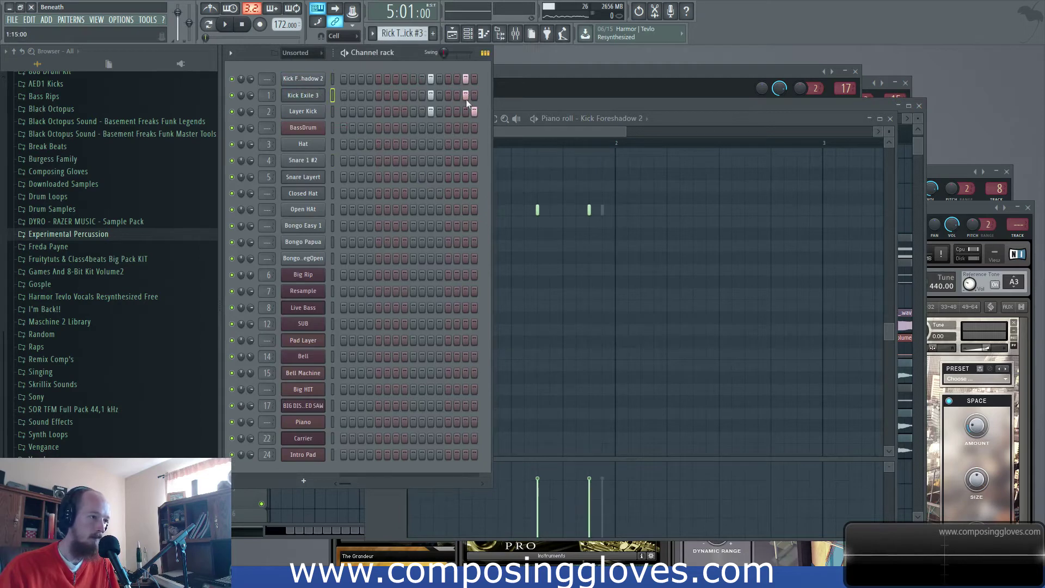
click(456, 111)
key(space)
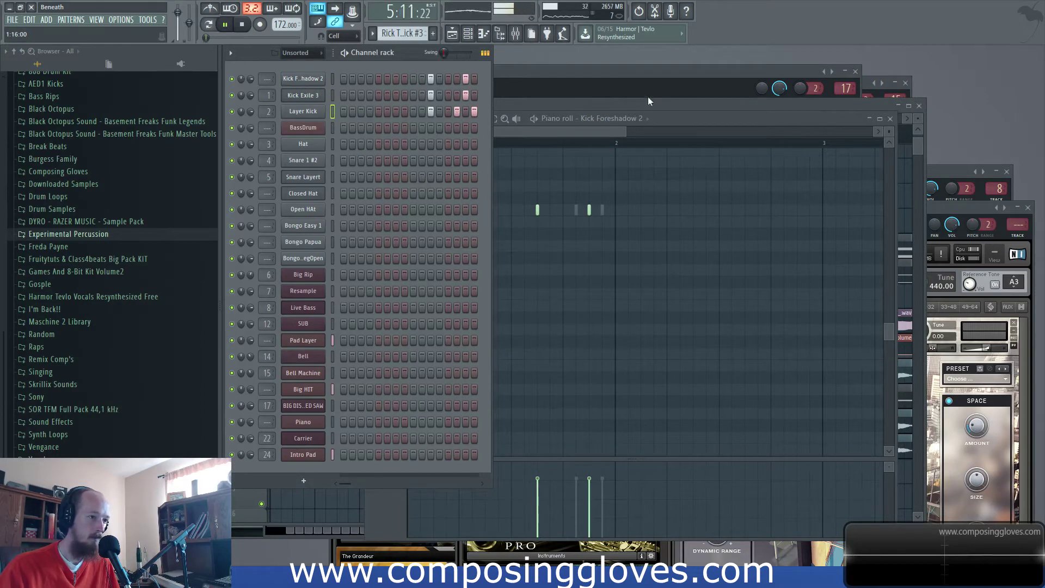
key(F5)
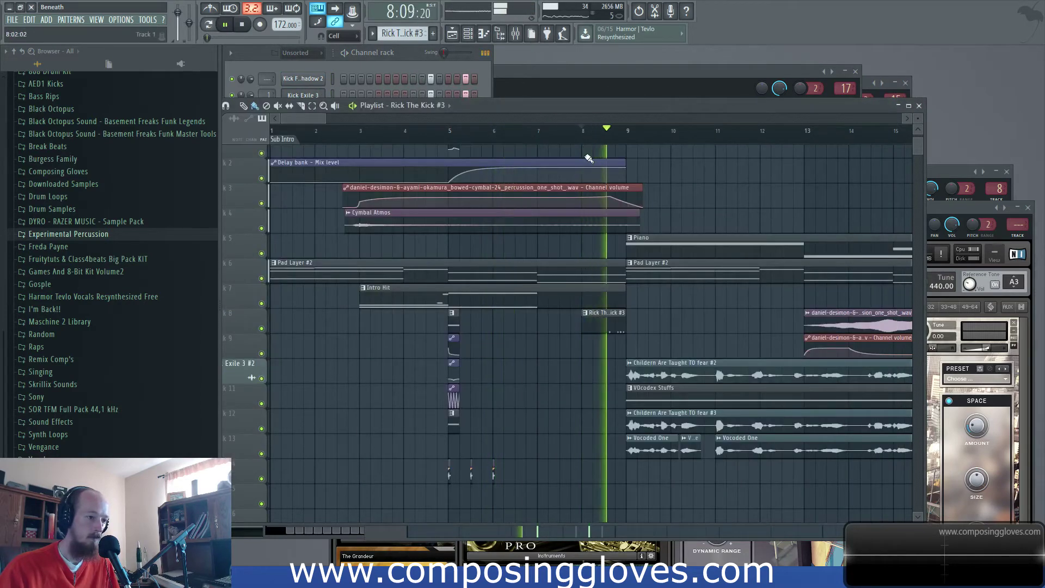
key(space)
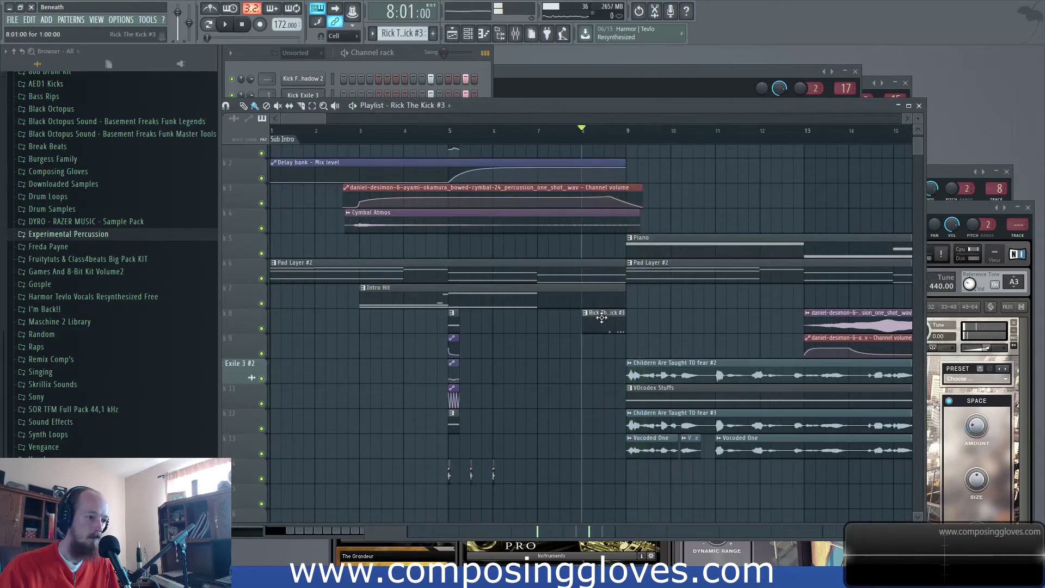
Remove the Rick The Kick #3 clip from bar 8 and play the transition into the vocal section
double_click(602, 318)
click(586, 83)
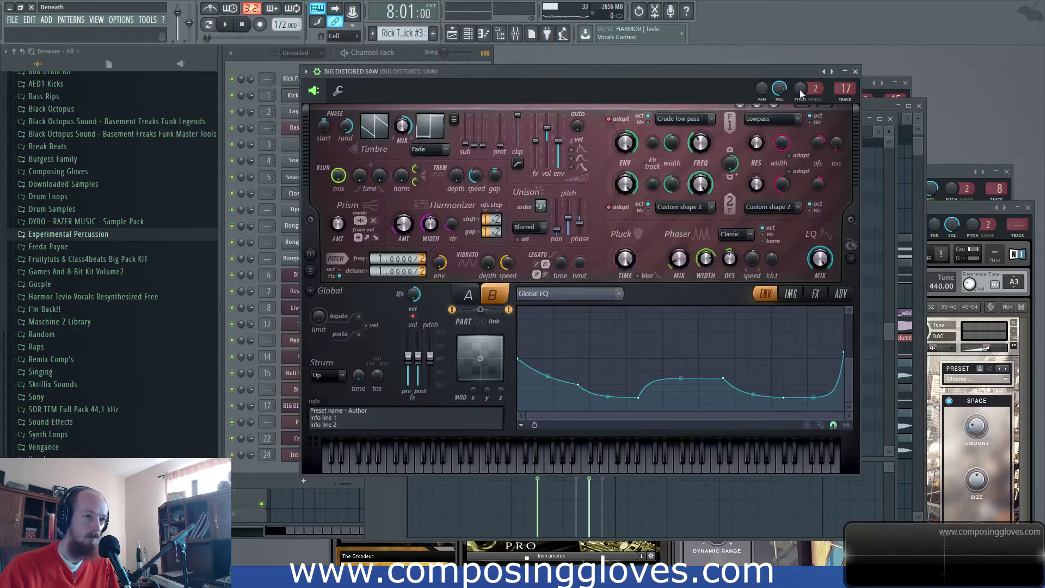
click(877, 103)
key(space)
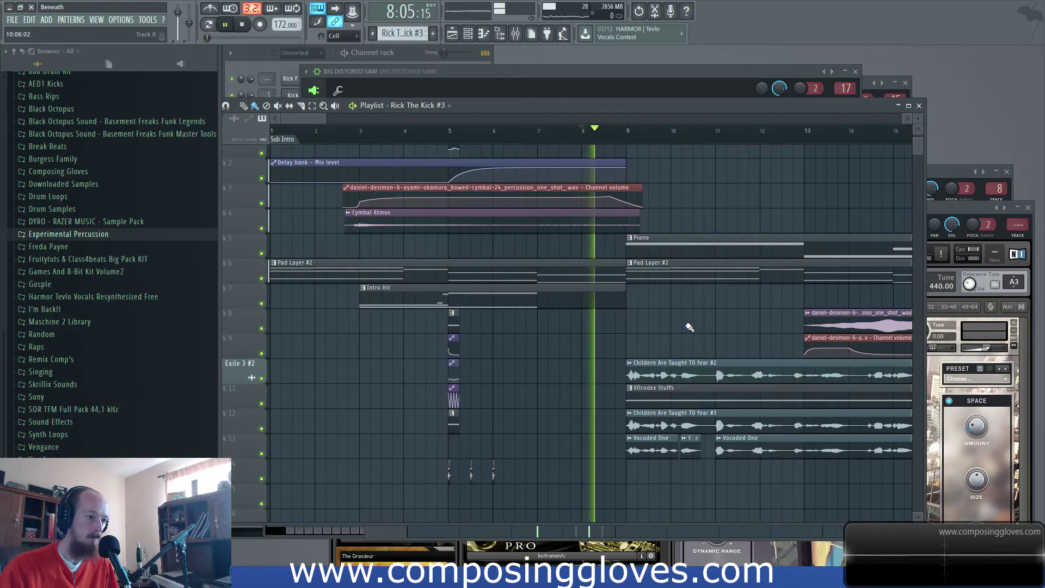
drag(705, 323, 682, 300)
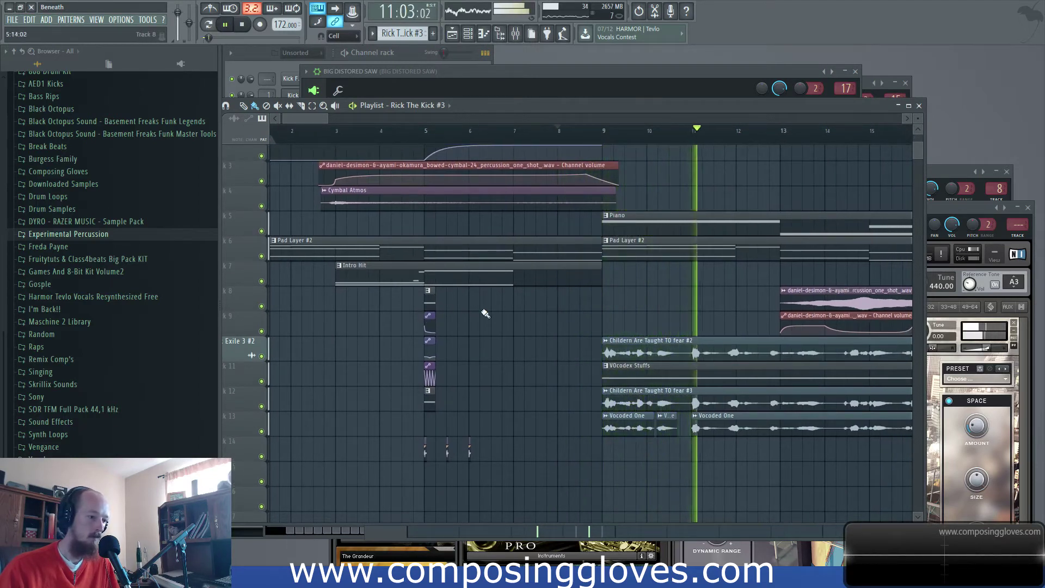
drag(634, 290, 497, 240)
drag(573, 274, 539, 243)
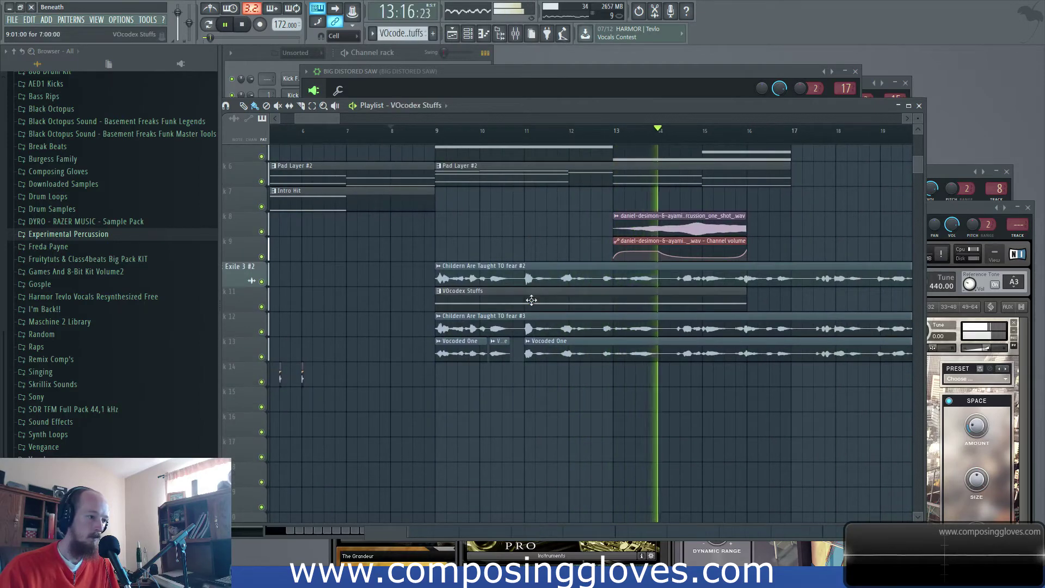
Examine the VOcodex Stuffs pattern's Carrier notes in the piano roll while playing the vocal section from bar 9
double_click(450, 304)
key(space)
scroll(440, 288, down, 3)
drag(524, 129, 315, 168)
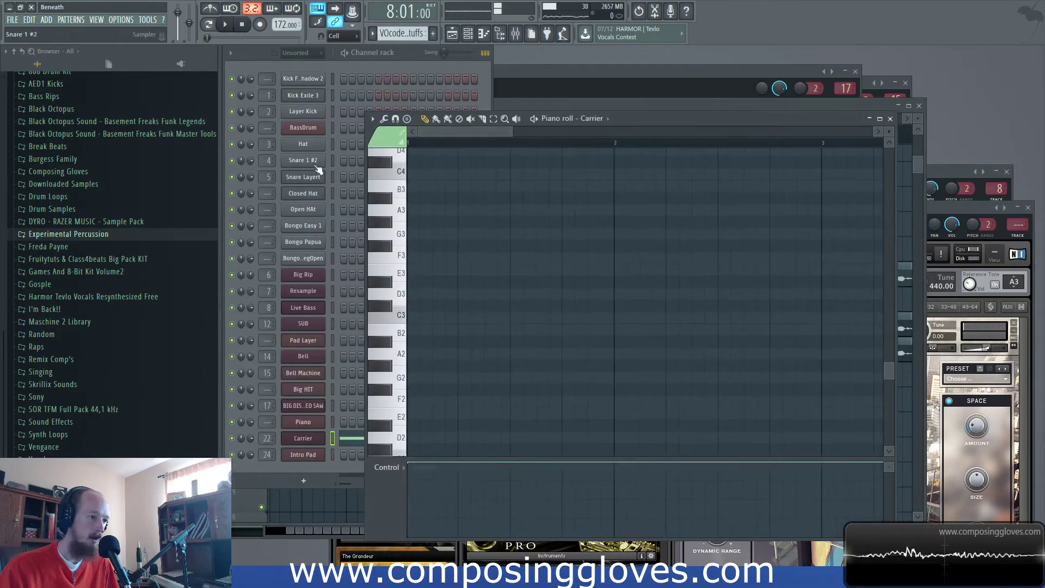
click(868, 107)
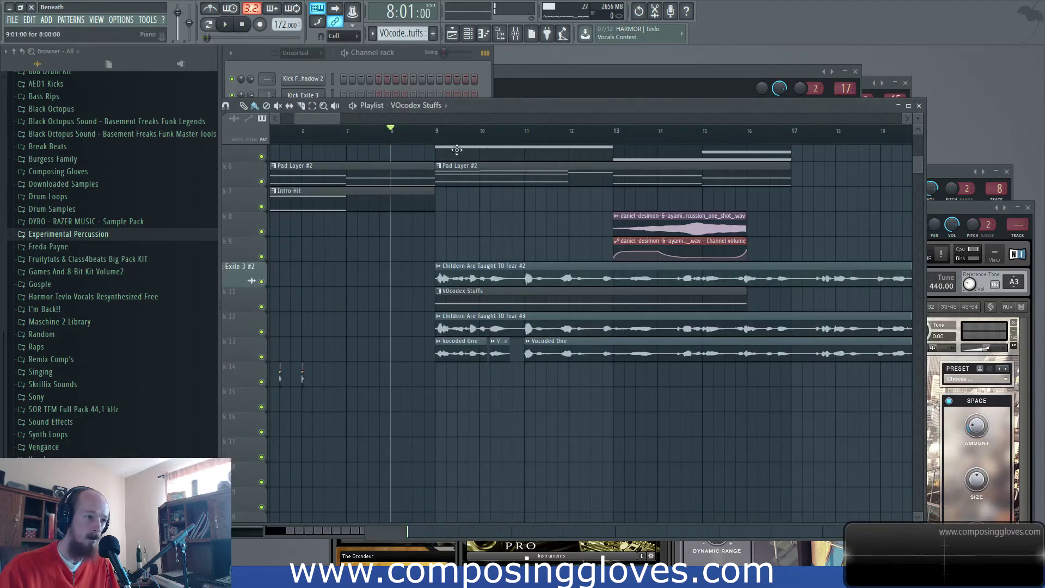
double_click(529, 299)
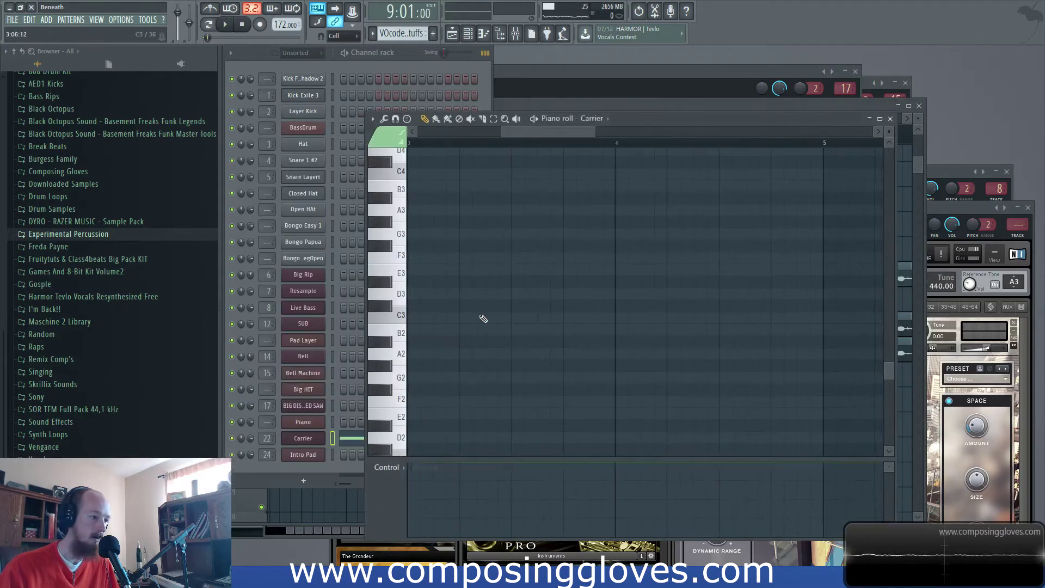
scroll(544, 328, down, 2)
scroll(471, 396, down, 2)
drag(434, 379, 408, 240)
key(space)
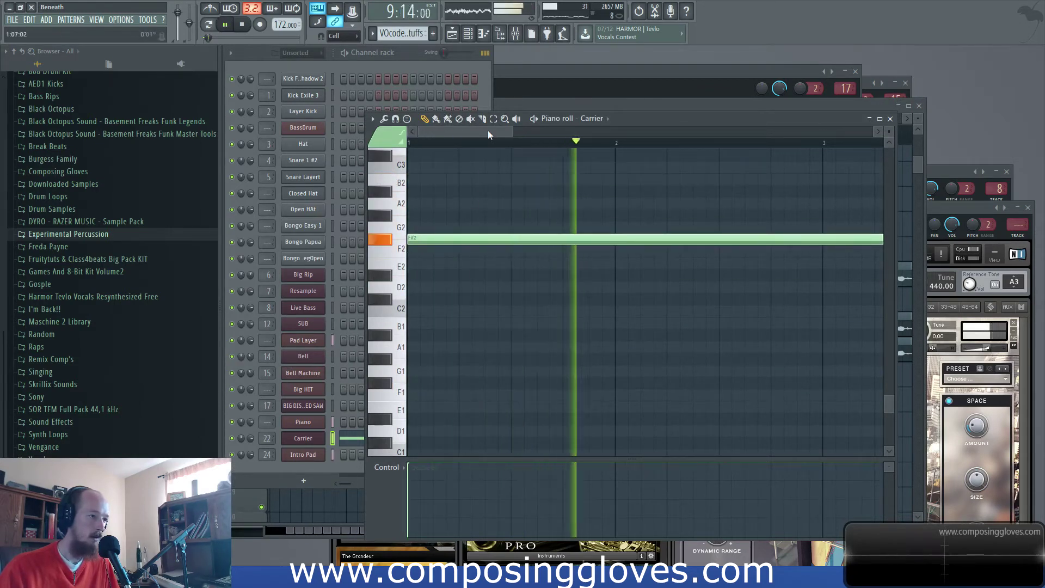
click(667, 101)
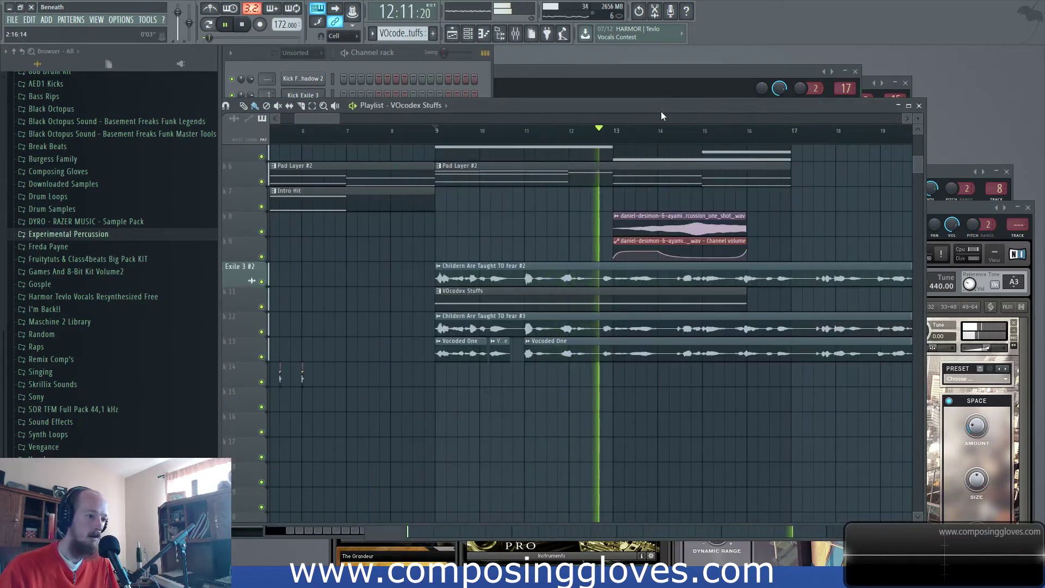
Open the Vocodex and Fruity Parametric EQ 2 effects on the Vocodex mixer track and nudge EQ band 6 slightly upward
mouse_move(698, 258)
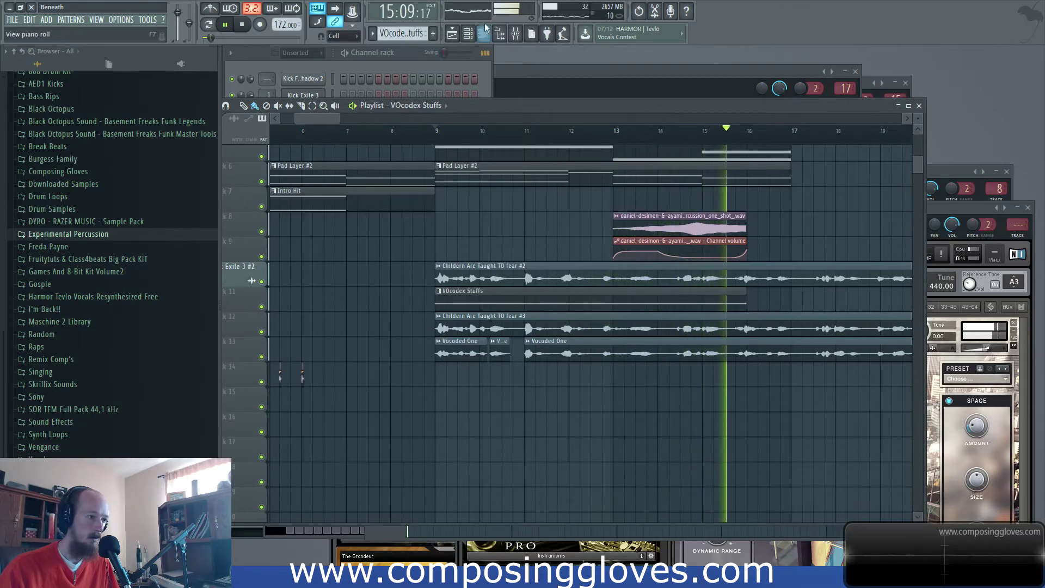
click(517, 34)
click(521, 362)
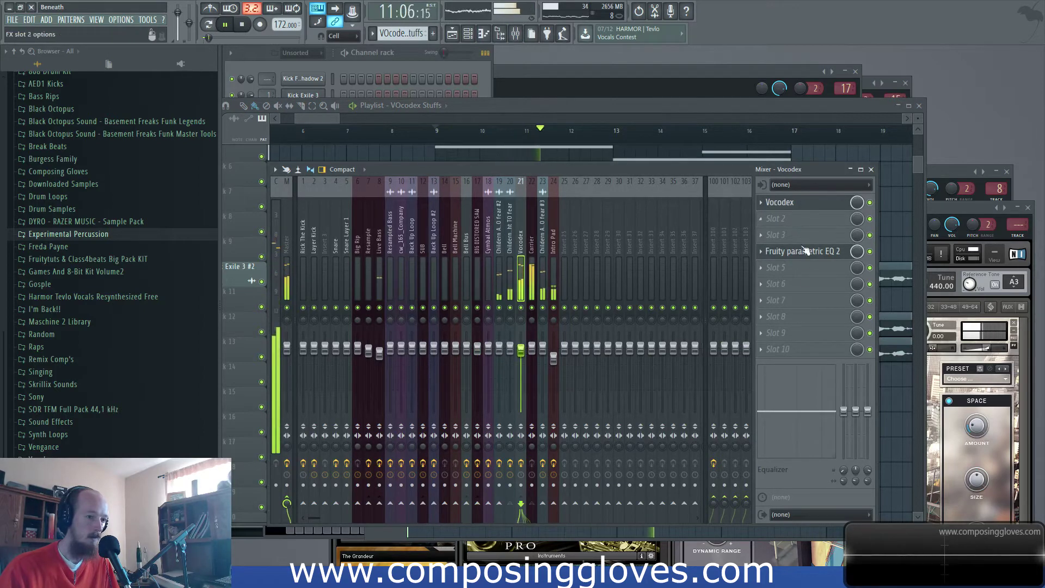
click(779, 202)
click(802, 251)
mouse_move(494, 290)
mouse_down()
mouse_move(497, 300)
mouse_move(493, 288)
mouse_up()
key(space)
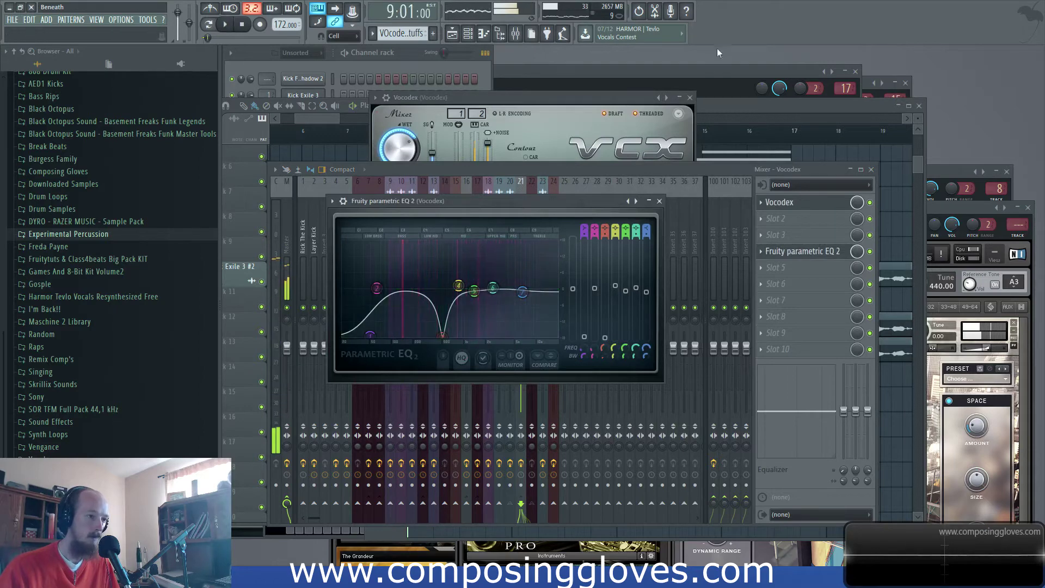
Open the Pad Layer instrument used by the Pad Layer #2 pattern and route it to mixer track 25
click(726, 107)
click(602, 99)
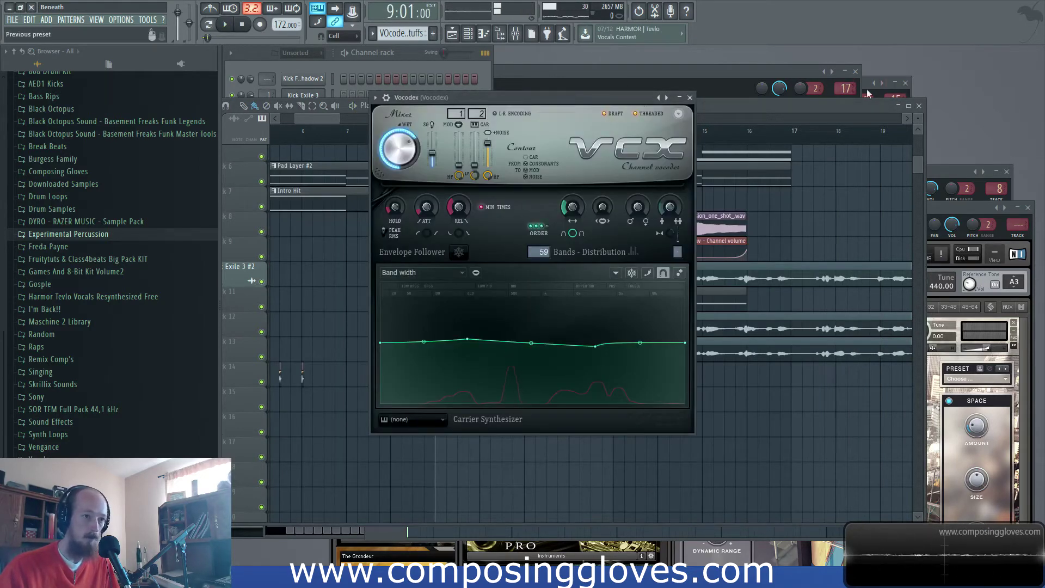
click(856, 107)
scroll(522, 231, up, 3)
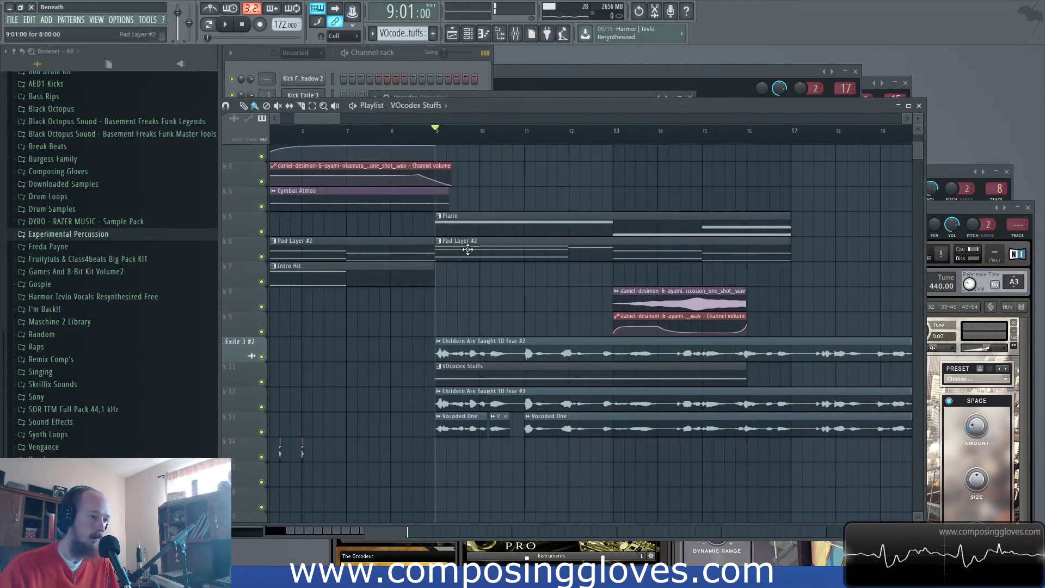
double_click(468, 249)
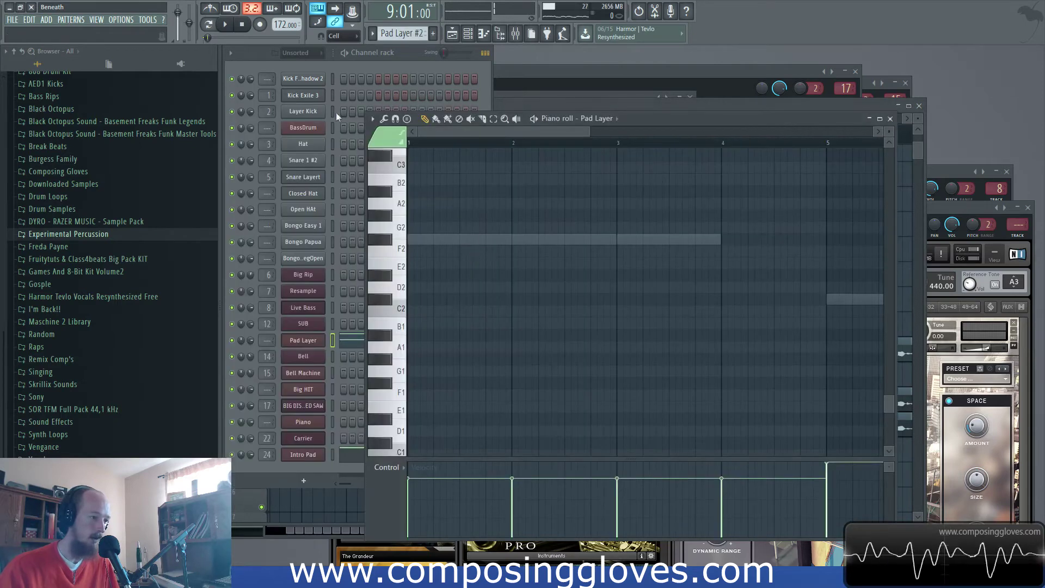
click(306, 344)
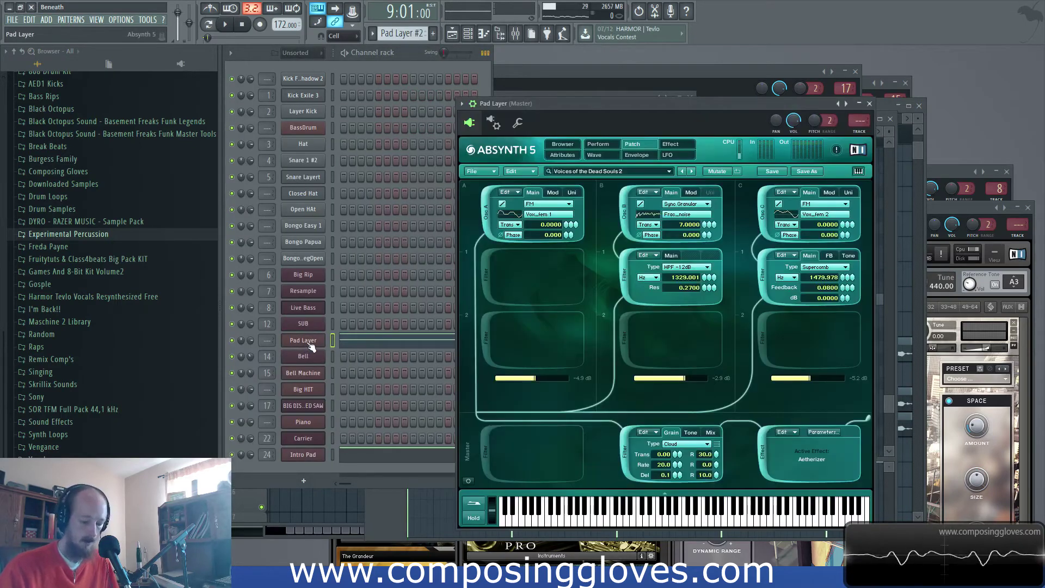
key(ctrl+l)
Insert Fruity Parametric EQ 2 in slot 1 of the Pad Layer mixer track and cut the mids with bands 4 to 6 during playback
click(795, 202)
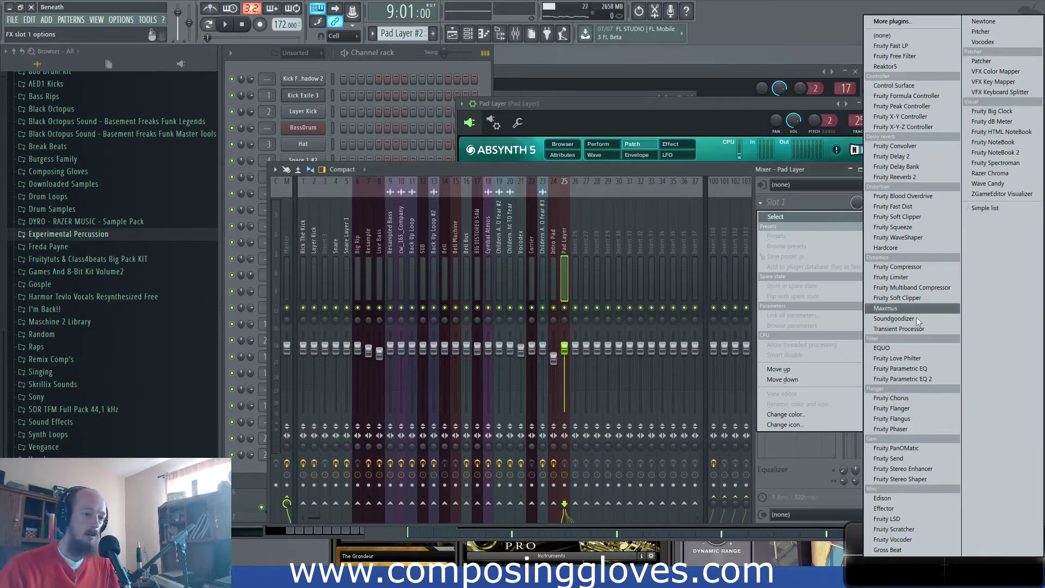
click(938, 375)
key(space)
drag(425, 248, 423, 251)
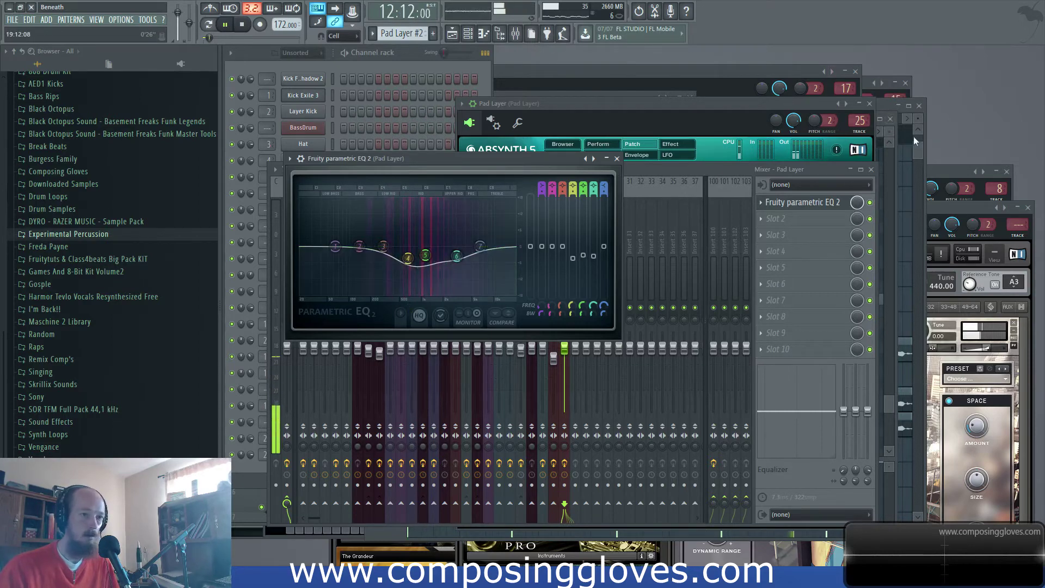
Open the bowed-cymbal sample from bar 13 and insert another Fruity Parametric EQ 2 in slot 6 of its Cymbal Atmos mixer track
click(913, 136)
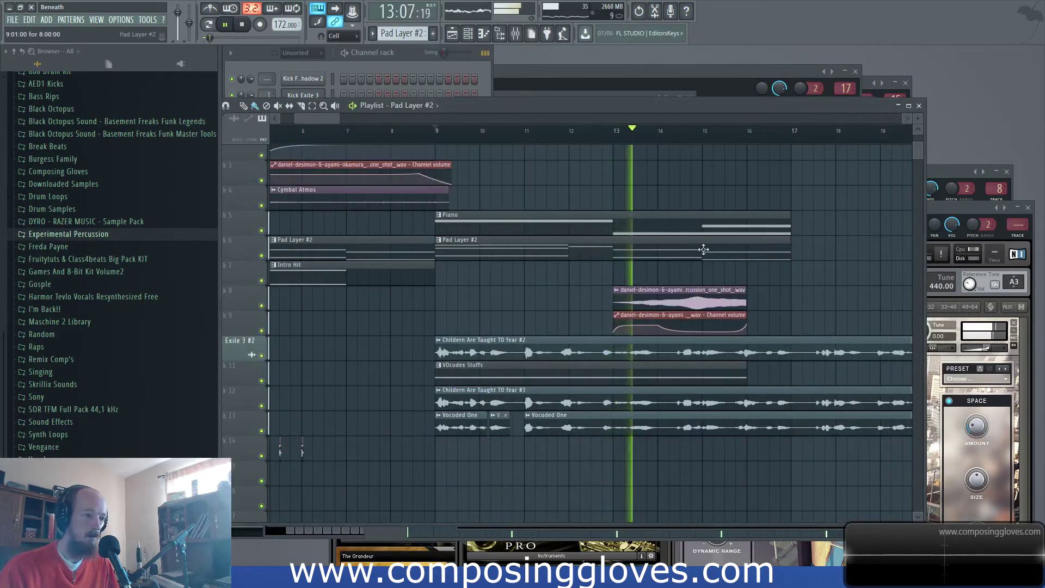
key(space)
double_click(700, 300)
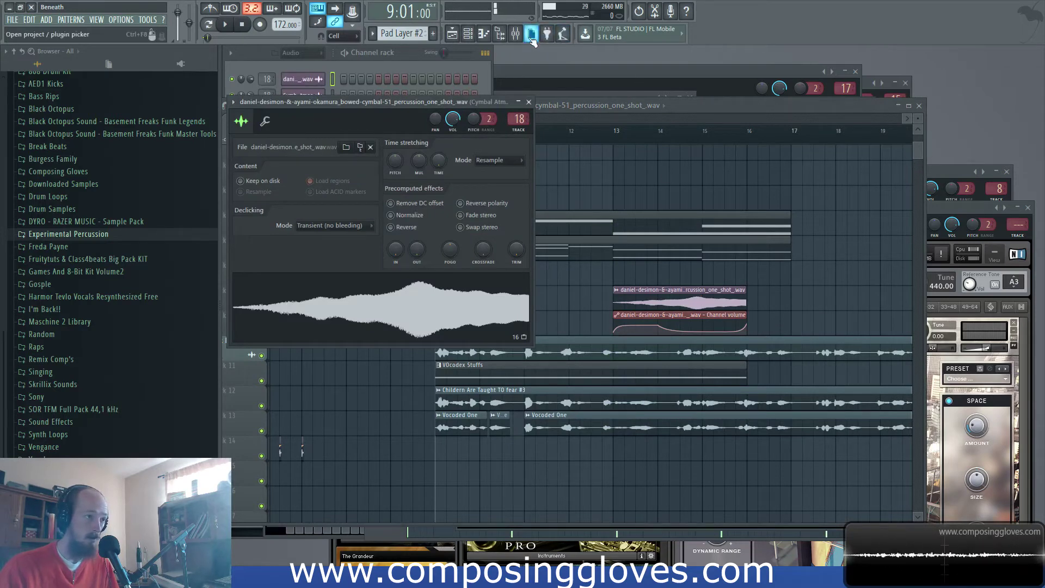
click(515, 34)
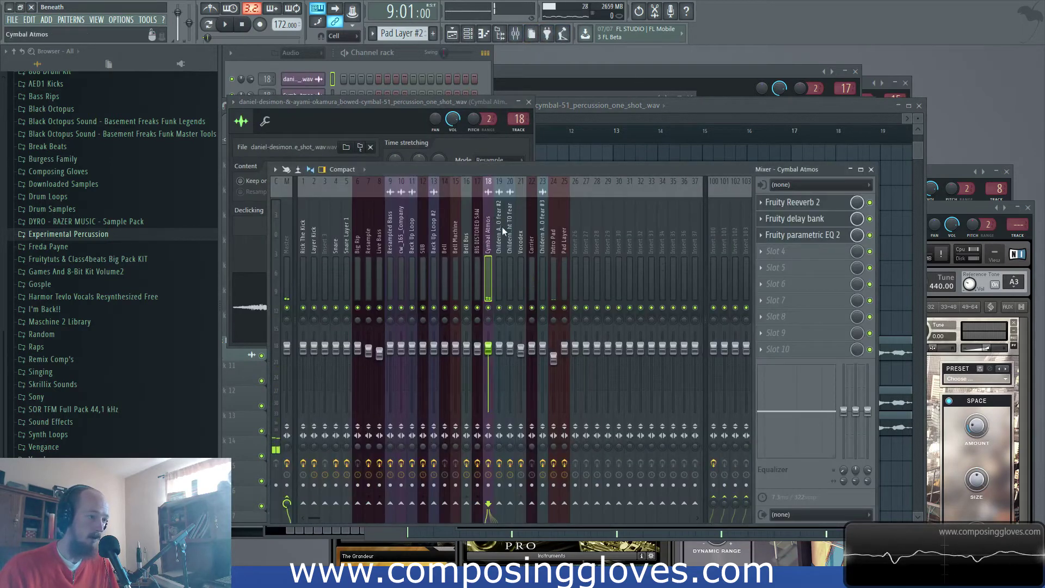
click(775, 282)
click(901, 382)
Cut the cymbal's mids with EQ bands 4 to 6 during playback, placing band 6 at about -4.3 dB and 3897 Hz
drag(417, 232, 417, 255)
key(space)
drag(441, 232, 445, 238)
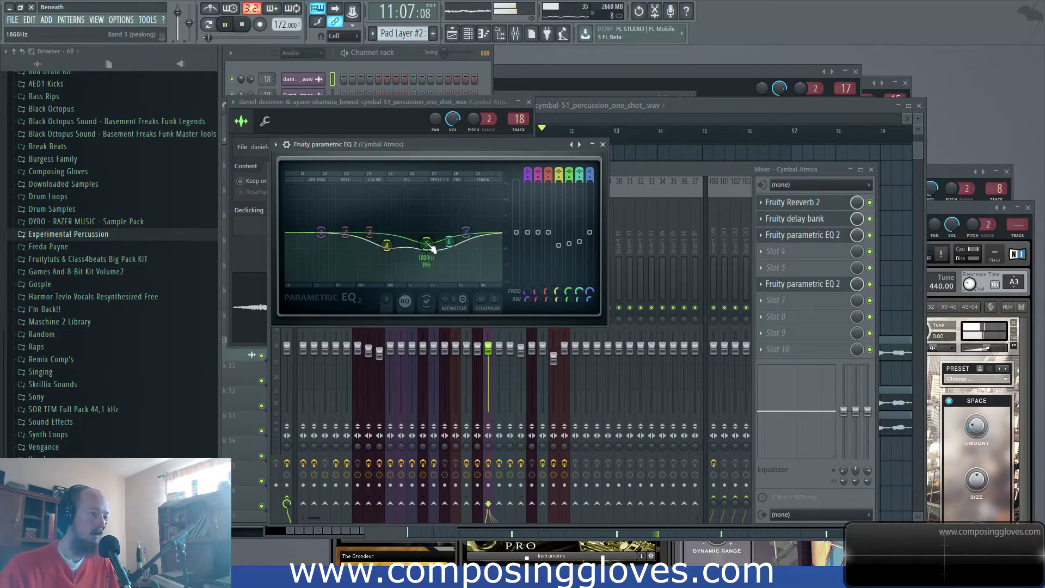
drag(425, 248, 420, 248)
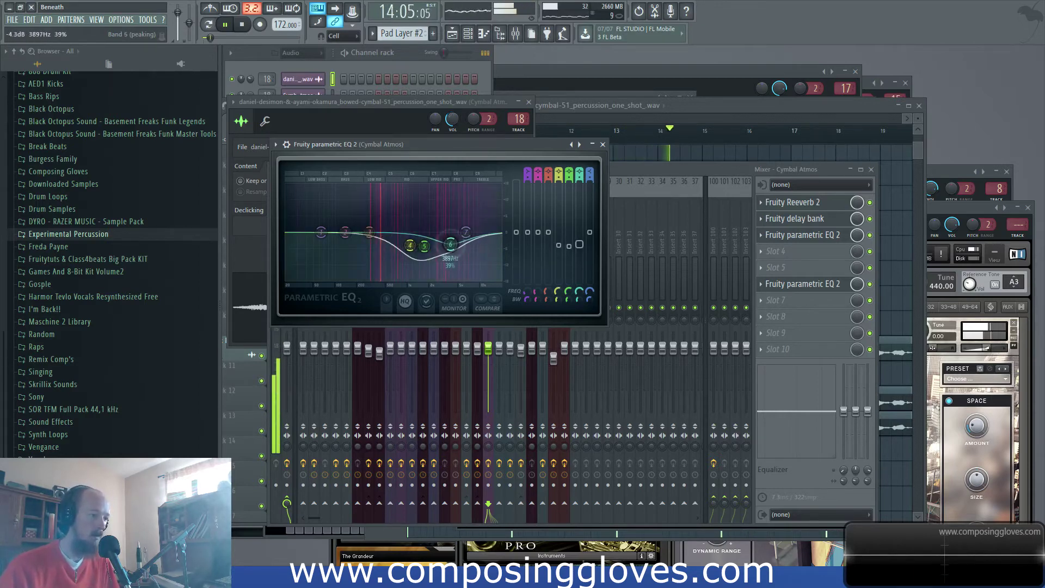
Shift band 5 of the Cymbal Atmos parametric EQ slightly higher in frequency and return to the playlist
drag(438, 244, 436, 244)
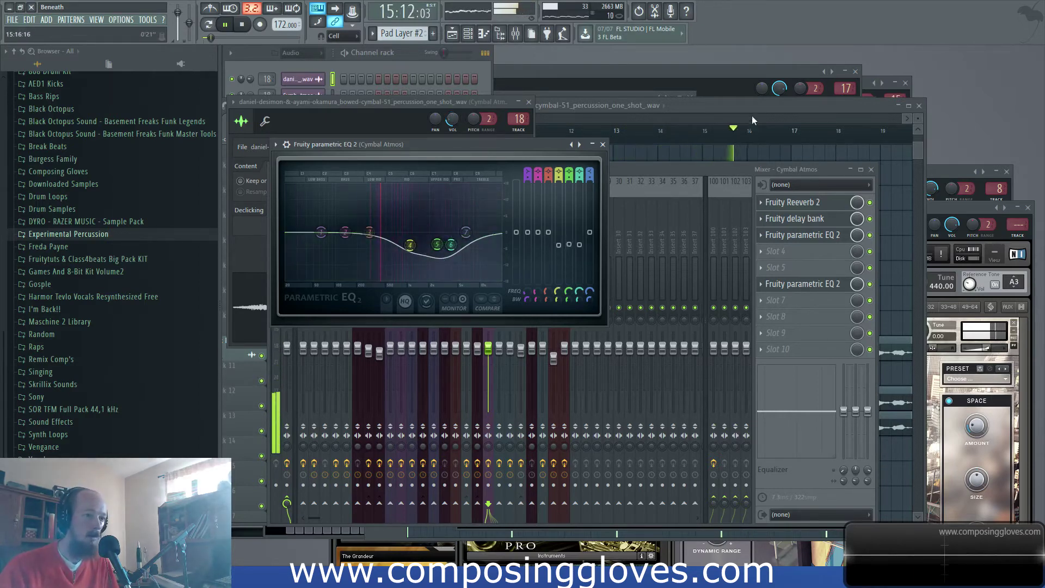
drag(677, 106, 702, 151)
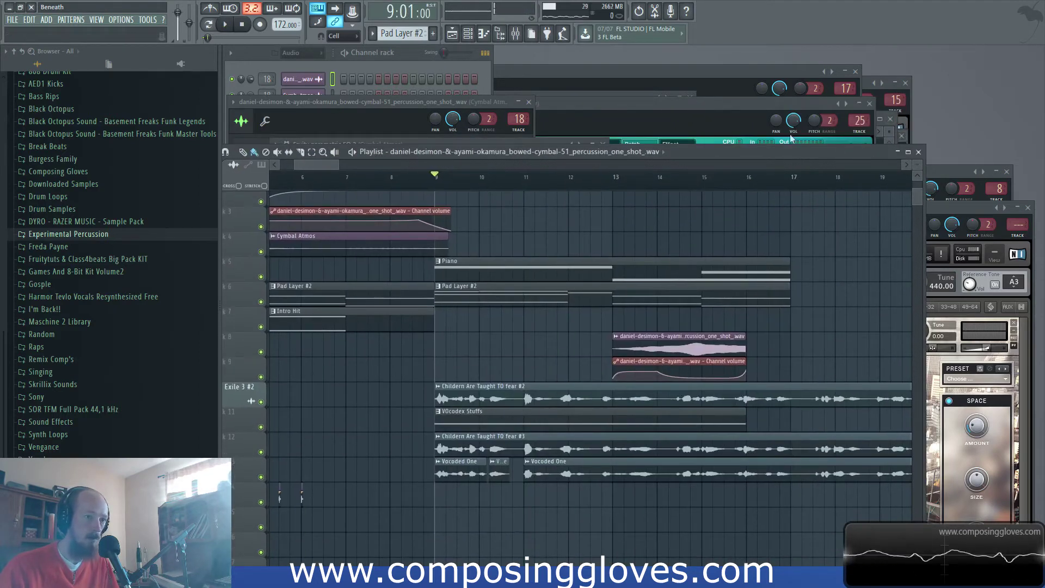
Check the Pad Layer's piano roll and Absynth 5 patch, and play the arrangement from bar 9
click(890, 135)
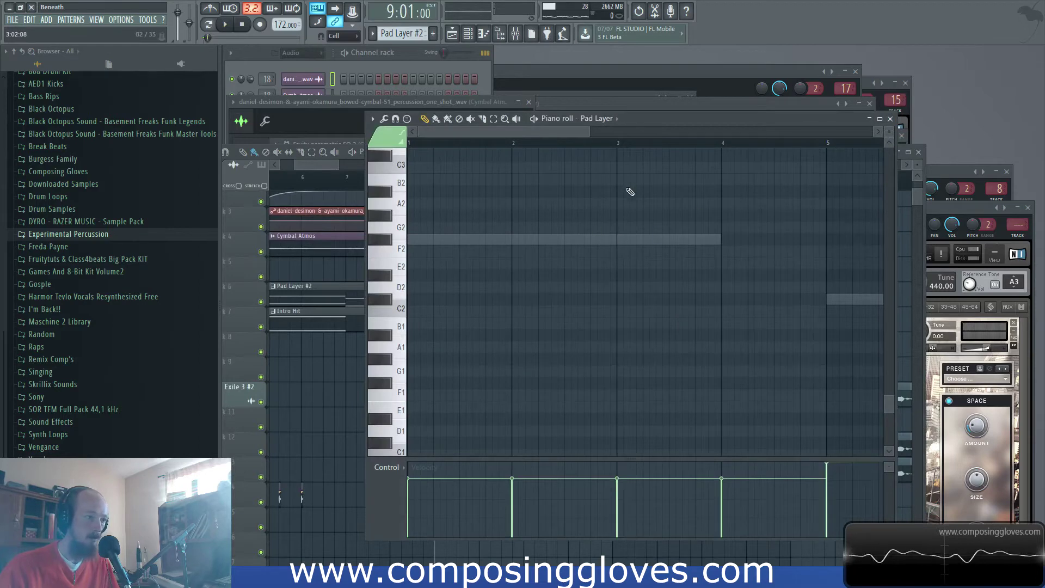
scroll(630, 192, up, 4)
click(649, 104)
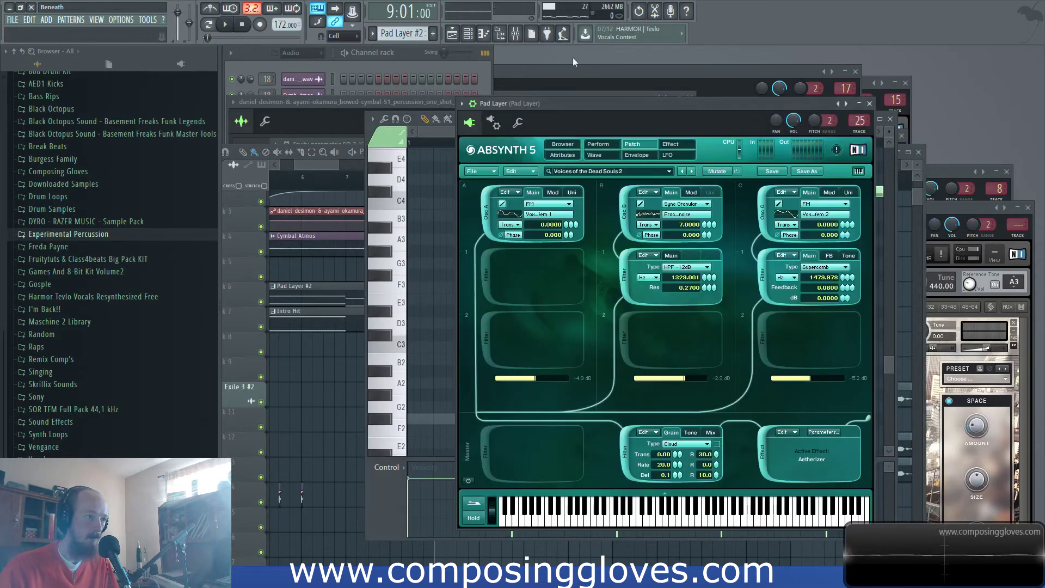
click(475, 40)
key(space)
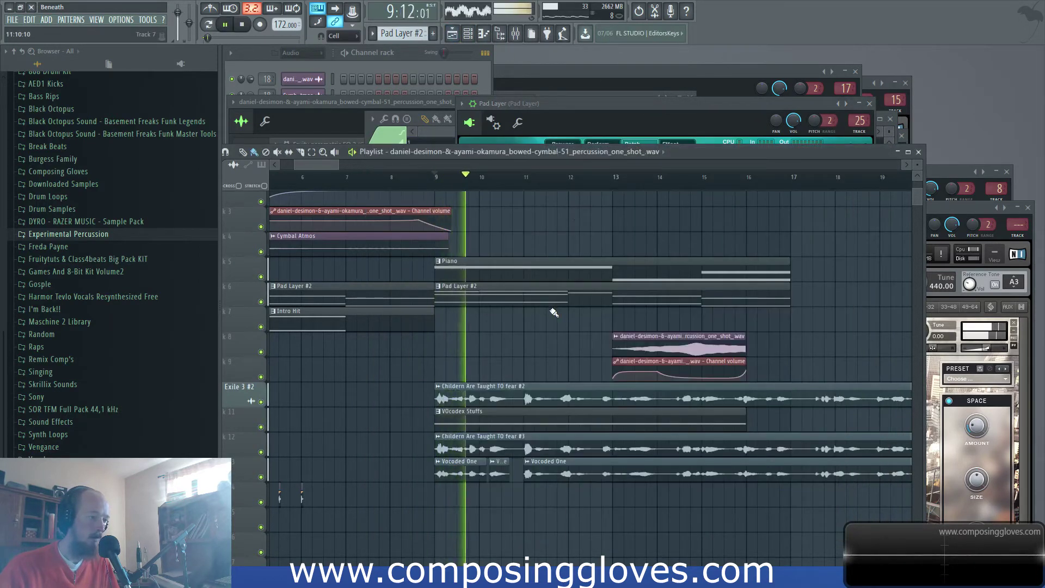
key(space)
key(space)
Reset the pitch shift of the "Childern Are Taught TO fear #2" vocal clip, close its settings and stop playback
click(507, 401)
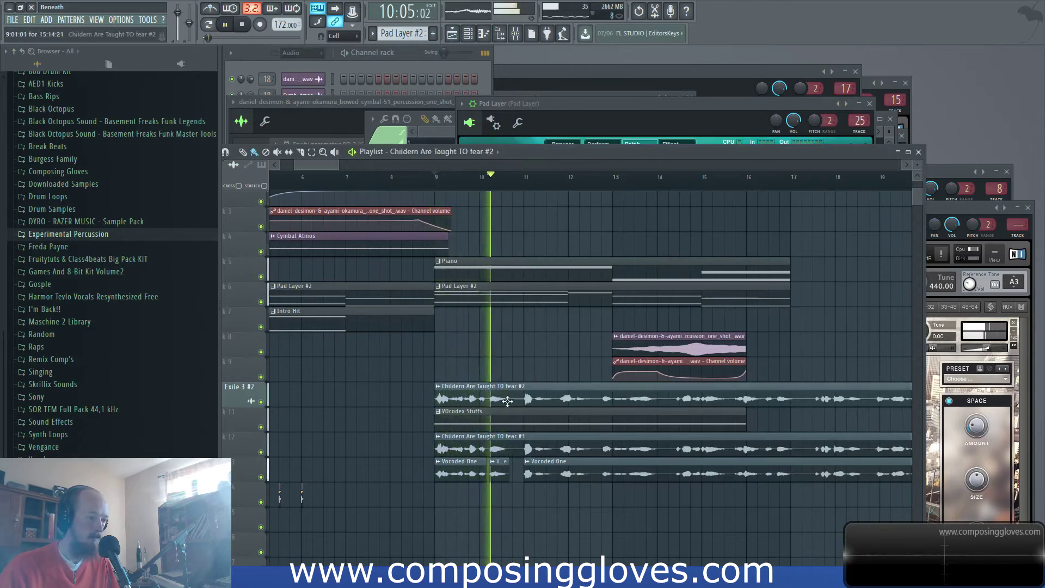
double_click(508, 401)
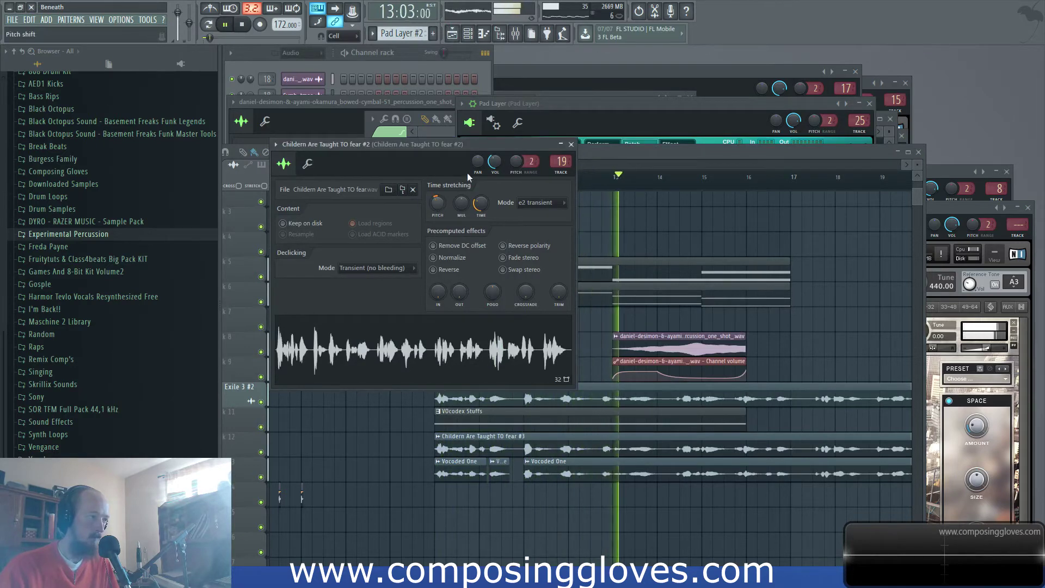
click(571, 145)
key(space)
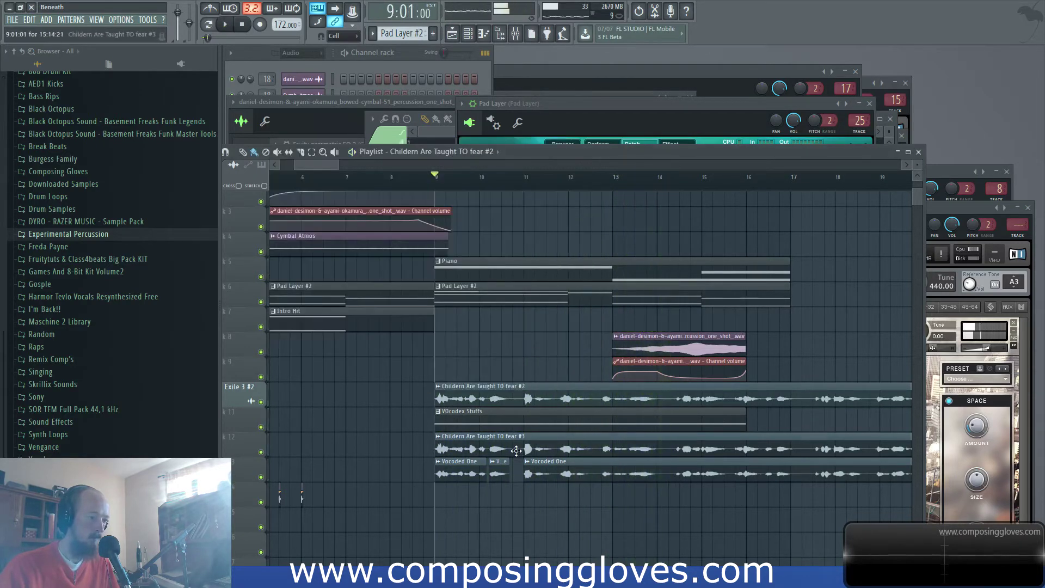
Reset the pitch shift of the Vocoded One clip and play the section from bar 9
double_click(516, 445)
double_click(465, 459)
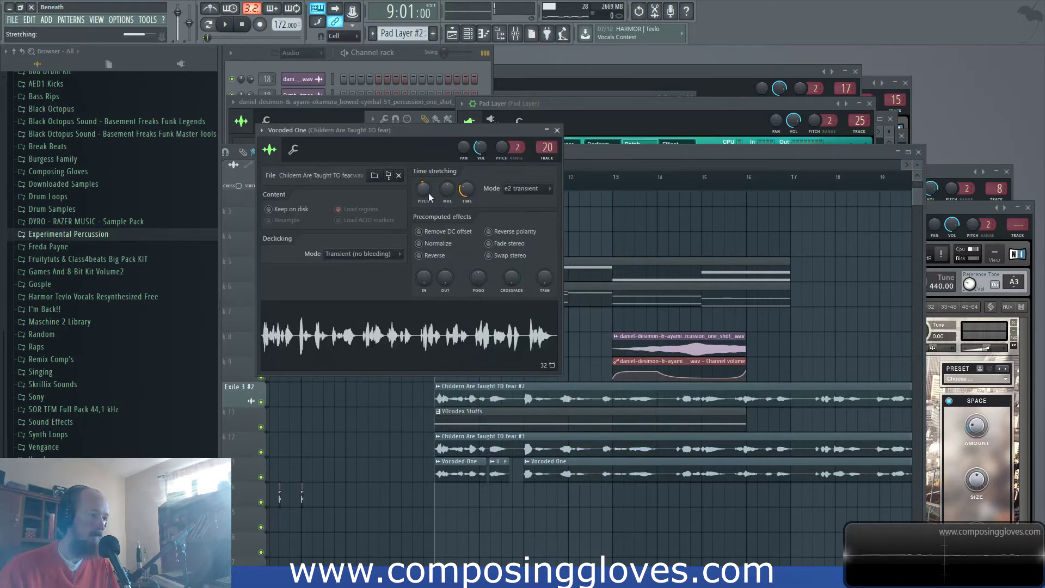
key(space)
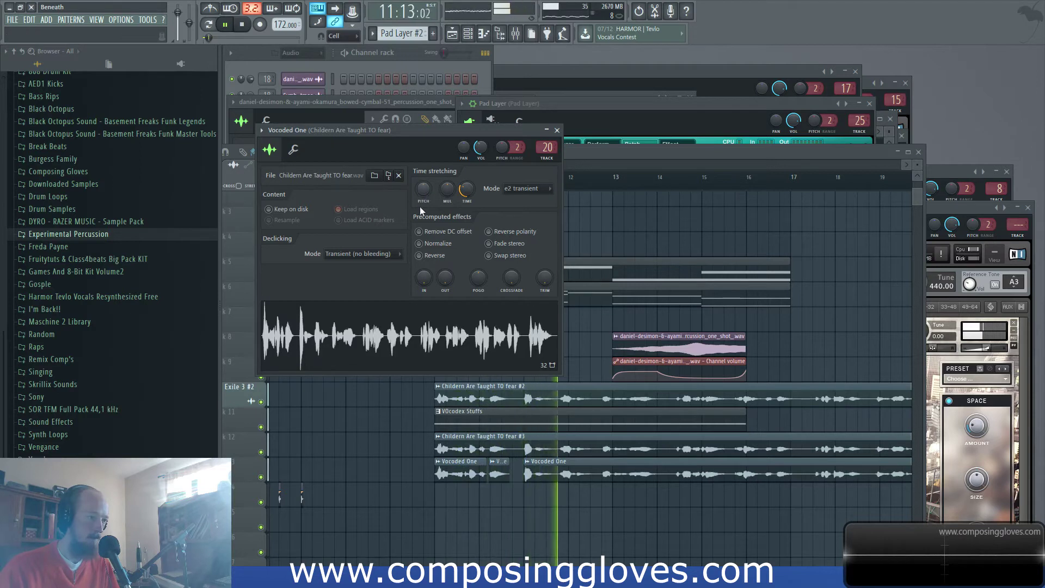
key(space)
Place the Carrier note of the VOcodex Stuffs pattern on F#2 and play it with the vocals
click(611, 273)
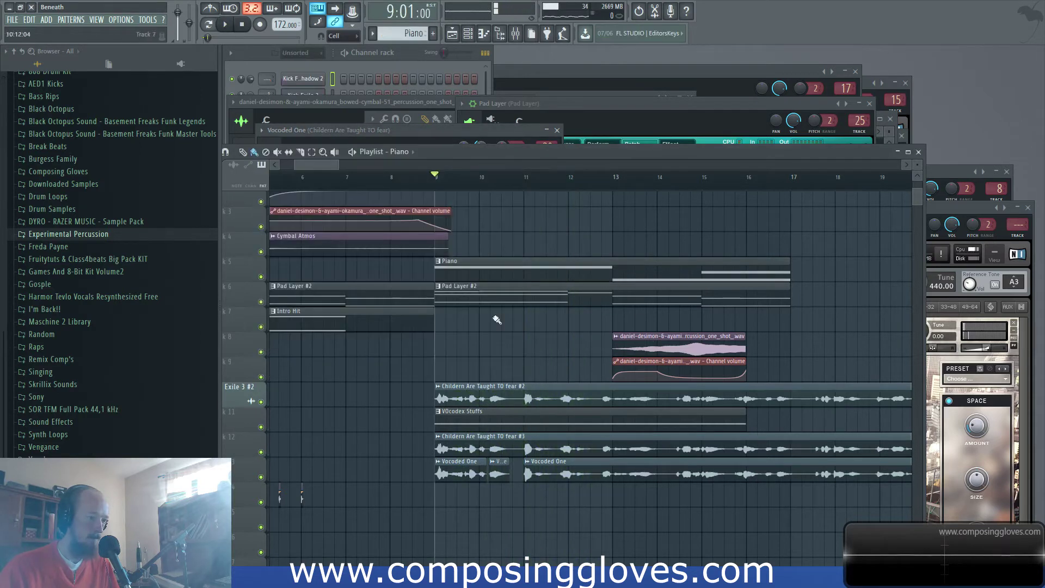
scroll(540, 394, up, 2)
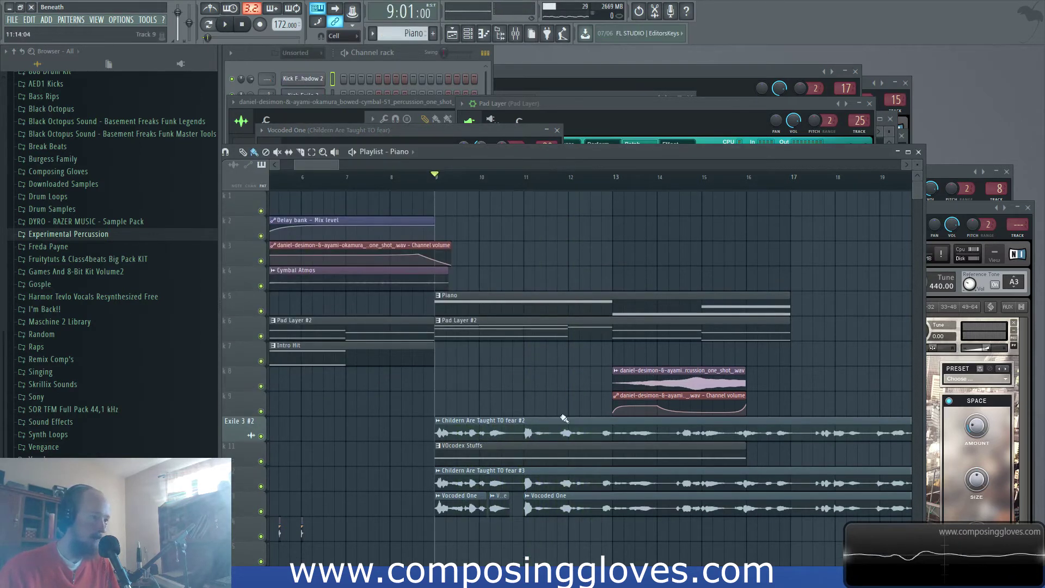
scroll(491, 390, down, 2)
double_click(511, 414)
scroll(498, 408, down, 5)
drag(459, 222, 429, 372)
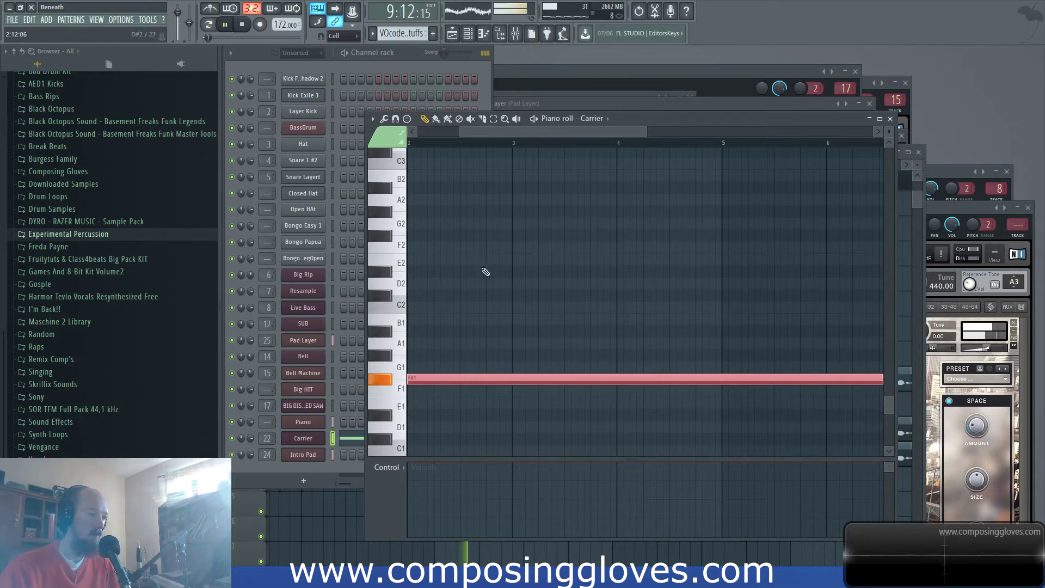
drag(431, 381, 423, 236)
key(space)
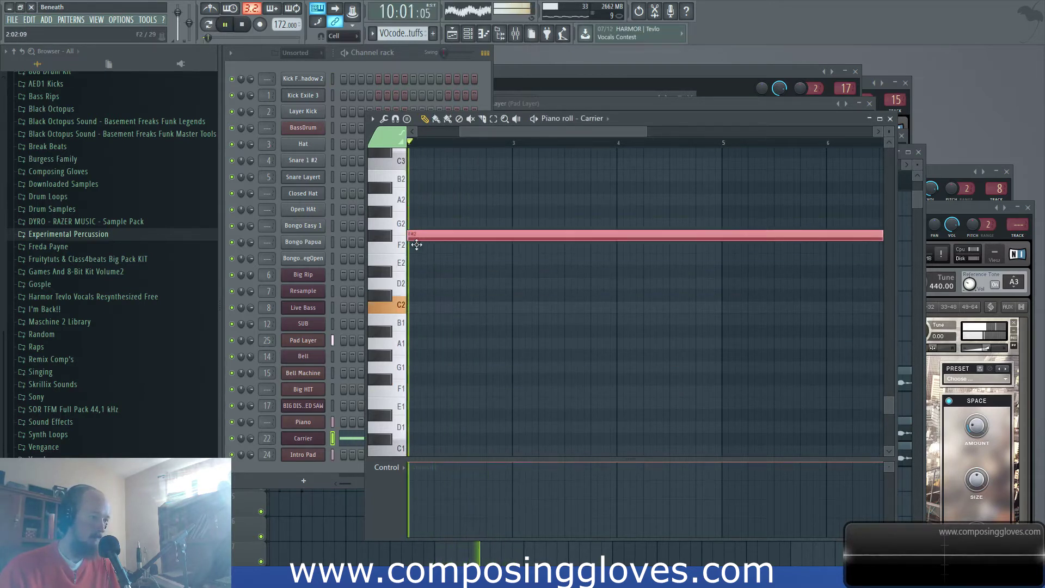
Compare the vocal clip settings during playback and raise the Vocoded One channel volume slightly
click(717, 107)
click(919, 198)
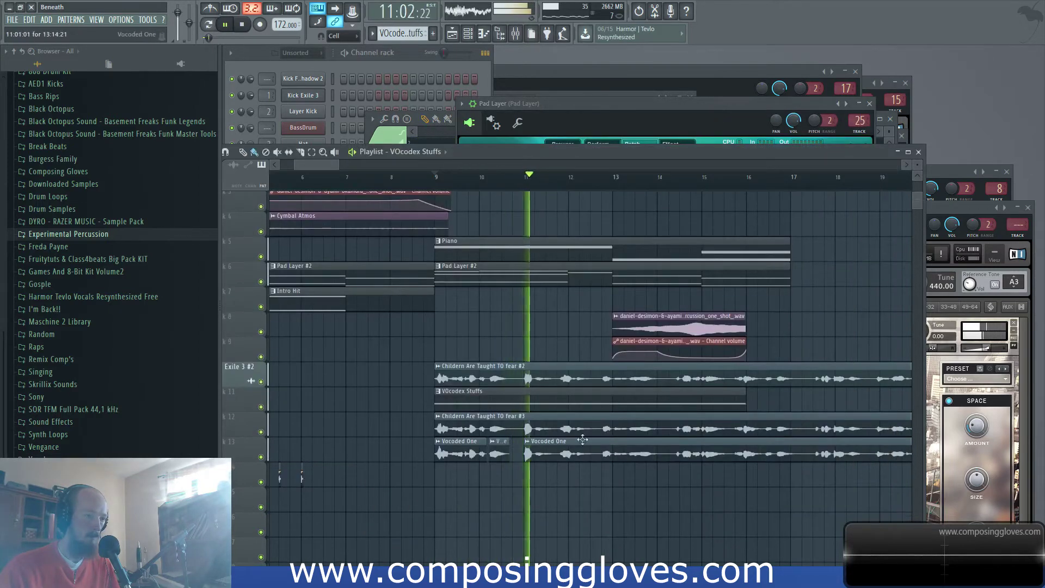
double_click(526, 377)
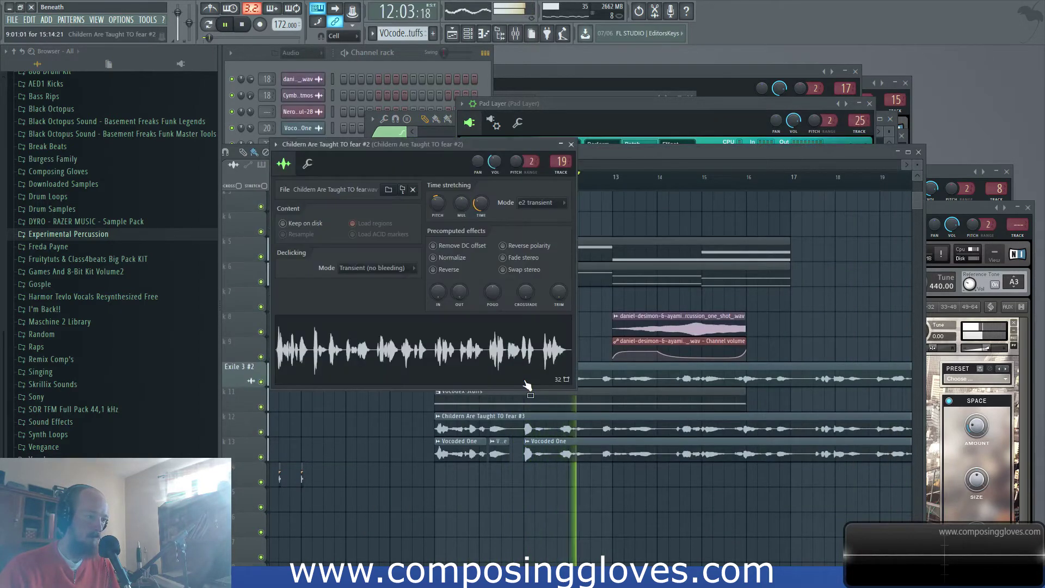
double_click(498, 441)
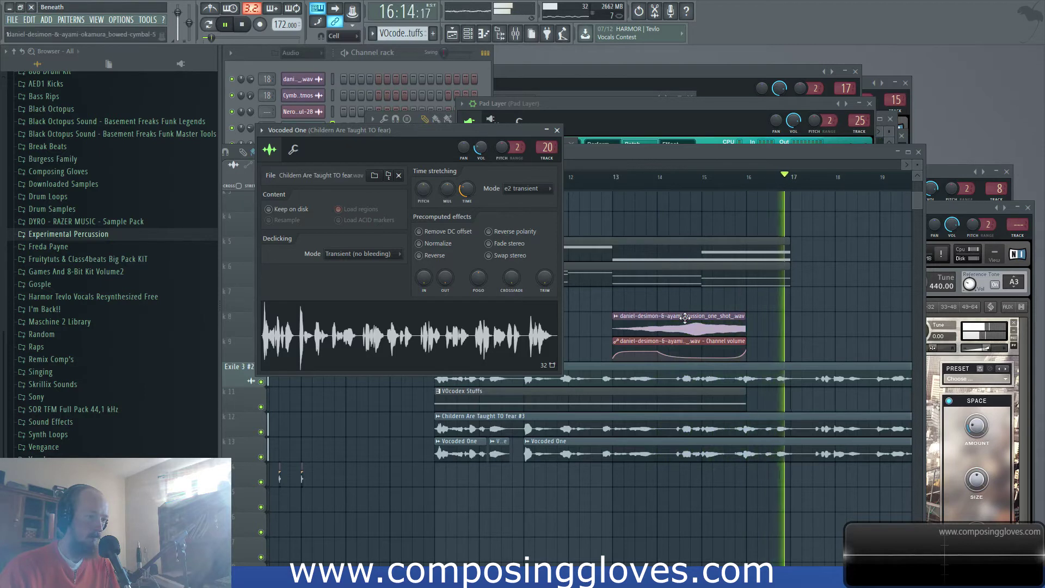
key(space)
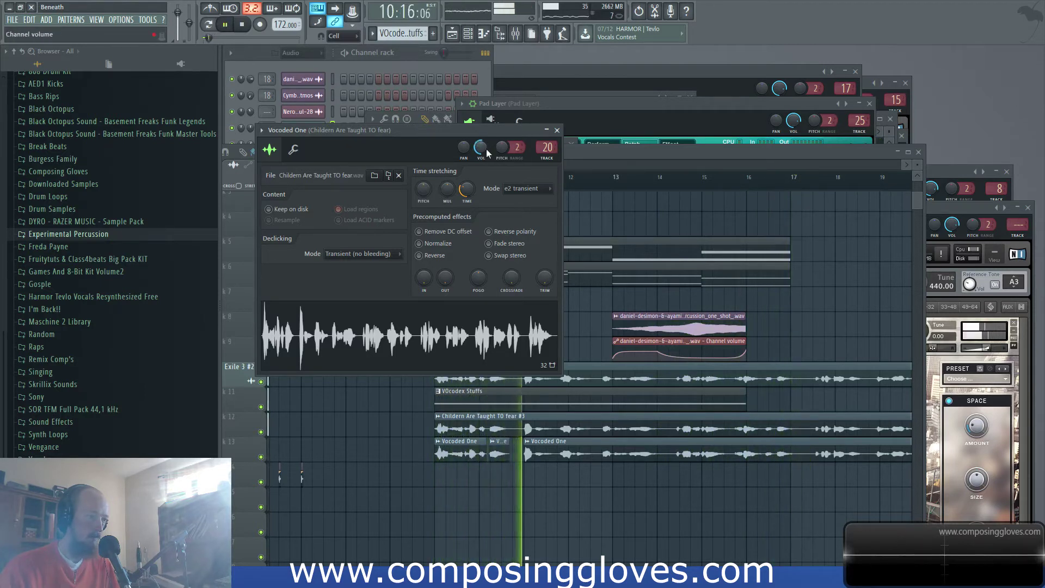
drag(481, 150, 481, 143)
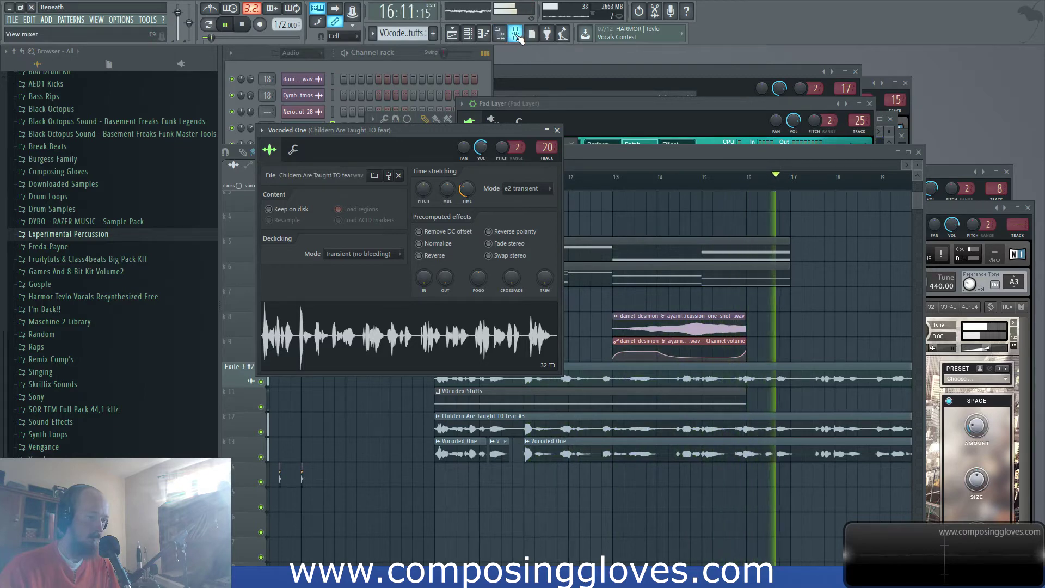
Examine the mixer and the VOcodex Stuffs Carrier note against the playlist arrangement
click(516, 35)
click(871, 169)
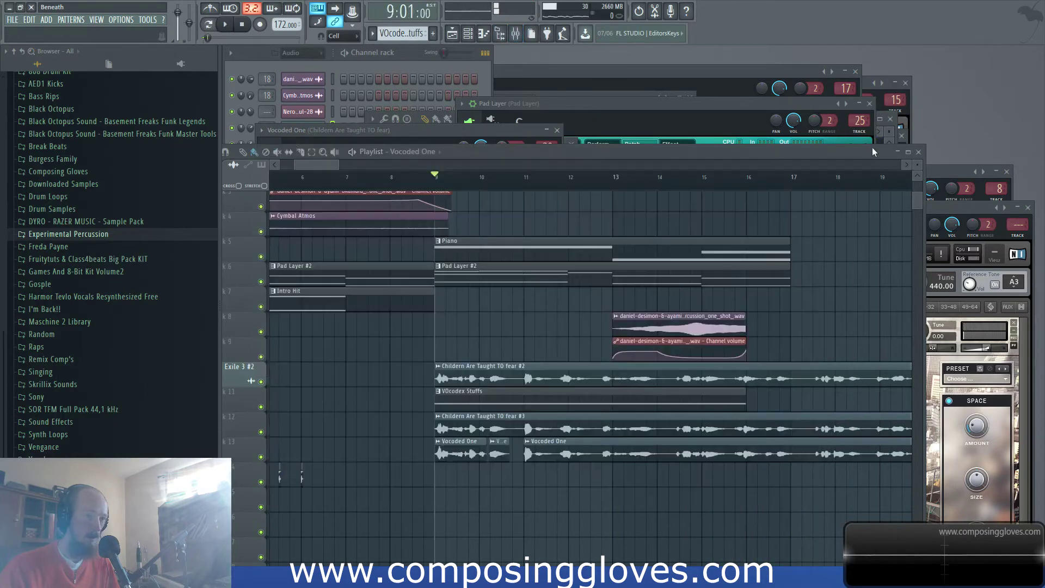
double_click(688, 397)
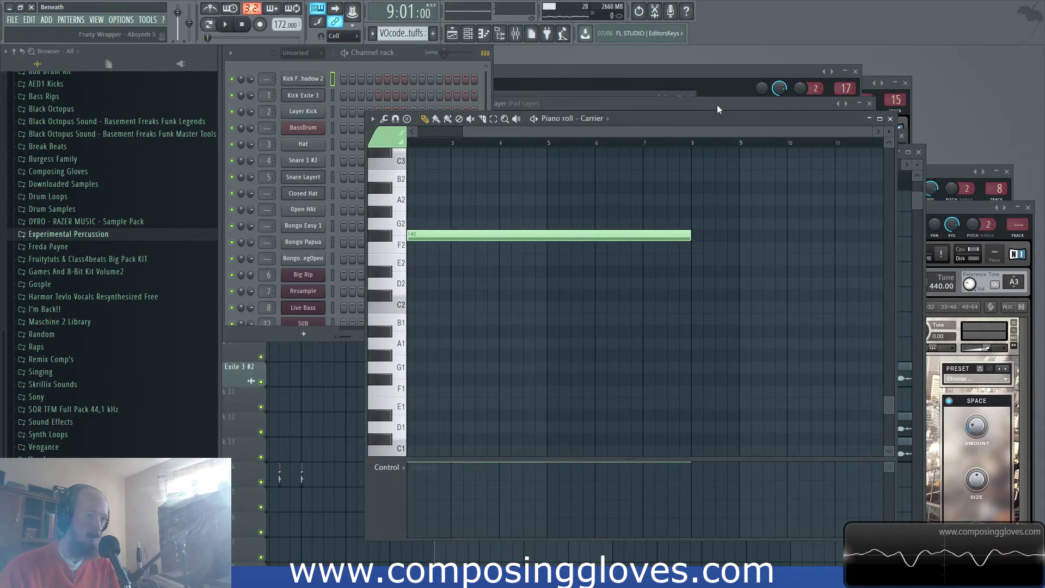
click(720, 104)
click(917, 201)
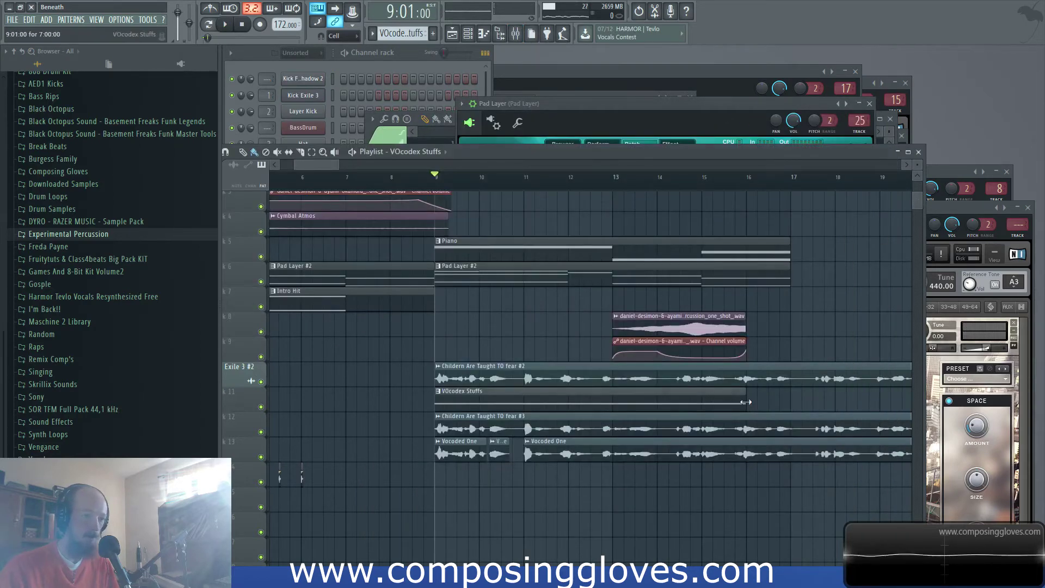
drag(773, 406, 701, 409)
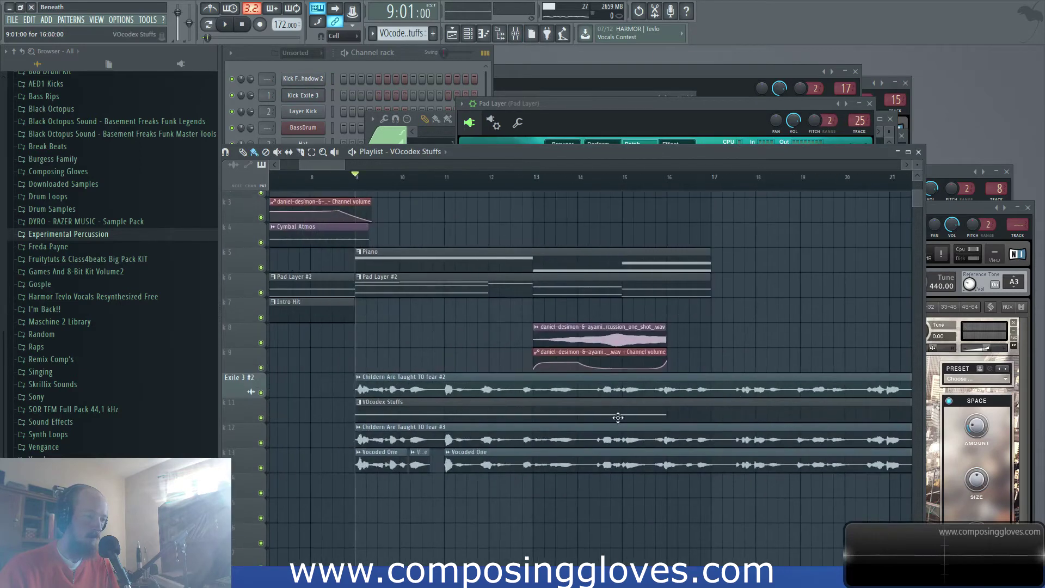
Shorten the Carrier's F#2 note to one bar and add a half-bar C#2 note starting at 2:10:00
key(space)
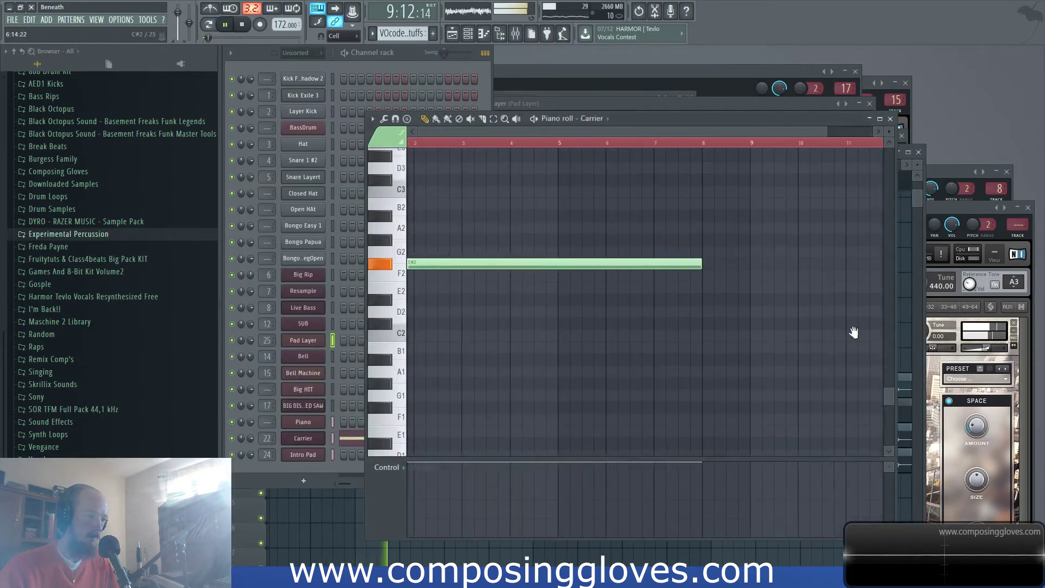
drag(853, 332, 895, 340)
key(space)
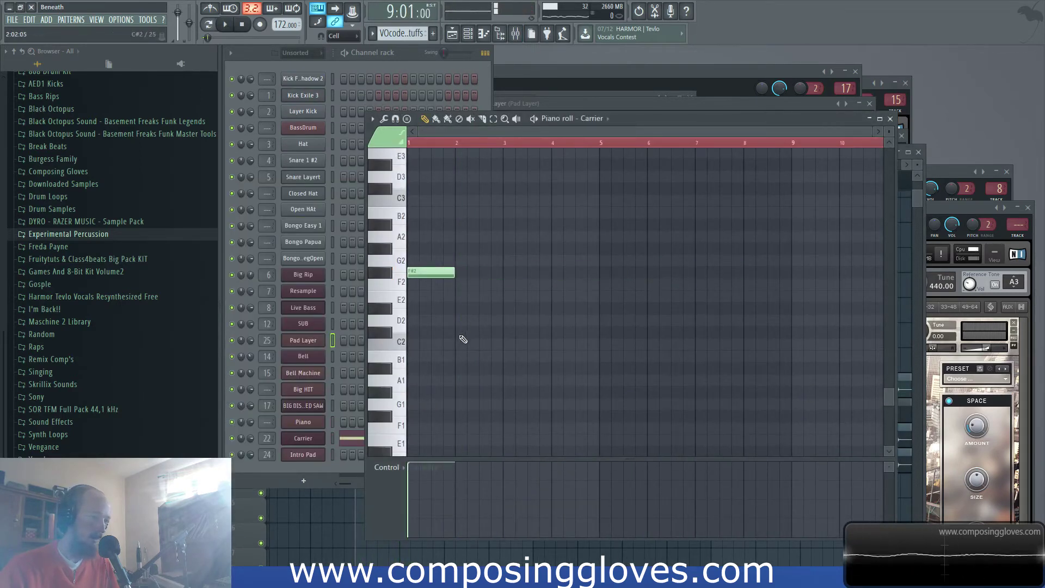
drag(461, 336, 523, 322)
scroll(464, 316, up, 4)
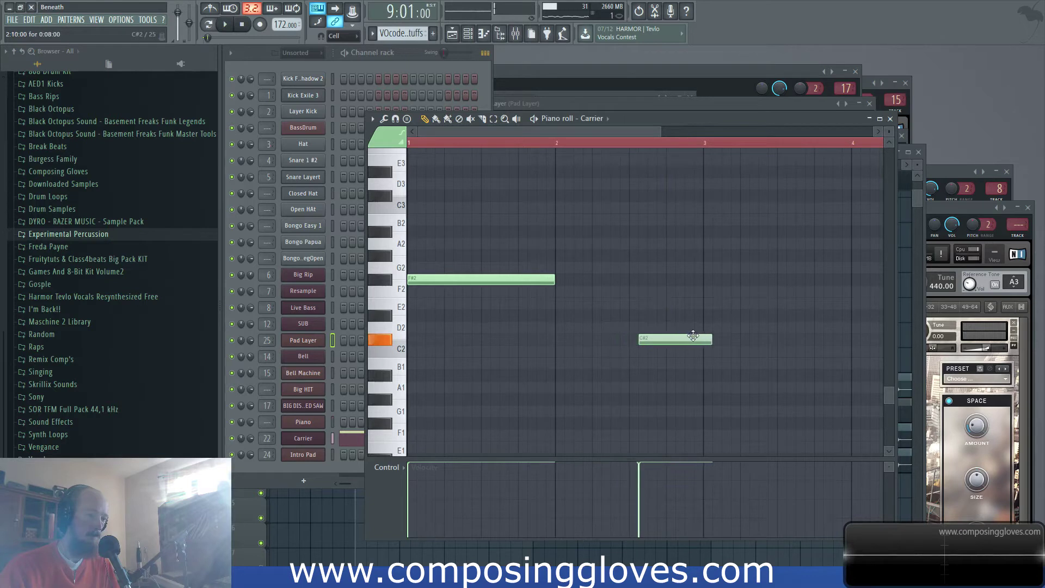
Move the C#2 note to end at bar 3 and lengthen the F#2 note to 1:06:00, listening during playback
key(space)
drag(693, 336, 684, 337)
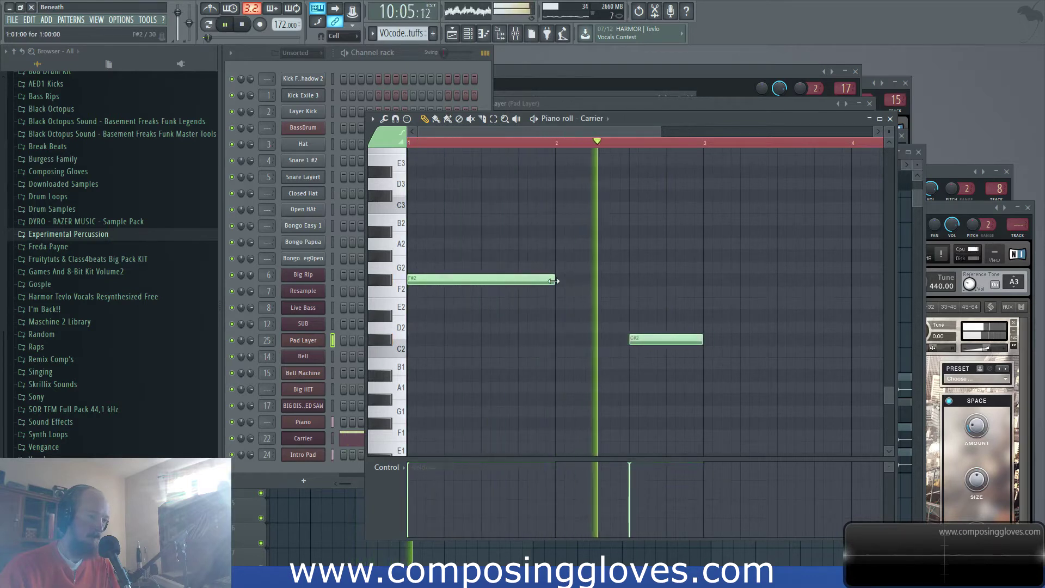
drag(553, 281, 607, 279)
key(space)
key(space)
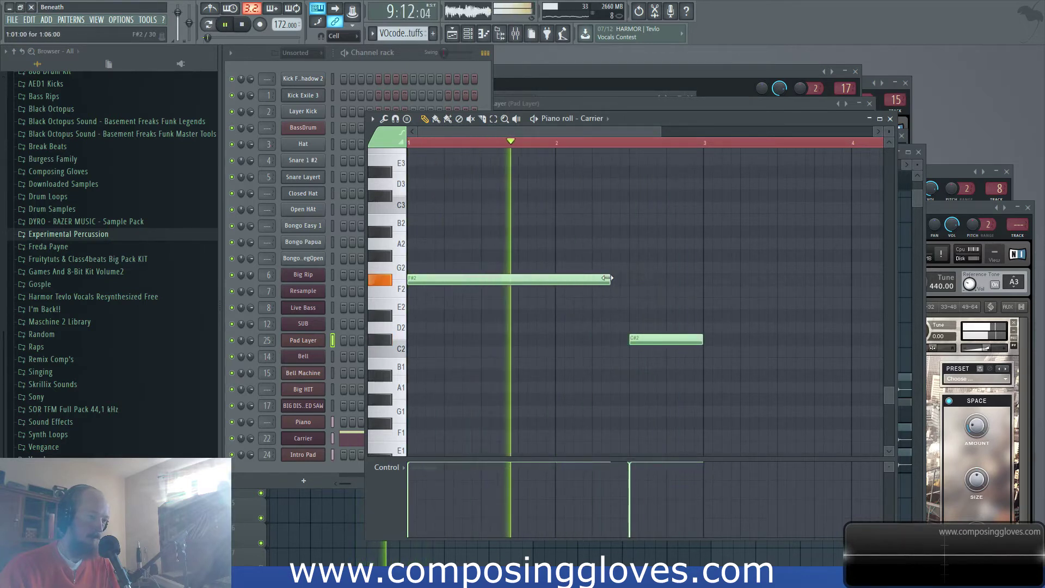
Move the C#2 note earlier to 2:05:00 and extend it to the start of bar 3
click(617, 305)
right_click(693, 306)
key(space)
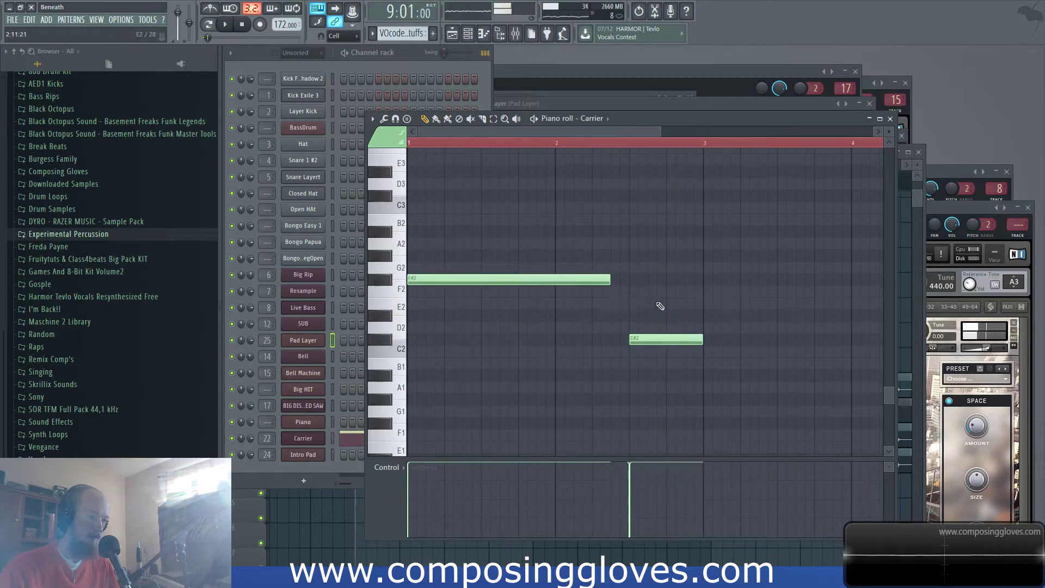
key(space)
drag(686, 338, 633, 339)
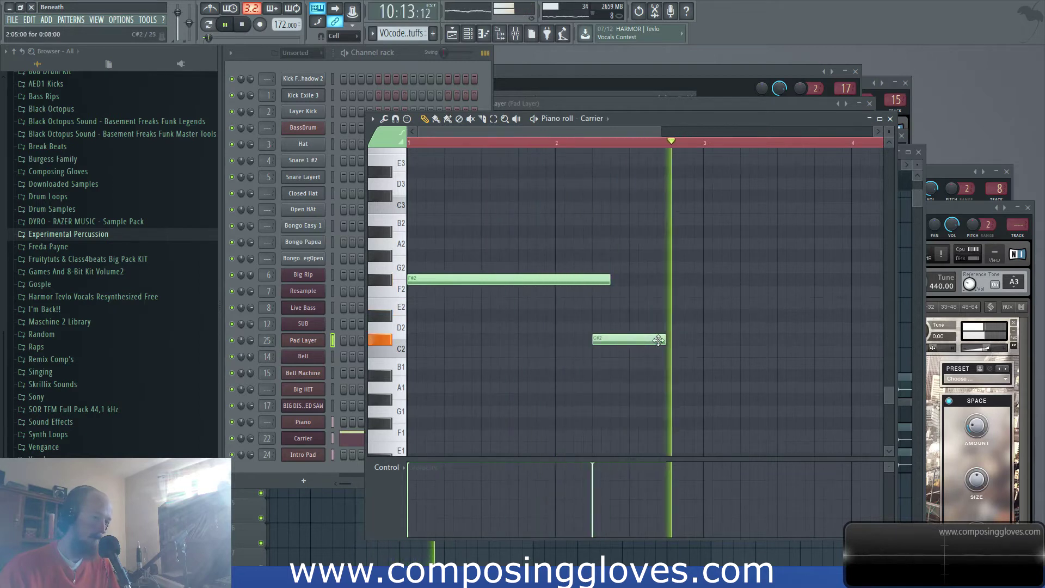
scroll(550, 308, down, 2)
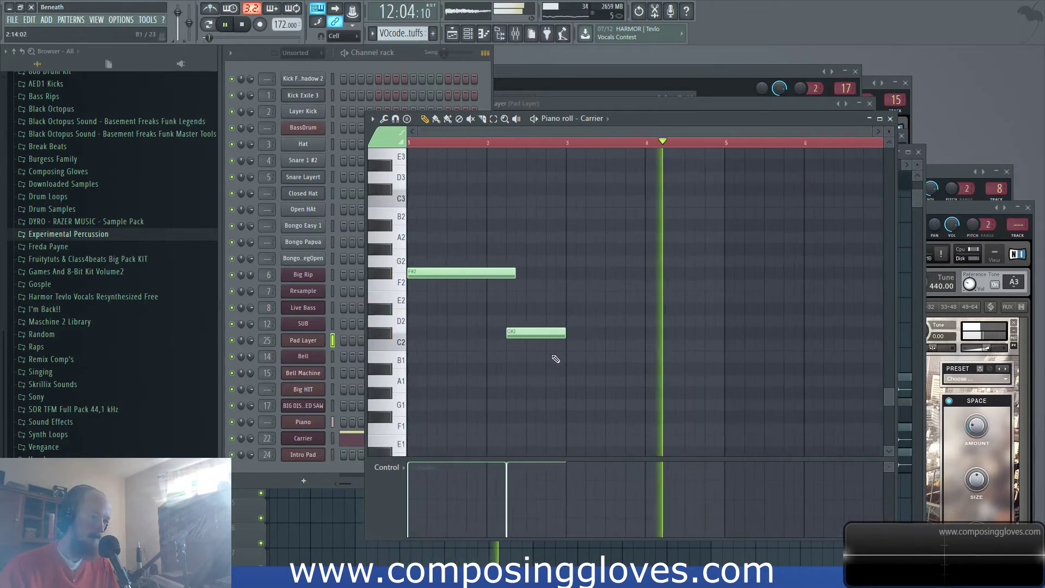
Add a two-bar Carrier note at the start of bar 3 and set its pitch to A#1
key(space)
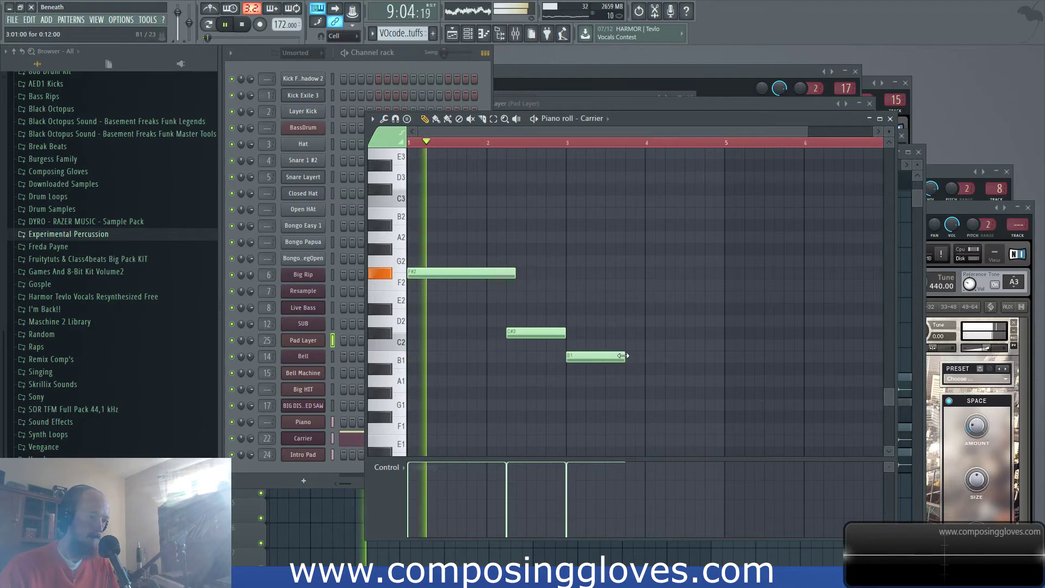
drag(625, 356, 724, 356)
drag(668, 338, 624, 305)
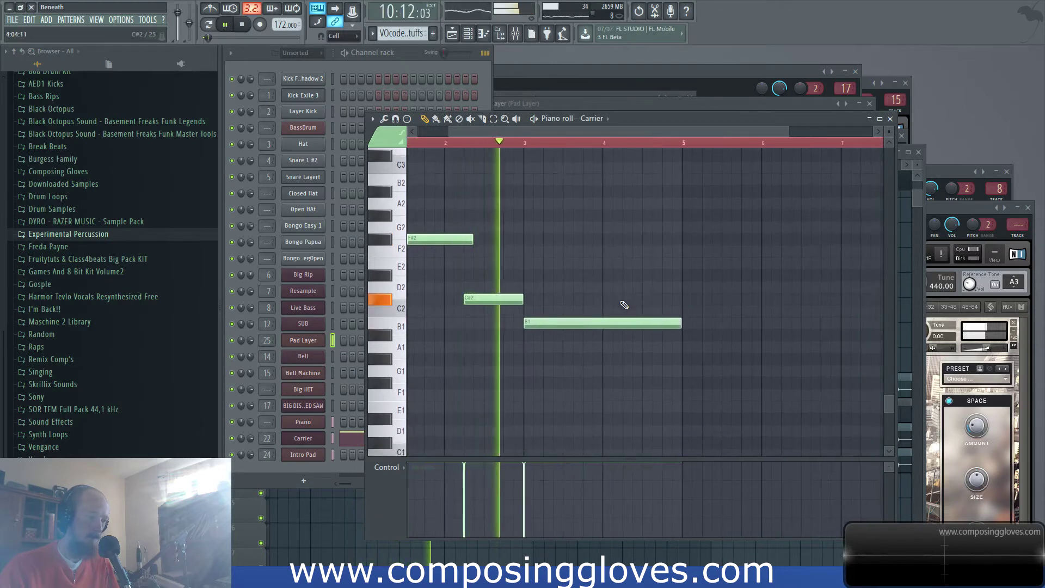
drag(558, 323, 557, 334)
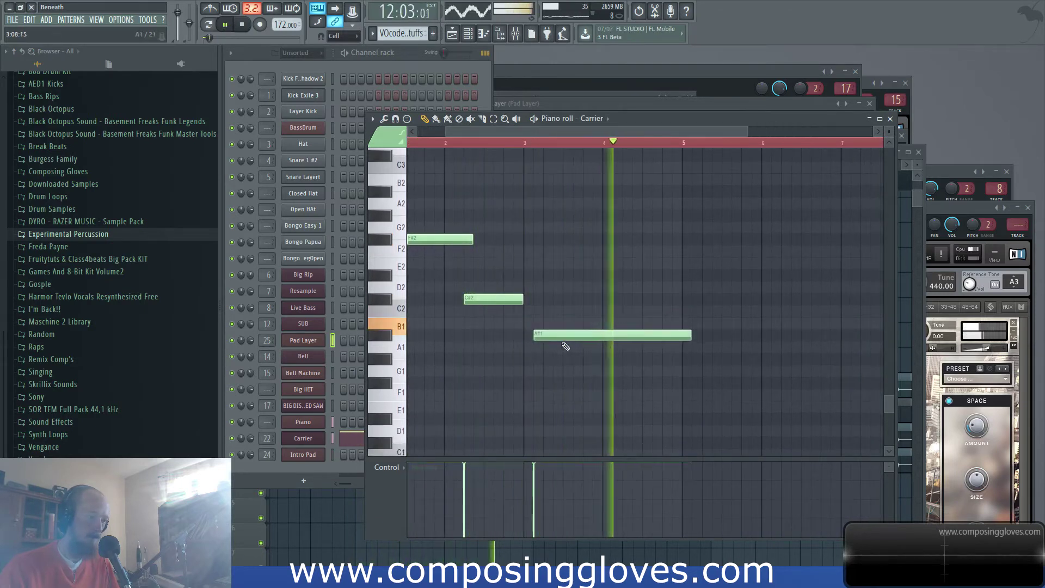
click(528, 144)
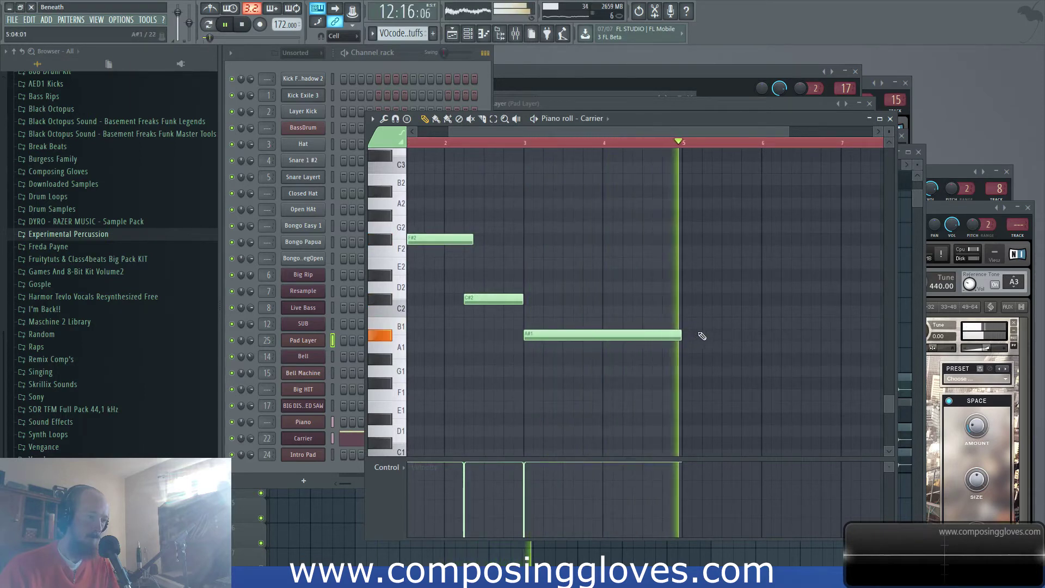
Lengthen the Carrier's A#1 note to 2:08:00 and add a half-bar C#2 note at 5:09:00, ending at bar 6
key(space)
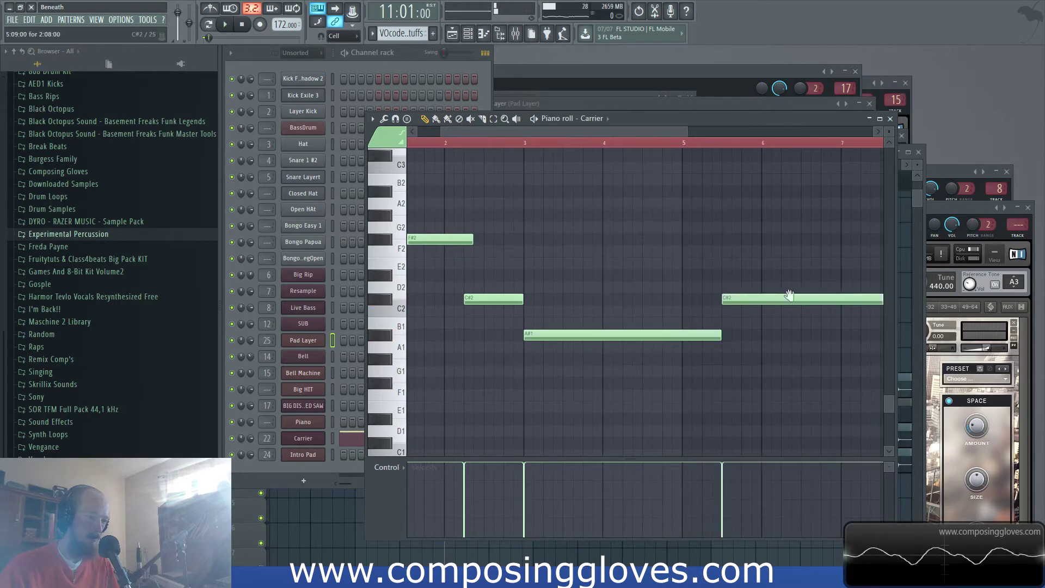
scroll(819, 296, right, 2)
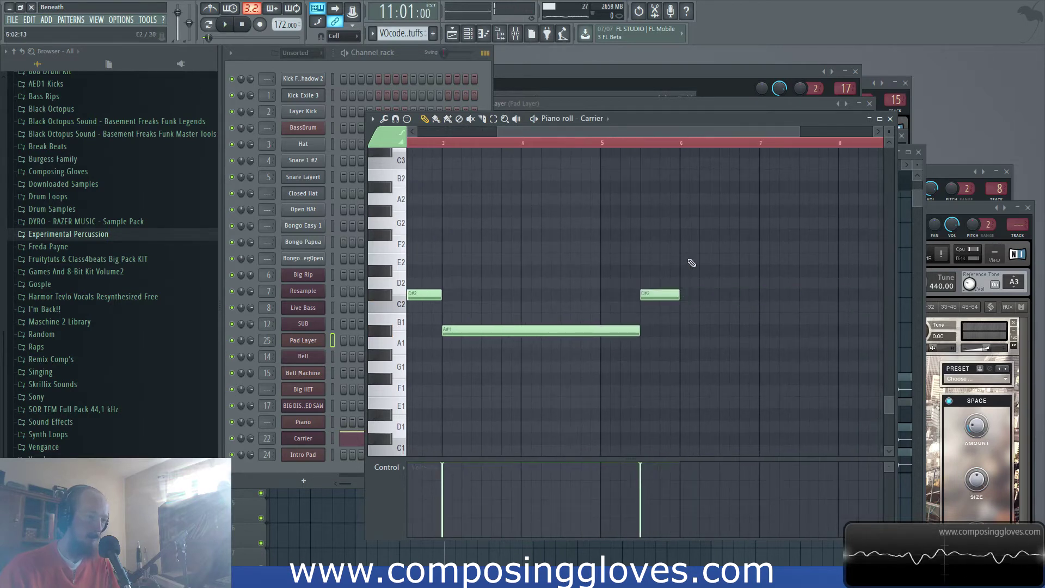
Duplicate the four-note Carrier phrase so the copy starts at bar 6, and listen to it during playback
scroll(618, 239, left, 2)
scroll(618, 240, down, 1)
drag(439, 220, 785, 348)
drag(439, 252, 793, 245)
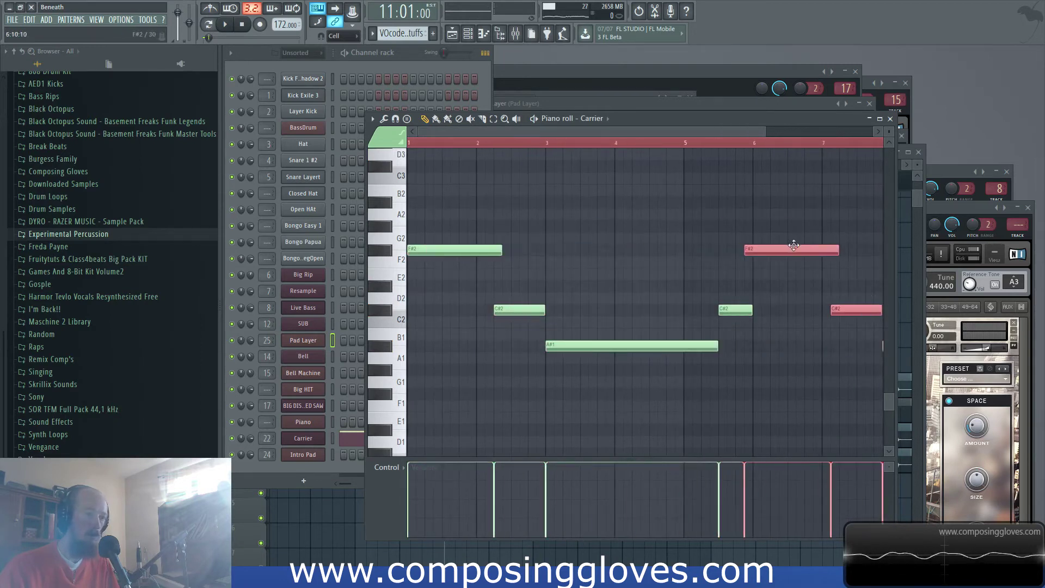
key(space)
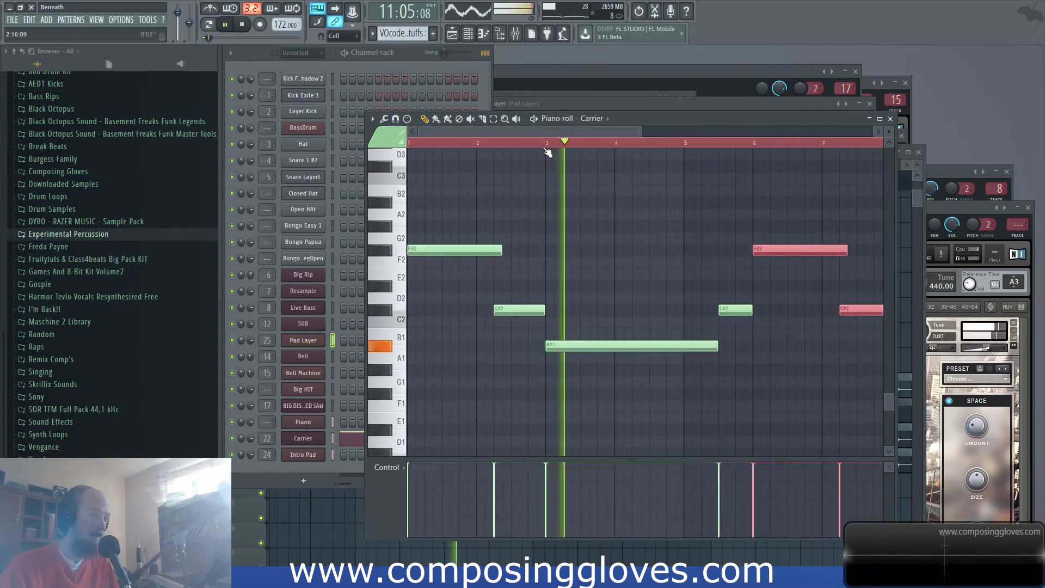
key(space)
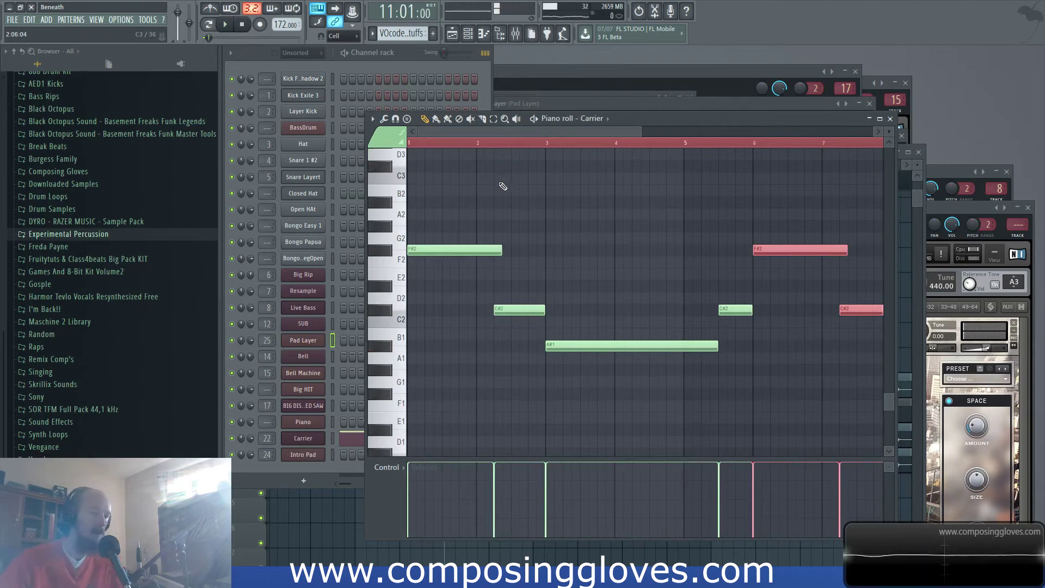
key(space)
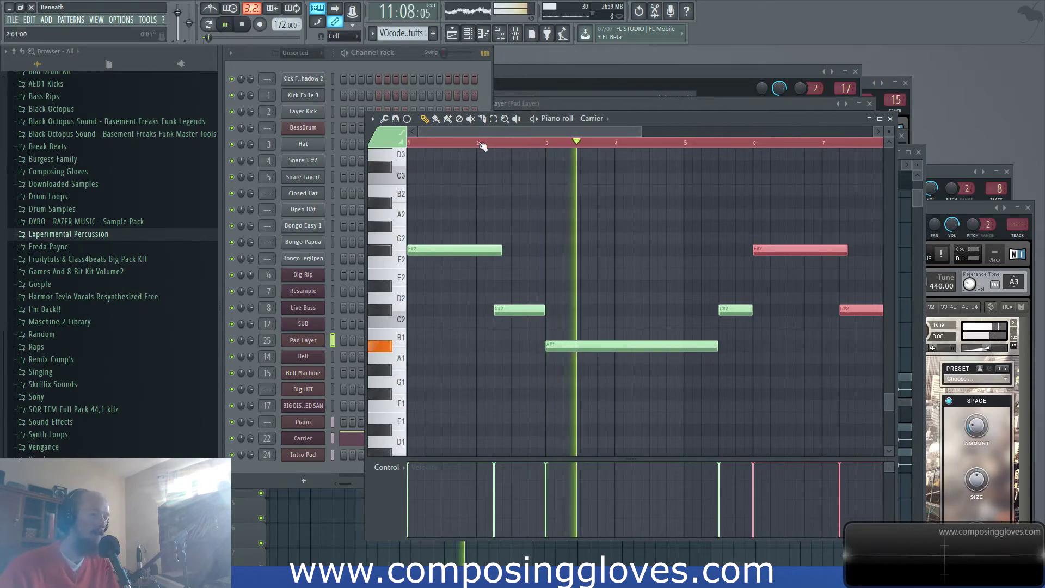
drag(669, 226, 563, 253)
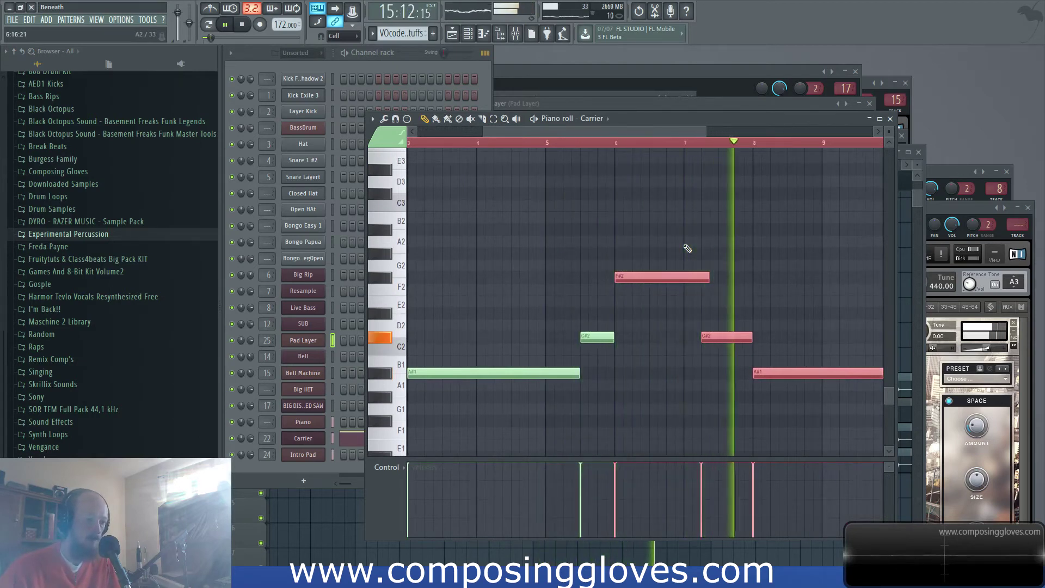
drag(688, 248, 561, 254)
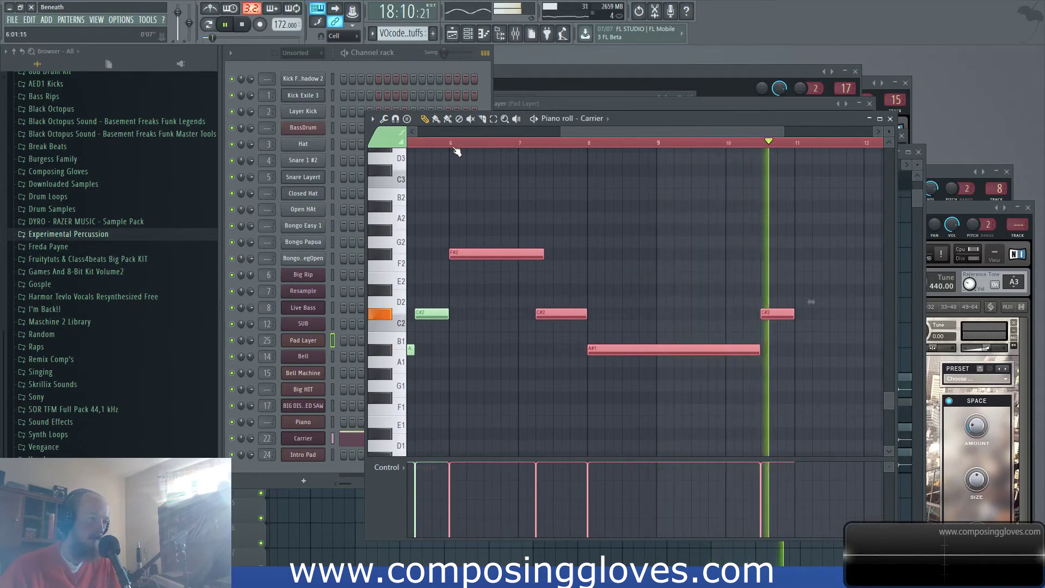
Delete the copied notes starting in bars 7 and 8, and lengthen the bar 6 F#2 note to 2:00:00
right_click(571, 313)
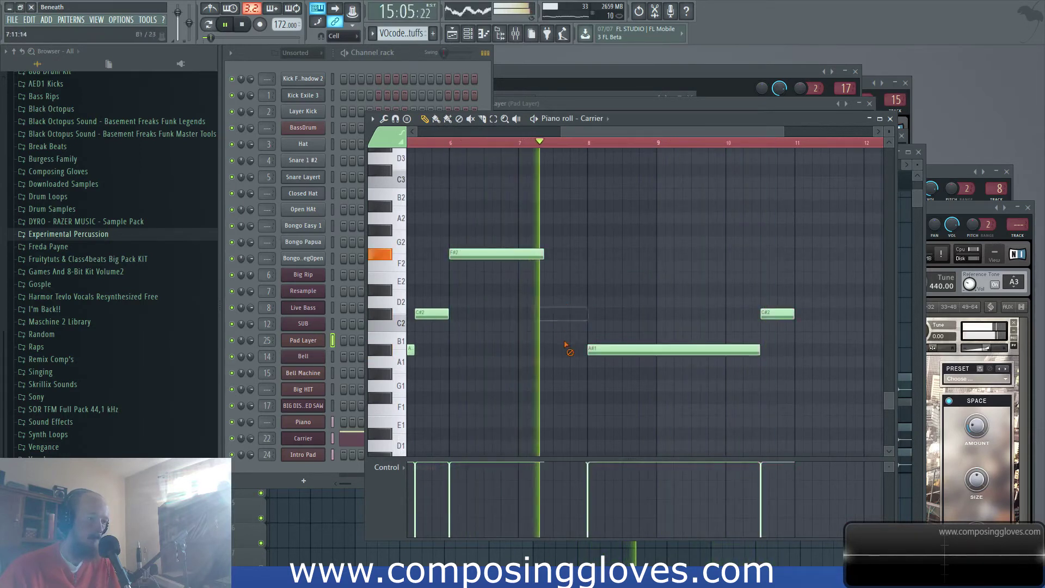
drag(546, 257, 588, 254)
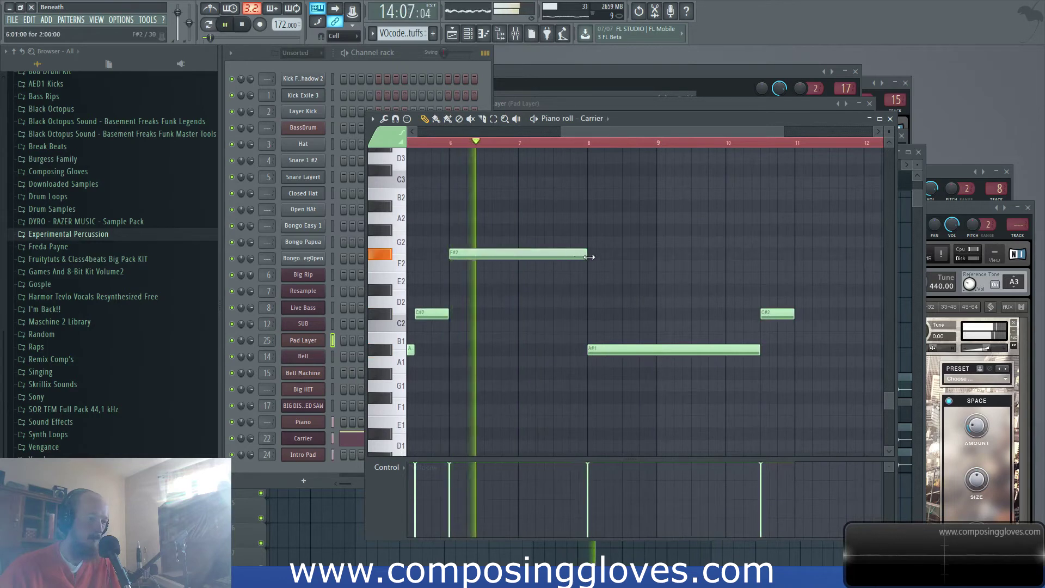
drag(625, 351, 623, 311)
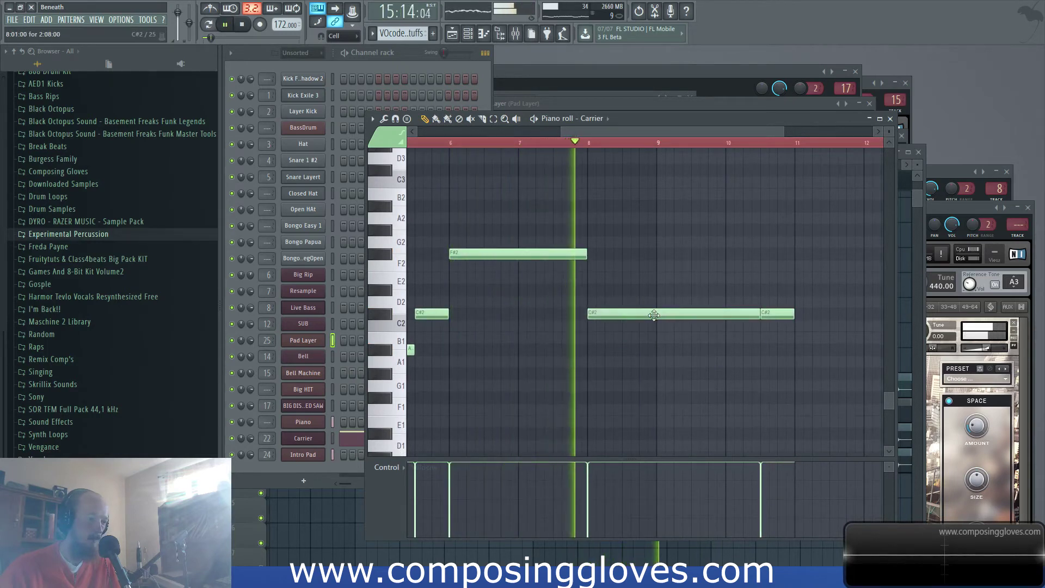
right_click(743, 315)
key(space)
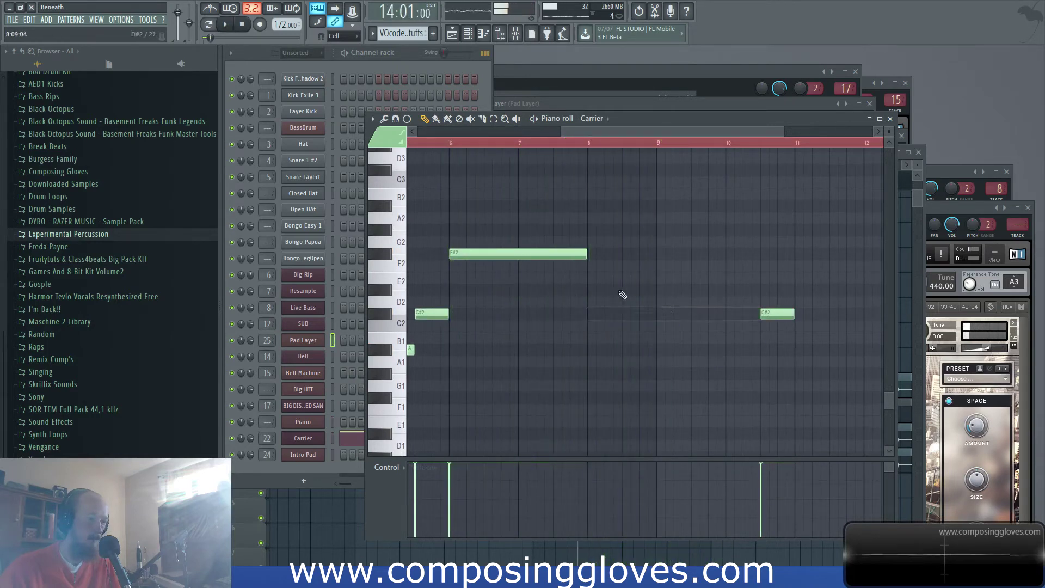
Extend the bar 6 F#2 note to bar 10 and follow it with the last C#2 note, lengthened to two bars
drag(582, 253, 717, 262)
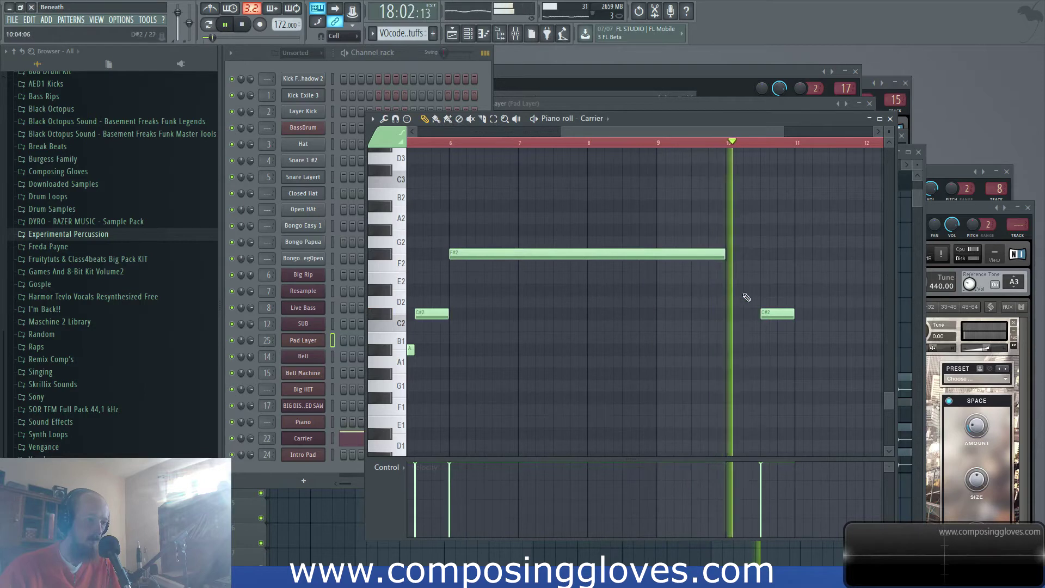
drag(777, 317, 862, 322)
key(space)
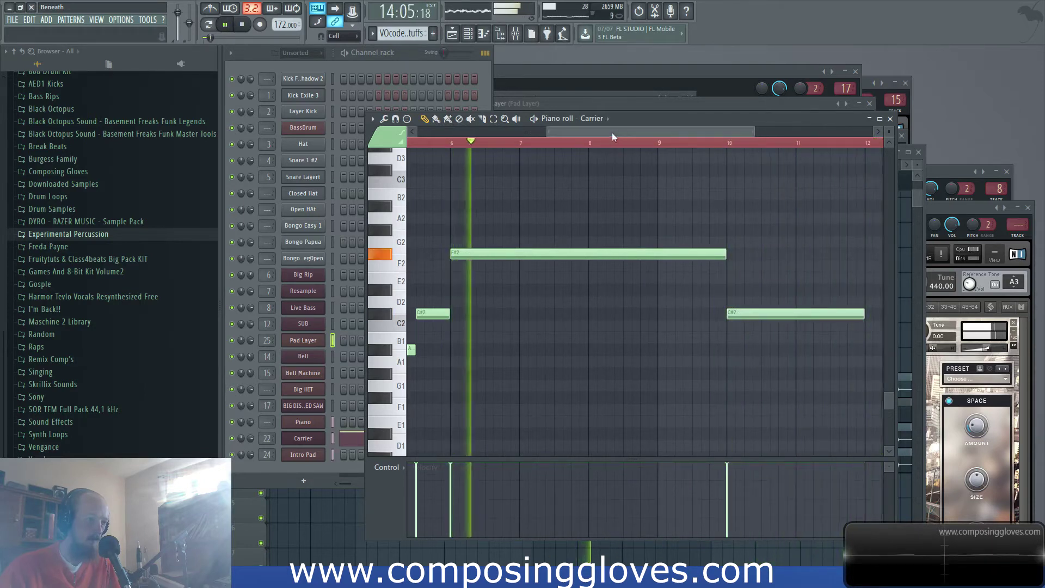
drag(618, 132, 604, 140)
Add a Carrier note at the start of bar 12, lengthen it to 3:00:00, and set its pitch to F#2
scroll(549, 215, down, 5)
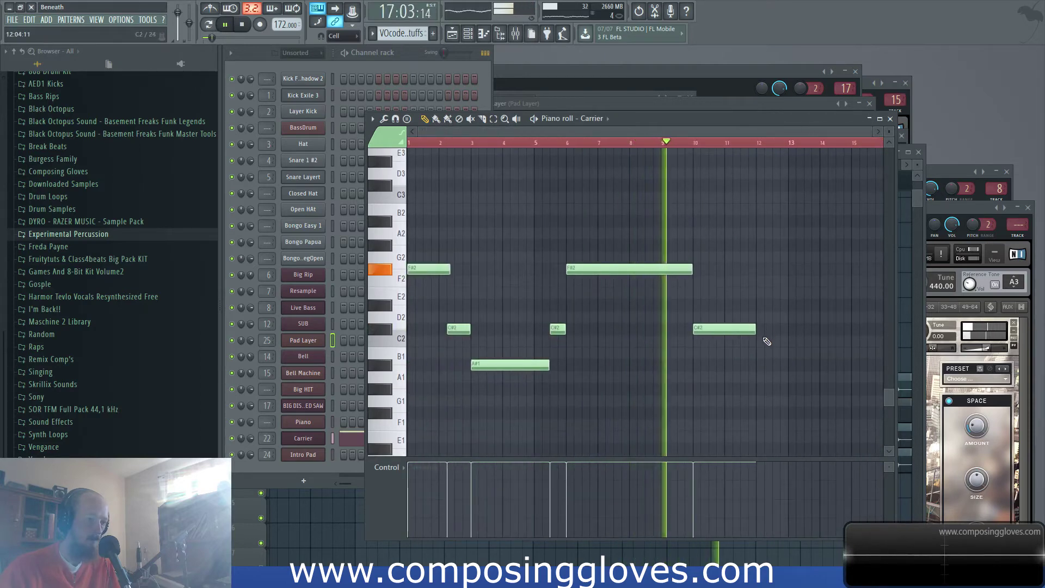
click(758, 412)
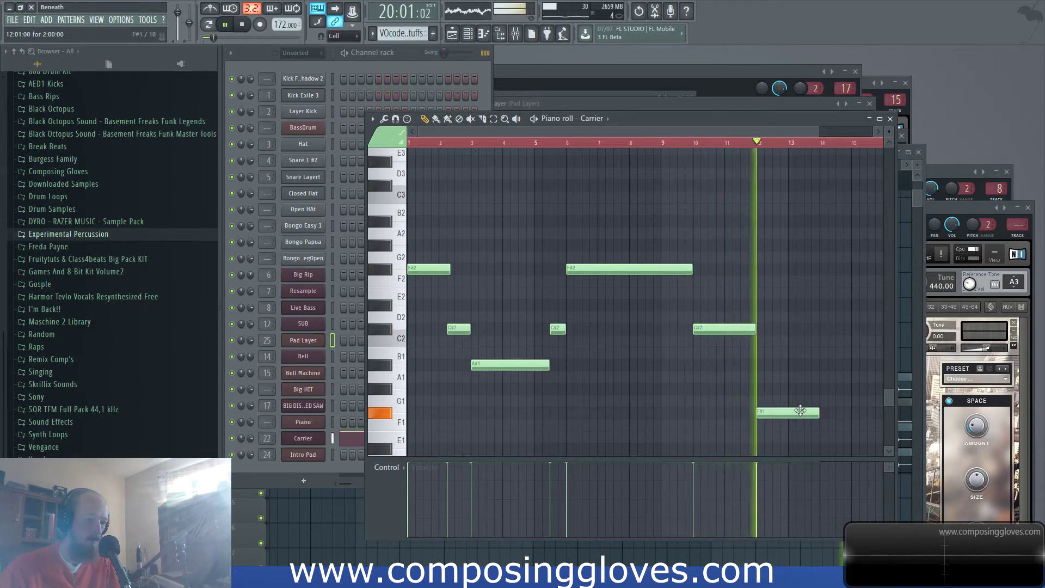
drag(819, 414, 851, 414)
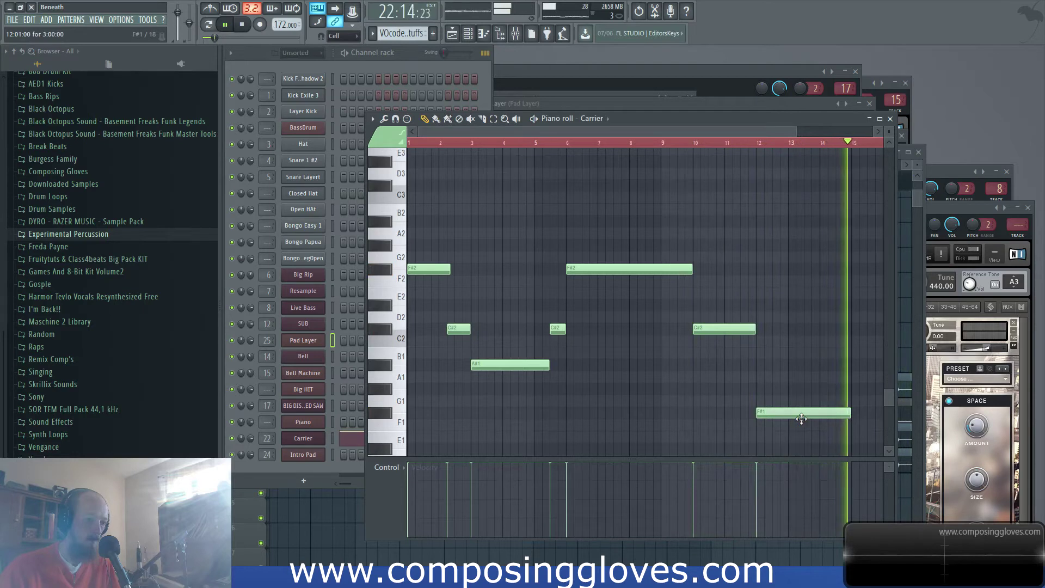
drag(801, 418, 801, 274)
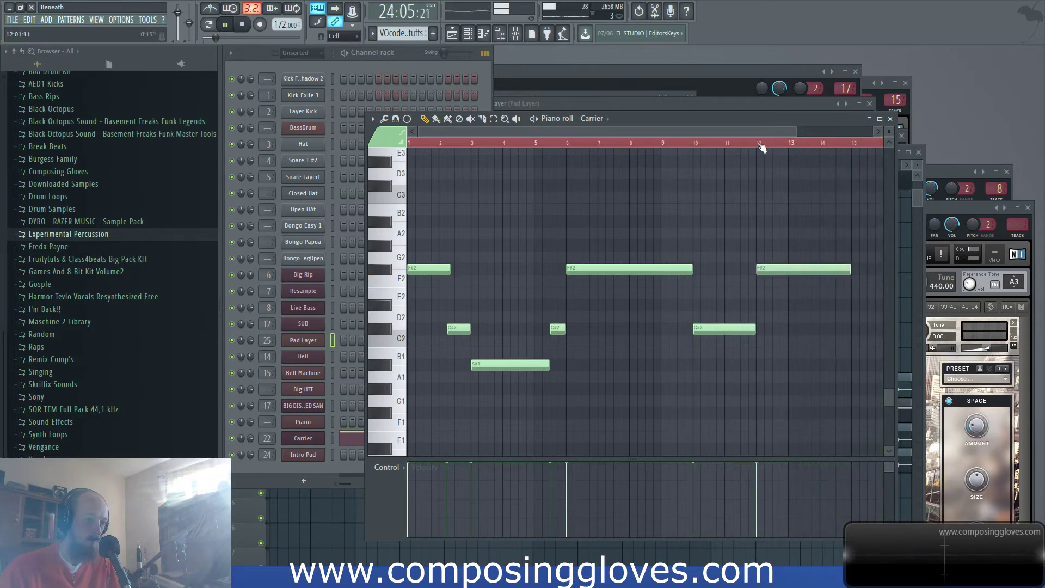
Add a two-bar F#1 note at the start of bar 15, directly following the F#2 note, and play the ending
drag(815, 199, 553, 234)
scroll(553, 233, up, 3)
drag(688, 237, 642, 256)
scroll(625, 236, up, 1)
drag(637, 284, 755, 284)
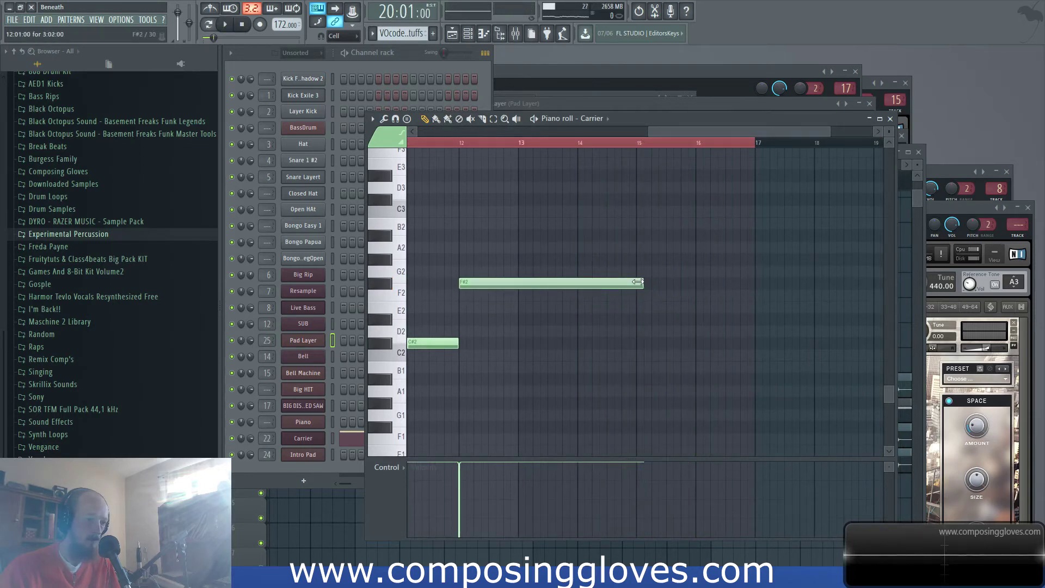
scroll(641, 358, down, 2)
drag(693, 404, 685, 391)
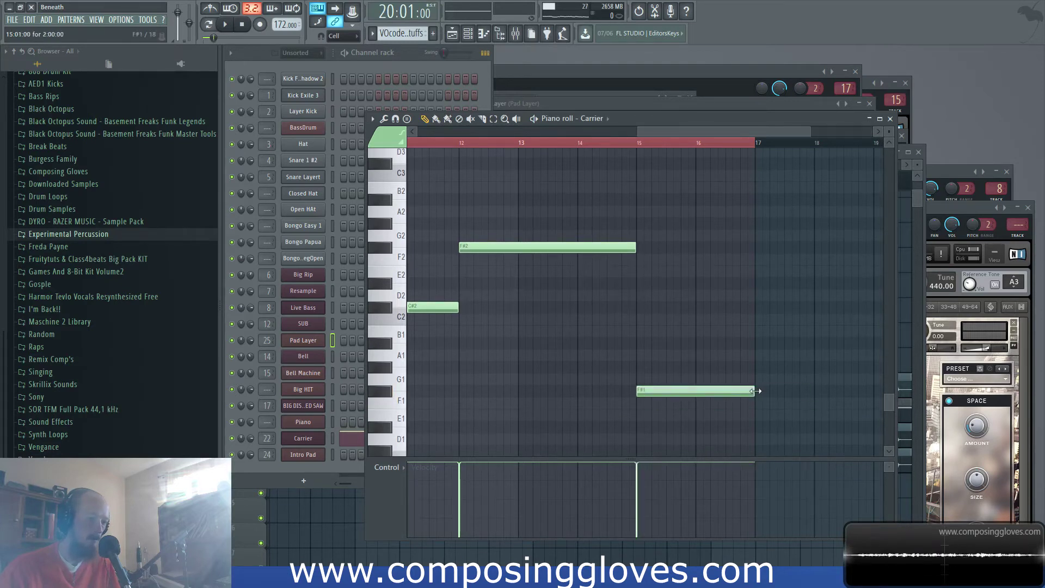
key(space)
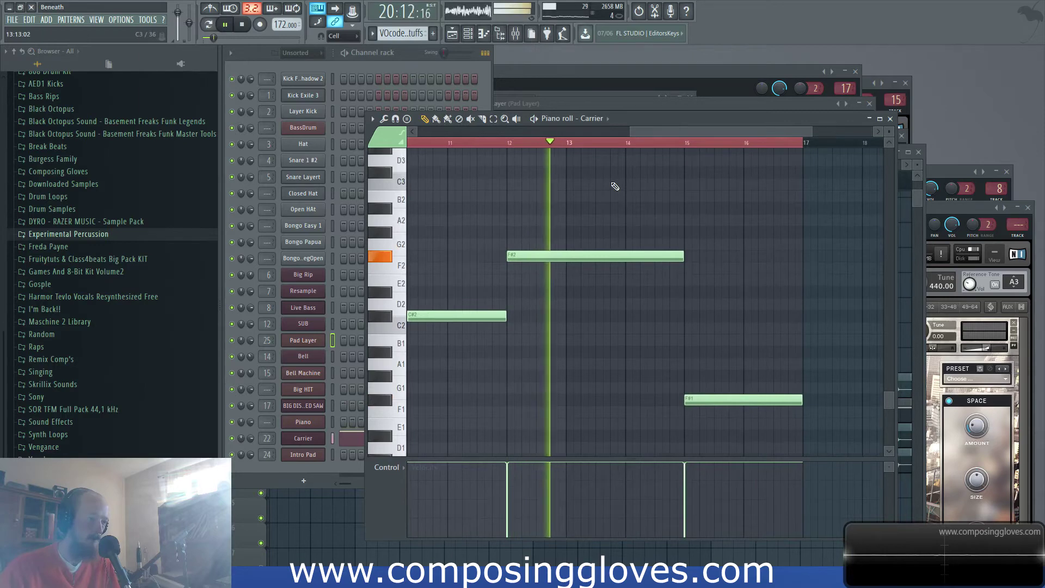
Load Fruity Limiter into effect slot 5 on the mixer track of the playlist's Vocoded One clip
click(726, 103)
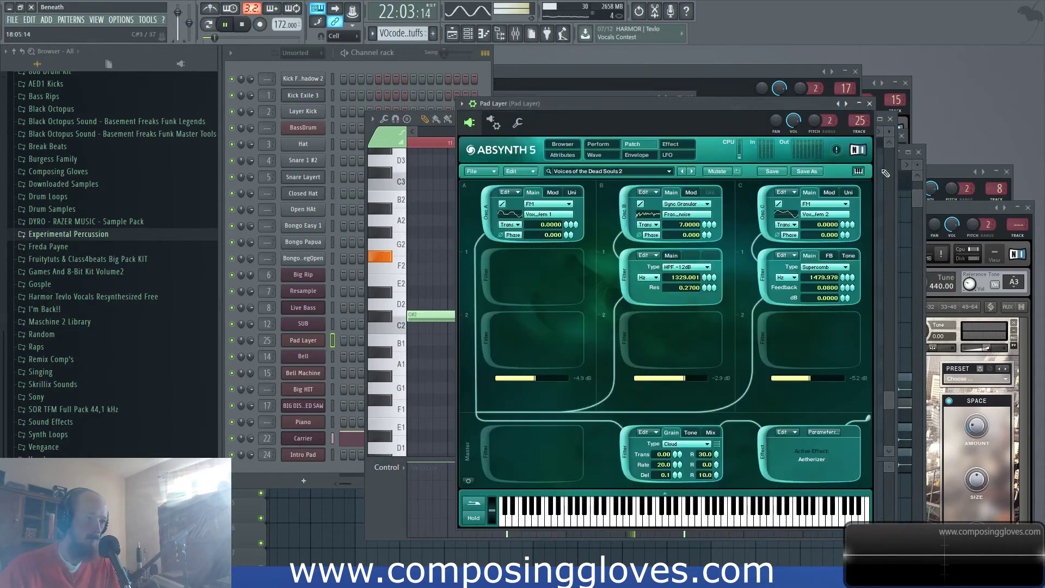
click(912, 200)
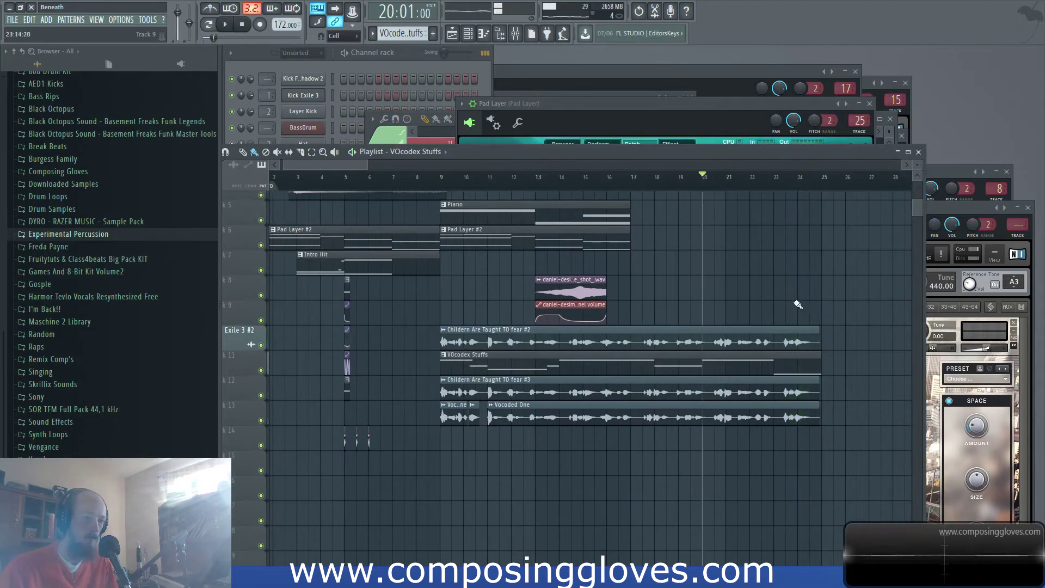
scroll(809, 289, up, 4)
drag(523, 281, 738, 301)
scroll(406, 382, down, 3)
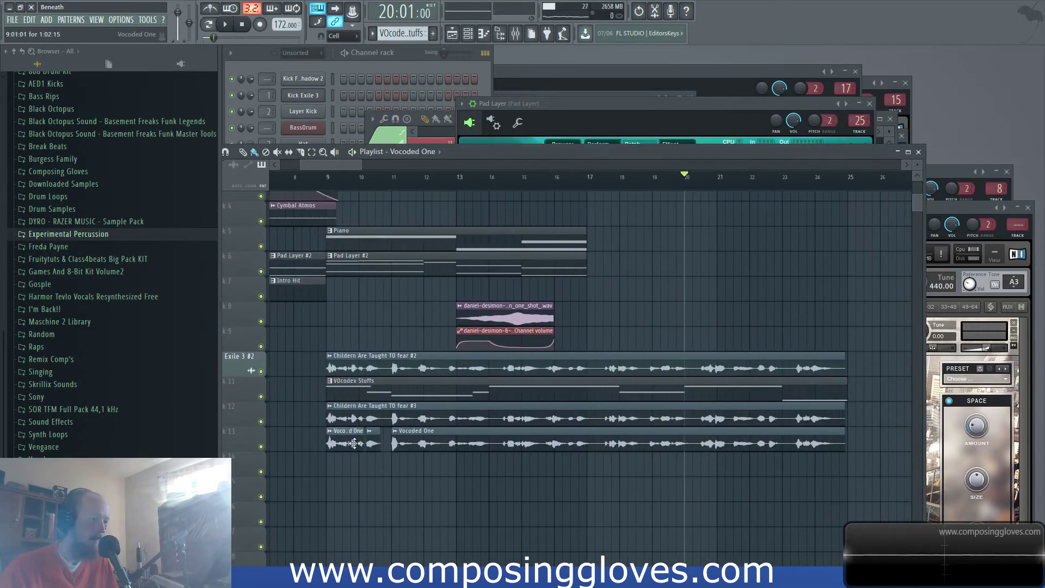
double_click(355, 443)
click(517, 35)
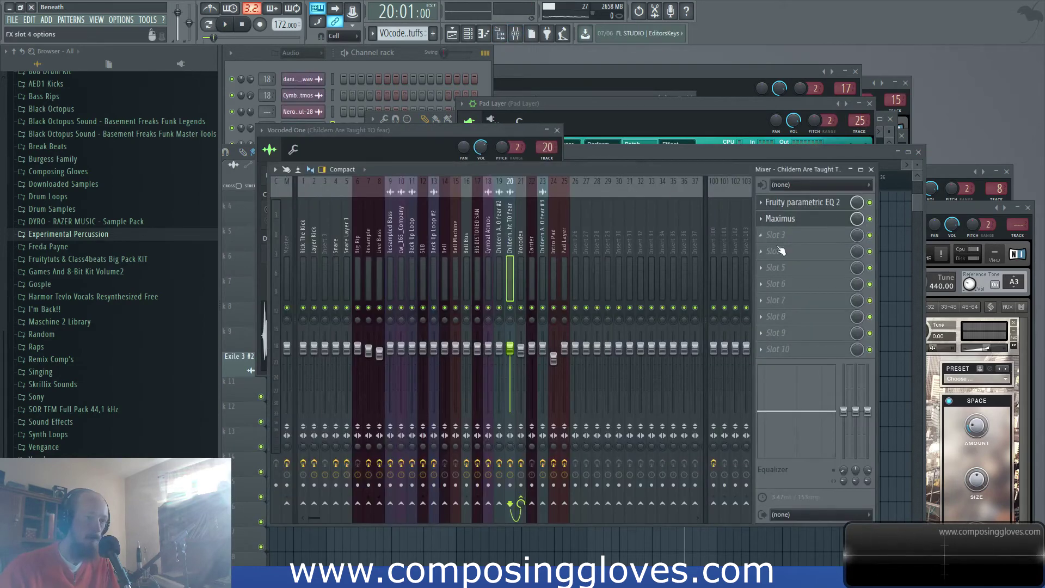
click(776, 267)
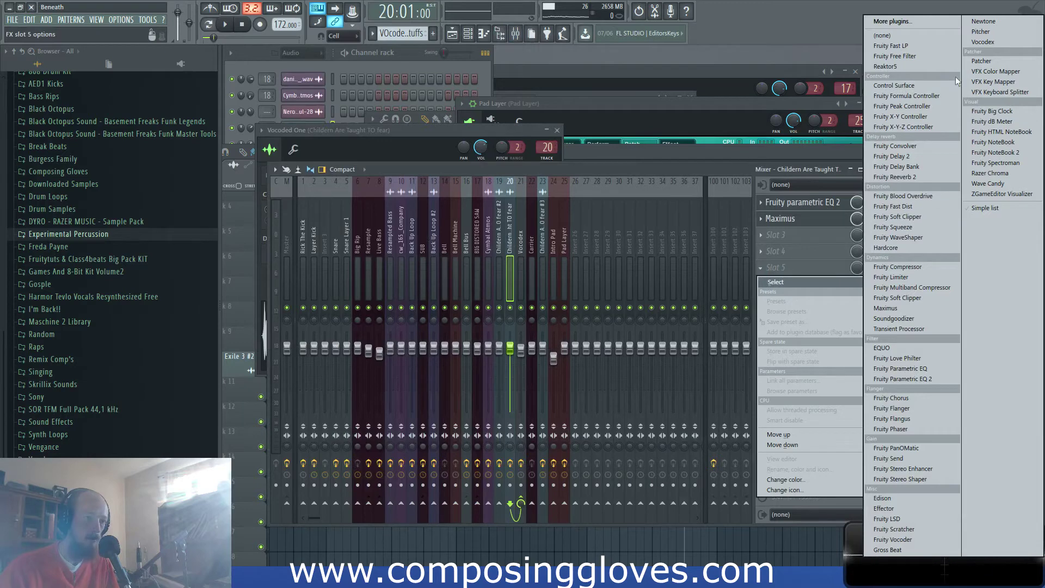
click(937, 278)
Adjust the limiter's noise gate threshold and release with its gain fully down while listening, and close the limiter and mixer
drag(514, 191, 546, 174)
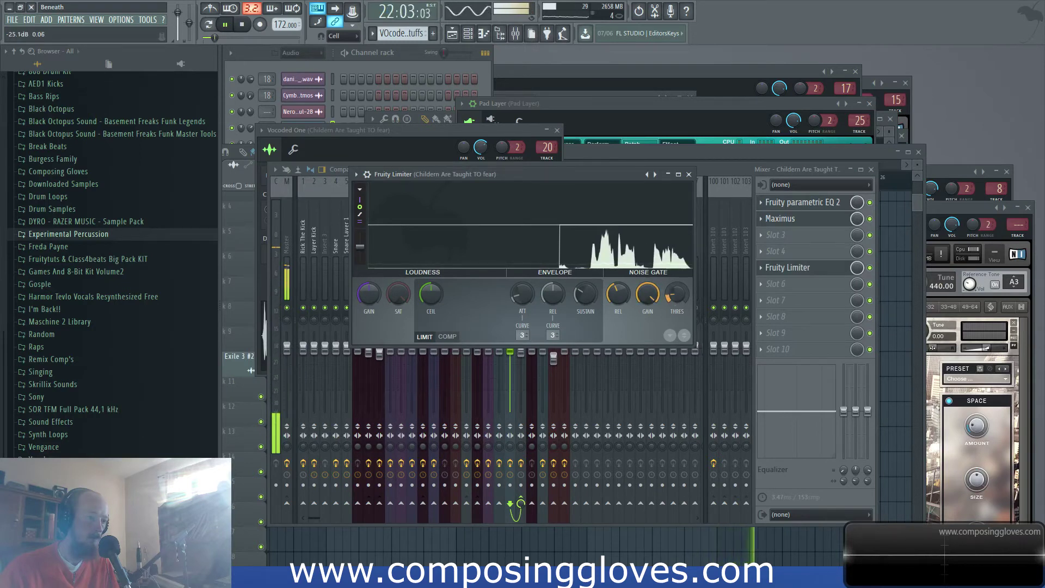
drag(618, 294, 649, 359)
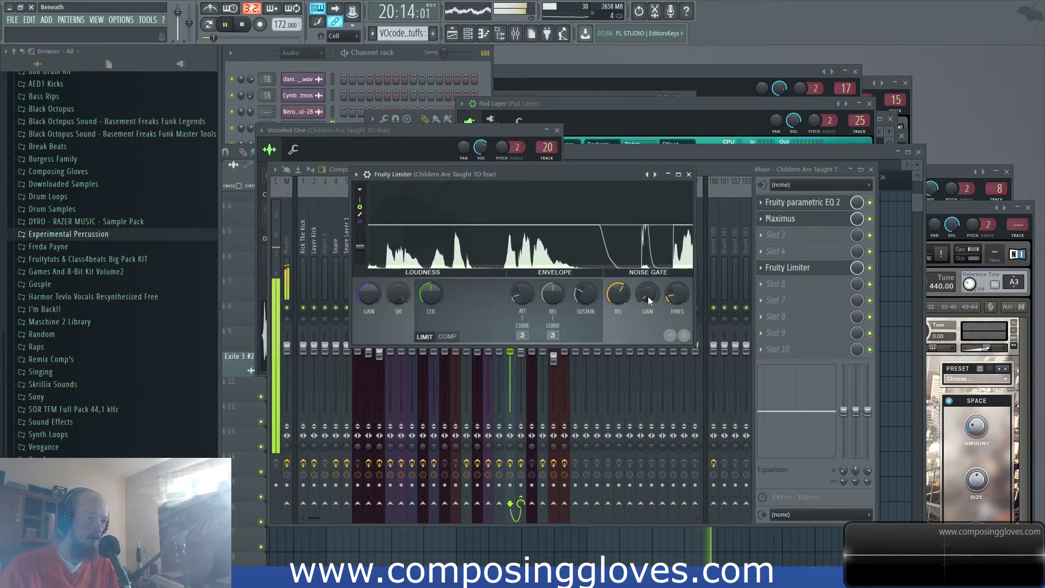
drag(620, 299, 620, 286)
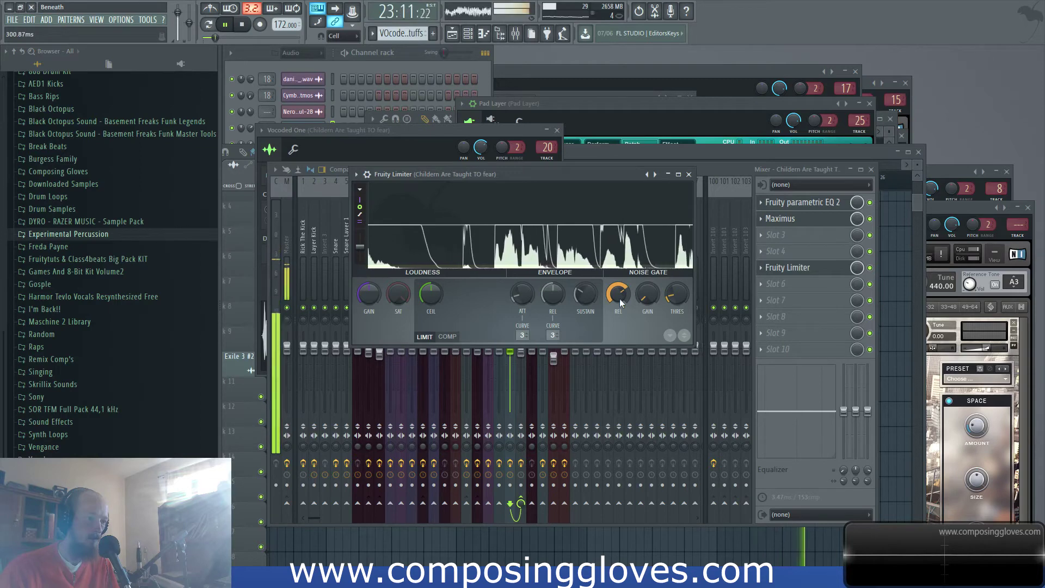
key(space)
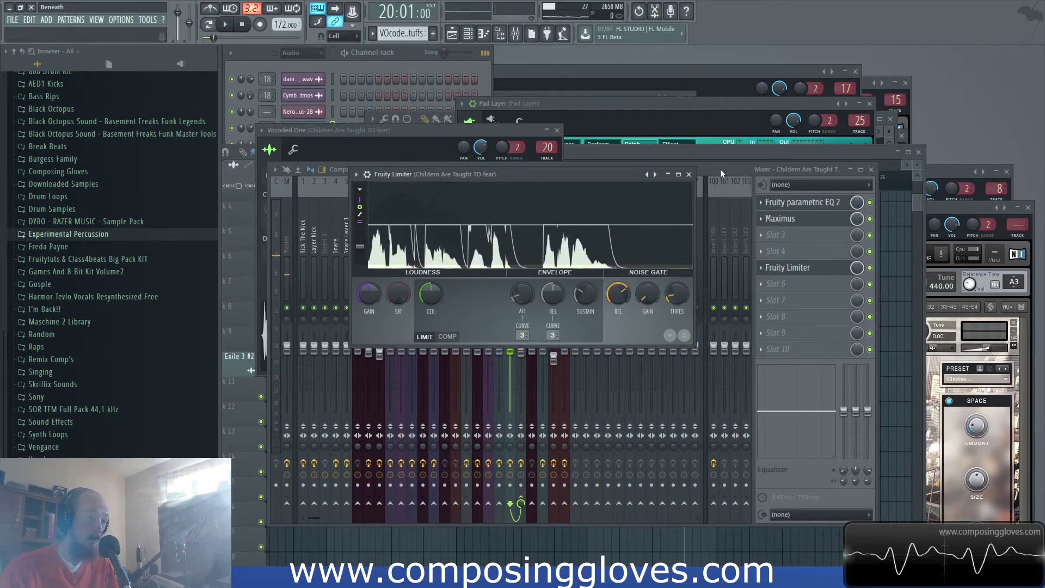
click(689, 175)
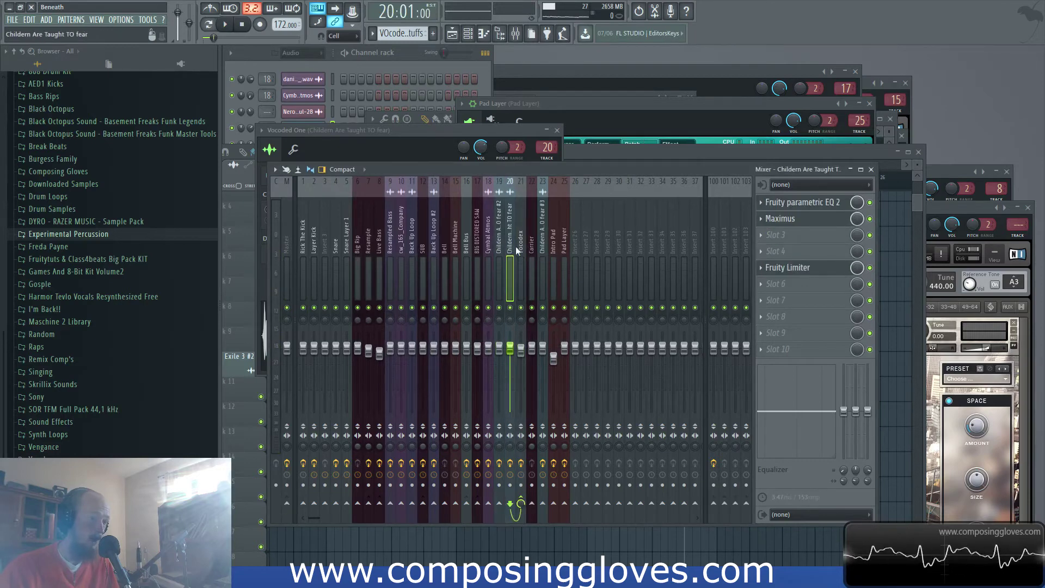
click(871, 169)
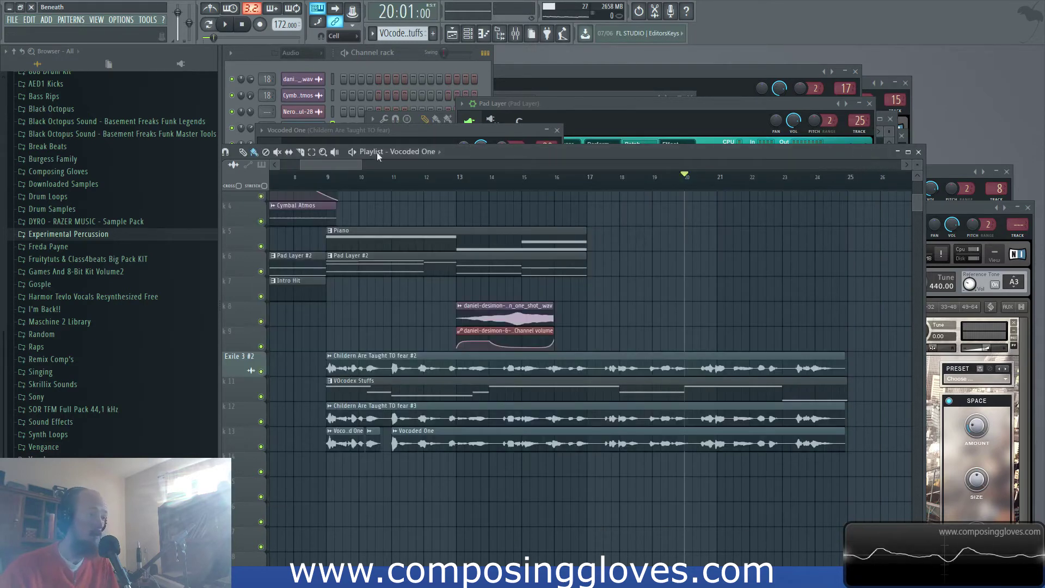
Select the playlist range from bar 9 to bar 25 with all its clips
scroll(328, 171, left, 5)
scroll(521, 238, right, 5)
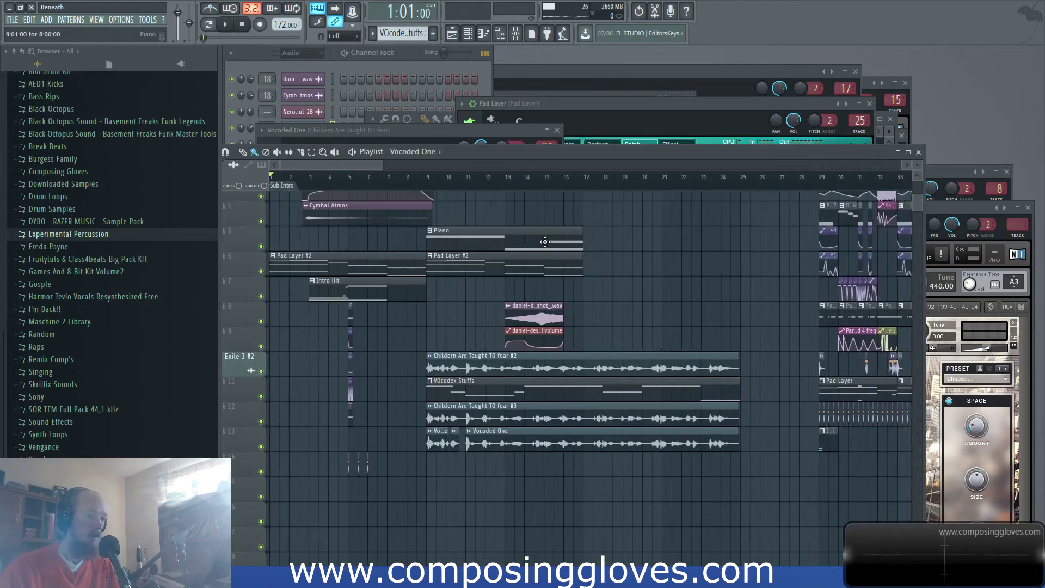
scroll(544, 283, down, 1)
scroll(516, 296, down, 3)
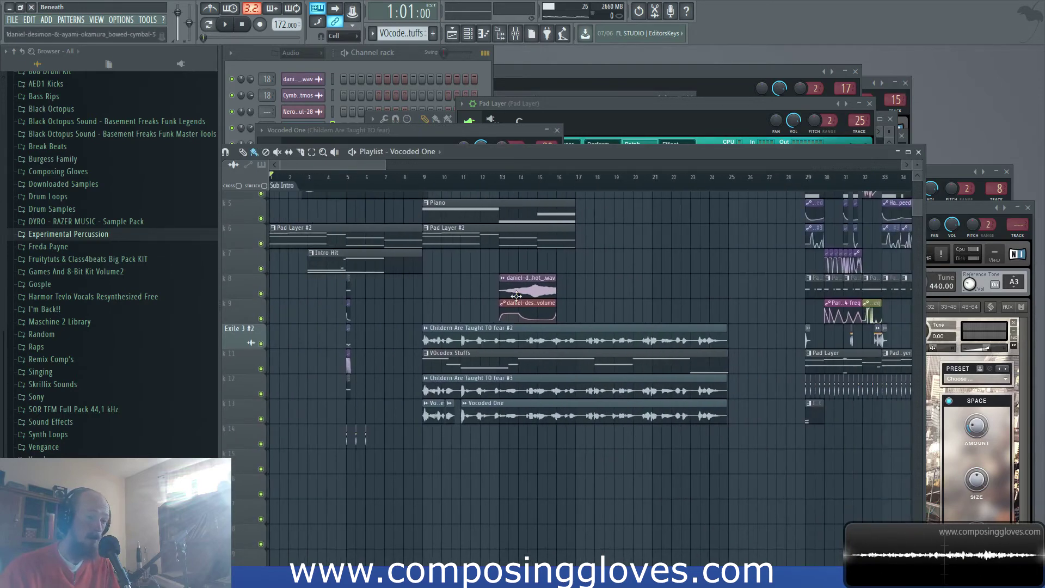
drag(430, 193, 733, 193)
scroll(624, 221, up, 4)
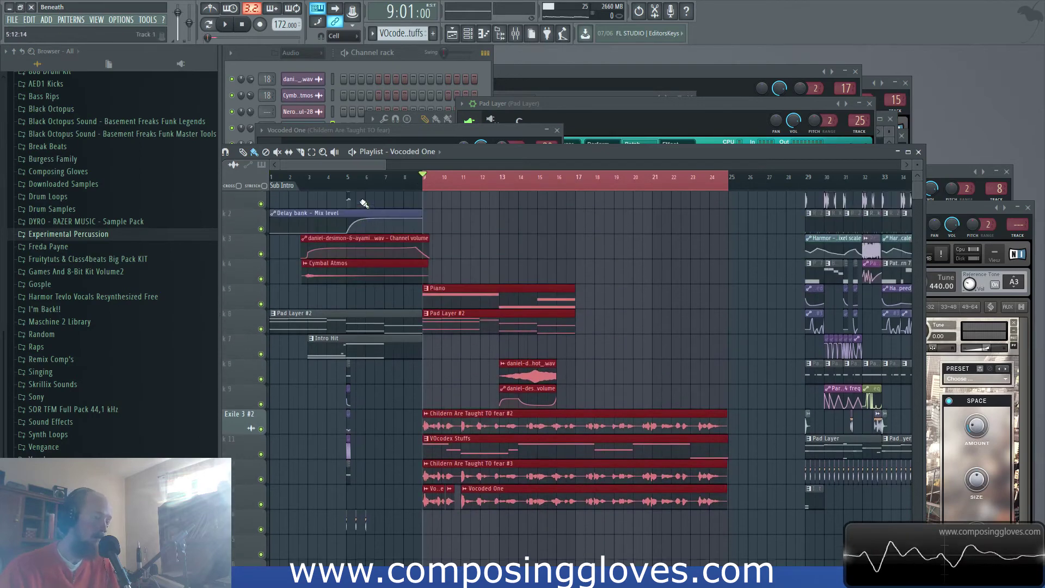
Review the playlist arrangement by marking bars 1 to 9 and the start of bar 29, and play through the vocal section
drag(422, 186, 231, 182)
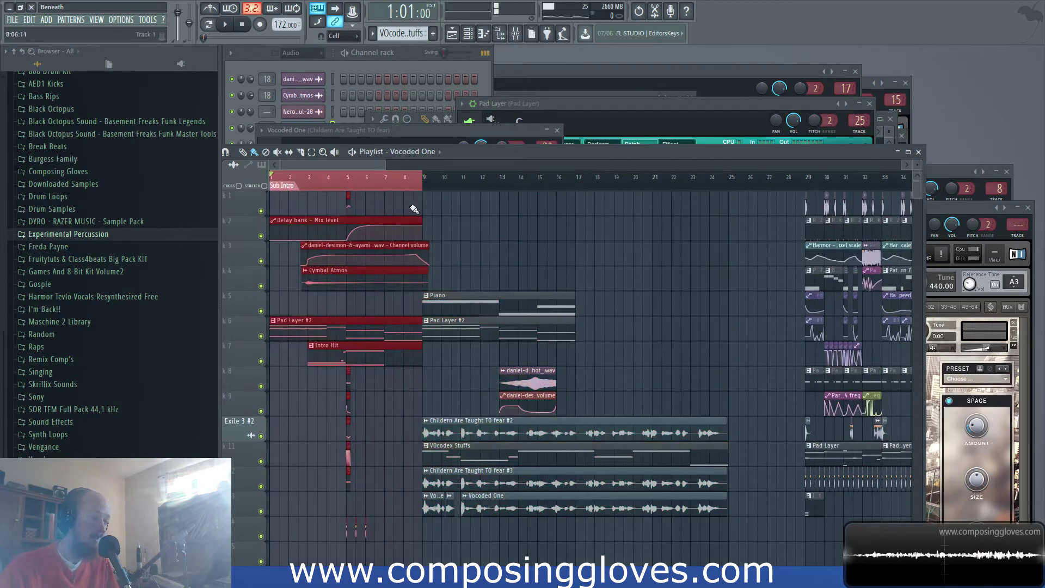
scroll(664, 250, down, 3)
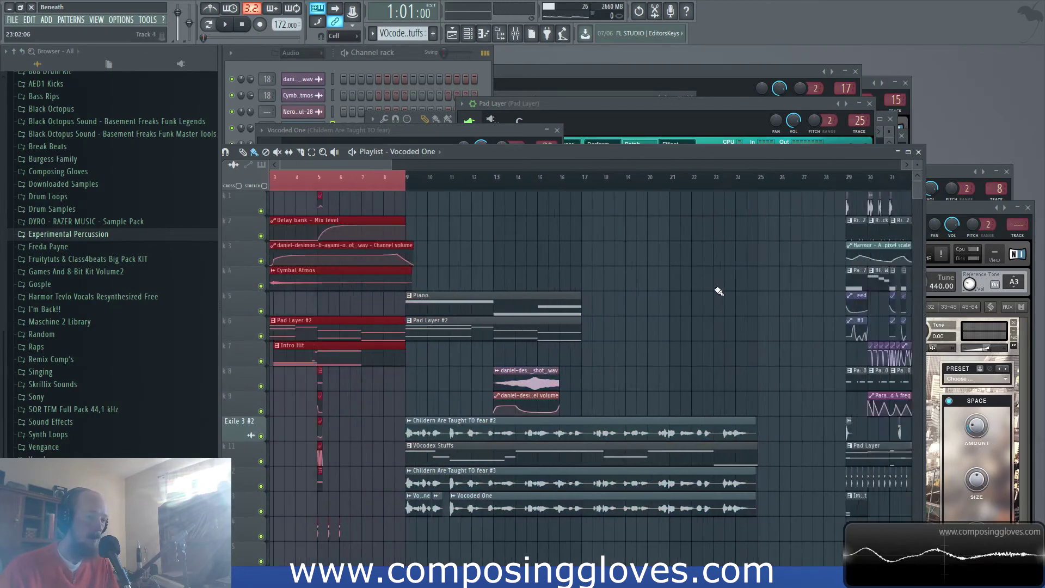
scroll(659, 365, up, 4)
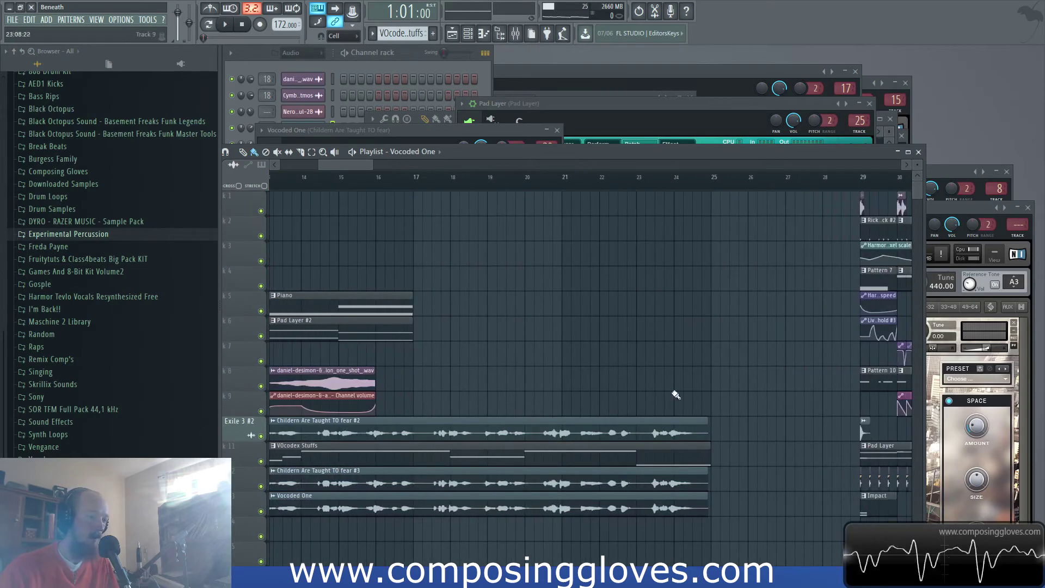
drag(750, 334, 411, 370)
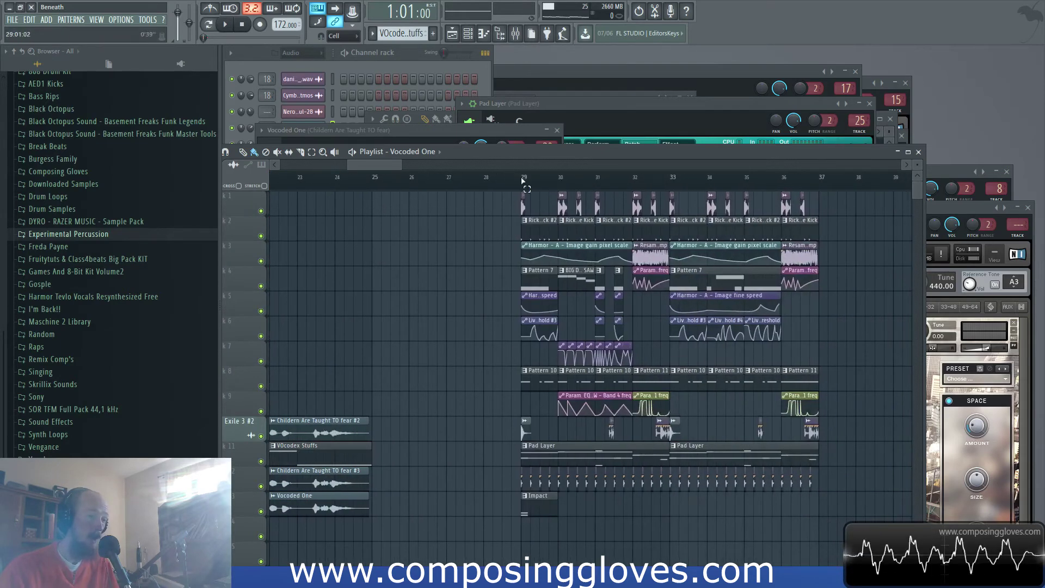
drag(522, 181, 549, 173)
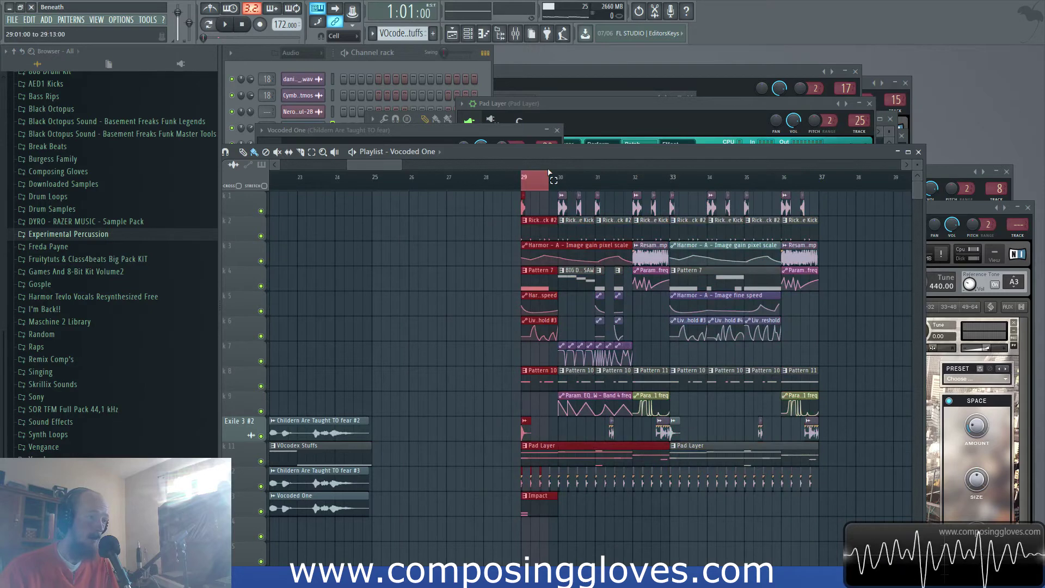
click(536, 183)
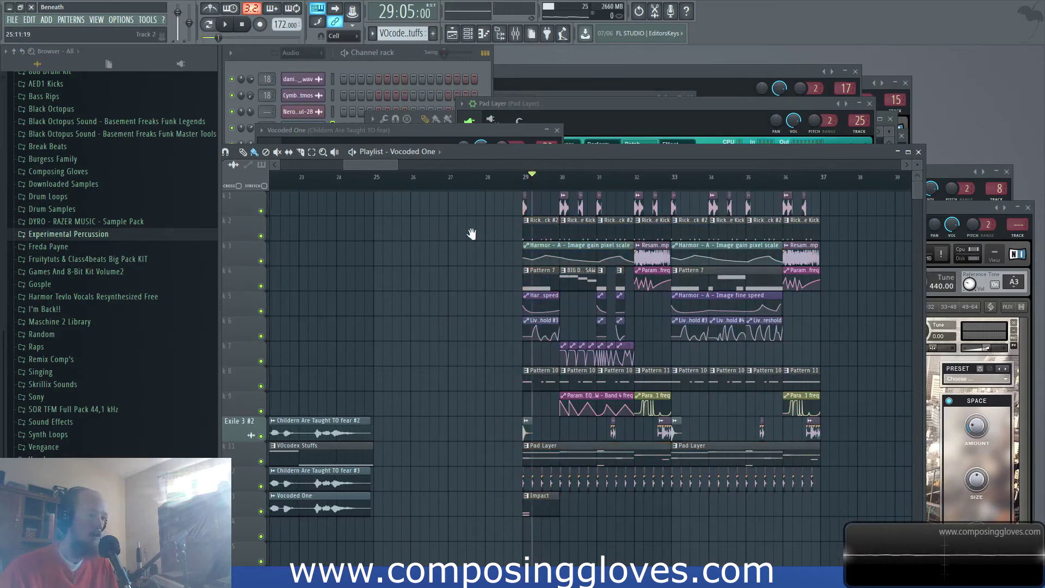
scroll(397, 229, down, 5)
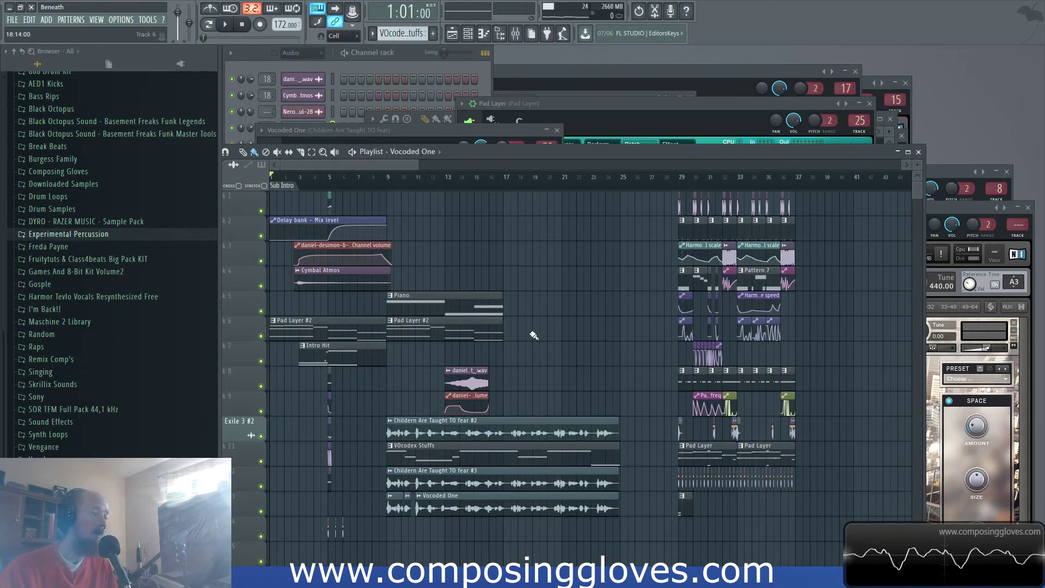
scroll(534, 335, up, 3)
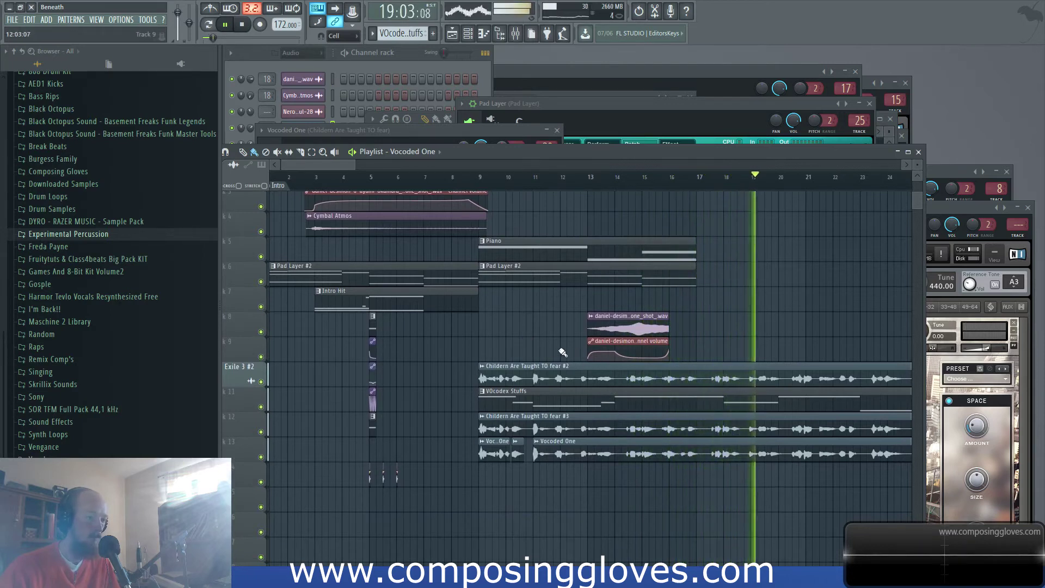
Try placing another Pad Layer #2 clip after the existing one around bar 17, and stop playback
click(530, 274)
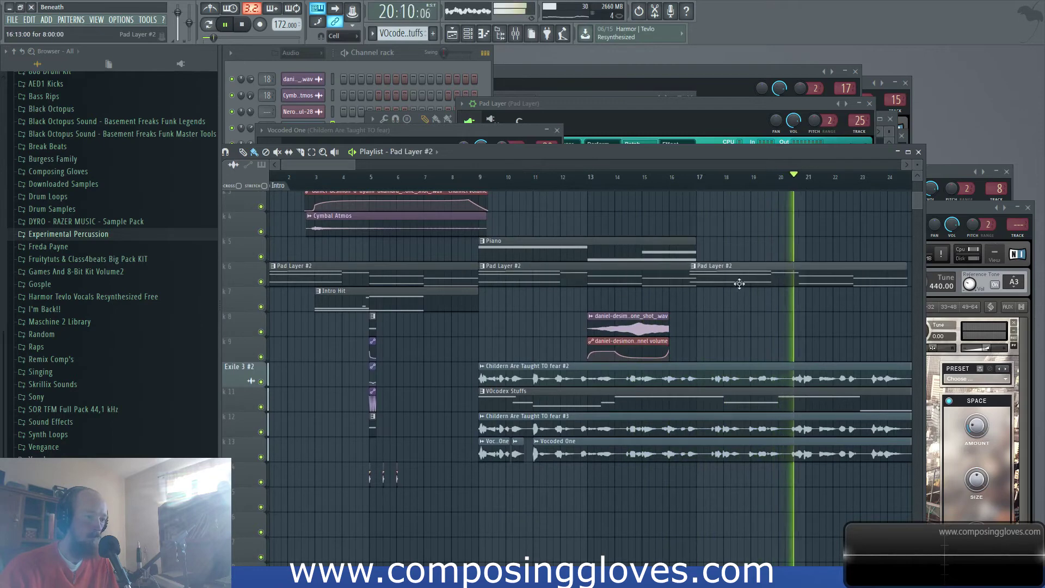
key(space)
drag(514, 230, 553, 252)
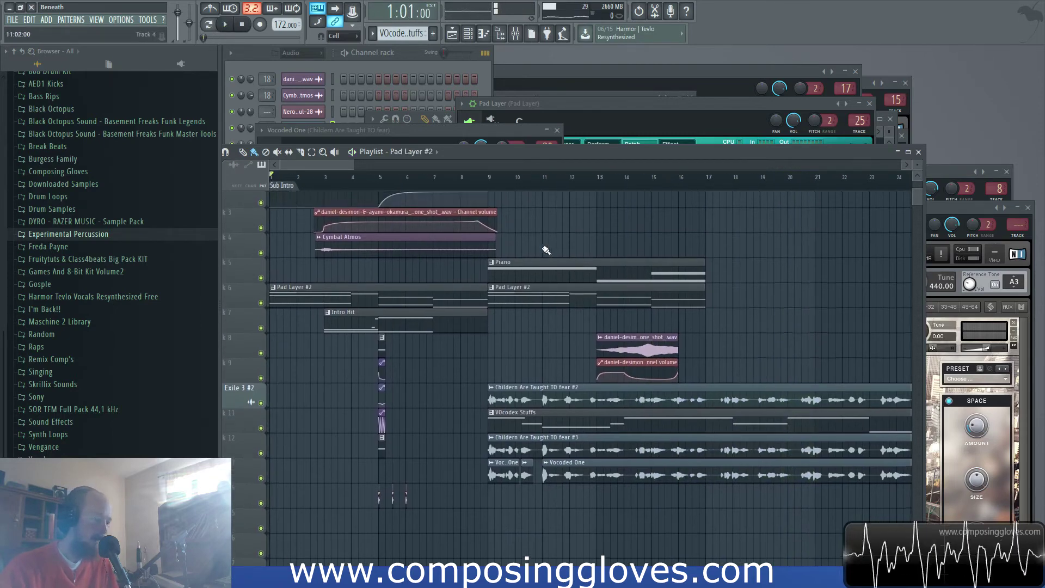
Show the Unsorted channel group and add the Massive synth as a new channel from the full plugin list
click(371, 71)
click(299, 53)
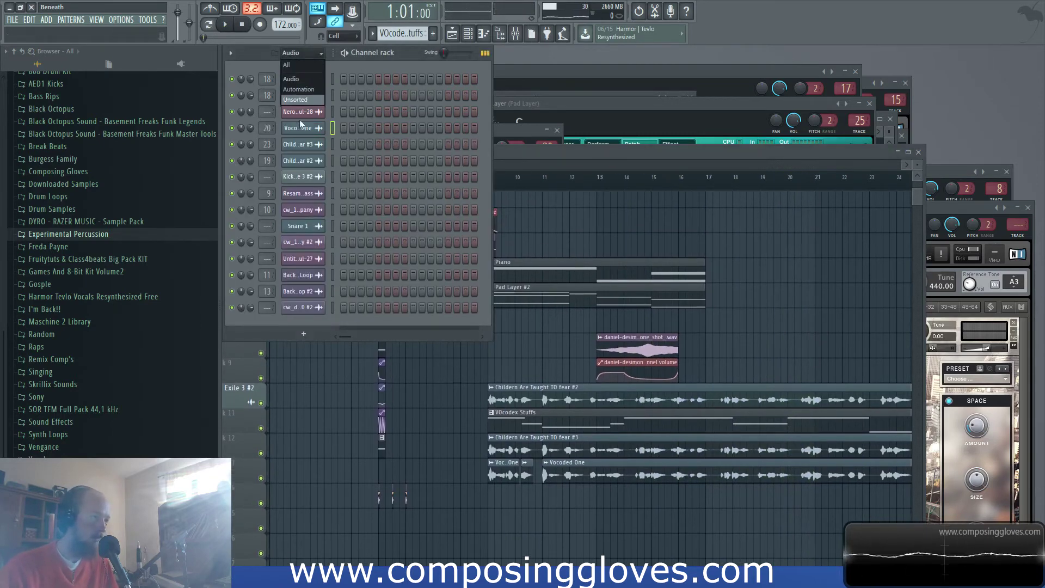
click(301, 100)
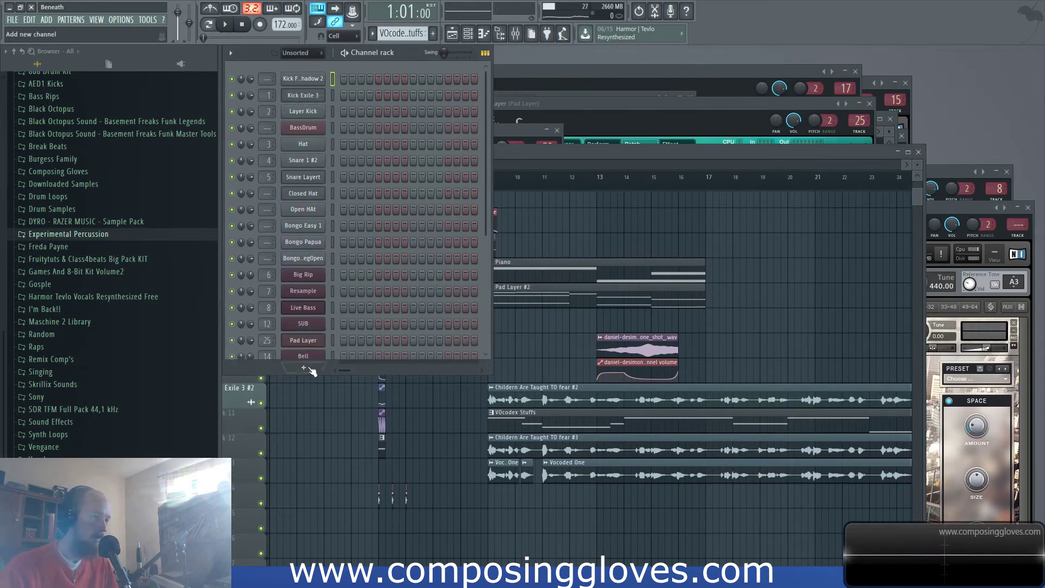
click(304, 369)
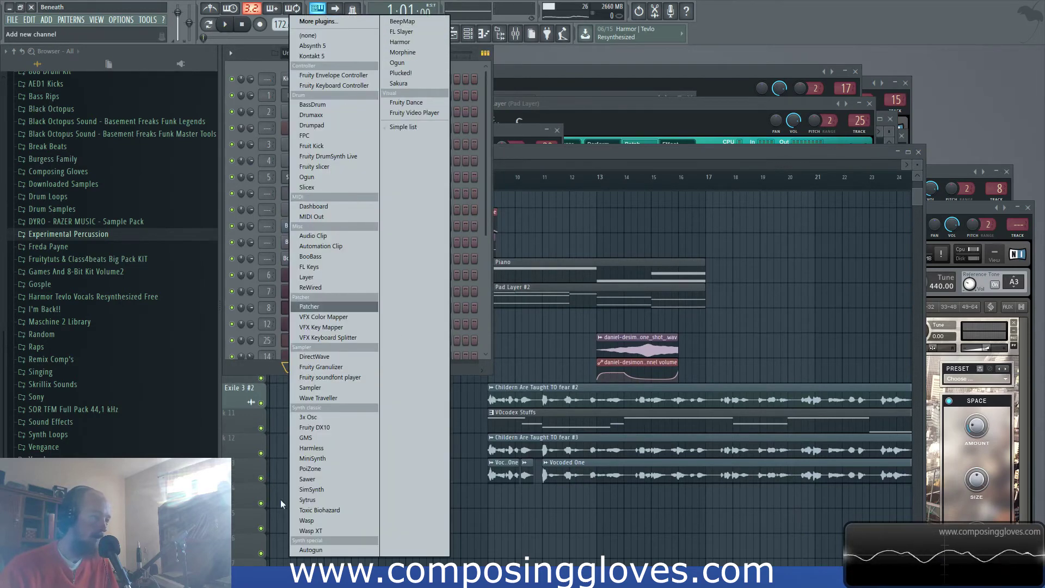
click(328, 24)
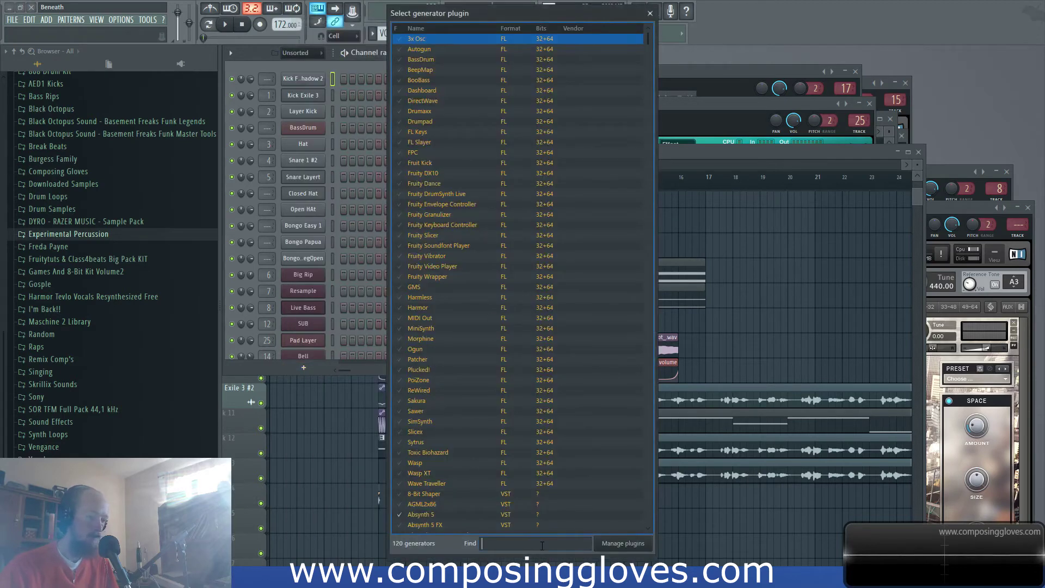
text(ma)
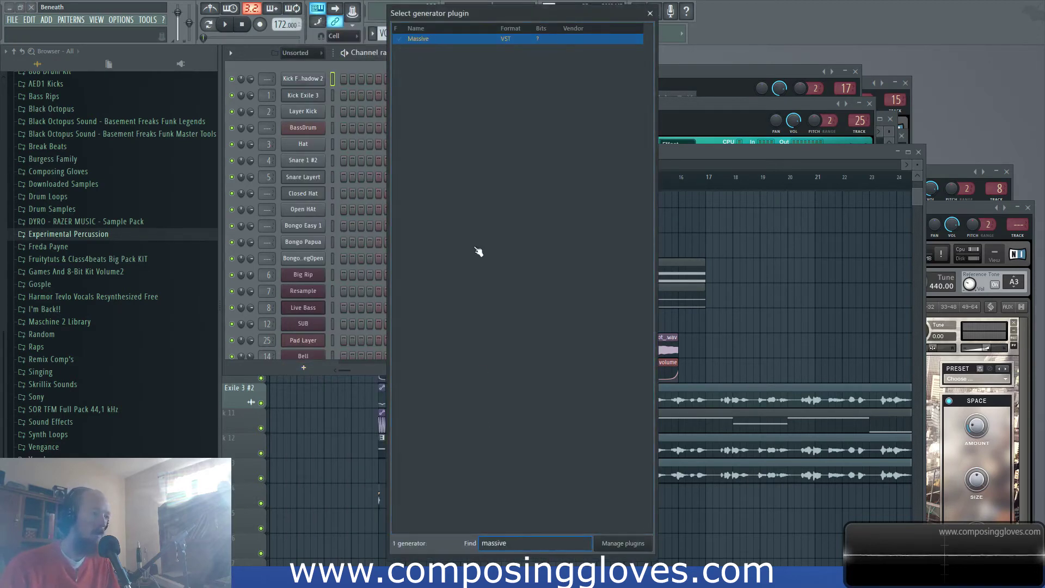
text(ssive)
double_click(424, 39)
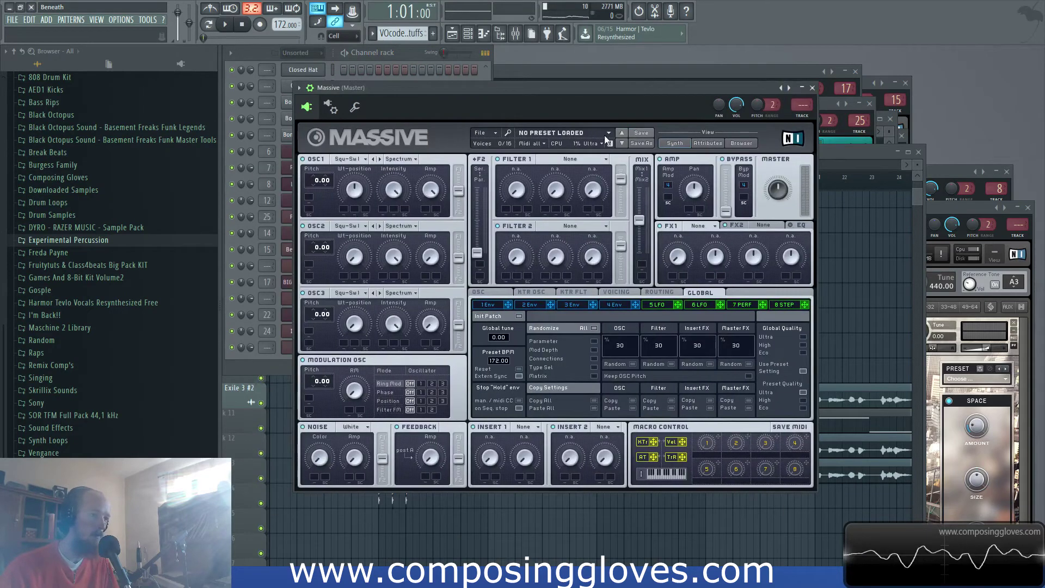
Go through Massive's first presets and jump further down the preset list to Second Generation
click(622, 143)
click(622, 143)
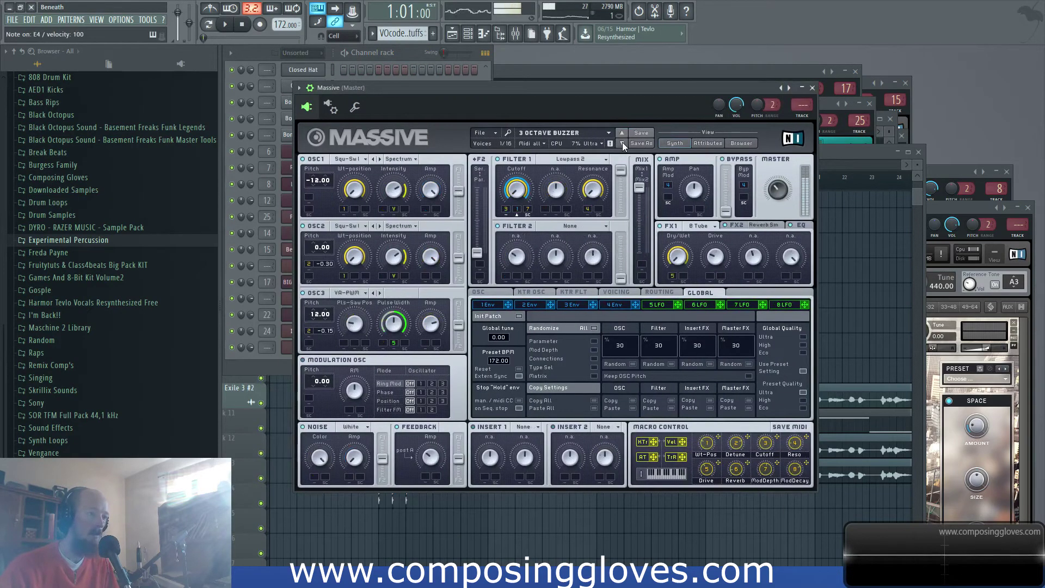
click(566, 135)
drag(625, 131, 624, 395)
click(562, 360)
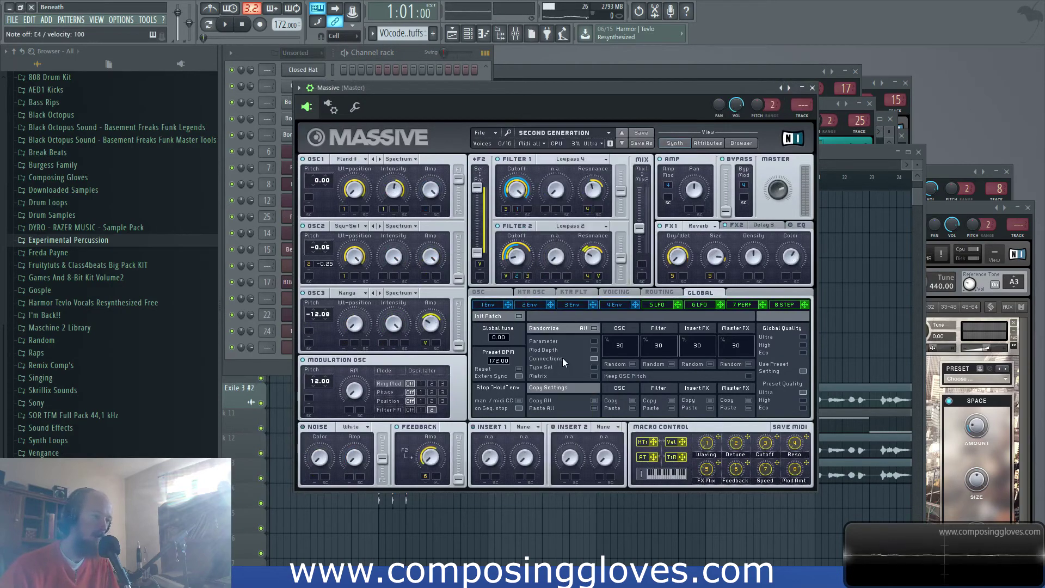
Audition Massive's following presets one by one with test notes and stay on the Shine preset
click(620, 143)
click(619, 143)
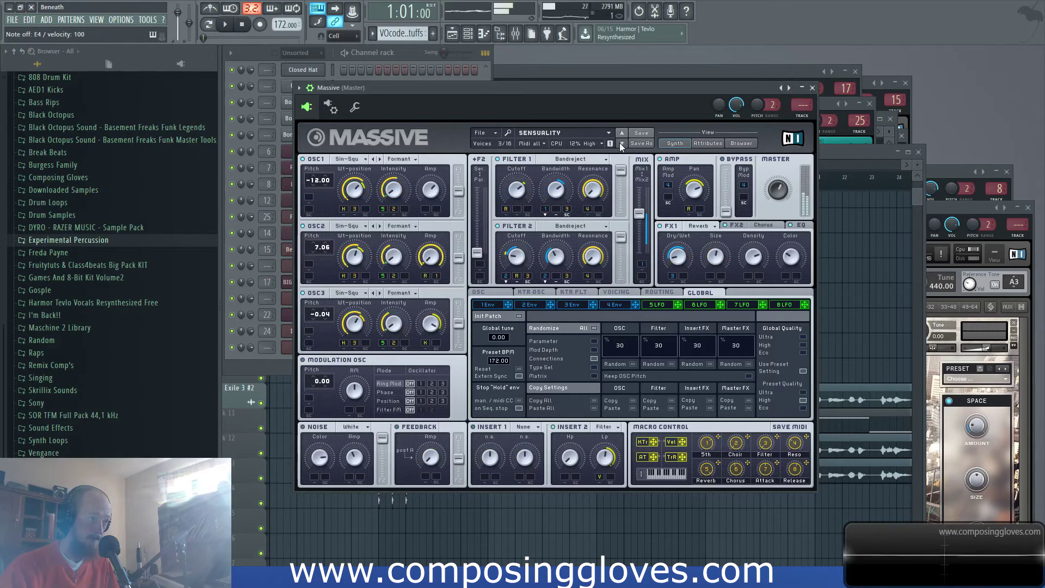
click(620, 142)
click(620, 142)
click(621, 142)
click(620, 142)
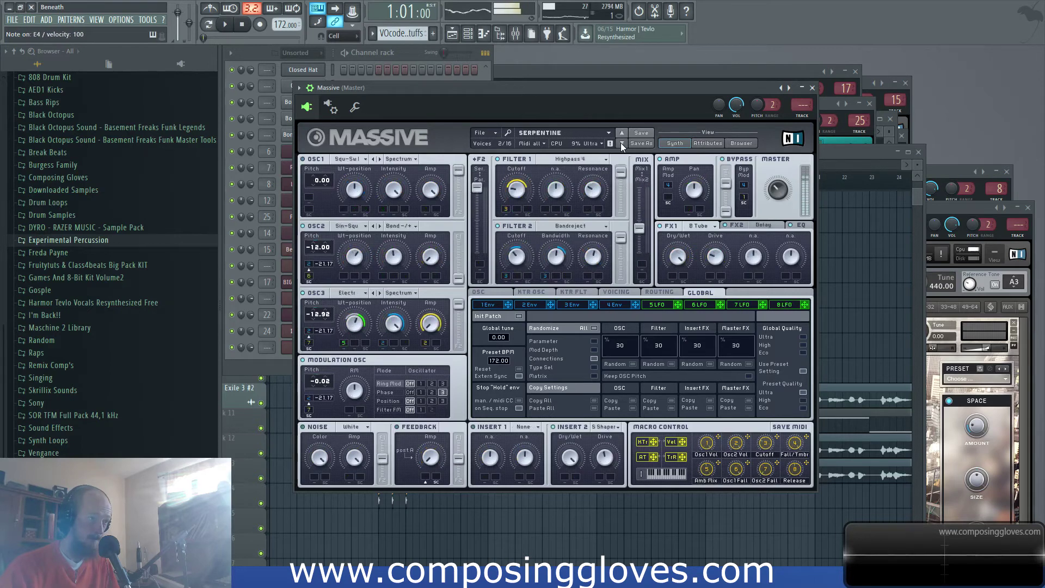
click(621, 143)
click(621, 142)
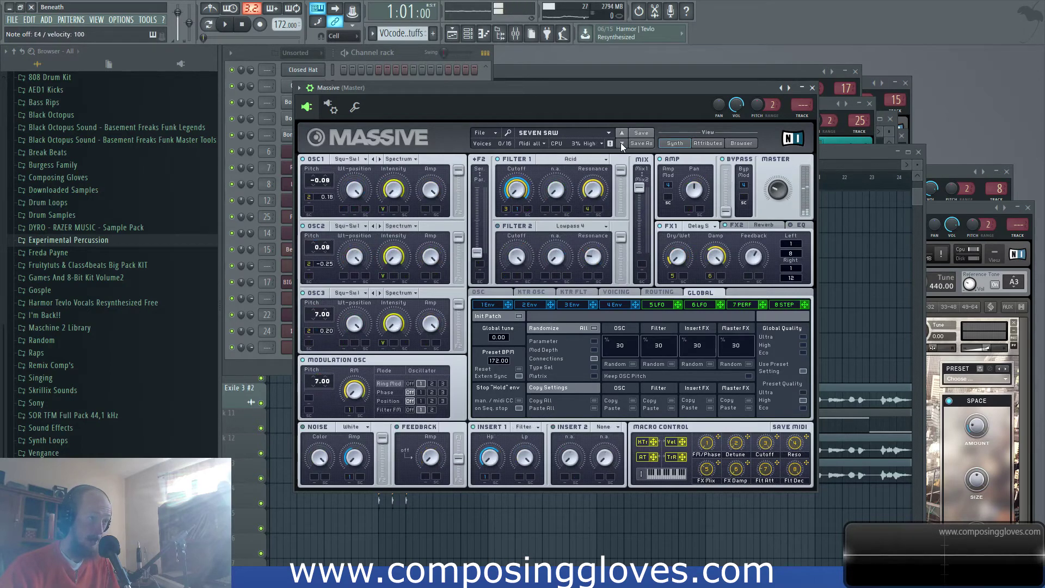
click(620, 142)
click(620, 143)
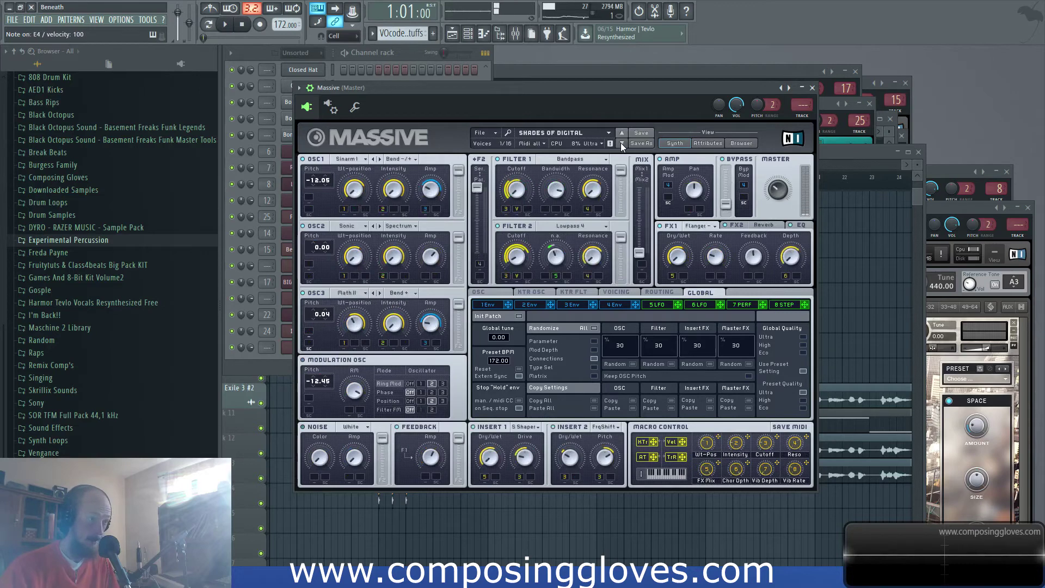
click(621, 142)
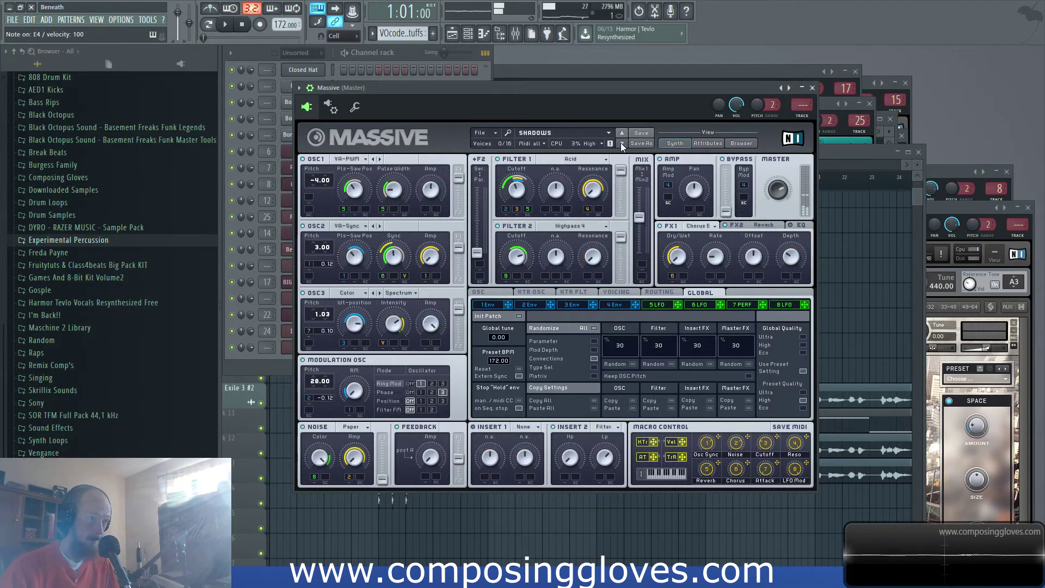
click(620, 143)
click(621, 143)
click(621, 143)
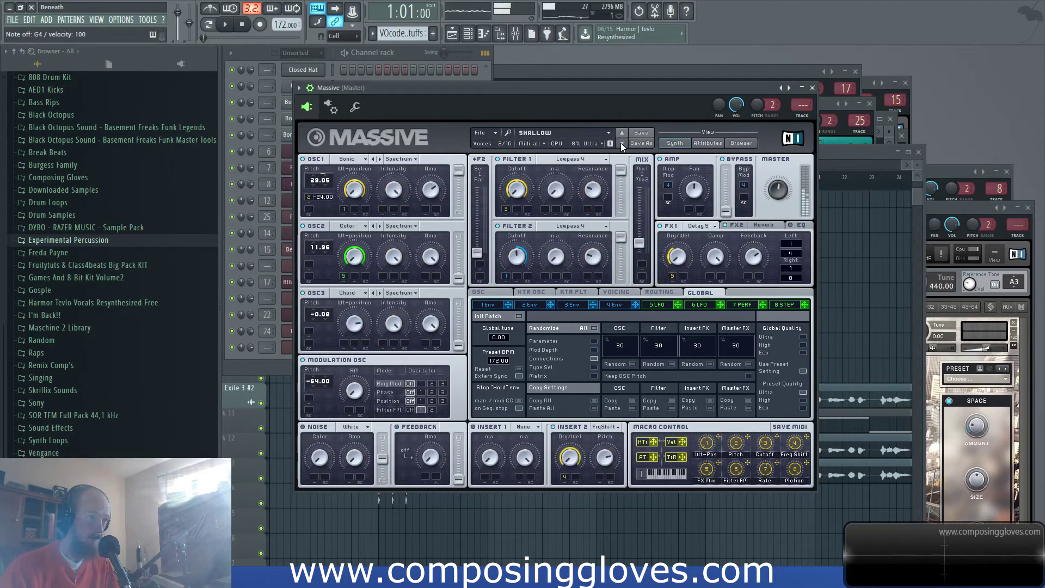
click(620, 143)
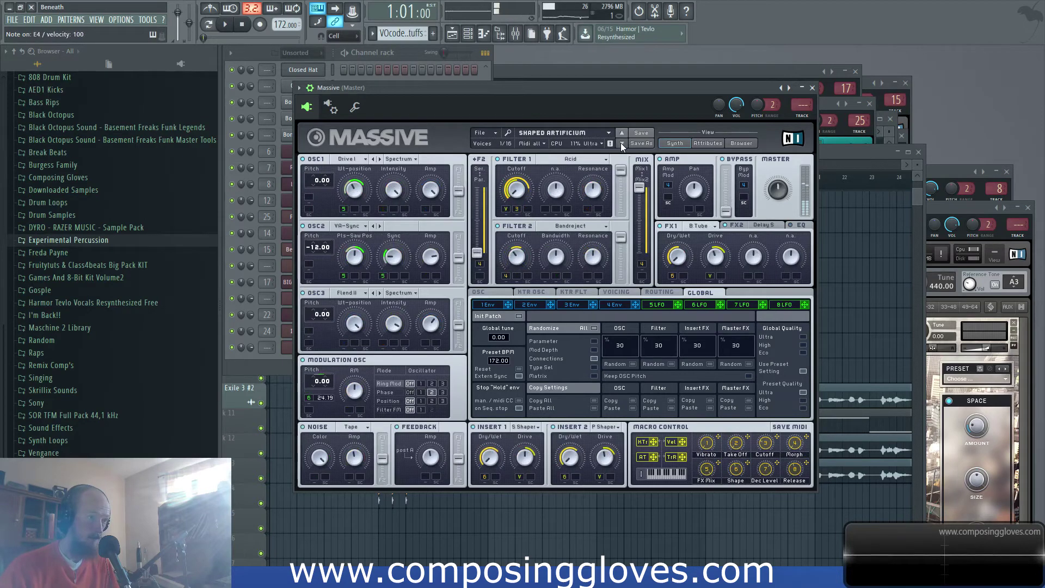
click(620, 143)
click(620, 143)
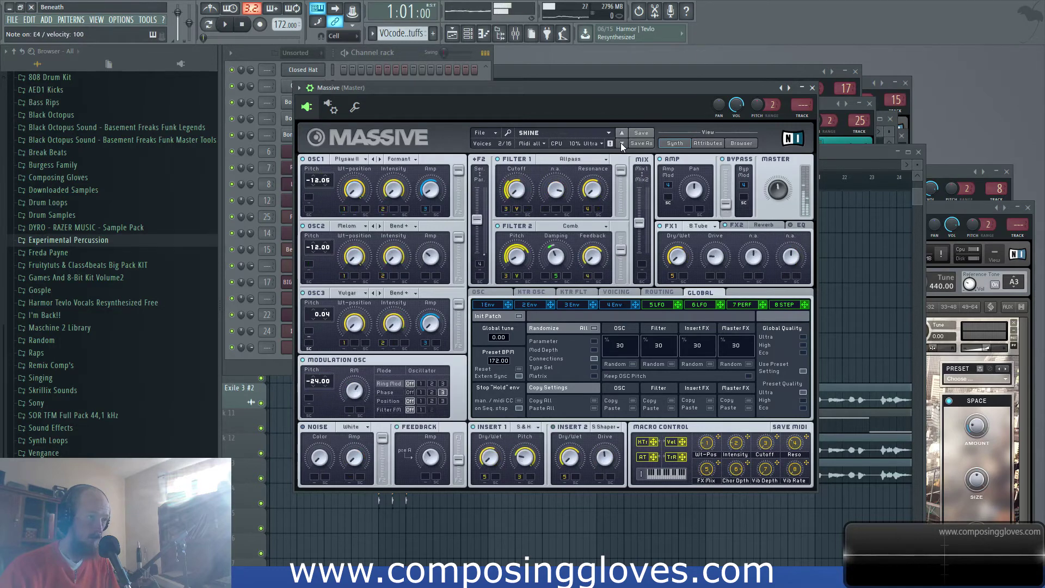
Create a new empty pattern and open the Massive channel in the piano roll
click(261, 365)
click(434, 35)
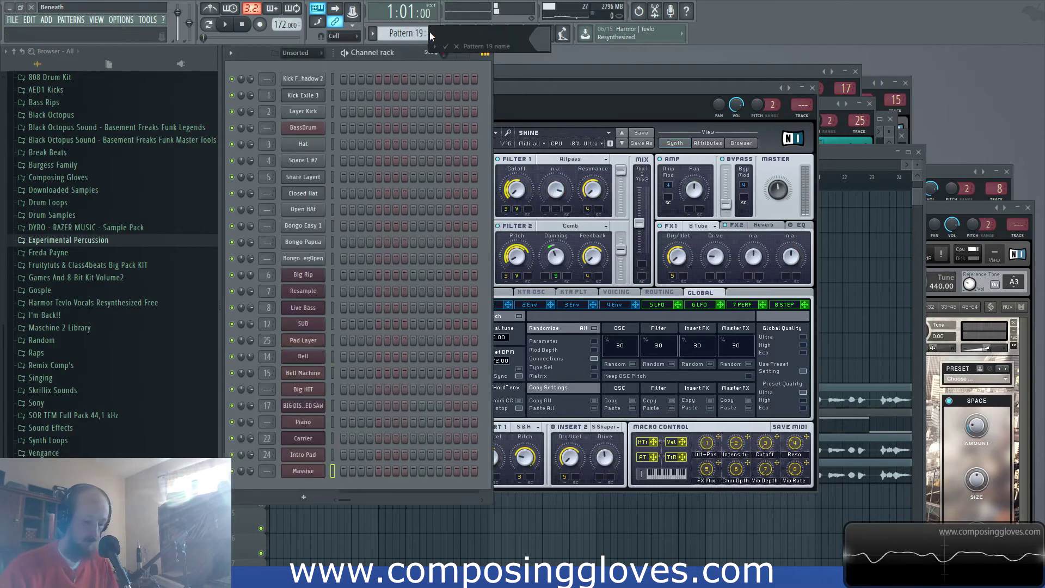
right_click(324, 439)
click(363, 443)
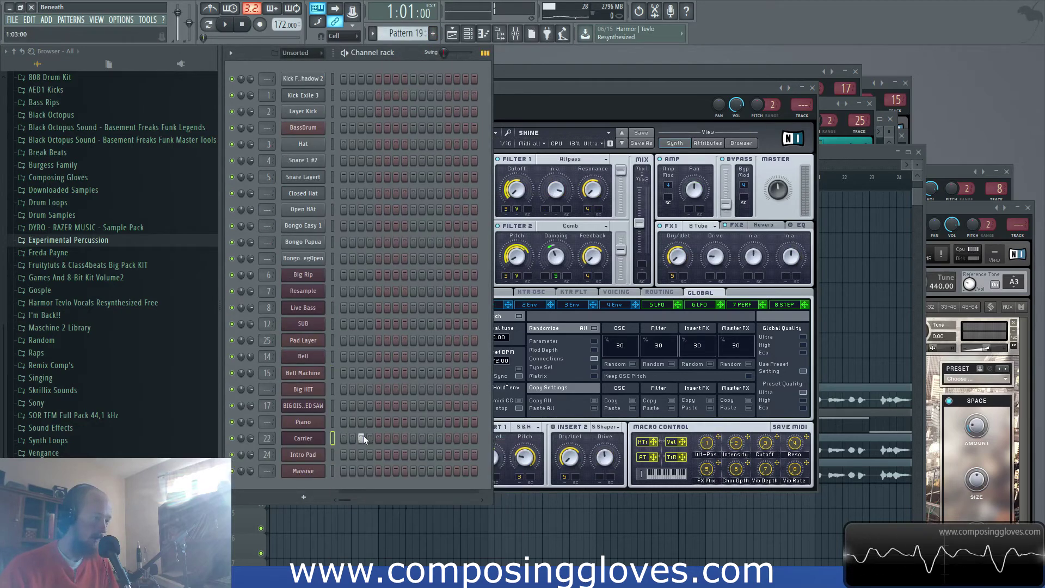
right_click(317, 473)
click(357, 443)
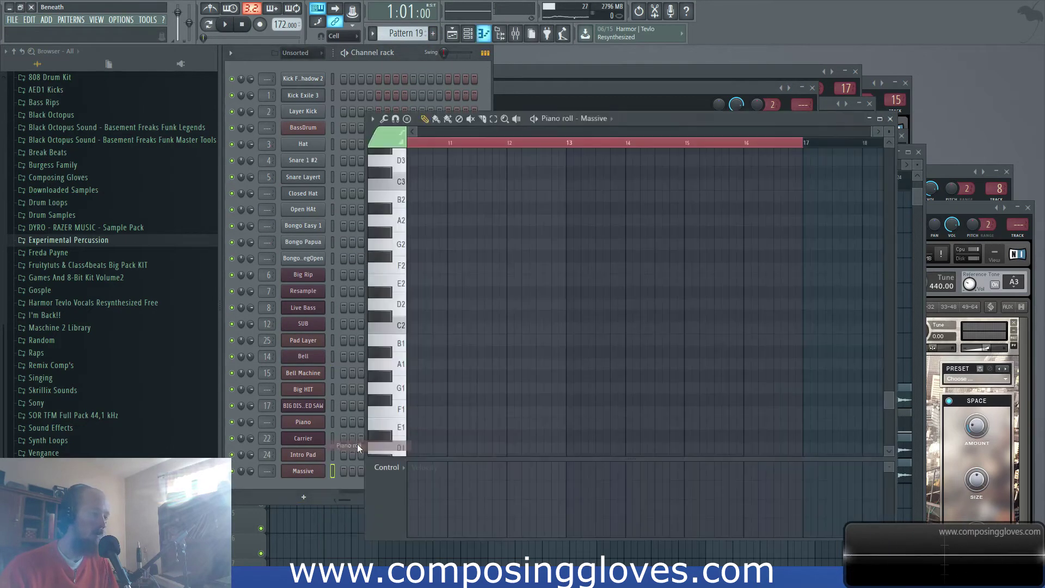
Add a two-bar F#3 note at the start of bar 1 for Massive, and return to the playlist
click(383, 333)
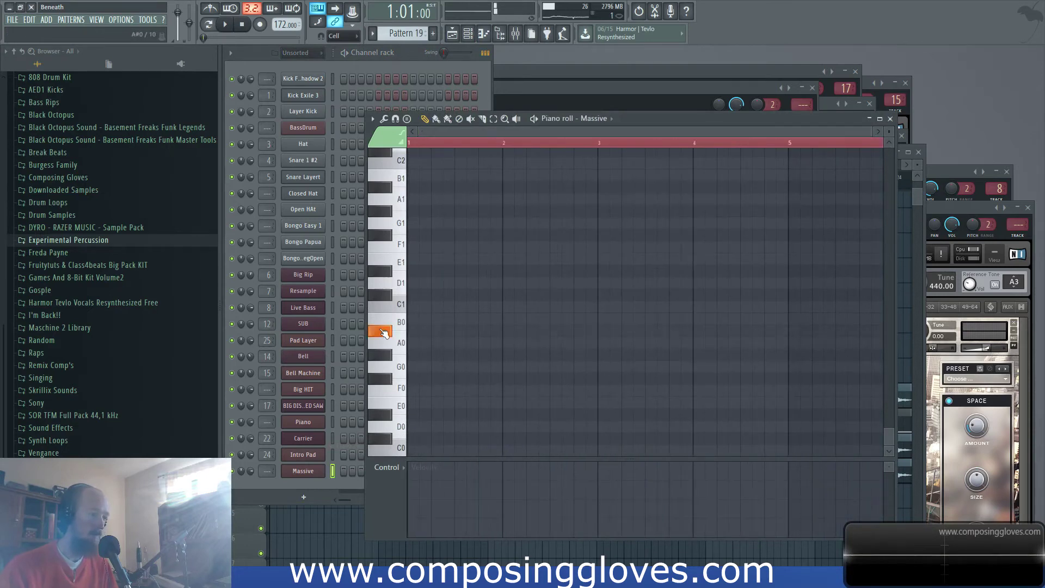
scroll(387, 299, up, 4)
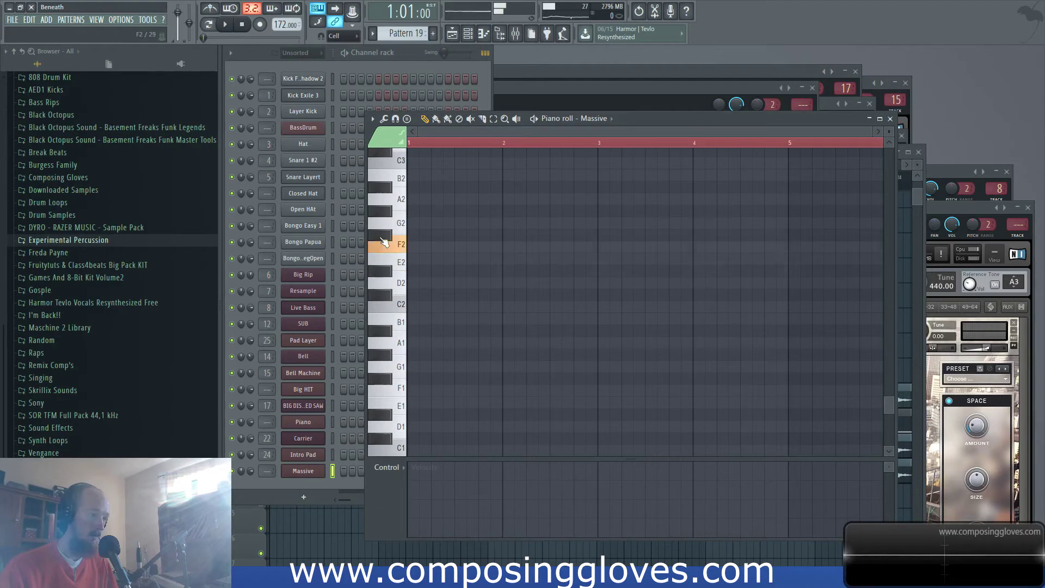
scroll(437, 286, up, 5)
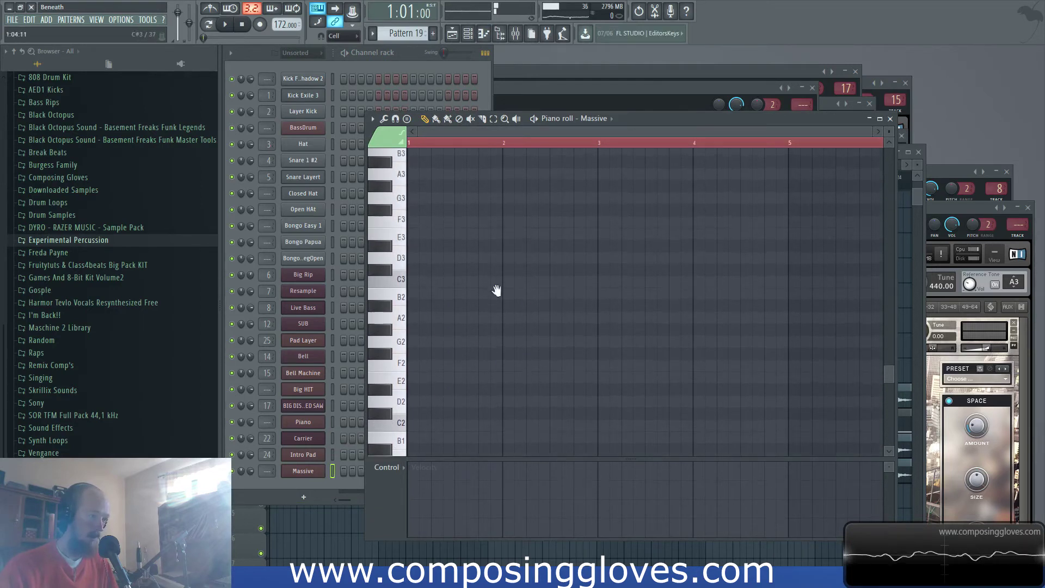
drag(435, 372, 367, 268)
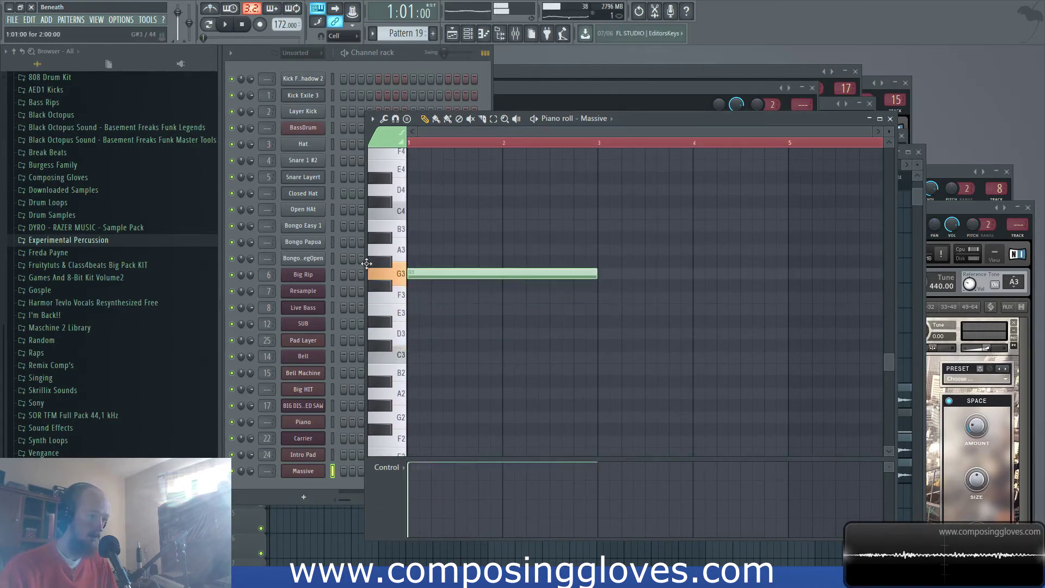
ctrl+scroll(578, 288, down, 1)
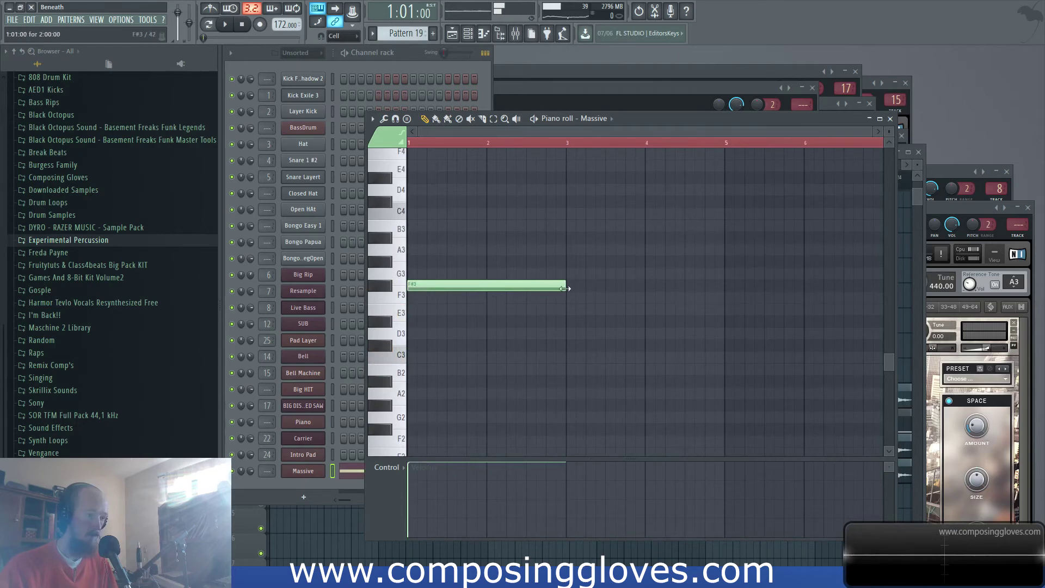
click(831, 109)
click(905, 169)
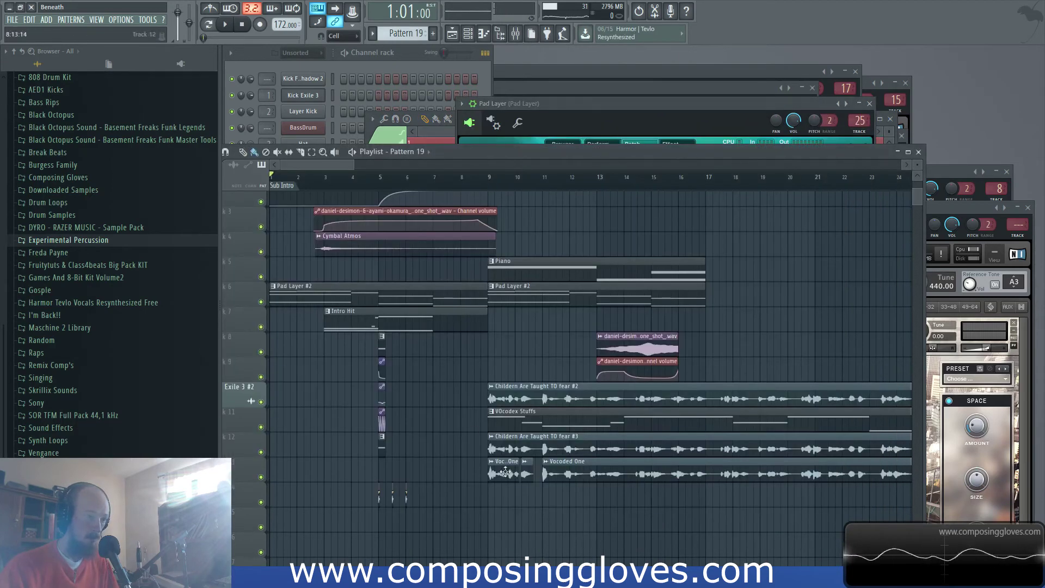
Place Pattern 19 at bar 17 on track 14 and lengthen it to eight bars by adding a second four-bar F#3 note
drag(643, 510, 611, 483)
click(646, 474)
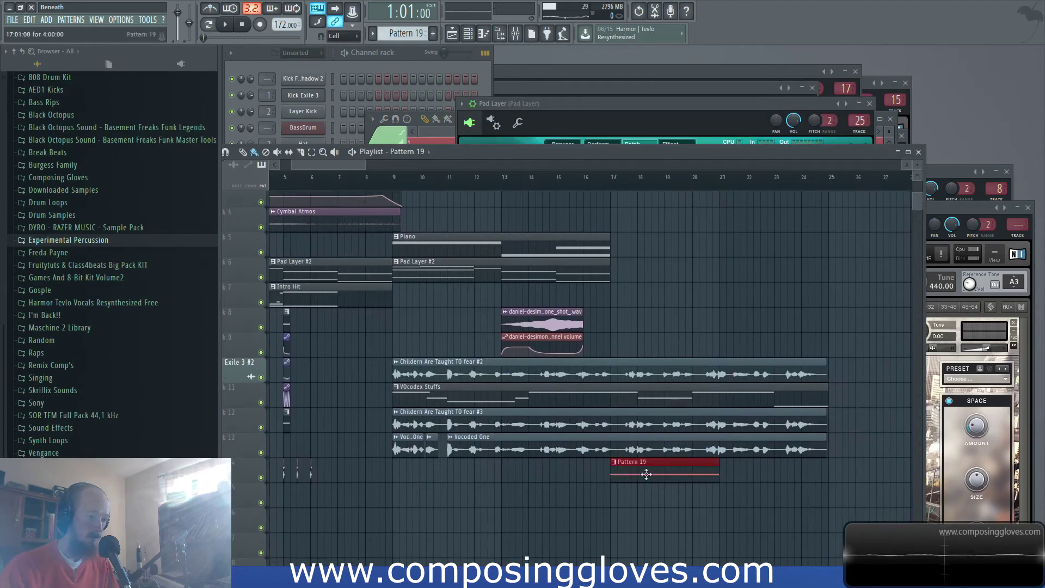
double_click(706, 477)
click(504, 289)
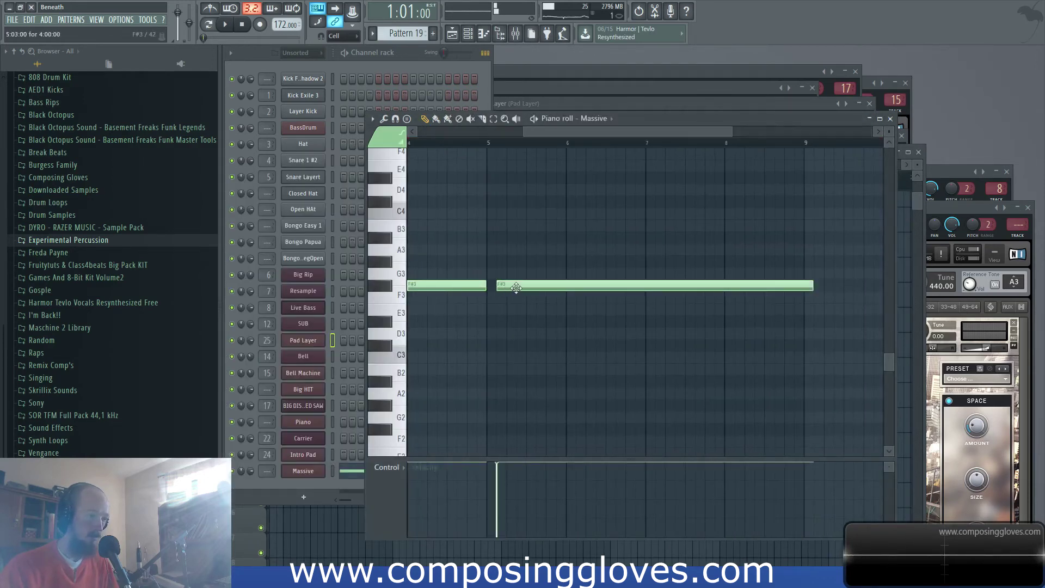
click(916, 192)
Play the vocal section from around bar 9 and lower the band count of Vocodex on the Vocodex mixer track to 44
click(385, 177)
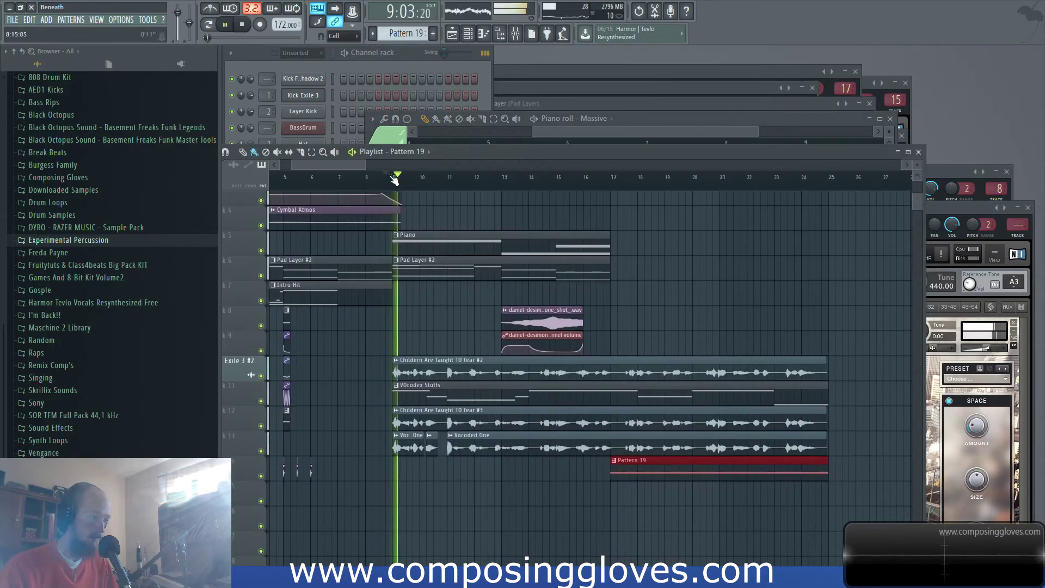
scroll(453, 299, up, 2)
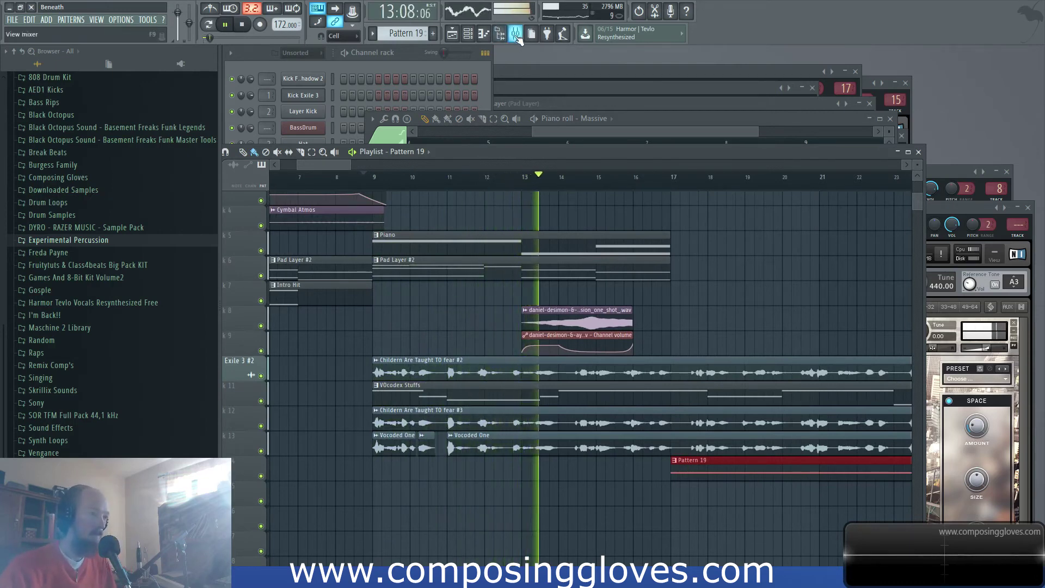
key(F9)
click(520, 353)
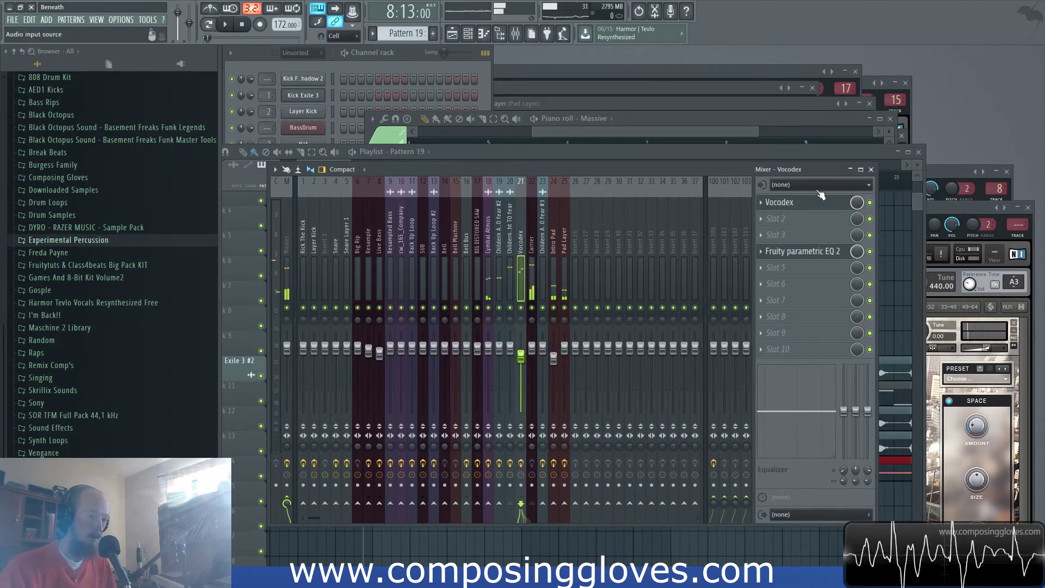
click(779, 202)
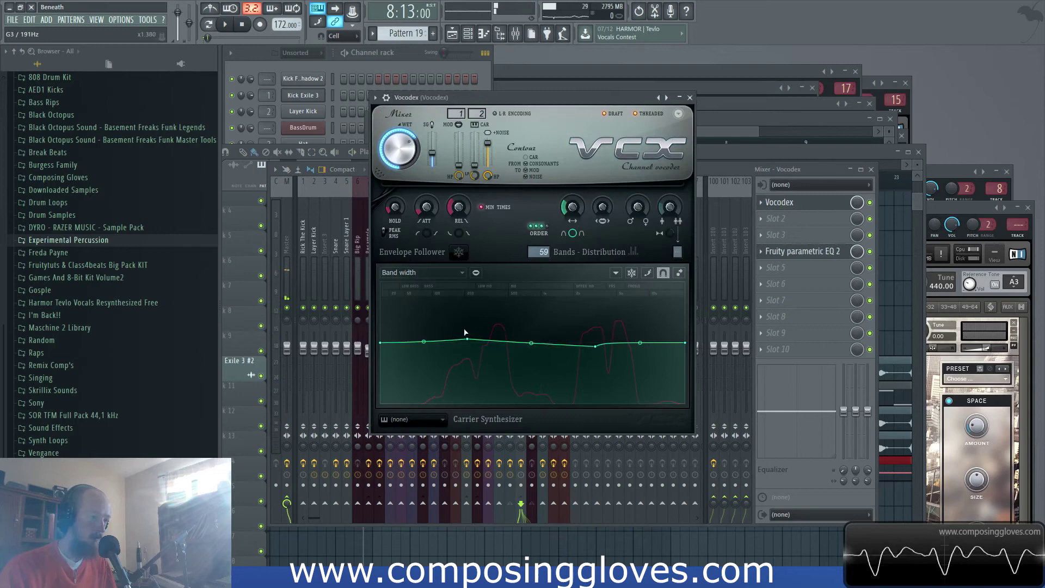
key(space)
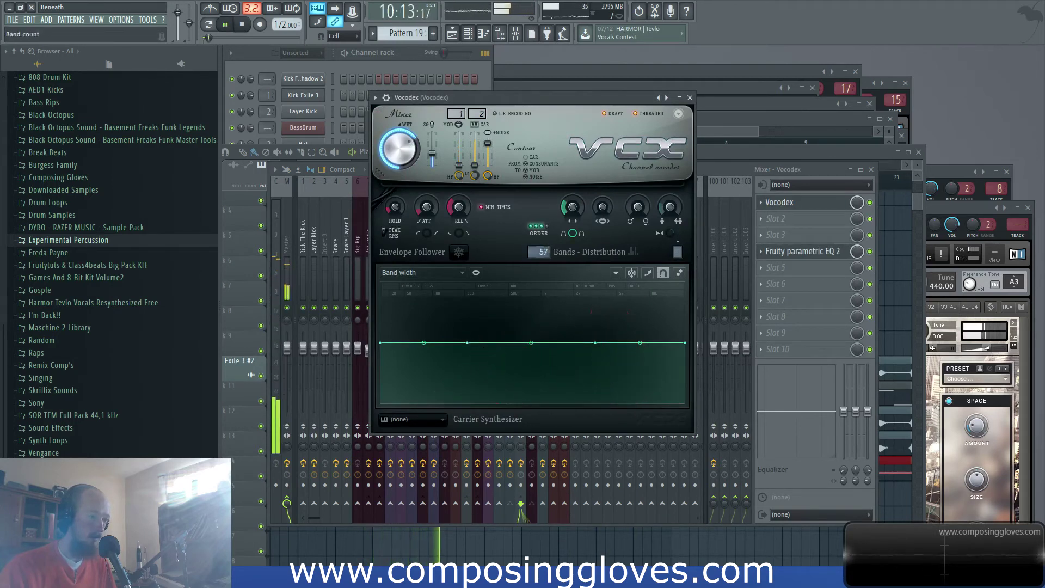
drag(544, 248, 544, 251)
scroll(543, 251, down, 4)
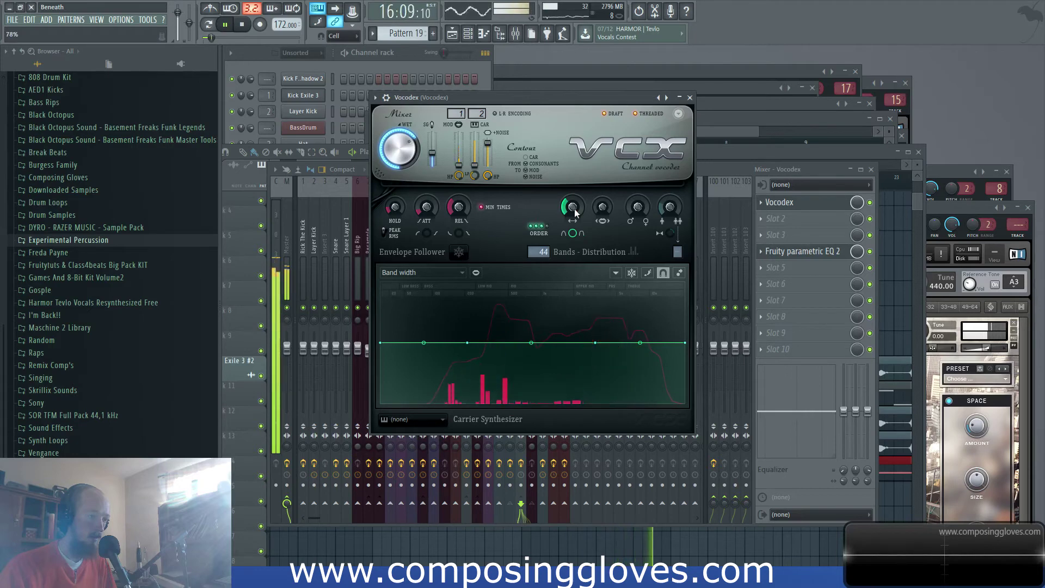
Move Vocodex down to slot 3 of its mixer track and load Fruity Parametric EQ 2 in slot 1
click(739, 168)
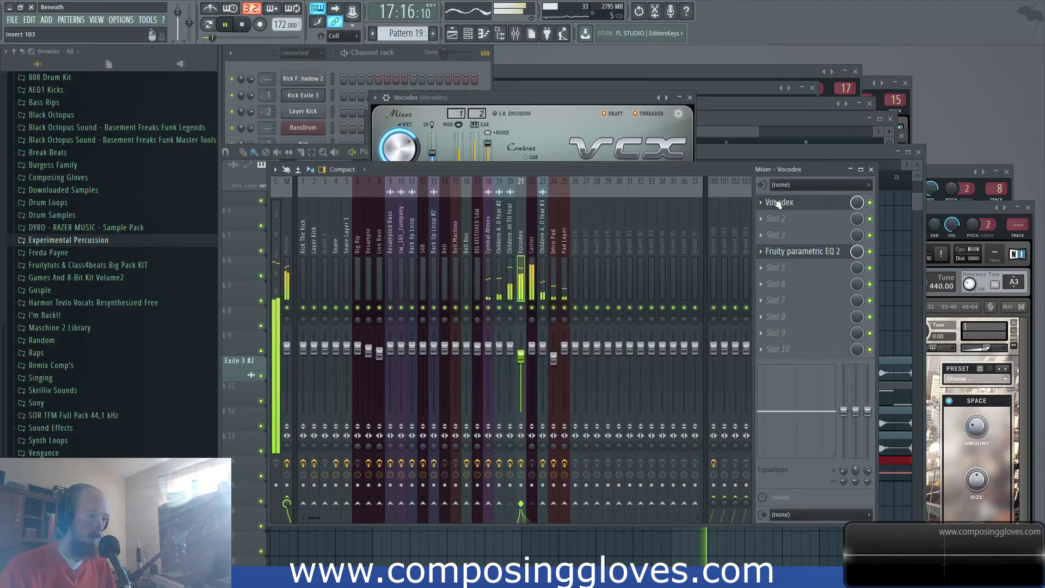
scroll(795, 207, down, 2)
click(761, 203)
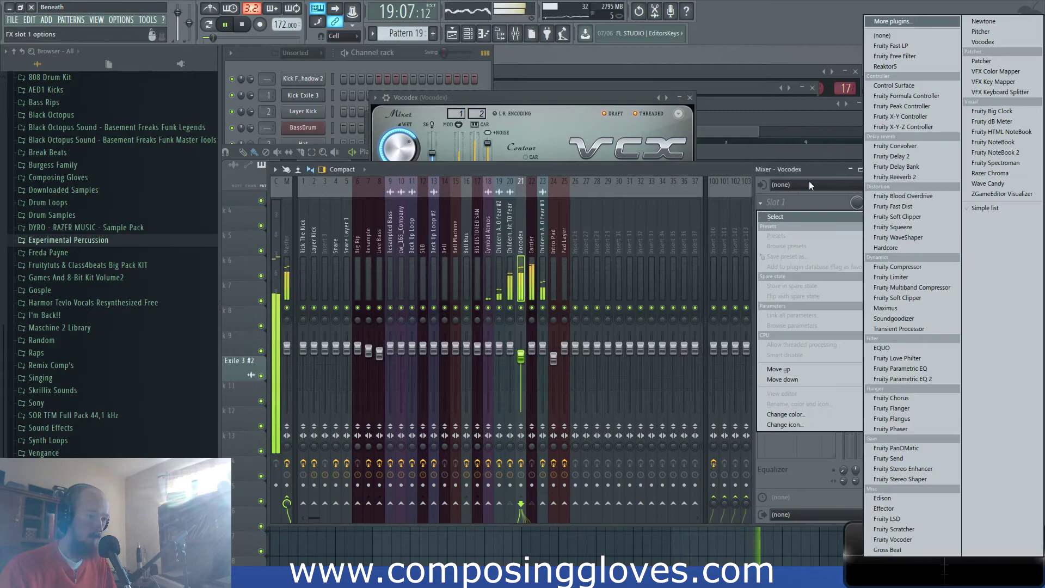
click(904, 379)
Cut the upper bands of the EQ ahead of Vocodex and boost band 4 by about 2.7 dB near 340 Hz
mouse_move(469, 261)
mouse_down()
mouse_move(469, 282)
mouse_move(493, 269)
mouse_move(470, 278)
mouse_up()
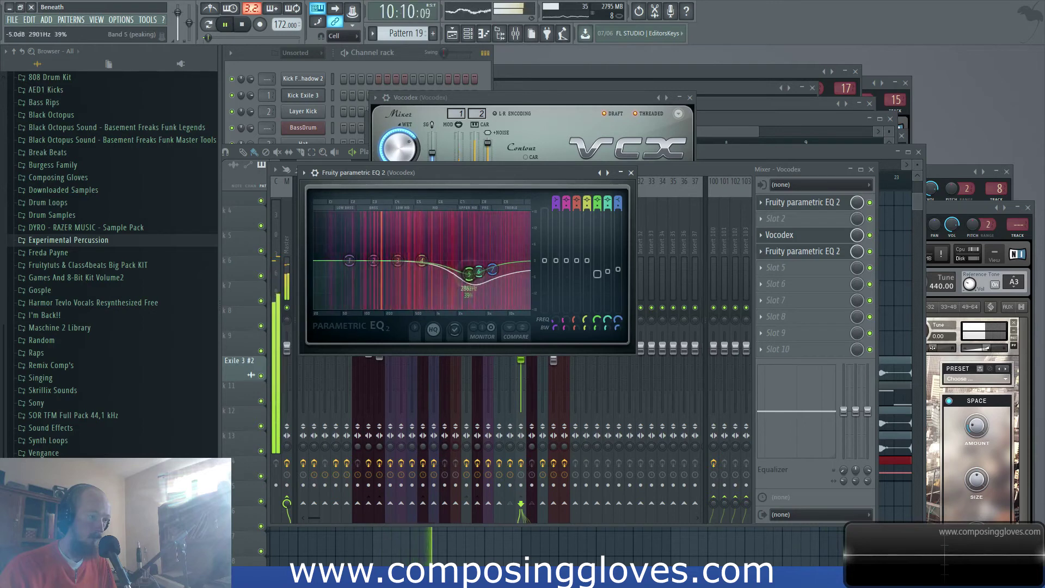
mouse_move(493, 265)
mouse_down()
mouse_move(483, 284)
mouse_move(499, 271)
mouse_up()
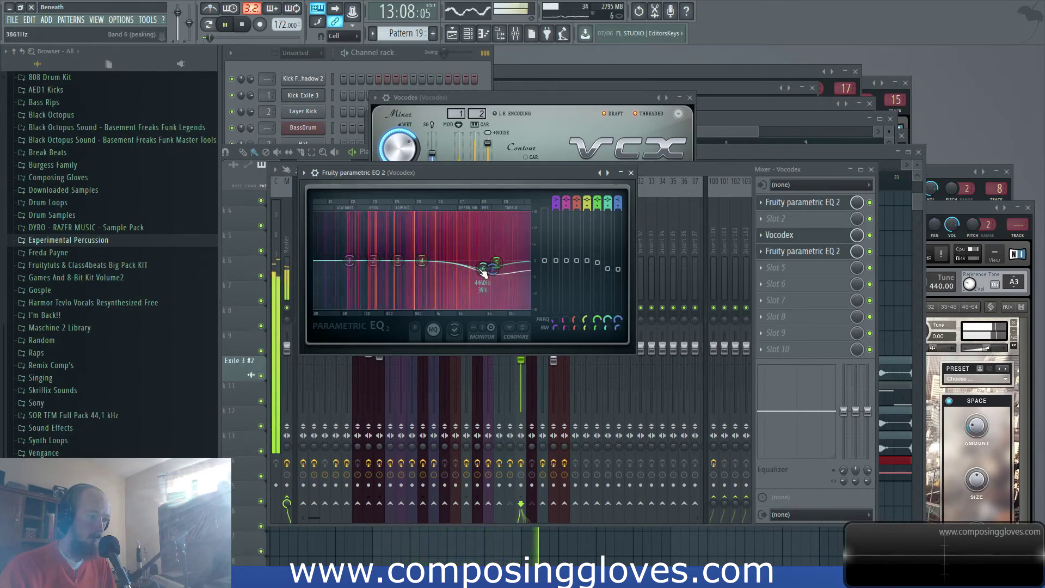
drag(421, 261, 414, 257)
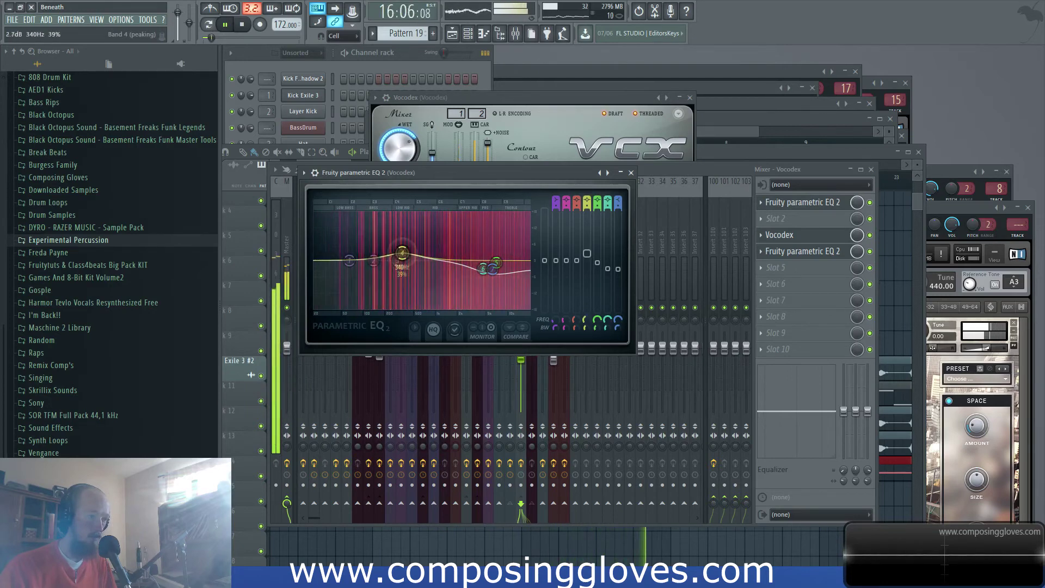
Load another Fruity Parametric EQ 2 in slot 6 of the Vocodex track, adjust one of its bands, and stop playback in the playlist
click(769, 286)
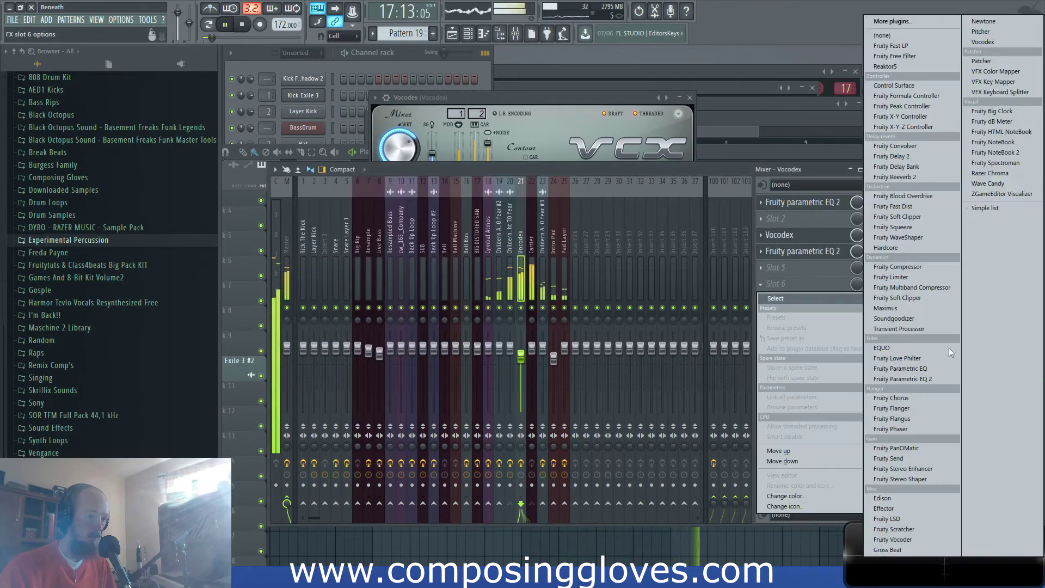
click(954, 382)
drag(423, 204, 401, 201)
click(770, 154)
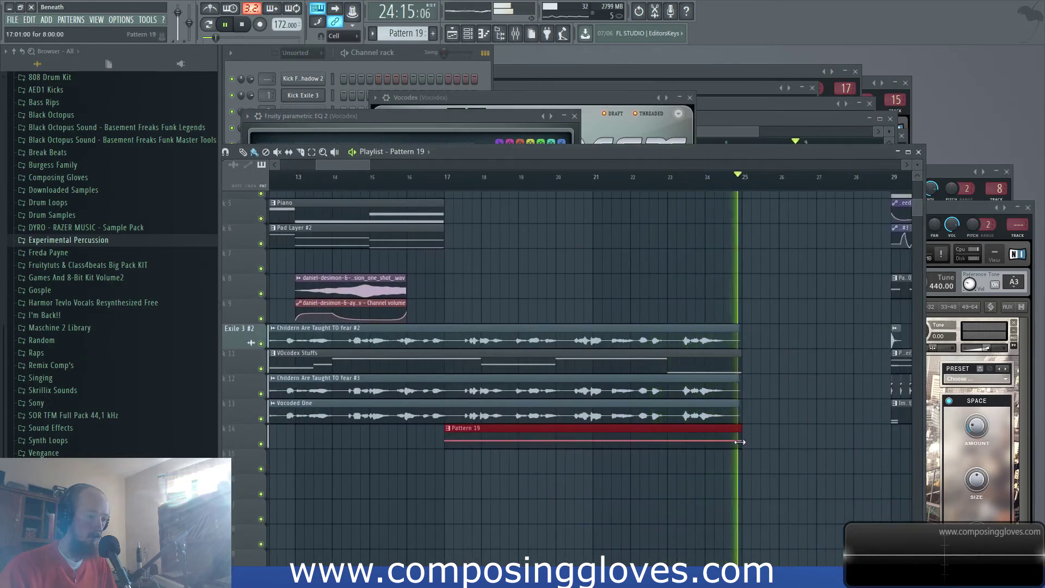
key(space)
Place a Rick The Kick #2 clip at bar 25 on track 2, ahead of the drop
drag(520, 323, 727, 315)
scroll(484, 264, down, 2)
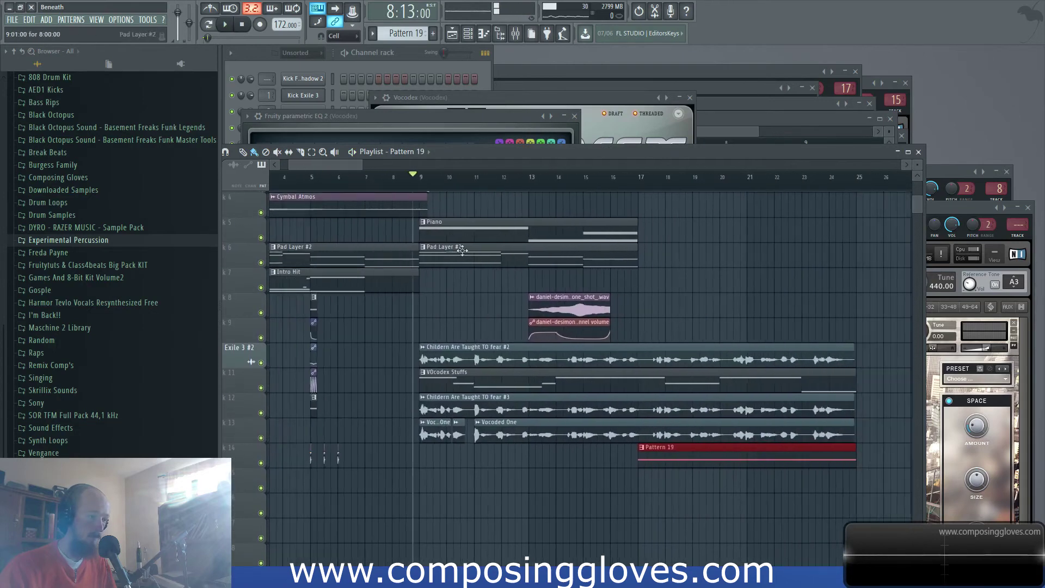
scroll(661, 299, down, 4)
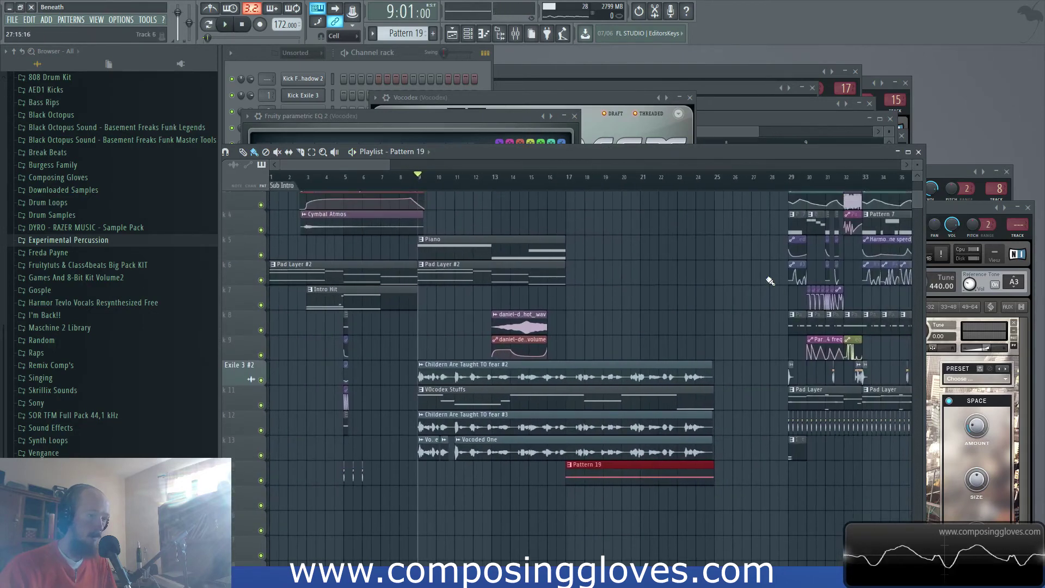
scroll(546, 374, up, 2)
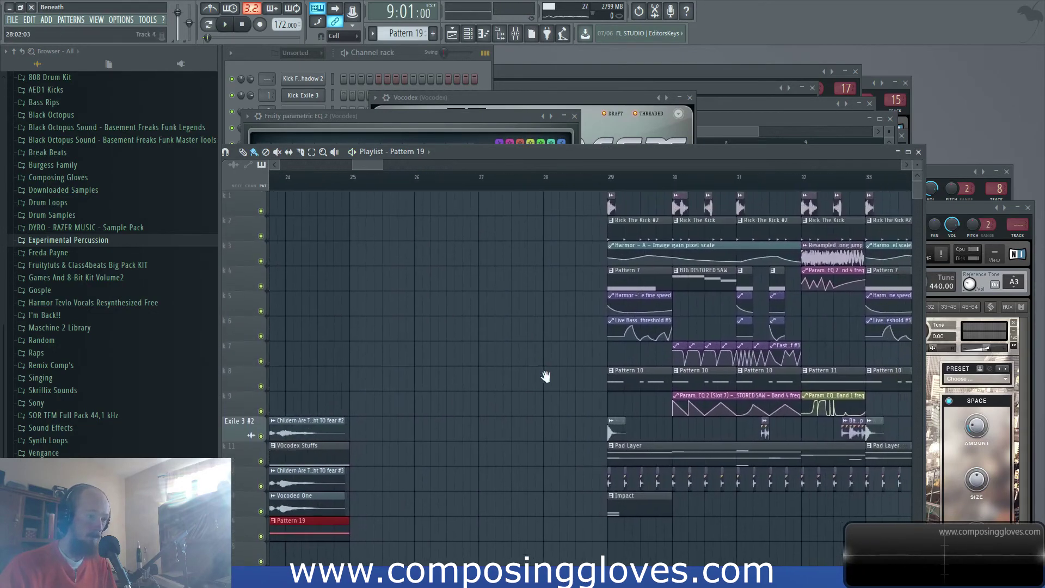
drag(585, 242, 369, 228)
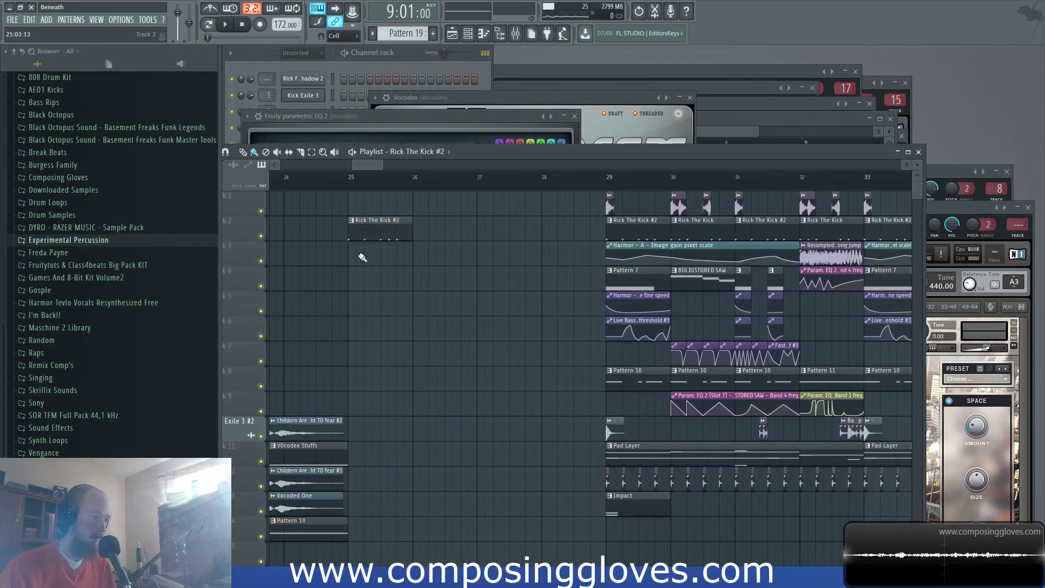
Play the section from bar 9 and follow how the piano, pad and vocoded vocal clips work together
scroll(461, 305, left, 5)
scroll(435, 310, up, 5)
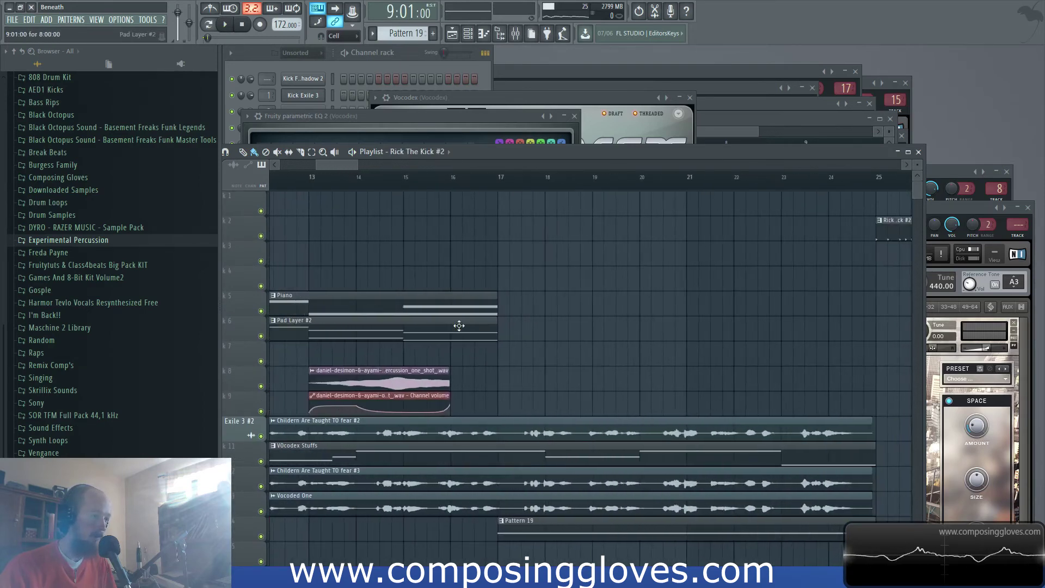
scroll(424, 309, left, 4)
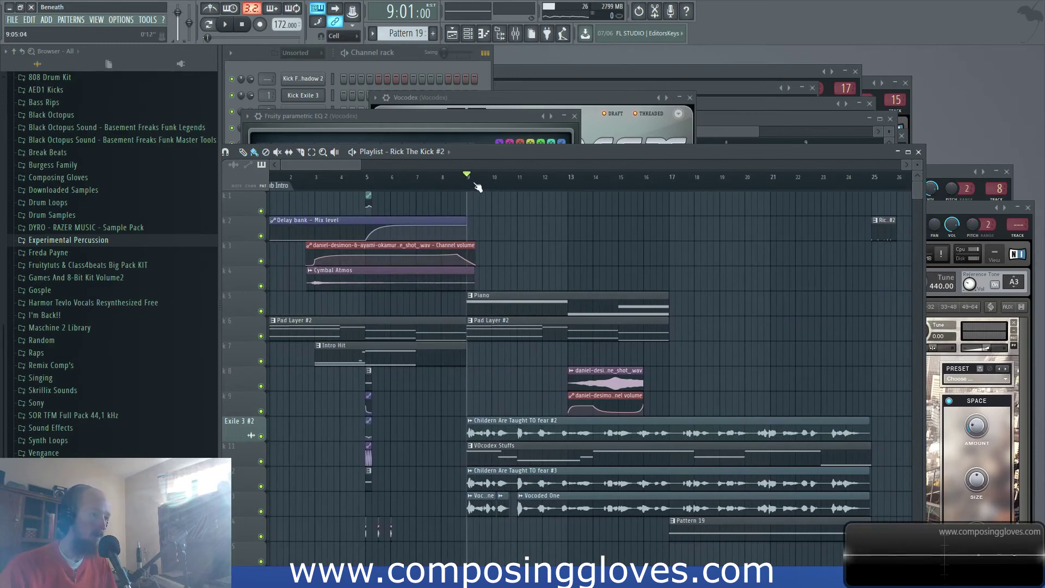
key(space)
scroll(544, 250, up, 2)
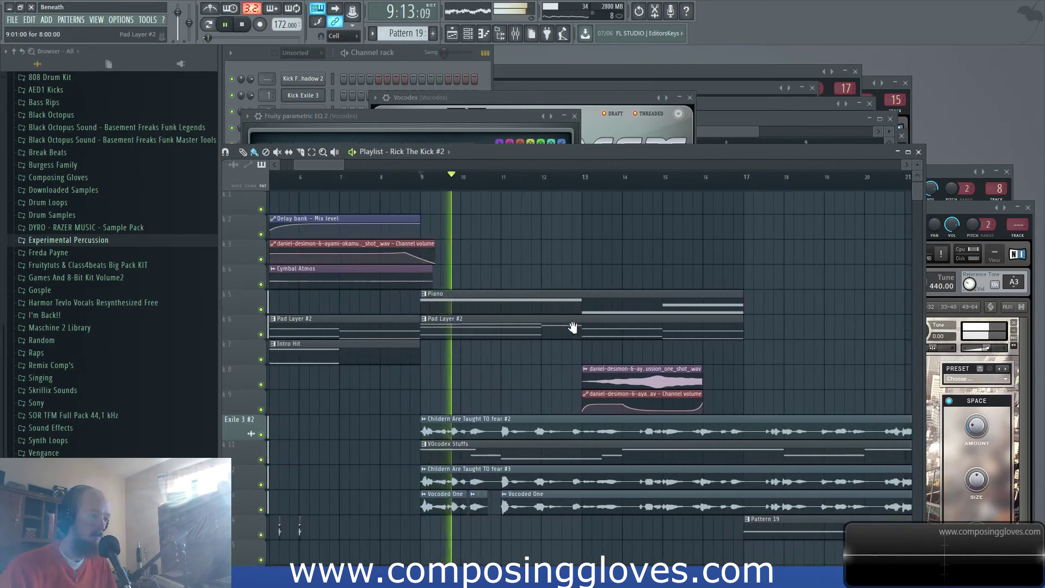
scroll(521, 246, down, 2)
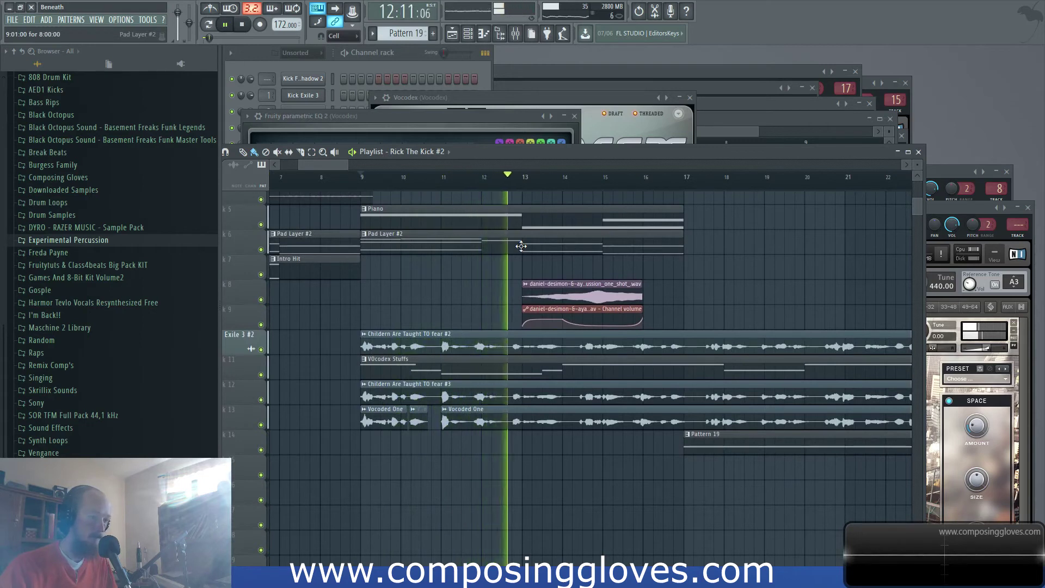
drag(713, 287, 629, 302)
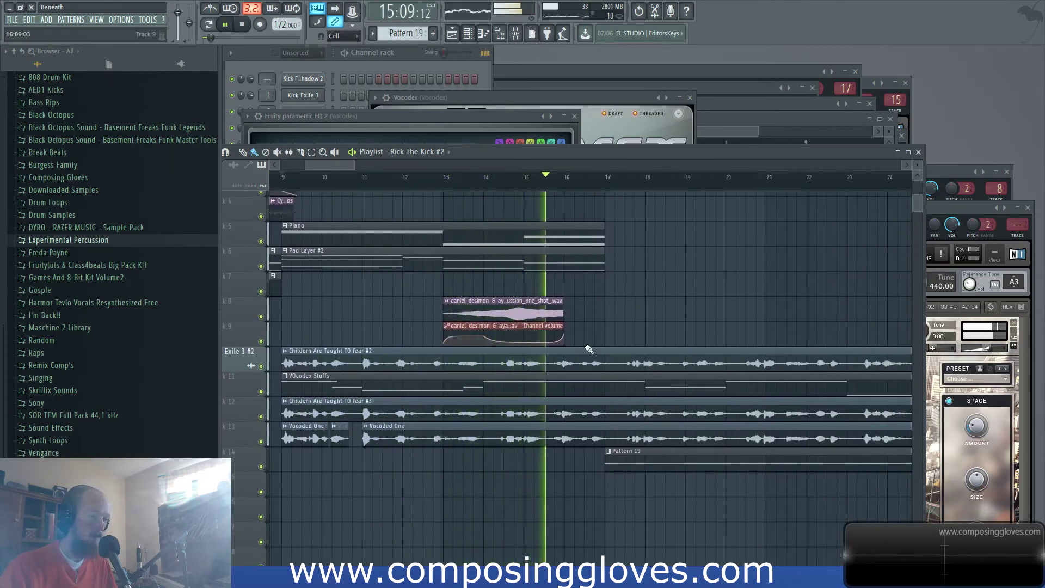
Open the Vocoded One clip's sampler settings, adjust its time-stretching pitch, and play the section from bar 9 to check it
click(451, 392)
double_click(443, 365)
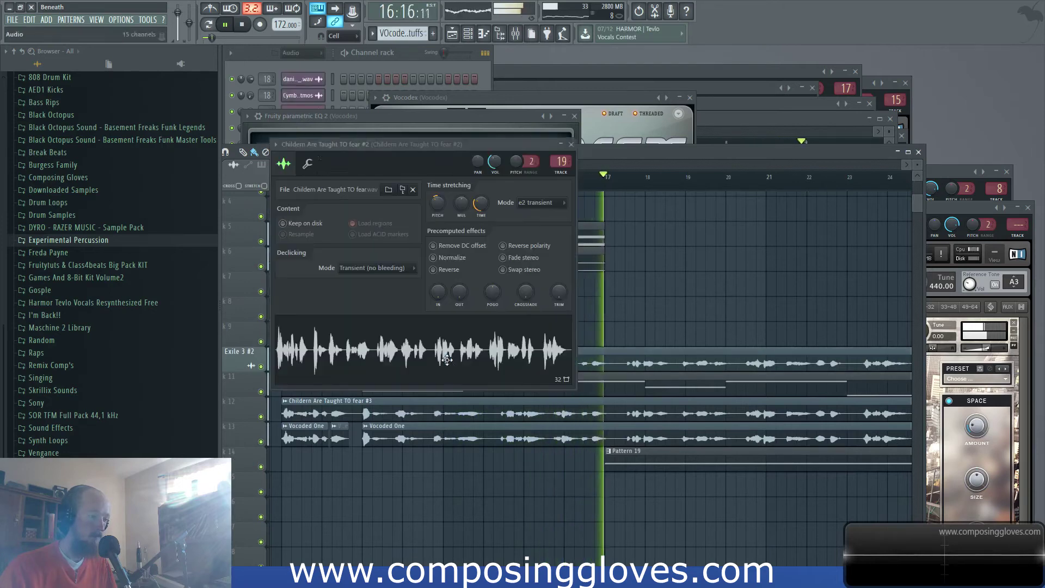
double_click(514, 437)
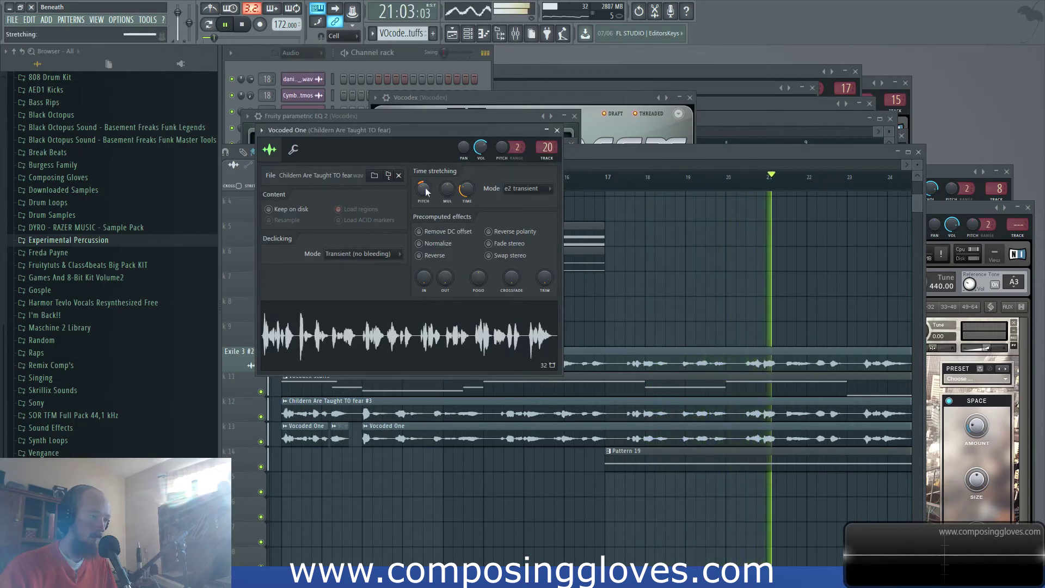
key(space)
key(space)
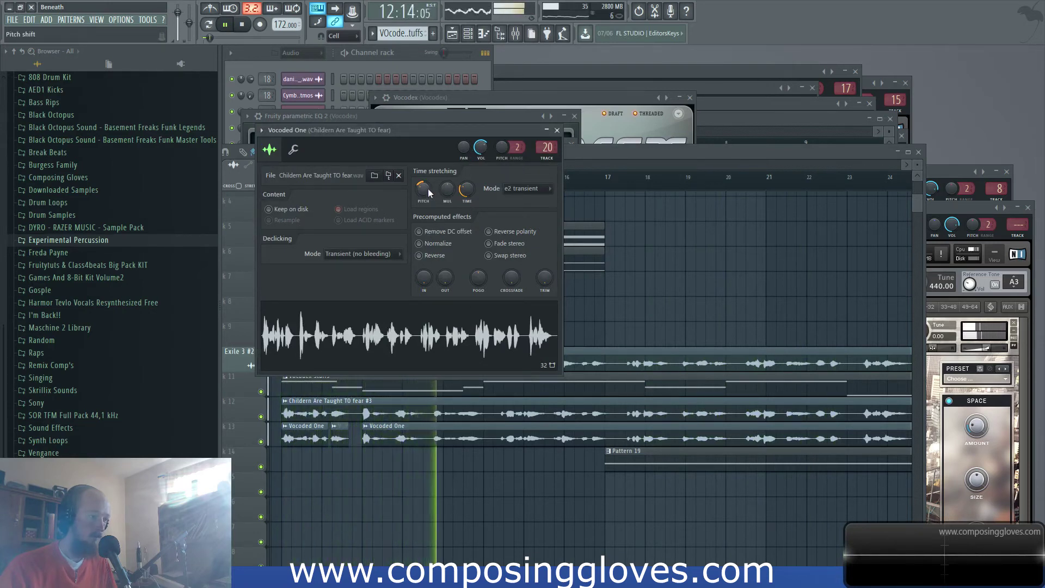
click(557, 130)
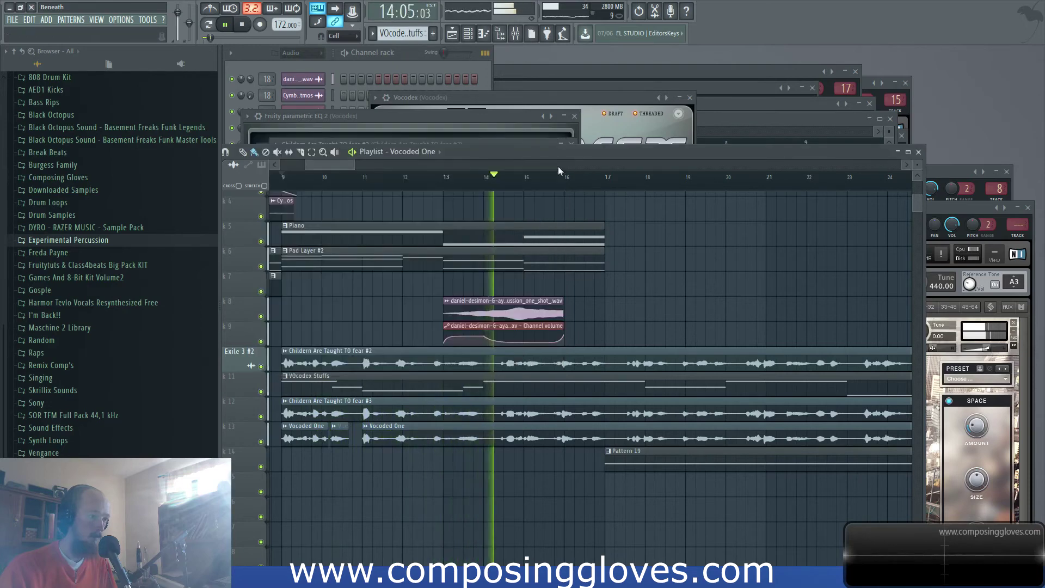
Open Pattern 19 in the piano roll and switch Massive's preset to Ship It
drag(329, 163, 345, 162)
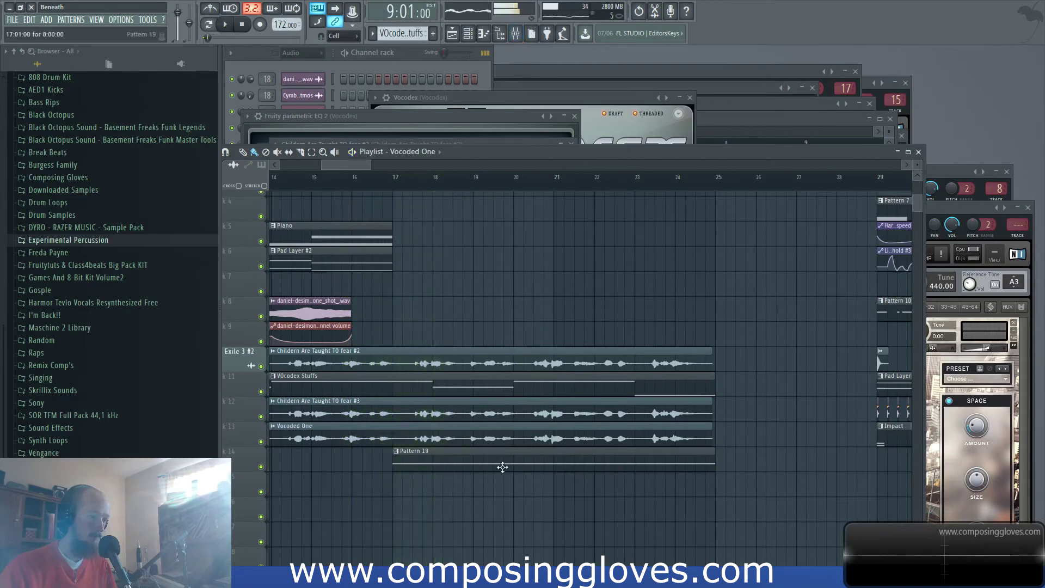
double_click(504, 468)
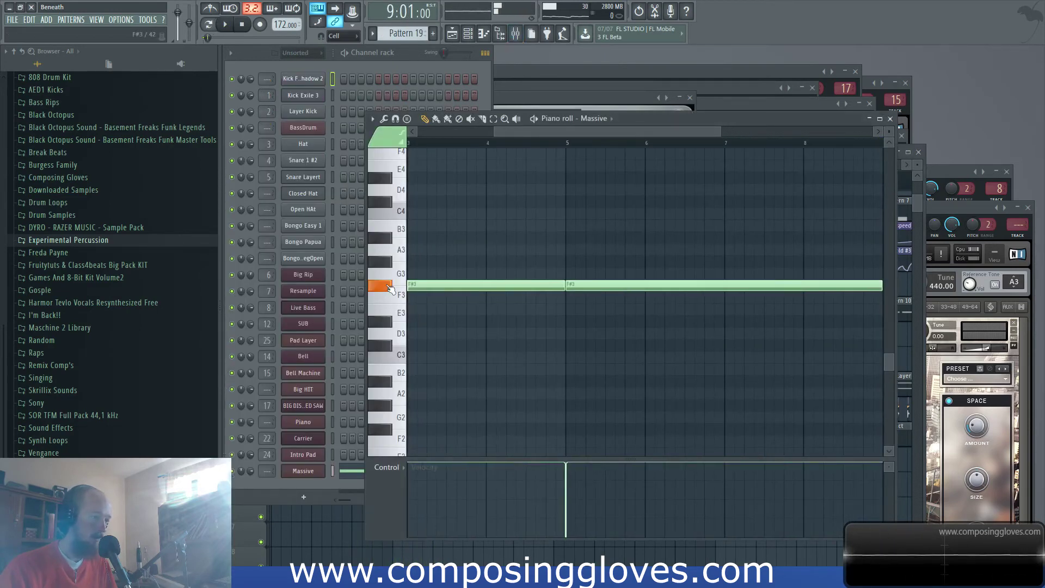
click(306, 472)
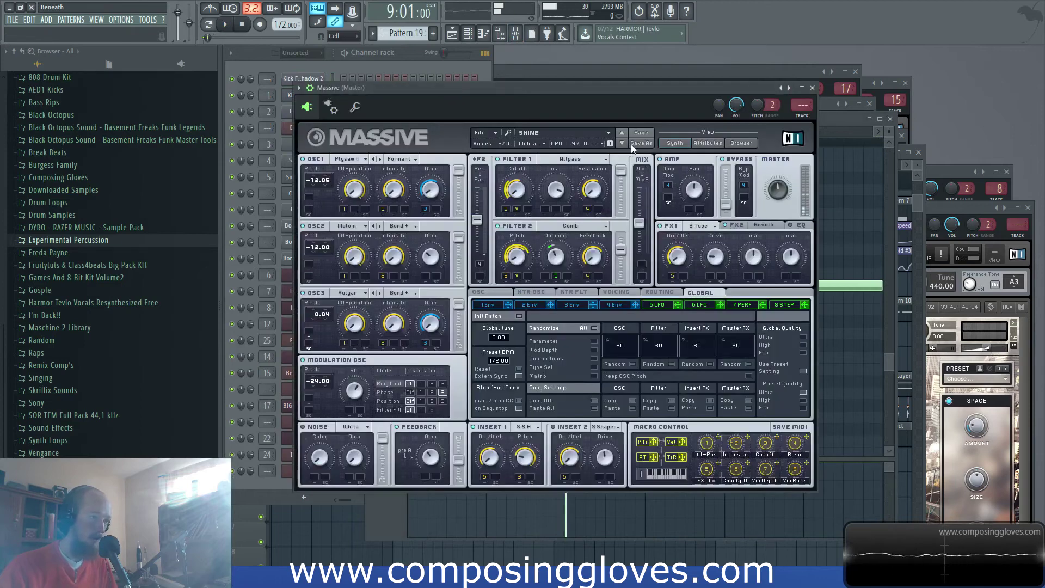
click(623, 143)
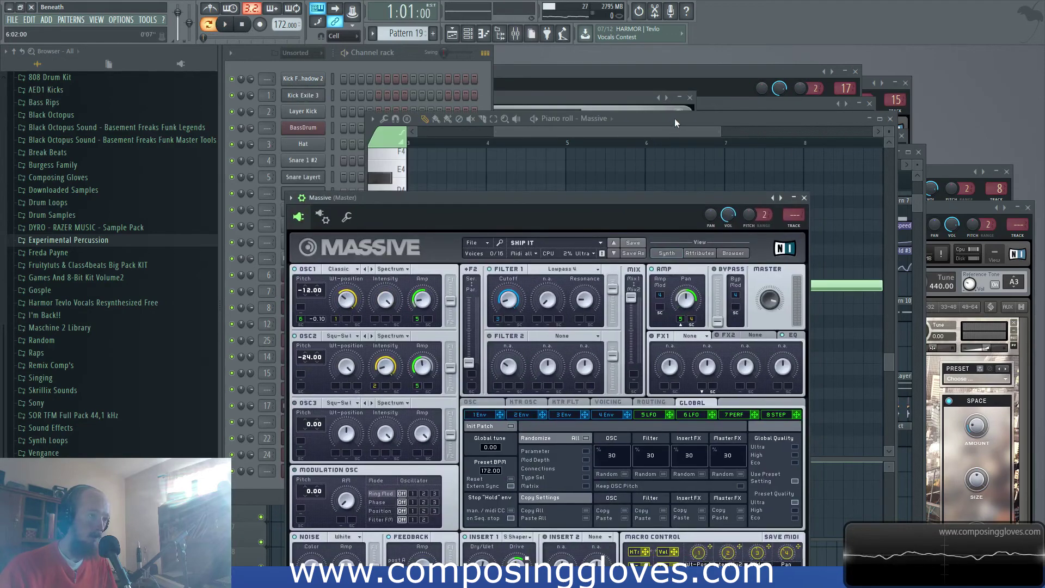
Return to the playlist and look over the arrangement from the later sections back to the intro
click(675, 118)
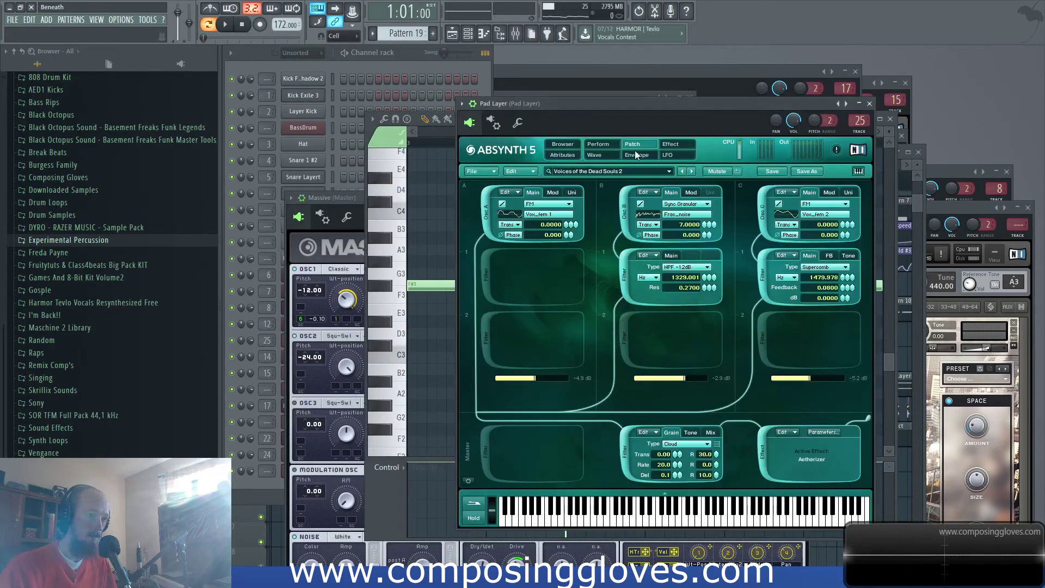
click(918, 204)
scroll(408, 187, down, 4)
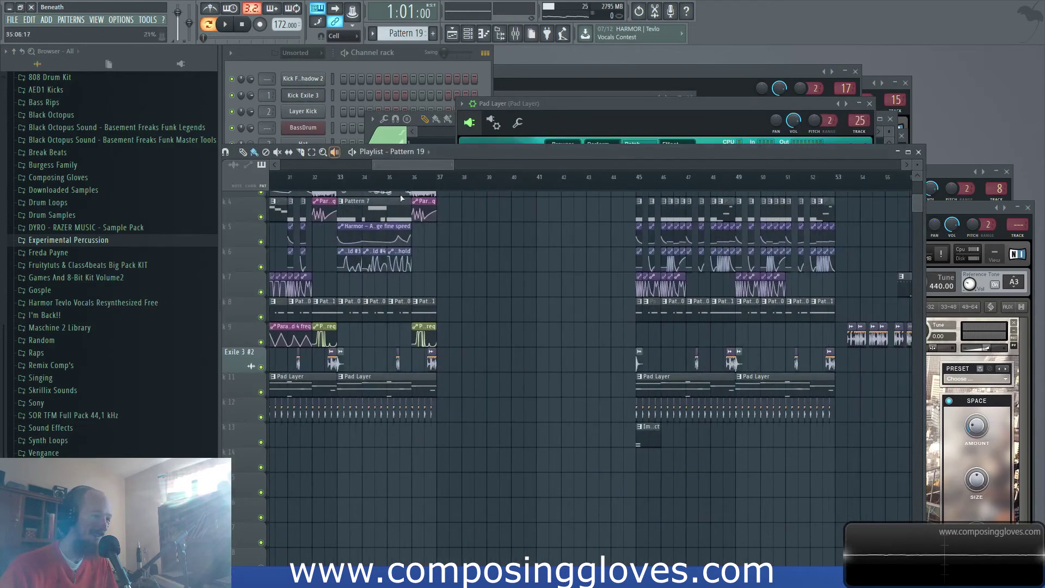
scroll(440, 227, up, 3)
drag(525, 301, 550, 303)
drag(499, 304, 680, 303)
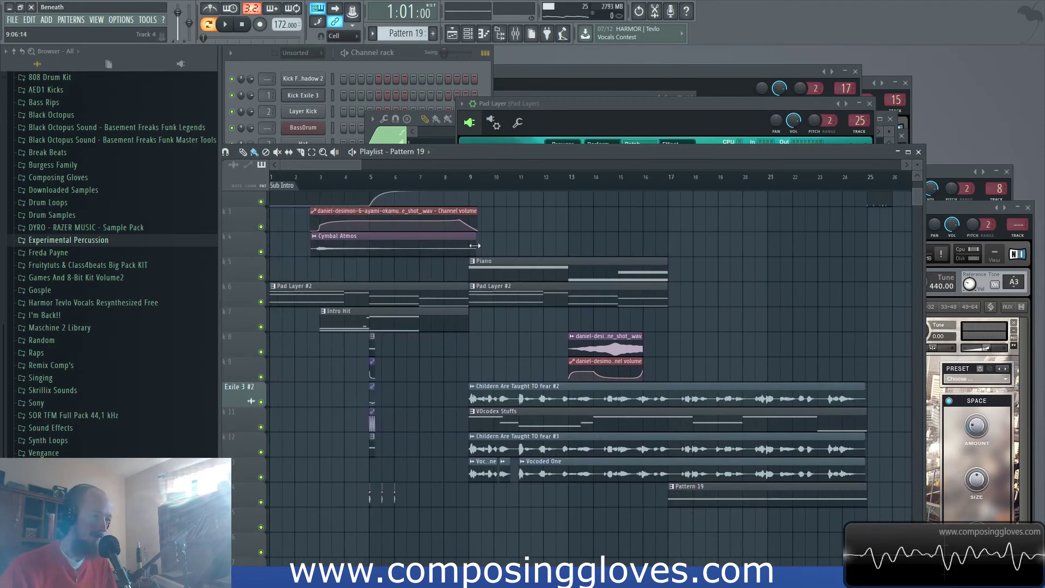
Play the arrangement from bar 9 to hear the piano, pad and vocoded vocal clips together
scroll(456, 178, down, 1)
click(448, 183)
key(space)
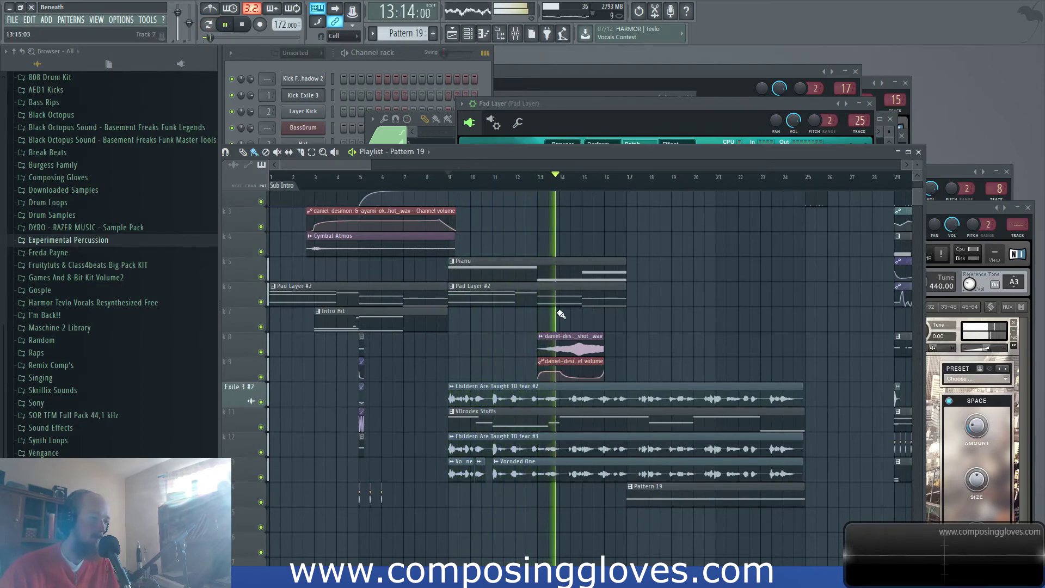
key(space)
Open the second Pad Layer #2 clip in the piano roll, examine its notes, and return to the playlist
double_click(534, 292)
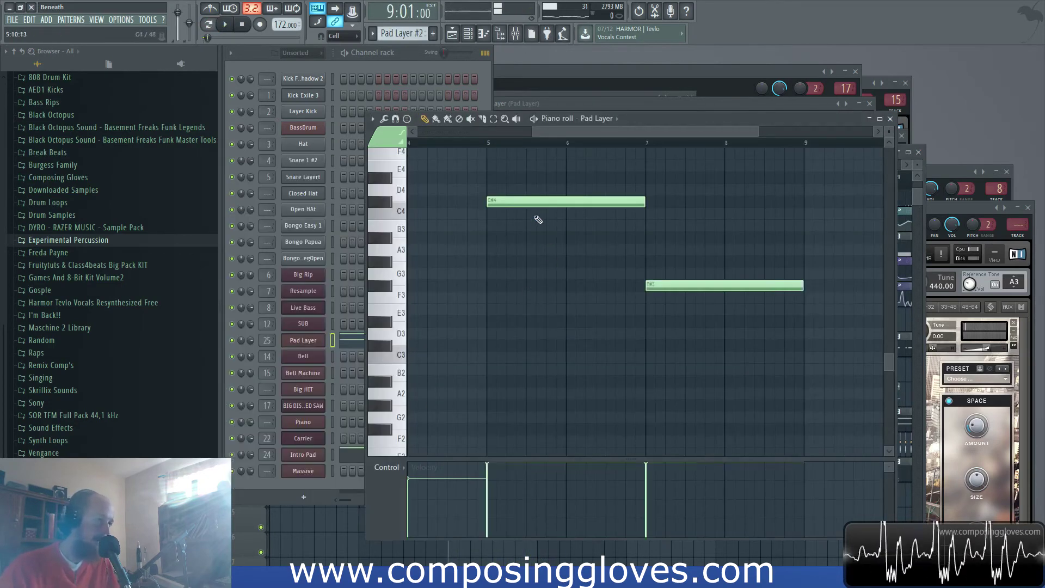
scroll(524, 307, up, 4)
scroll(517, 304, down, 2)
drag(498, 289, 627, 324)
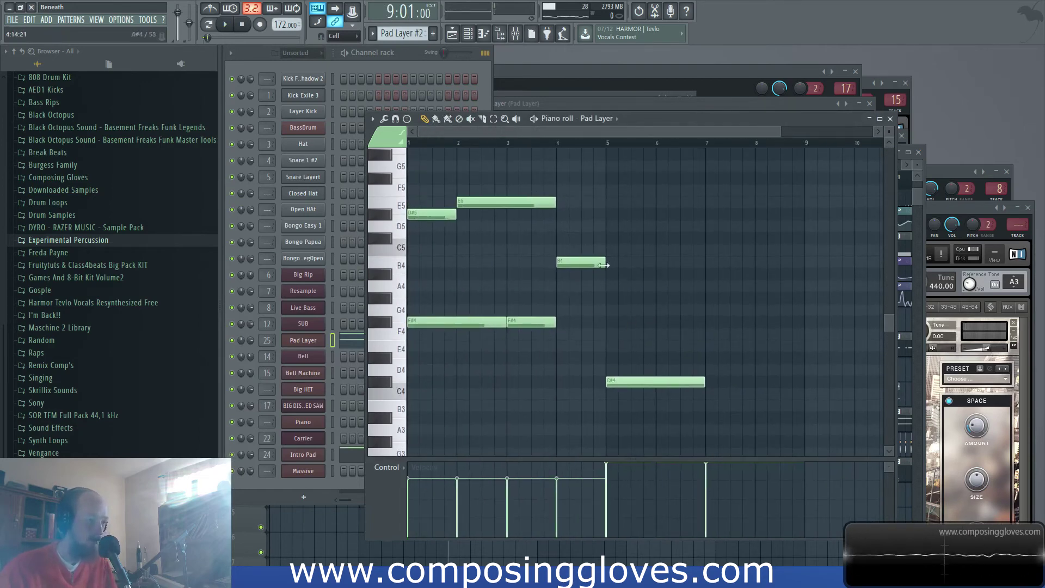
click(734, 105)
click(920, 197)
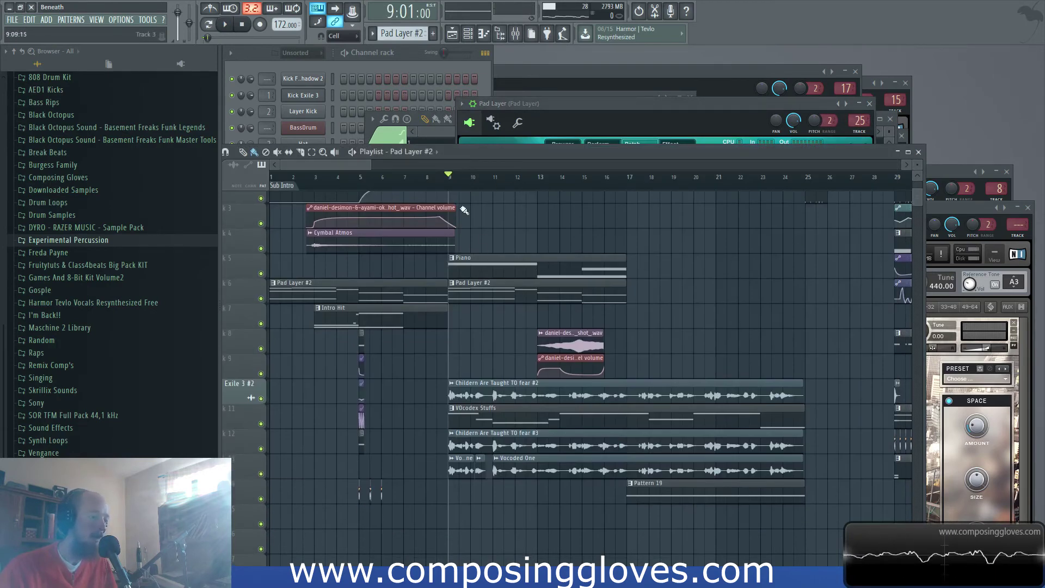
Play from bar 9 to the end of the vocal clips, listening to how Pattern 19 sits under them
scroll(535, 273, up, 2)
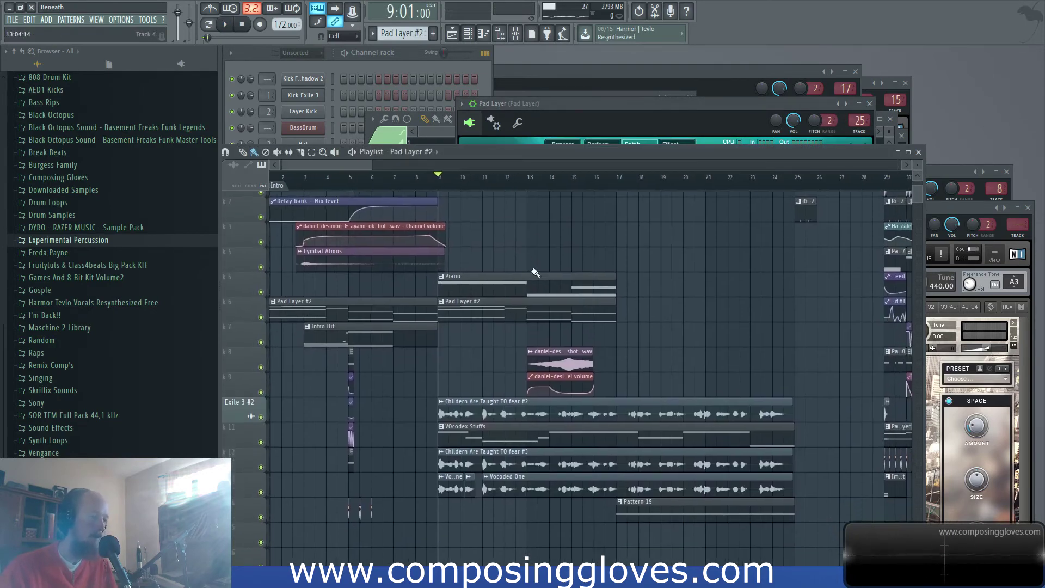
key(space)
drag(632, 339, 612, 320)
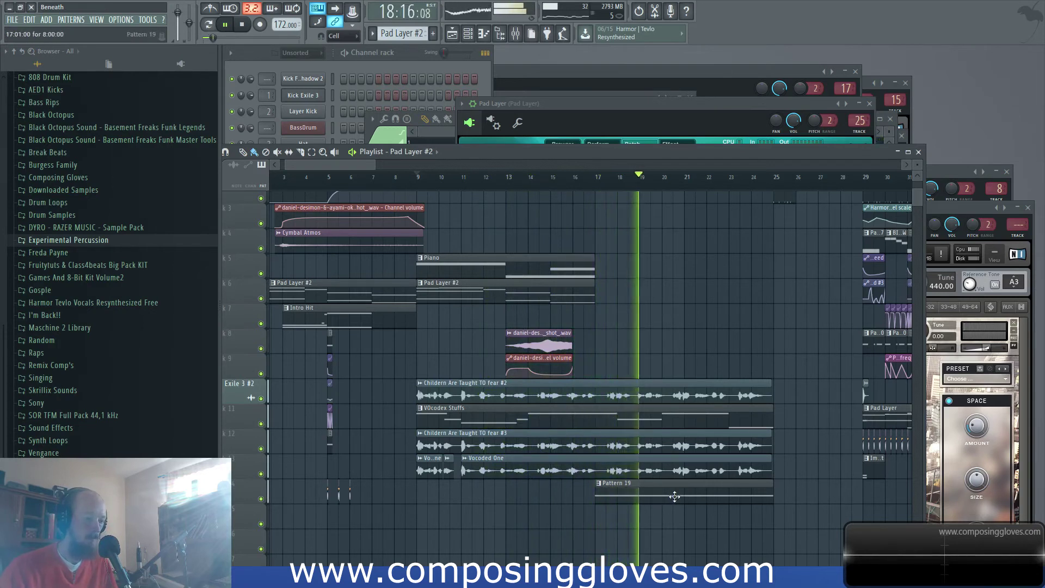
drag(680, 494, 583, 480)
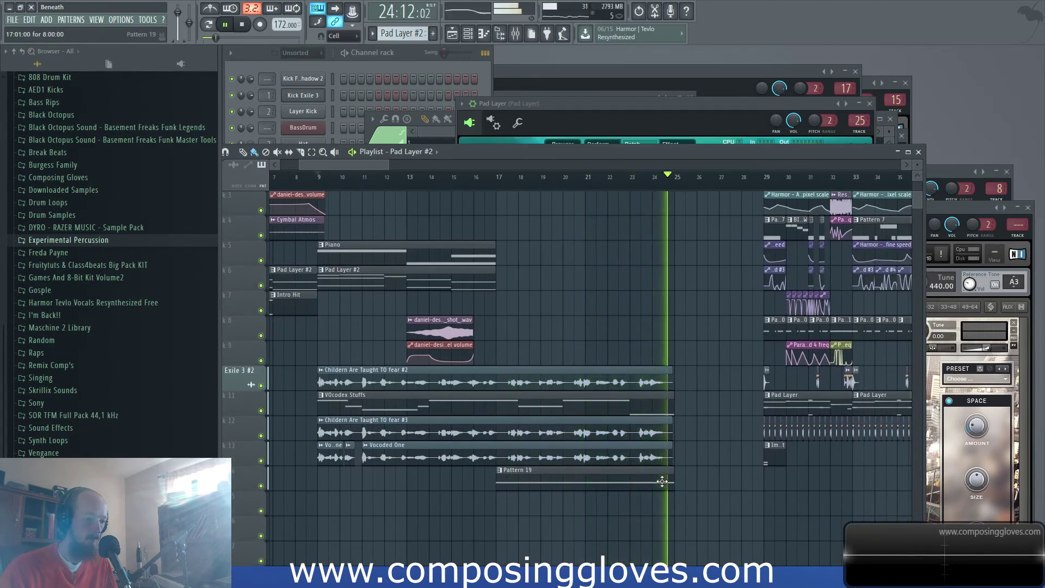
key(space)
Duplicate the Pattern 19 clip at bar 25, then select bars 17 to 25 and solo the clip's track
drag(613, 481, 792, 481)
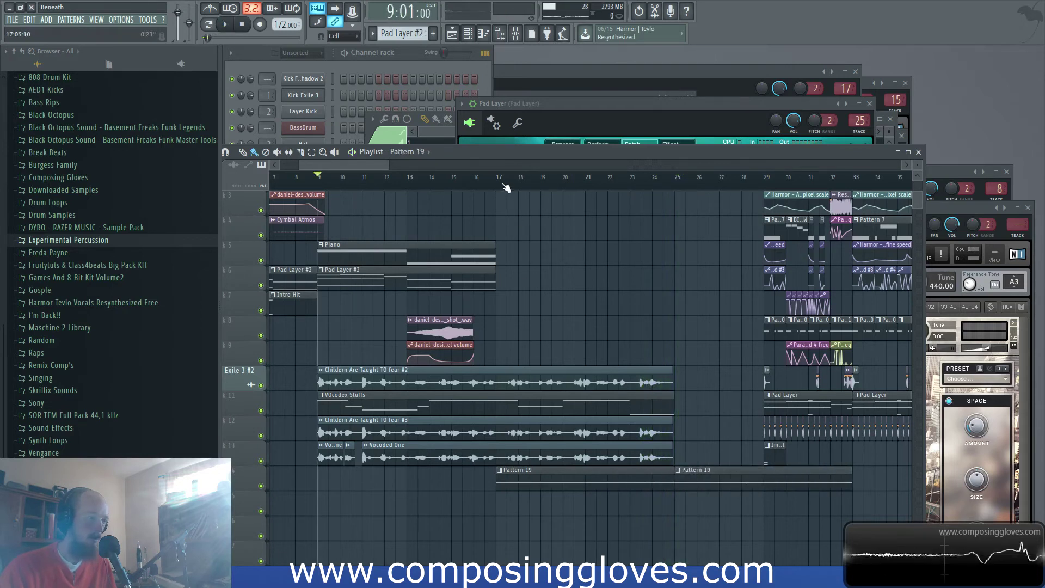
drag(506, 188, 674, 187)
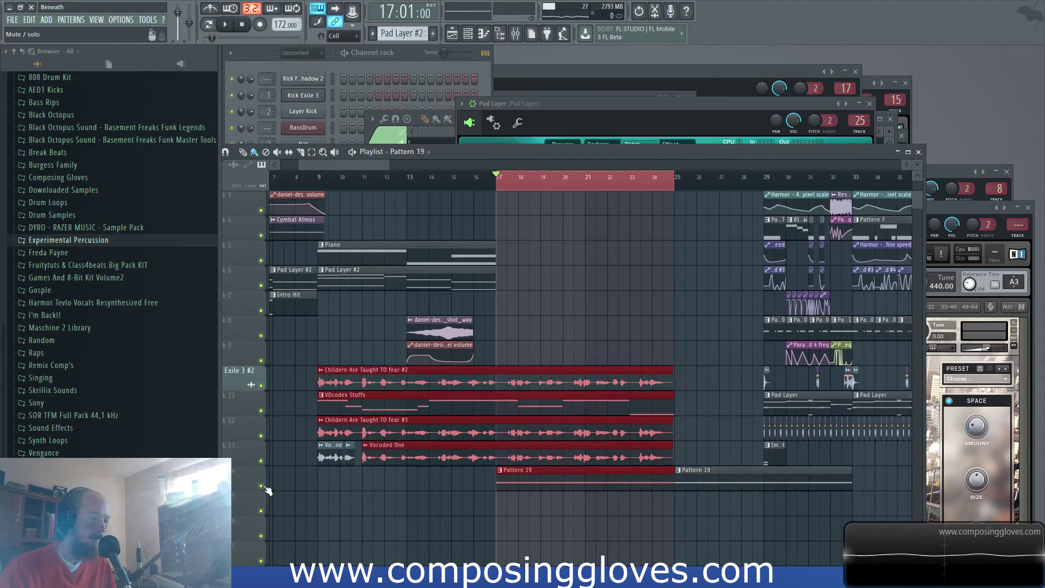
ctrl+click(262, 487)
In Pattern 19's Massive synth, turn on tempo sync for LFO 5 and set its ratio to 1/4
double_click(537, 476)
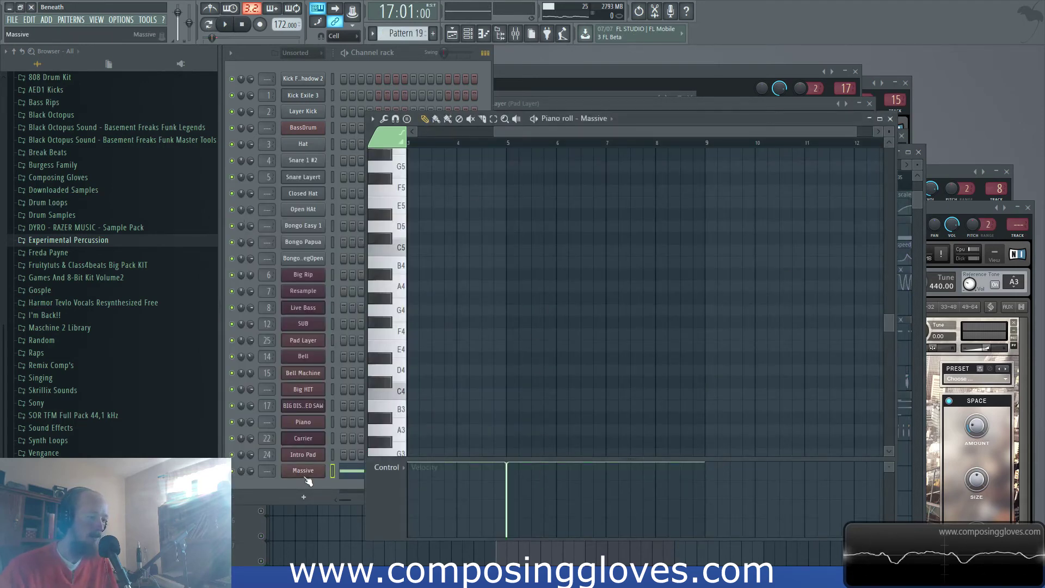
click(304, 473)
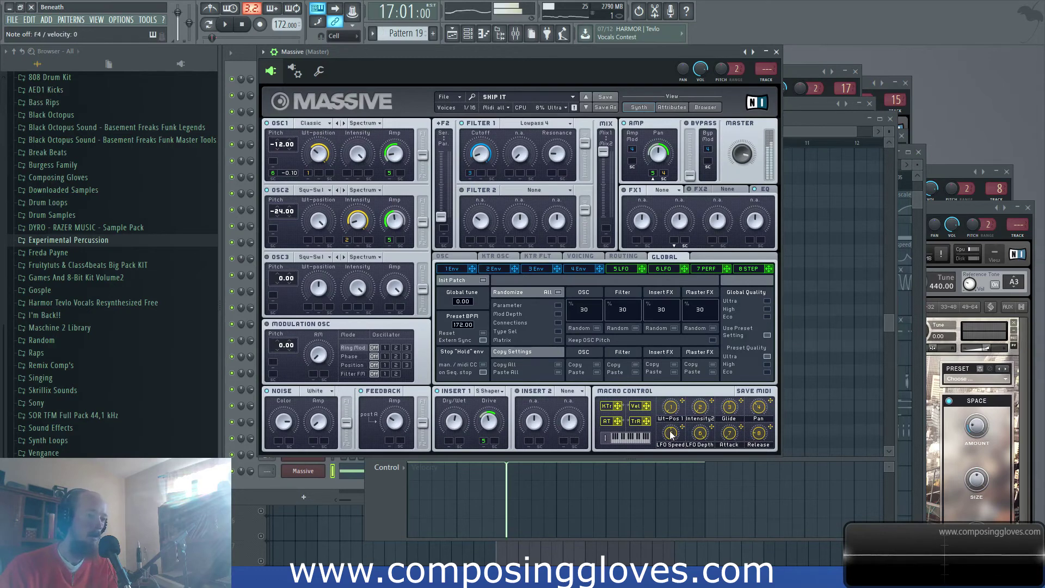
click(624, 256)
click(620, 270)
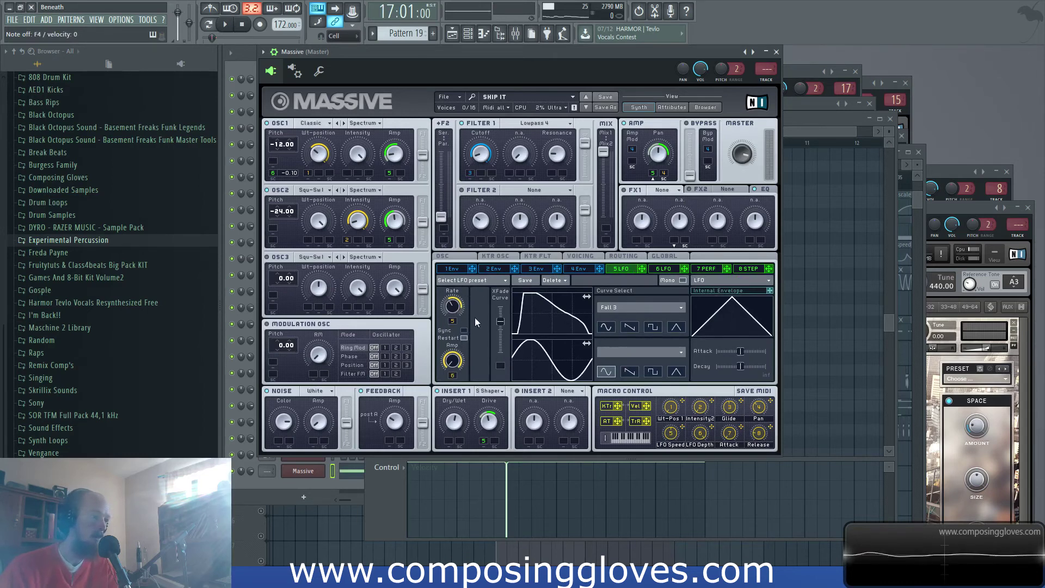
click(464, 330)
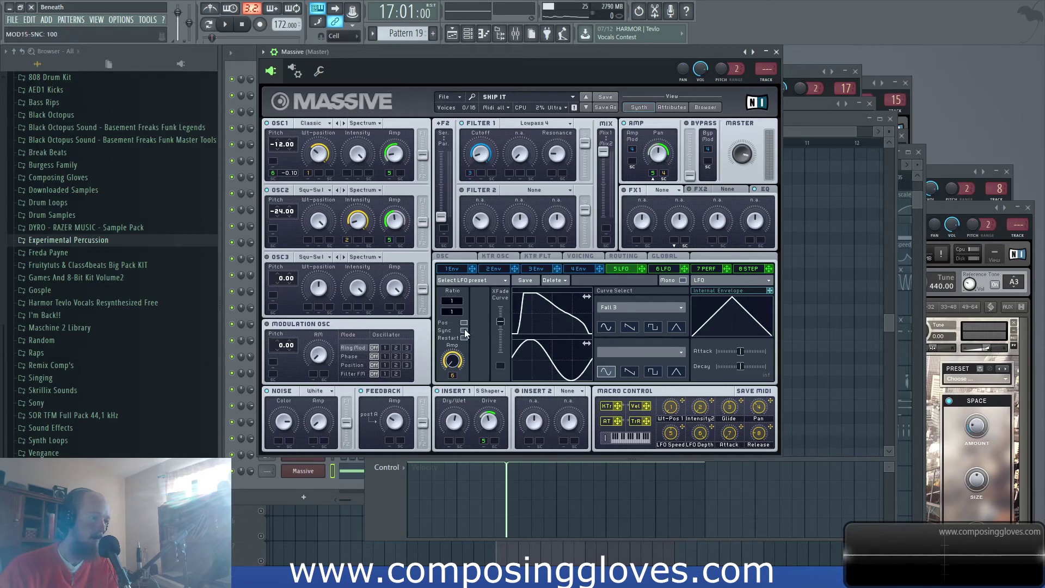
drag(452, 311, 455, 306)
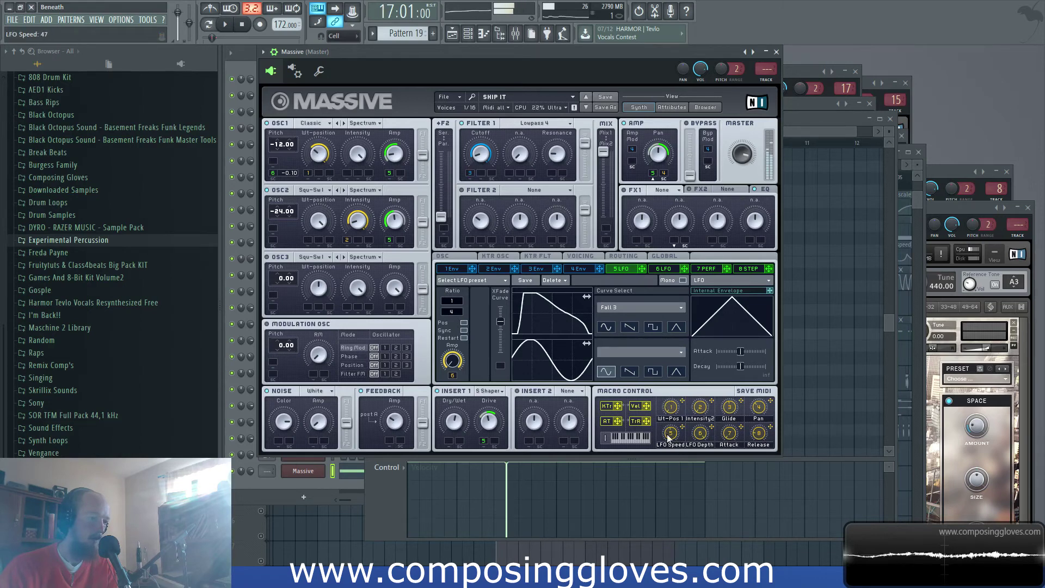
drag(453, 311, 458, 311)
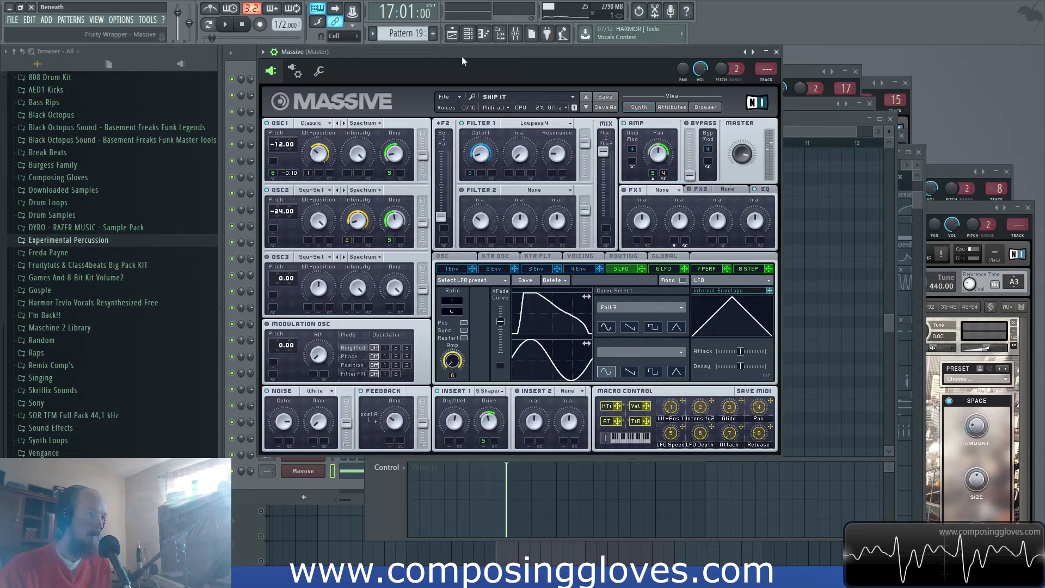
Move the Massive window clear of the channel names and rename the Massive channel Dark Wub
drag(462, 55, 652, 55)
shift+click(313, 472)
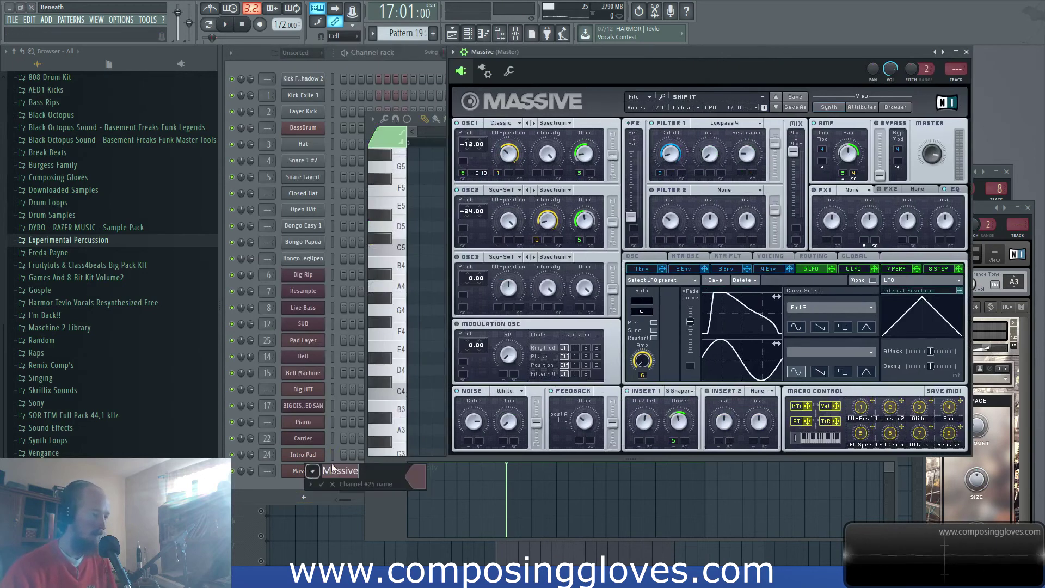
text(Dark Wu)
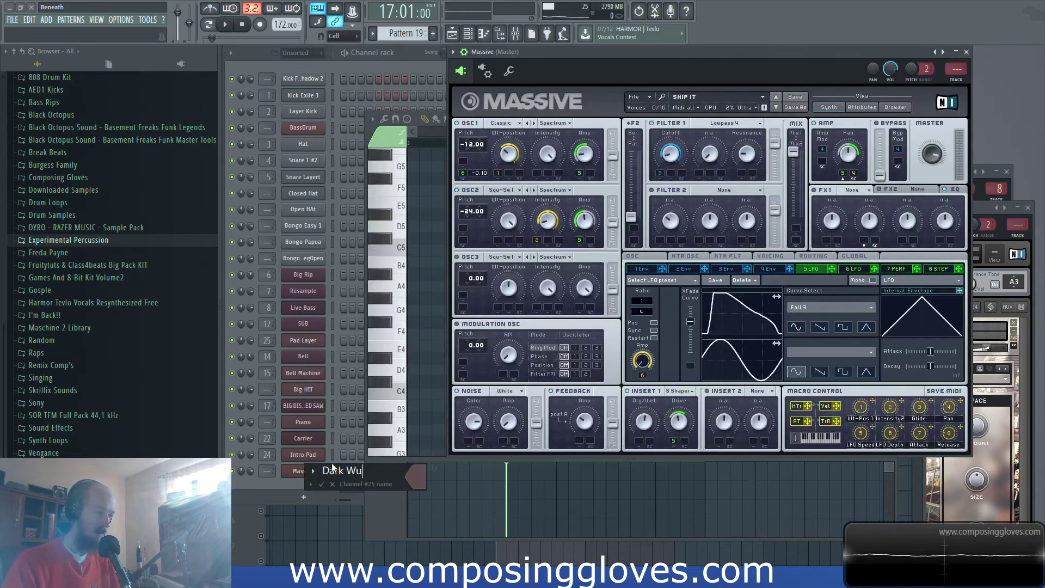
text(b)
key(Return)
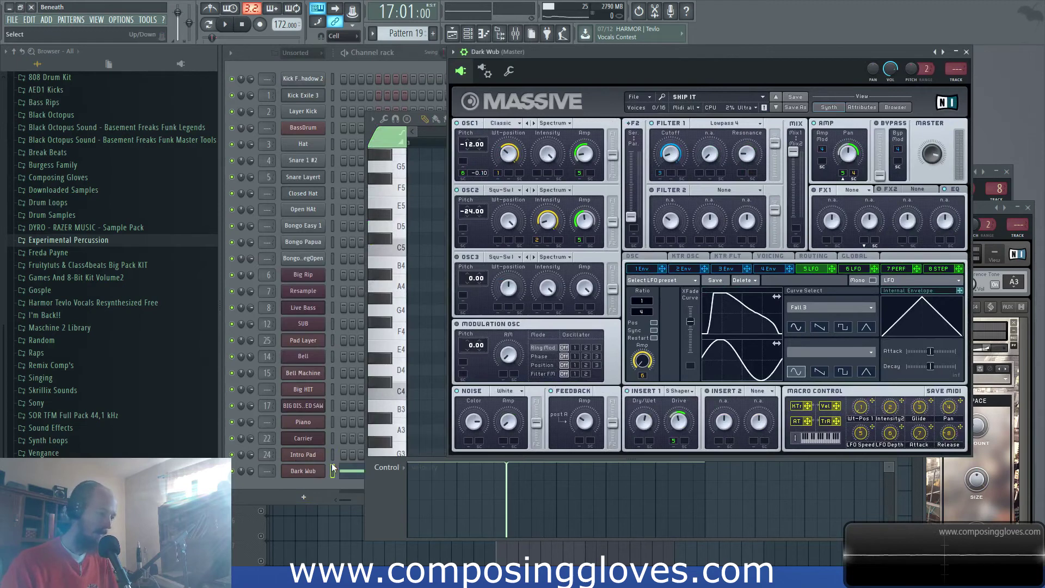
Reposition the Dark Wub synth window, return to the playlist, and play the soloed Pattern 19 from bar 17
click(279, 474)
click(302, 471)
click(303, 472)
drag(791, 62, 640, 139)
click(799, 117)
click(795, 105)
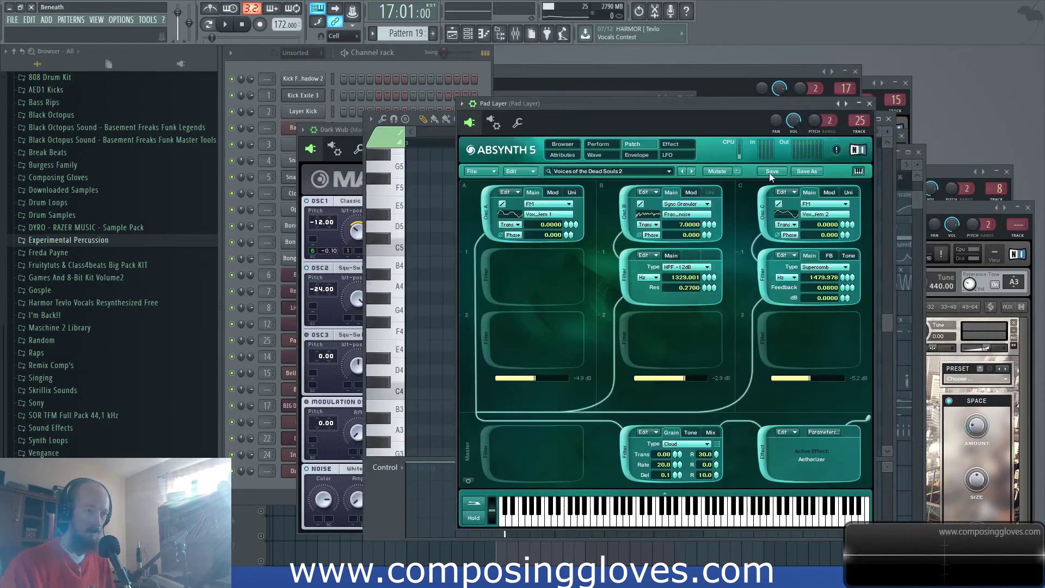
key(F5)
scroll(649, 313, up, 3)
drag(649, 313, 662, 248)
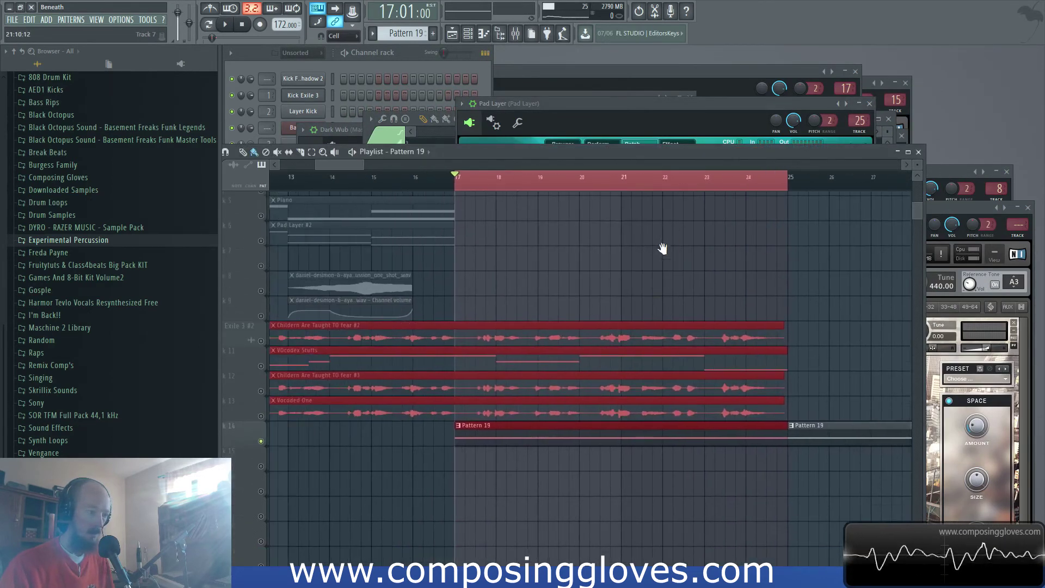
key(space)
key(space)
Clone the Dark Wub channel and set the clone's LFO 5 ratio to 1/8
key(F6)
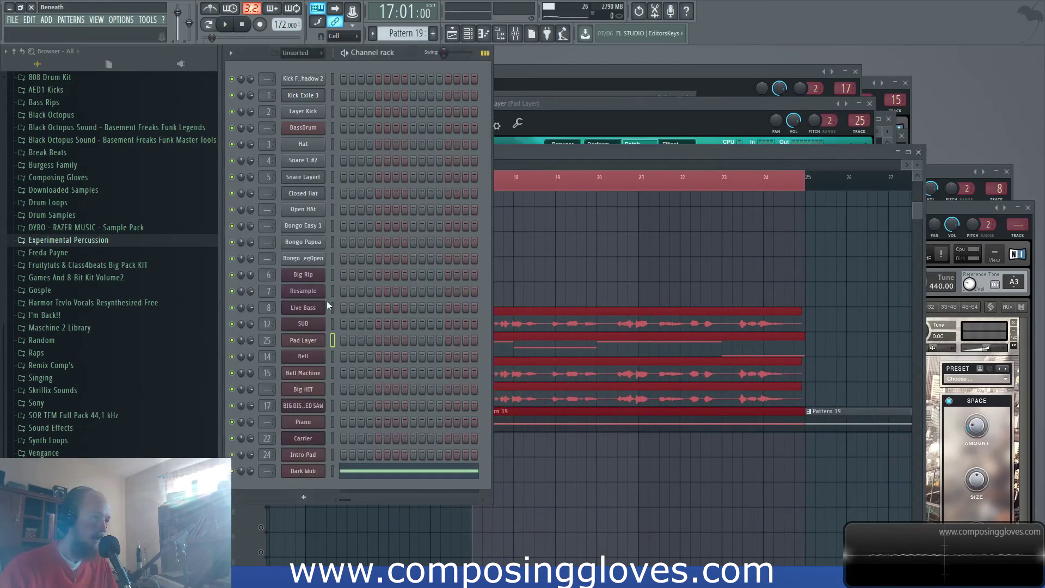
right_click(304, 473)
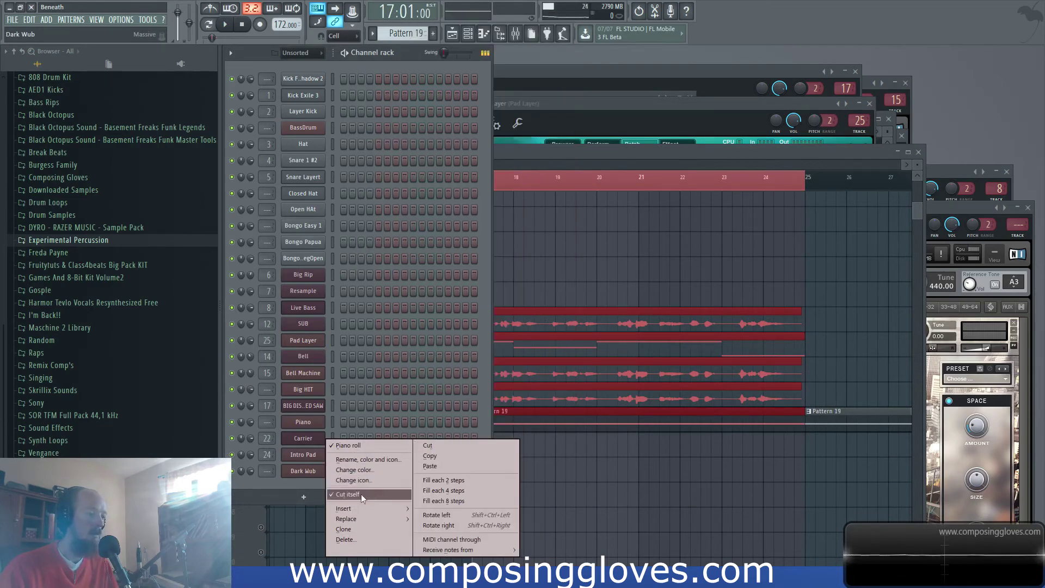
click(369, 529)
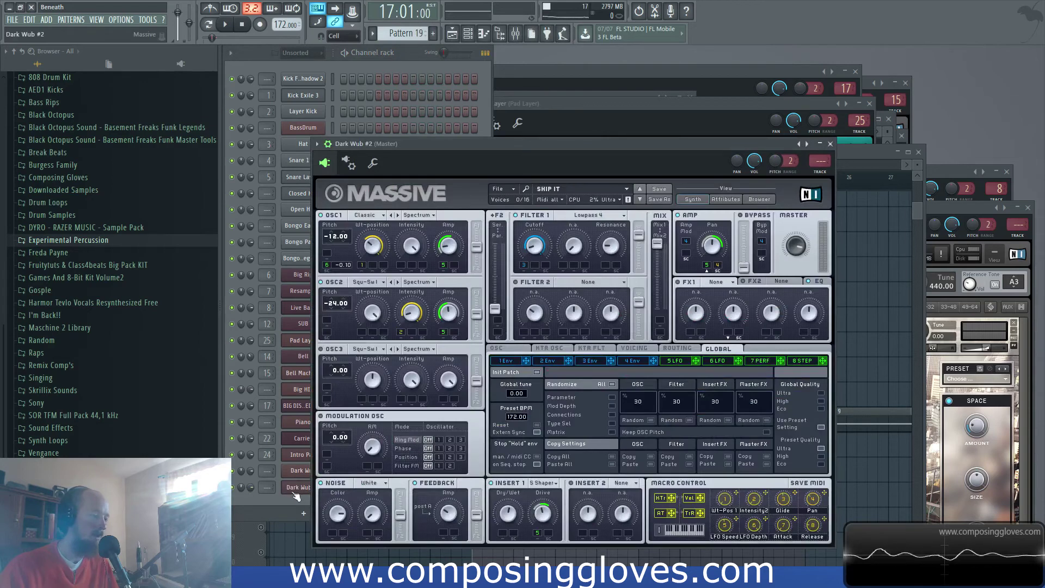
click(295, 490)
click(308, 488)
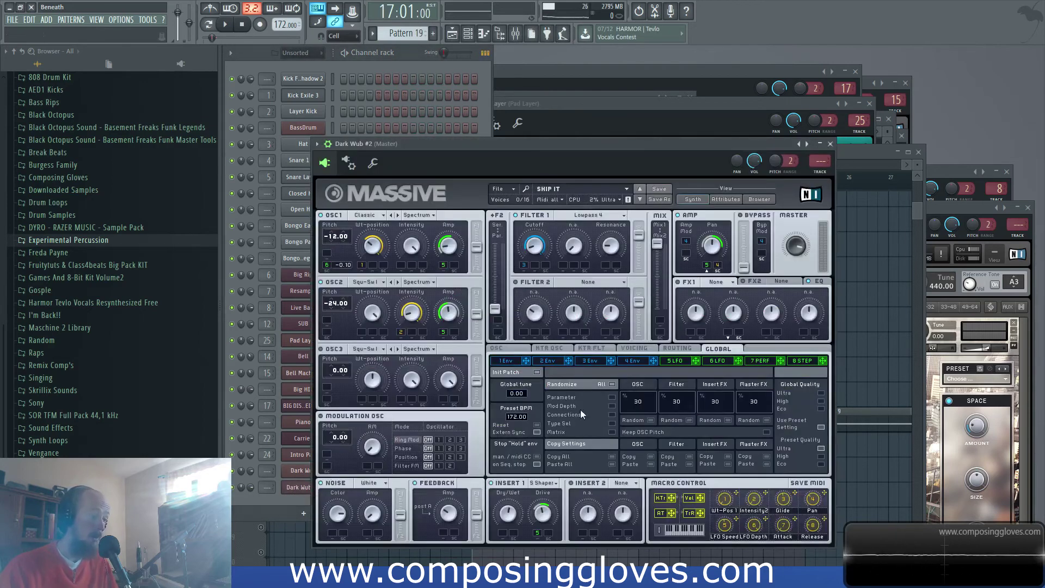
click(676, 360)
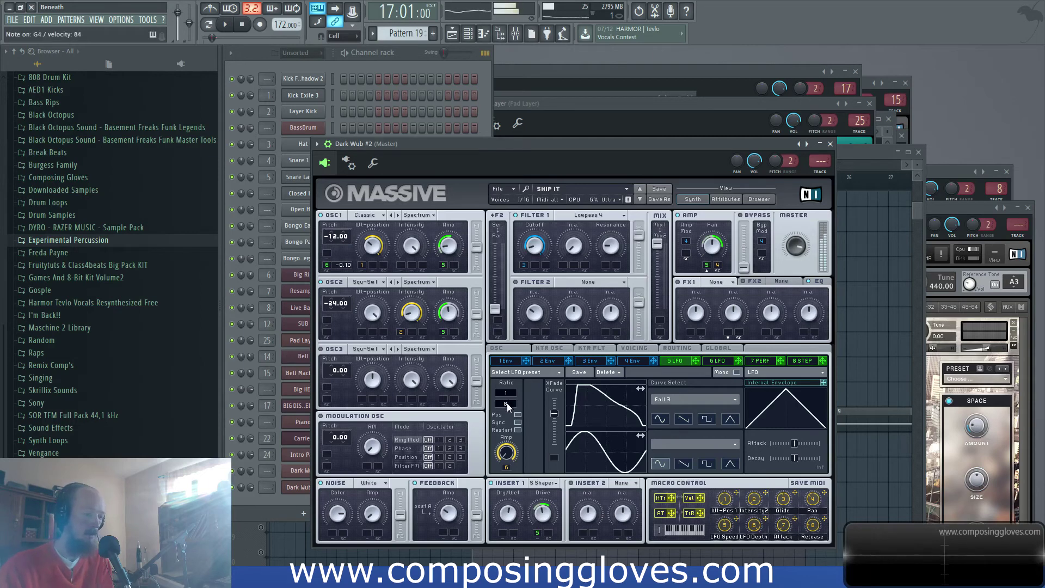
Switch to empty Pattern 20 and draw a one-bar F#3 note at bar 1 for Dark Wub #2
click(280, 503)
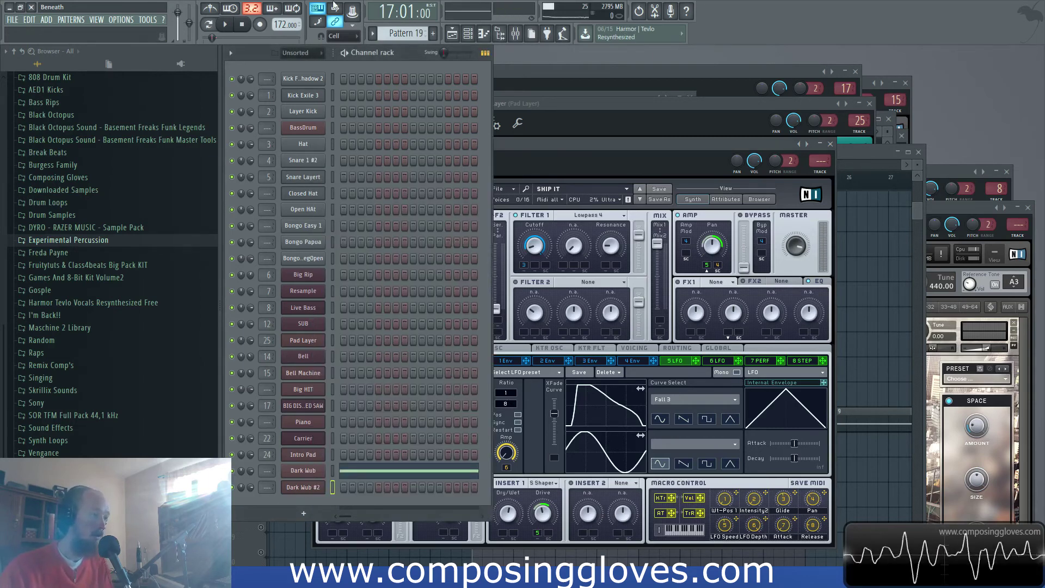
click(434, 34)
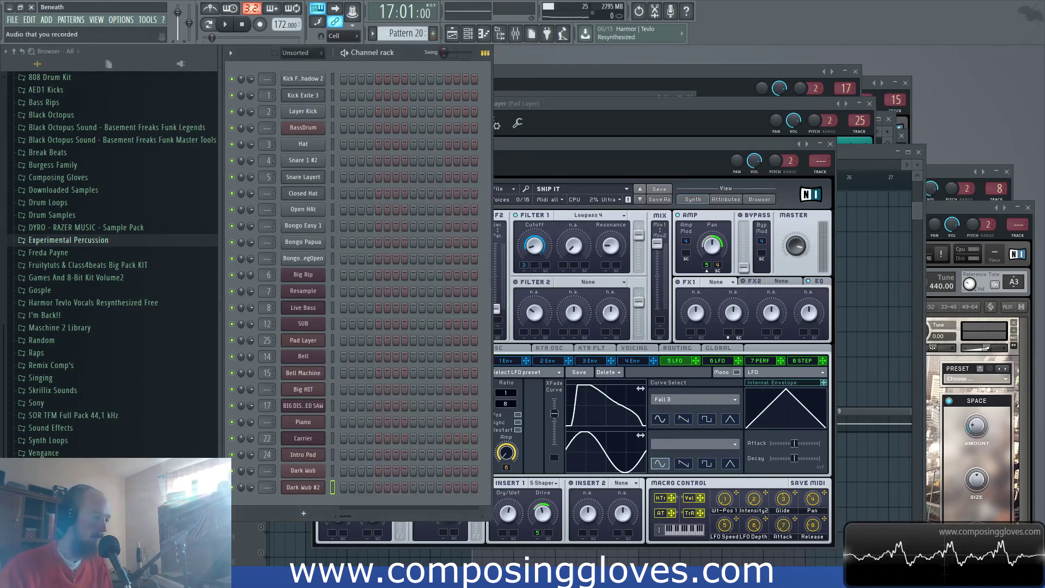
right_click(302, 486)
click(351, 445)
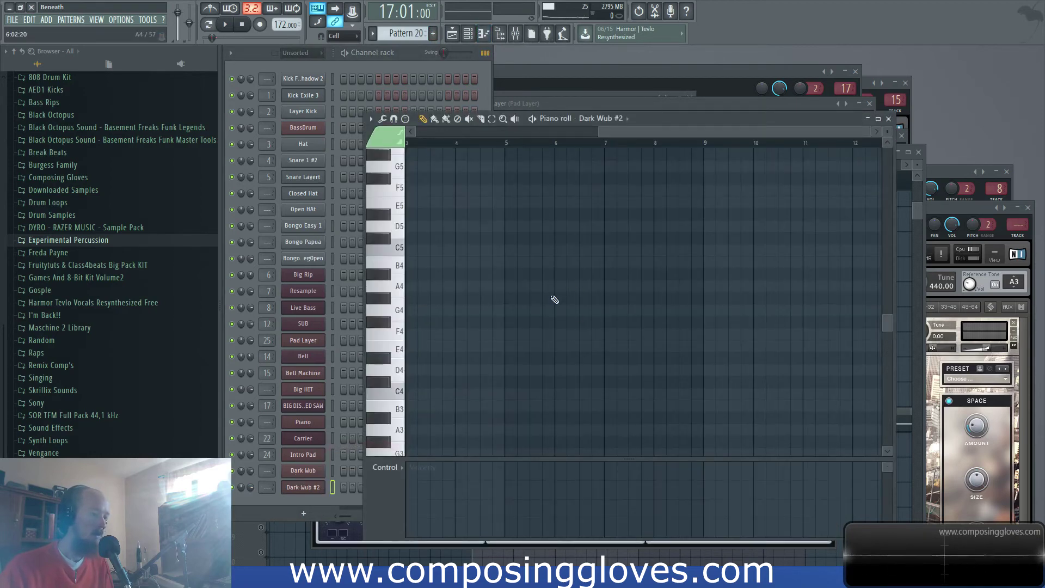
scroll(480, 338, down, 3)
mouse_move(429, 353)
mouse_down()
mouse_move(392, 343)
mouse_move(359, 282)
mouse_up()
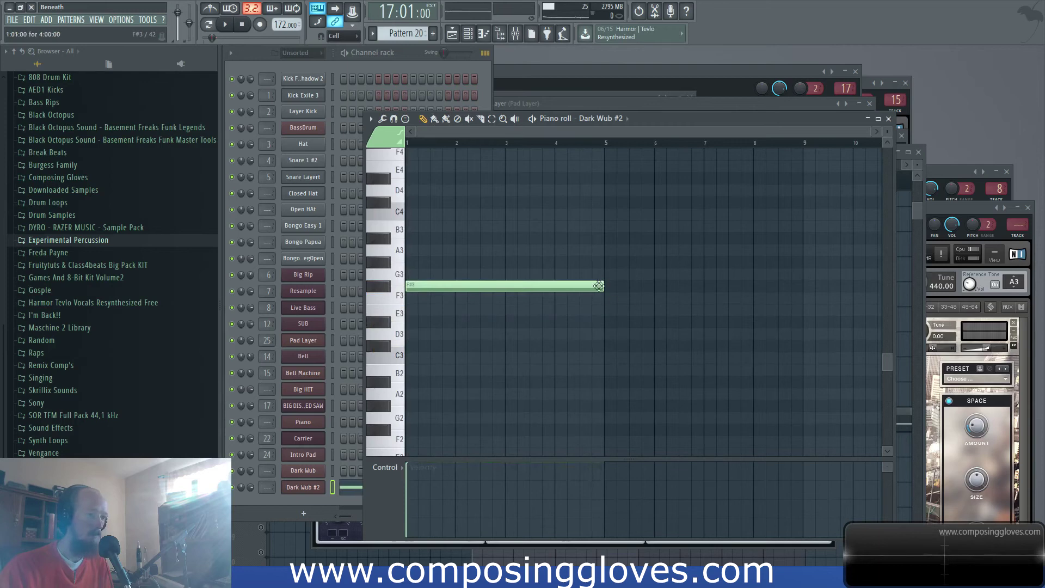
drag(599, 286, 482, 287)
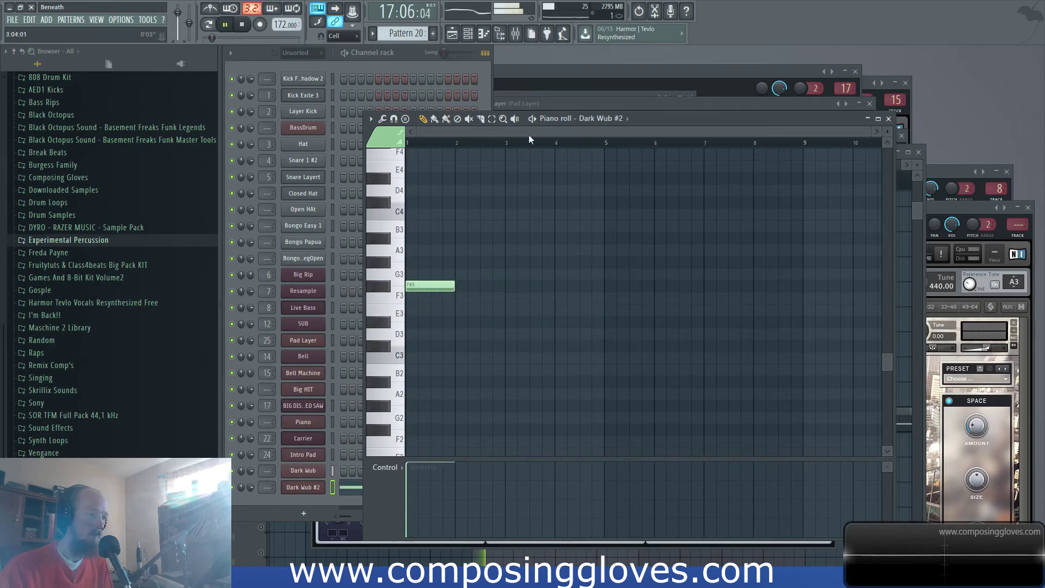
key(space)
Replace the duplicate Pattern 19 clip at bar 25 of the playlist with a Pattern 20 clip
key(F5)
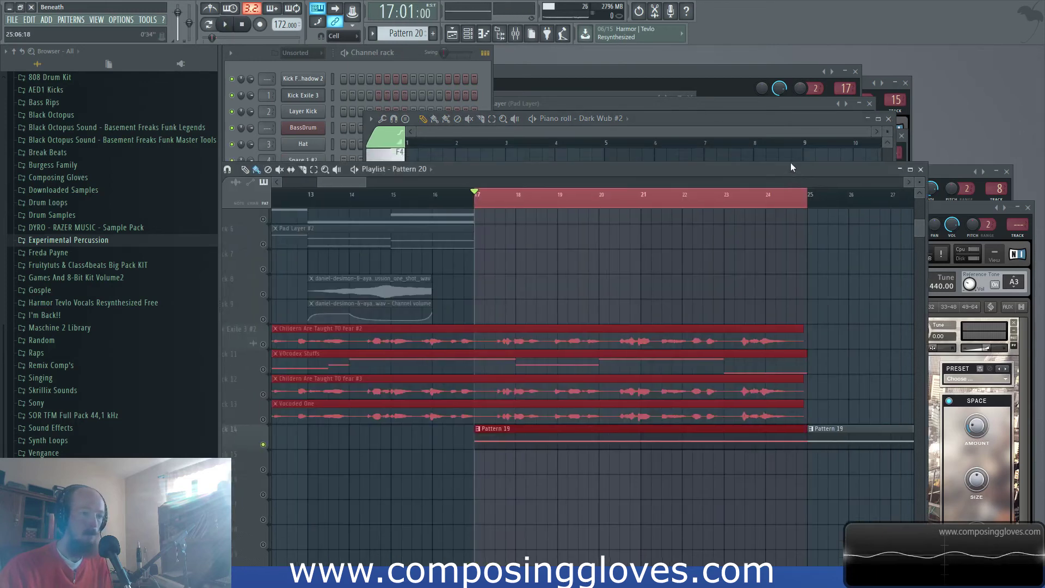
drag(531, 362, 341, 301)
scroll(679, 368, down, 4)
right_click(781, 394)
click(677, 396)
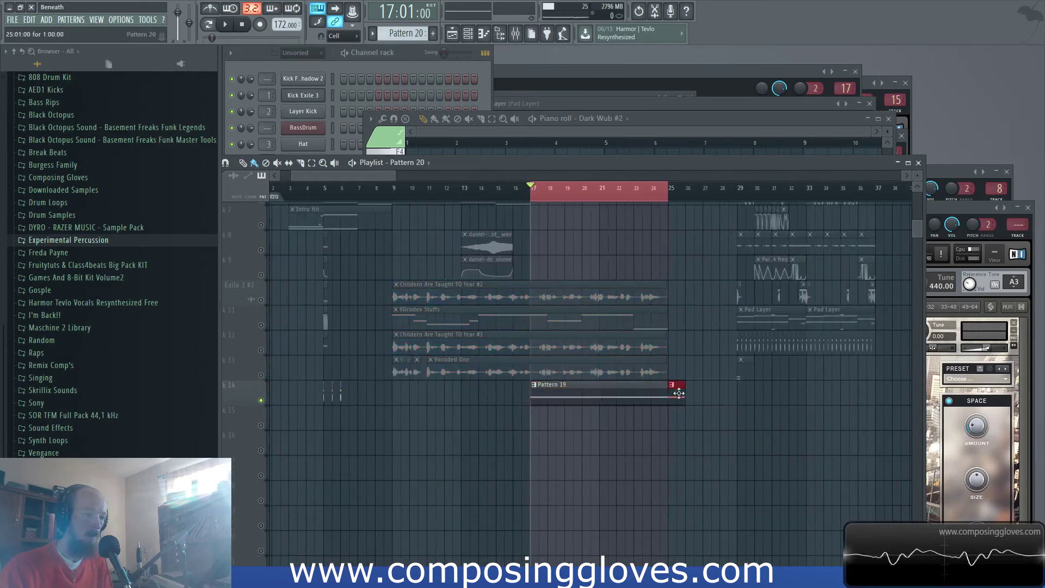
Reduce Pattern 19's Dark Wub part to a single one-bar F#3 note and return to the playlist
double_click(548, 394)
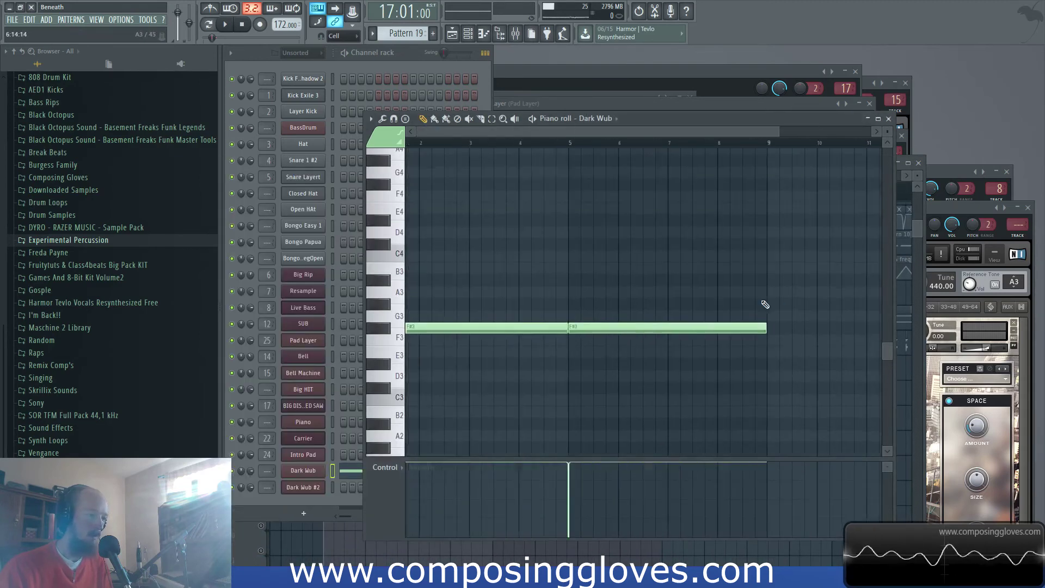
drag(800, 334, 364, 332)
click(727, 103)
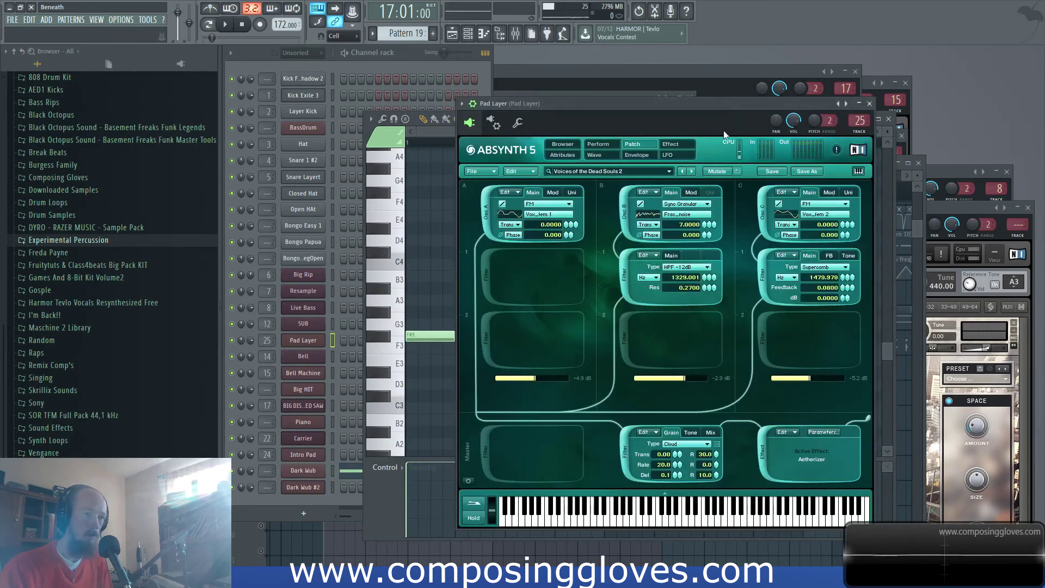
click(913, 194)
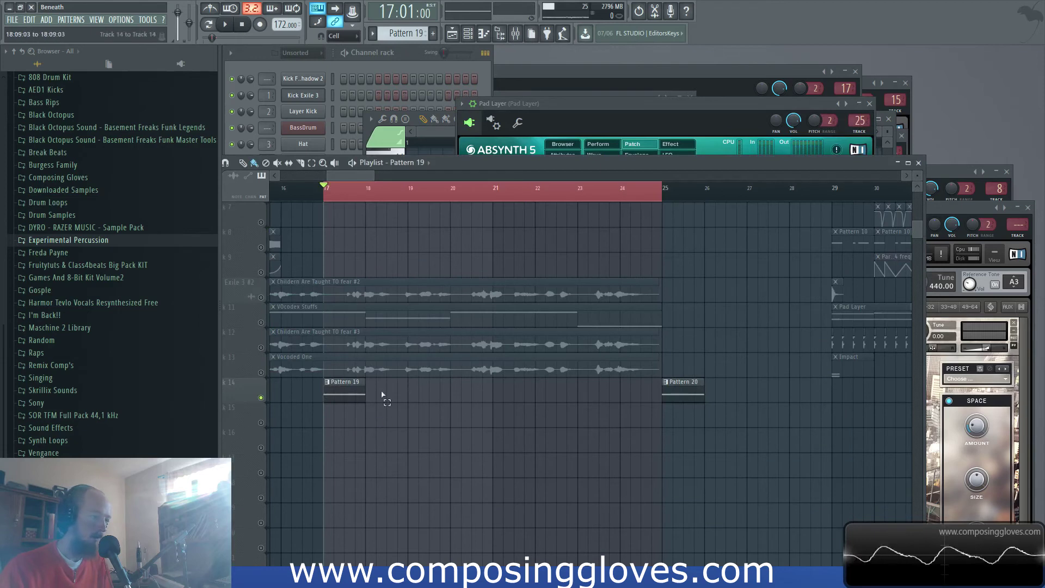
Fill the bass track with one-bar Pattern 19 clips through bar 24 and over bars 26 to 28, around the Pattern 20 clip
click(356, 208)
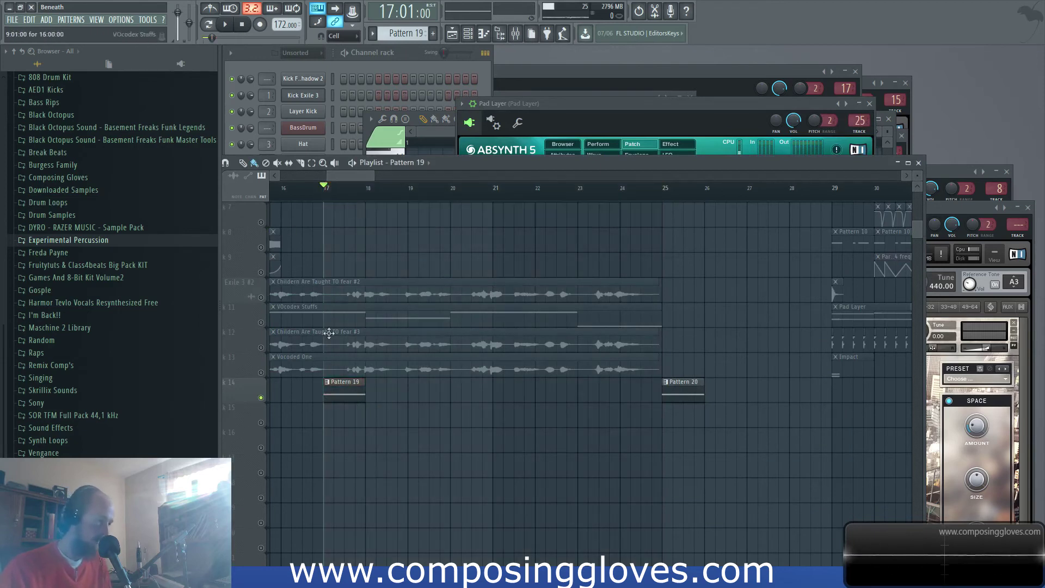
drag(356, 382, 687, 389)
click(718, 385)
click(762, 389)
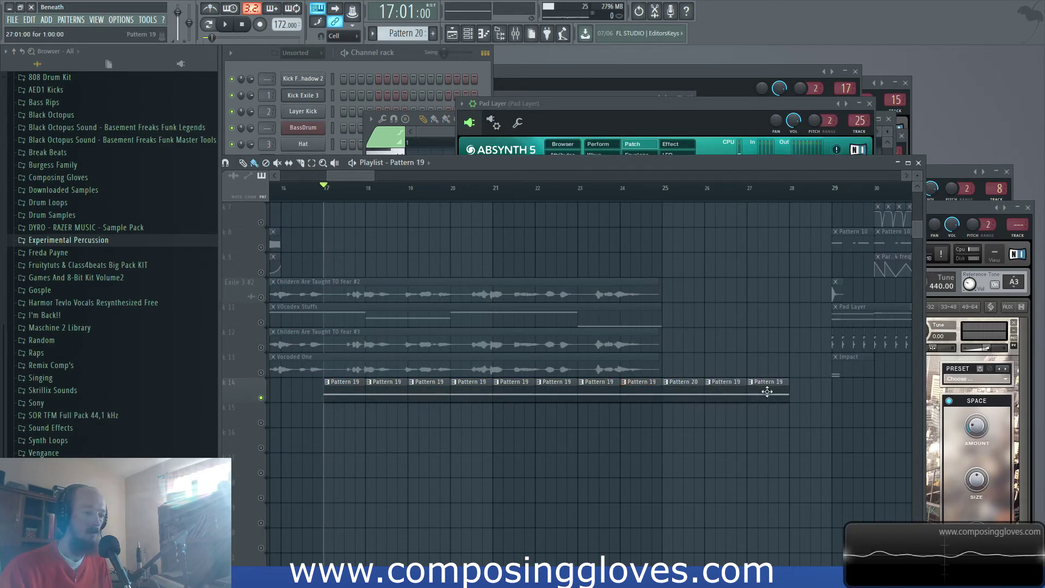
click(806, 390)
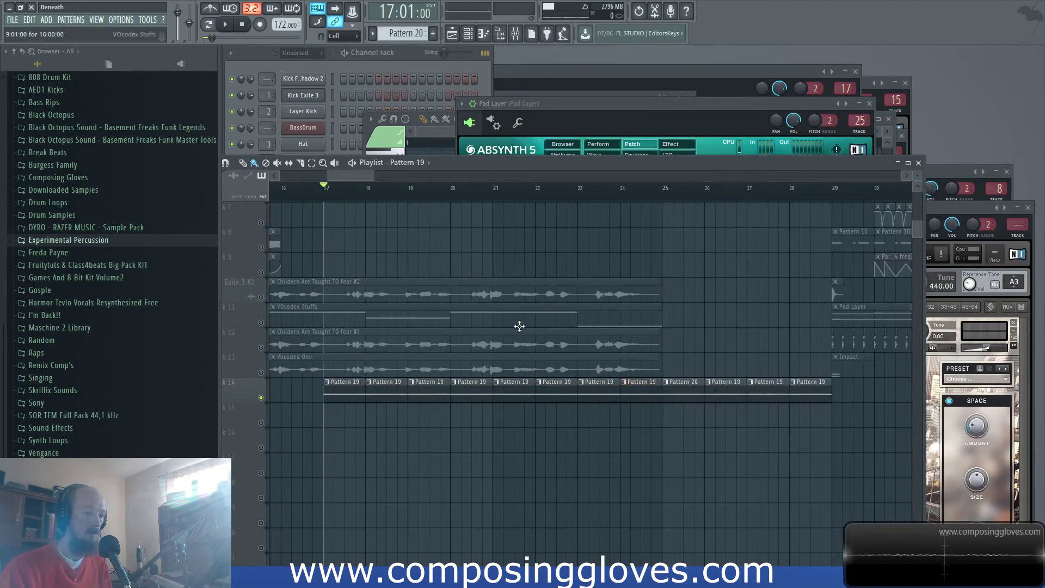
scroll(519, 326, down, 1)
drag(660, 393, 789, 397)
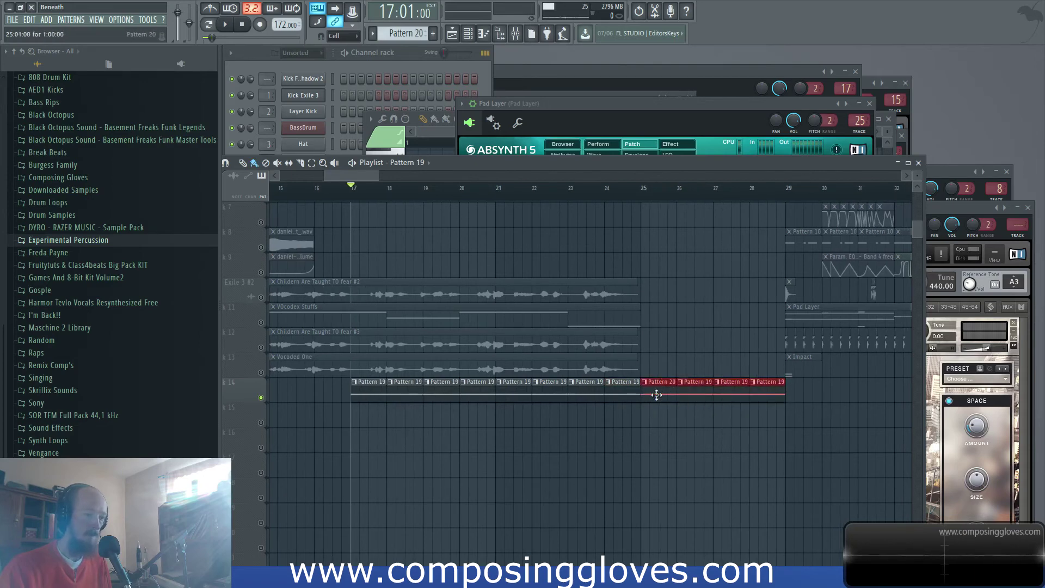
drag(688, 332, 458, 337)
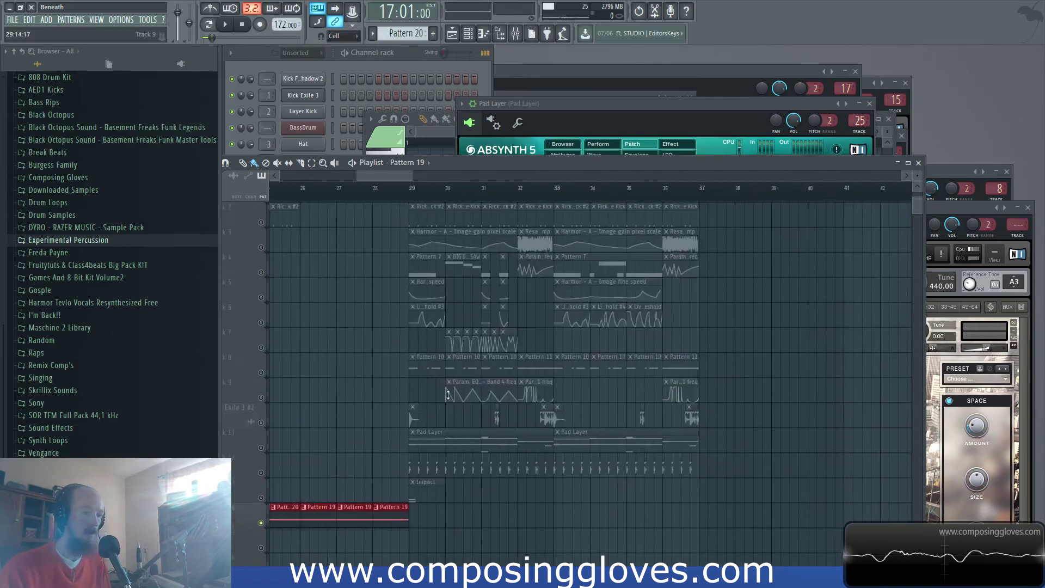
scroll(372, 224, up, 1)
drag(408, 218, 465, 527)
scroll(411, 466, up, 4)
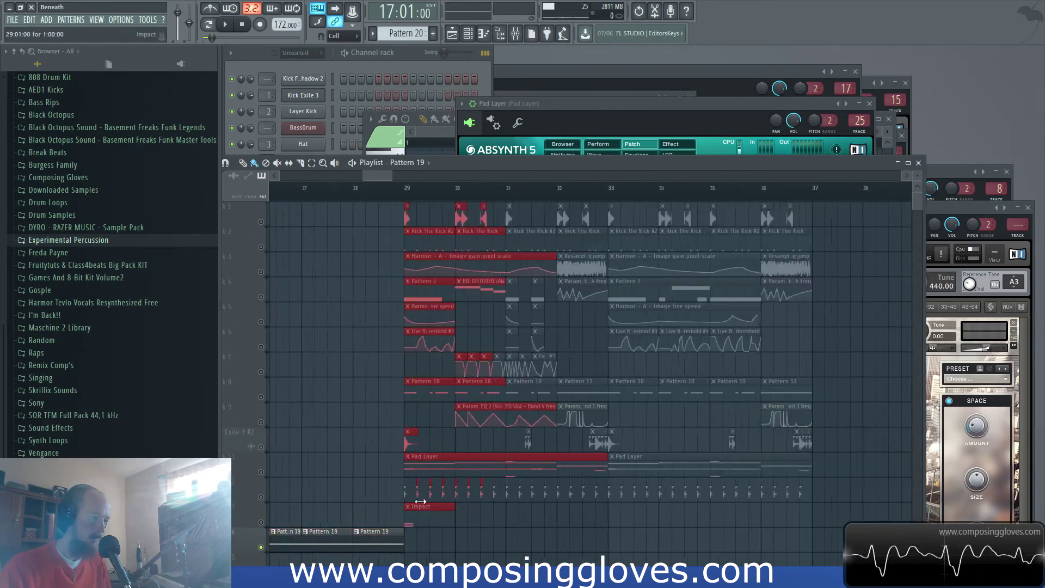
Unmute all playlist tracks, and move every clip from bar 29 onward to start at about bar 118
right_click(263, 379)
right_click(263, 379)
drag(399, 214, 1044, 569)
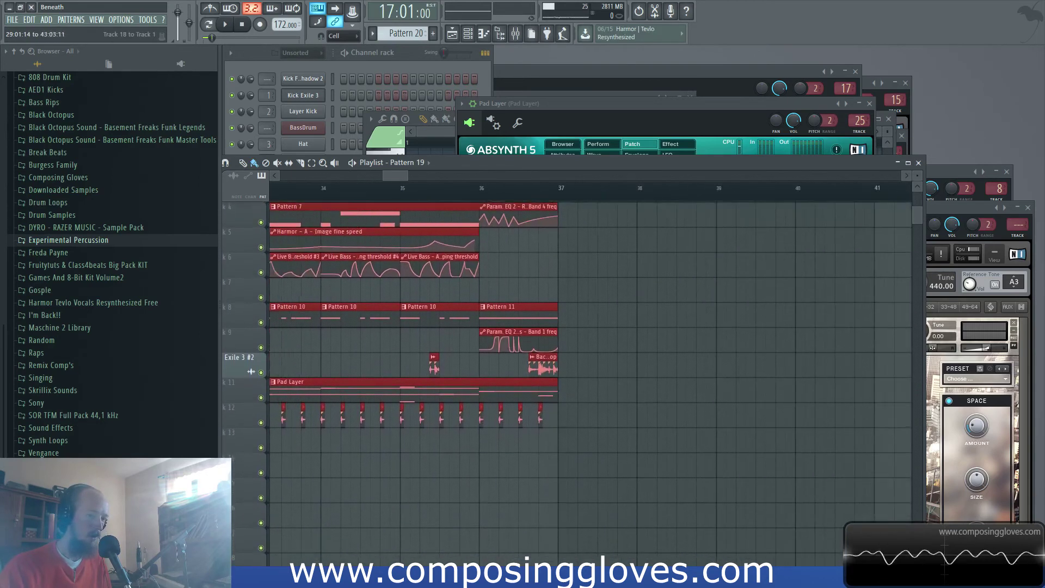
drag(914, 566, 915, 566)
scroll(648, 444, down, 10)
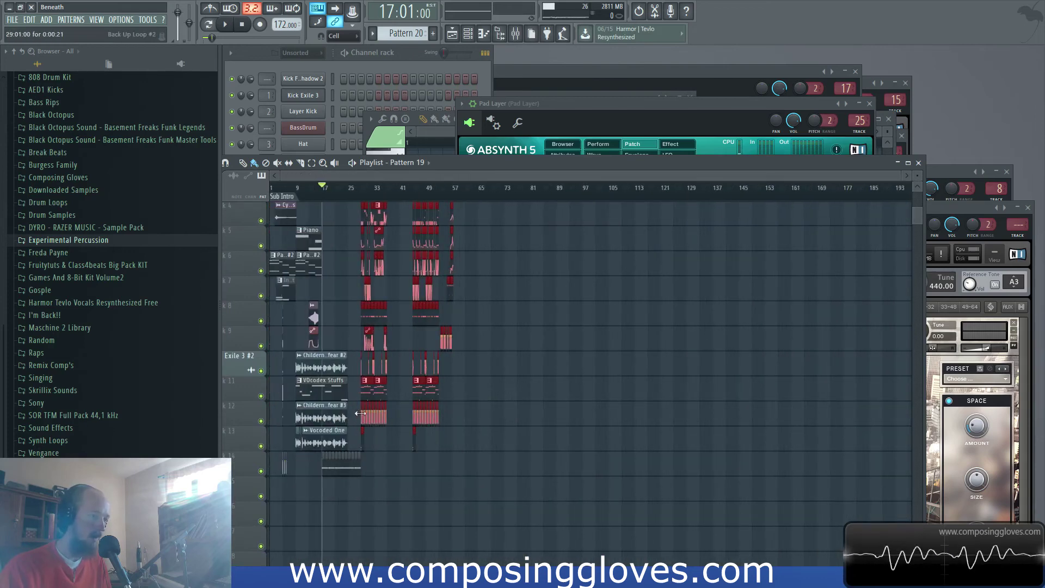
drag(365, 391, 660, 366)
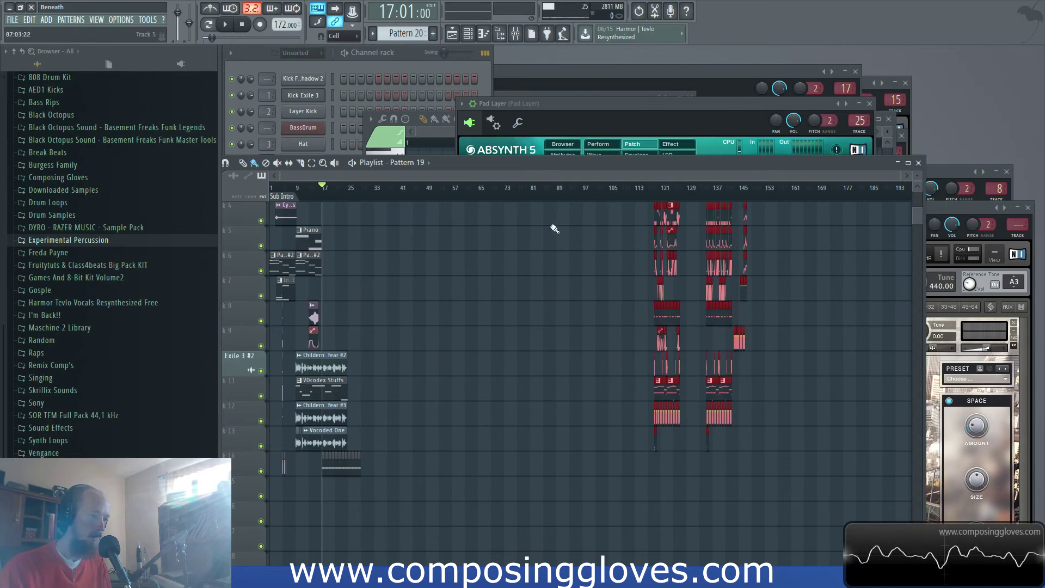
Duplicate the one-bar kick pattern clip at bar 25 so it repeats through bar 28
scroll(327, 360, up, 8)
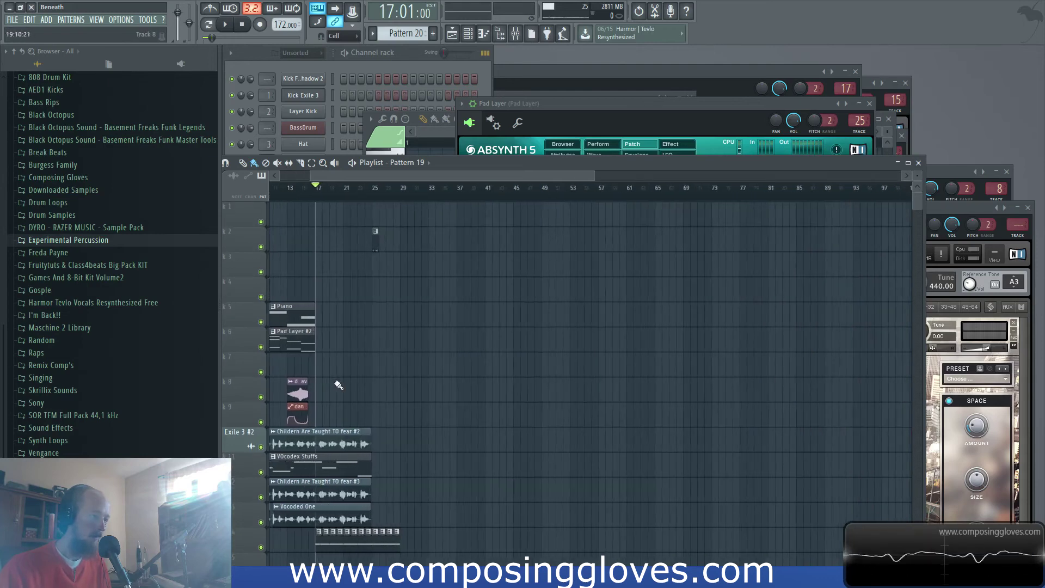
scroll(626, 304, up, 2)
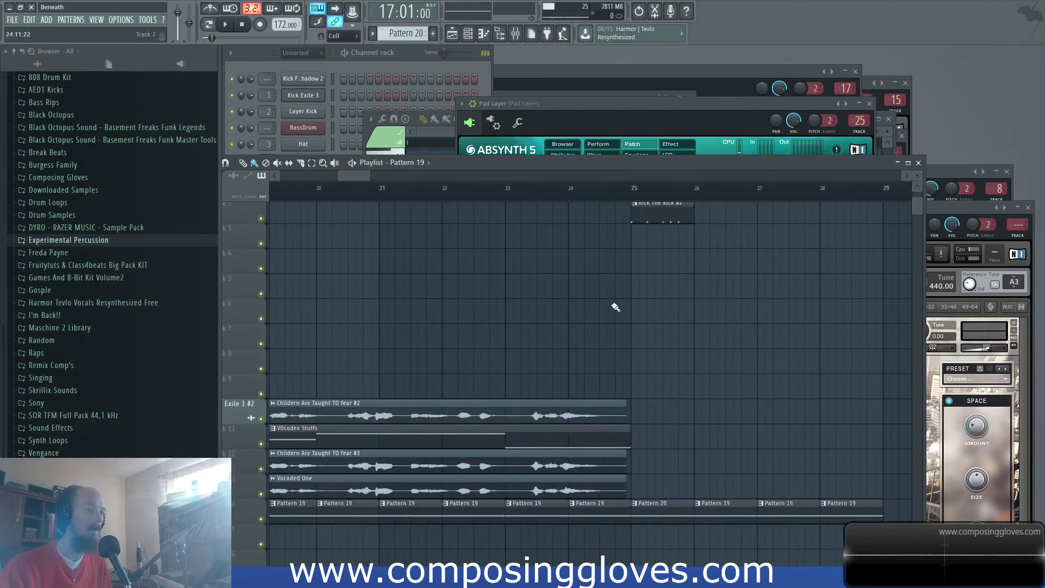
scroll(664, 240, down, 2)
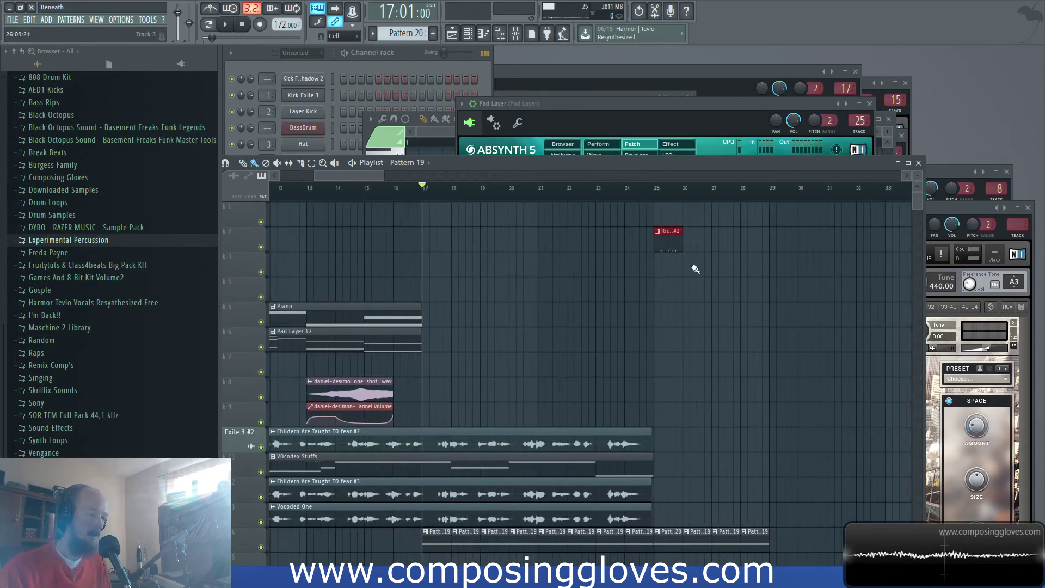
key(ctrl+b)
key(ctrl+b)
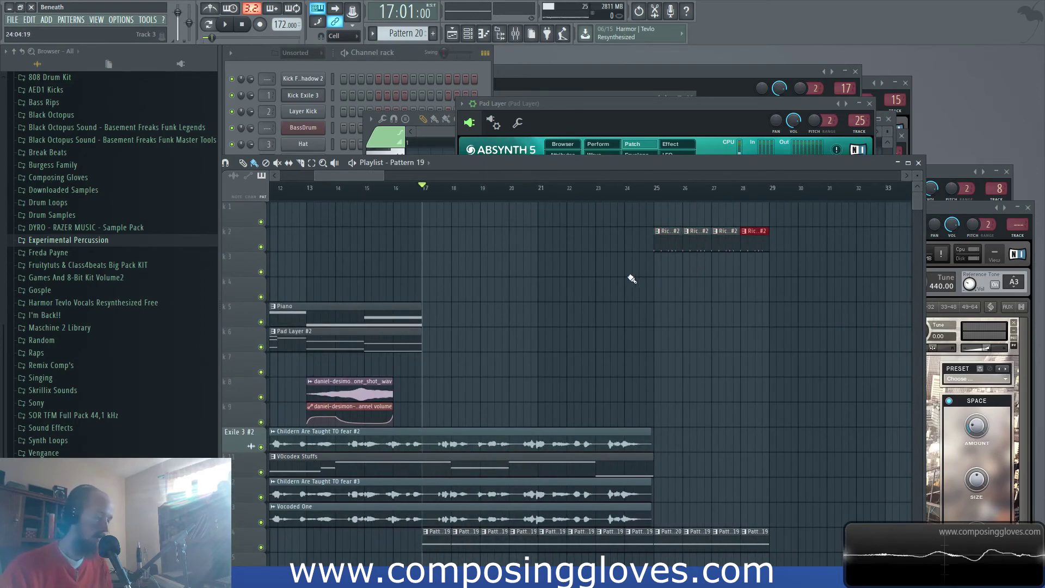
Play the arrangement from the beginning to check the intro
scroll(635, 278, down, 5)
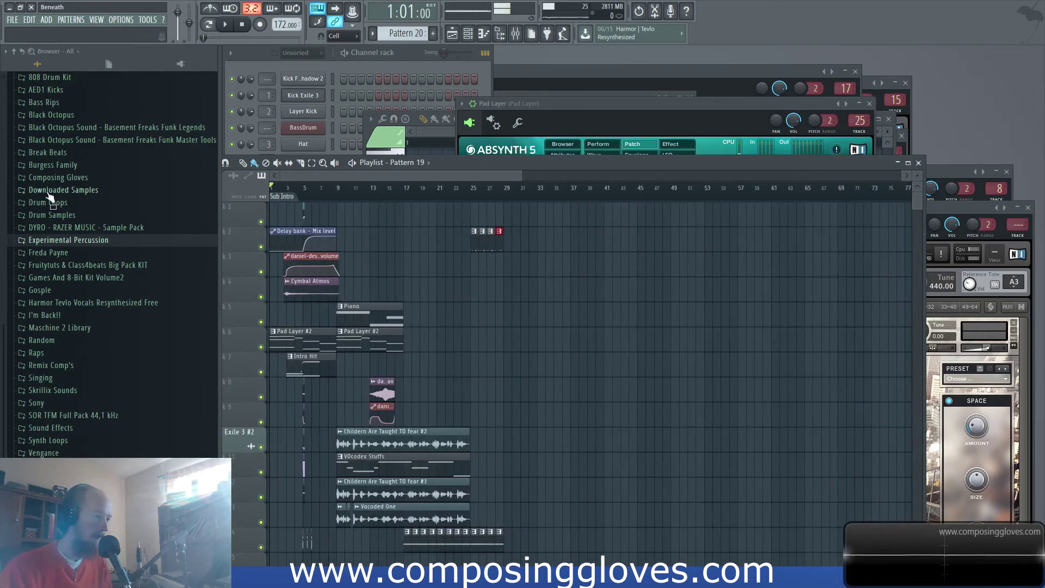
key(space)
scroll(304, 365, up, 5)
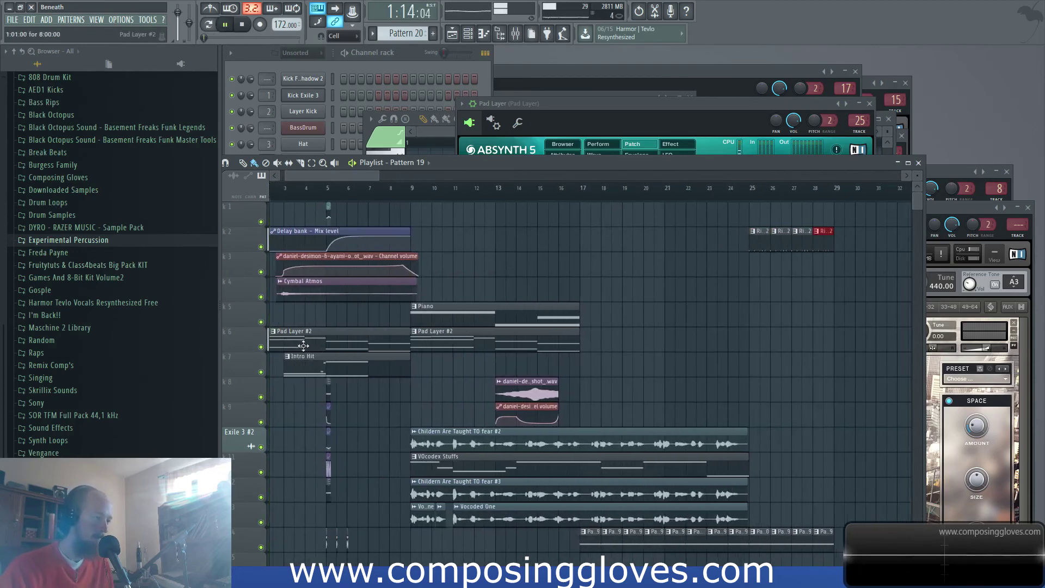
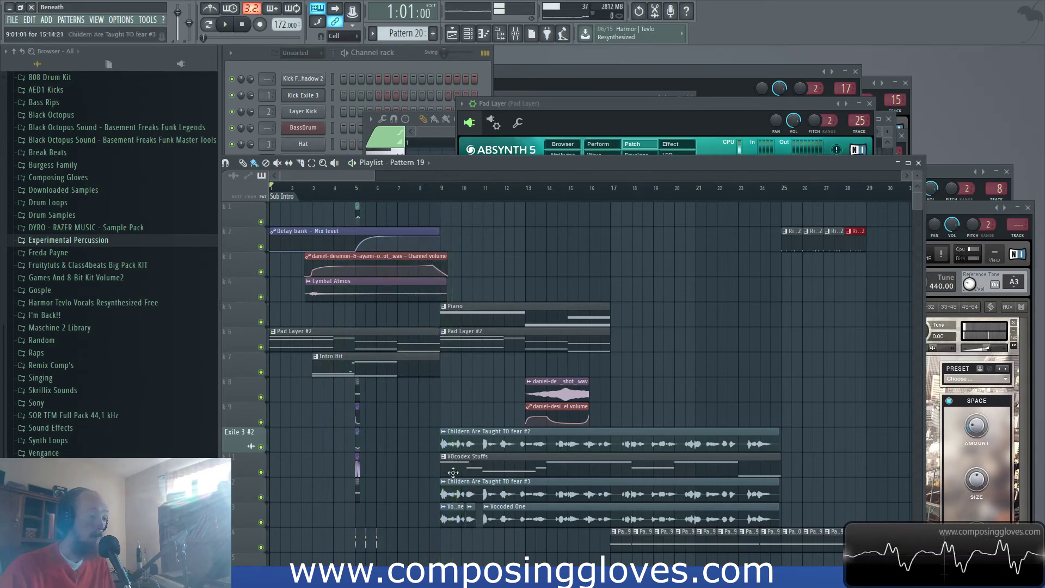
drag(445, 446, 453, 533)
scroll(473, 424, up, 3)
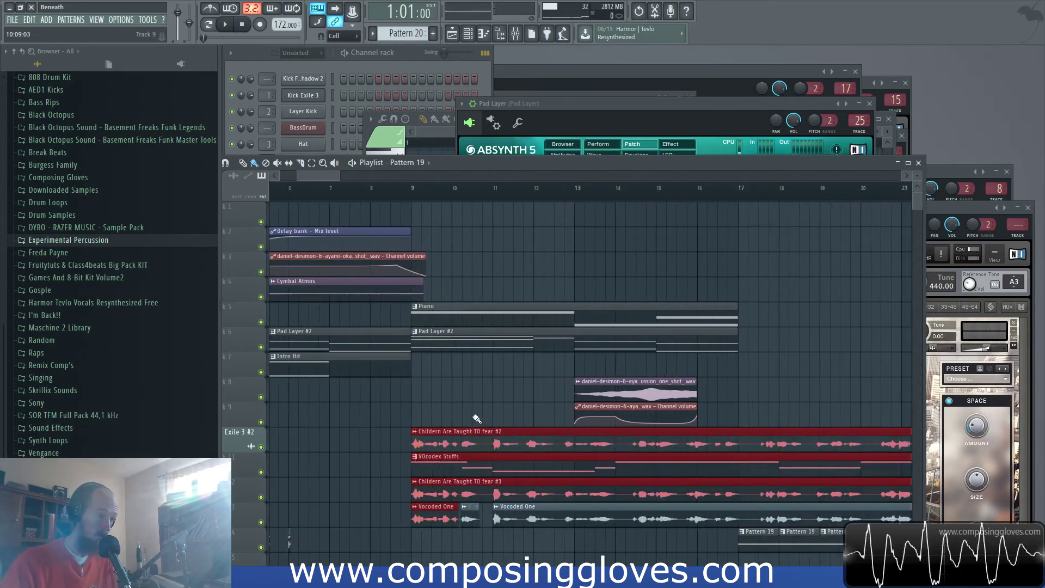
drag(413, 405, 434, 333)
drag(419, 188, 457, 210)
drag(517, 319, 428, 333)
drag(496, 418, 803, 367)
drag(320, 366, 373, 467)
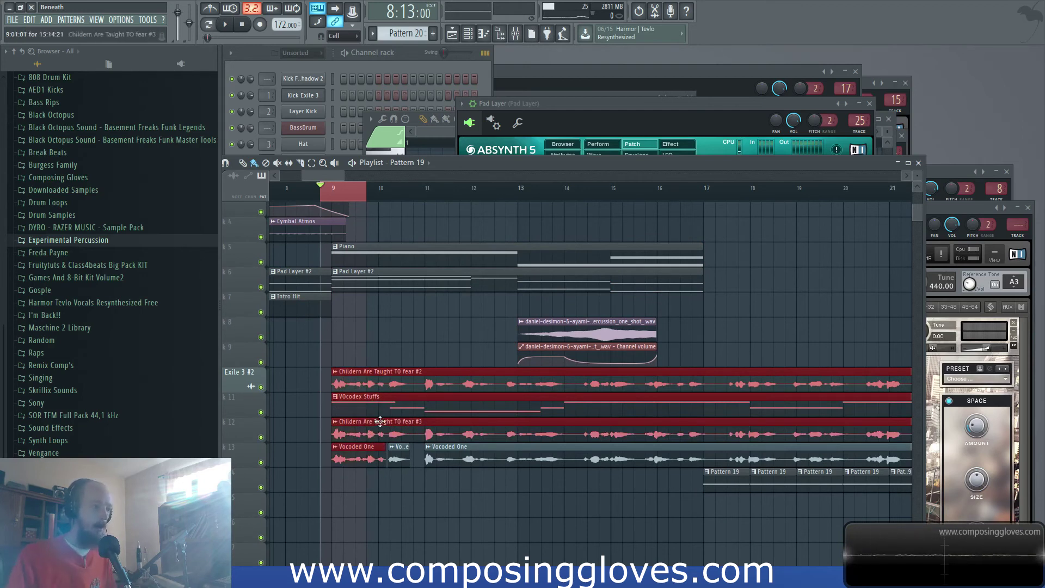
click(369, 341)
key(ctrl+d)
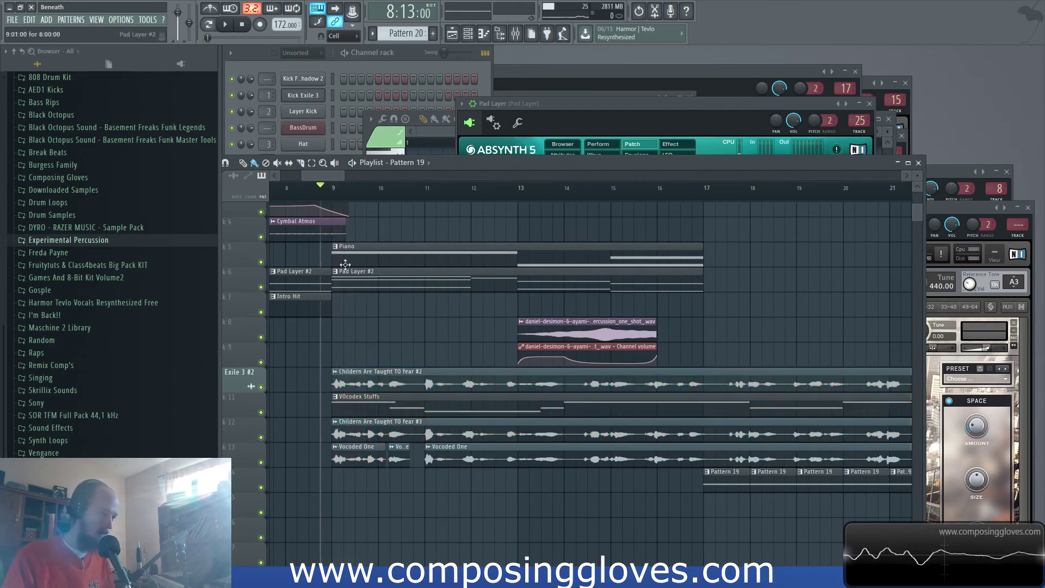
drag(327, 193, 360, 191)
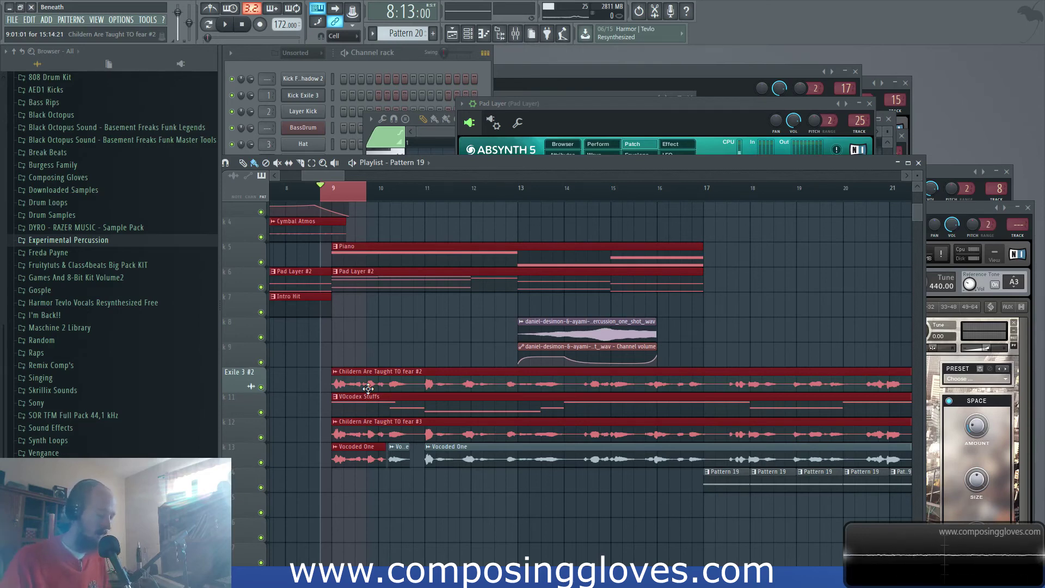
scroll(366, 191, down, 3)
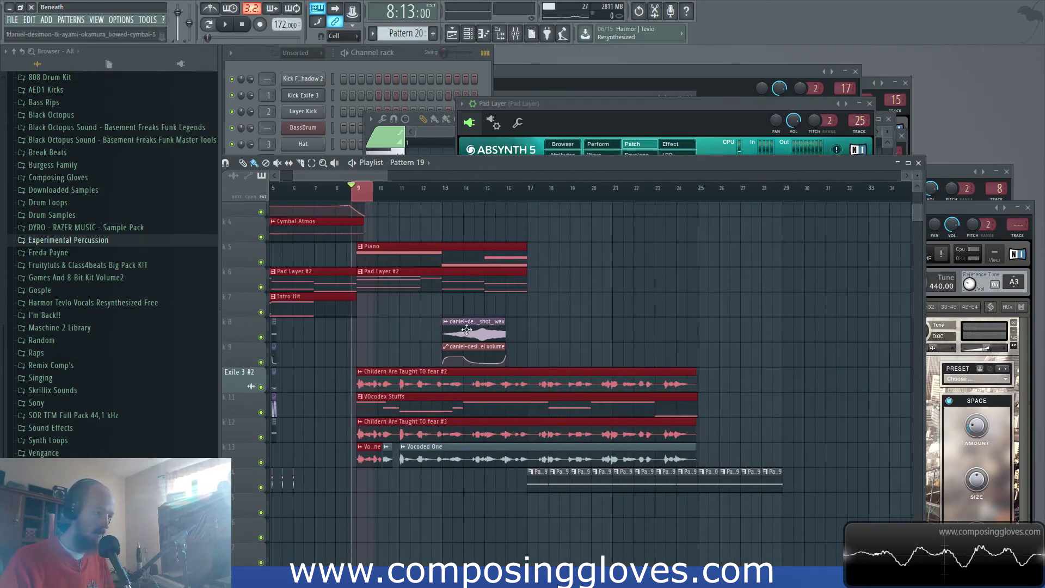
Clear the time selection and play the arrangement from bar 9, where the vocals start
ctrl+click(369, 197)
scroll(391, 237, up, 3)
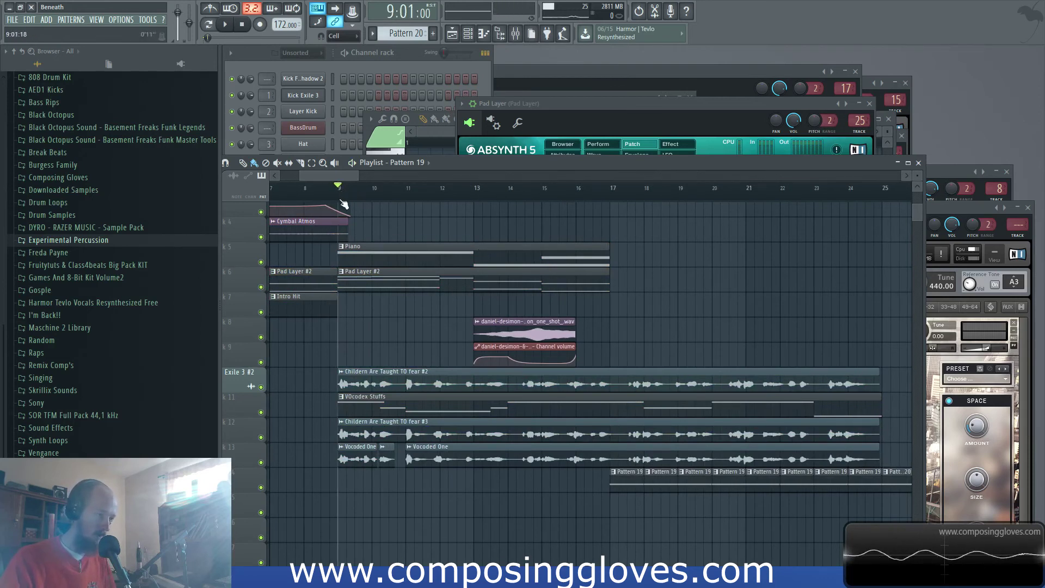
key(space)
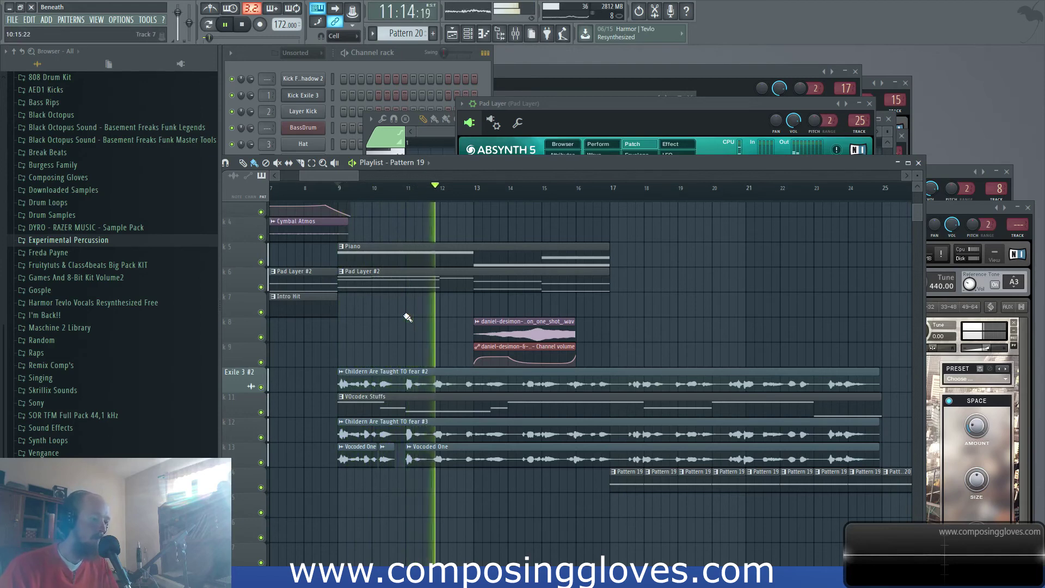
Delete the Pattern 19 clips at bars 23 and 24 to leave a gap in the bass track
drag(803, 442, 680, 404)
scroll(672, 424, up, 3)
right_click(735, 444)
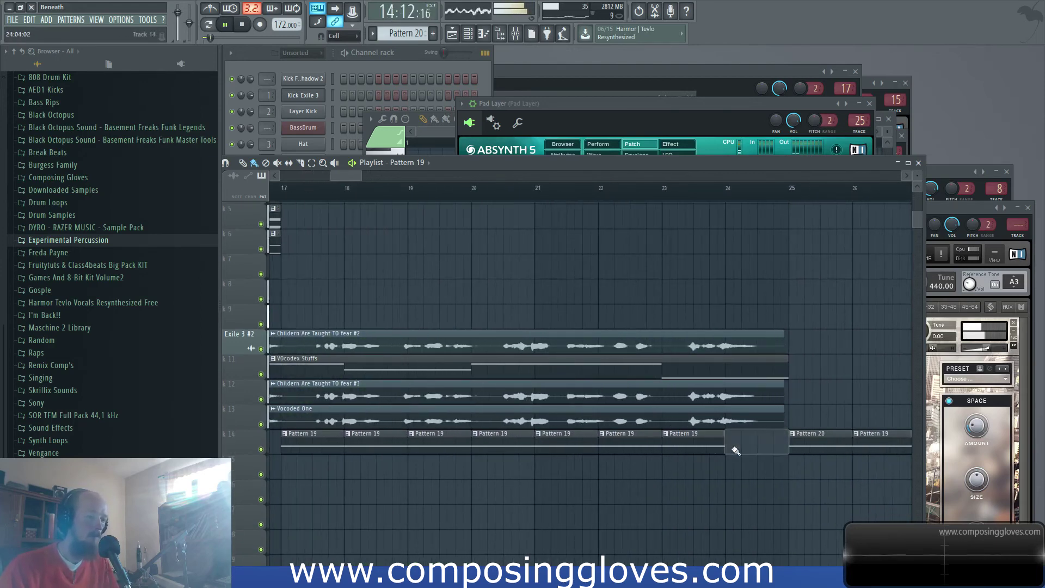
right_click(678, 445)
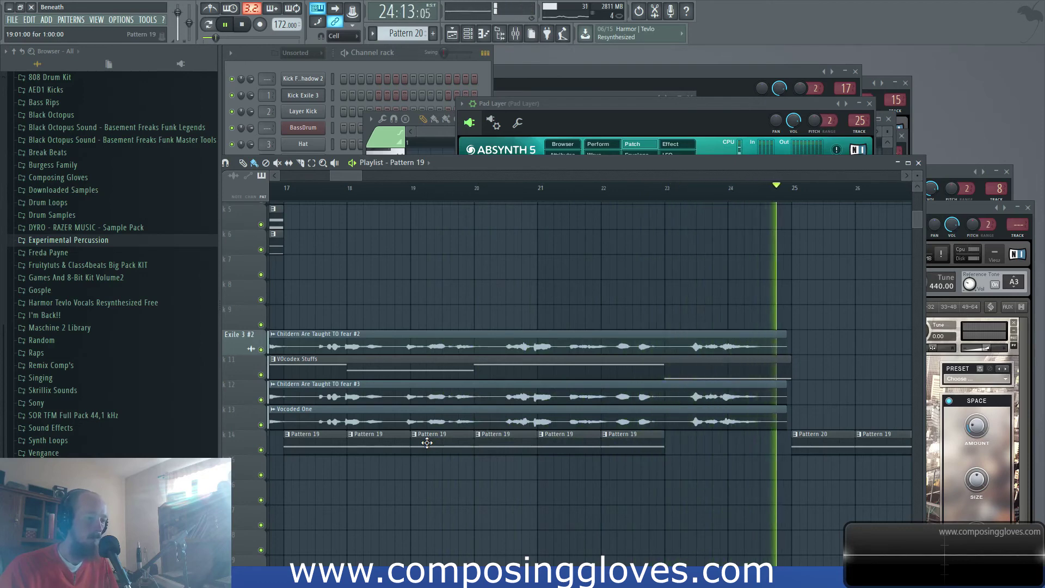
Stop playback and replace the Pattern 19 clips at bars 26 and 27 with Pattern 20 clips
scroll(696, 356, down, 1)
scroll(697, 356, down, 3)
drag(747, 337, 600, 349)
scroll(643, 464, up, 4)
key(space)
right_click(623, 461)
click(626, 461)
right_click(719, 463)
click(721, 464)
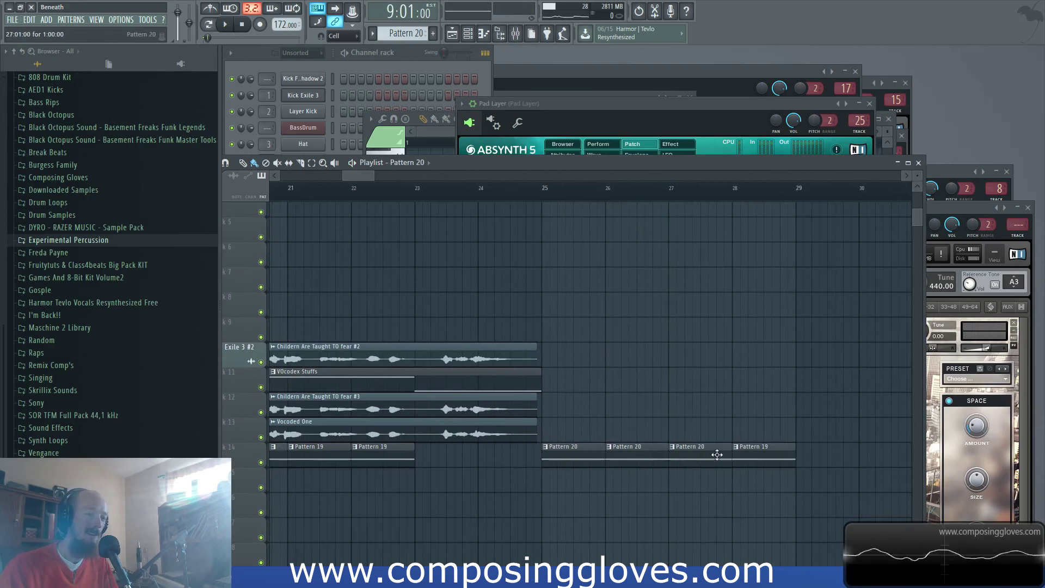
Split bar 26 between a half-bar Pattern 20 clip and a half-bar Pattern 19 clip, and delete the Pattern 19 clip at bar 28
scroll(618, 450, up, 2)
drag(660, 454, 611, 455)
drag(816, 457, 643, 429)
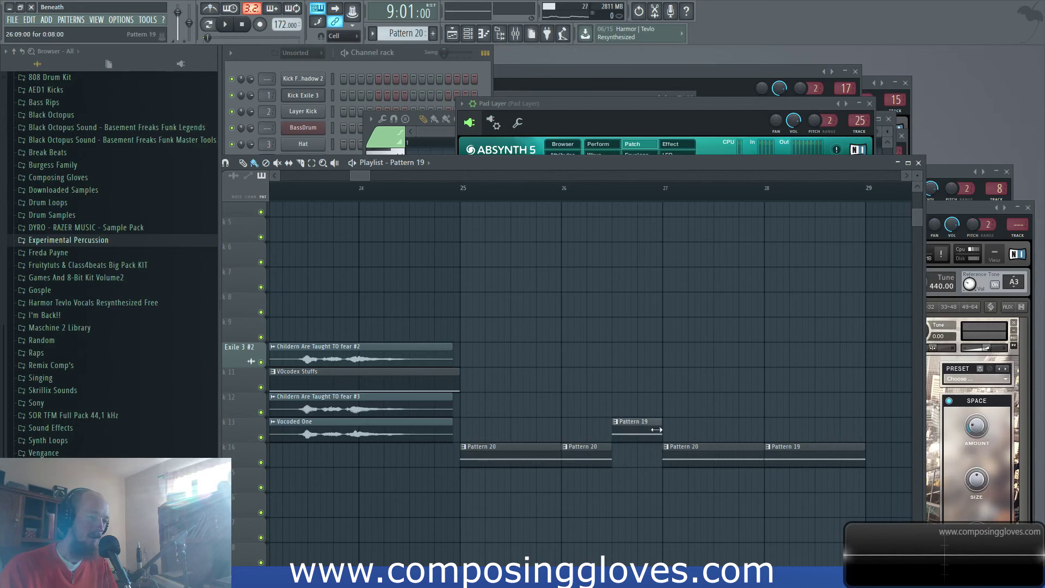
drag(621, 432, 675, 461)
right_click(814, 456)
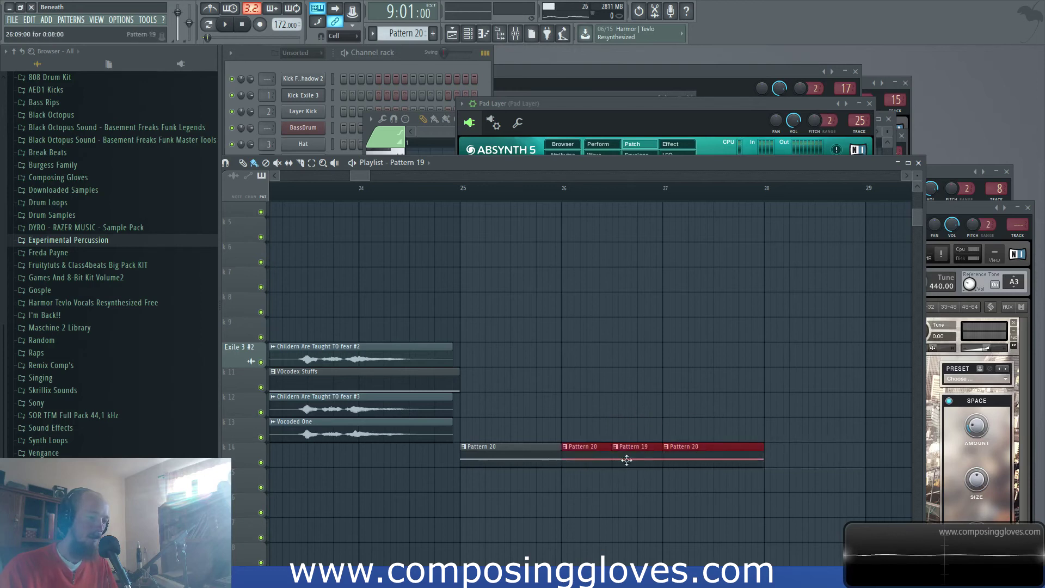
Make the half-bar Pattern 20 clip at bar 26 unique and open its Dark Wub #2 notes in the piano roll
drag(567, 455, 646, 469)
click(564, 448)
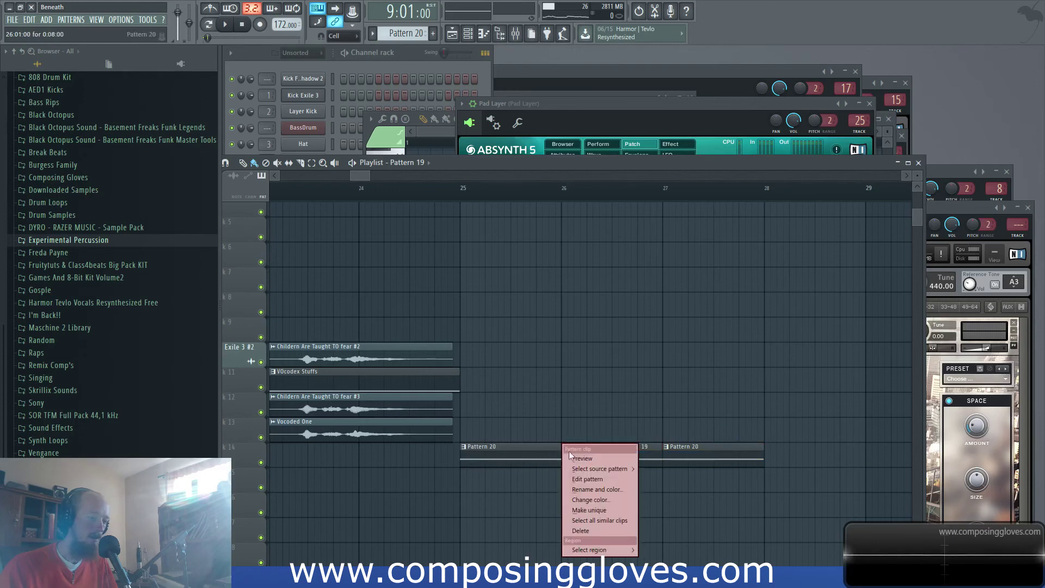
click(599, 510)
double_click(592, 455)
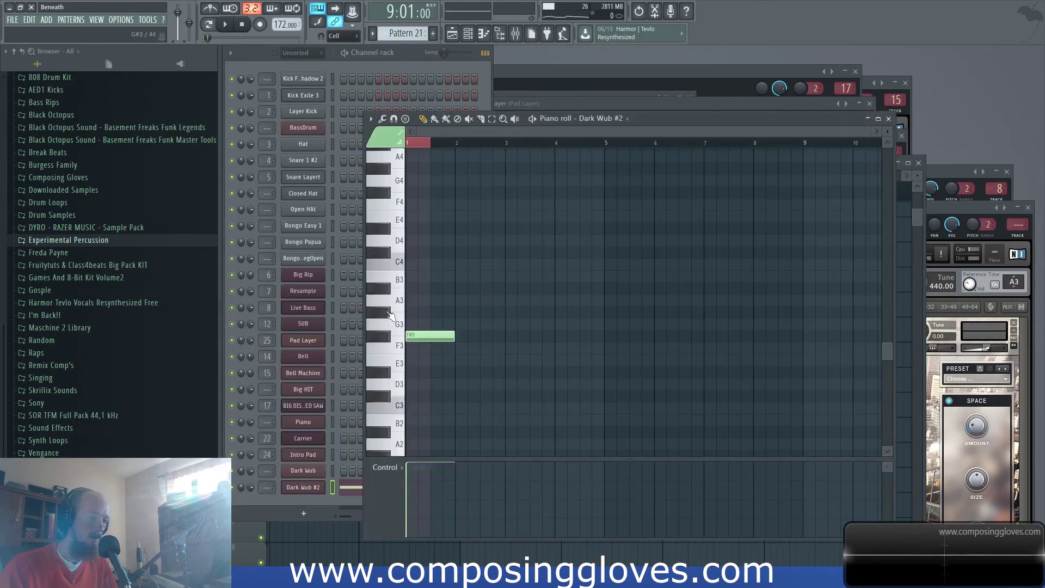
click(446, 338)
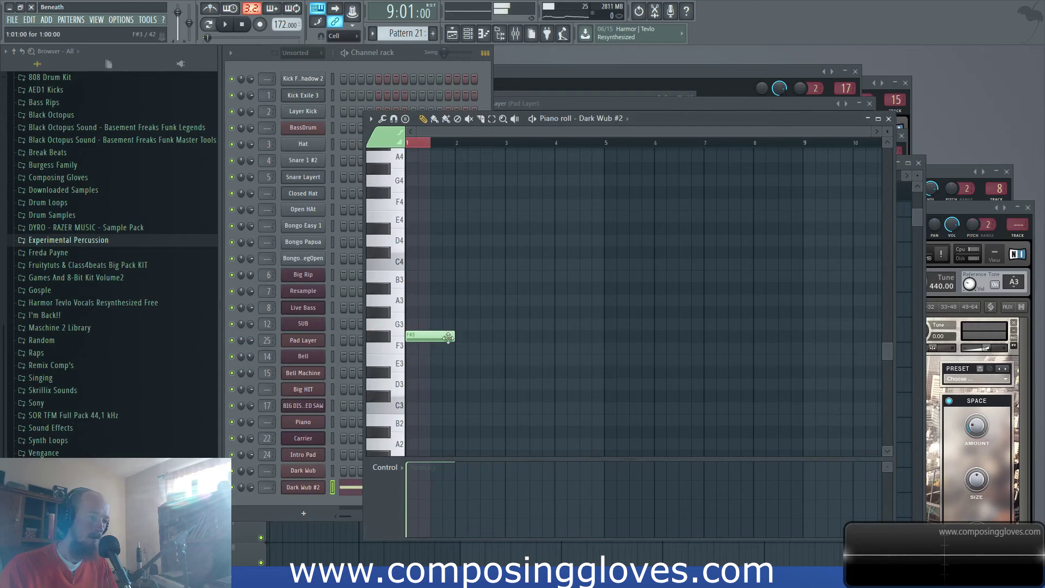
click(915, 220)
Make the half-bar Pattern 19 clip in bar 26 unique and shorten its Dark Wub F#3 note to four steps
click(616, 447)
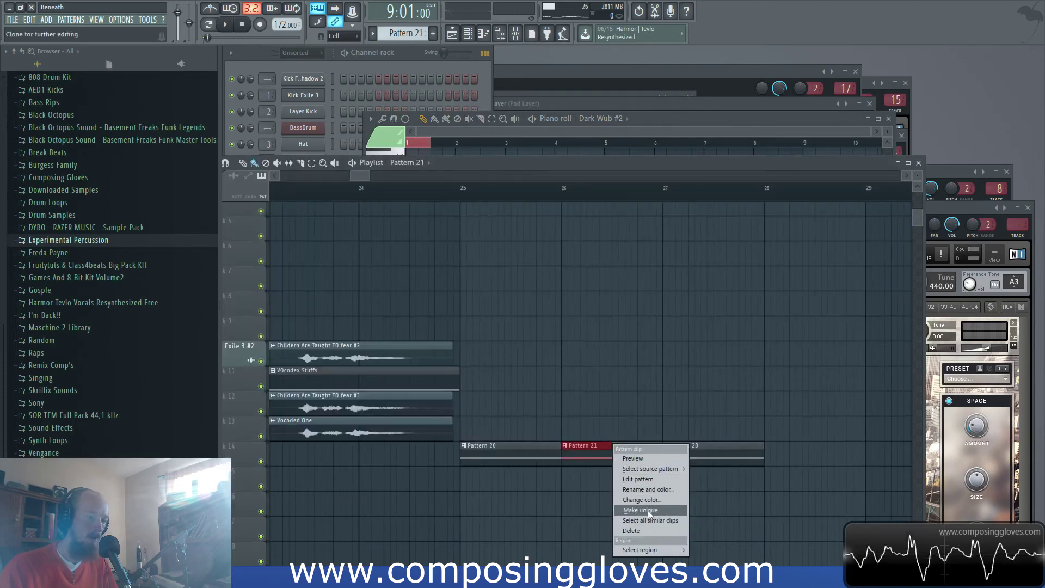
click(648, 509)
double_click(642, 459)
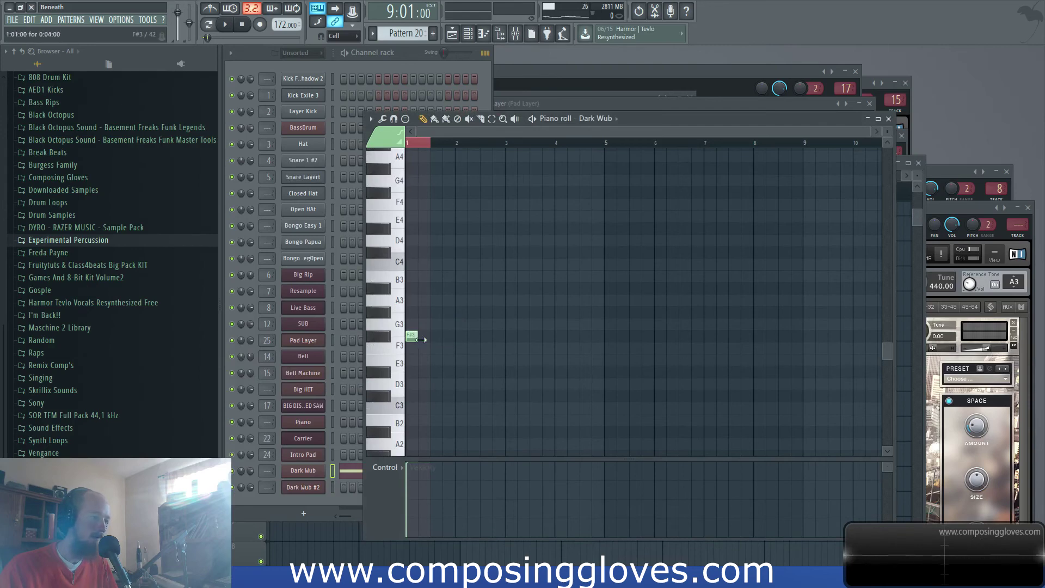
click(915, 217)
Copy the two half-bar clips of bar 26 to bar 28 and play the bass section from bar 25
drag(594, 417, 630, 466)
drag(590, 458, 788, 450)
click(471, 199)
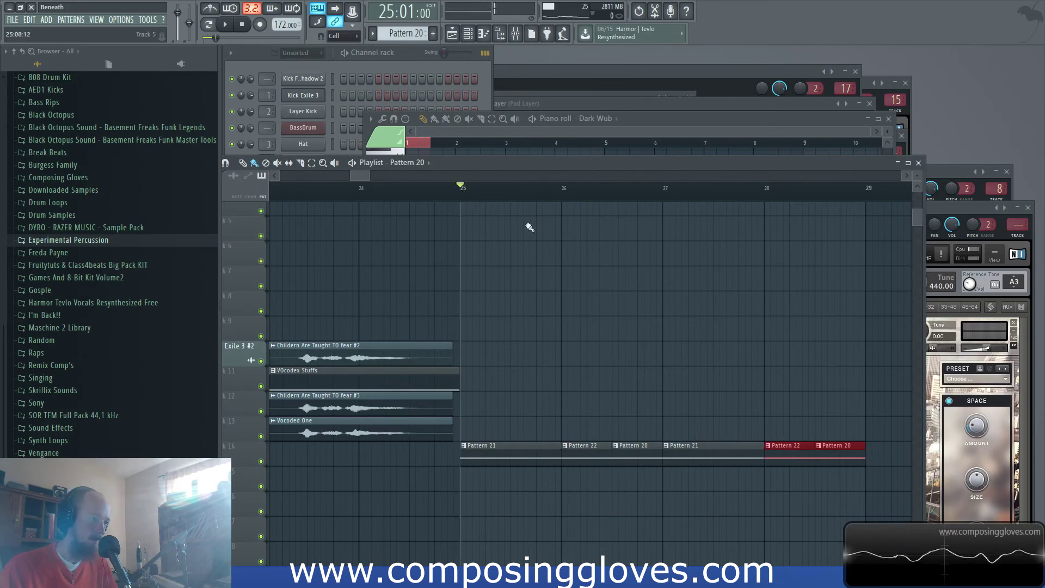
key(space)
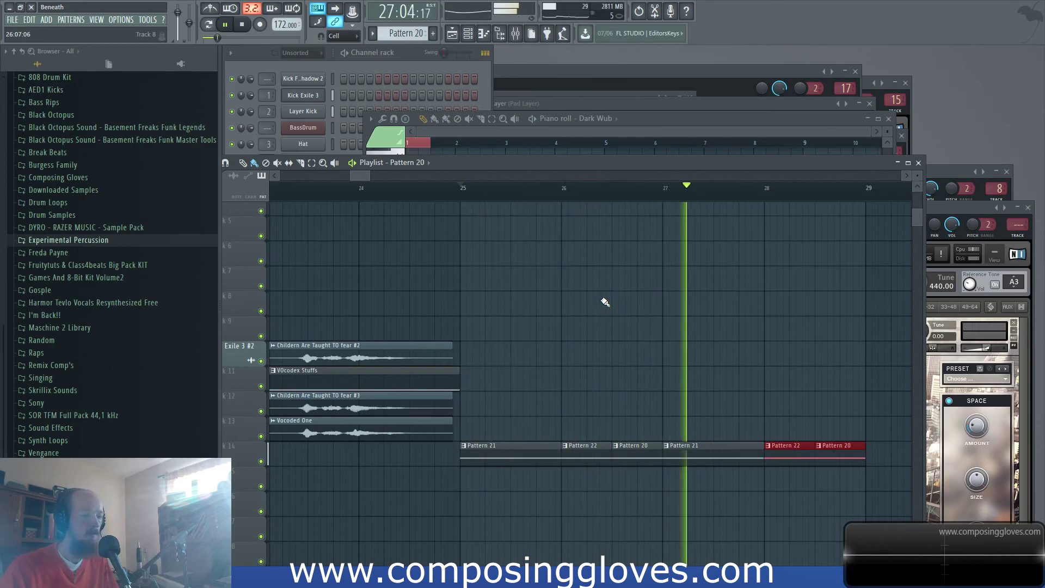
Stop playback and open the notes of the bar 25 Pattern 21 clip in the piano roll
scroll(615, 307, down, 2)
key(space)
drag(526, 199, 772, 224)
drag(424, 278, 796, 332)
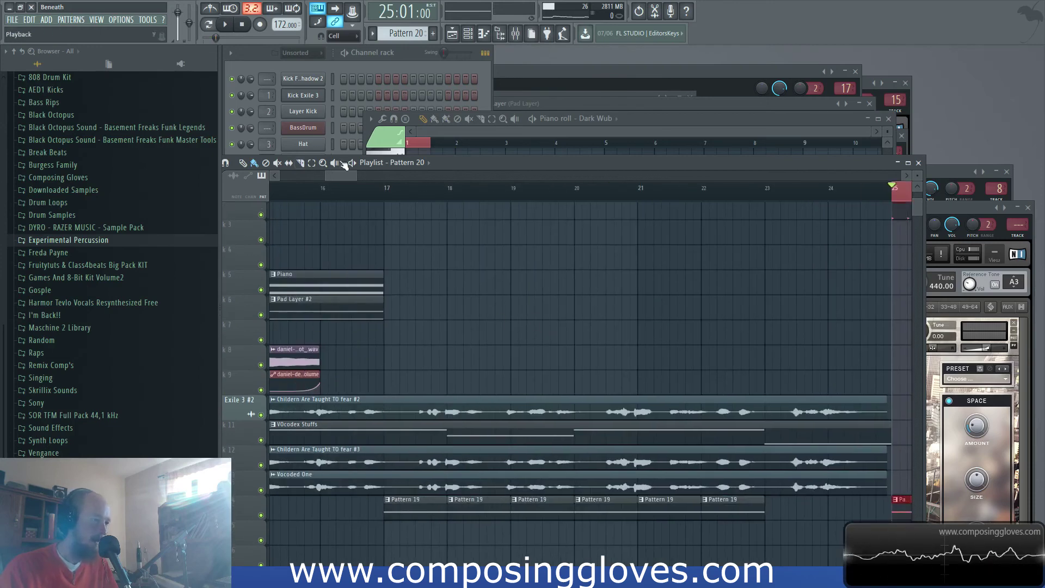
drag(336, 175, 291, 178)
scroll(351, 220, down, 5)
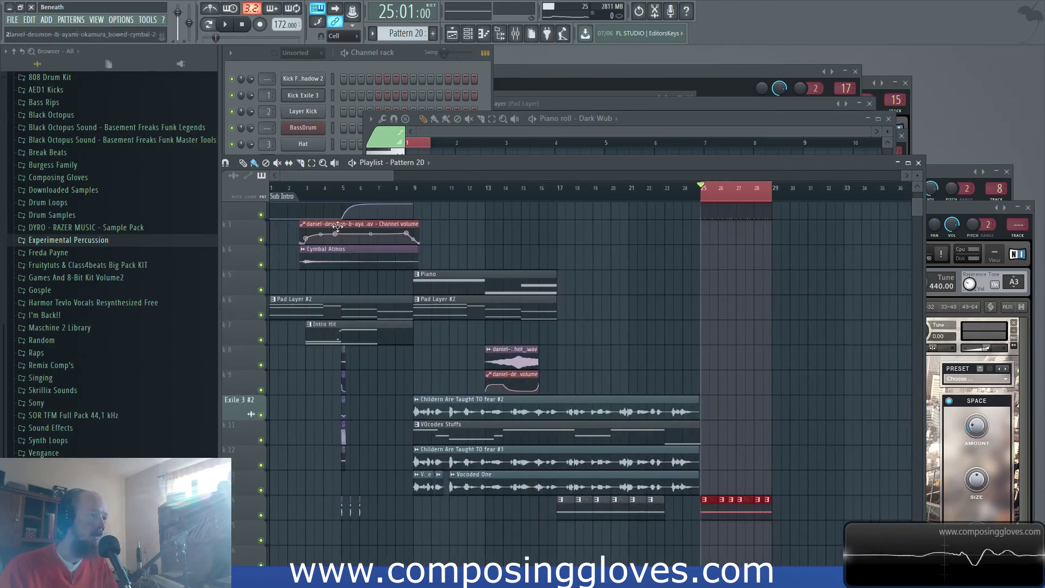
double_click(720, 508)
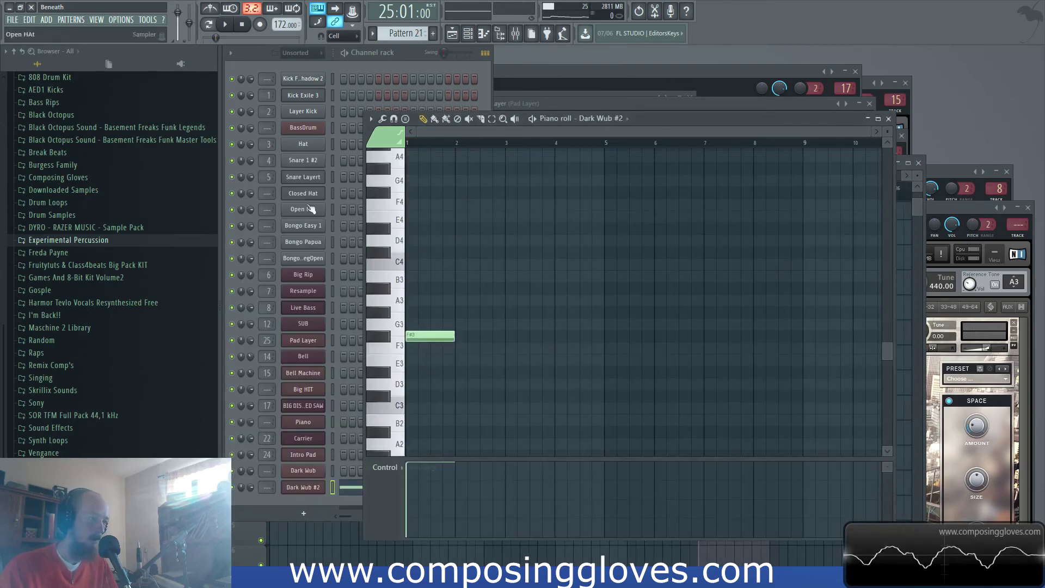
Route both the Dark Wub and Dark Wub #2 channels to mixer track 26
click(303, 489)
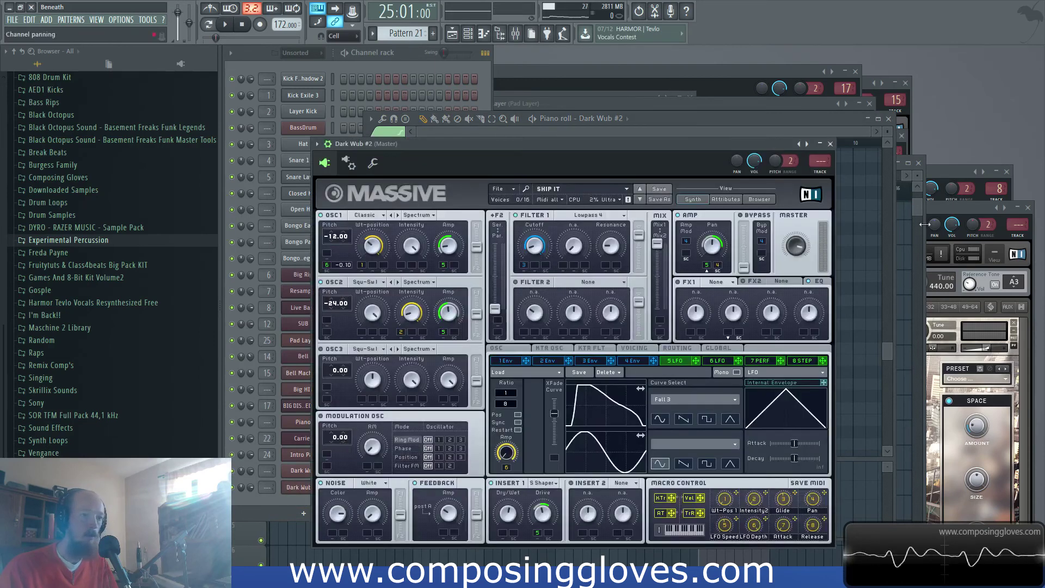
click(514, 37)
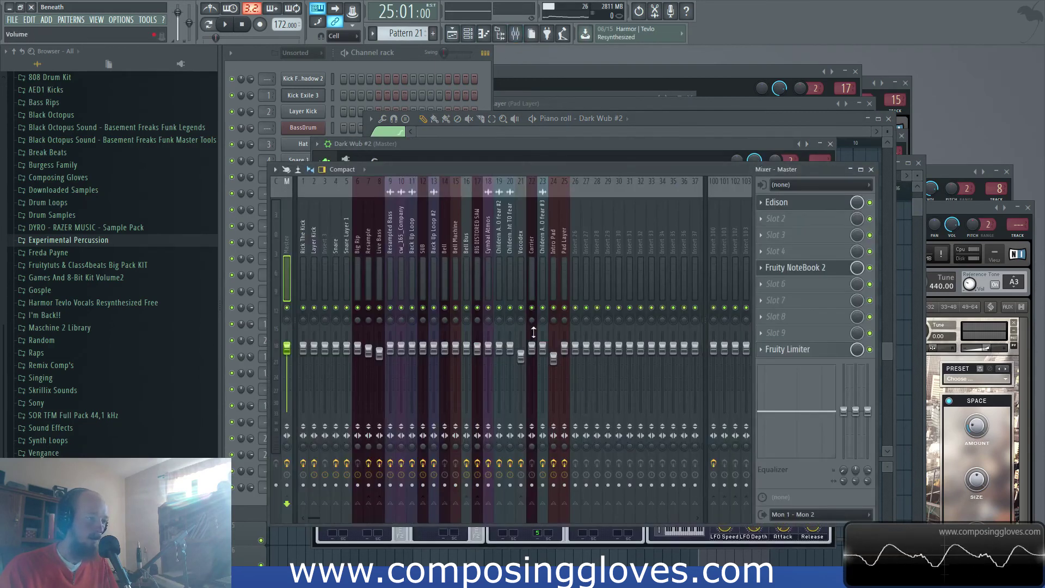
click(270, 476)
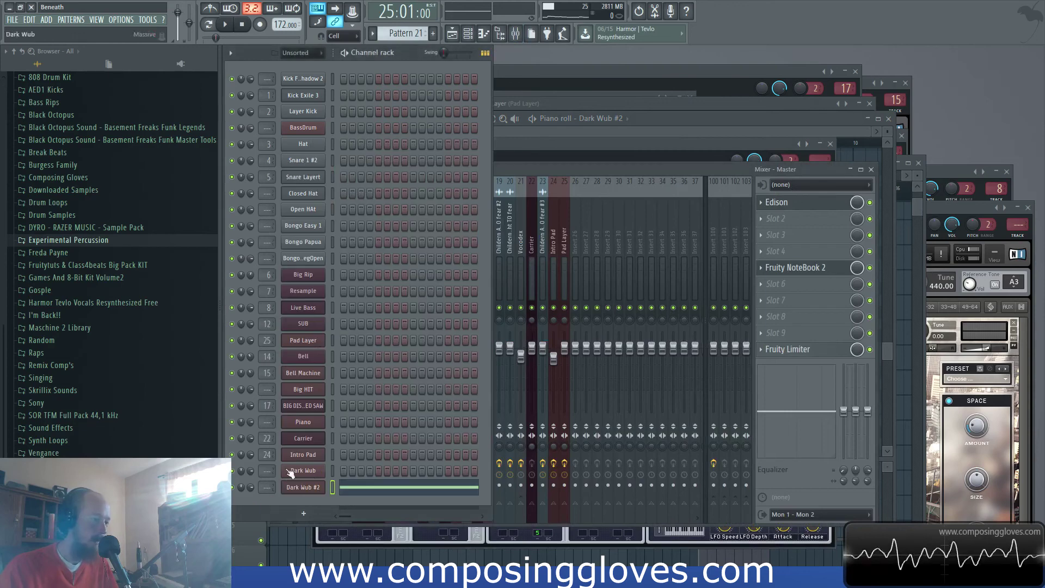
click(307, 472)
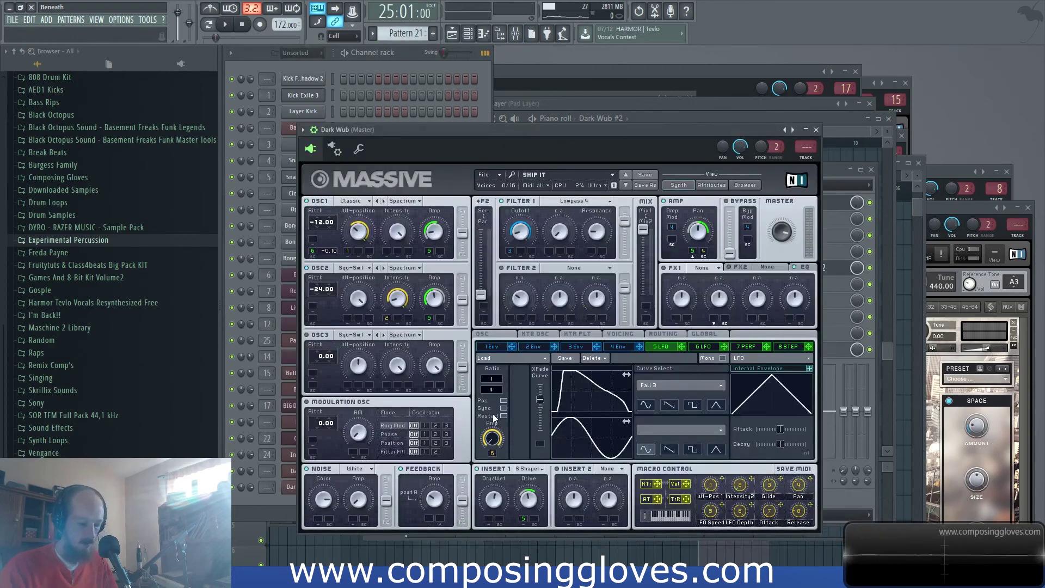
key(ctrl+l)
click(254, 506)
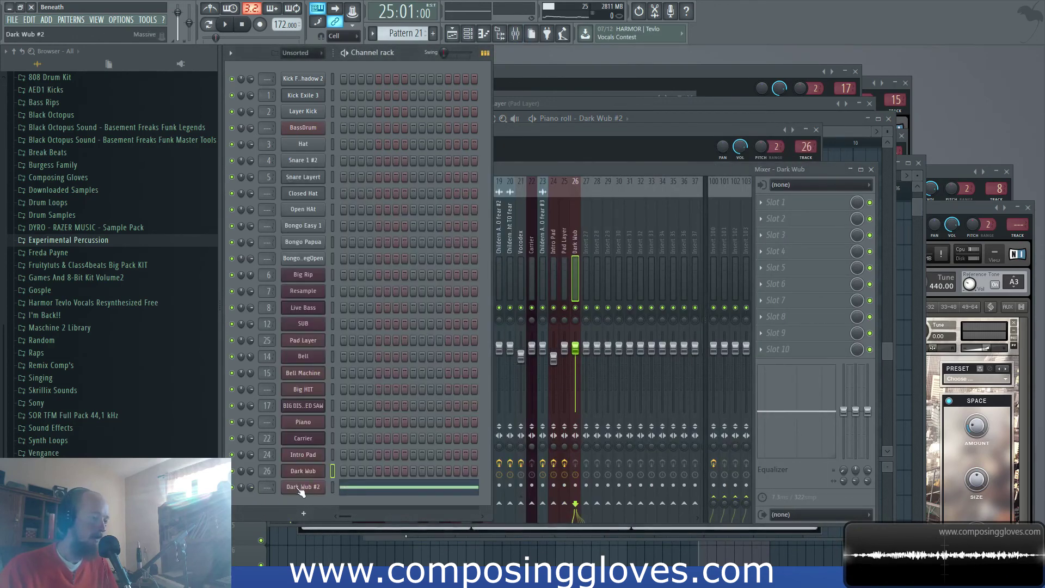
drag(268, 487, 269, 431)
Load Fruity WaveShaper in the Dark Wub track's first effect slot and reshape its curve with an added point while the bass section plays
click(572, 218)
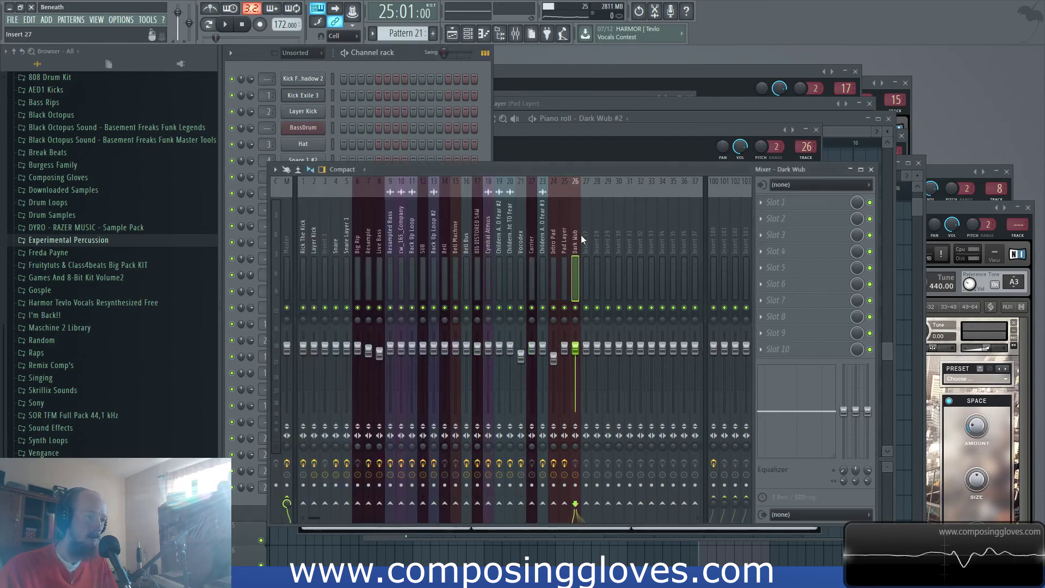
click(797, 207)
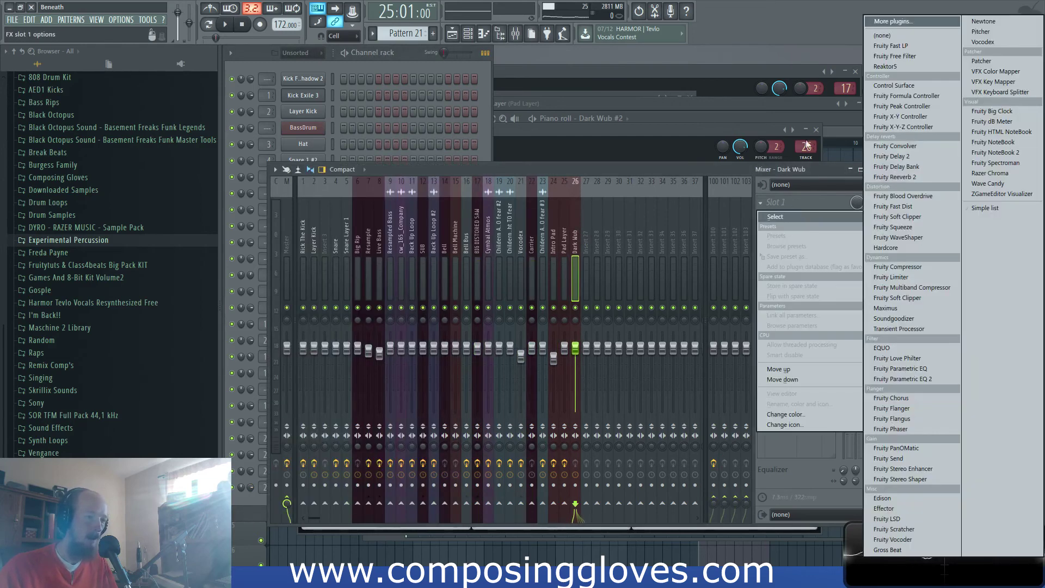
click(921, 237)
key(space)
drag(387, 287, 387, 232)
right_click(365, 241)
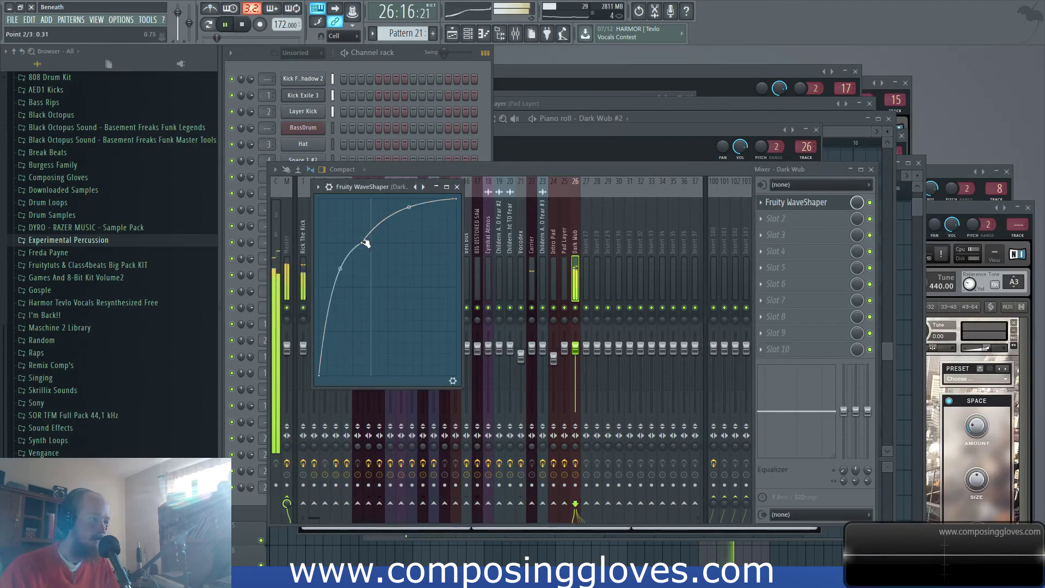
drag(406, 211, 363, 265)
click(457, 187)
Load Fruity Parametric EQ 2 in the Dark Wub track's second slot and boost band 3 by about 1.7 dB near 178 Hz
click(775, 218)
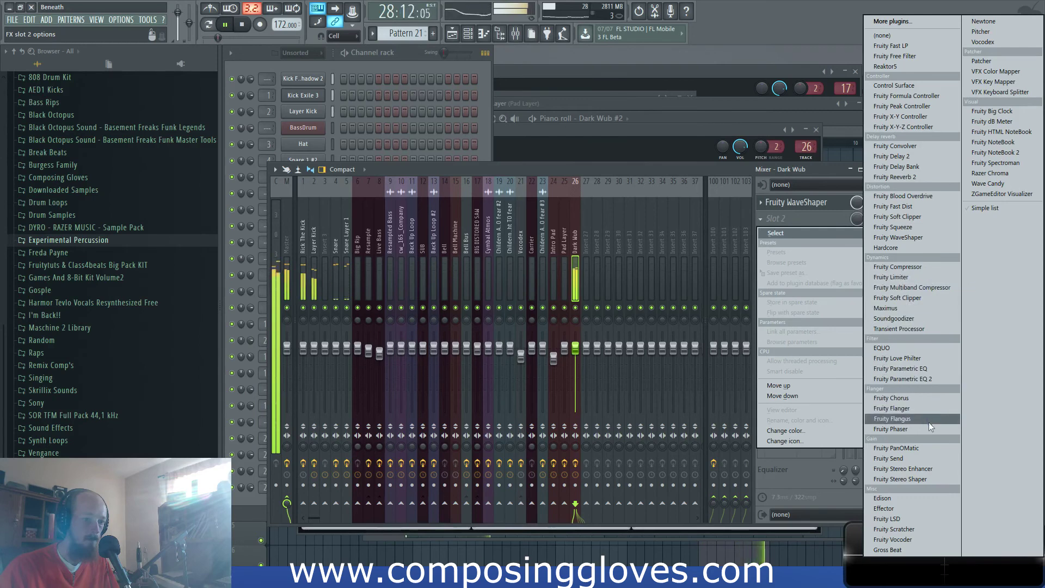
click(933, 379)
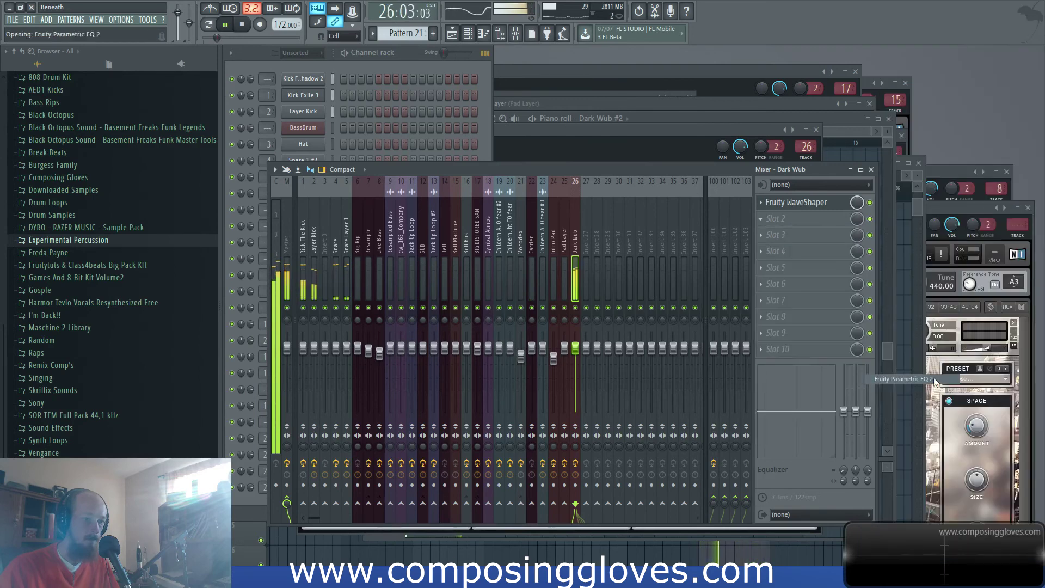
mouse_move(427, 289)
mouse_down()
mouse_move(438, 280)
mouse_move(412, 284)
mouse_up()
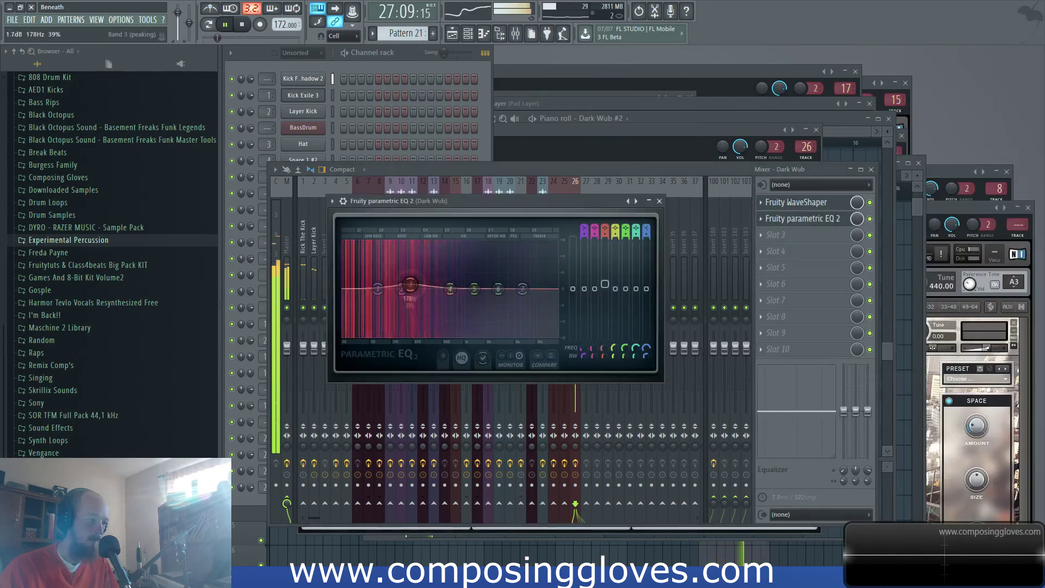
click(793, 237)
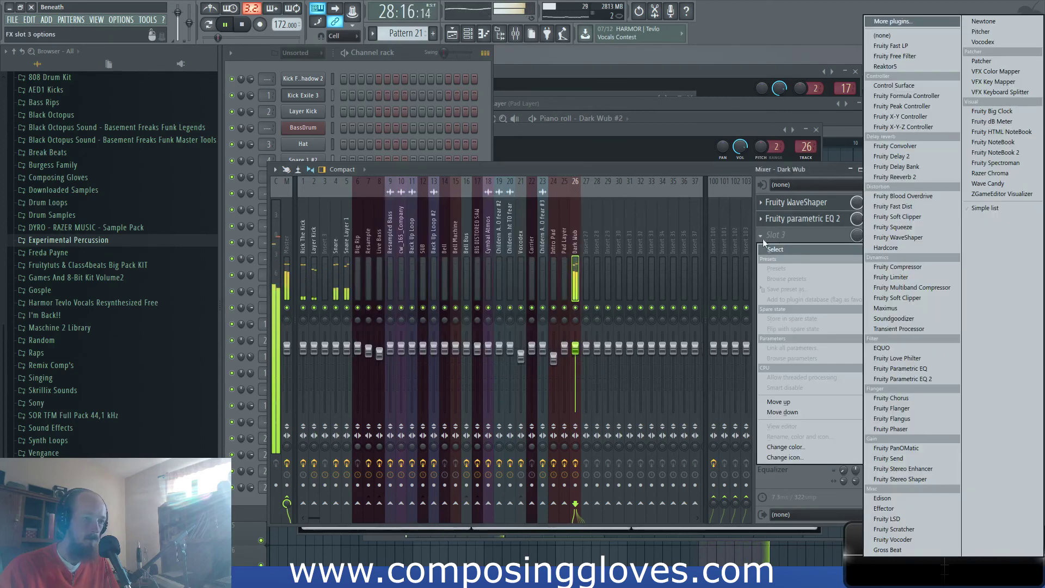
click(653, 171)
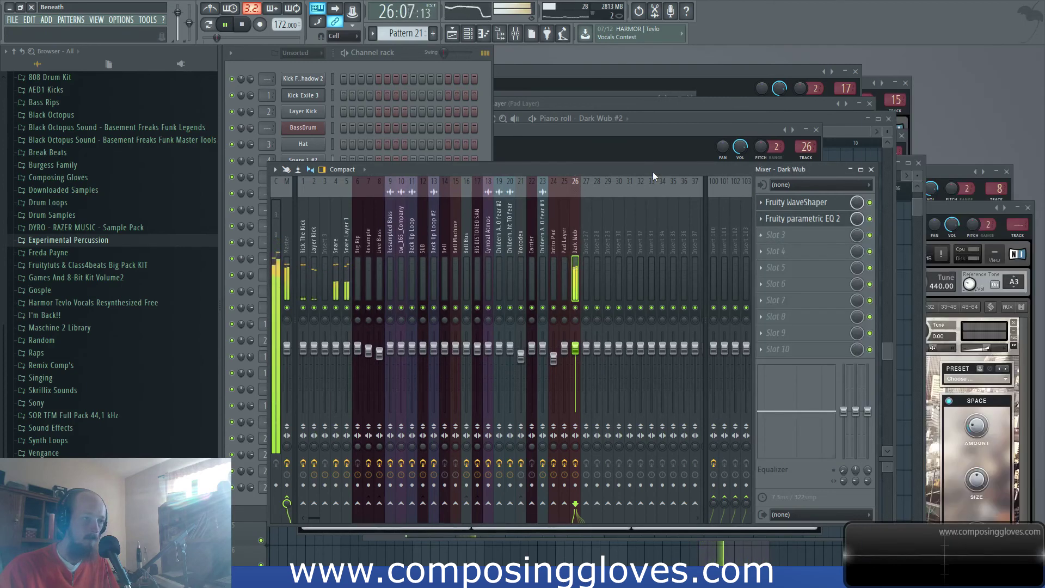
key(space)
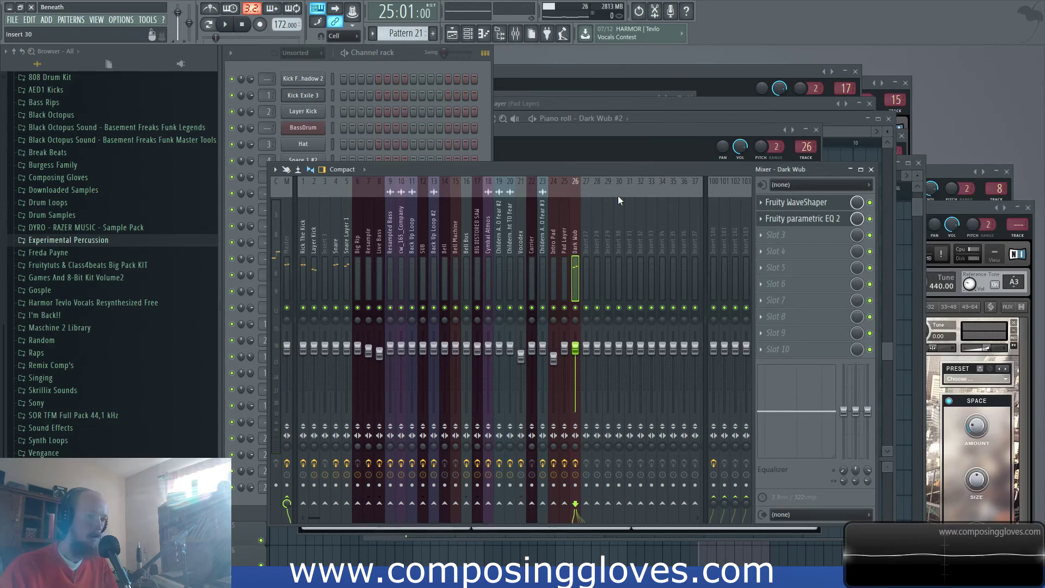
Clear the time selection over bars 25 to 28 in the playlist and play the section from bar 25
click(913, 192)
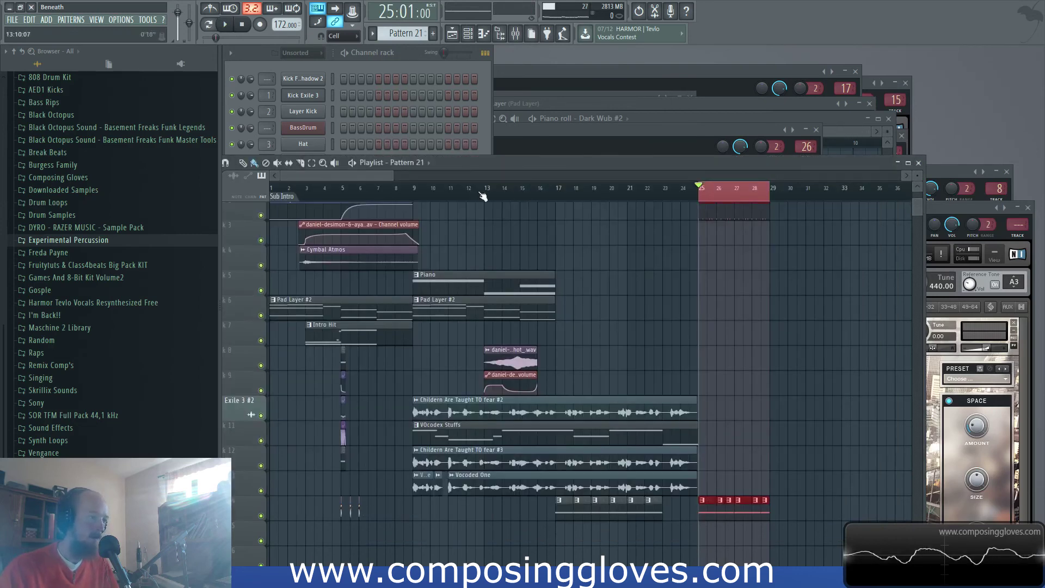
ctrl+click(720, 200)
scroll(725, 268, up, 3)
scroll(658, 275, down, 4)
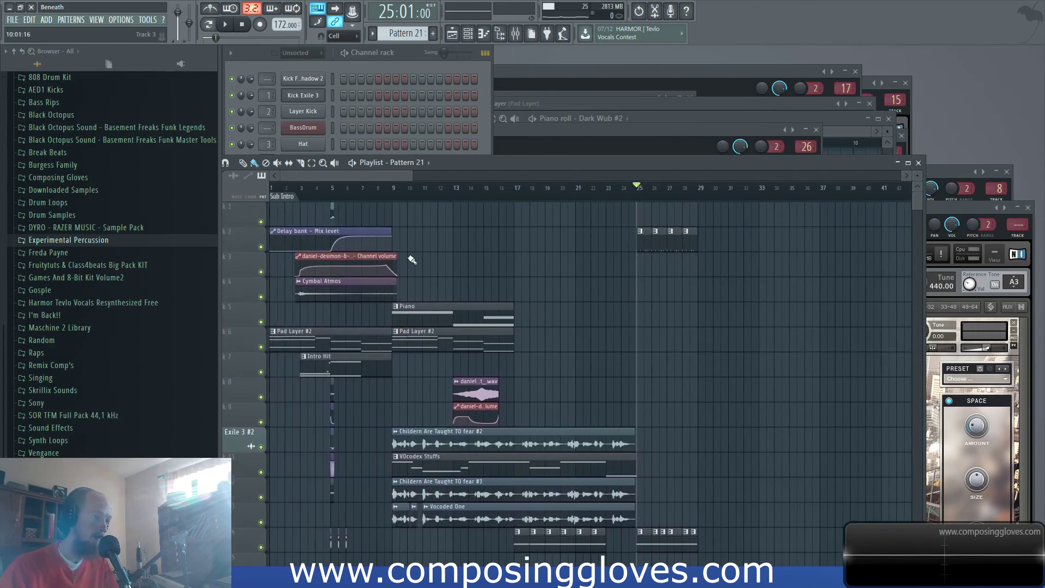
scroll(602, 288, down, 1)
scroll(602, 288, down, 2)
key(space)
scroll(669, 276, up, 3)
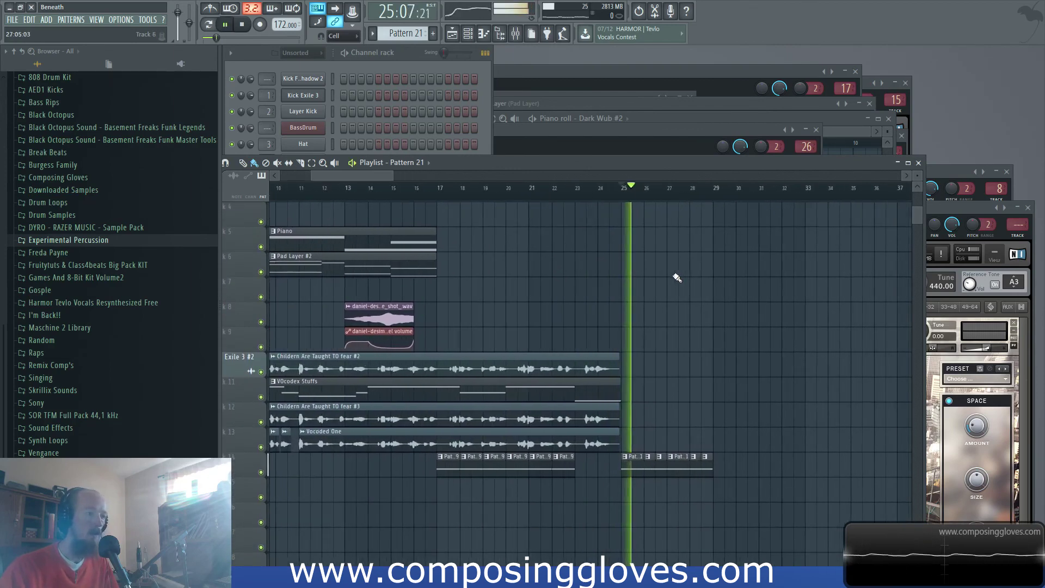
Stop playback and examine the drop arrangement around bar 119, the intro and the start of the vocal section
drag(658, 269, 562, 320)
drag(390, 176, 668, 214)
key(space)
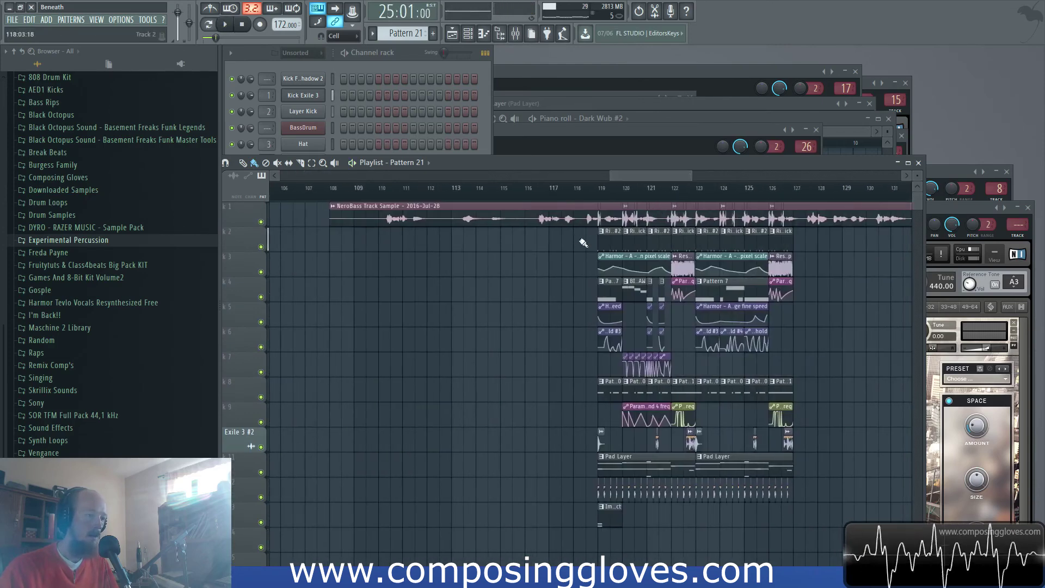
drag(718, 271, 535, 289)
drag(370, 276, 847, 327)
drag(338, 299, 661, 318)
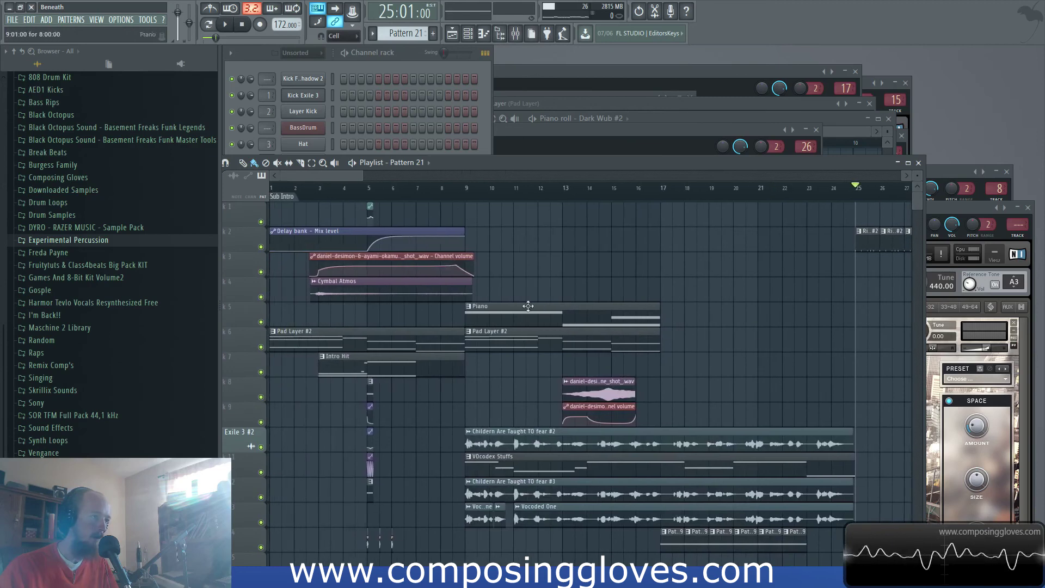
scroll(479, 270, up, 5)
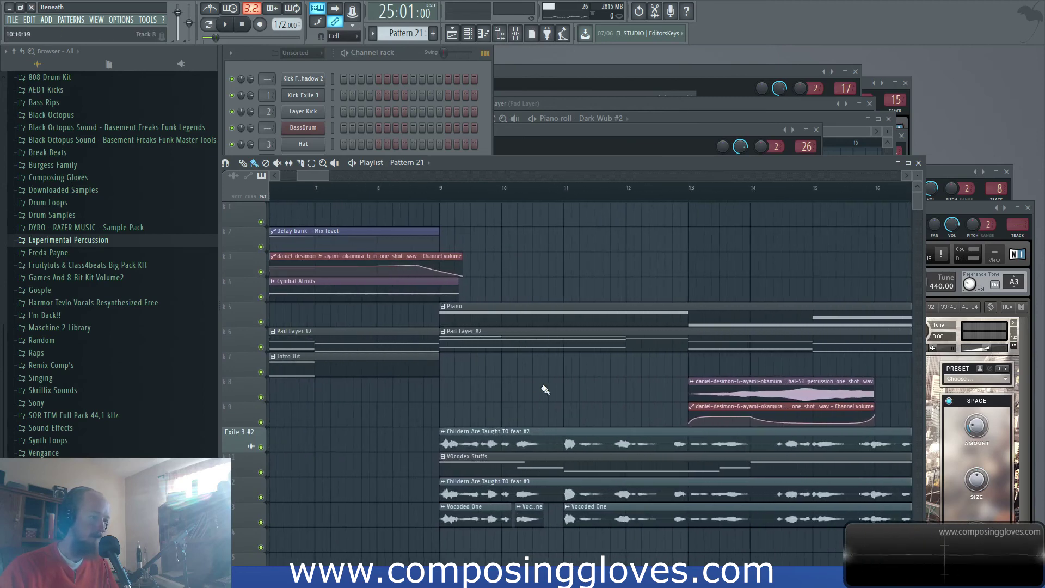
Name mixer insert 29 "Vocal Bus" and give it a blue-violet colour
key(F9)
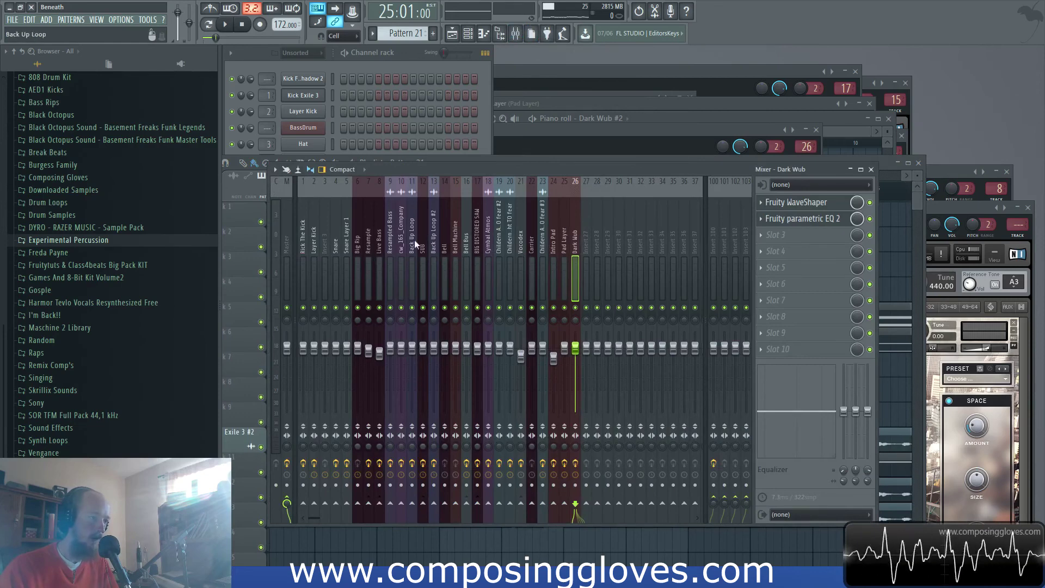
click(523, 244)
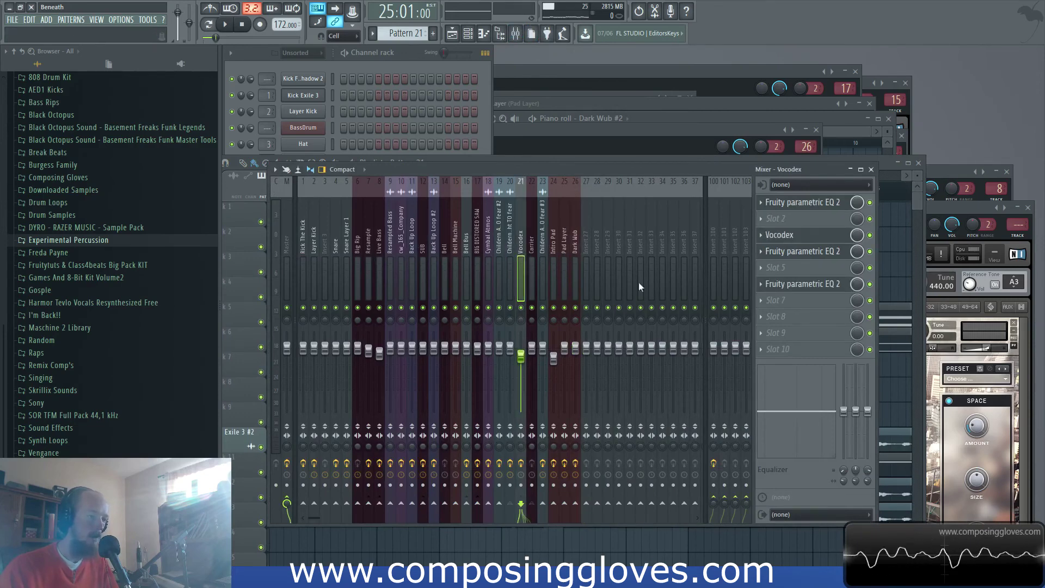
right_click(605, 240)
click(645, 191)
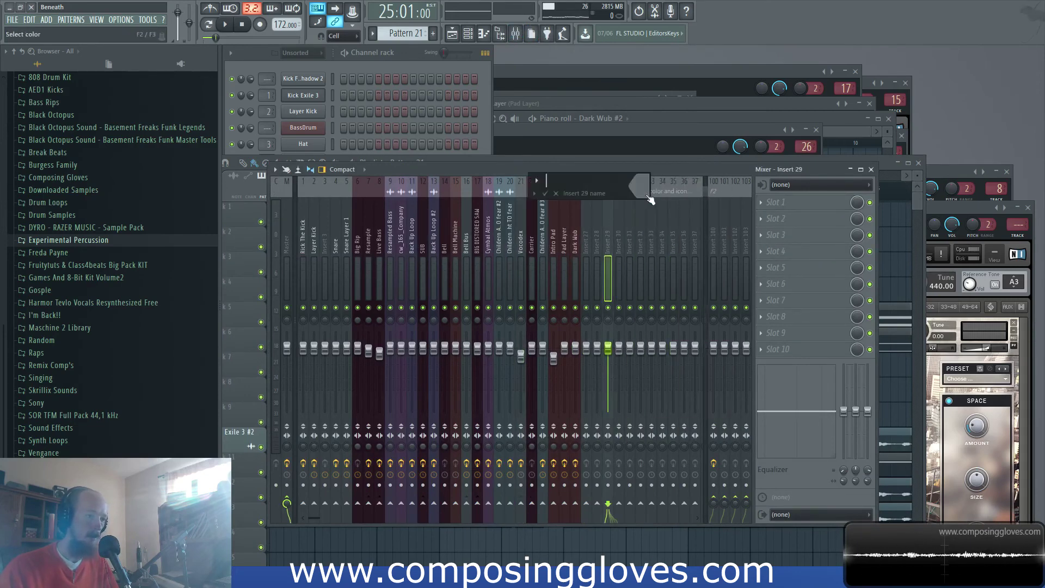
text(Vocal Bus)
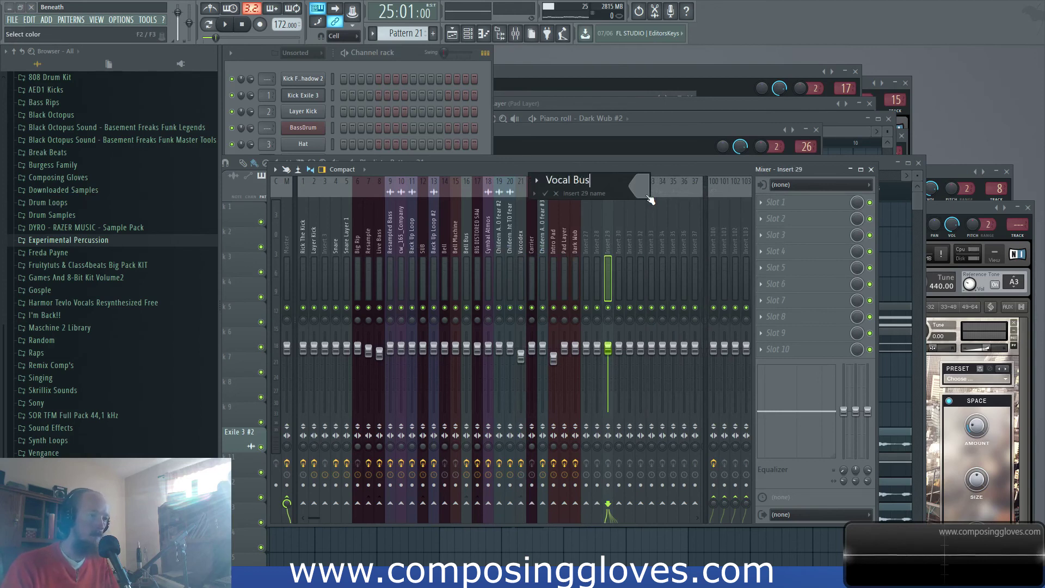
click(647, 195)
click(732, 181)
key(Return)
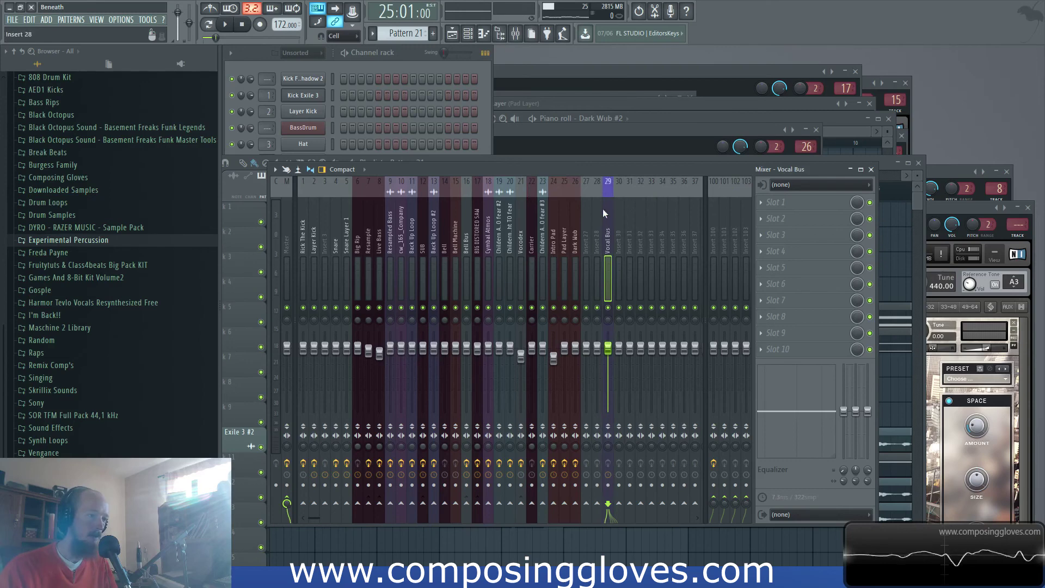
click(275, 170)
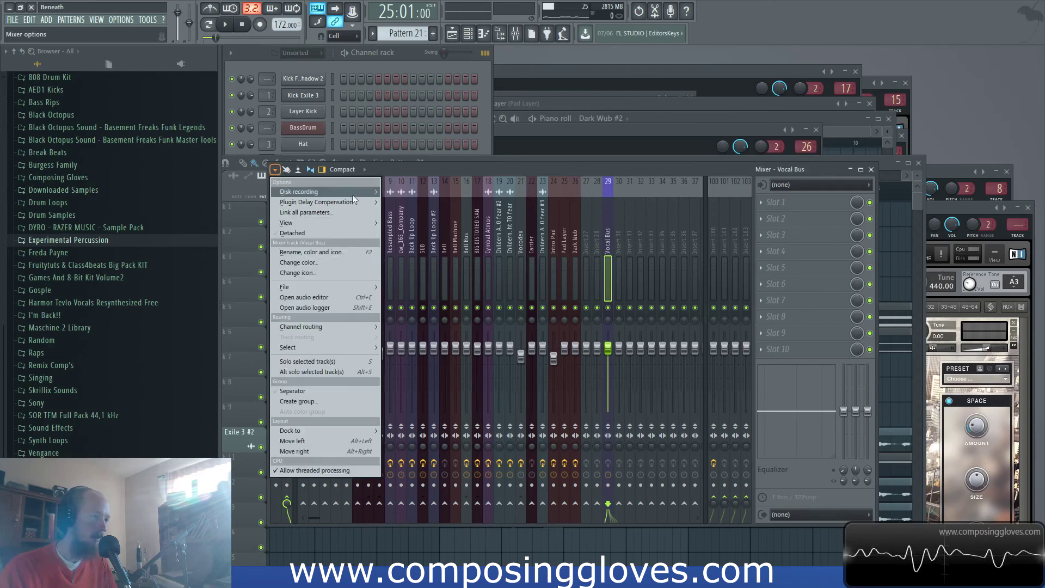
mouse_move(358, 222)
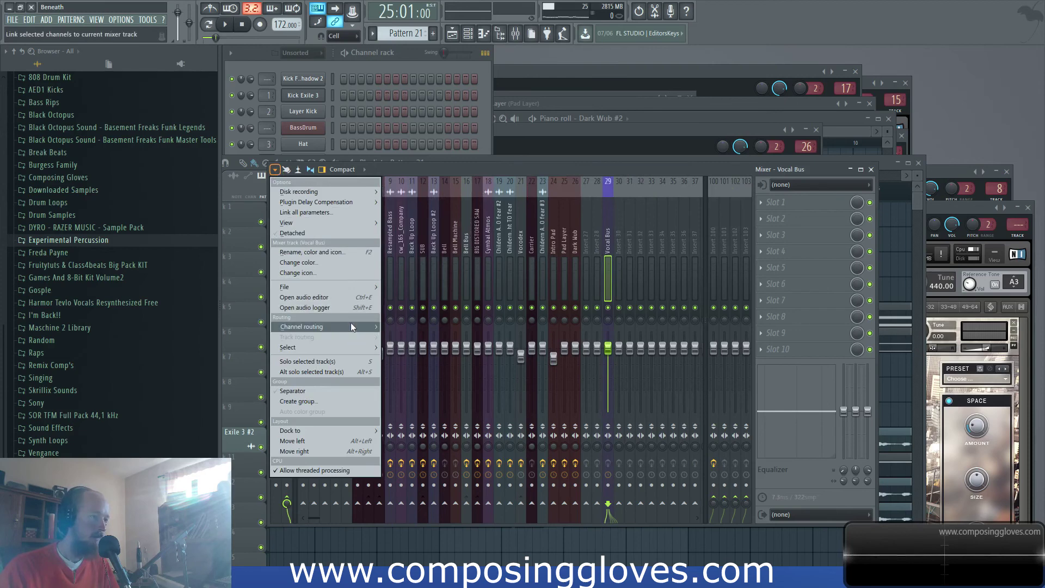
mouse_move(350, 327)
click(618, 182)
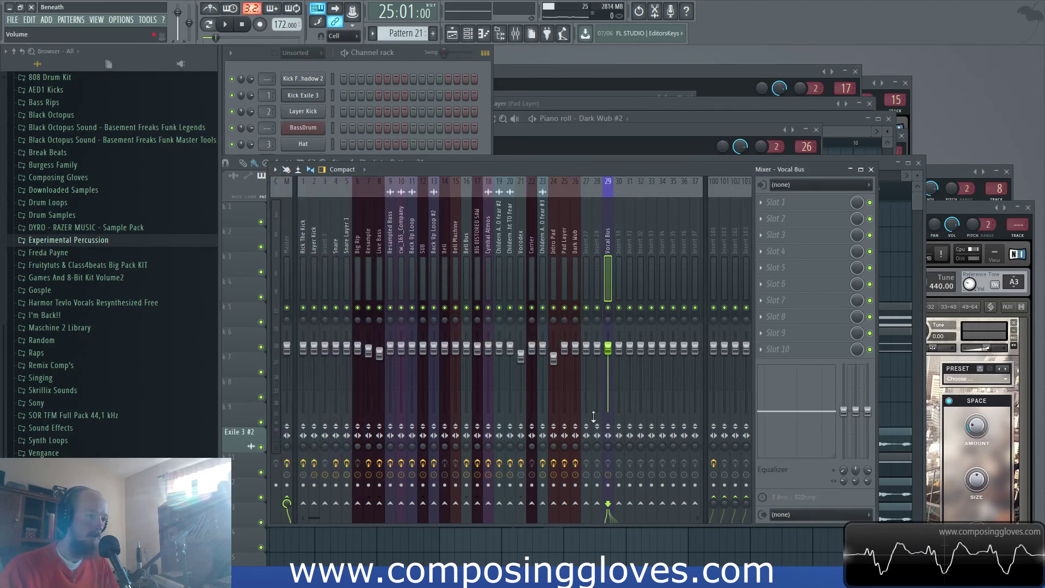
Check the Bell Bus track's effects and route the Vocodex mixer track to the Vocal Bus
click(512, 247)
click(477, 250)
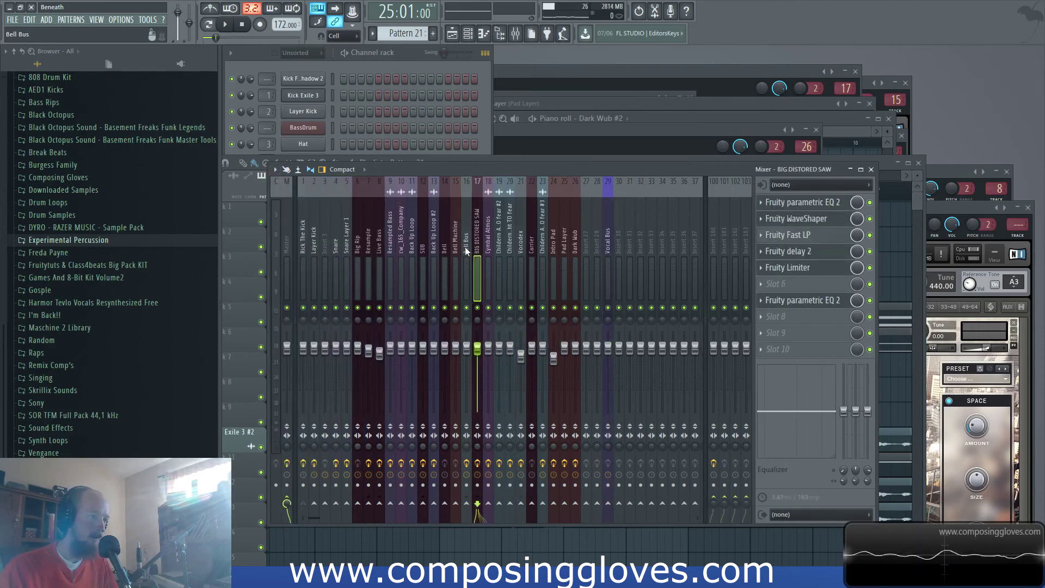
click(467, 253)
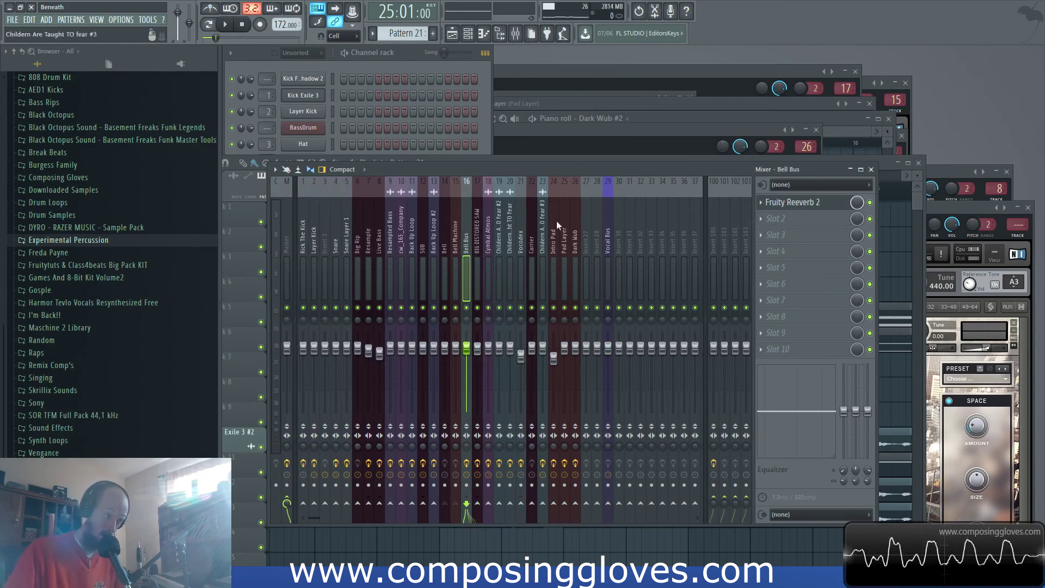
click(521, 261)
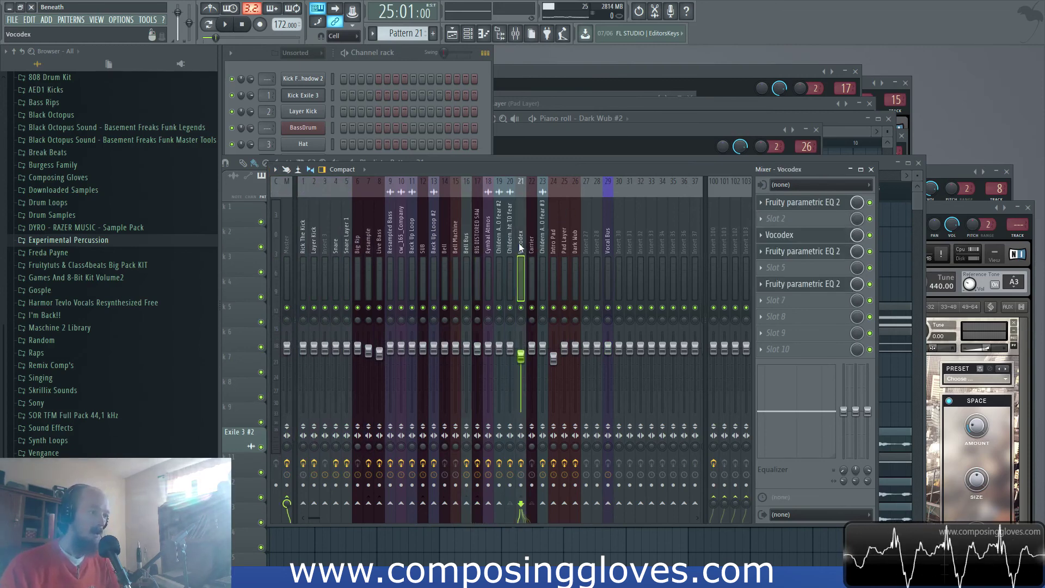
click(609, 503)
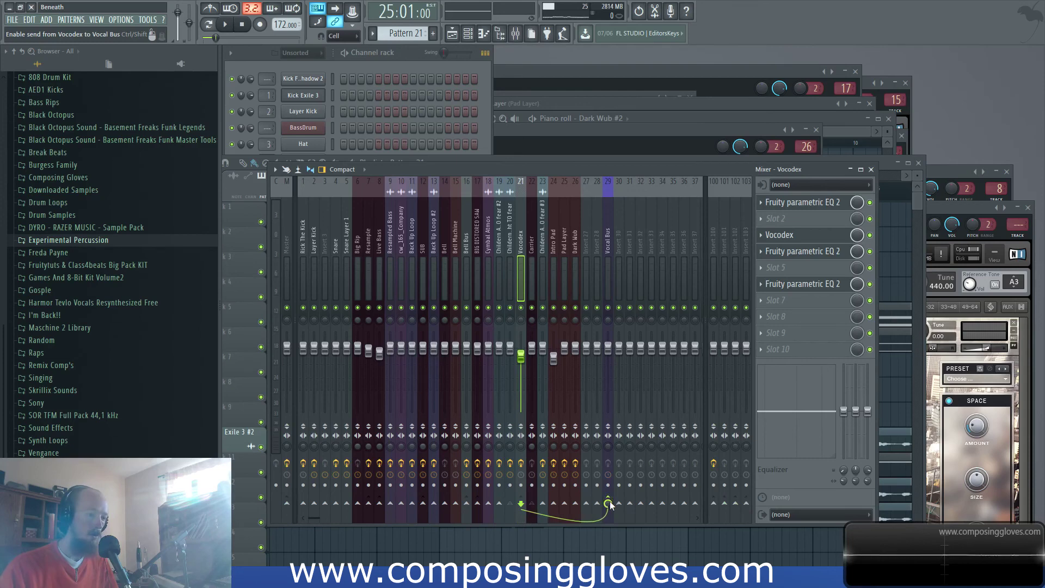
Route the mixer tracks Childern Are Taught TO fear #2 and #3 to the Vocal Bus, checking the neighbouring vocal and Carrier tracks
click(510, 250)
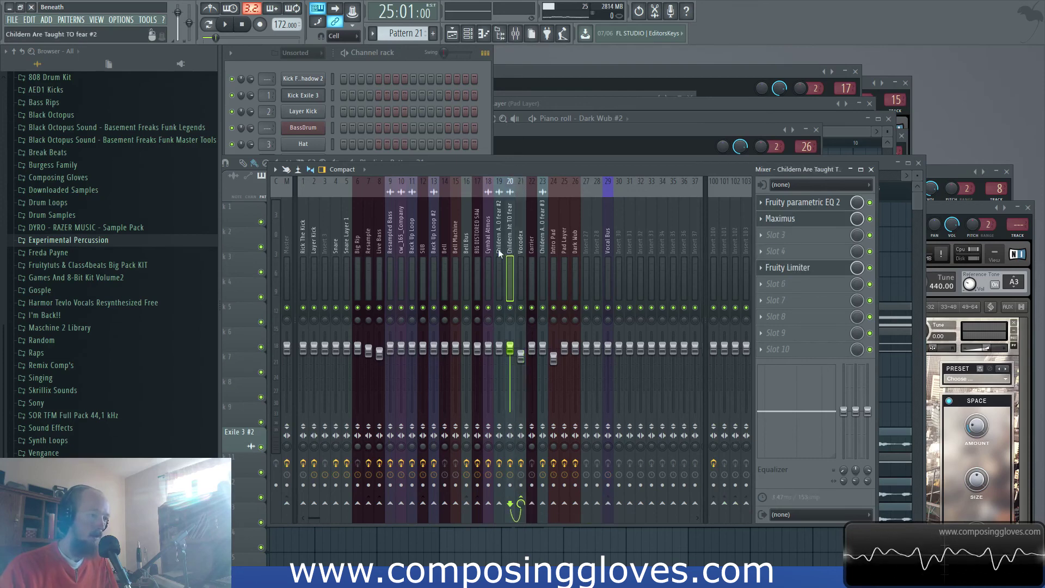
click(499, 252)
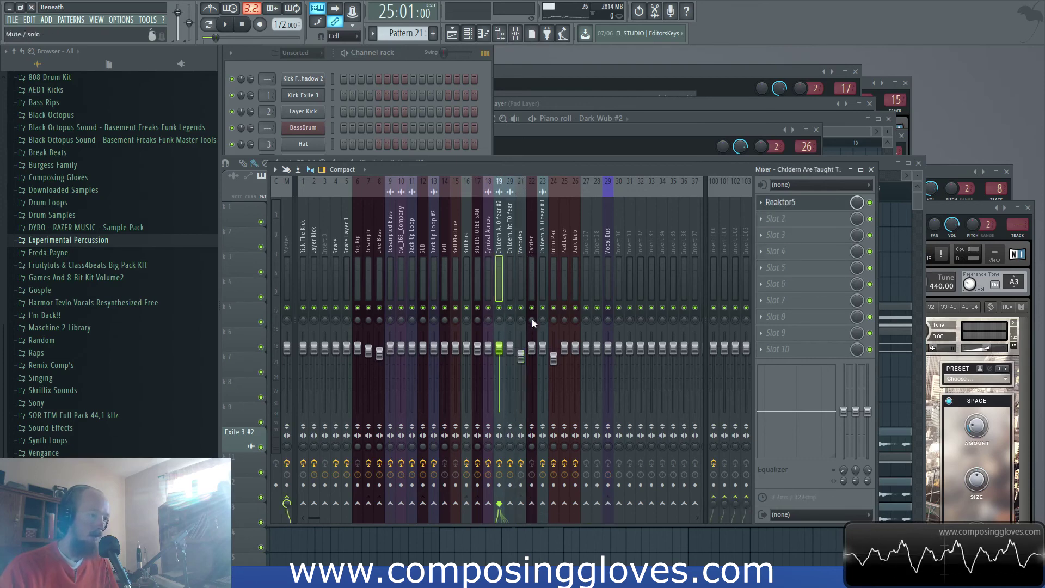
click(608, 504)
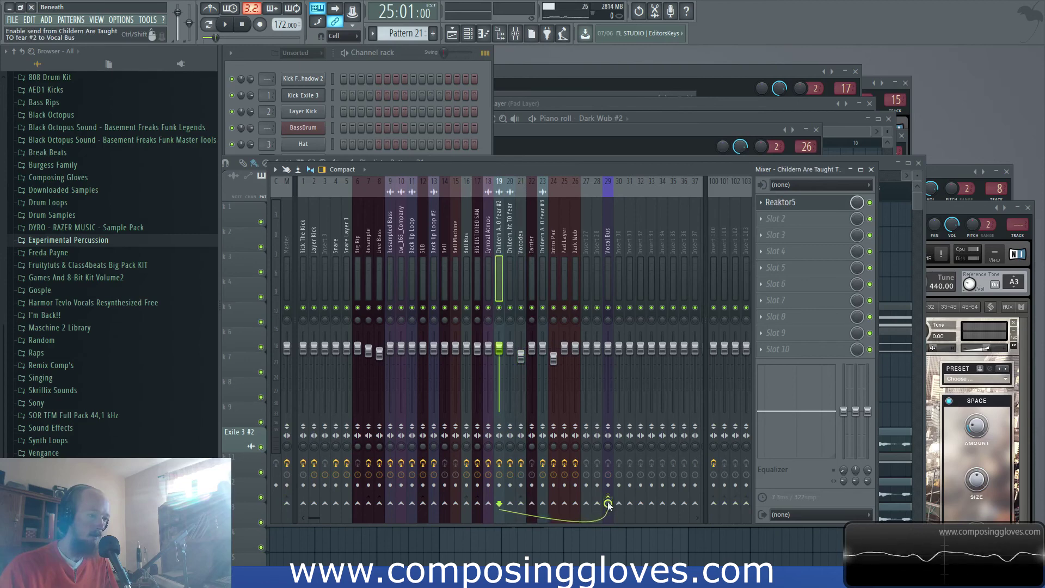
click(512, 248)
click(539, 245)
click(532, 248)
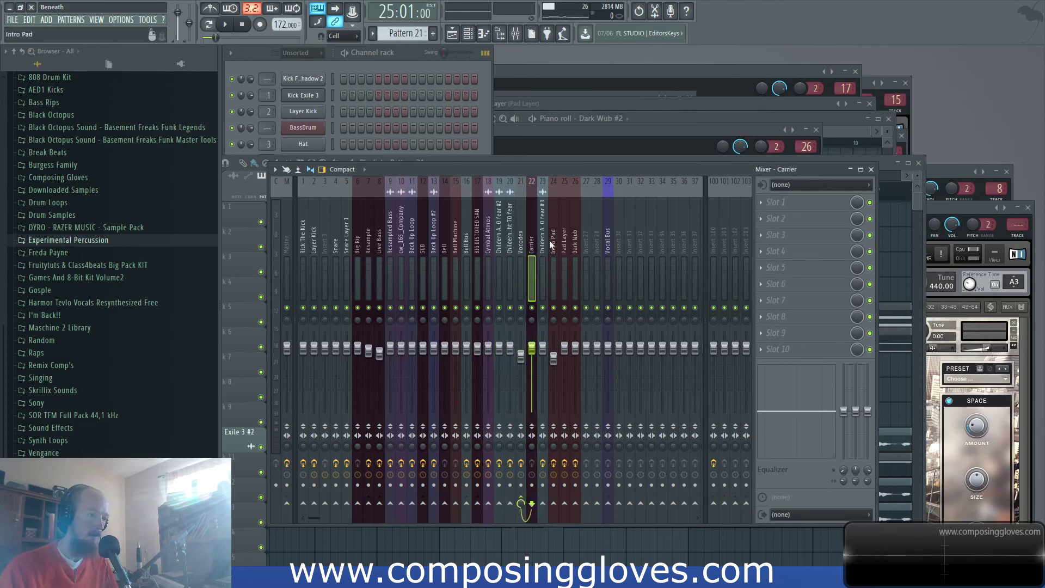
click(544, 248)
click(608, 504)
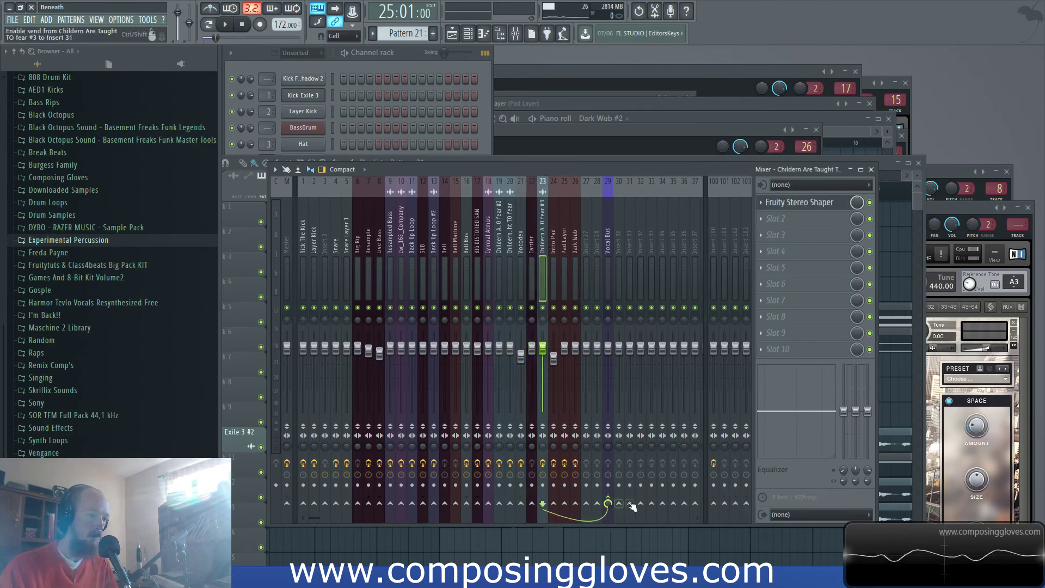
Load Fruity Parametric EQ 2 into the first effect slot of the Vocal Bus and return to the playlist
click(606, 247)
click(797, 201)
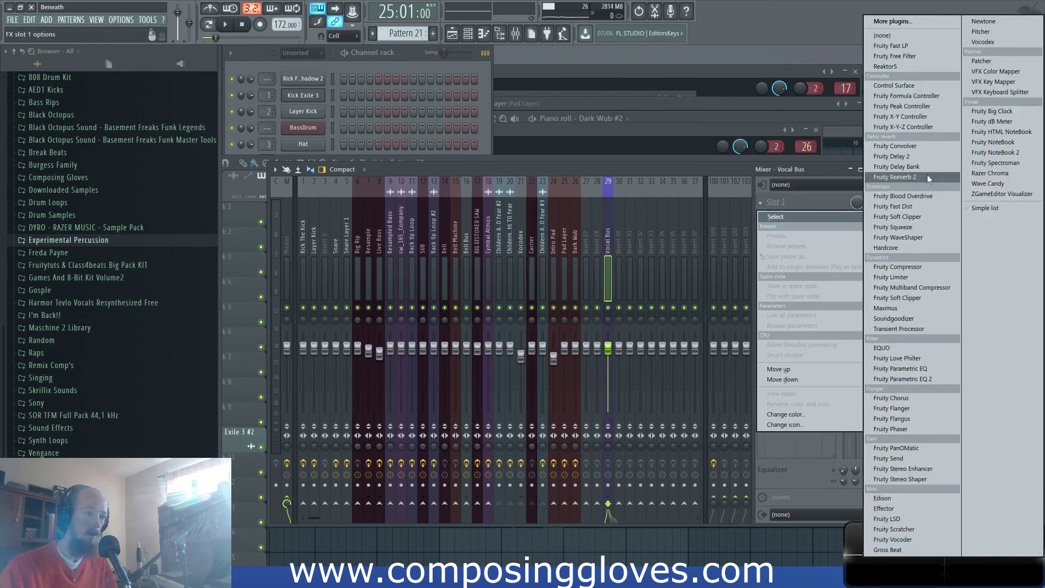
click(941, 383)
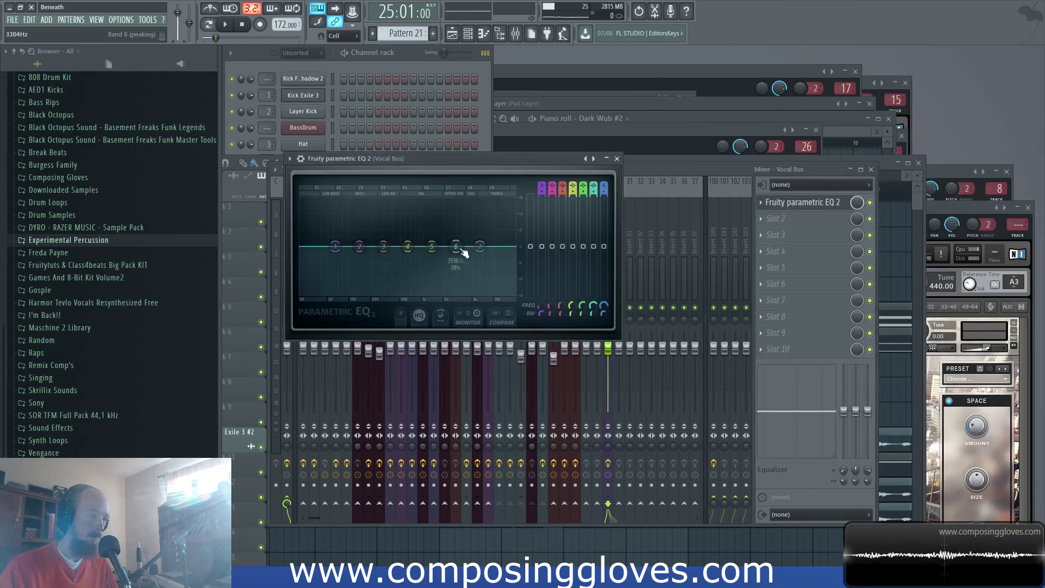
click(872, 169)
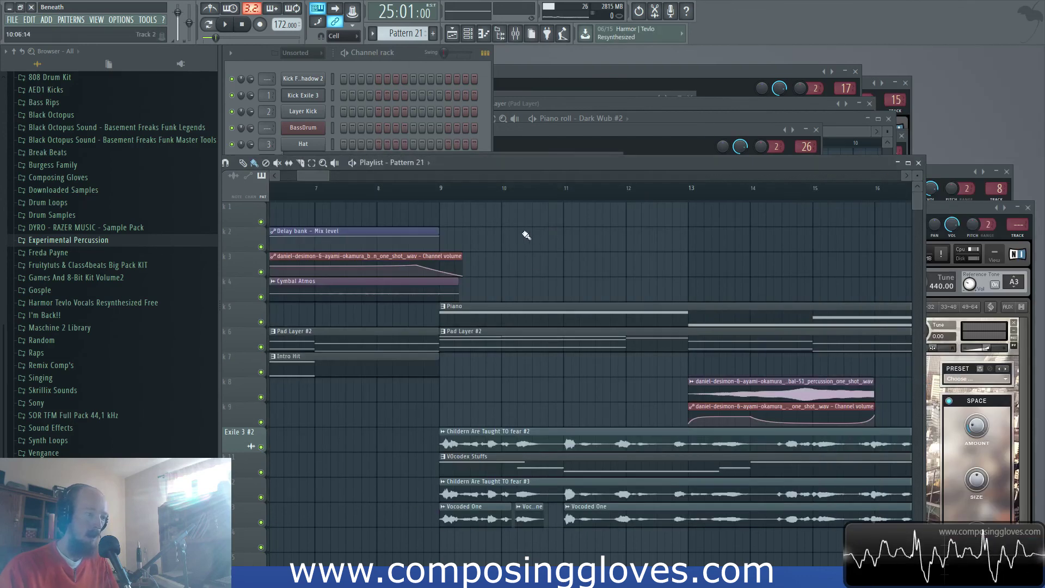
Select the start of bar 9 and, during playback, lower the upper bands of the Vocal Bus EQ into a gentle high-frequency cut
drag(438, 197, 469, 198)
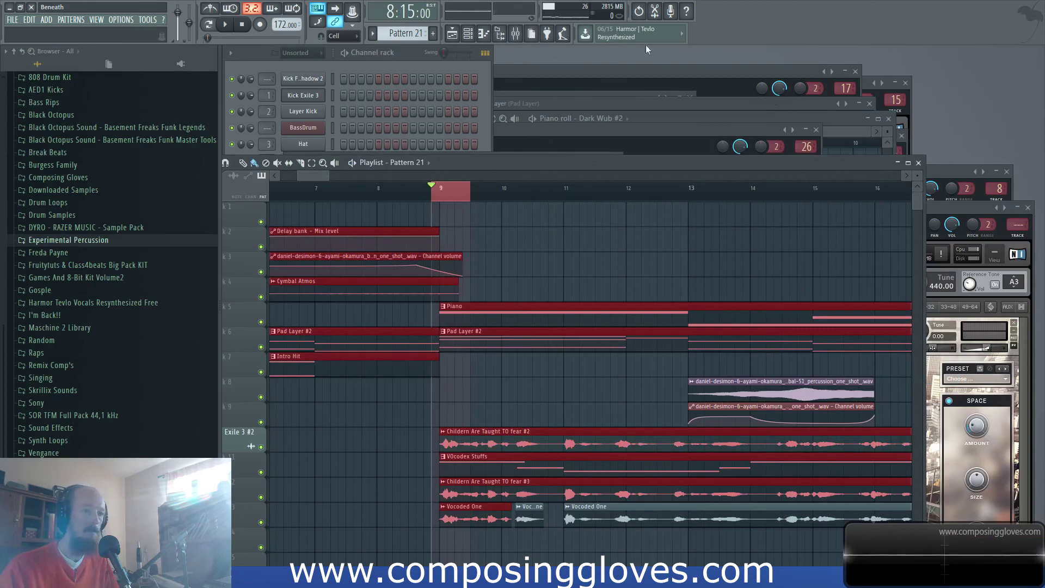
click(514, 33)
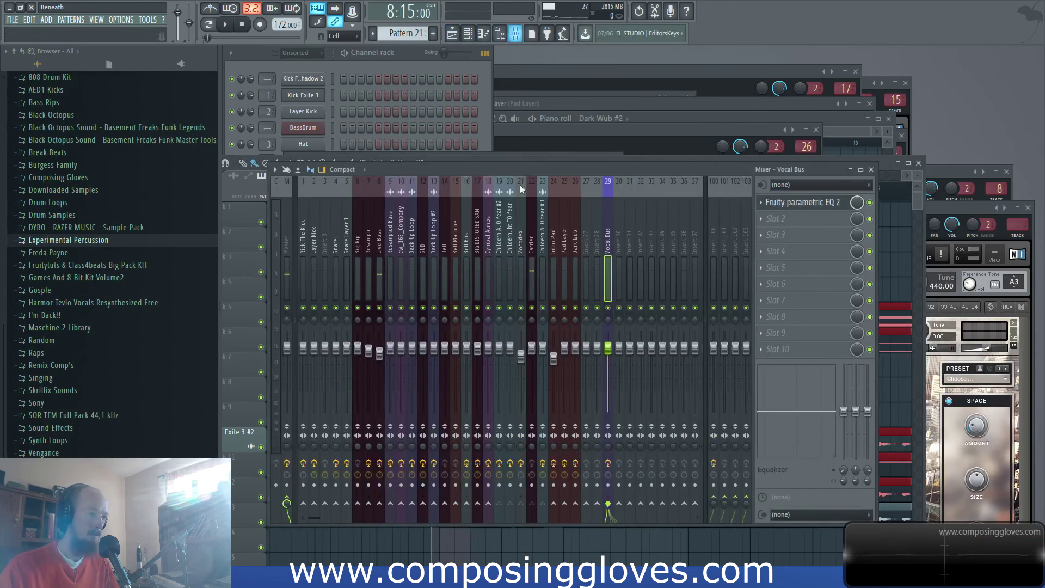
click(803, 203)
key(space)
drag(431, 246, 448, 255)
drag(480, 246, 449, 259)
key(space)
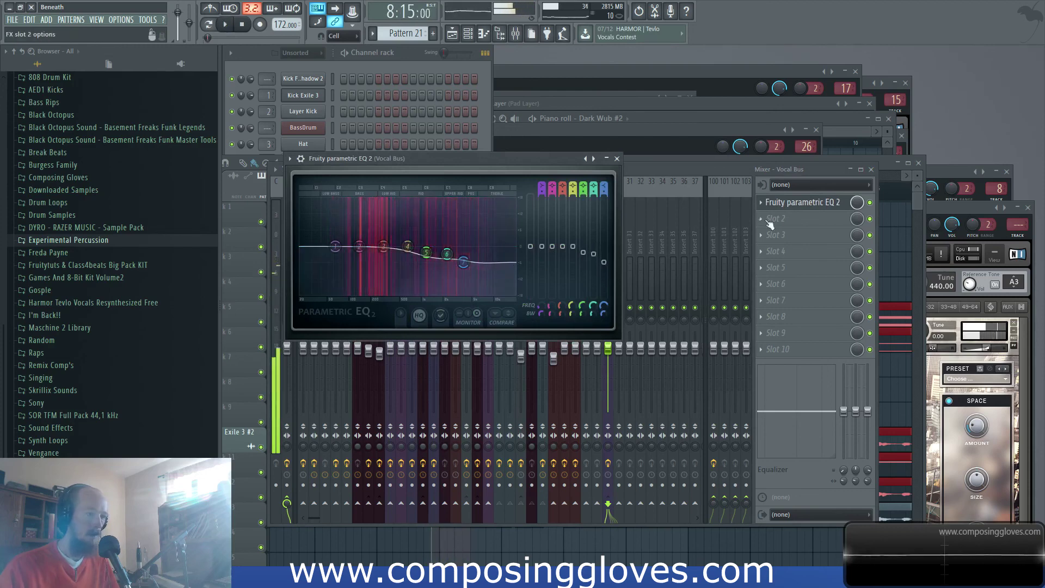
Automate the Vocal Bus EQ's mix level with a clip rising into bar 9 and falling to bar 10, extended to most of bar 10
right_click(858, 203)
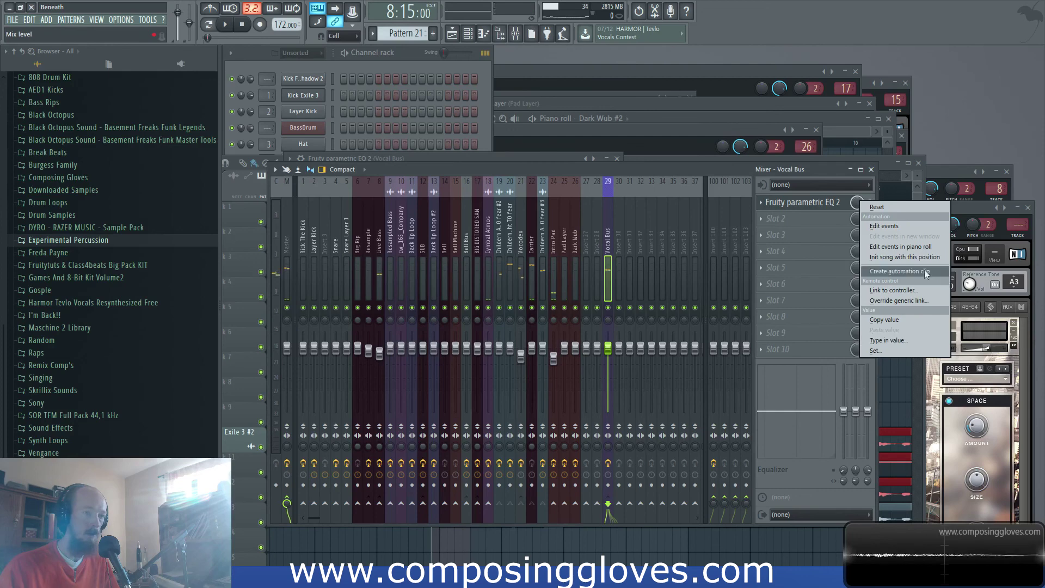
click(921, 271)
click(881, 162)
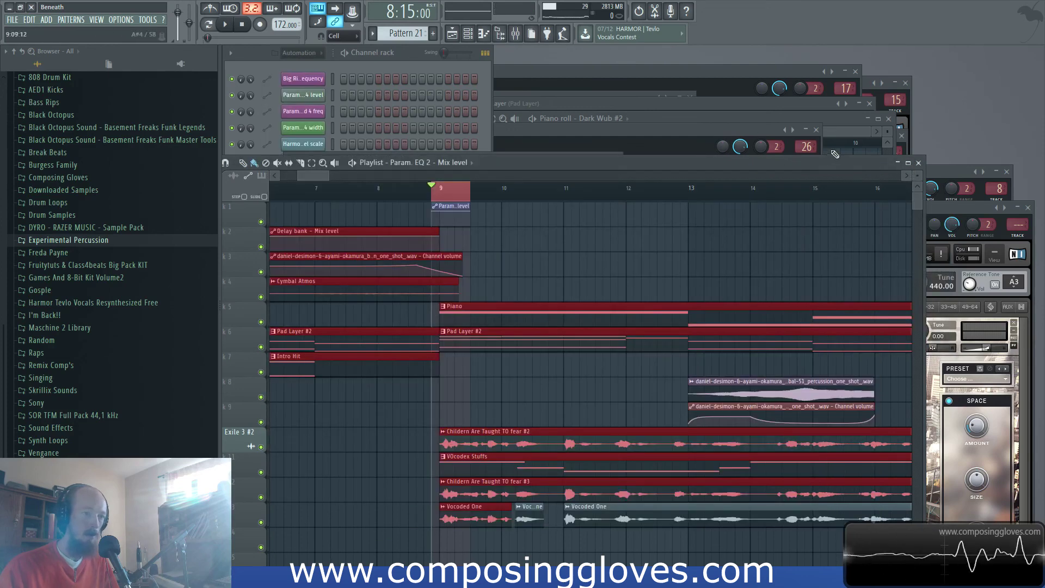
scroll(548, 220, up, 3)
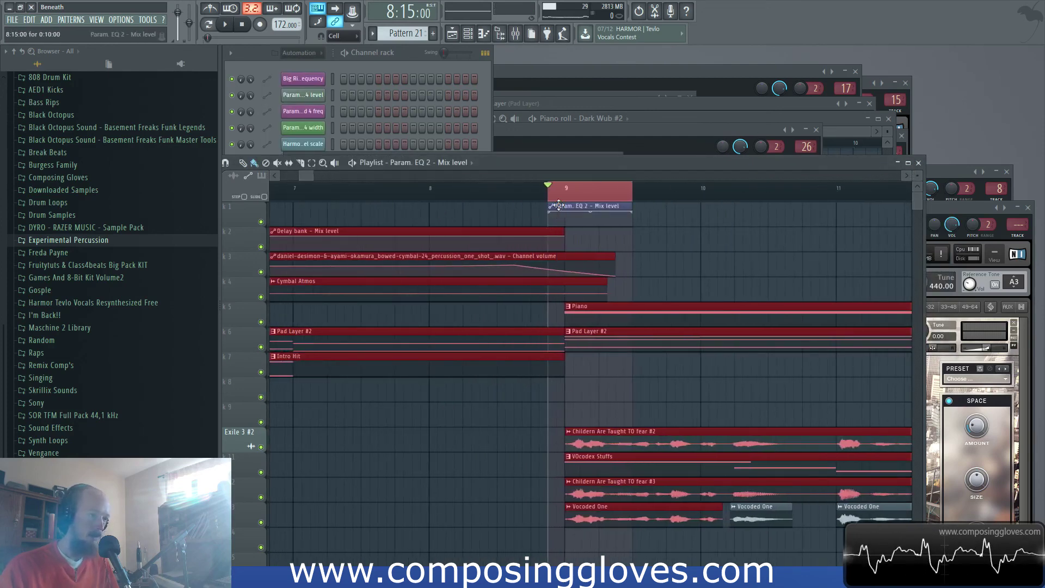
drag(552, 212, 559, 227)
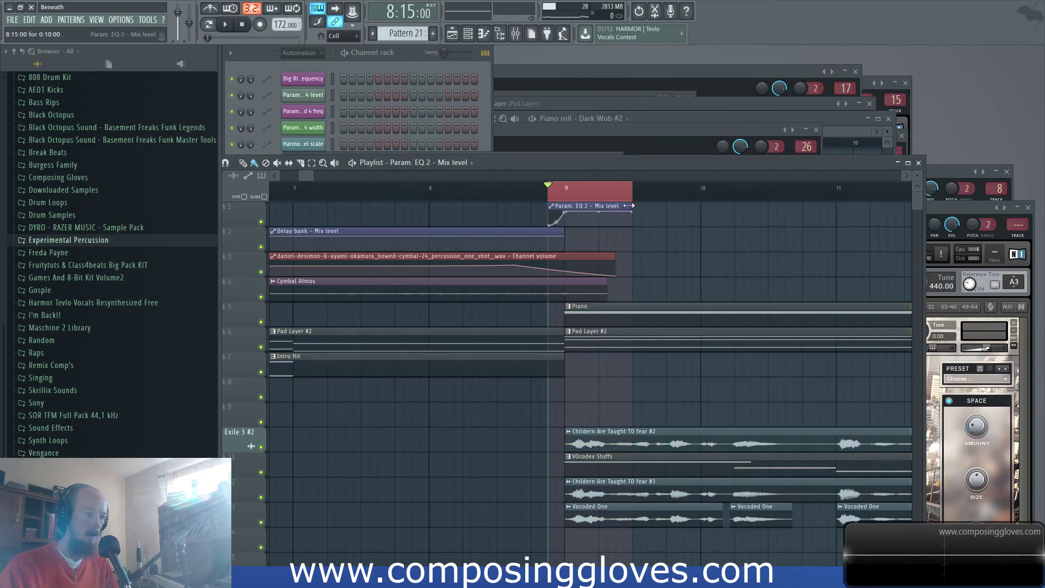
drag(629, 206, 802, 207)
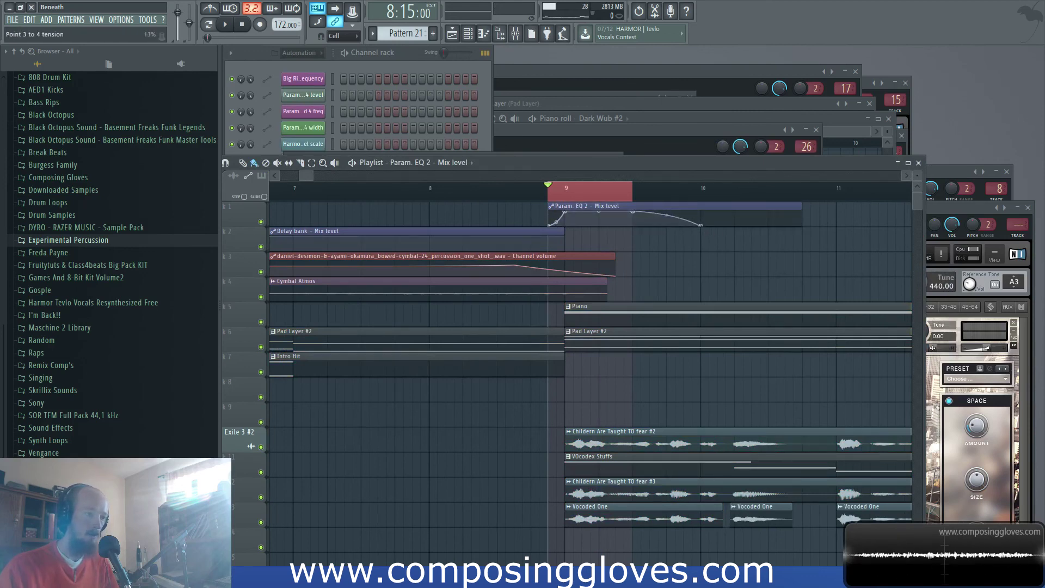
Clear the playlist's time selection and play the vocal entry from bar 8 to hear the EQ mix automation
click(609, 192)
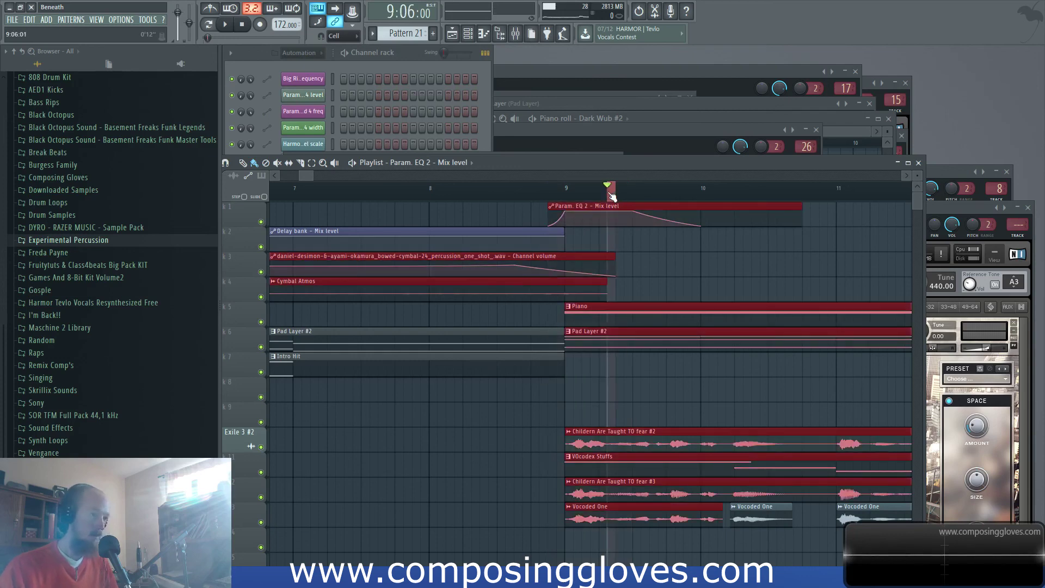
right_click(612, 197)
scroll(489, 218, down, 6)
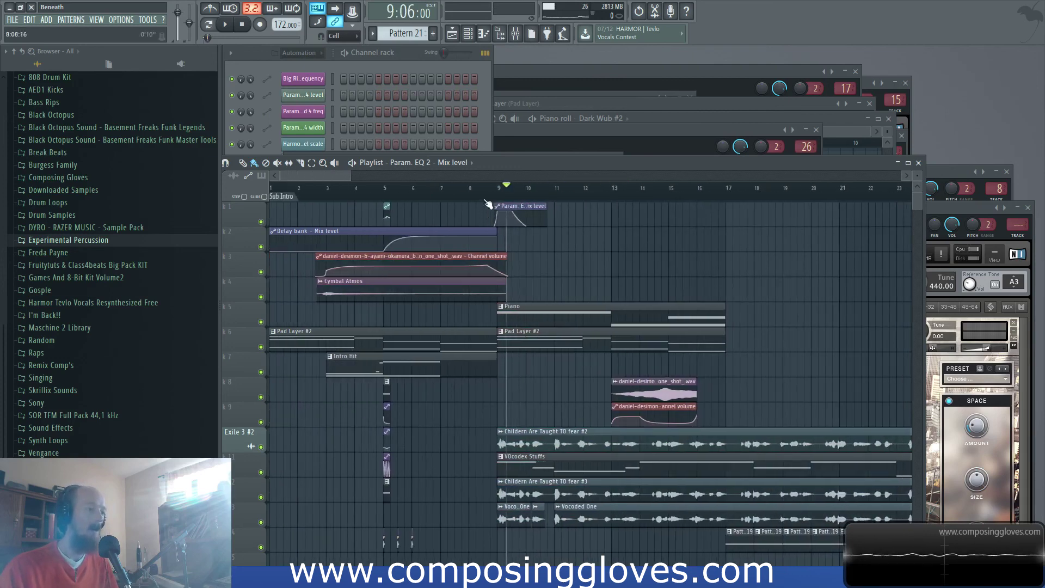
key(space)
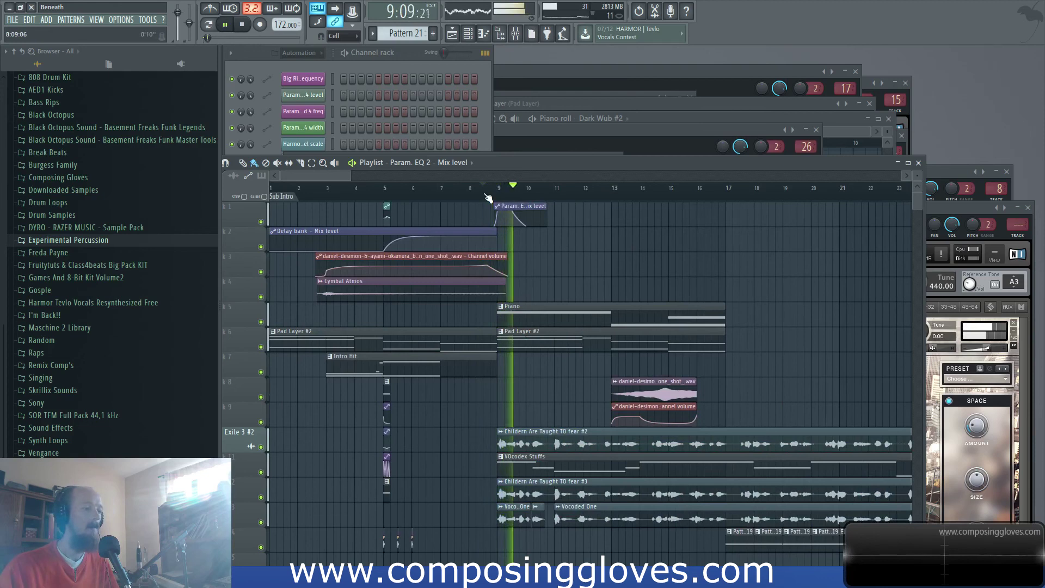
key(space)
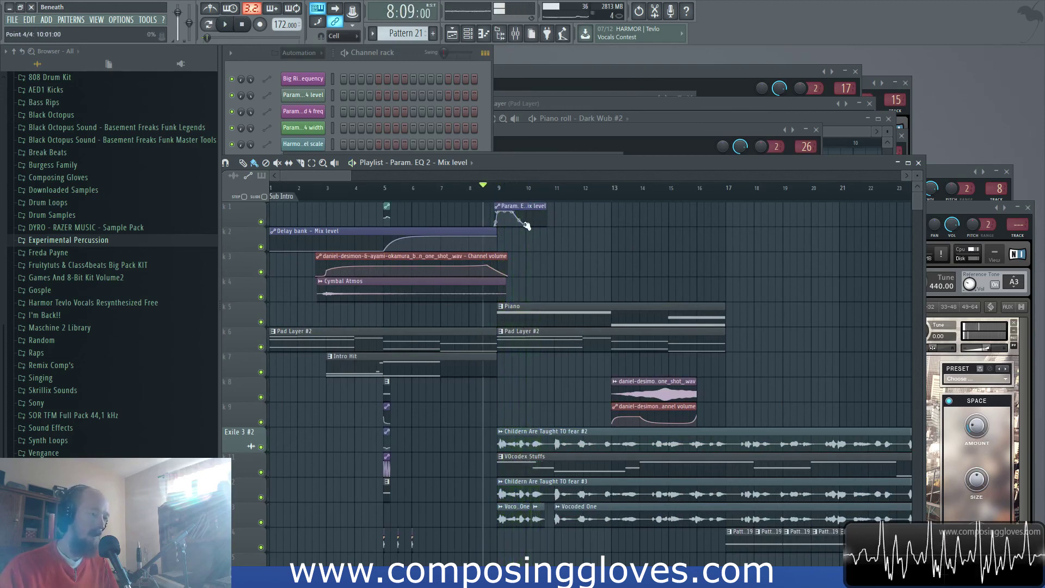
key(space)
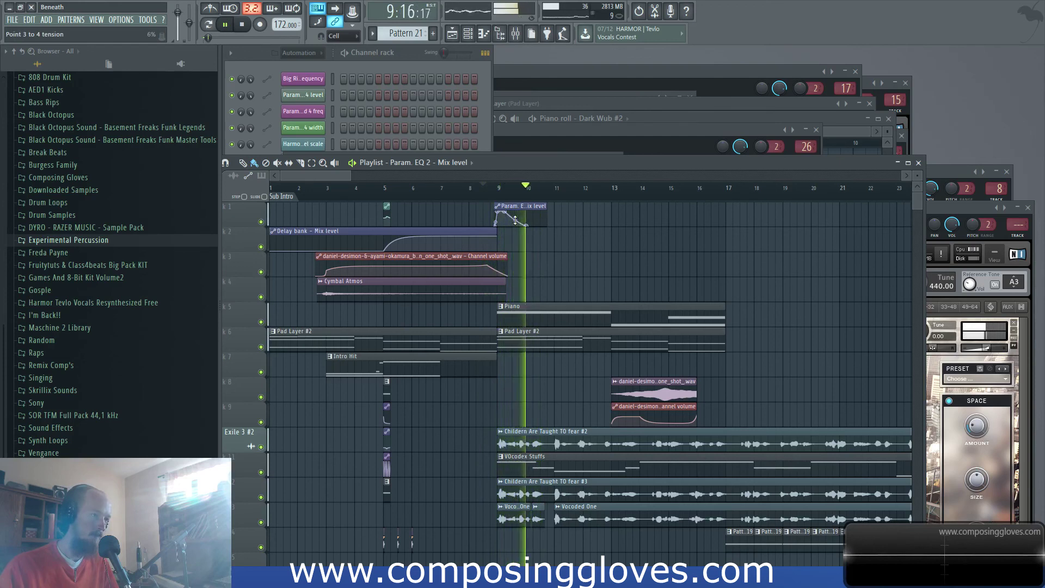
key(space)
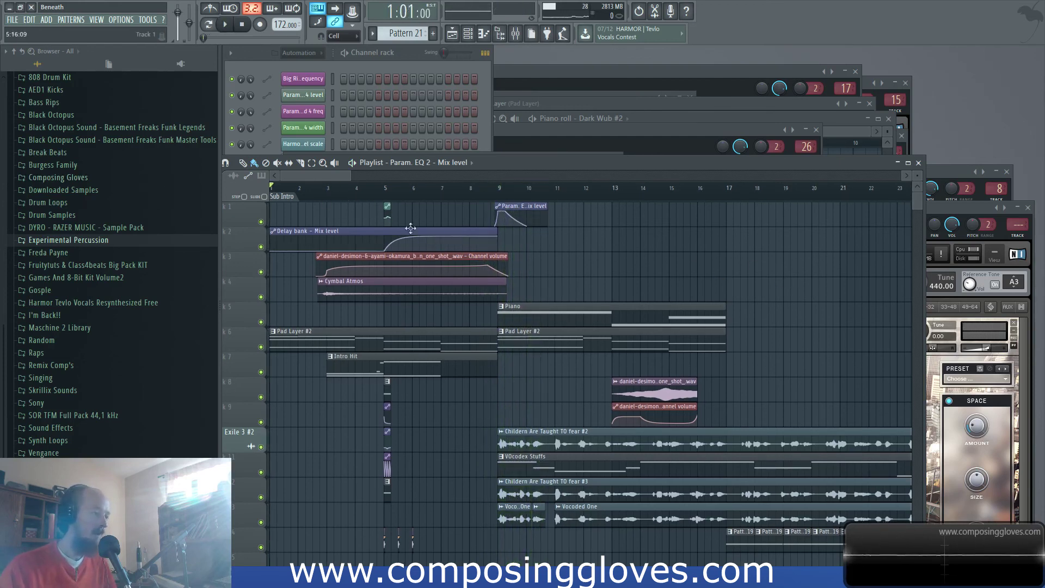
Examine the intro's short clips at bar 5, the Intro Hit pattern's notes and the Pad Layer synth
scroll(366, 265, down, 4)
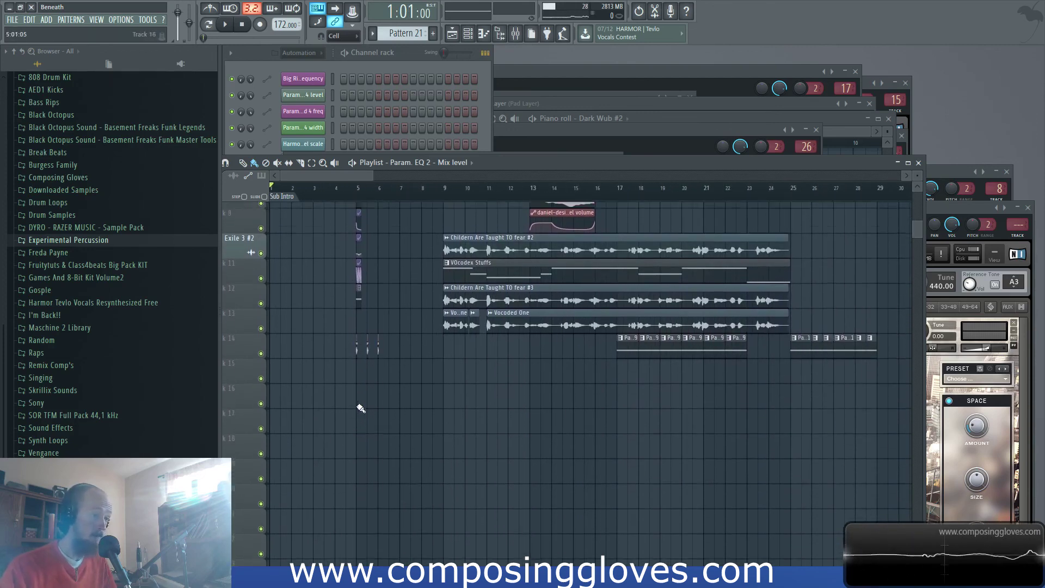
scroll(327, 187, up, 3)
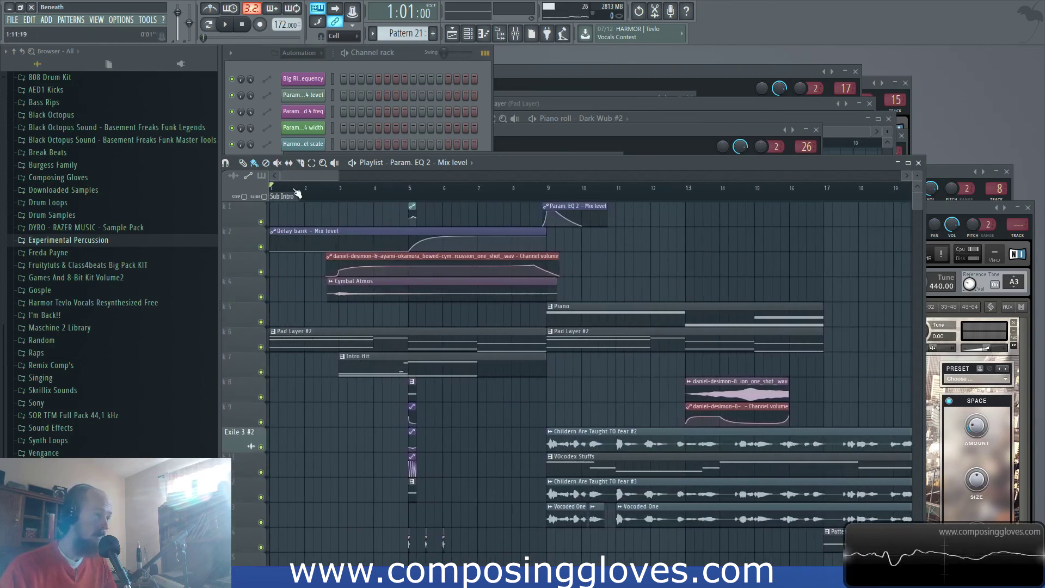
scroll(486, 364, down, 2)
drag(488, 372, 530, 282)
scroll(413, 381, up, 4)
drag(425, 382, 603, 402)
drag(460, 303, 590, 459)
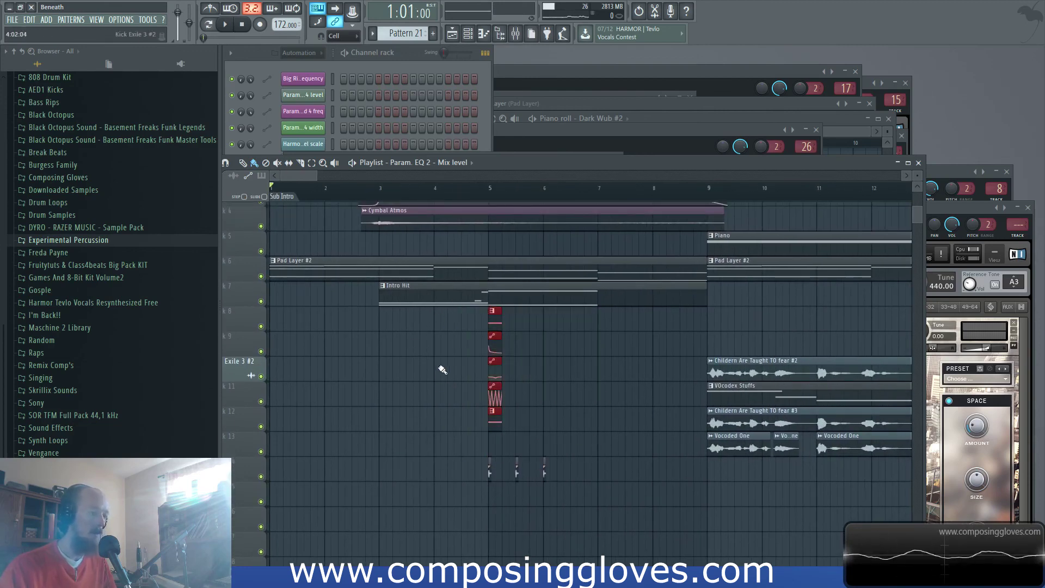
double_click(470, 303)
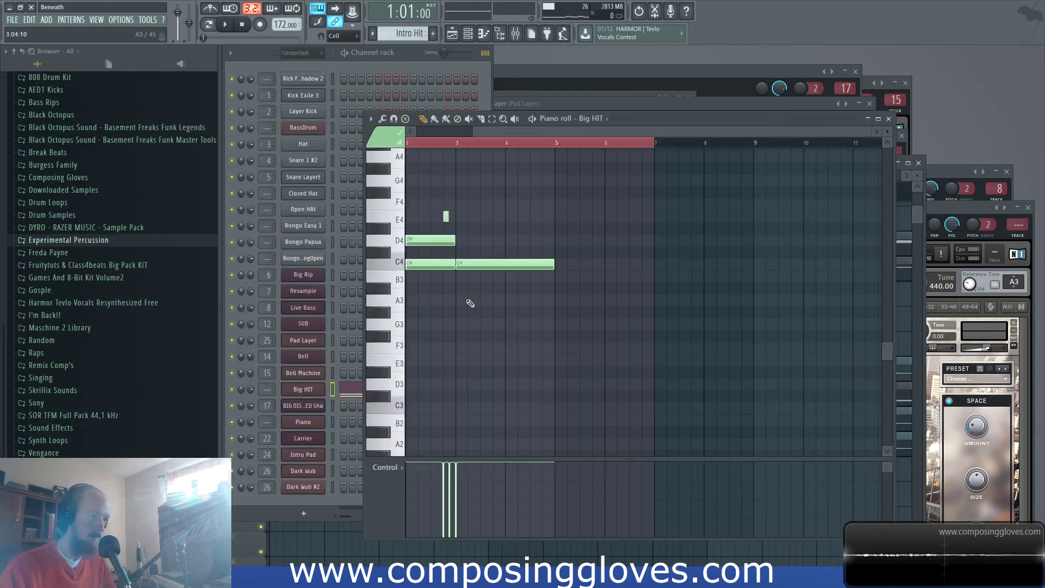
drag(454, 296, 504, 331)
click(758, 106)
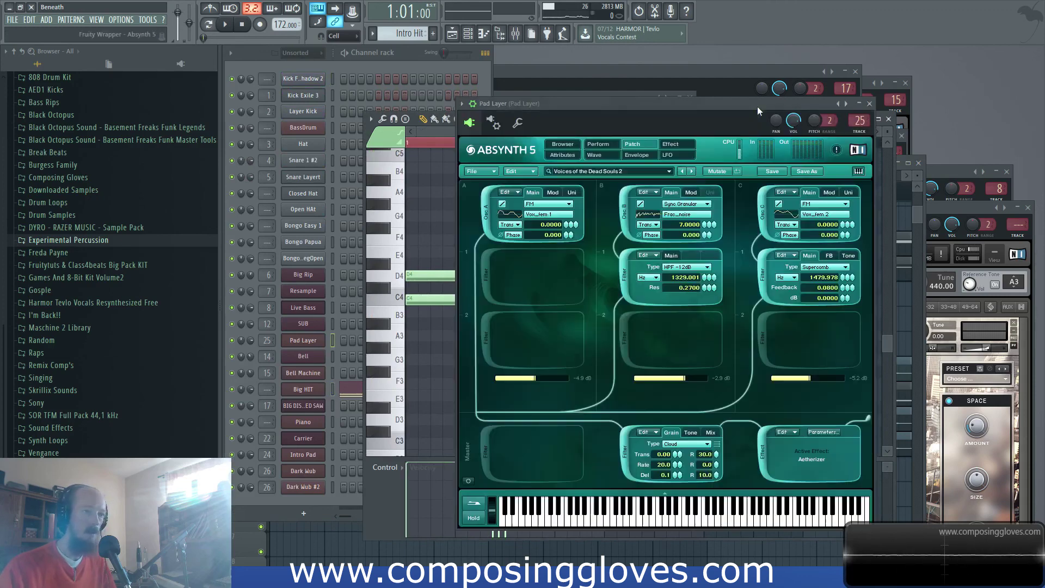
key(F5)
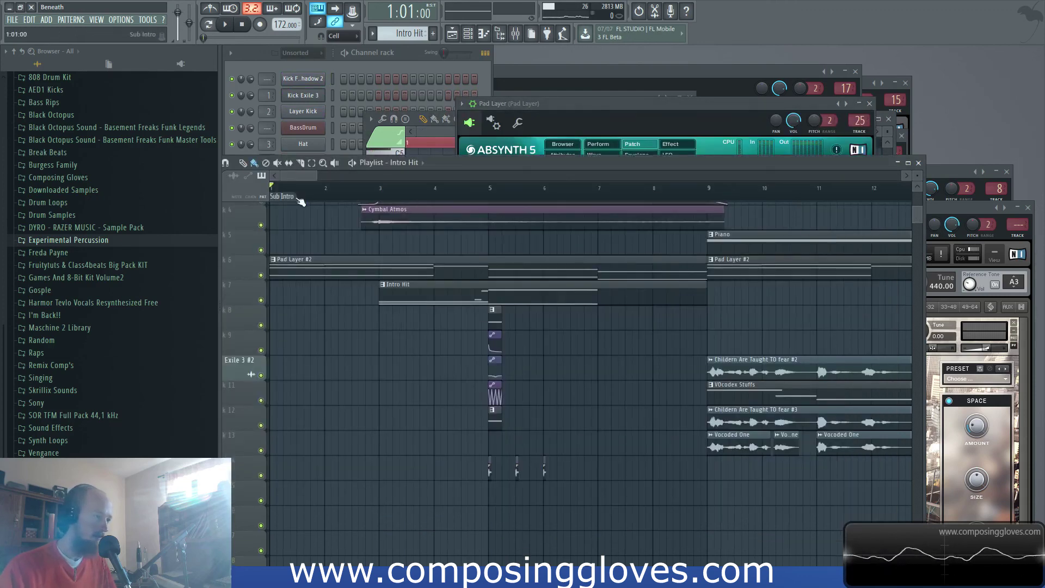
Move the NeroBass Track Sample clip out past the drop to bar 161 on track 2
scroll(301, 212, down, 5)
scroll(429, 312, up, 3)
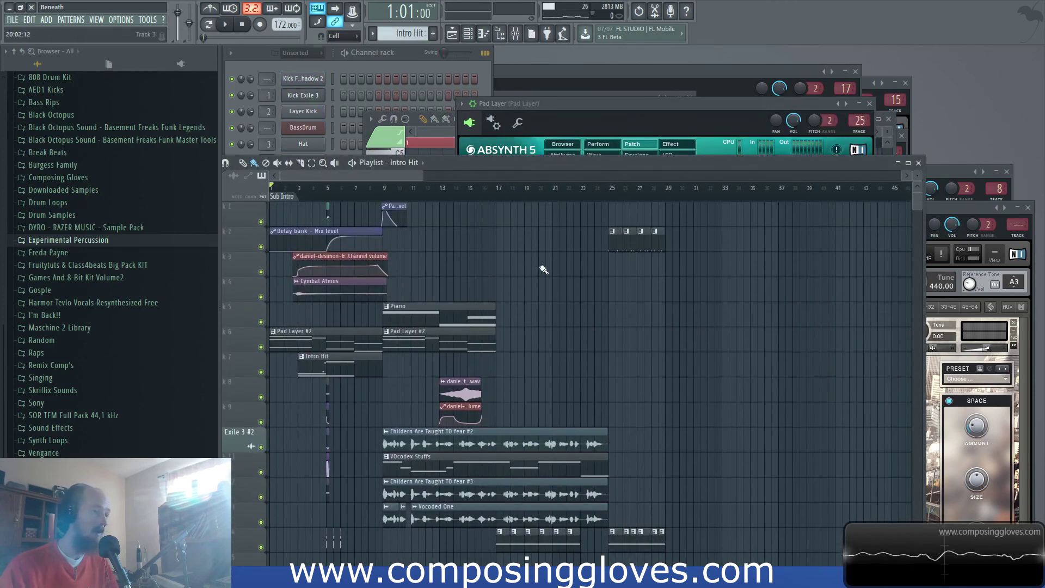
scroll(517, 272, down, 5)
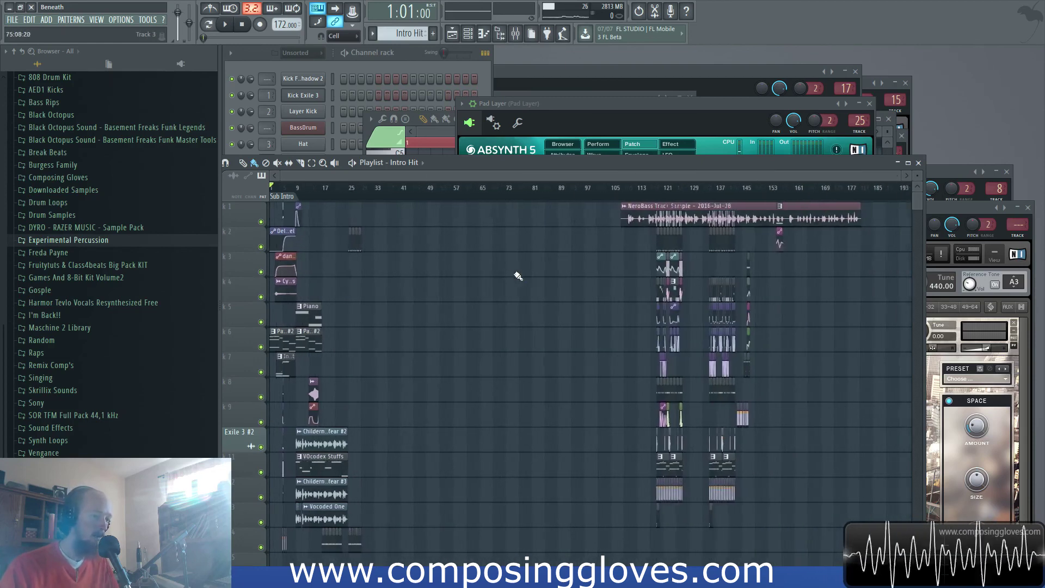
drag(632, 216, 806, 232)
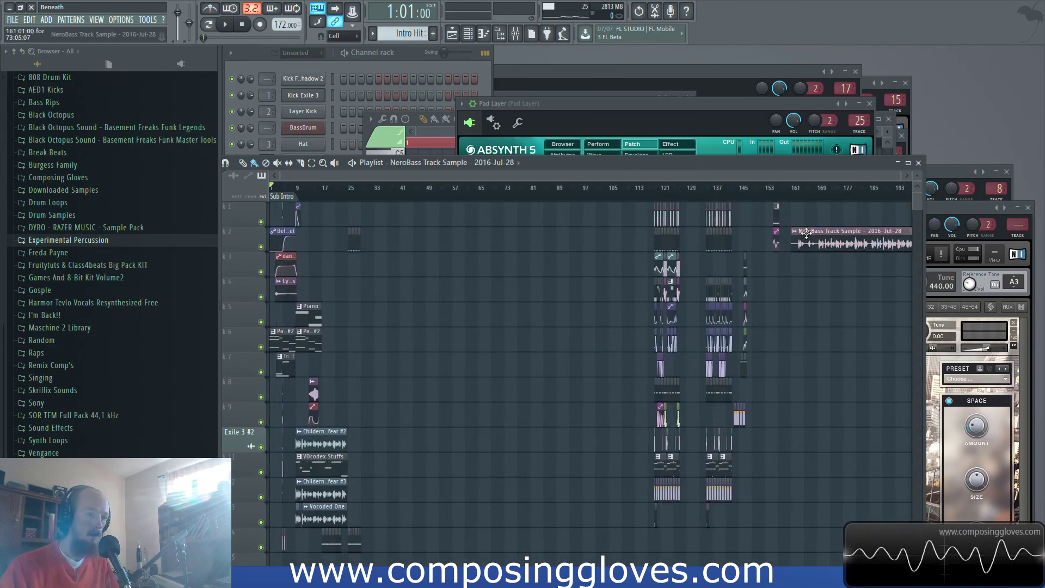
Play the arrangement from the start through the intro and into the vocal section
scroll(599, 310, up, 5)
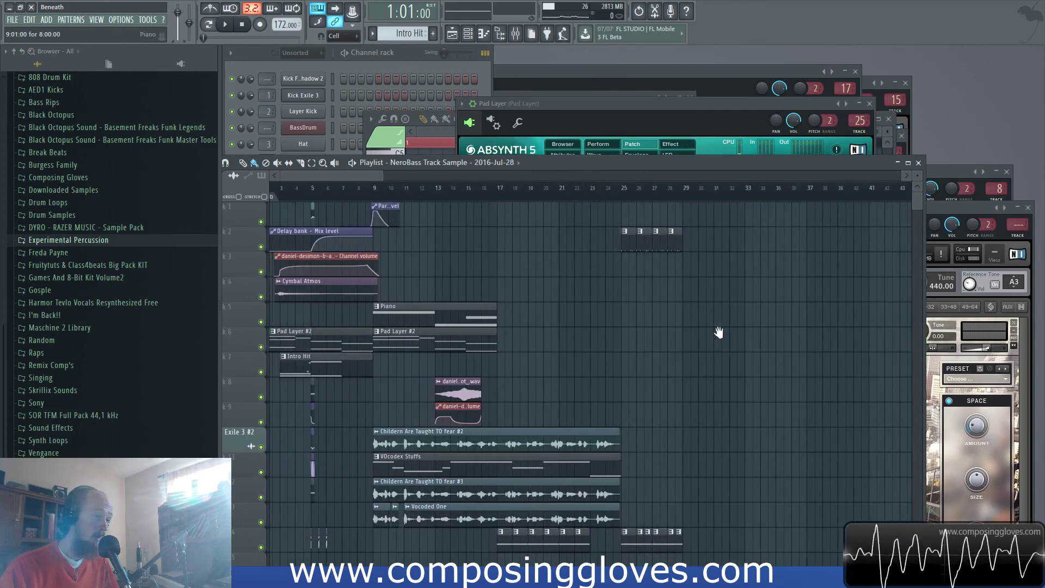
scroll(332, 319, down, 3)
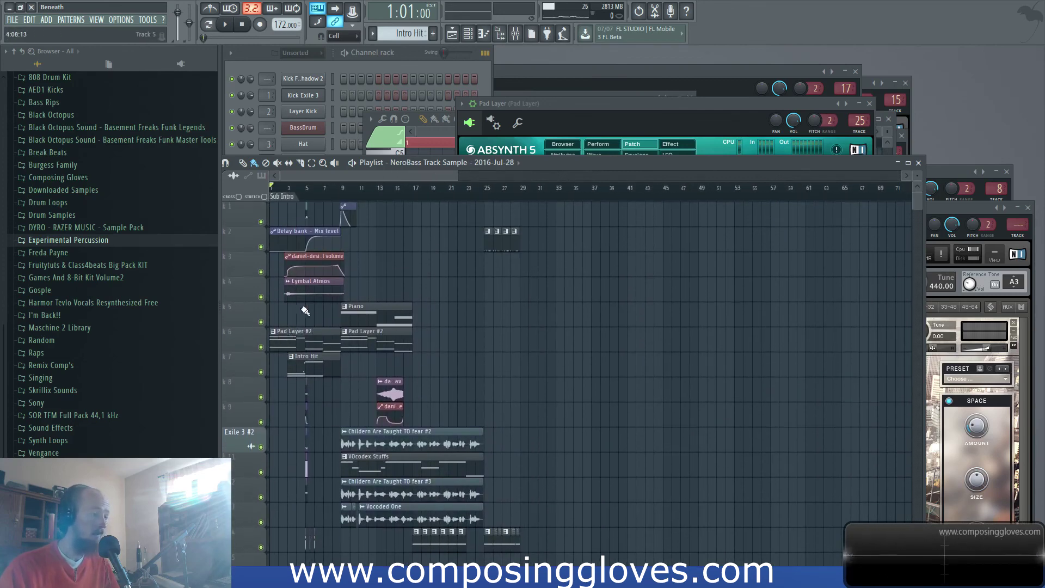
scroll(354, 357, up, 4)
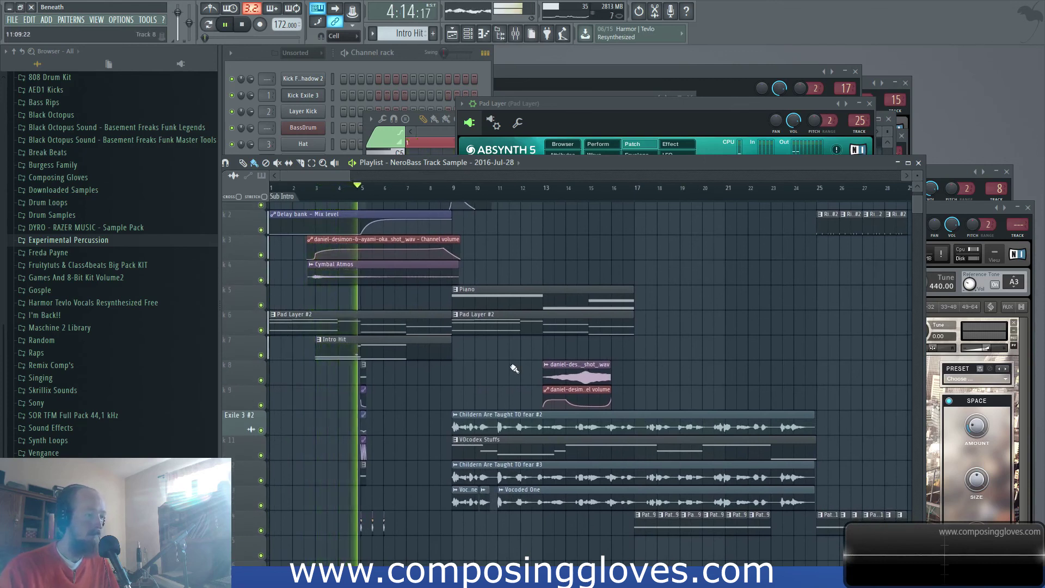
drag(506, 370, 458, 406)
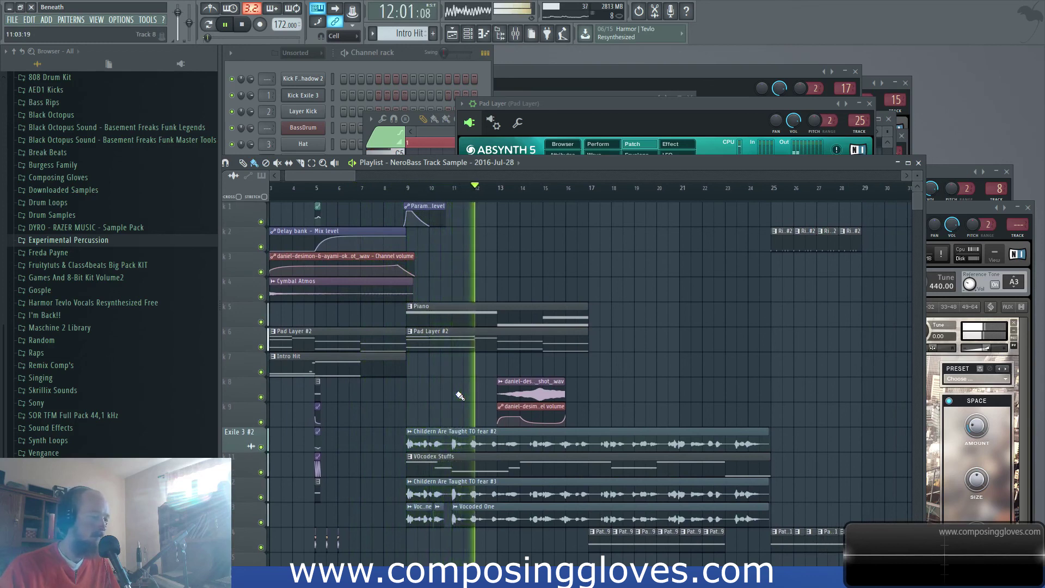
Follow the playback through the vocal section to the pattern clips after bar 25, and stop the song
drag(460, 396, 393, 381)
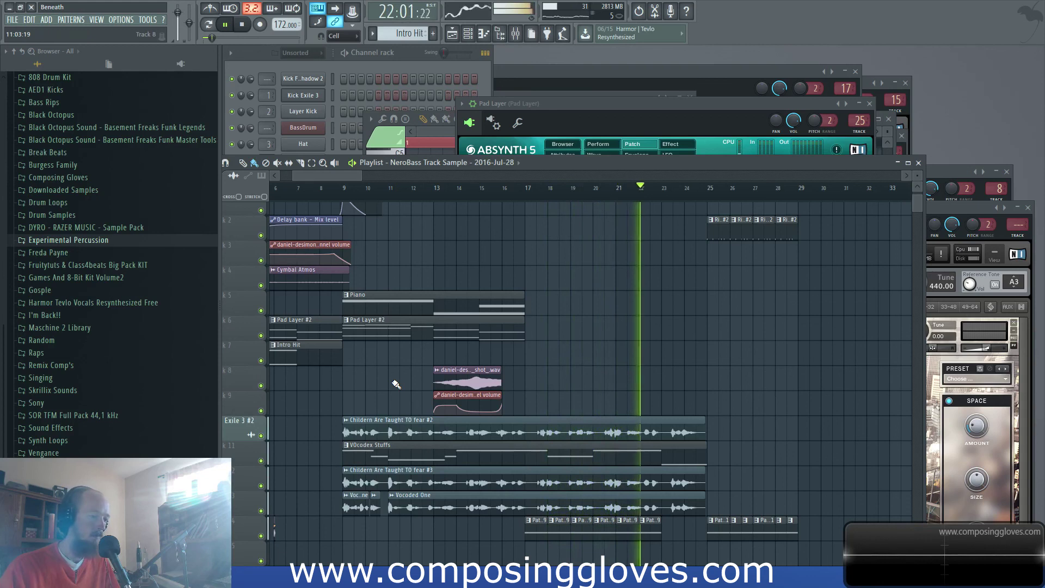
drag(590, 370, 481, 331)
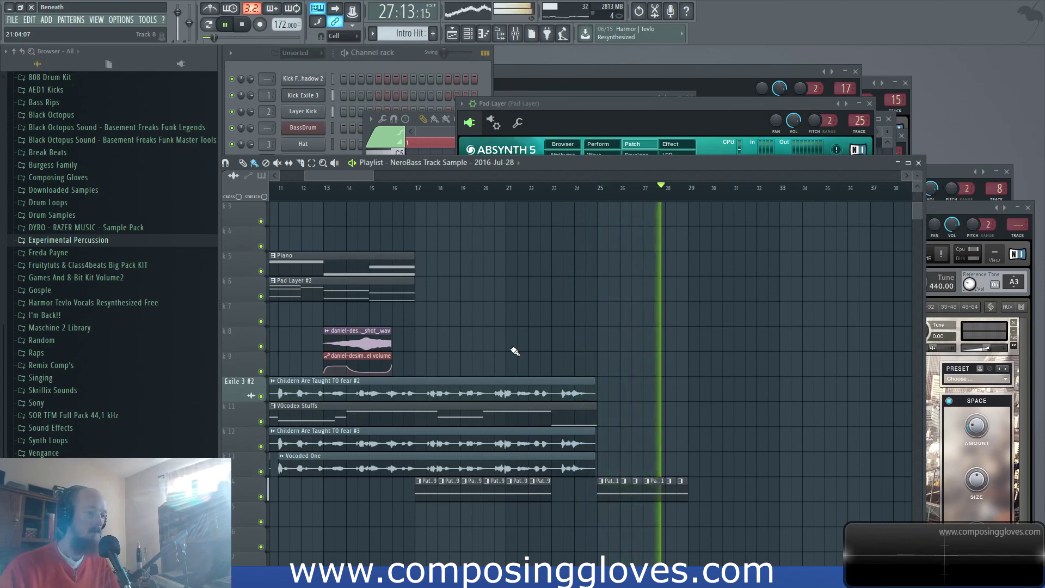
key(space)
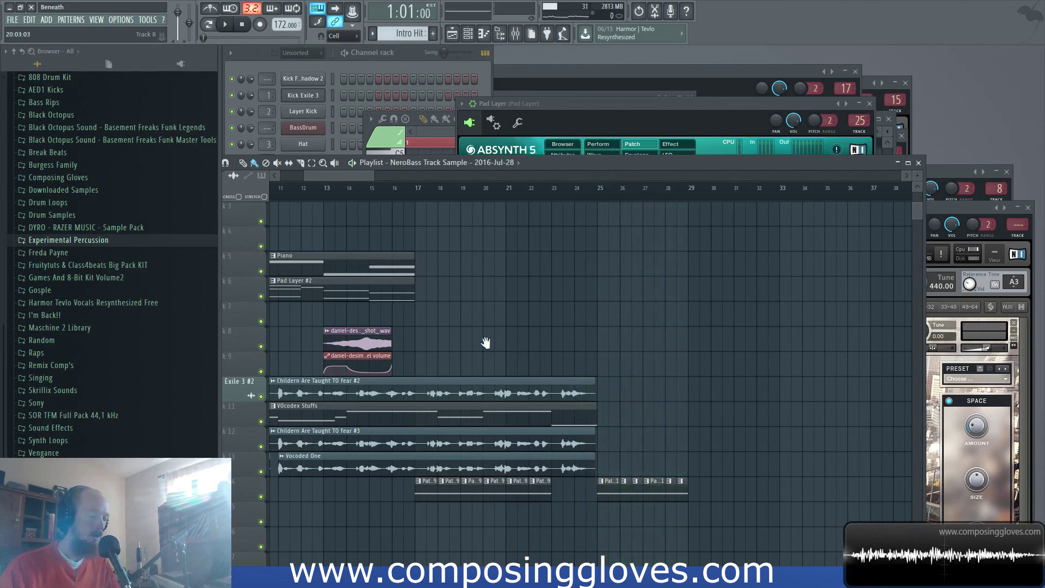
Examine the arrangement's layout from the intro and vocal clips across the gap to the drop patterns and the NeroBass Track Sample clip
scroll(435, 354, down, 4)
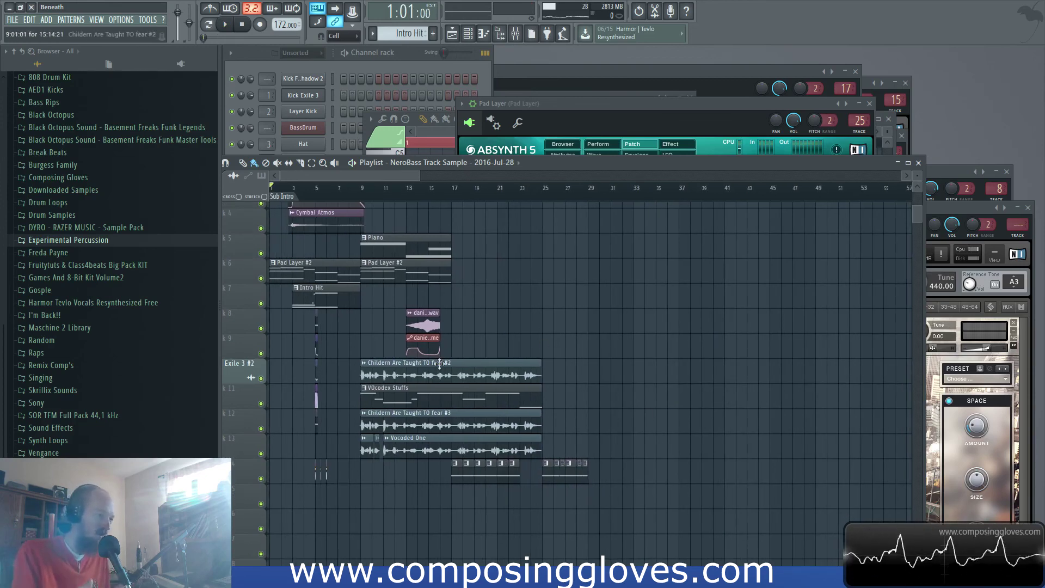
scroll(391, 350, up, 5)
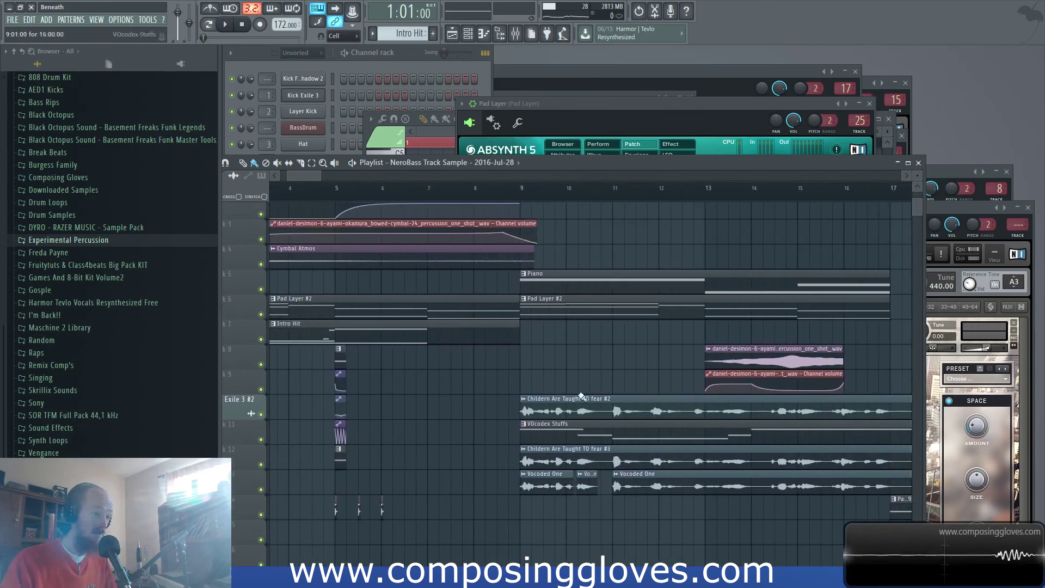
scroll(497, 305, down, 4)
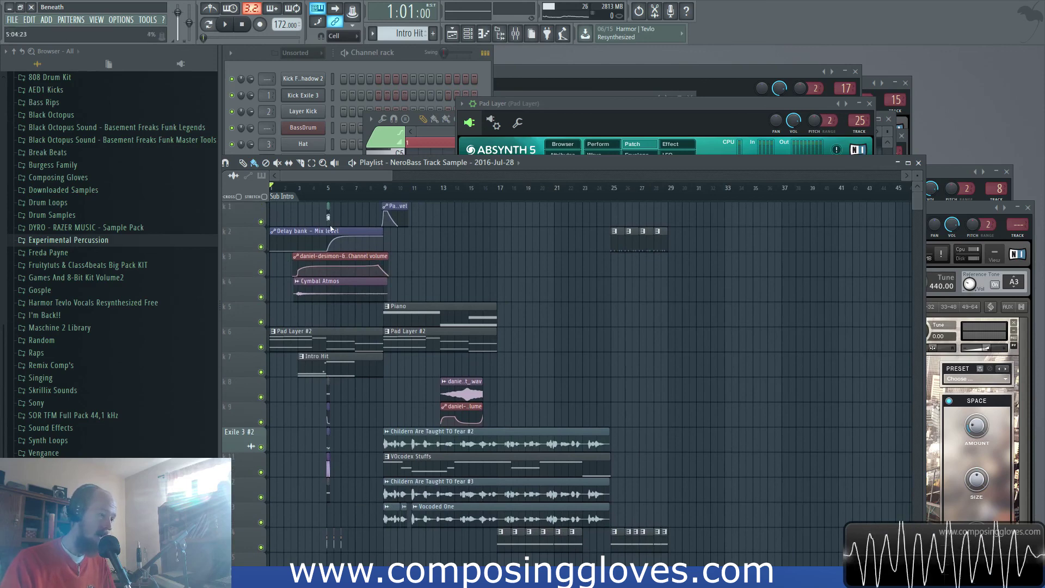
drag(590, 314, 394, 334)
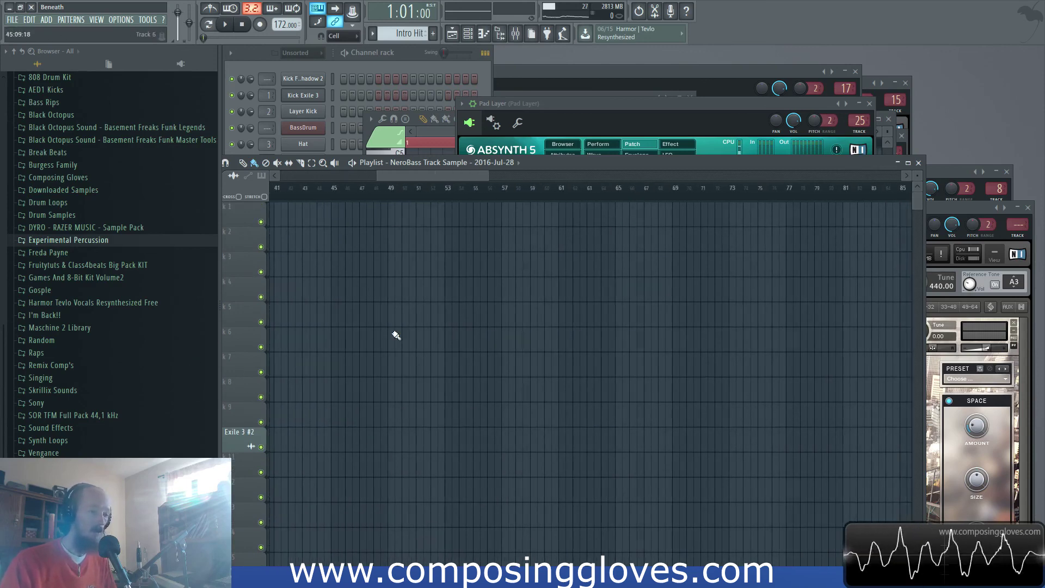
scroll(585, 347, down, 3)
scroll(585, 348, down, 3)
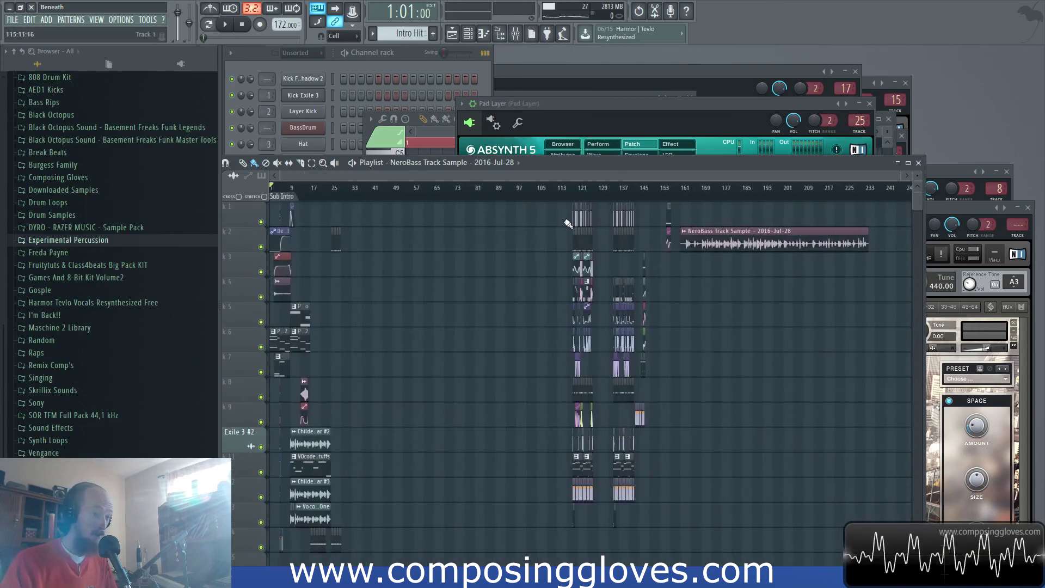
scroll(567, 223, up, 3)
drag(550, 231, 976, 298)
drag(452, 299, 656, 320)
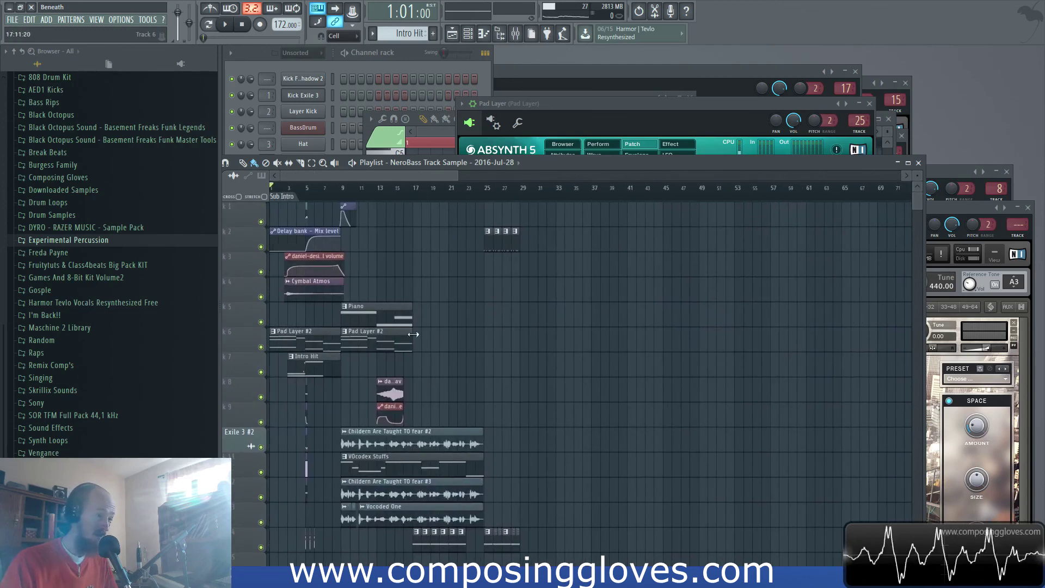